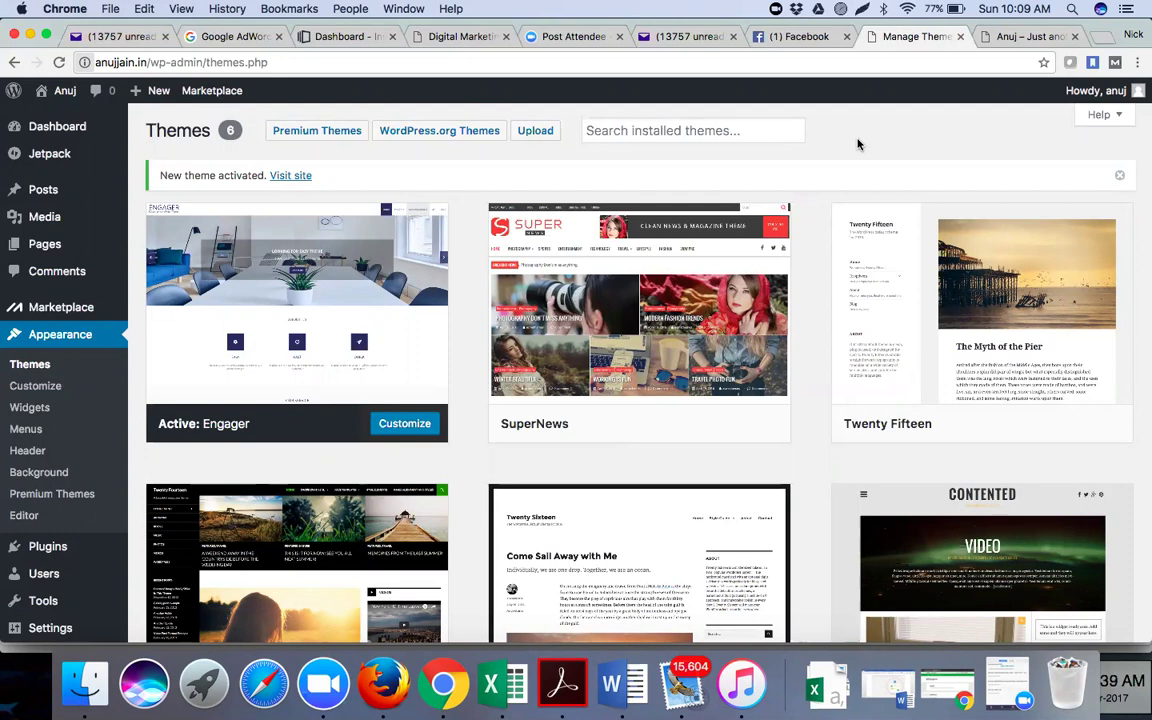
Reload the site's home page in its own tab, then return to the Themes page
mouse_move(676, 299)
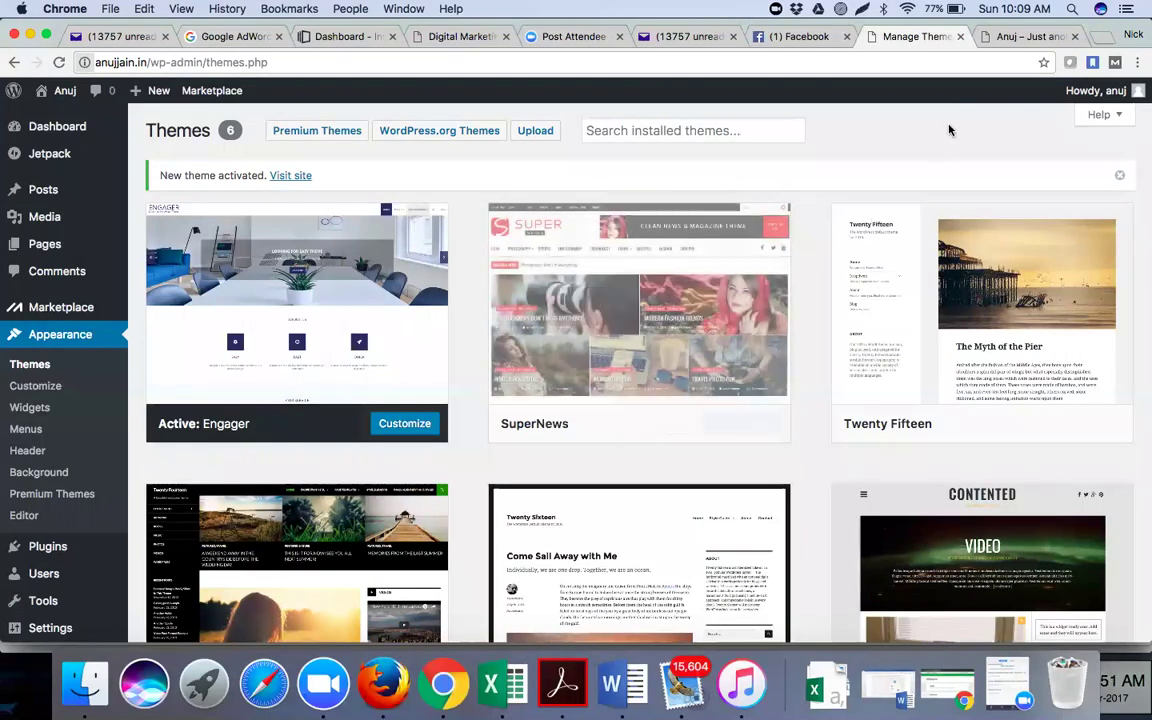
left_click(1012, 36)
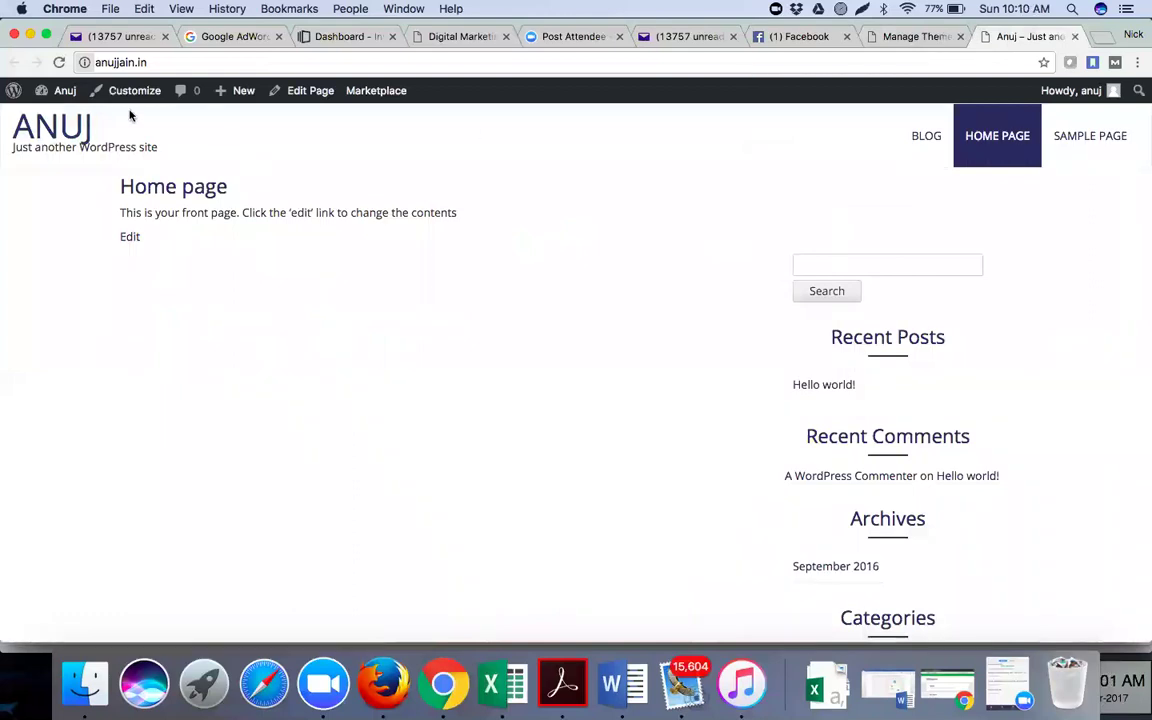
left_click(59, 62)
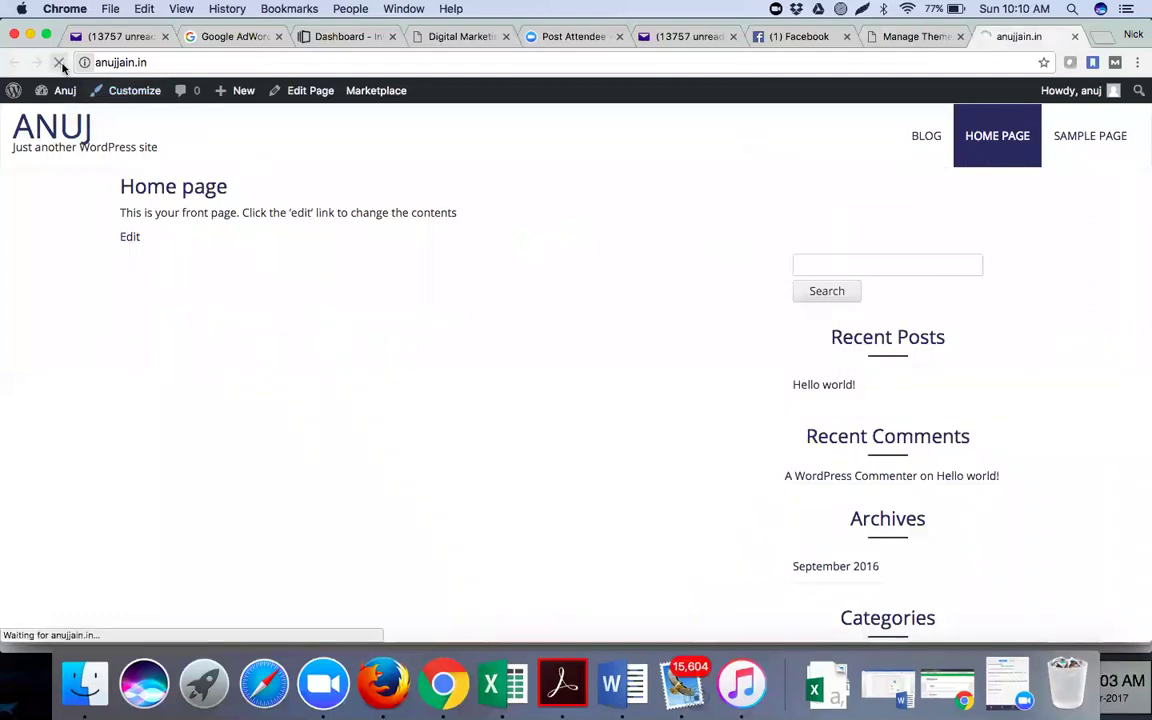
left_click(361, 61)
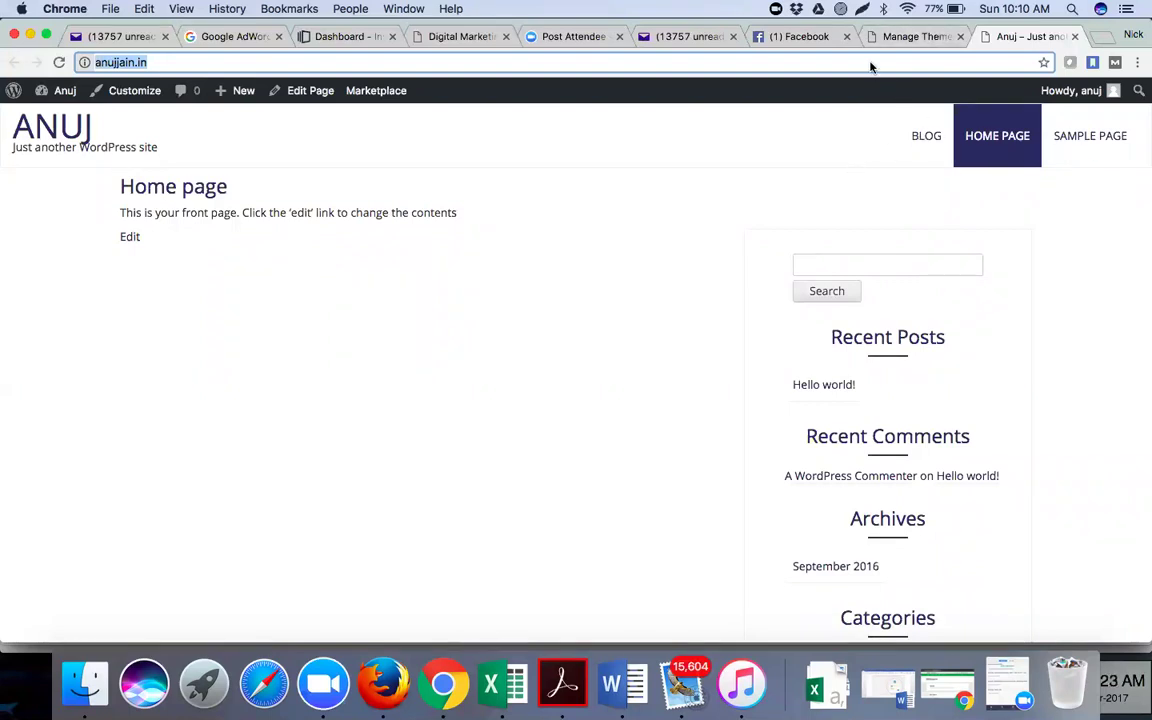
left_click(908, 38)
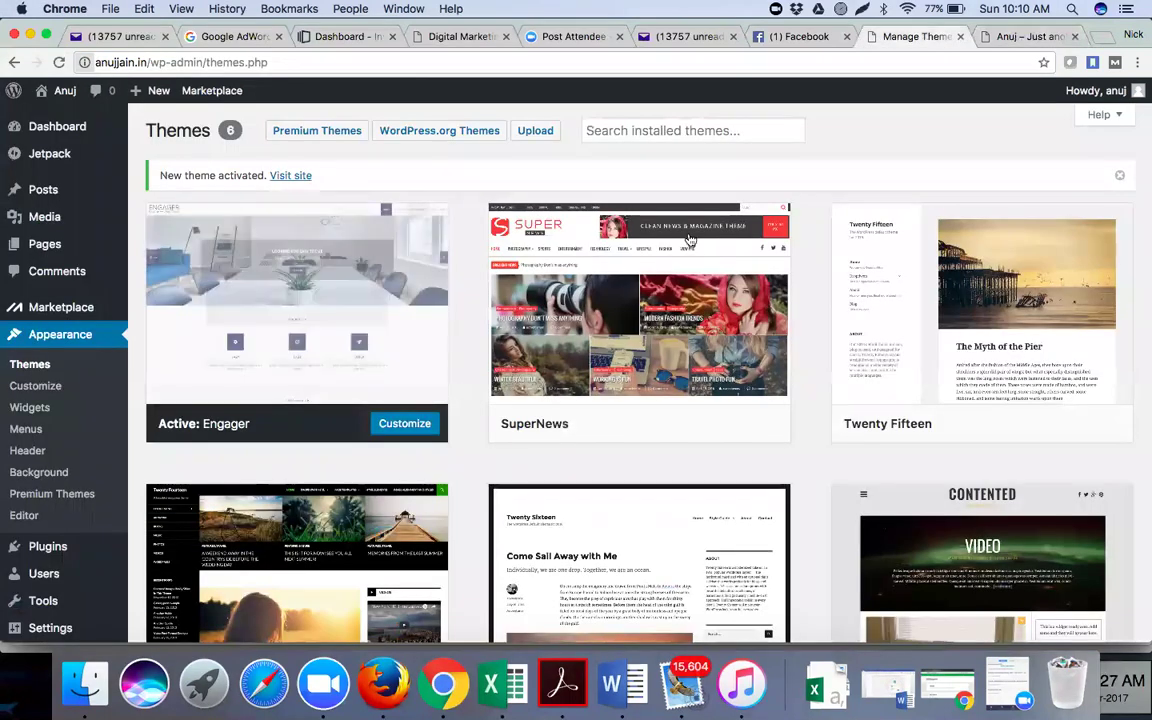
Activate the SuperNews theme in place of Engager and go back to the site tab
mouse_move(694, 270)
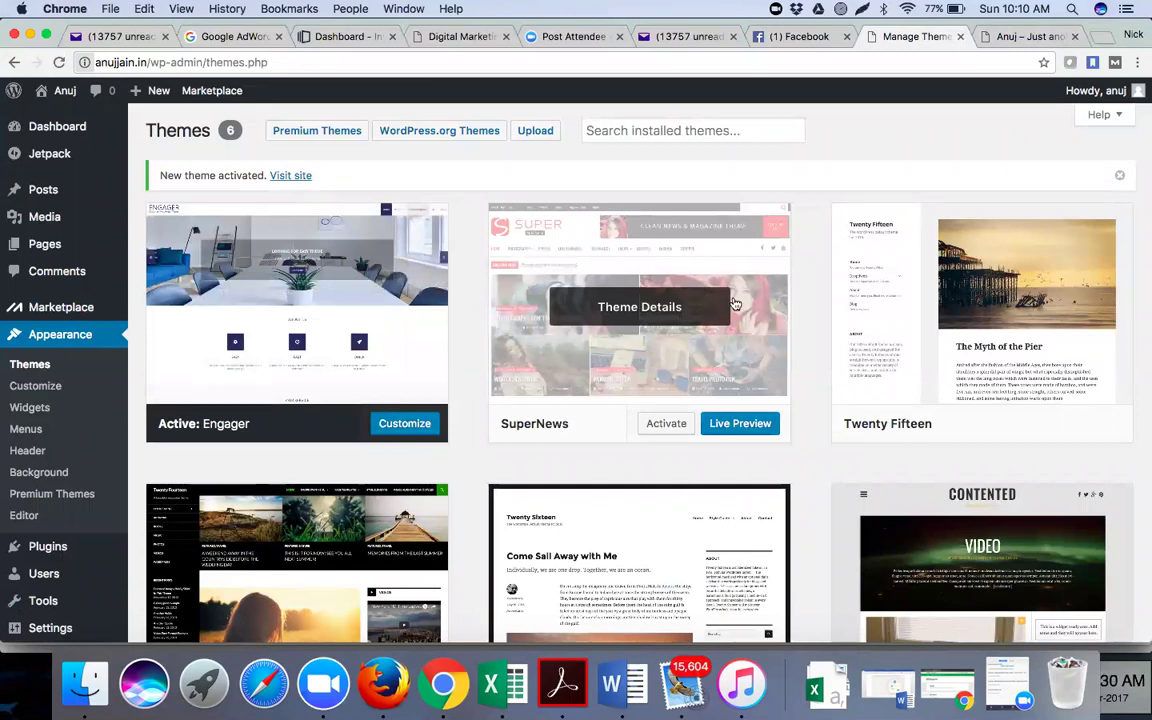
left_click(674, 428)
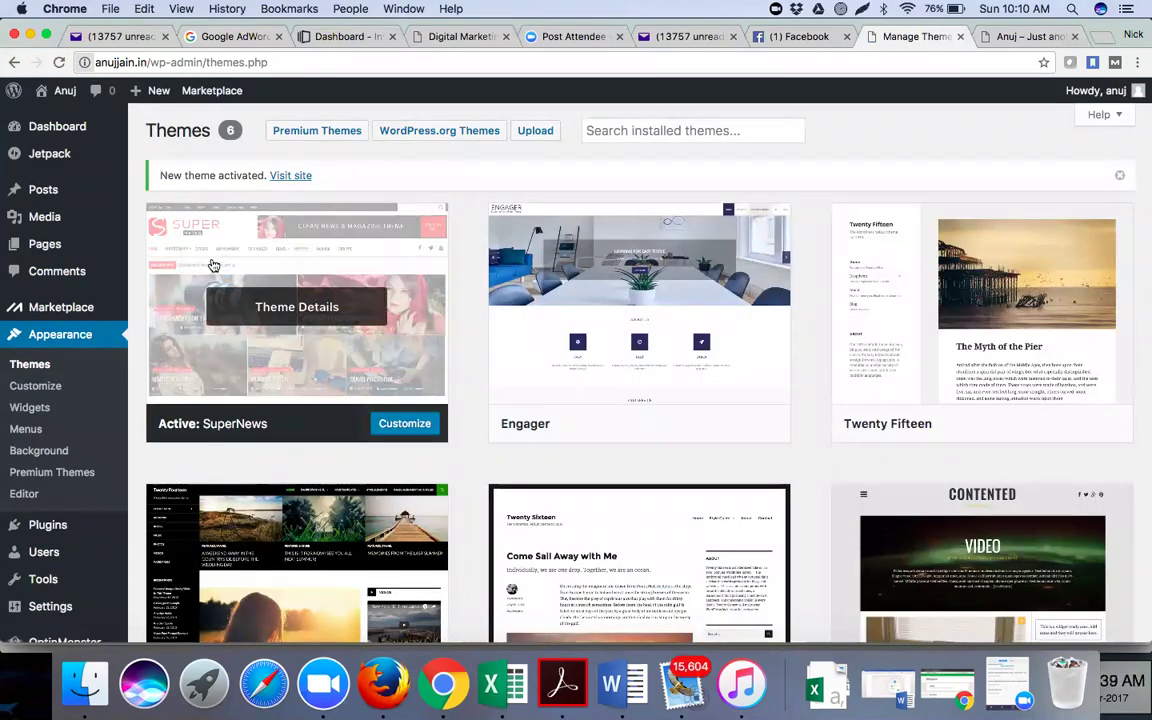
left_click(1038, 36)
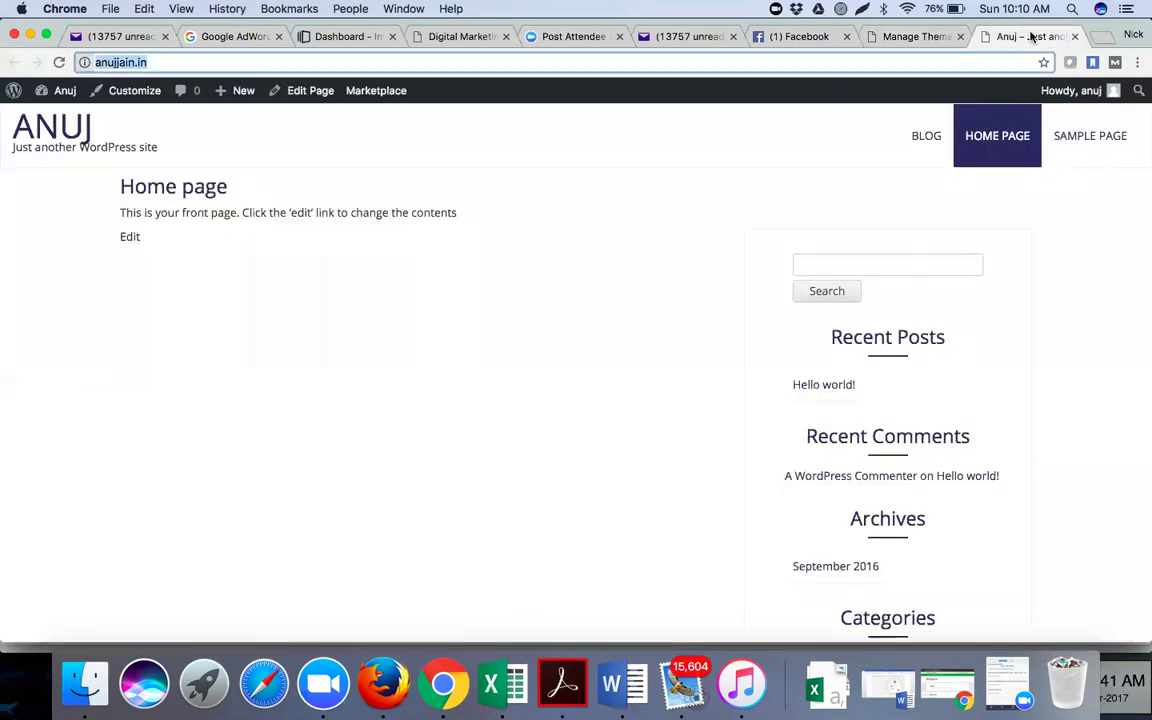
Reload the front page to preview the SuperNews look, then return to Manage Themes
left_click(59, 62)
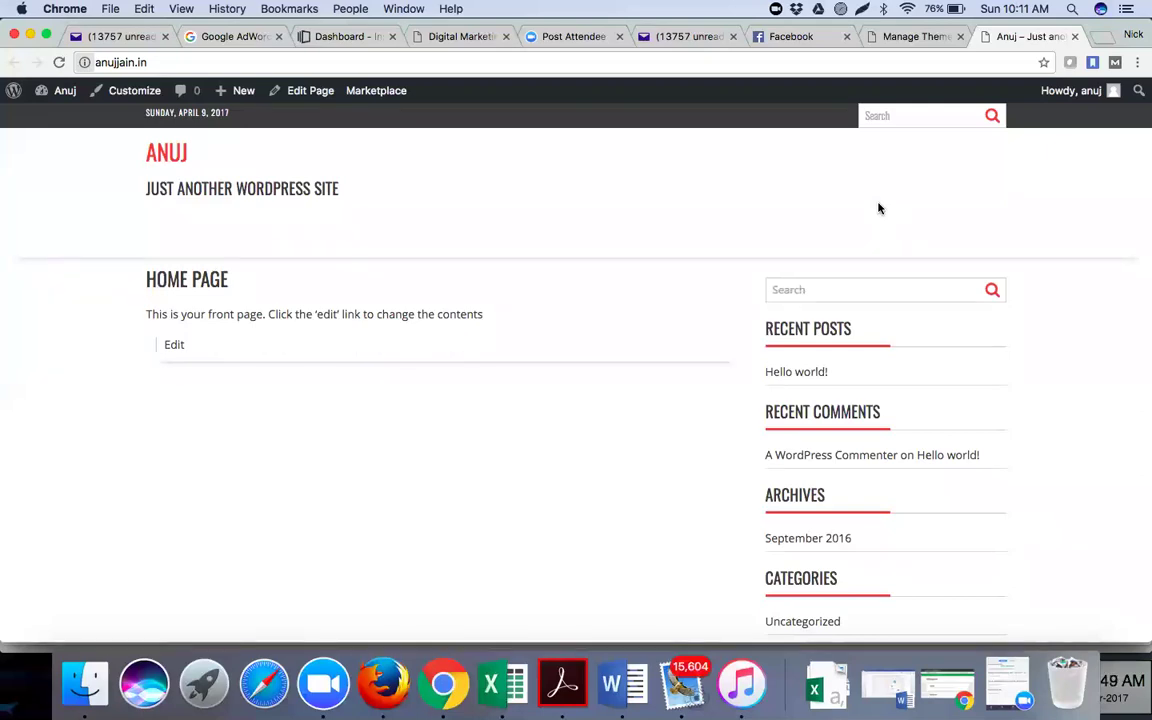
left_click(908, 40)
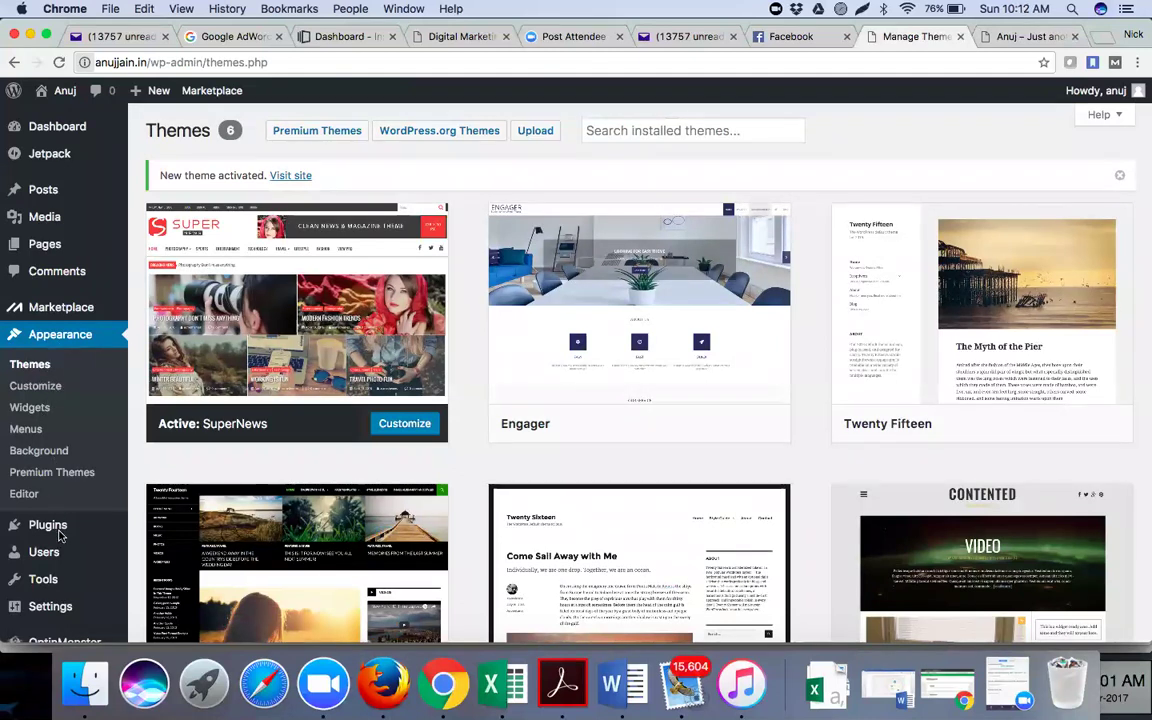
Delete the Tagline text in Settings > General and save the changes
scroll(60, 537, "down", 3)
left_click(57, 564)
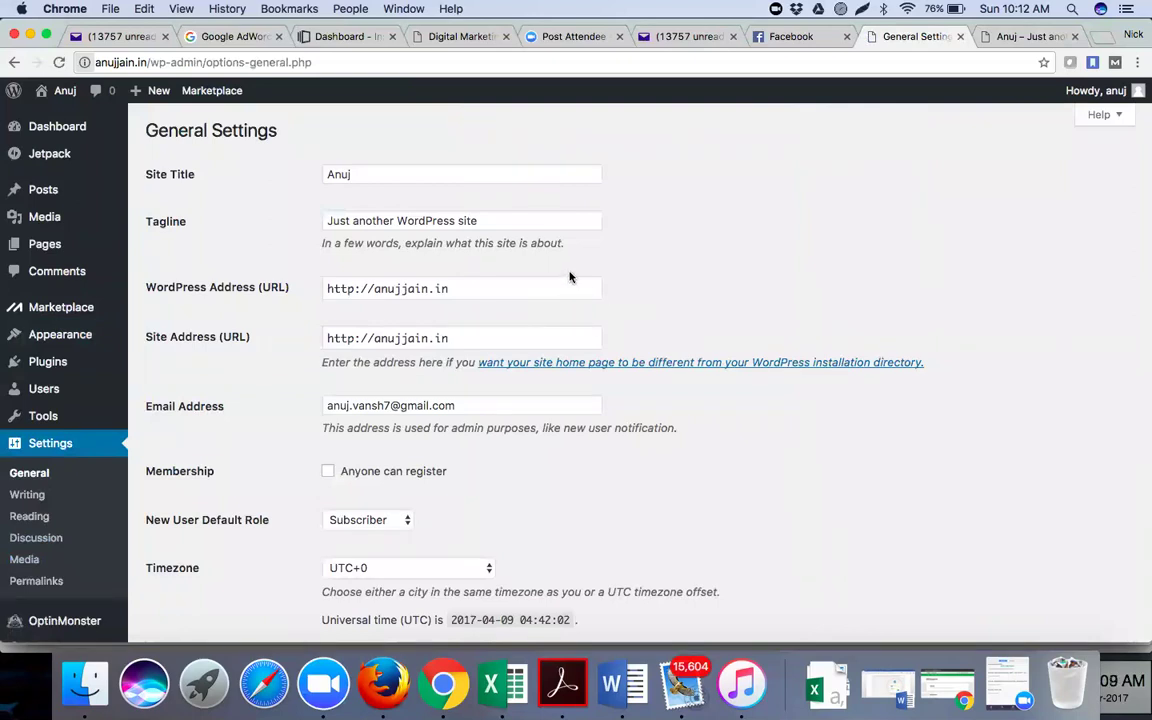
left_click(484, 220)
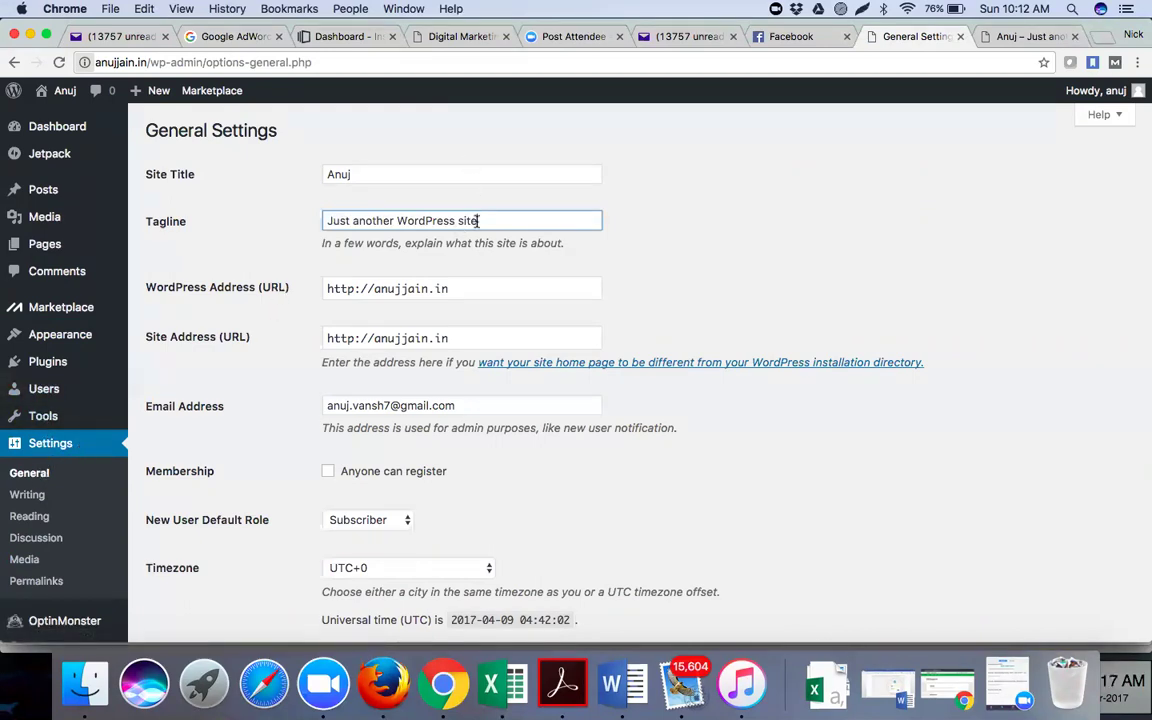
left_click_drag(482, 219, 329, 193)
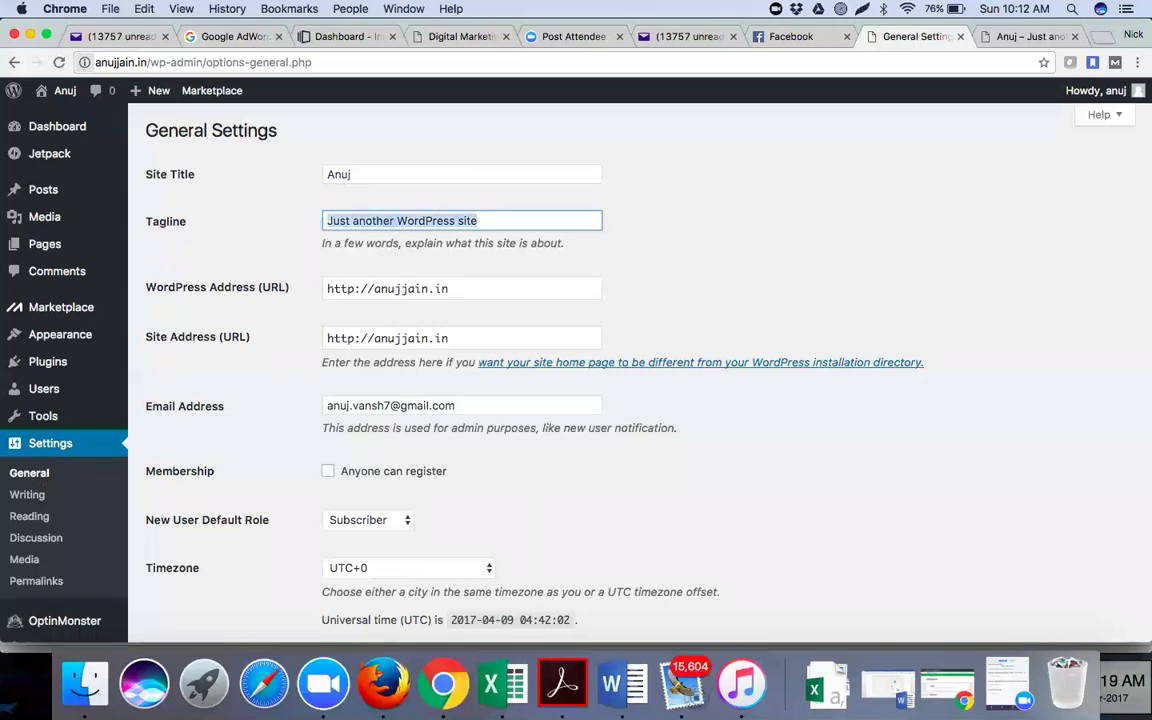
key("BackSpace")
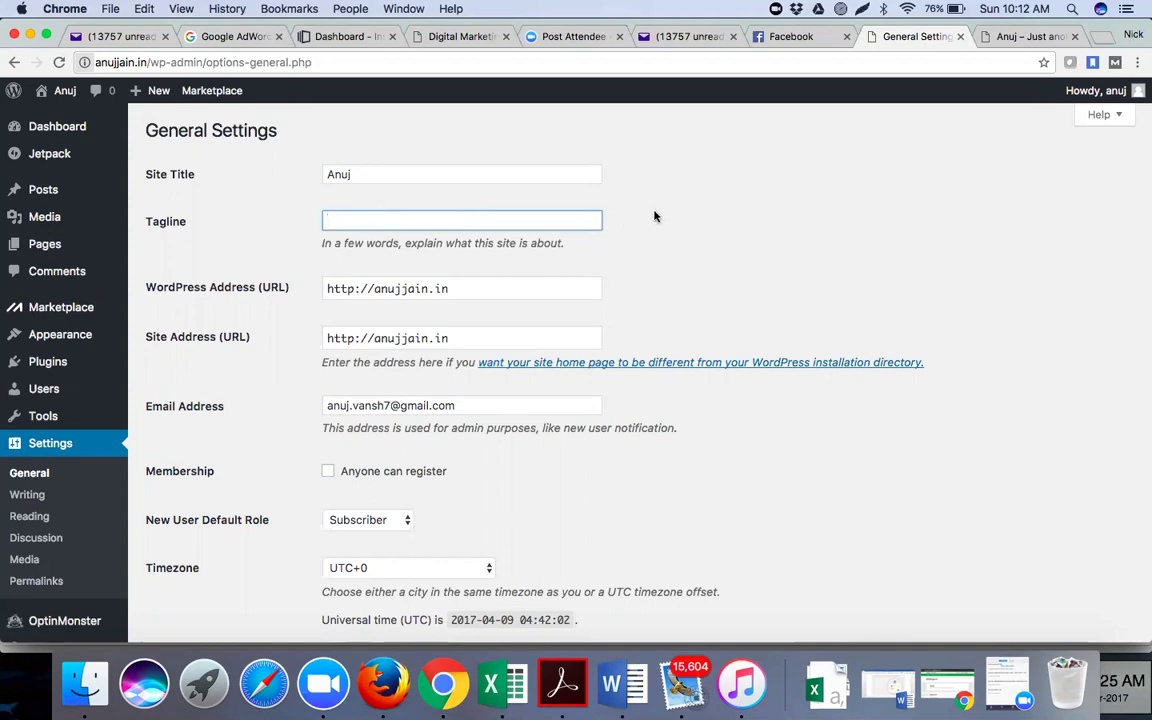
scroll(658, 213, "down", 5)
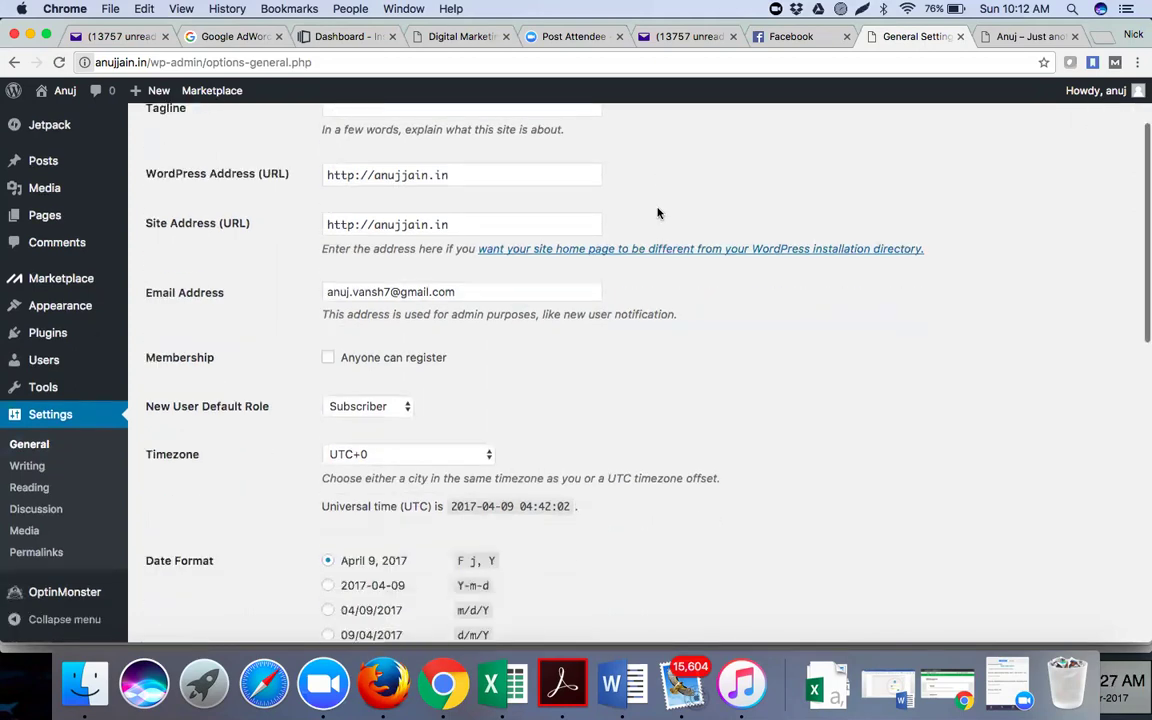
scroll(658, 213, "down", 10)
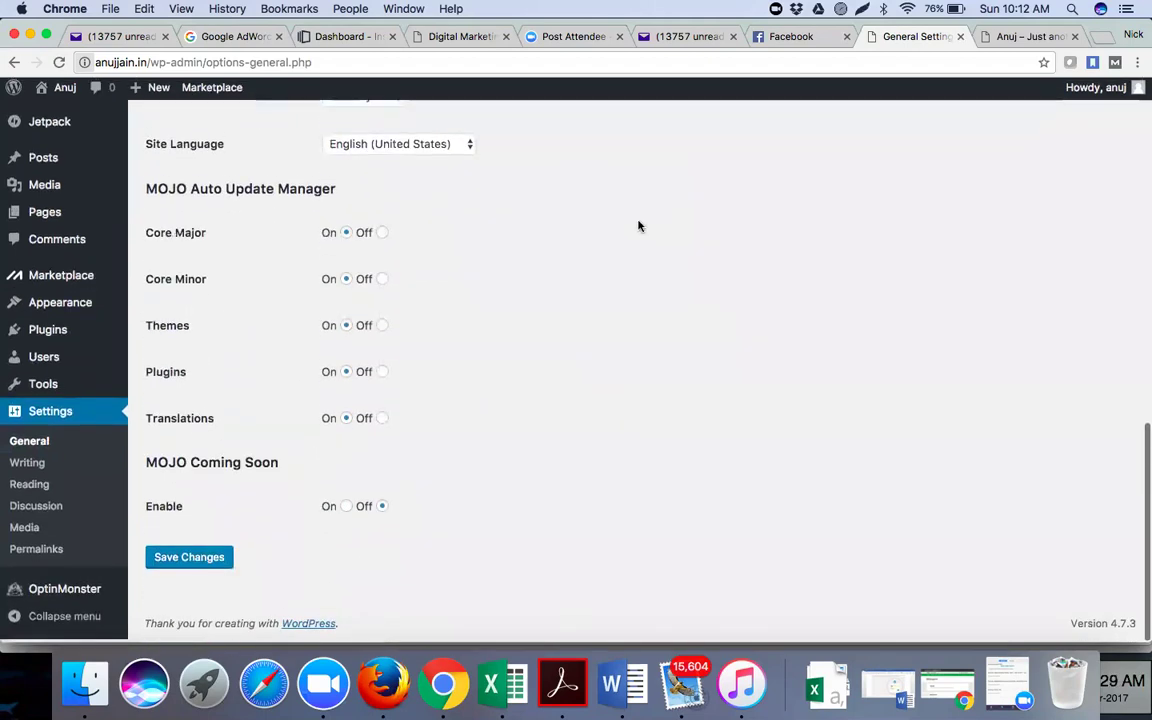
left_click(190, 562)
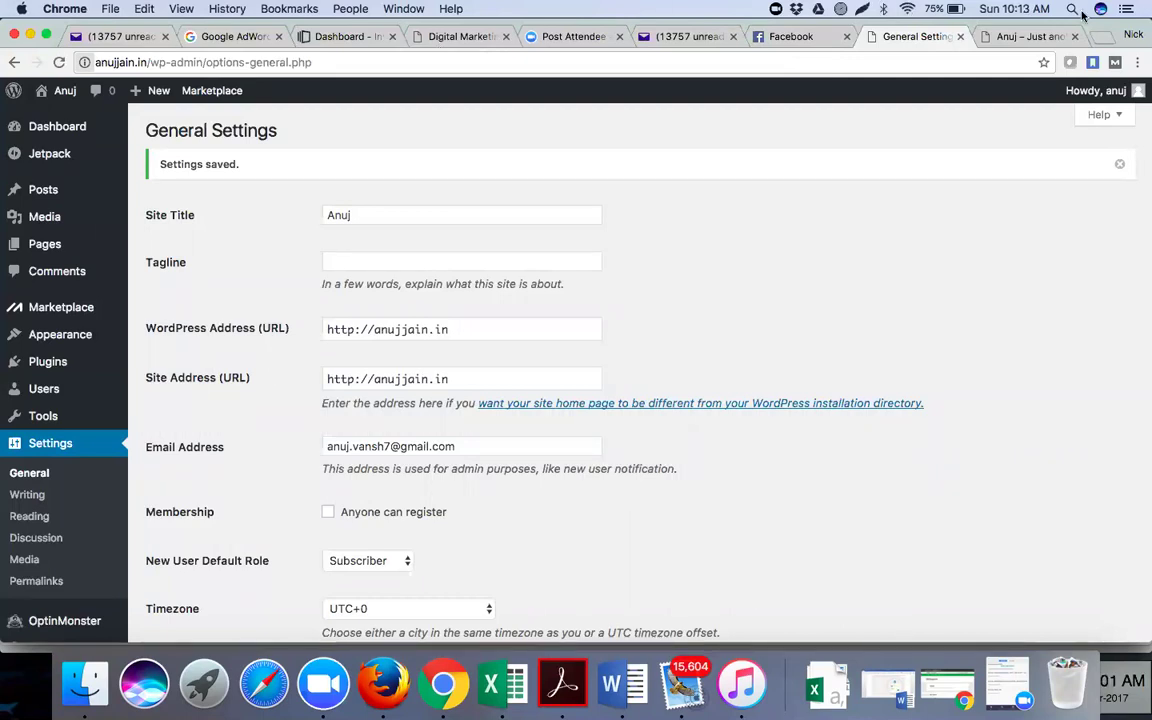
left_click(1101, 38)
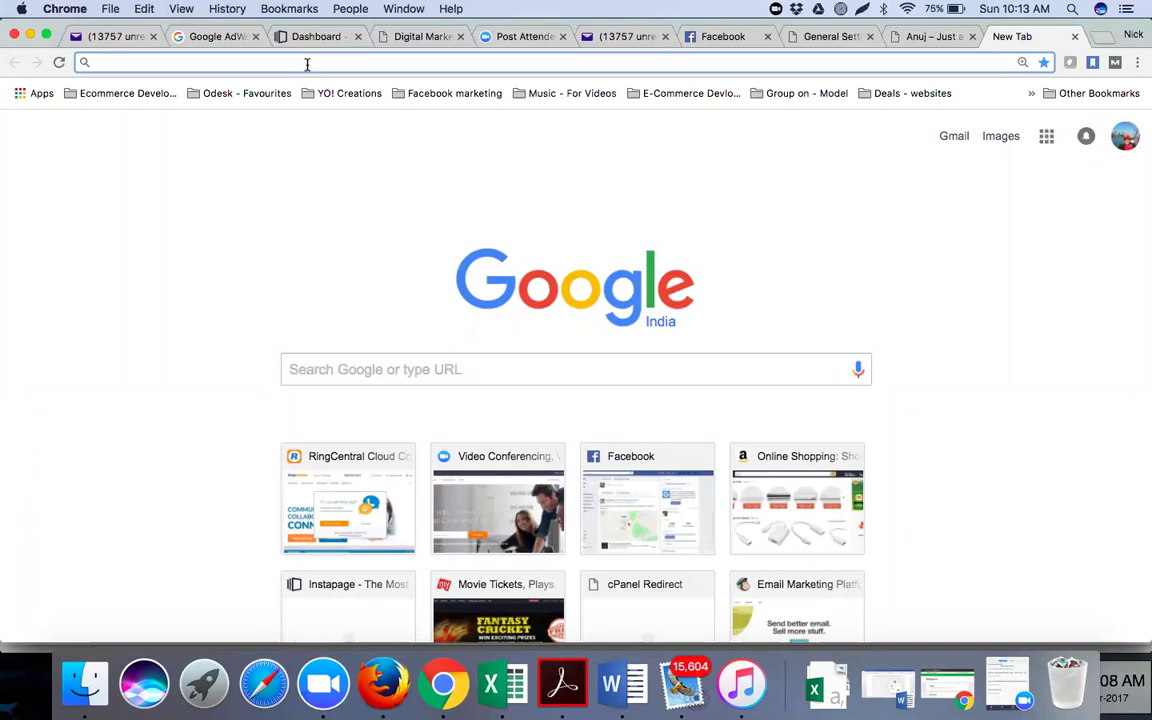
Search Google for 'free logo making websites' and scroll through the results
left_click(343, 367)
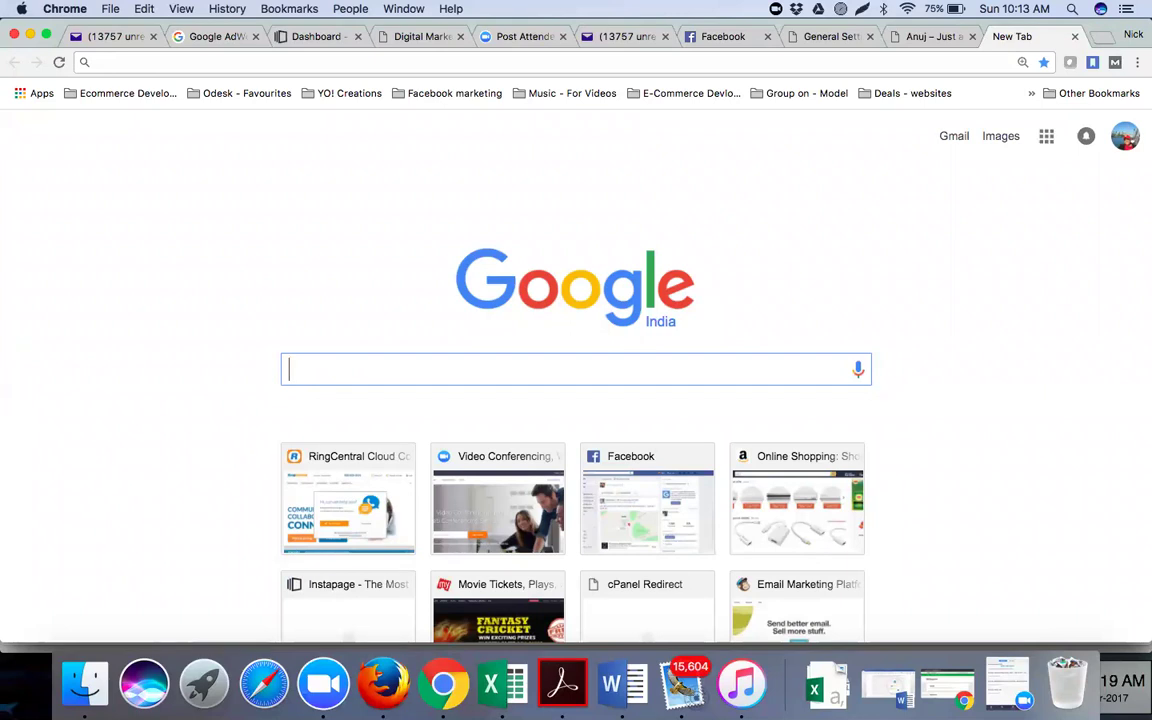
type("free logo ma")
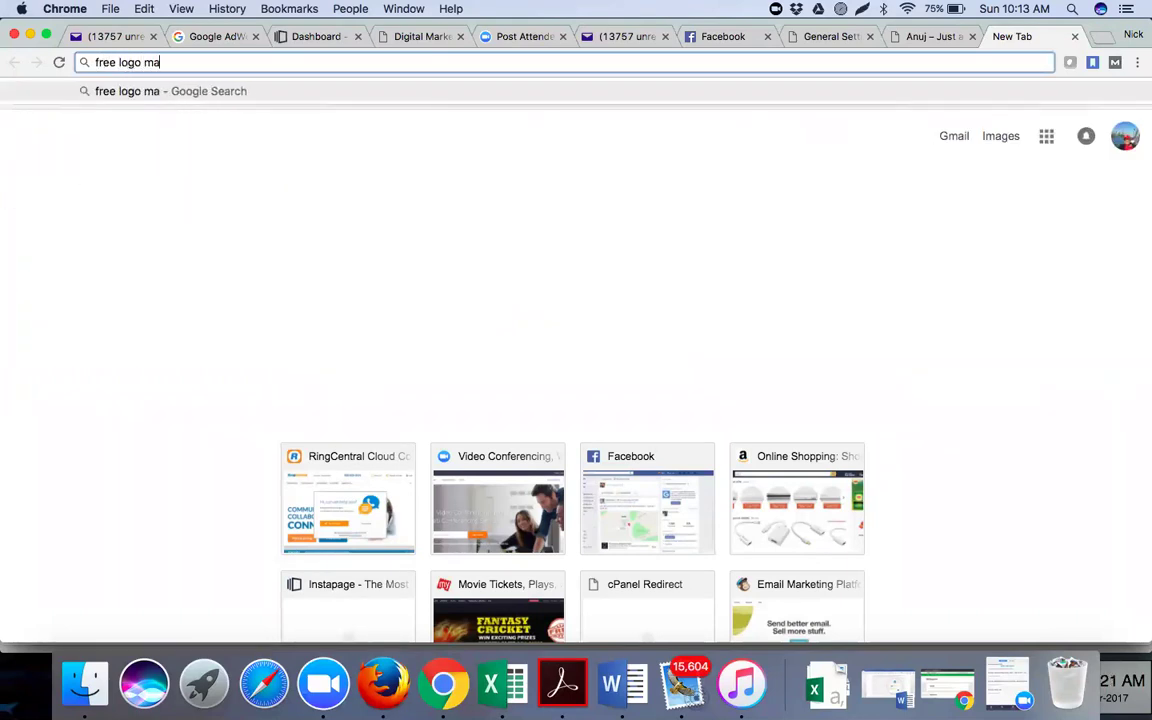
type("king websites")
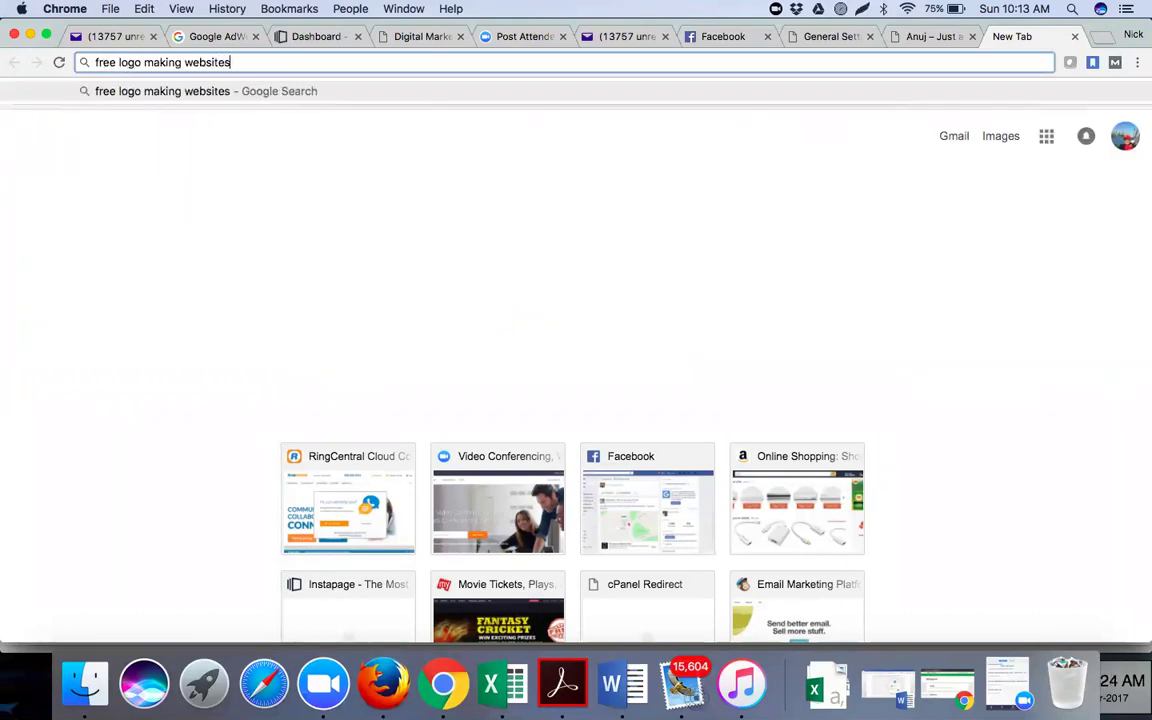
key("Return")
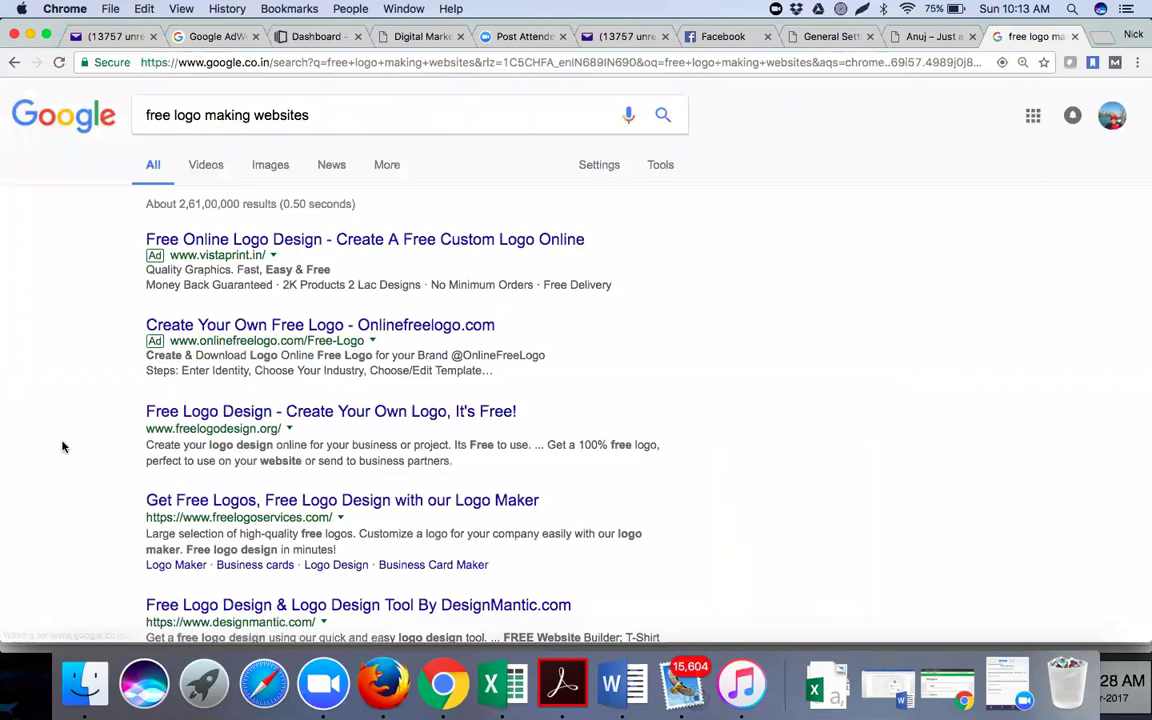
scroll(62, 447, "down", 1)
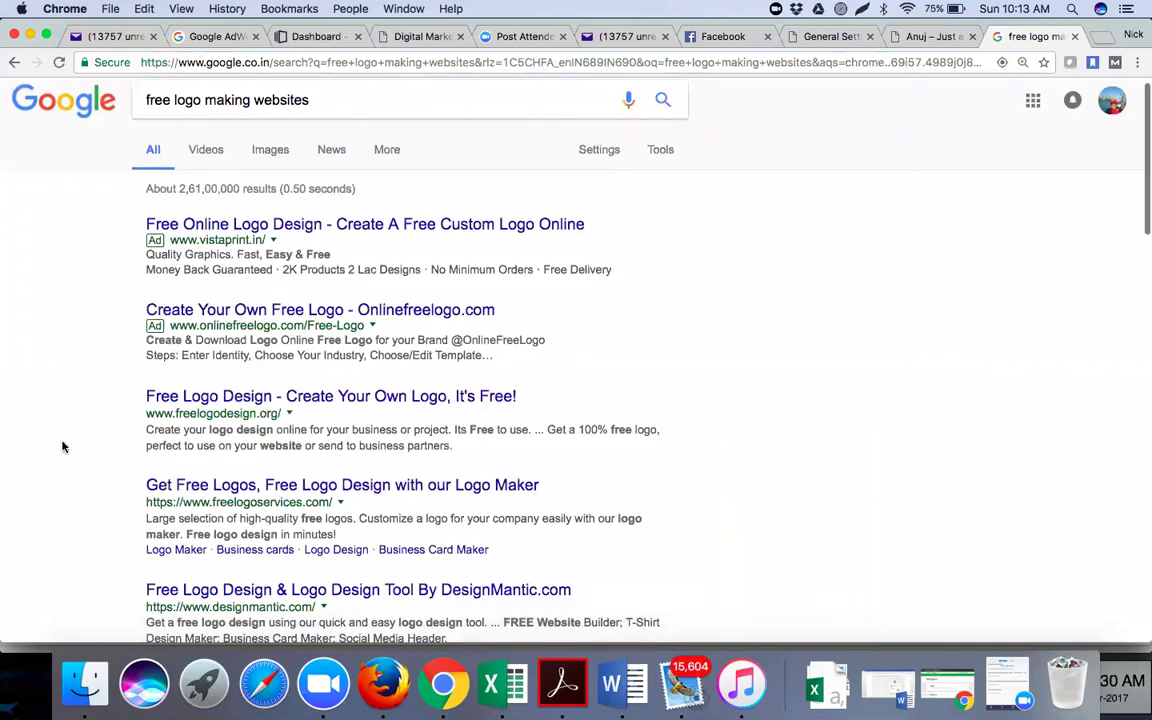
scroll(62, 447, "down", 5)
scroll(162, 442, "down", 2)
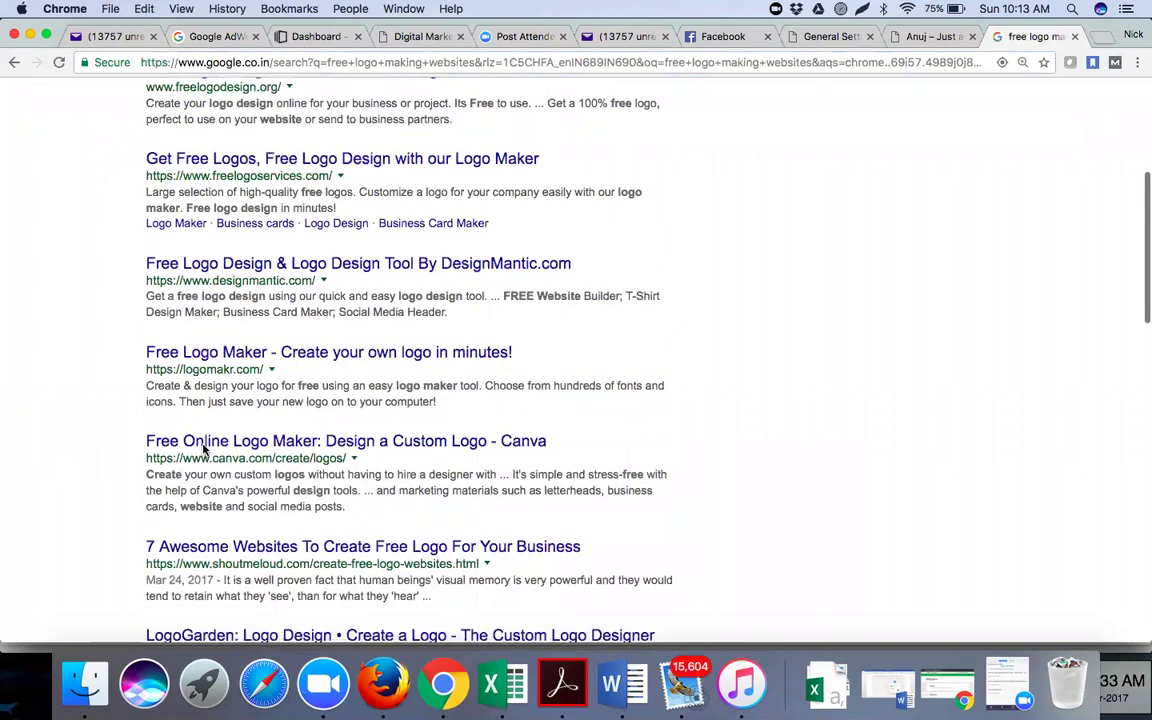
Open the Canva, LogoGarden and Ucraft results in new tabs, then go to Canva
right_click(203, 450)
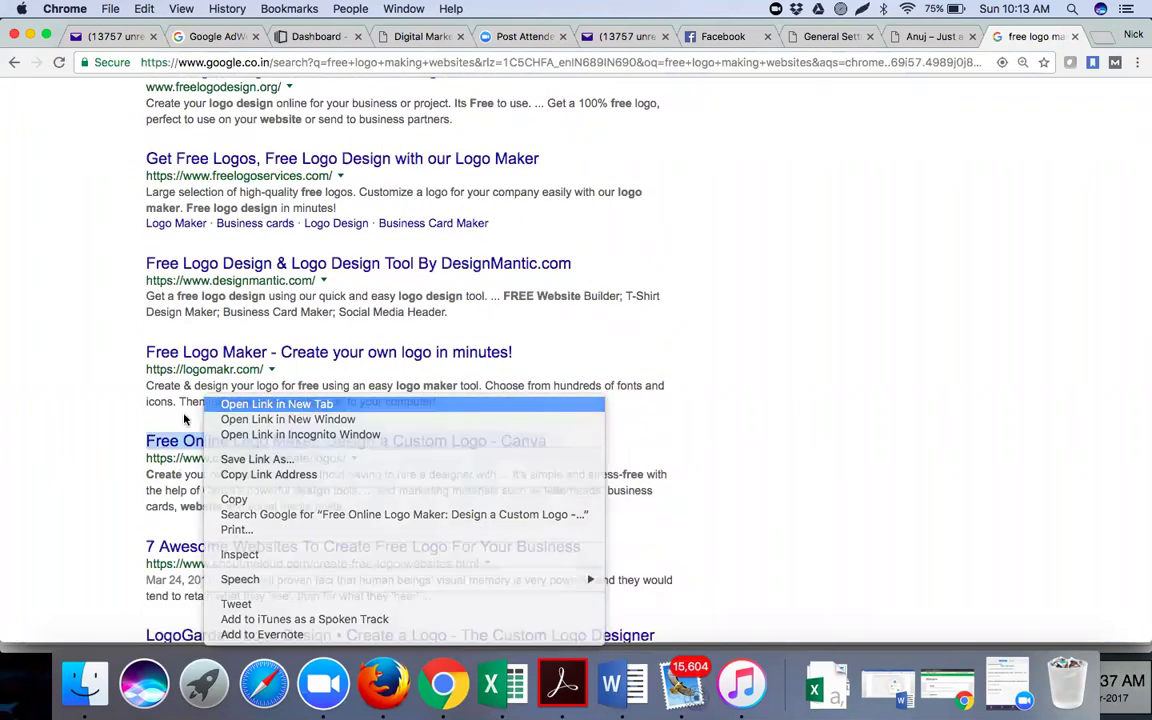
key("Return")
scroll(109, 446, "down", 2)
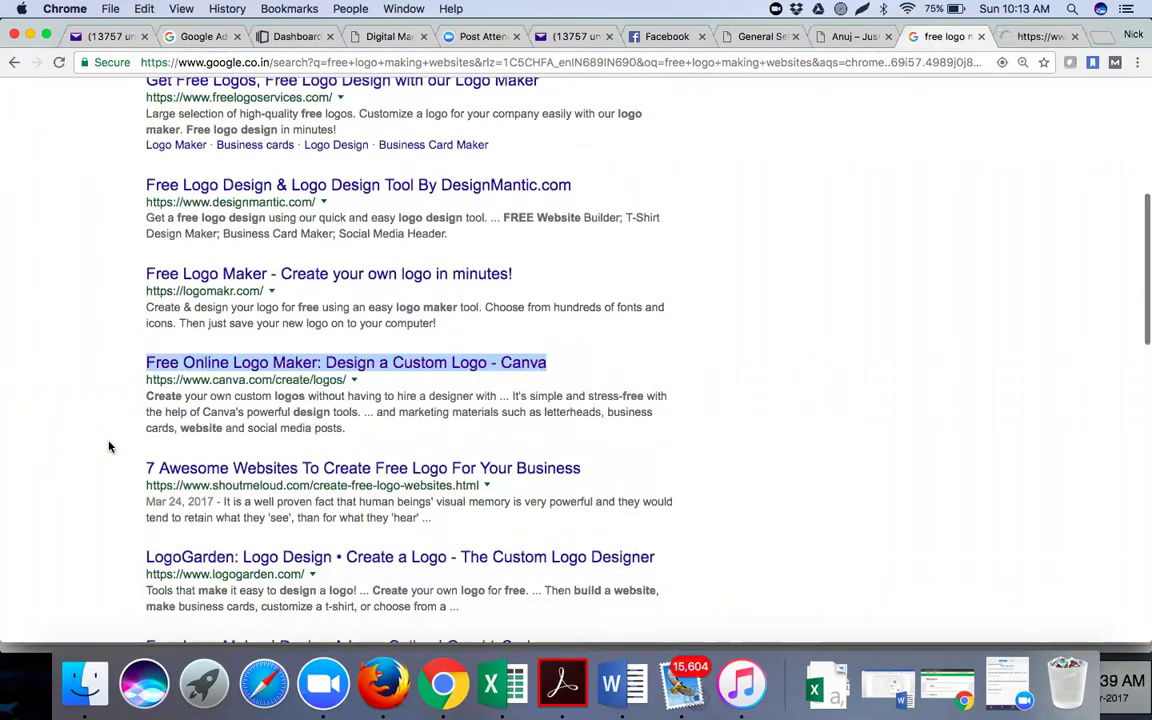
scroll(109, 446, "down", 1)
scroll(113, 447, "down", 1)
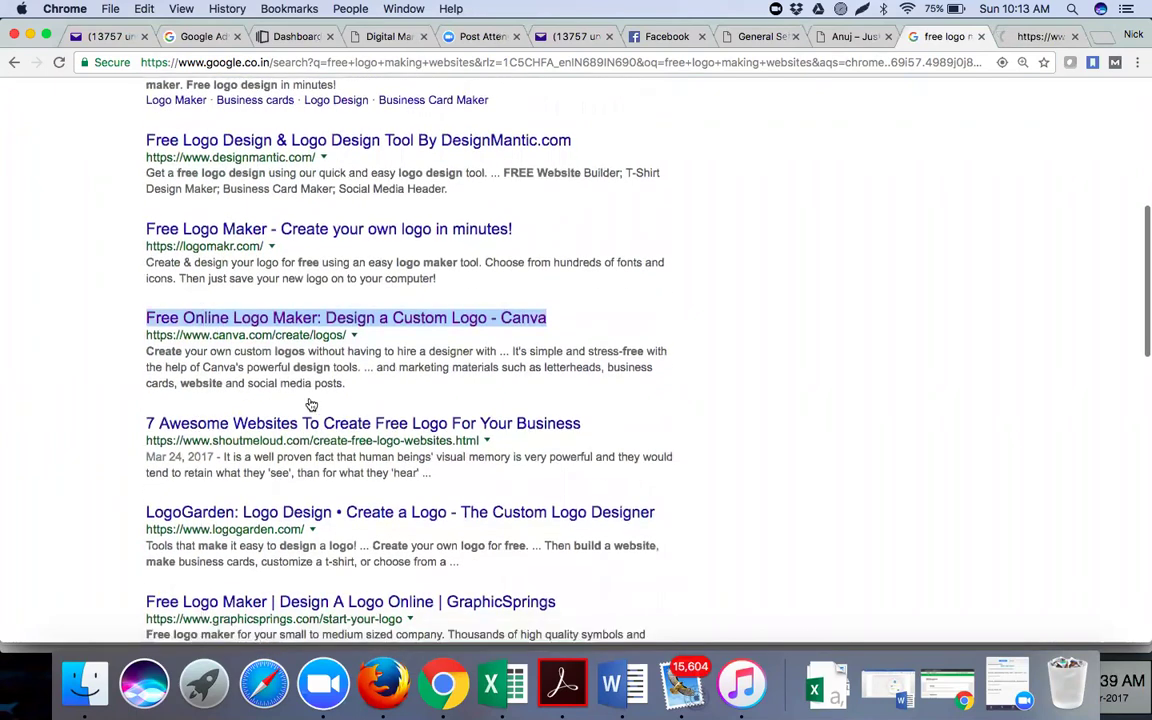
scroll(311, 404, "down", 3)
left_click(262, 400, "super")
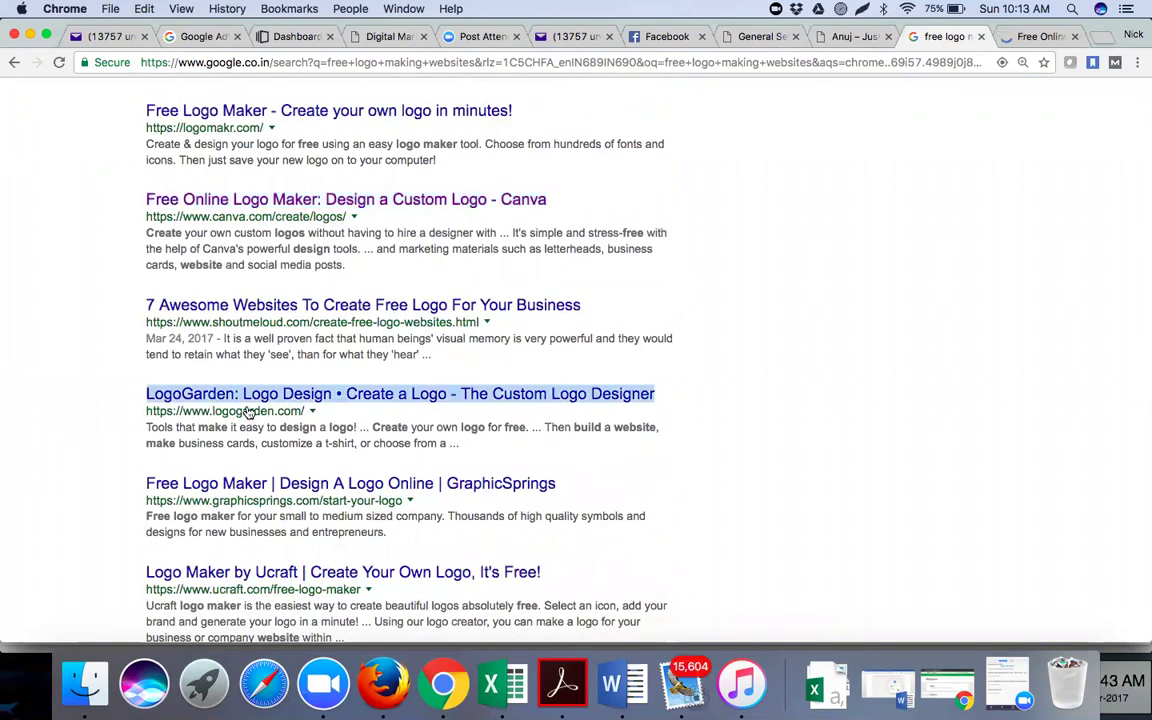
scroll(244, 404, "down", 4)
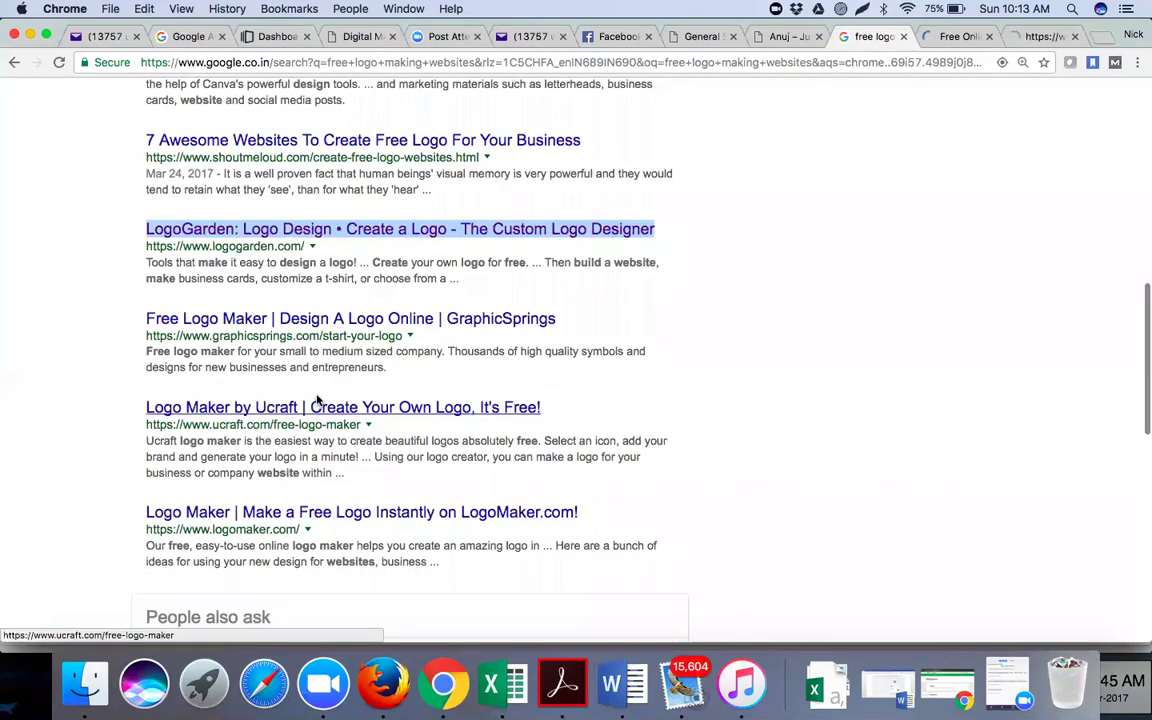
right_click(250, 400)
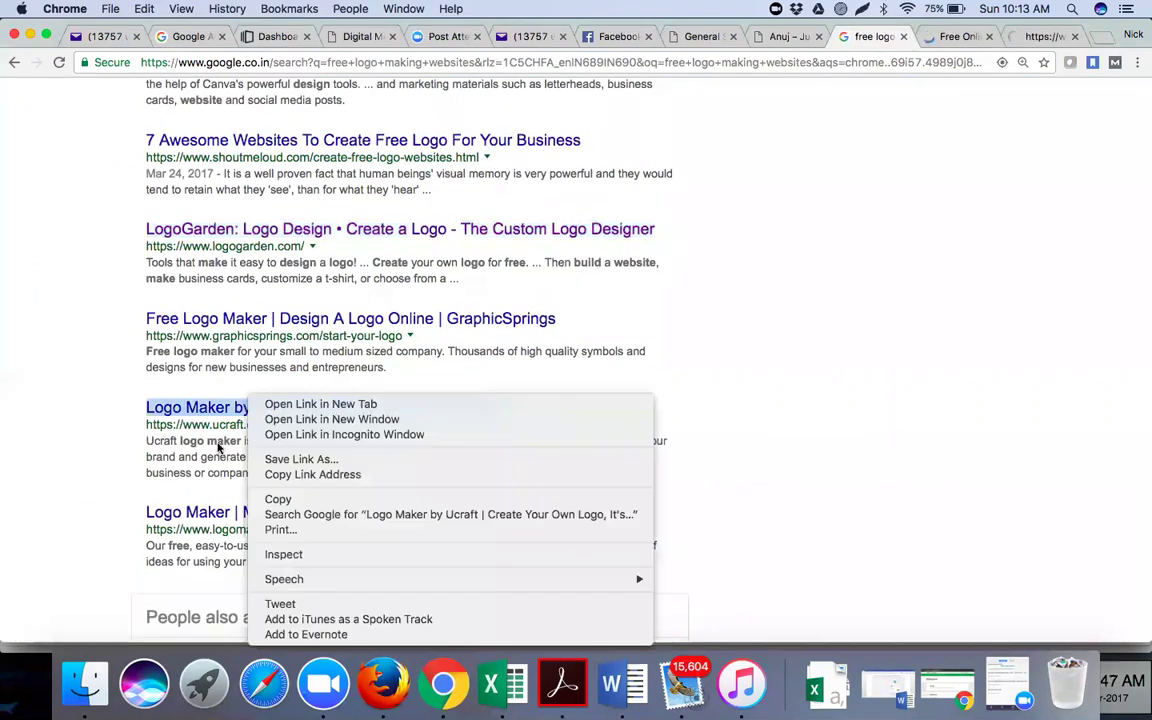
left_click(319, 405)
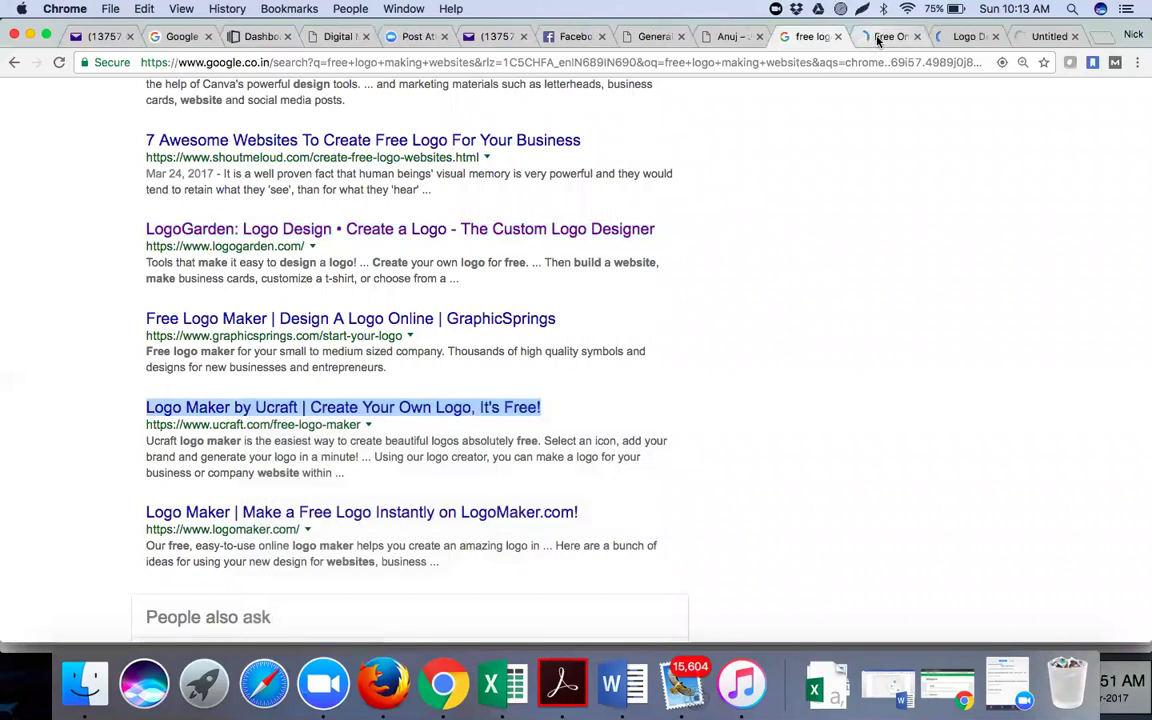
left_click(878, 37)
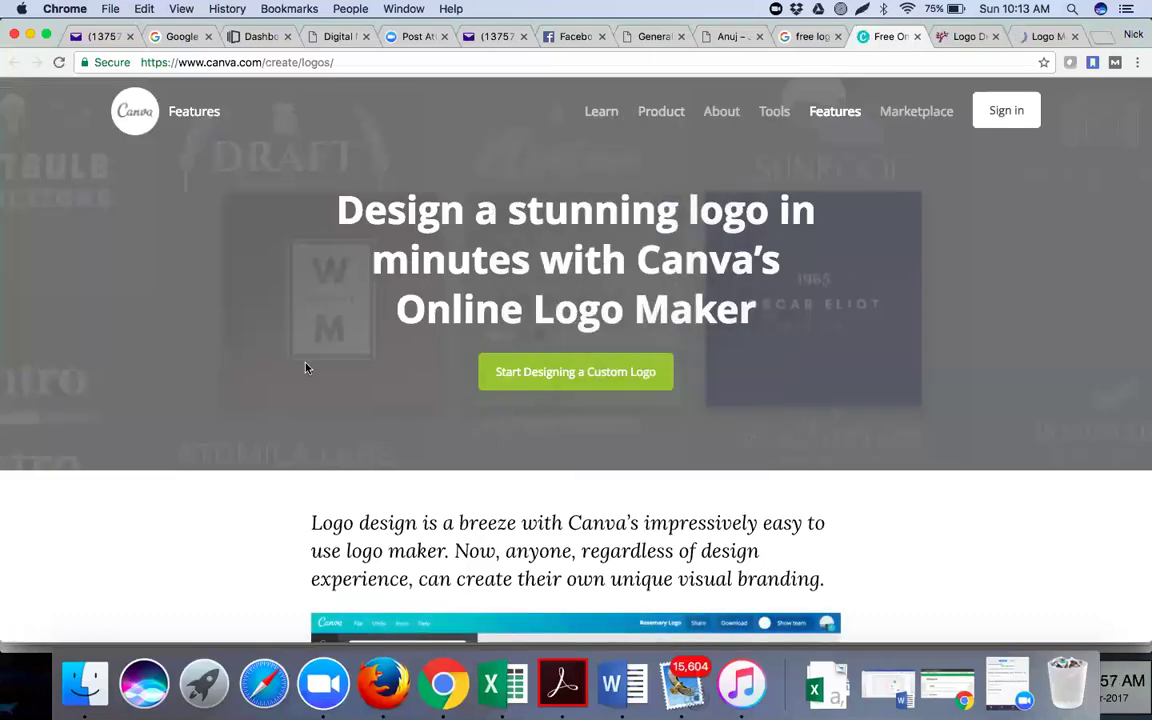
Start a custom Canva logo design and open it in the new editor tab
scroll(303, 365, "down", 5)
scroll(306, 368, "up", 5)
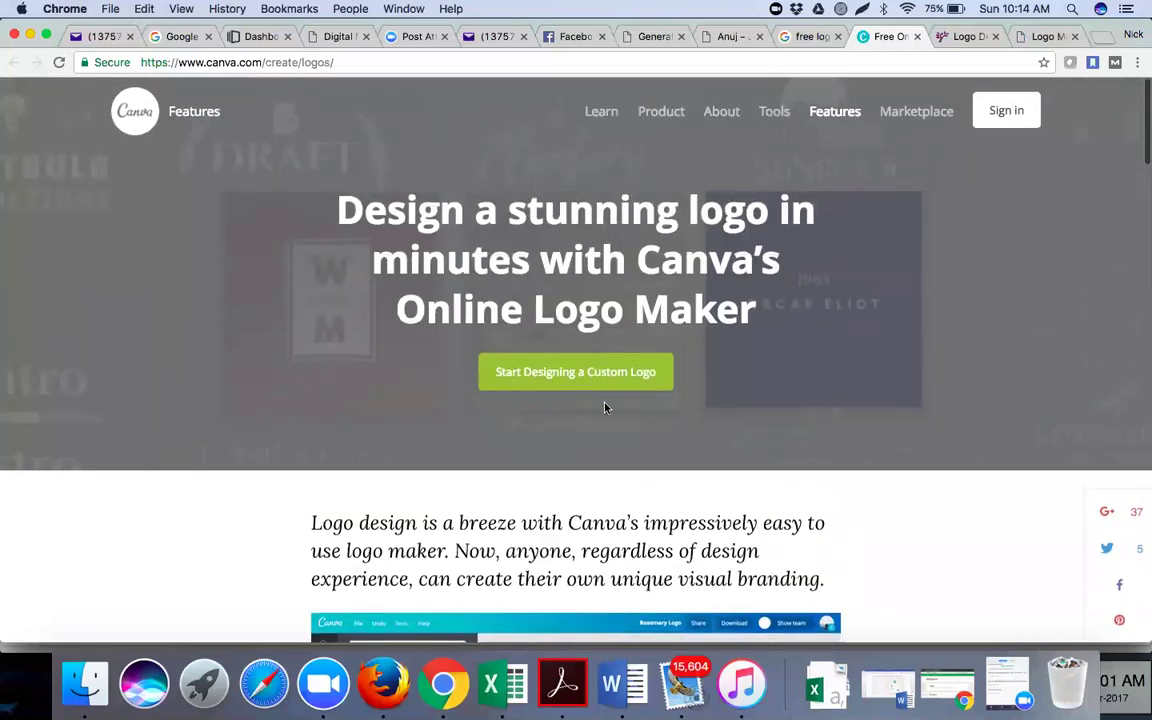
left_click(600, 385)
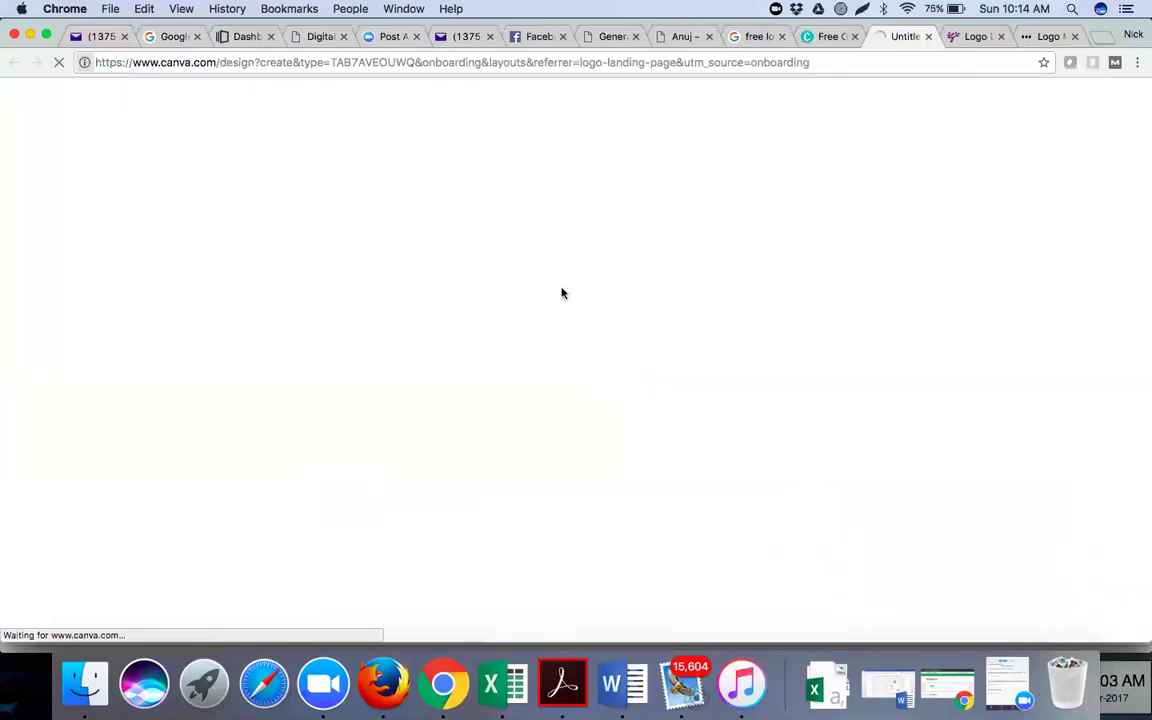
left_click(822, 40)
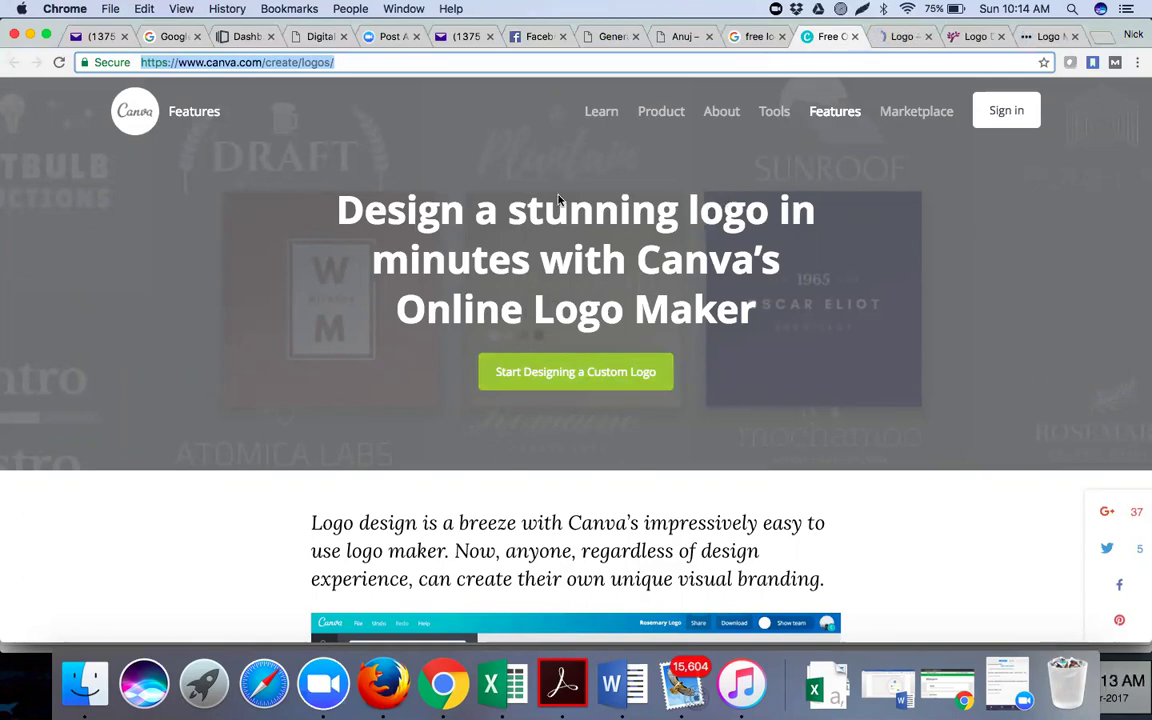
left_click(897, 37)
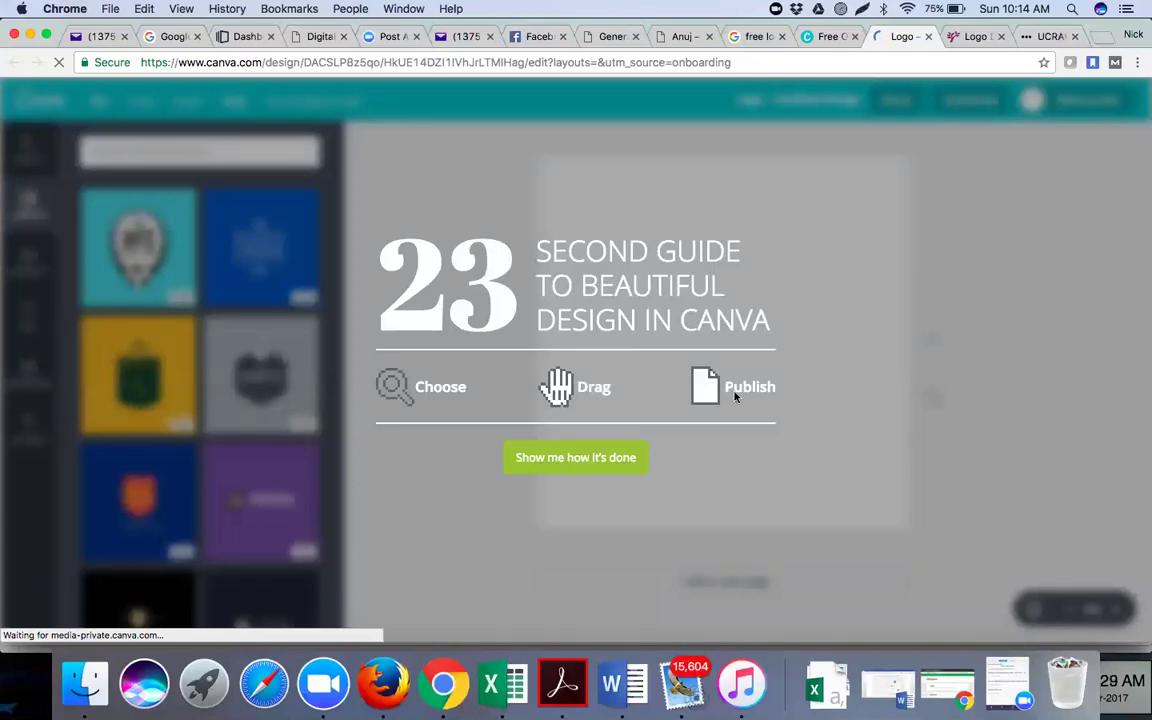
left_click(614, 459)
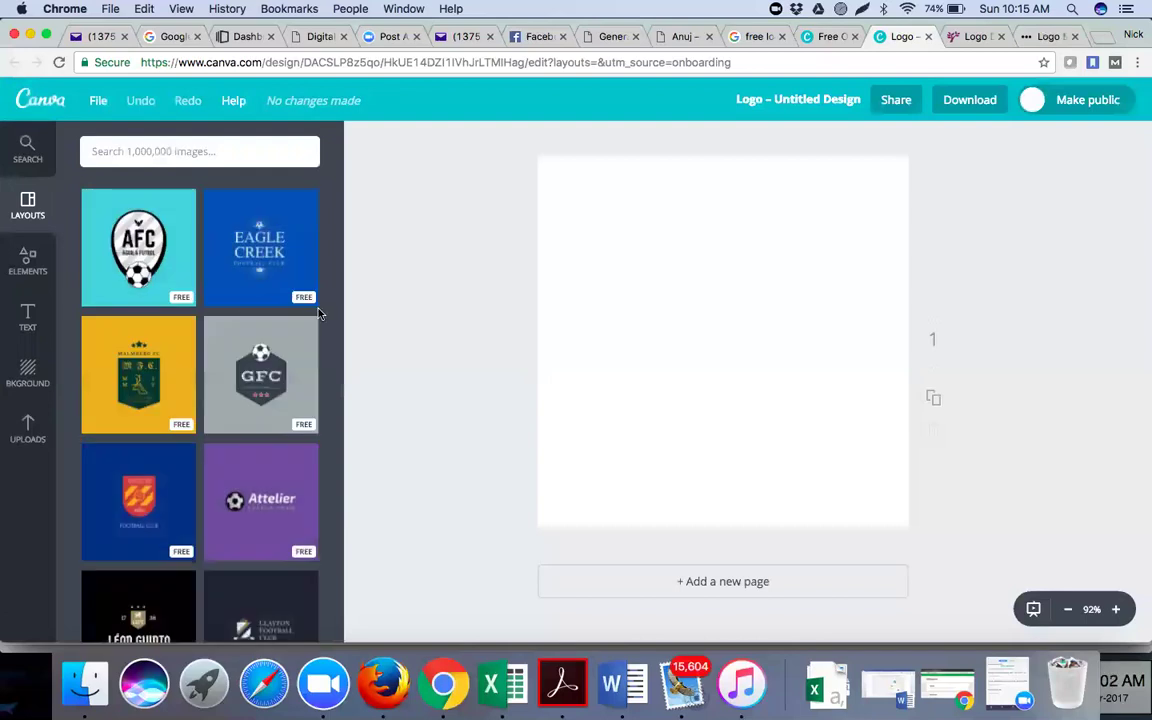
scroll(247, 398, "down", 5)
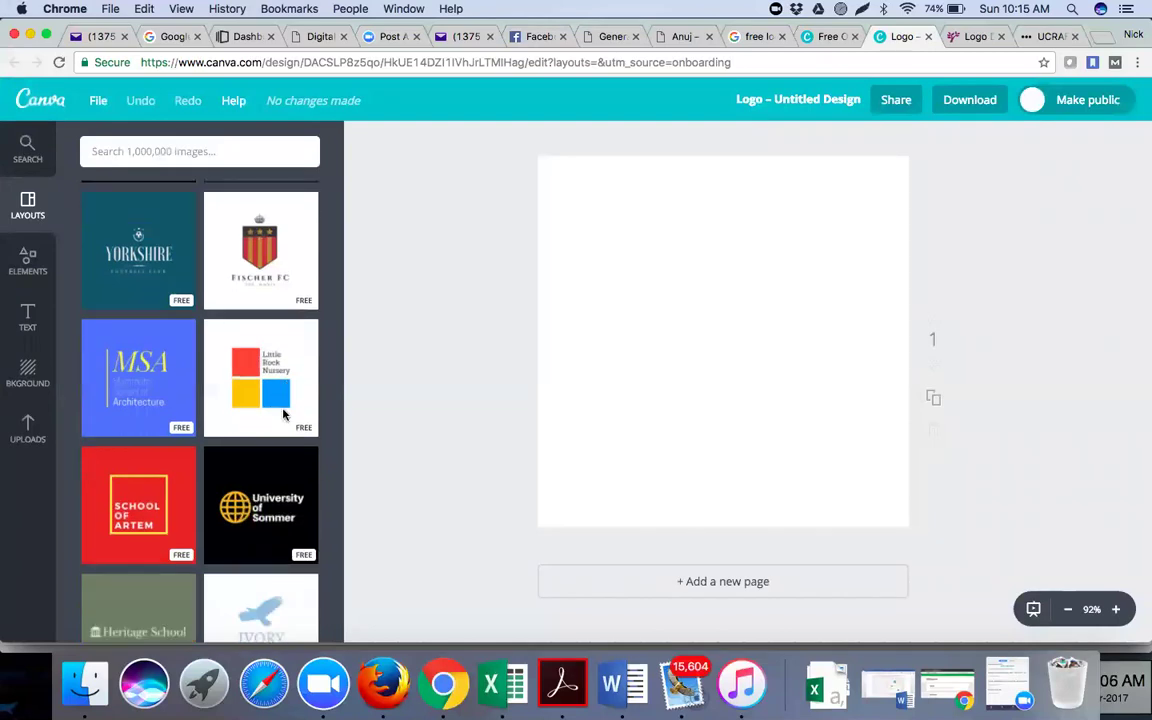
scroll(280, 420, "down", 4)
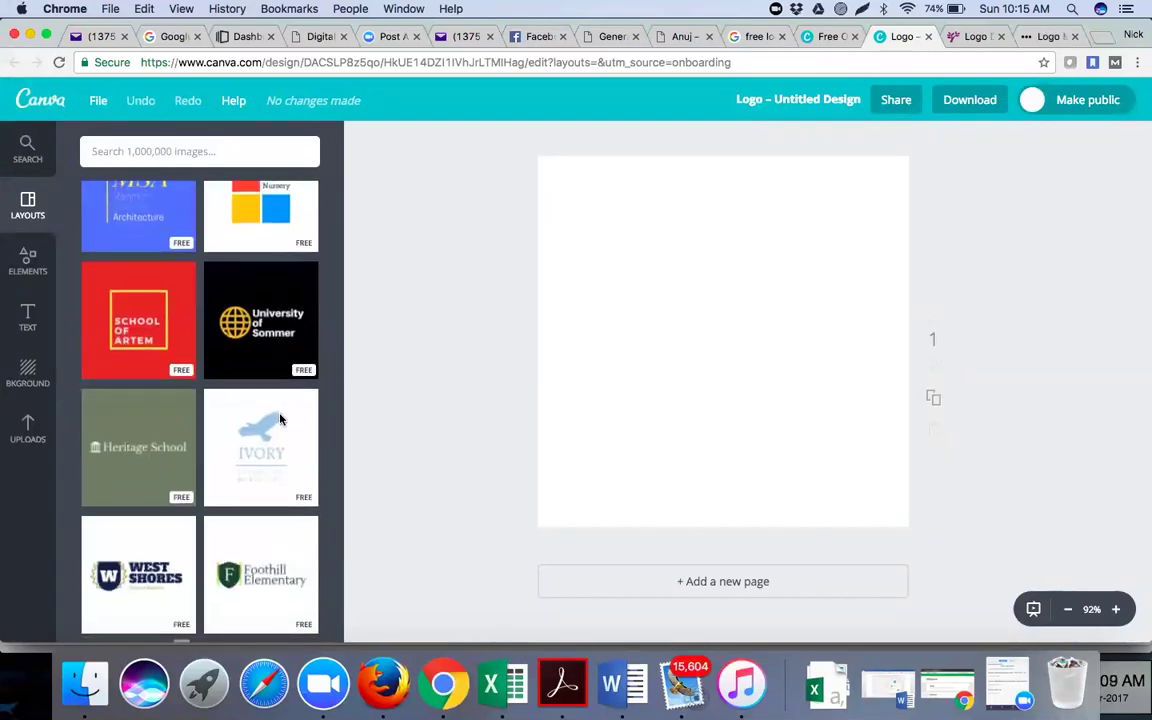
scroll(280, 420, "down", 3)
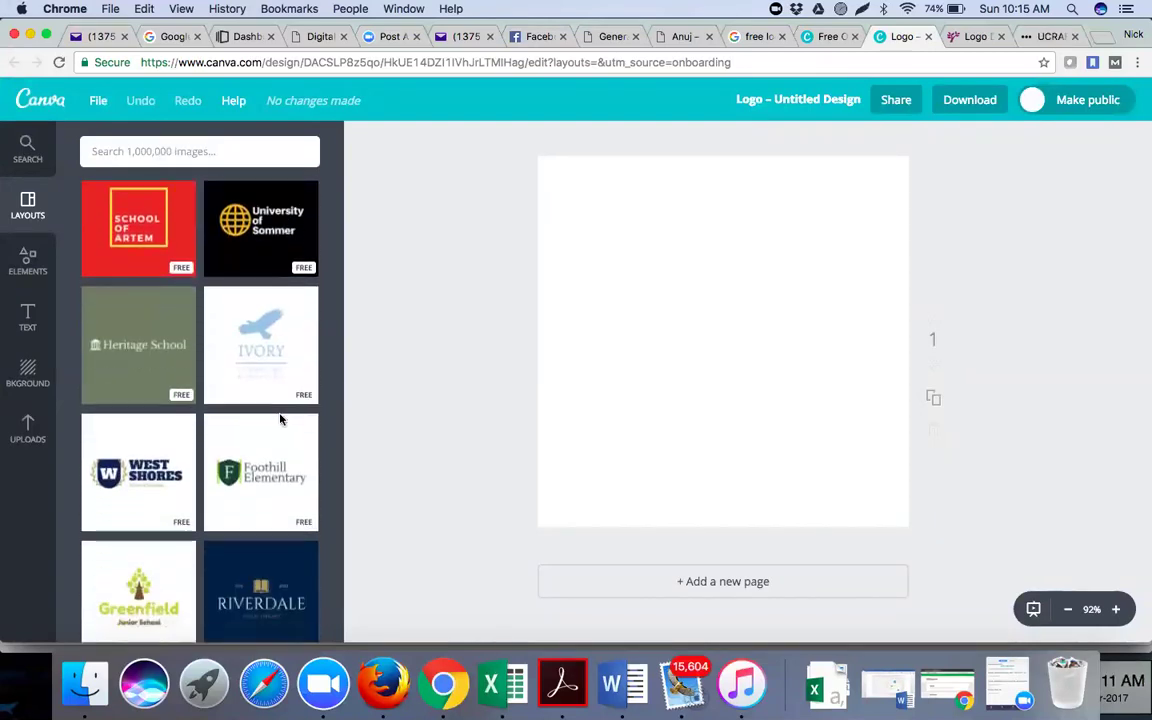
scroll(280, 420, "down", 5)
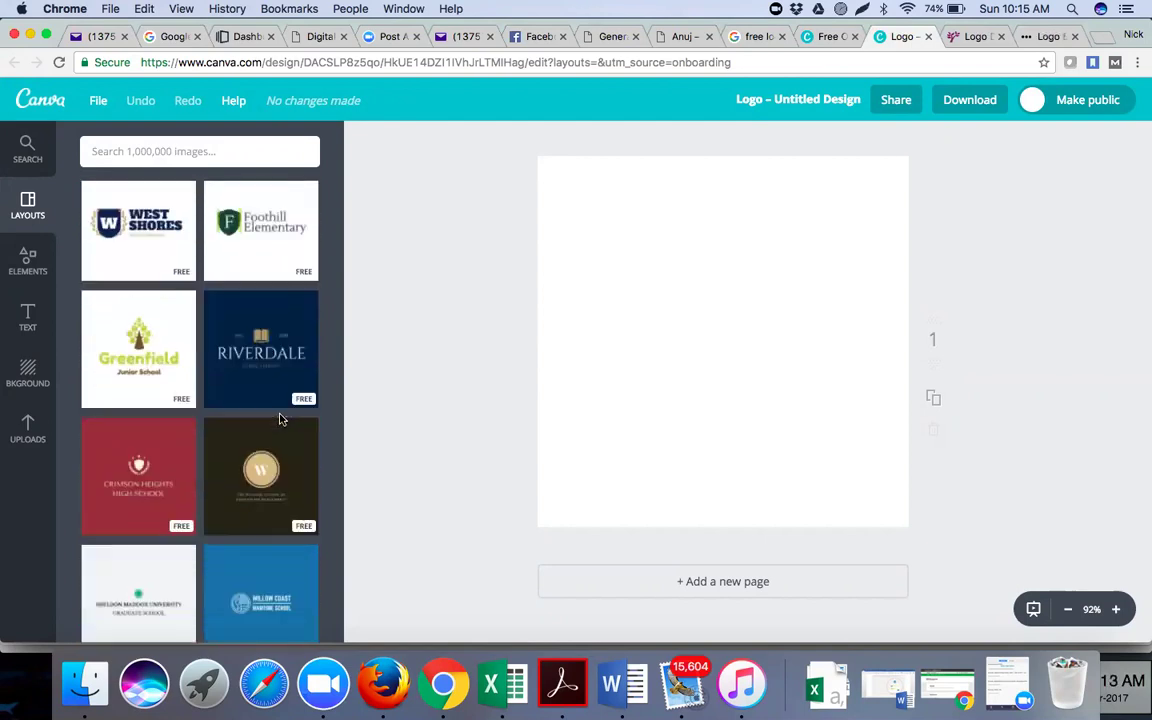
scroll(280, 420, "down", 5)
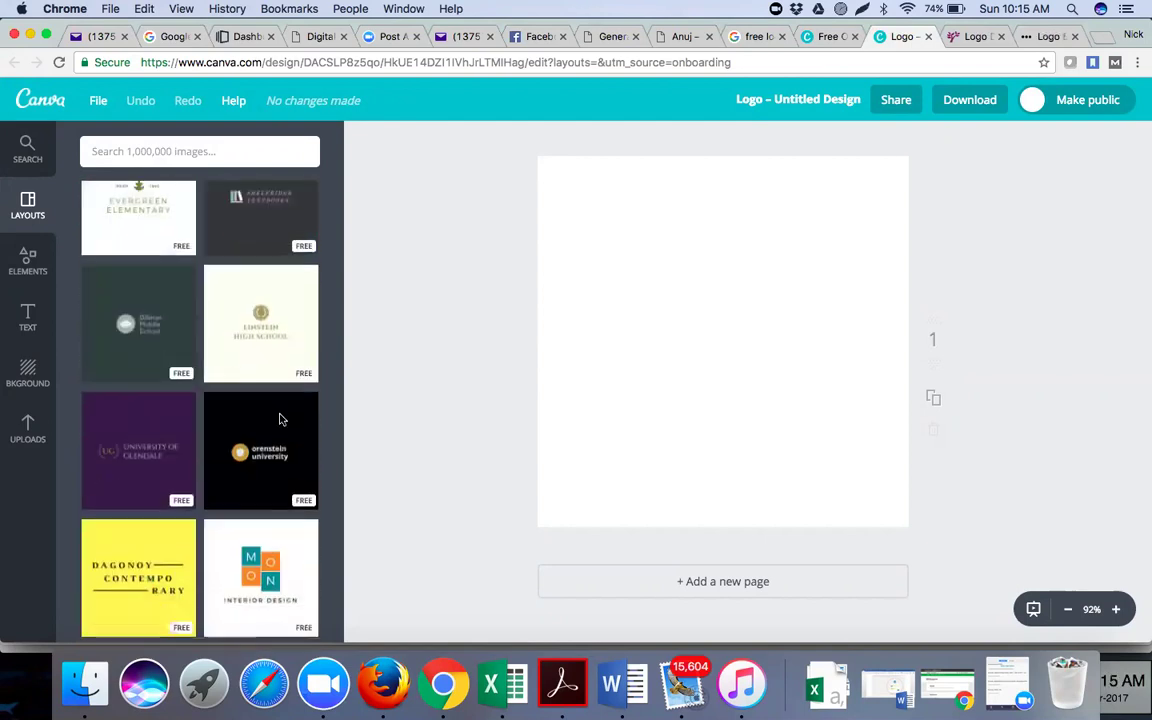
scroll(280, 420, "down", 1)
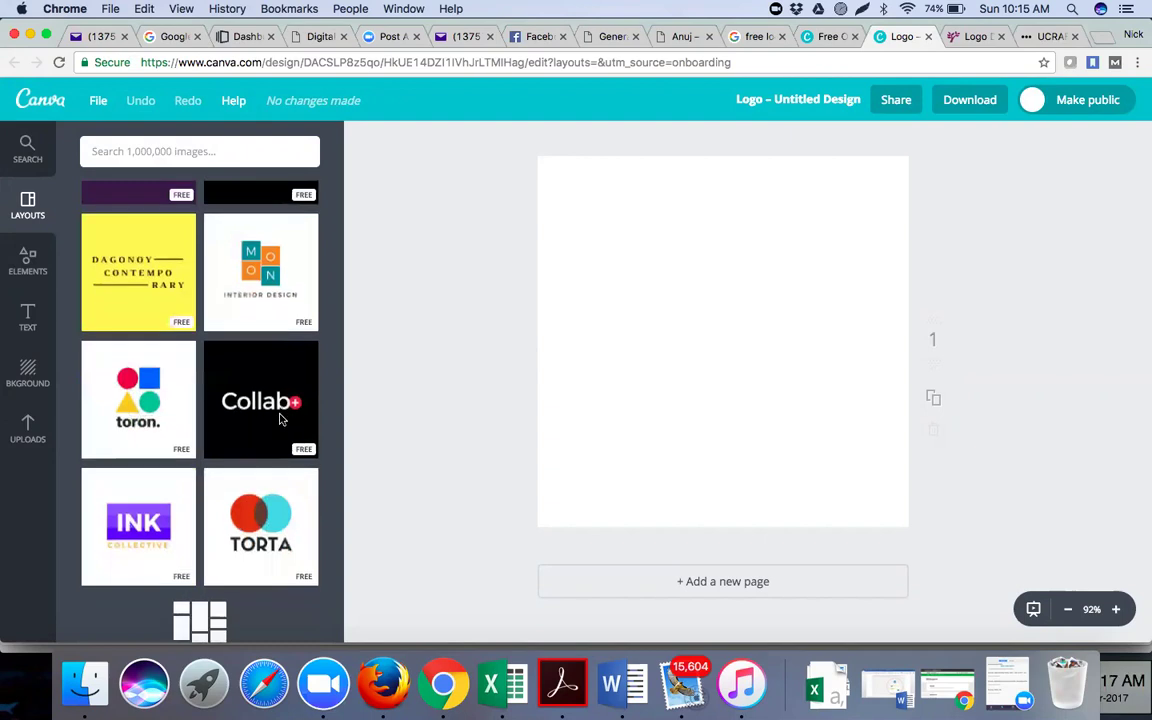
scroll(281, 420, "down", 4)
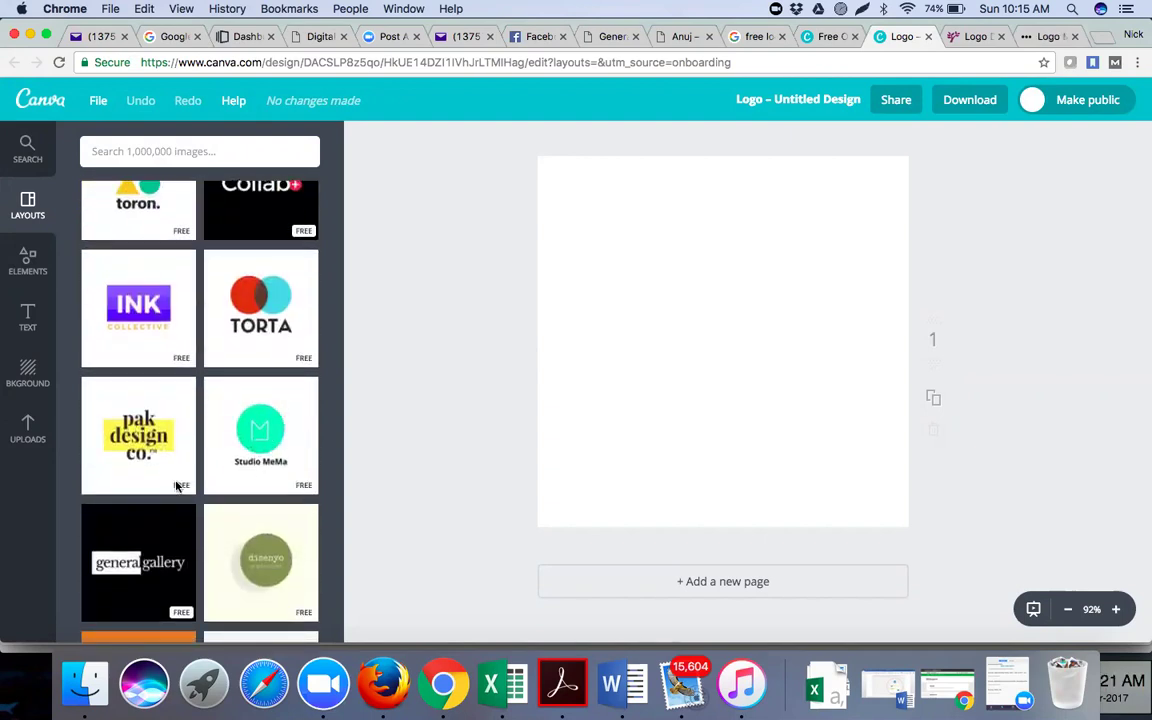
scroll(180, 485, "down", 8)
scroll(189, 483, "down", 8)
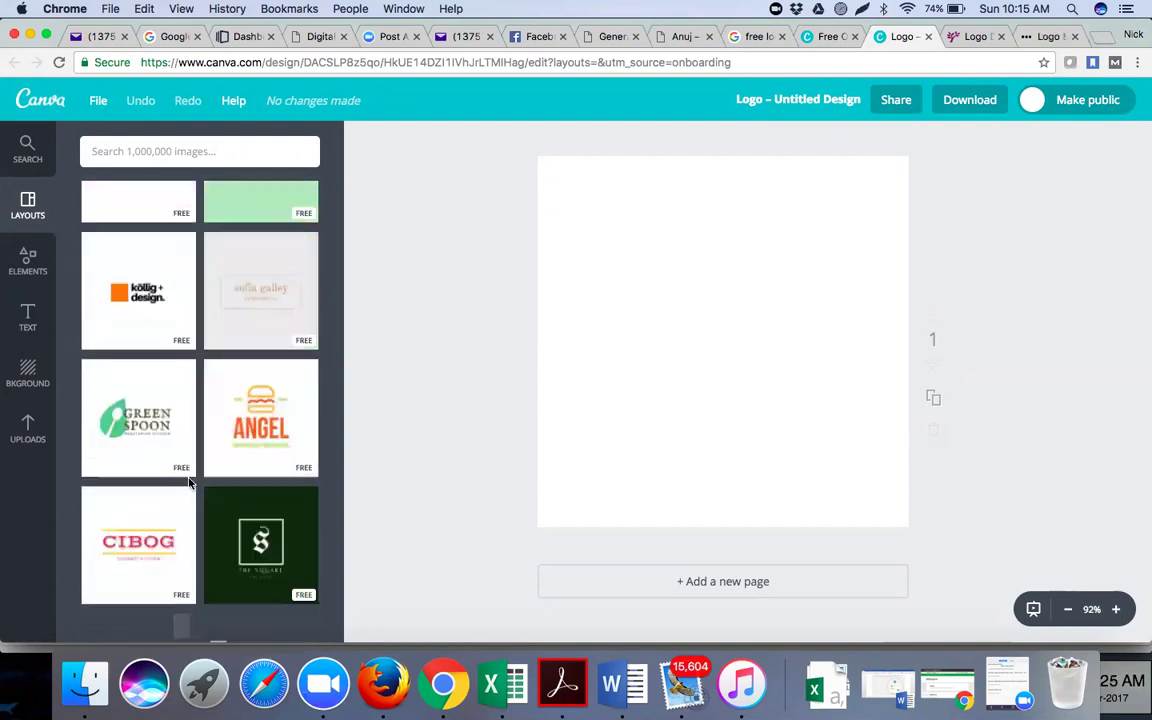
scroll(189, 483, "down", 2)
scroll(189, 483, "down", 6)
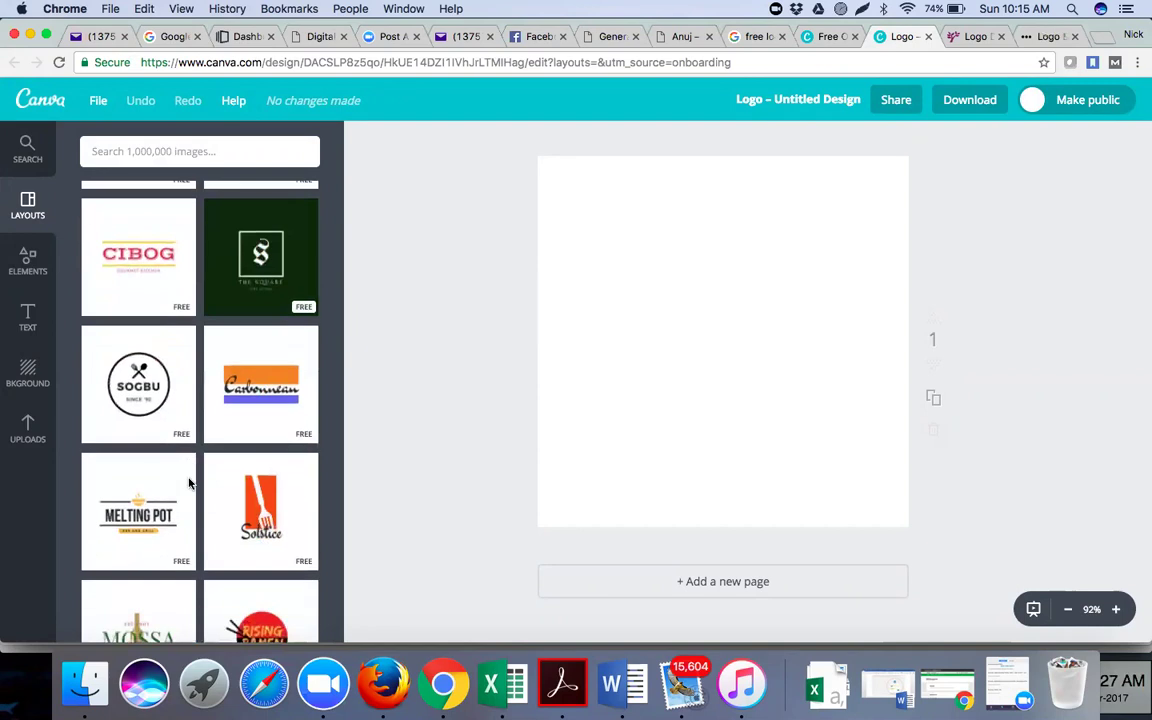
scroll(189, 483, "down", 5)
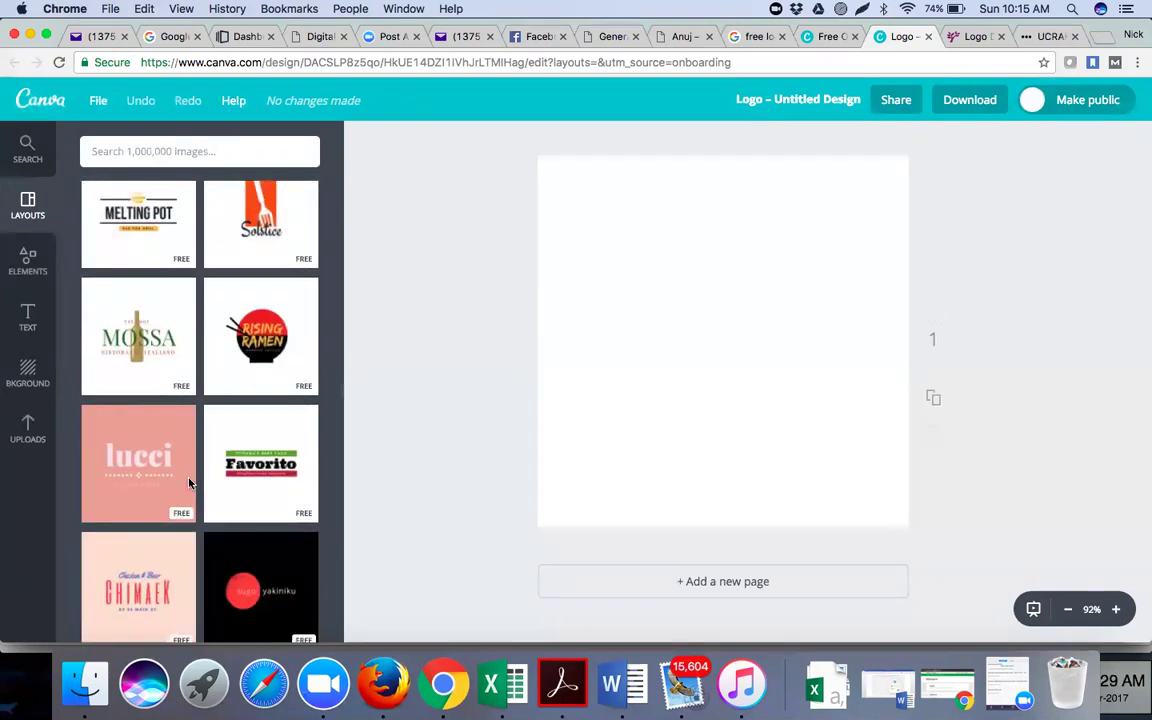
scroll(189, 483, "down", 10)
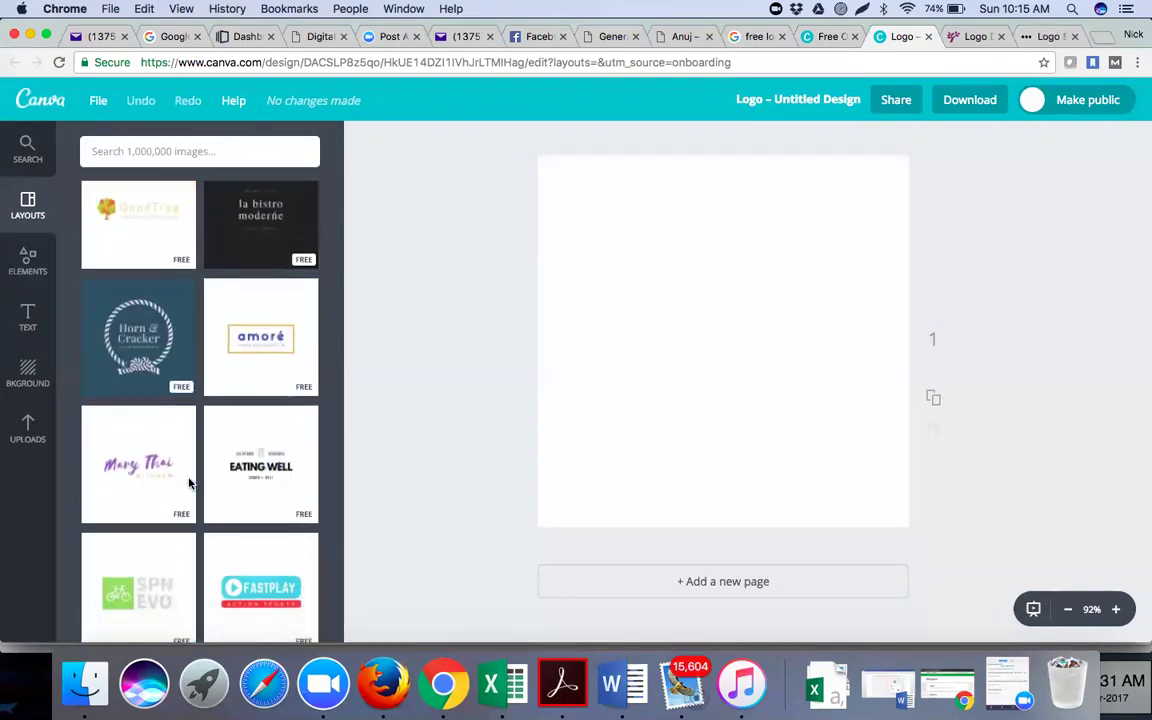
scroll(189, 483, "down", 10)
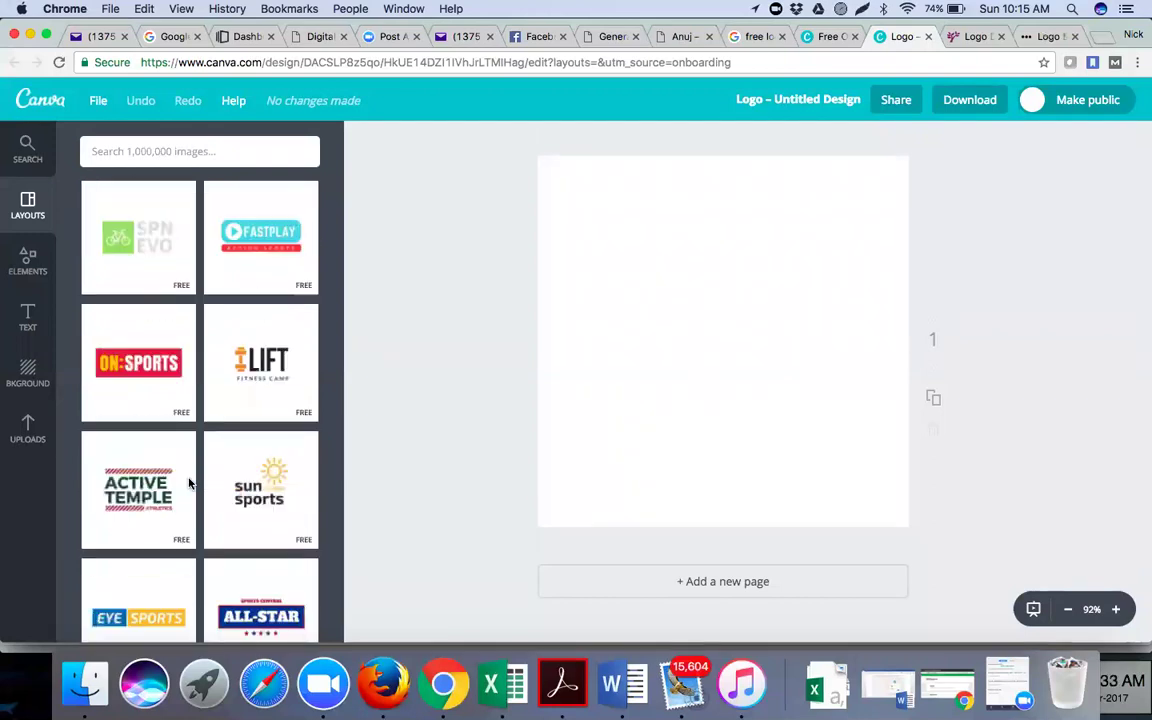
scroll(189, 483, "down", 8)
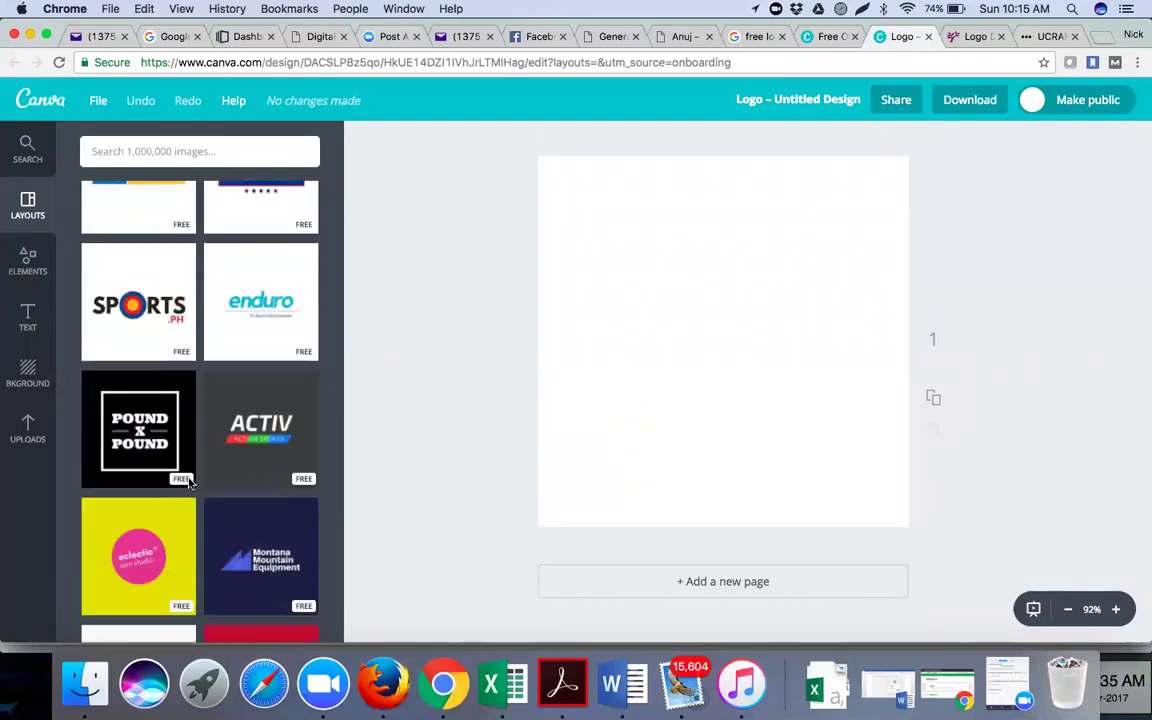
scroll(189, 483, "down", 7)
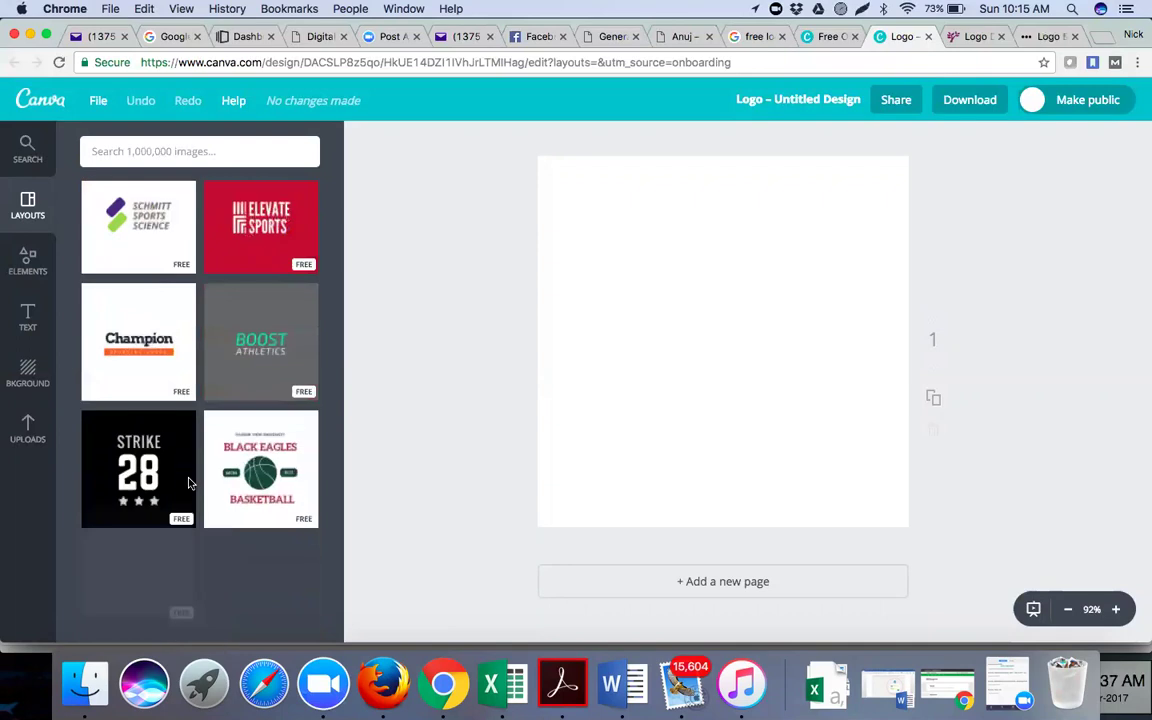
scroll(189, 483, "down", 15)
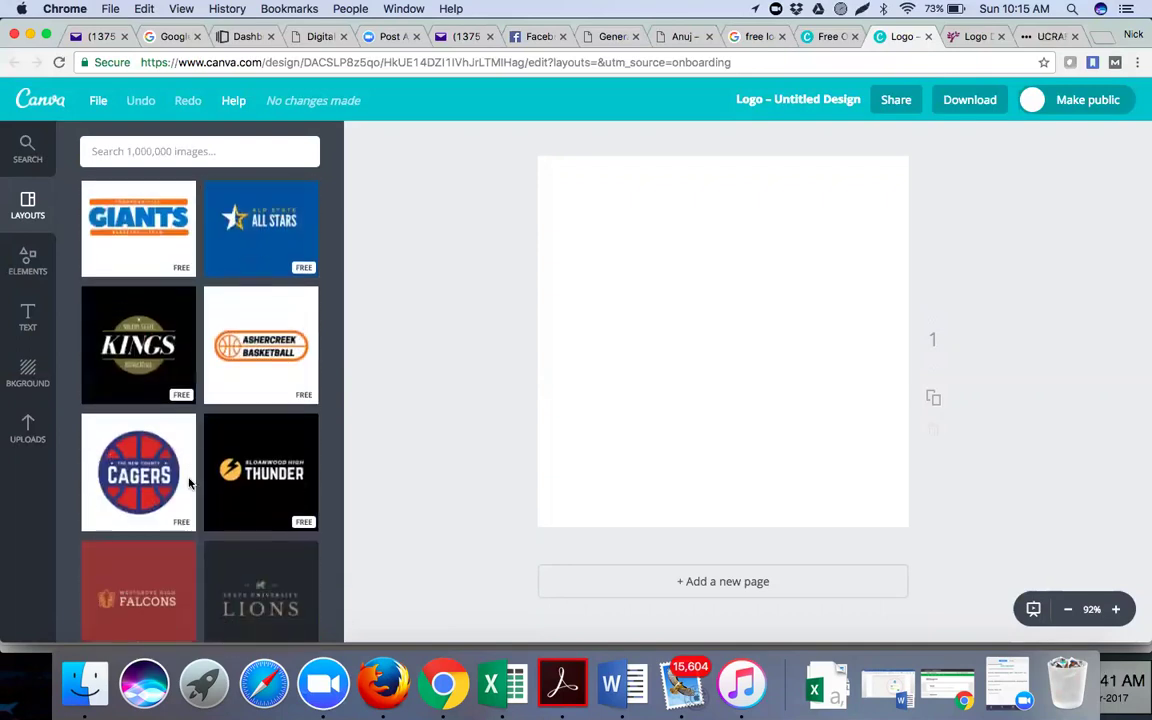
scroll(189, 483, "down", 3)
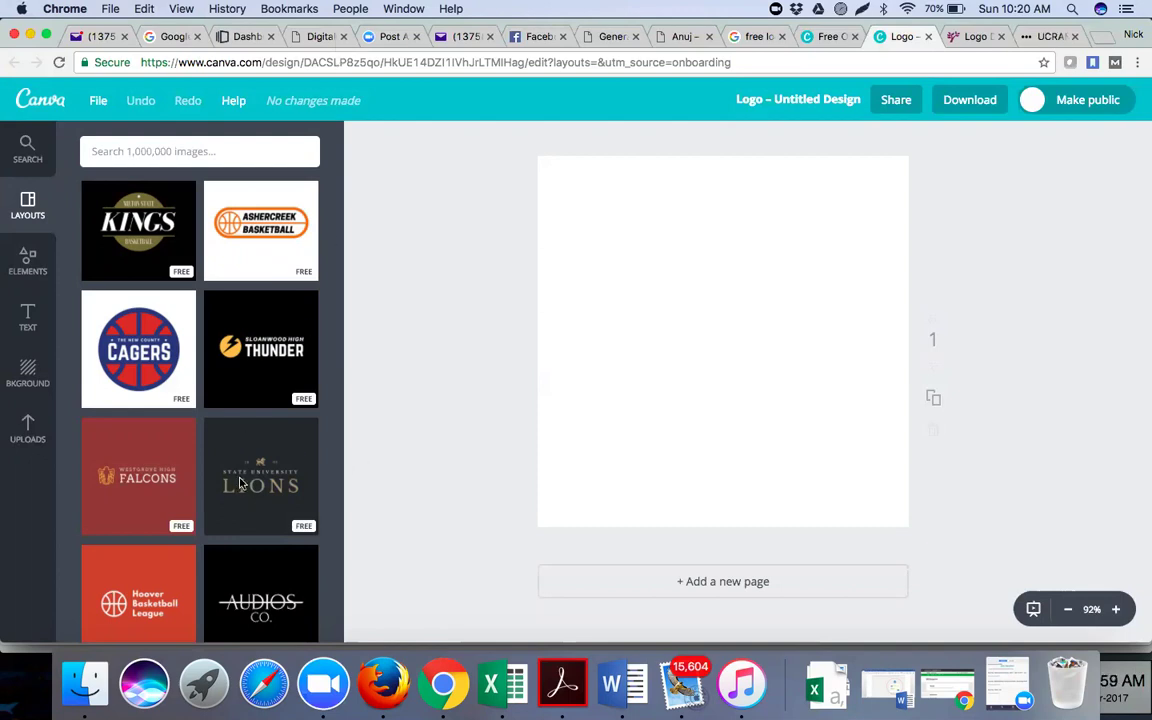
scroll(239, 485, "down", 2)
Browse Canva's free logo layouts, then close the leftover Ucraft tab
scroll(239, 485, "down", 10)
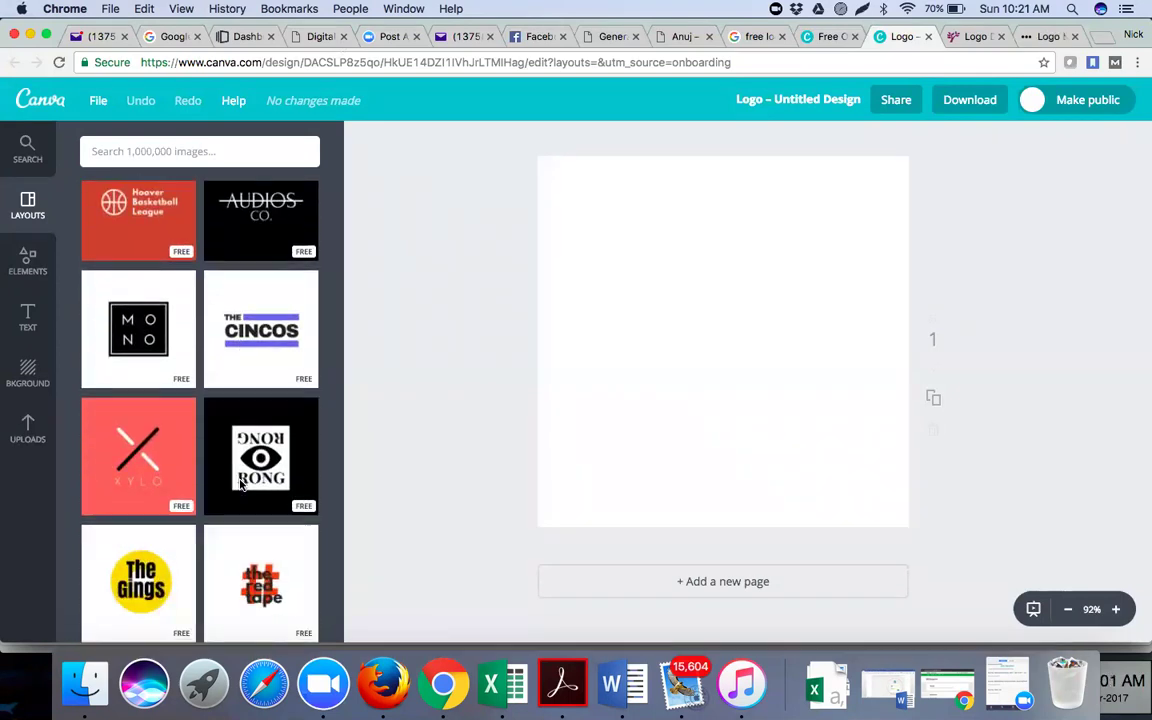
scroll(239, 485, "down", 5)
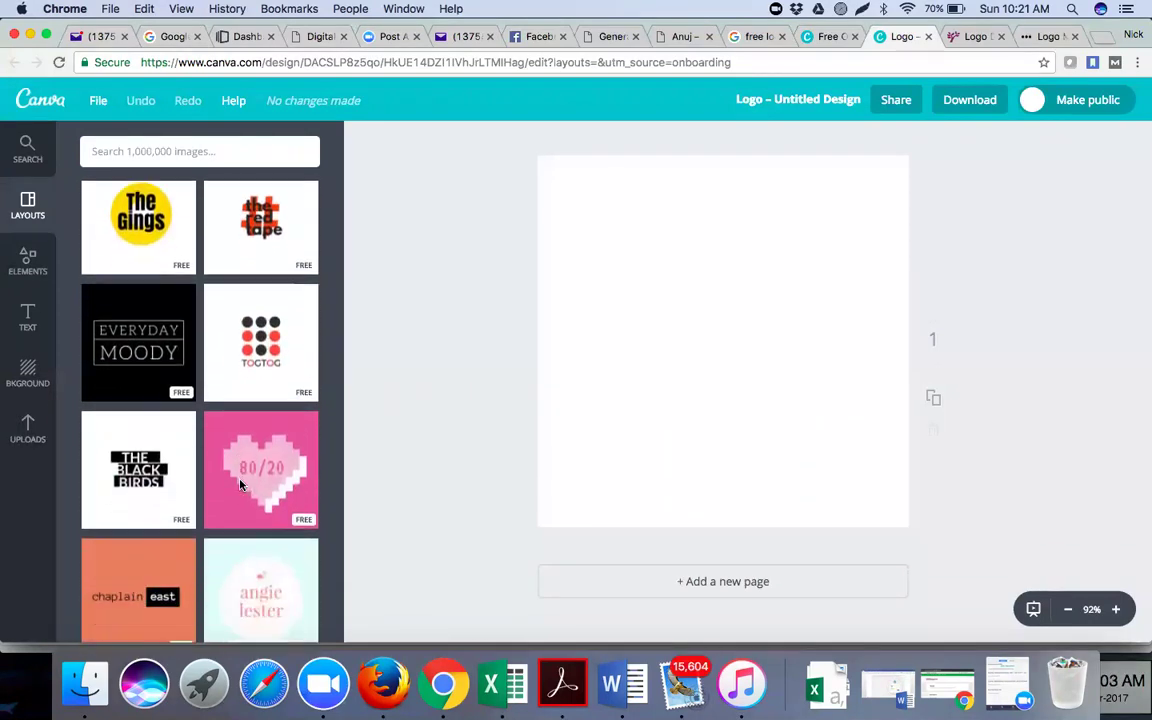
scroll(239, 485, "down", 2)
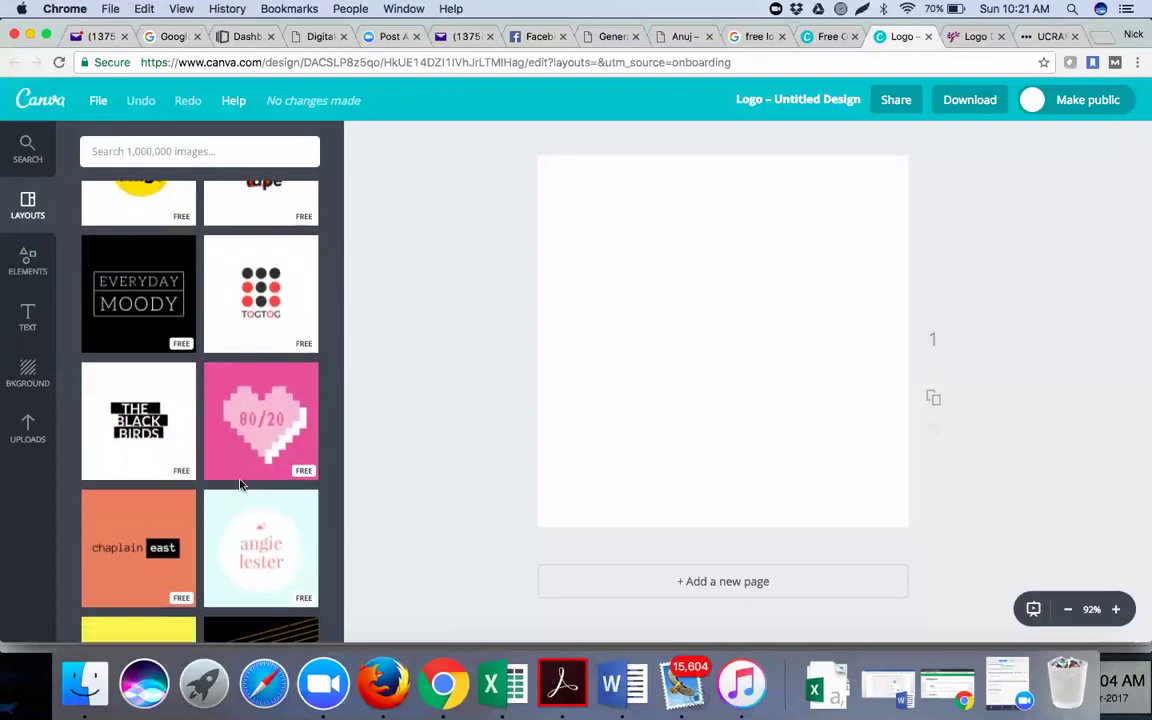
scroll(239, 485, "down", 4)
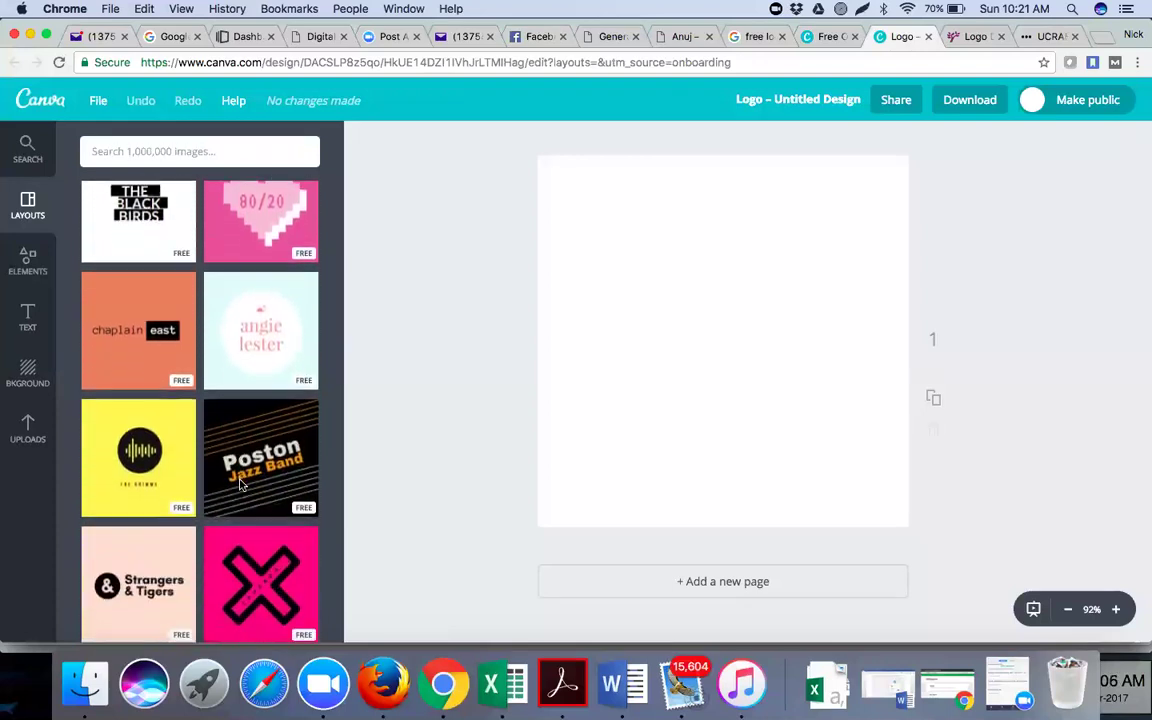
scroll(239, 485, "down", 2)
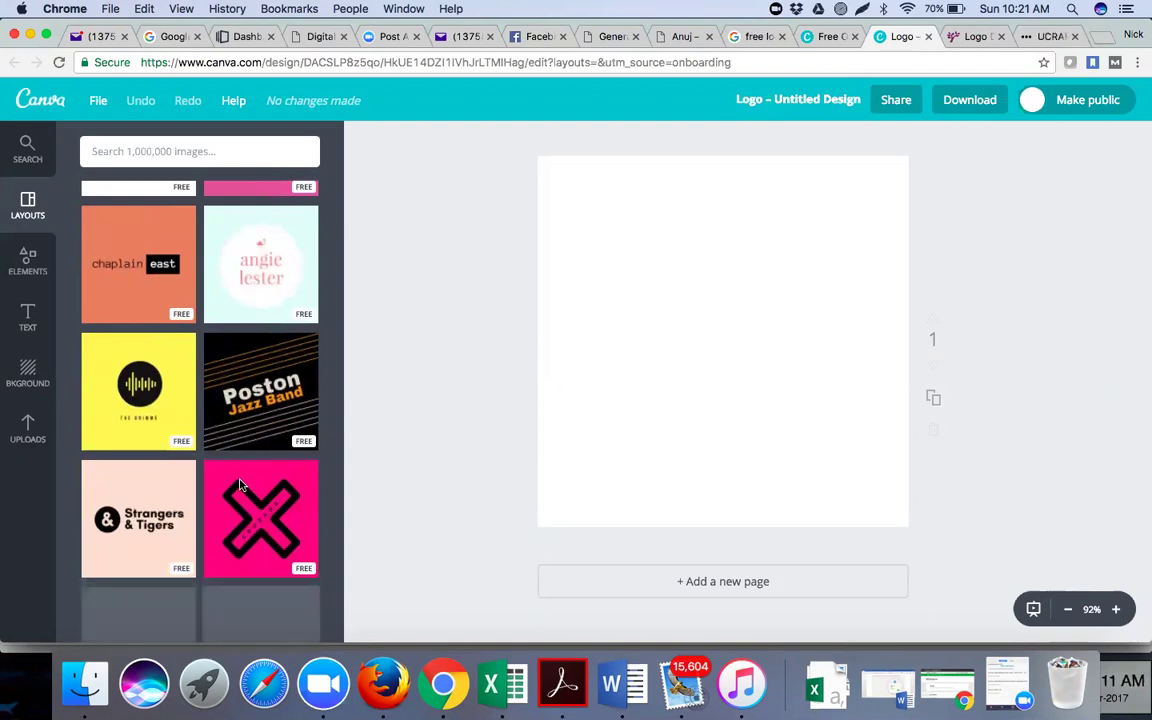
scroll(239, 485, "down", 7)
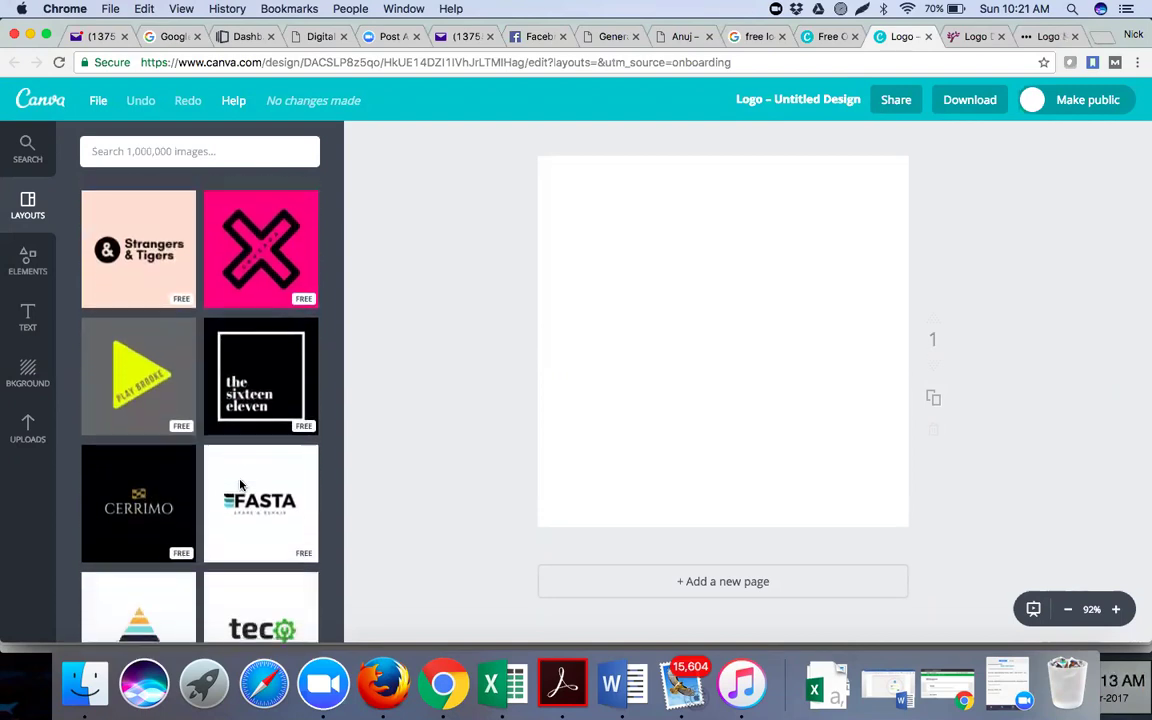
scroll(239, 485, "down", 4)
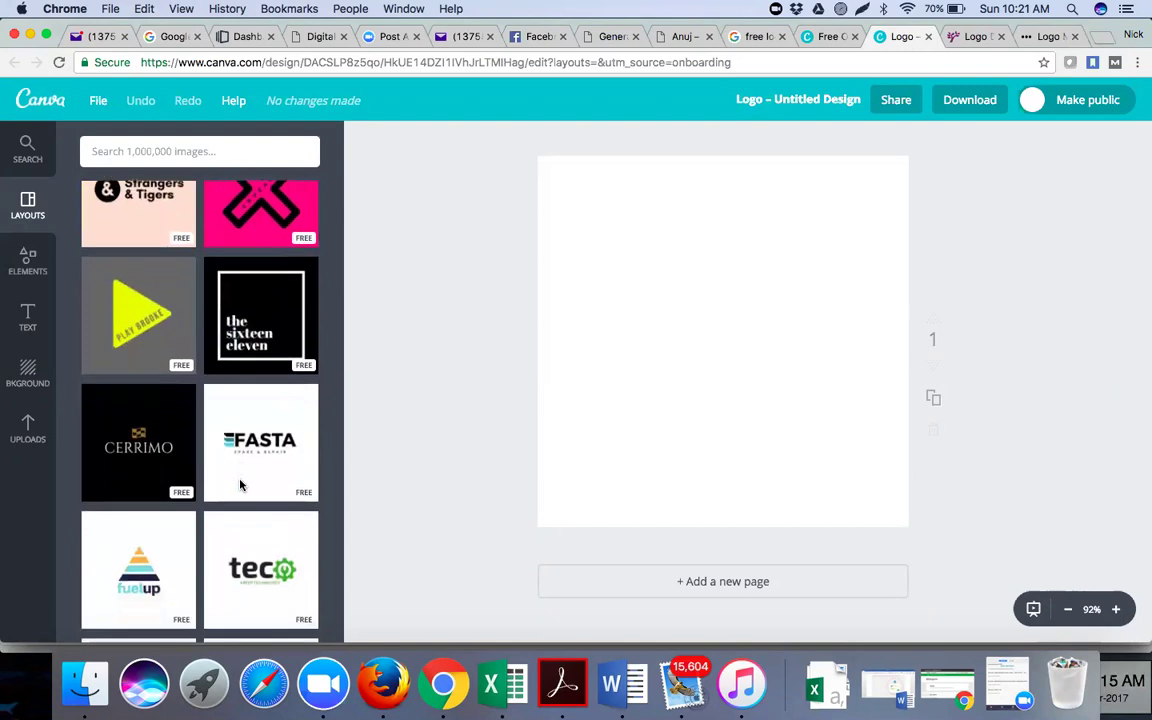
scroll(239, 485, "down", 11)
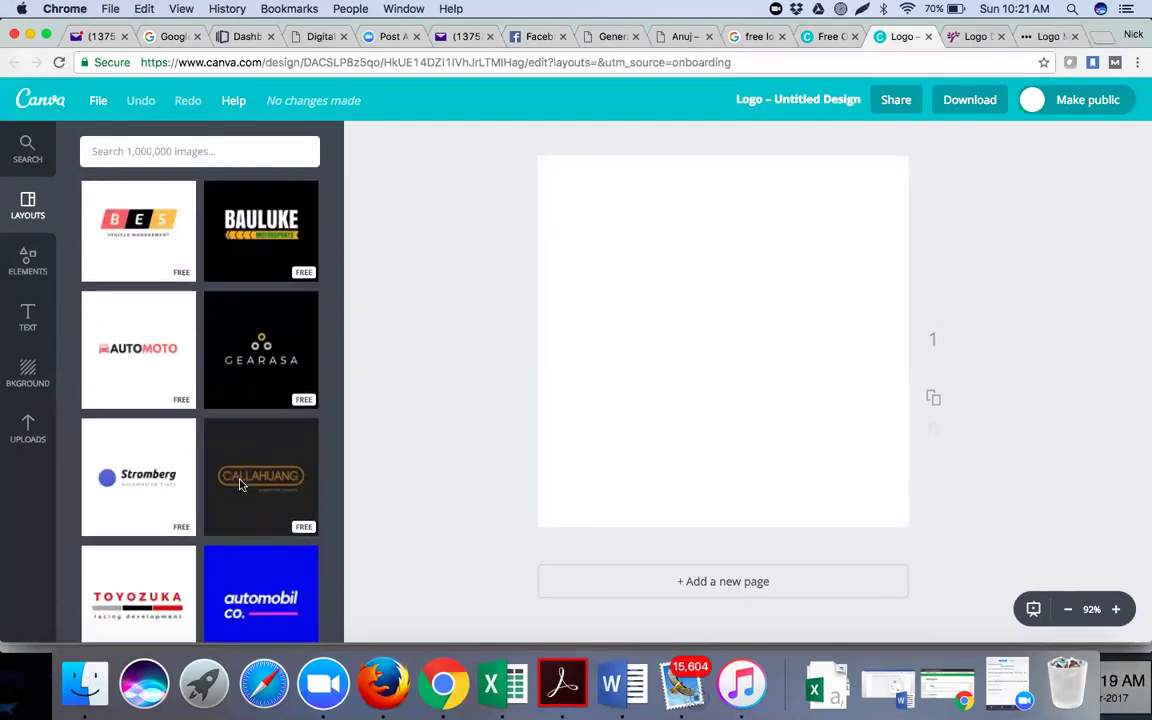
scroll(239, 485, "down", 7)
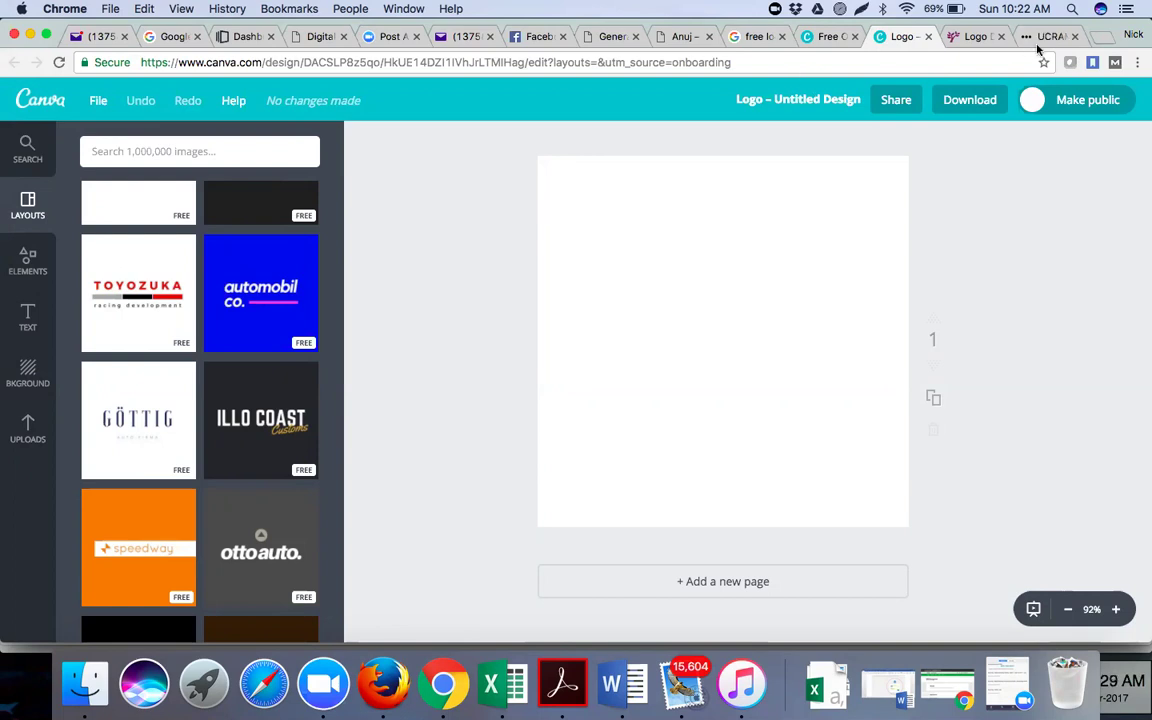
left_click(1074, 37)
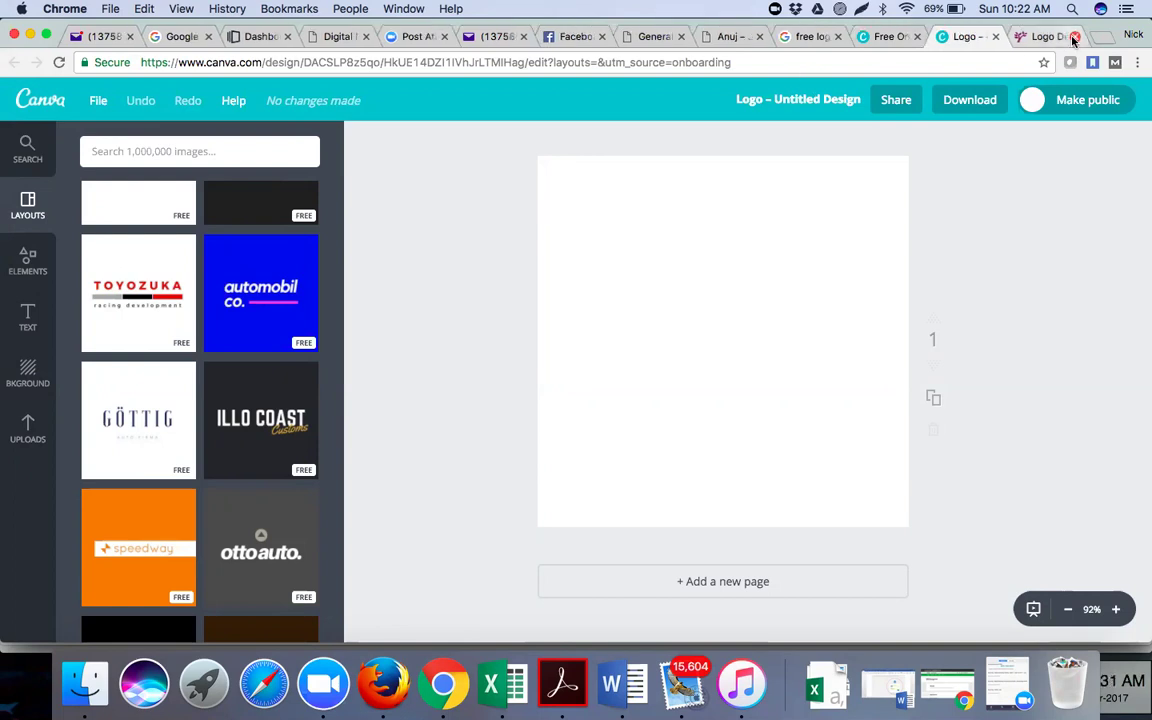
Close the LogoGarden tab and open a new Google tab in Chrome
left_click(1000, 37)
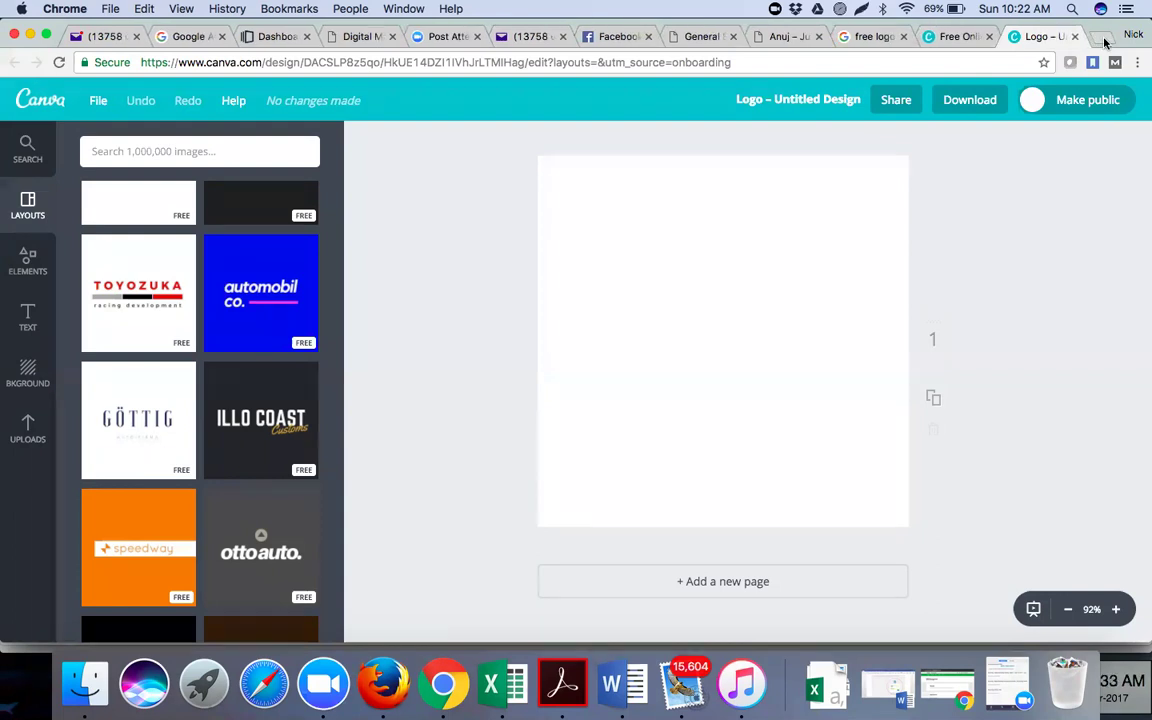
left_click(1104, 40)
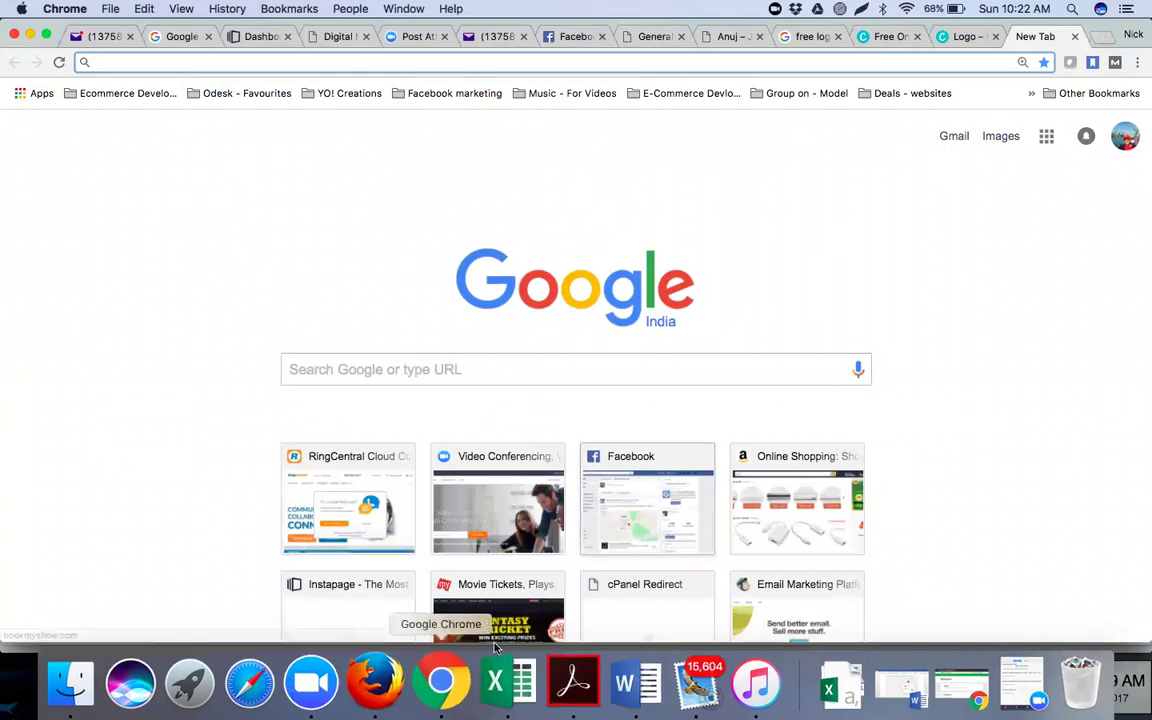
Bring the Word DMCA notes document to the front and shift its window slightly left
left_click(617, 692)
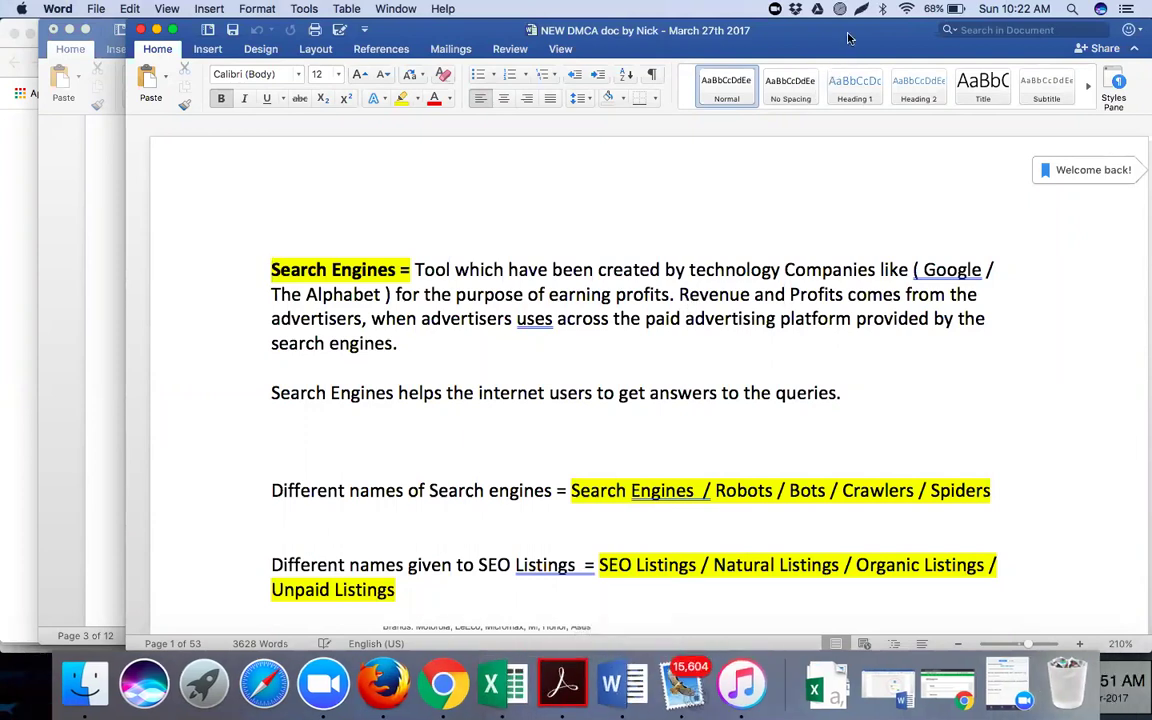
left_click_drag(847, 37, 774, 41)
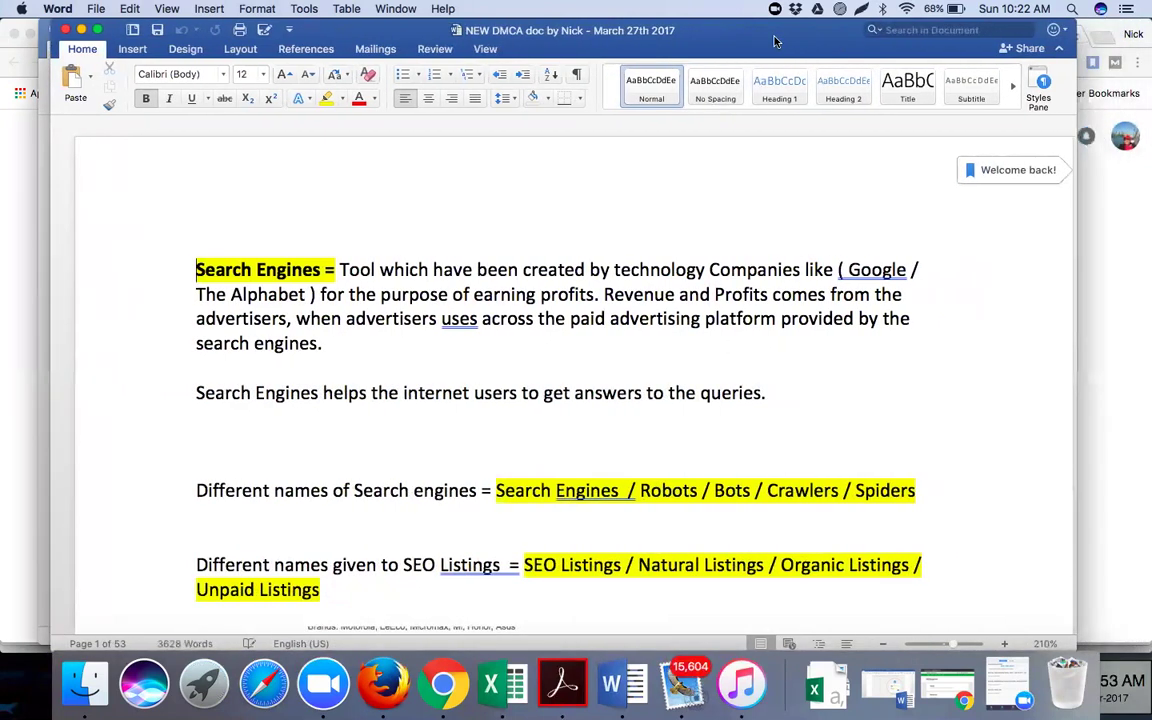
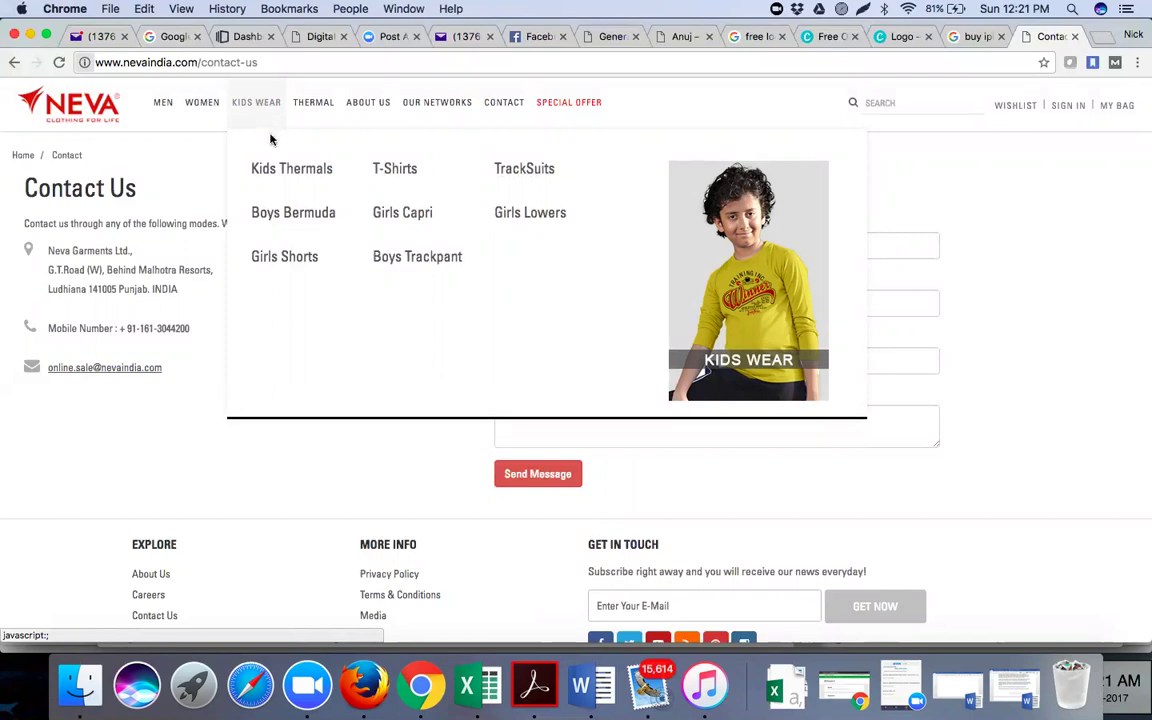
Open a new tab on google.com and search for 'google keyword planner'
mouse_move(252, 103)
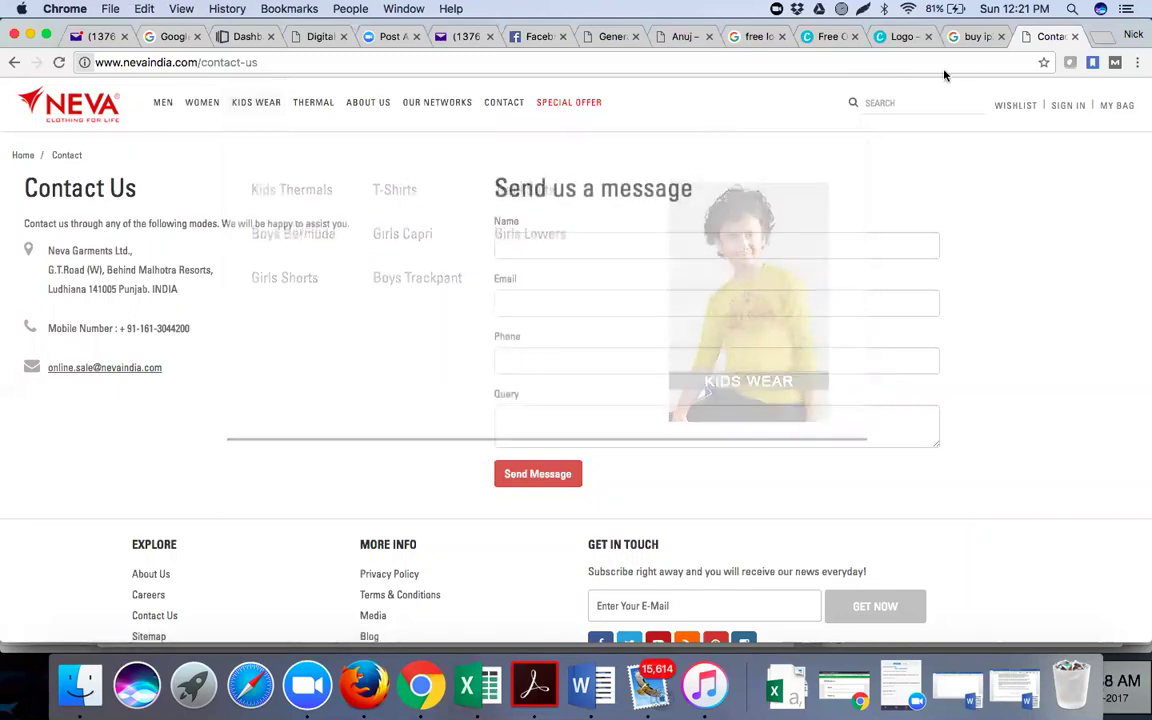
left_click(1101, 38)
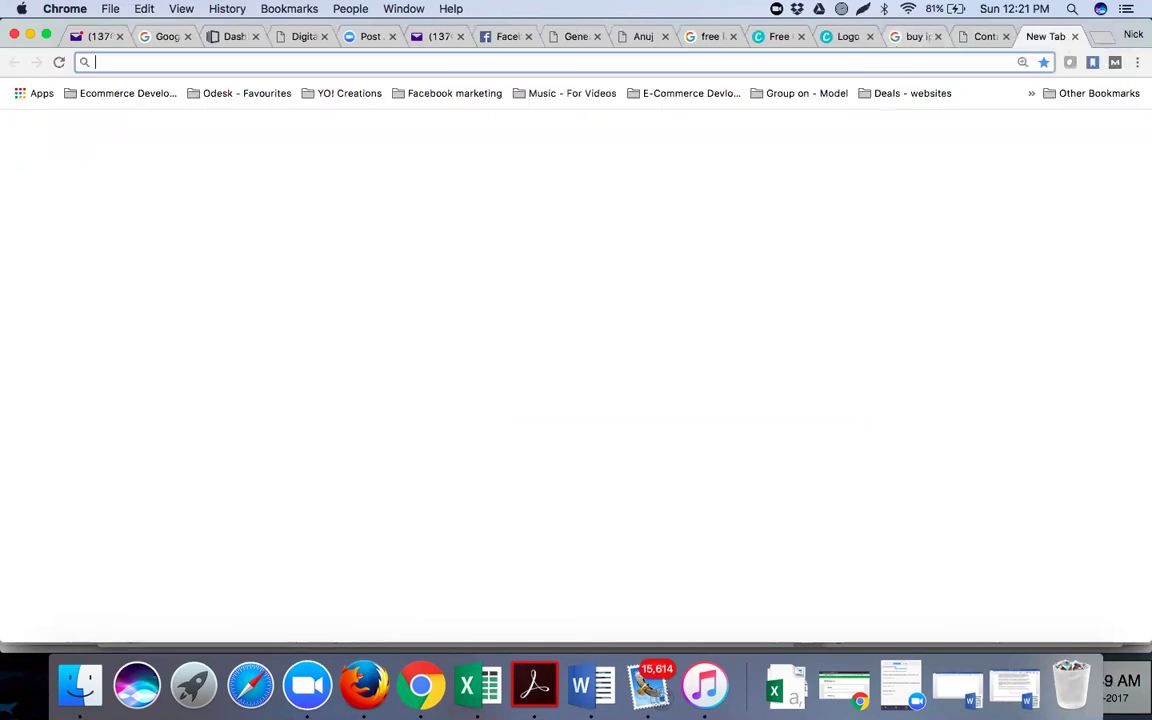
type("google.com")
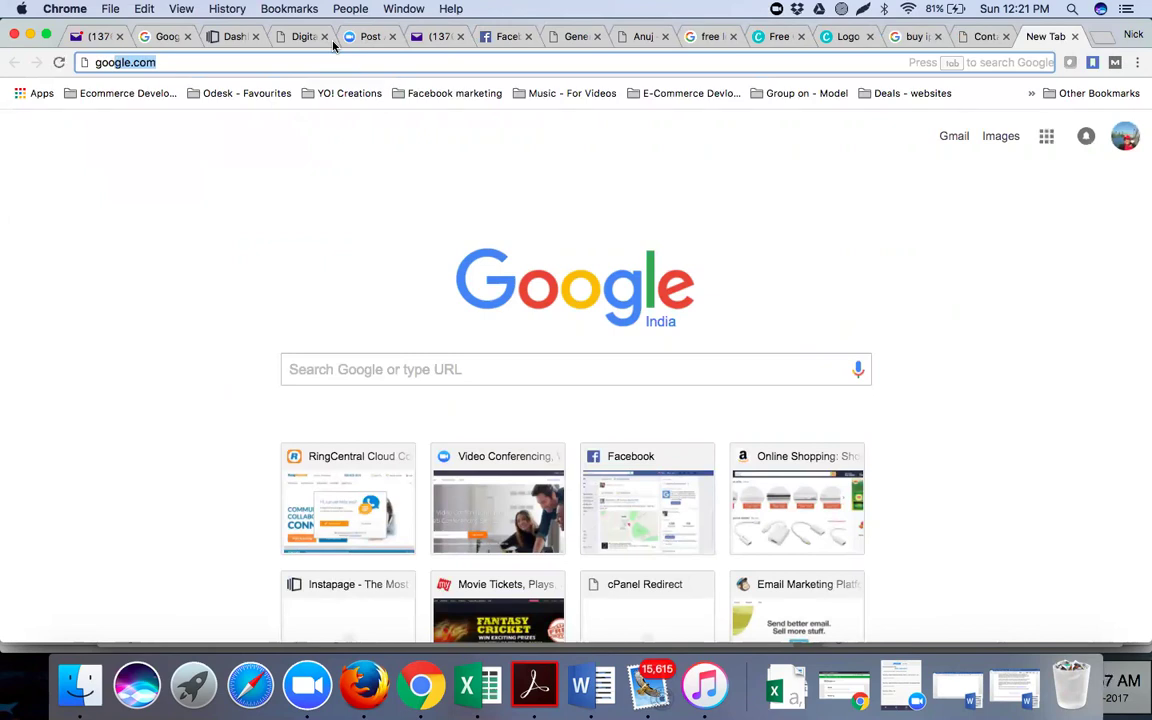
left_click(247, 63)
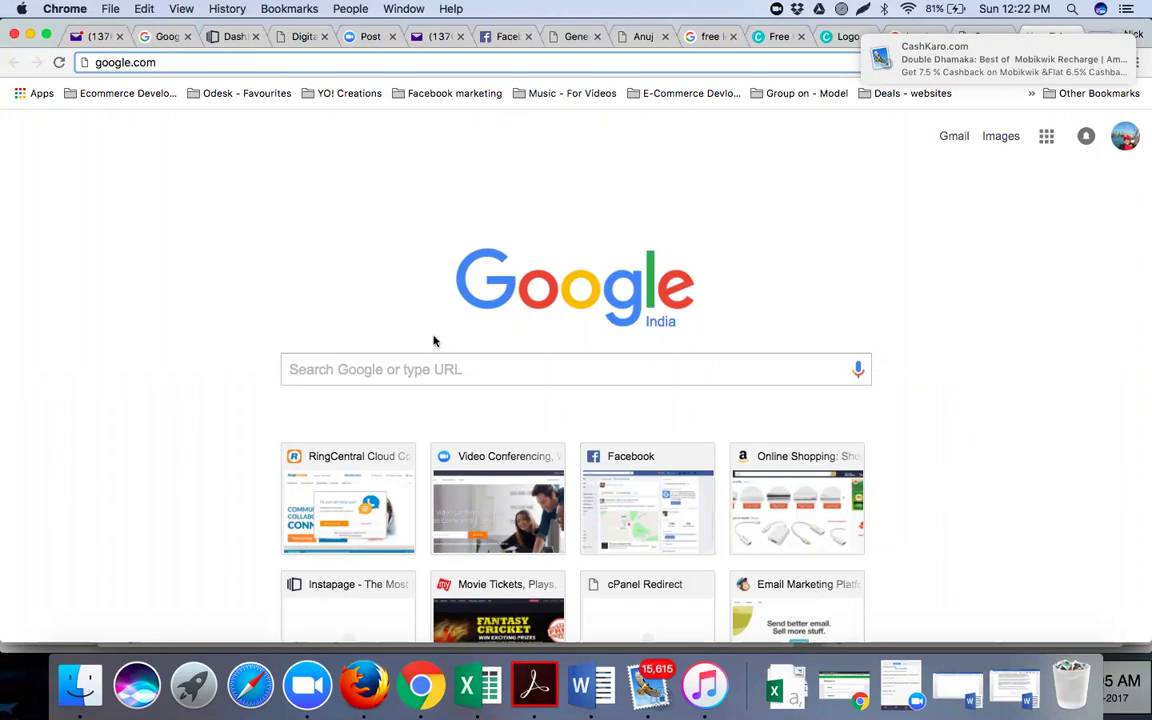
left_click(453, 368)
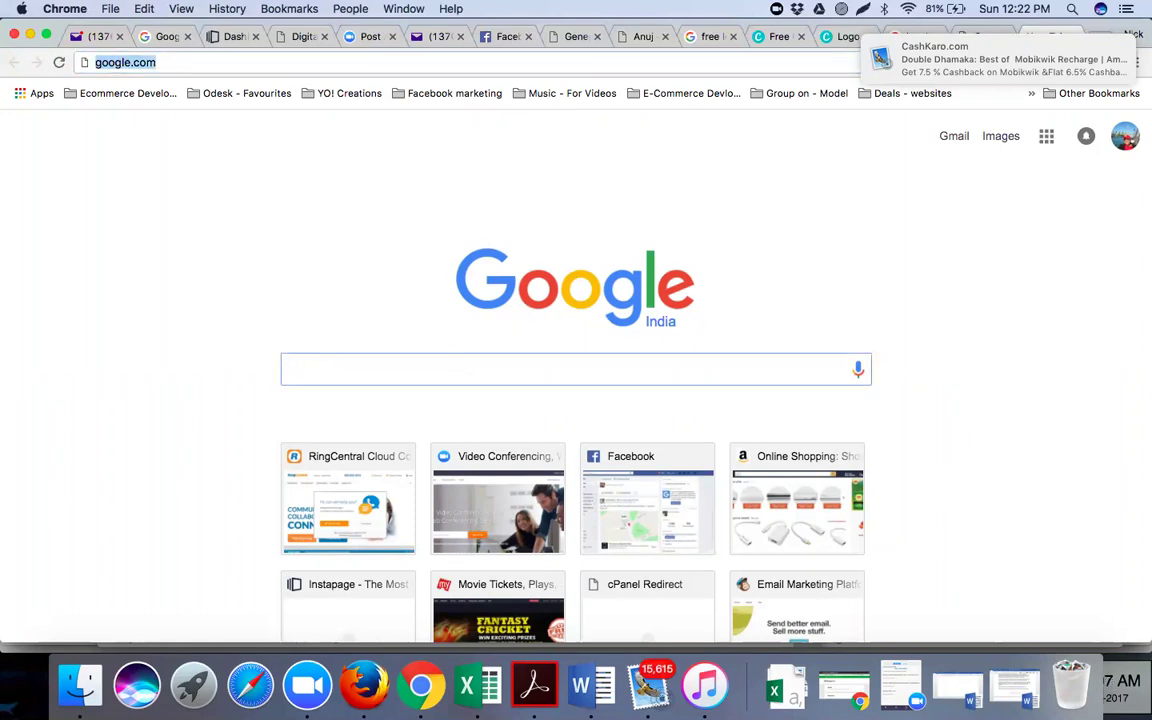
type("google ")
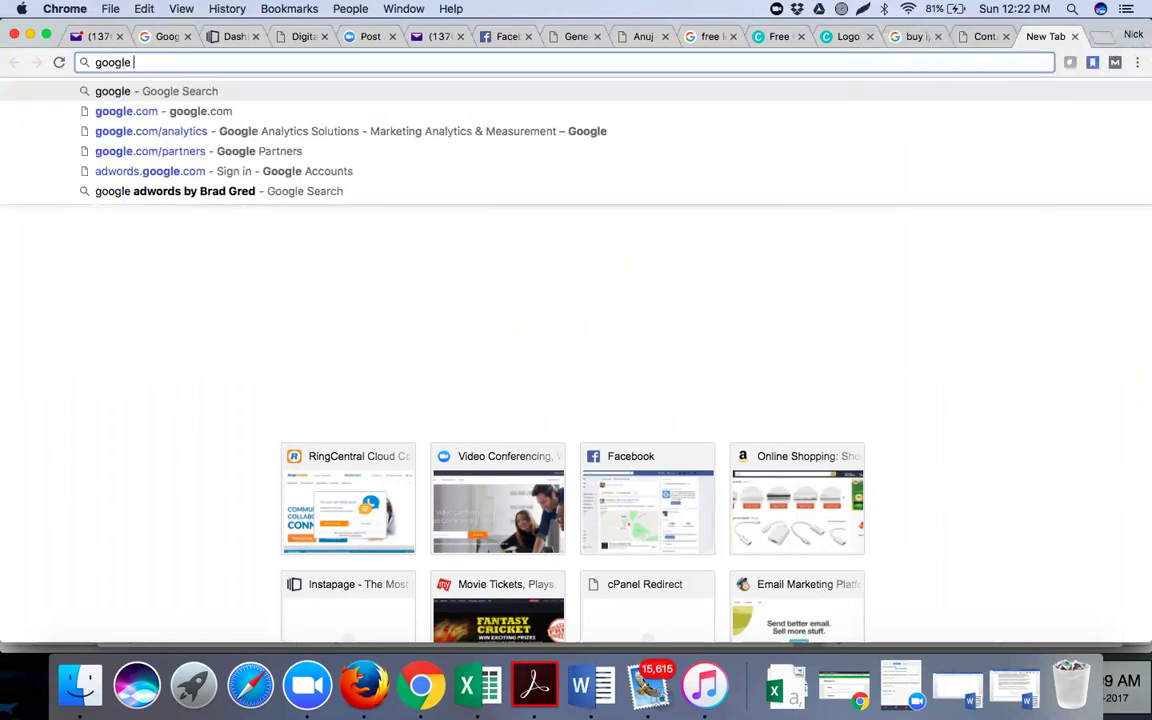
type("keyw")
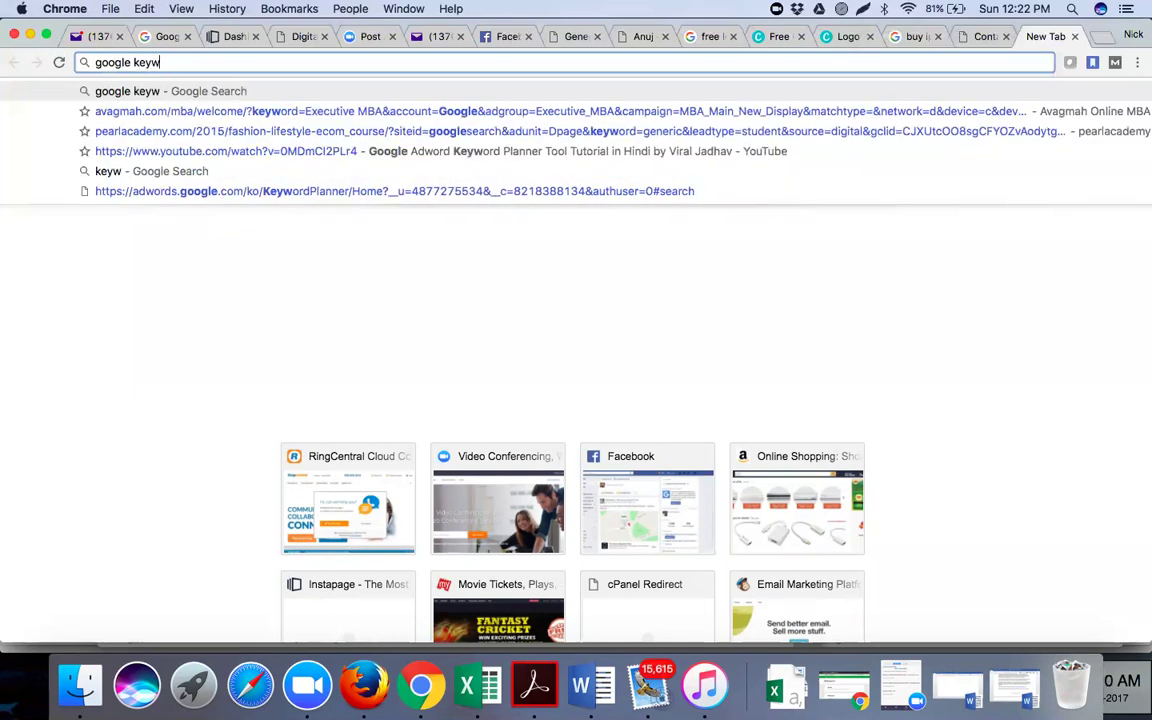
type("ord planner")
key("Return")
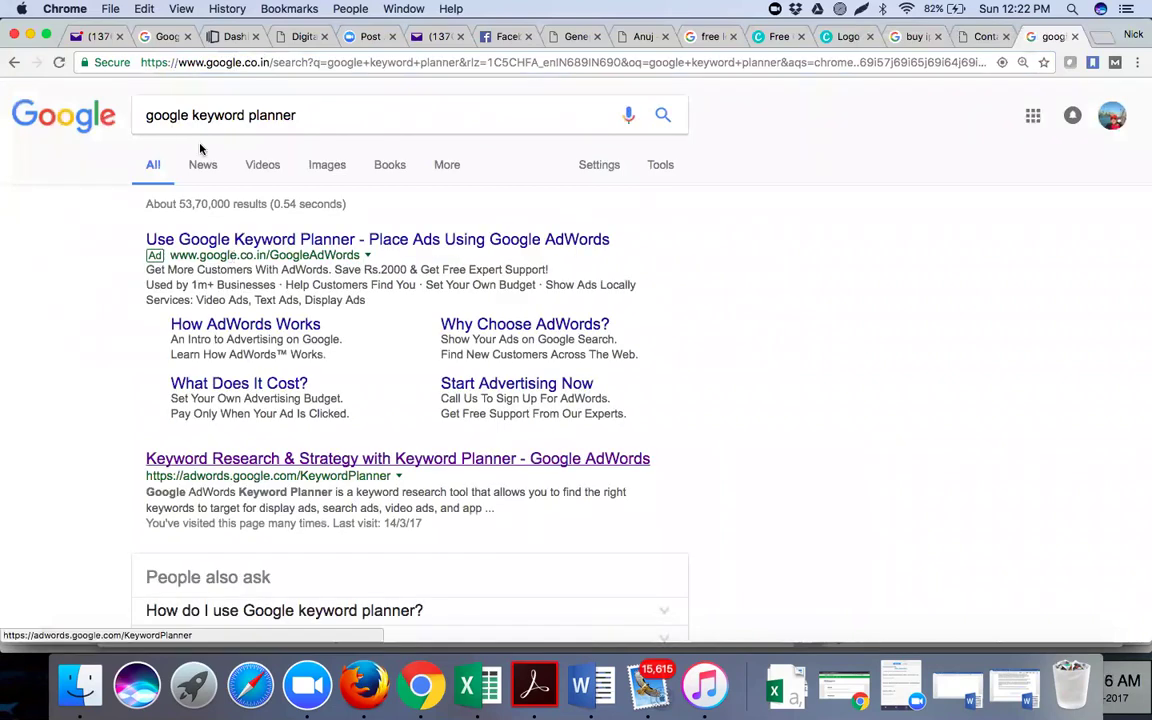
Open the 'Keyword Research & Strategy with Keyword Planner' result and select its page address
left_click(298, 460)
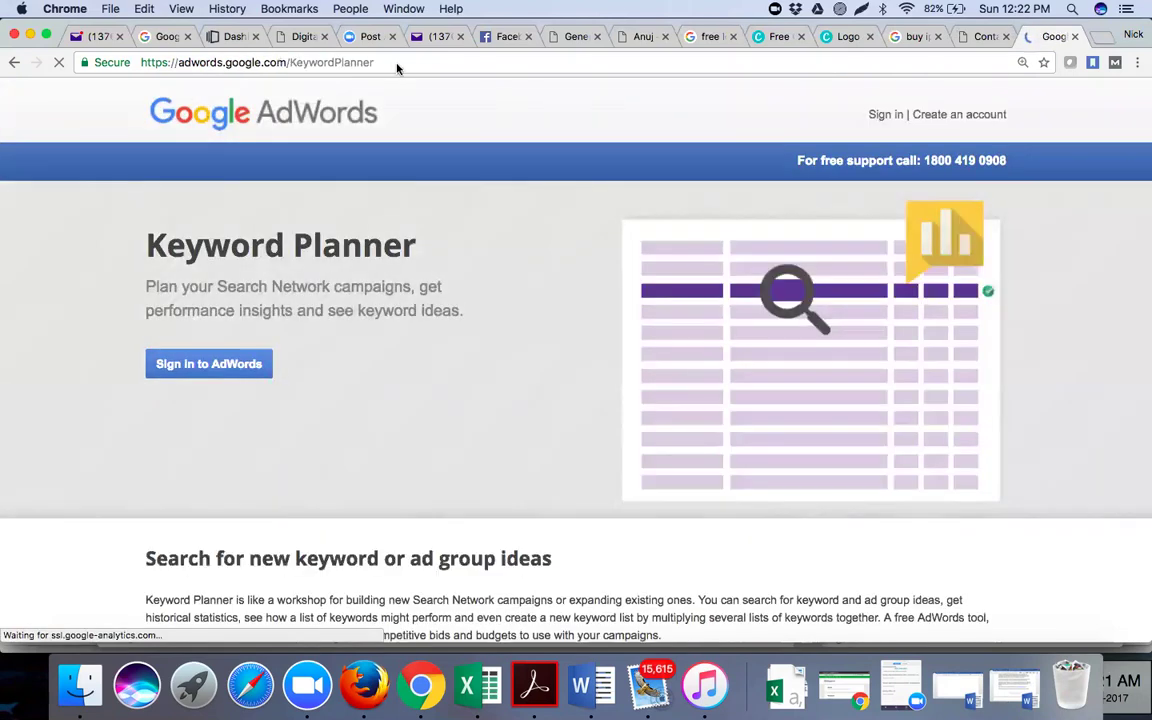
left_click(397, 64)
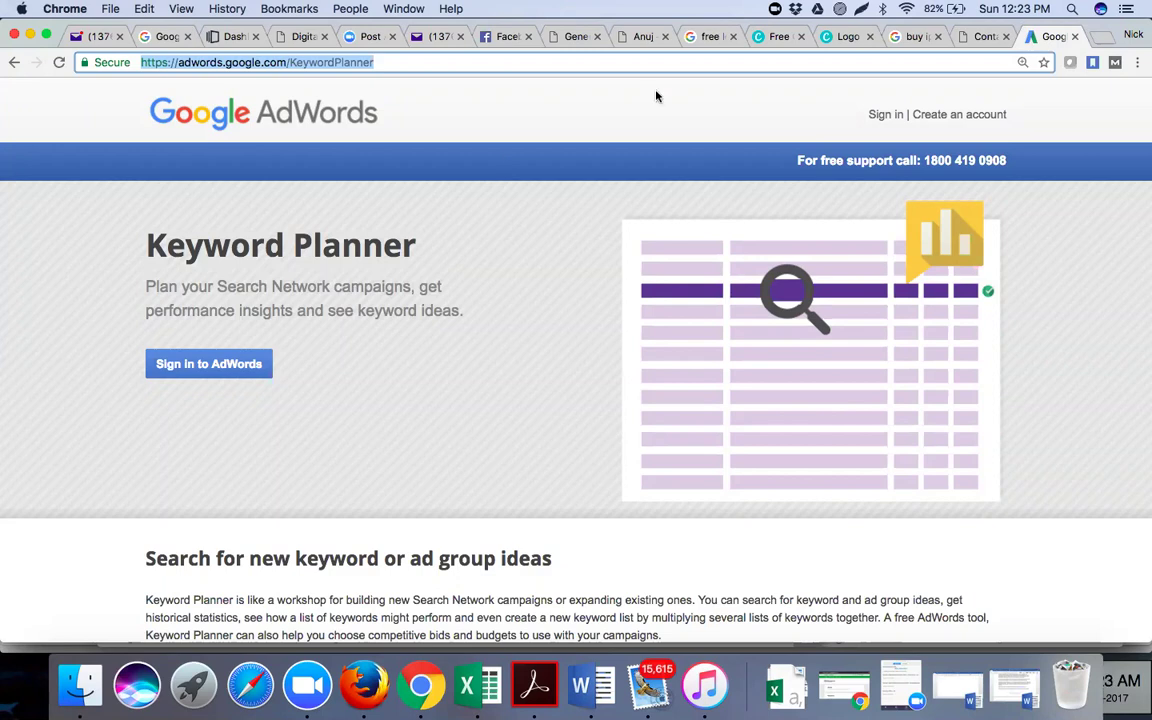
Look over the Neva site's KIDS WEAR and THERMAL menus, then return to Keyword Planner
left_click(980, 38)
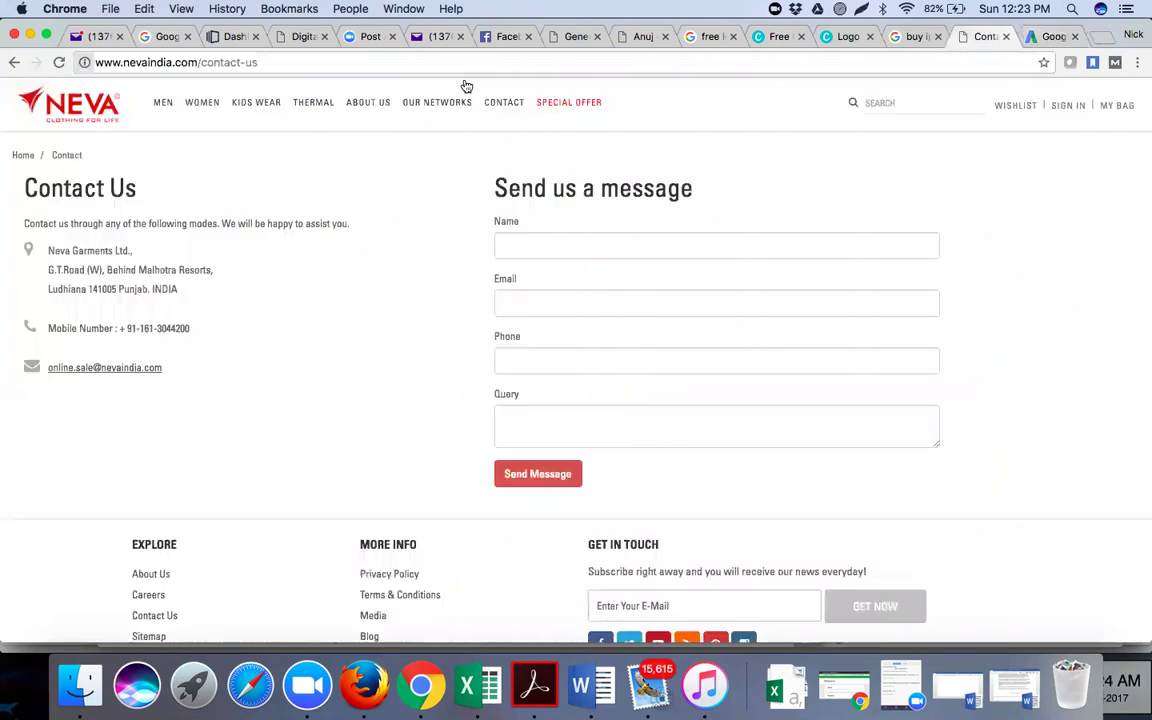
mouse_move(269, 119)
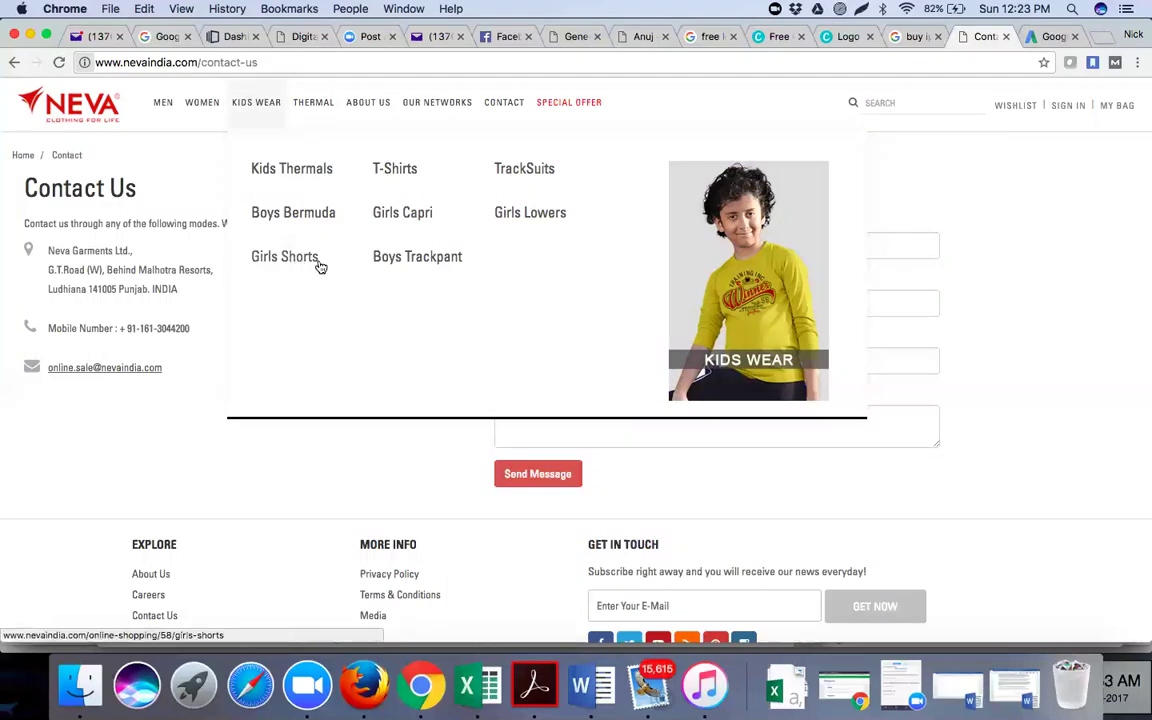
mouse_move(314, 104)
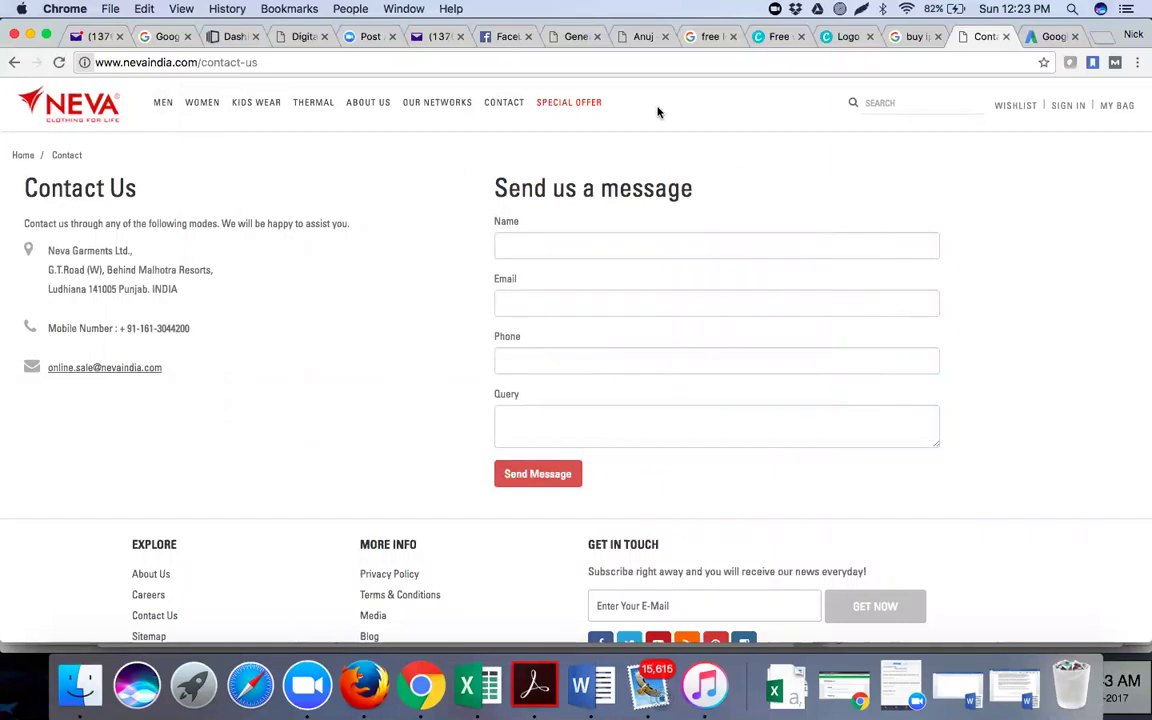
left_click(1035, 38)
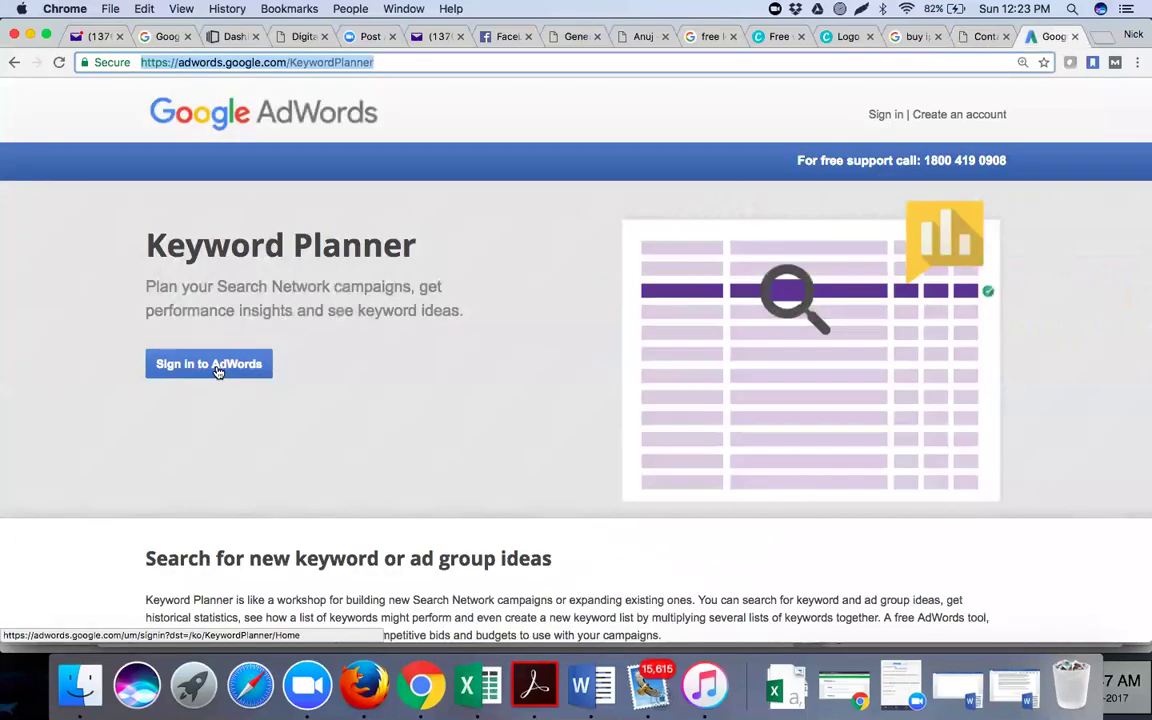
Sign in to AdWords with the account password and confirm the recovery options
left_click(218, 366)
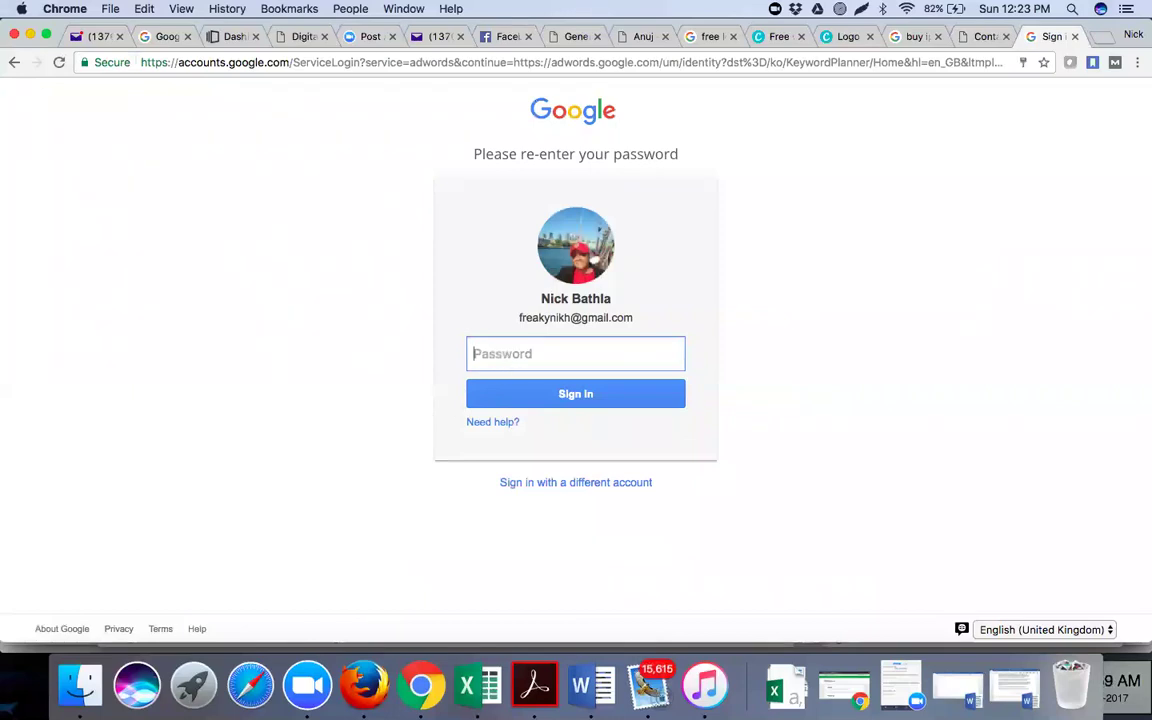
type("*********")
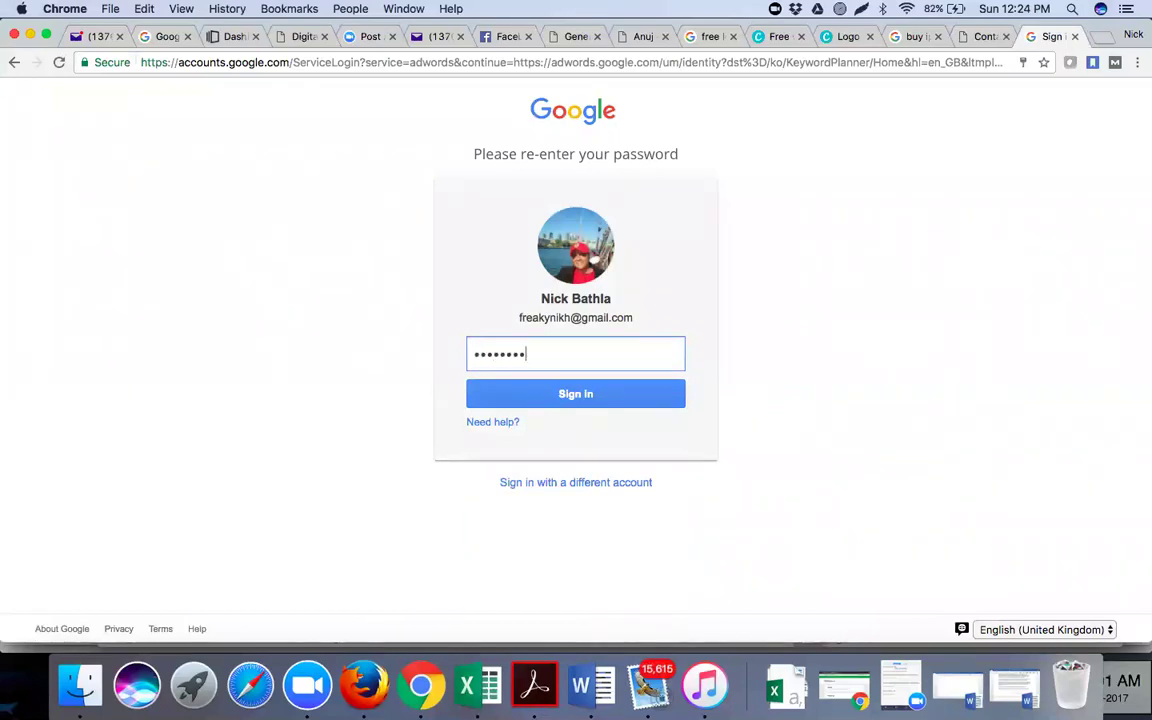
type("******")
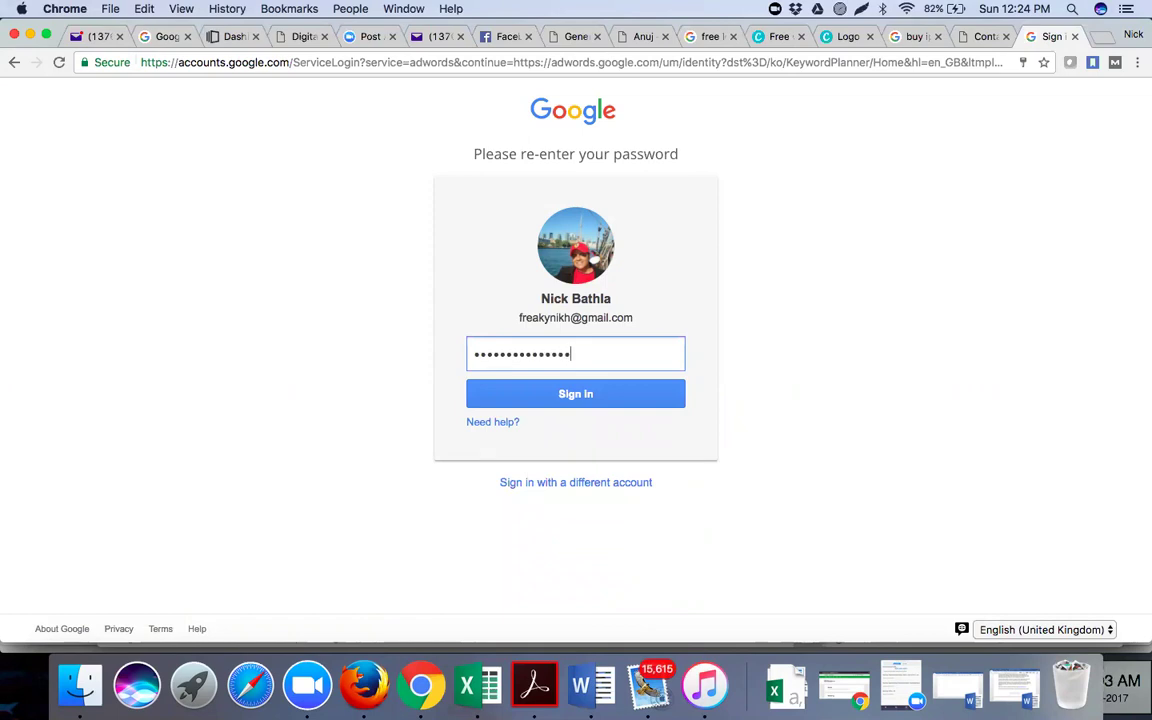
type("*")
left_click(521, 396)
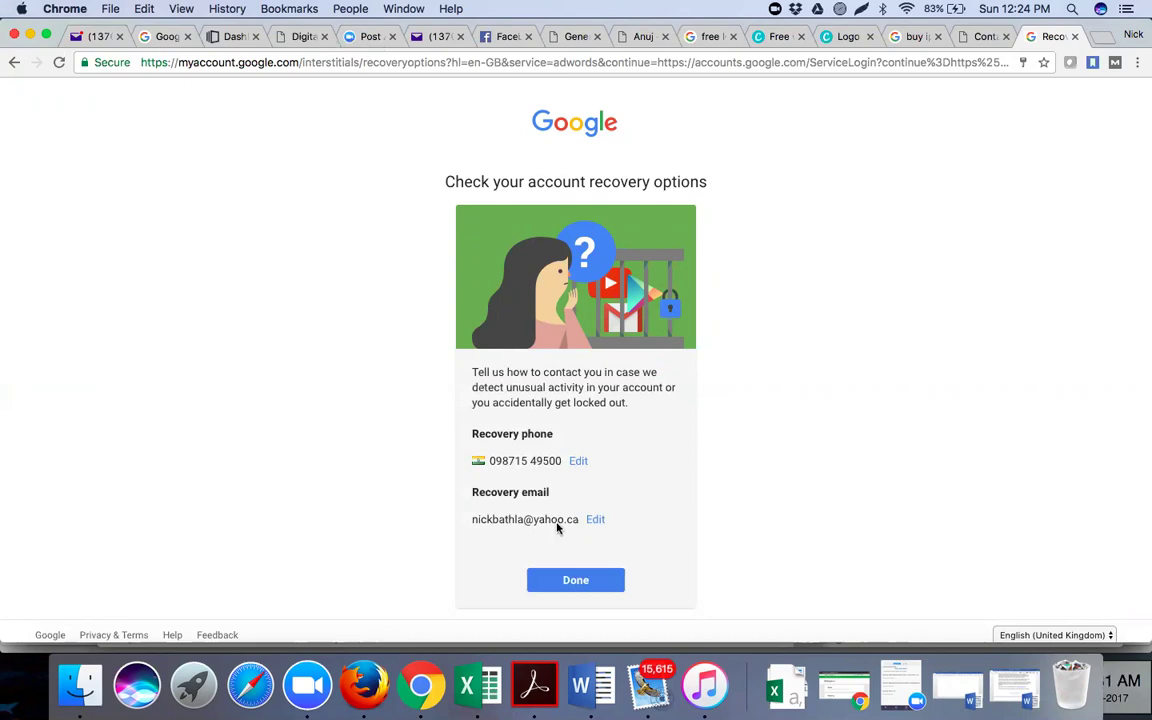
left_click(575, 582)
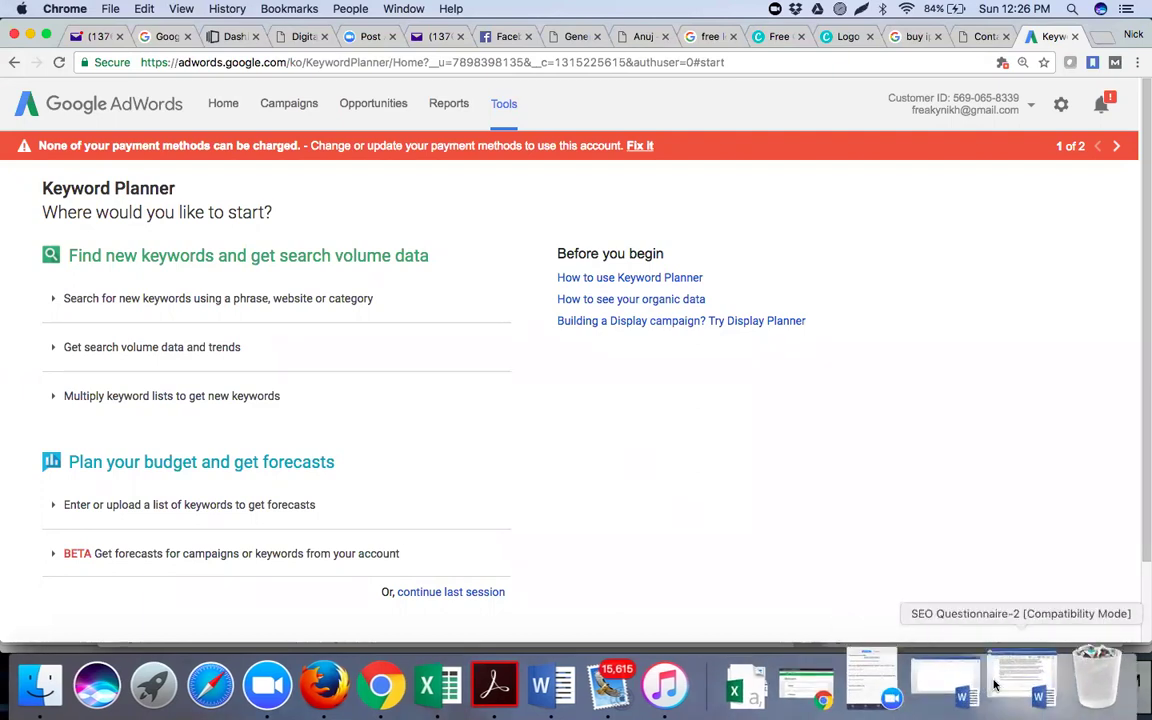
Begin the Keyword Analysis point with '( We as Digital Marketing Professionals will carry out Keyword Analysis'
left_click(958, 688)
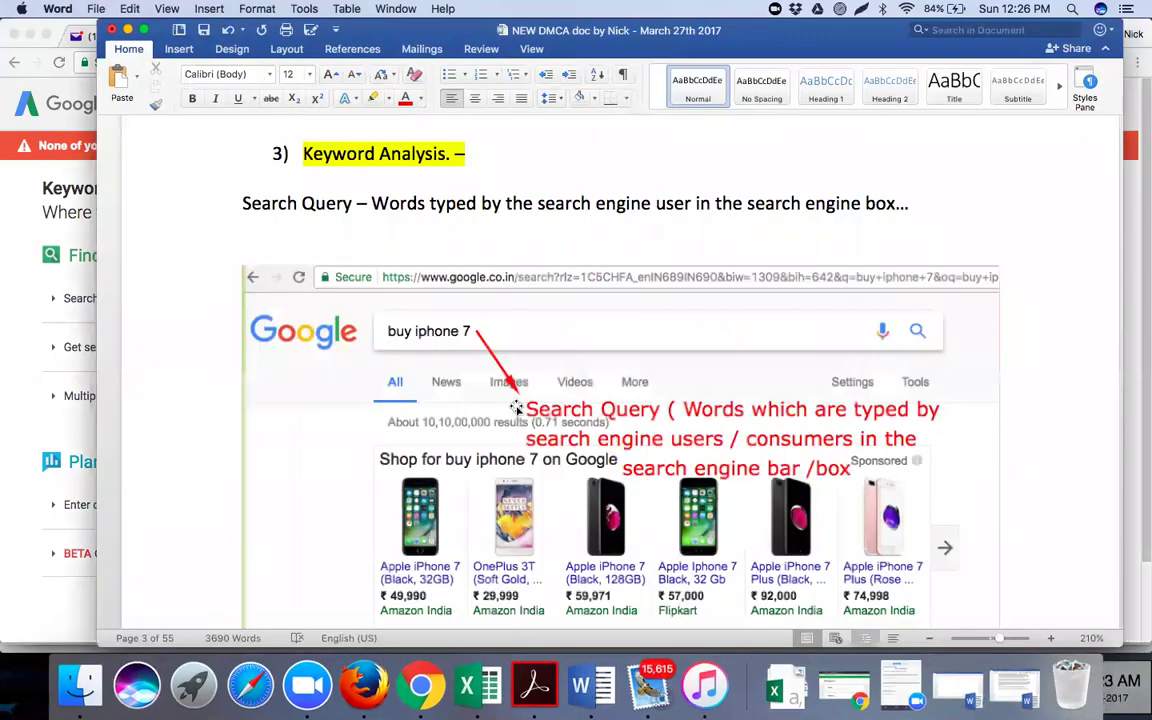
scroll(515, 407, "down", 3)
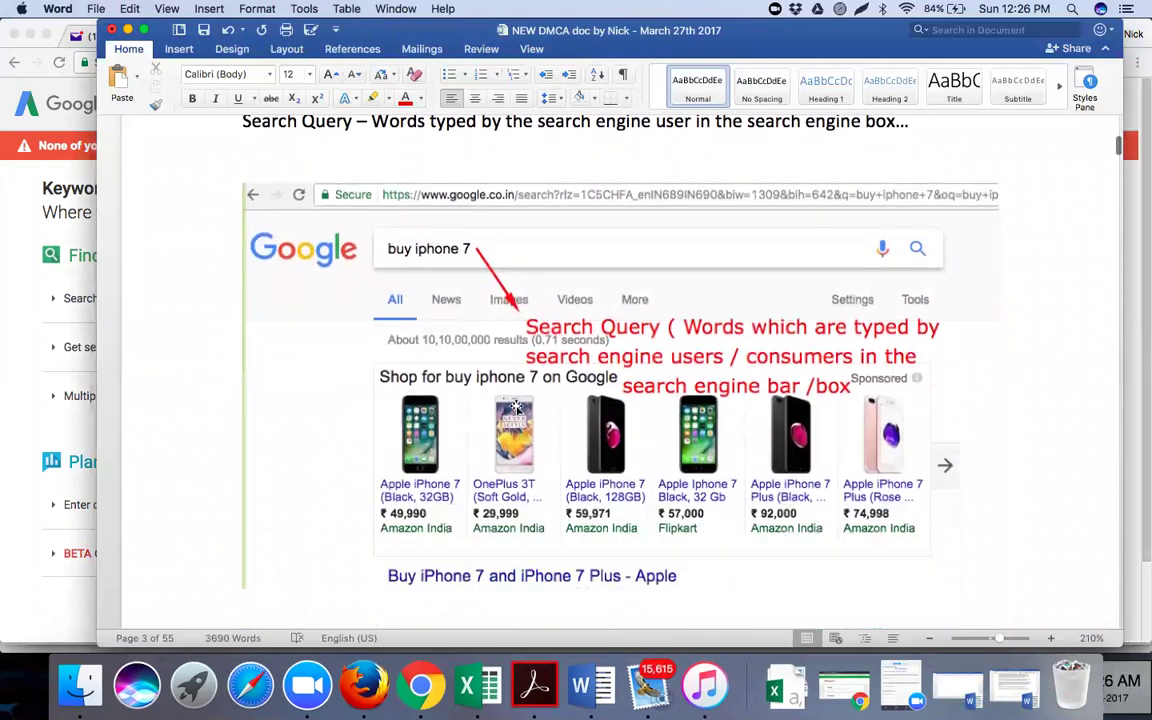
scroll(515, 407, "down", 1)
scroll(493, 164, "up", 3)
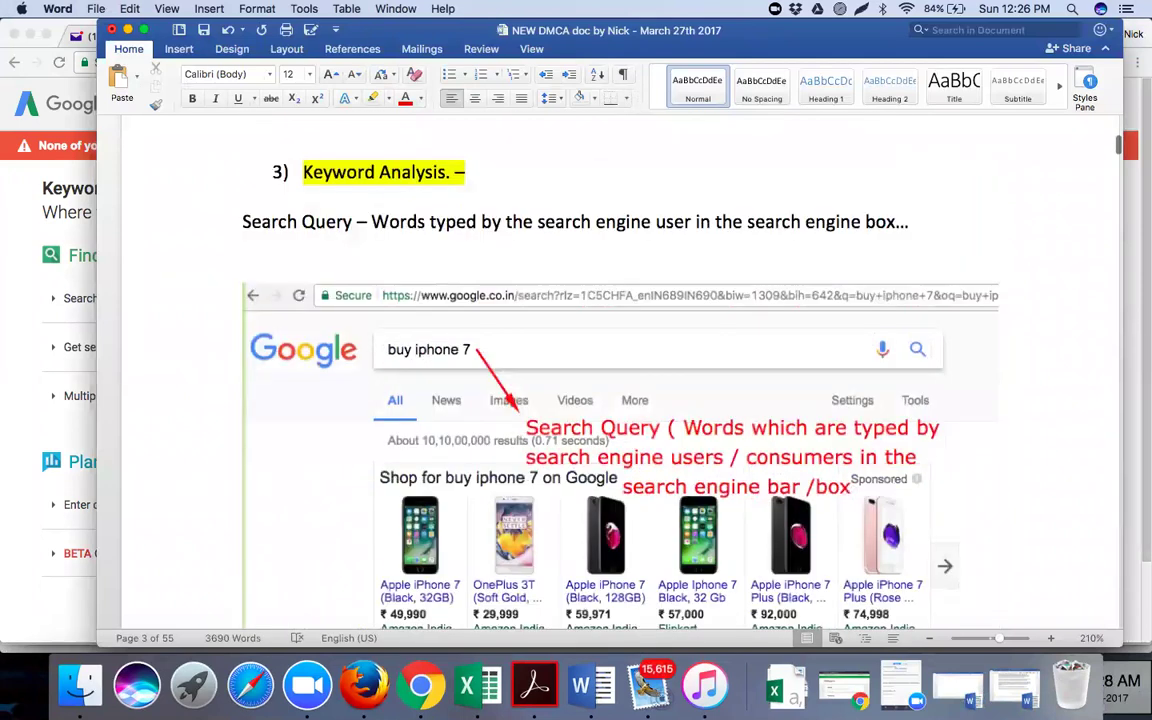
left_click(464, 172)
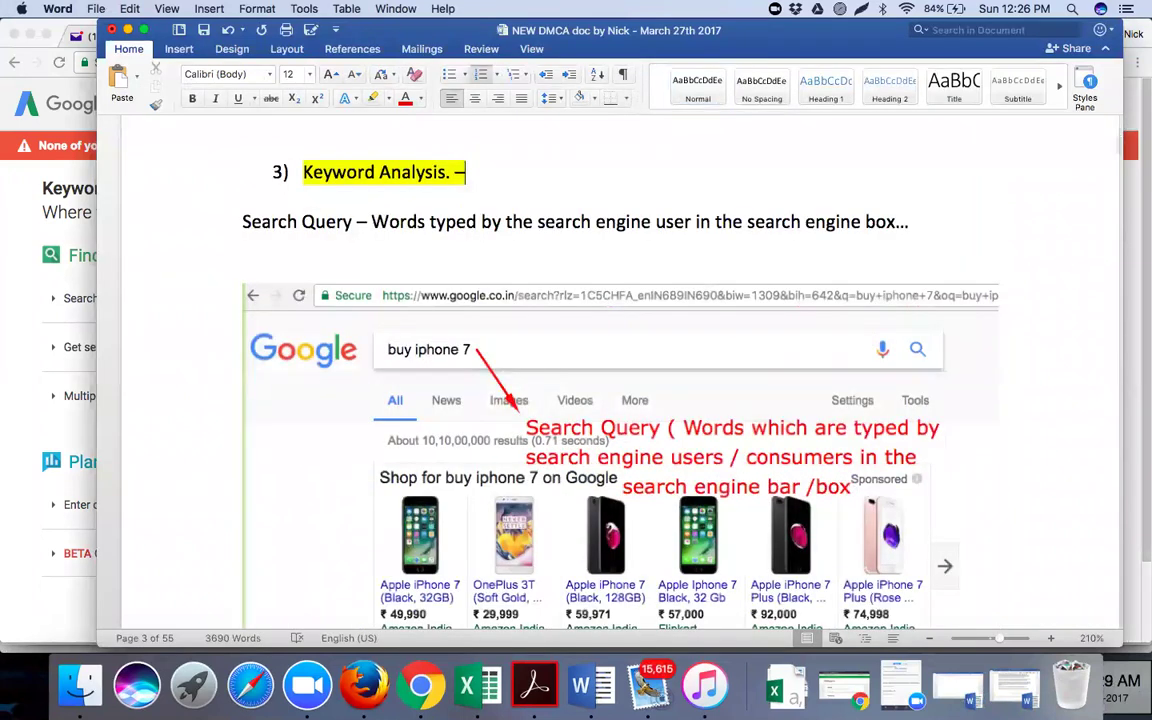
type("( We as DM")
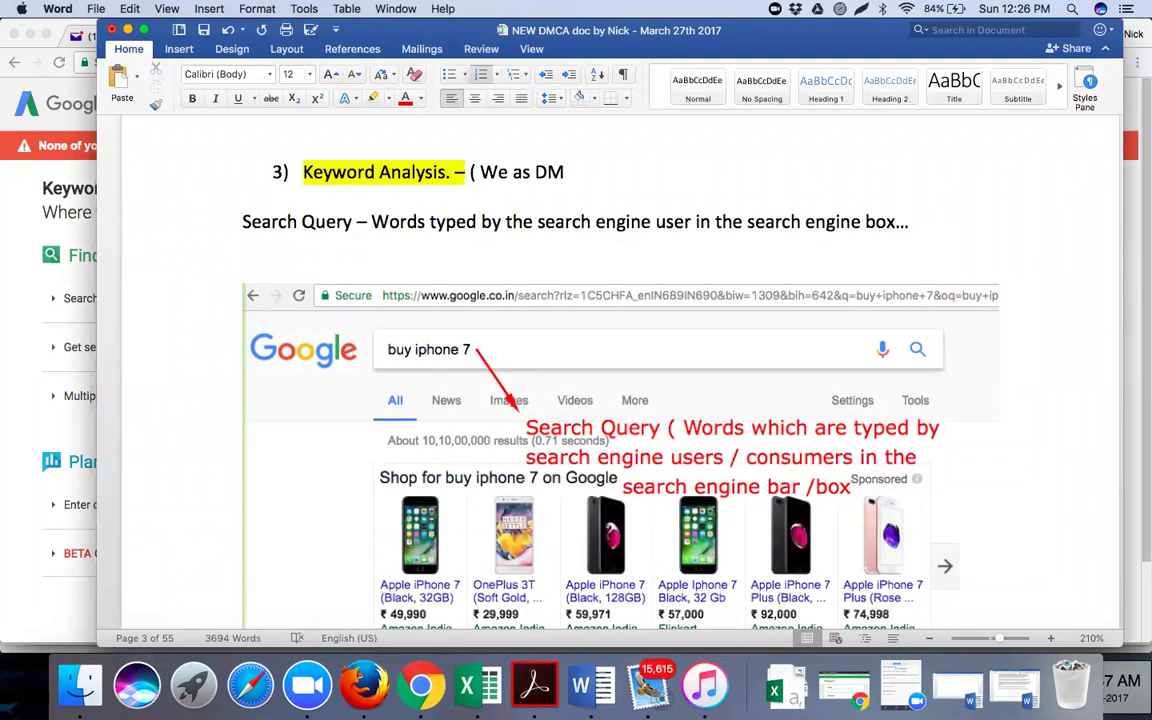
key("BackSpace")
type("igital Marketing Professio")
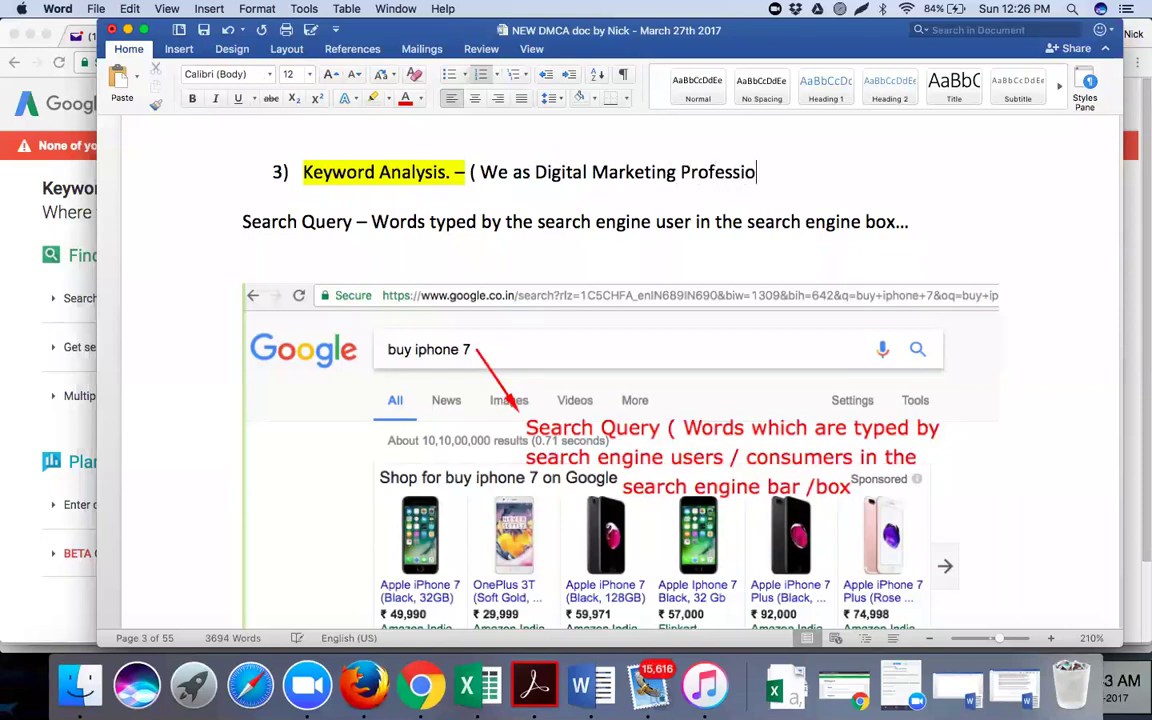
type("nals will carry out ")
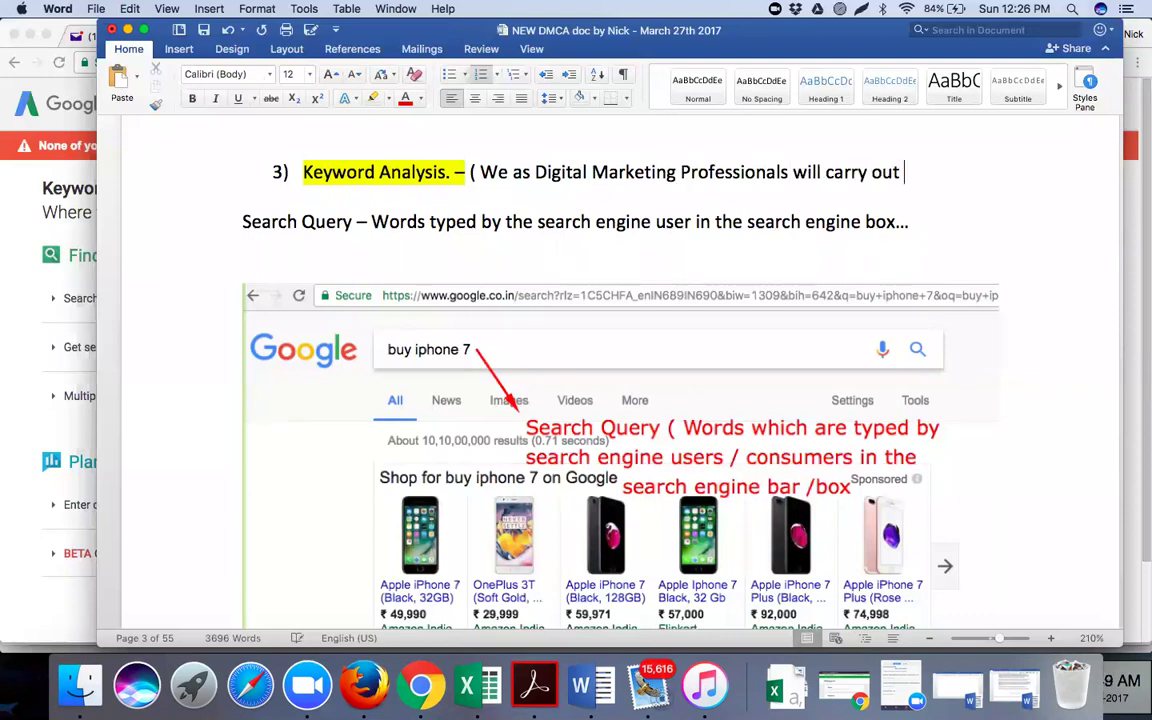
type("Keyword Anal")
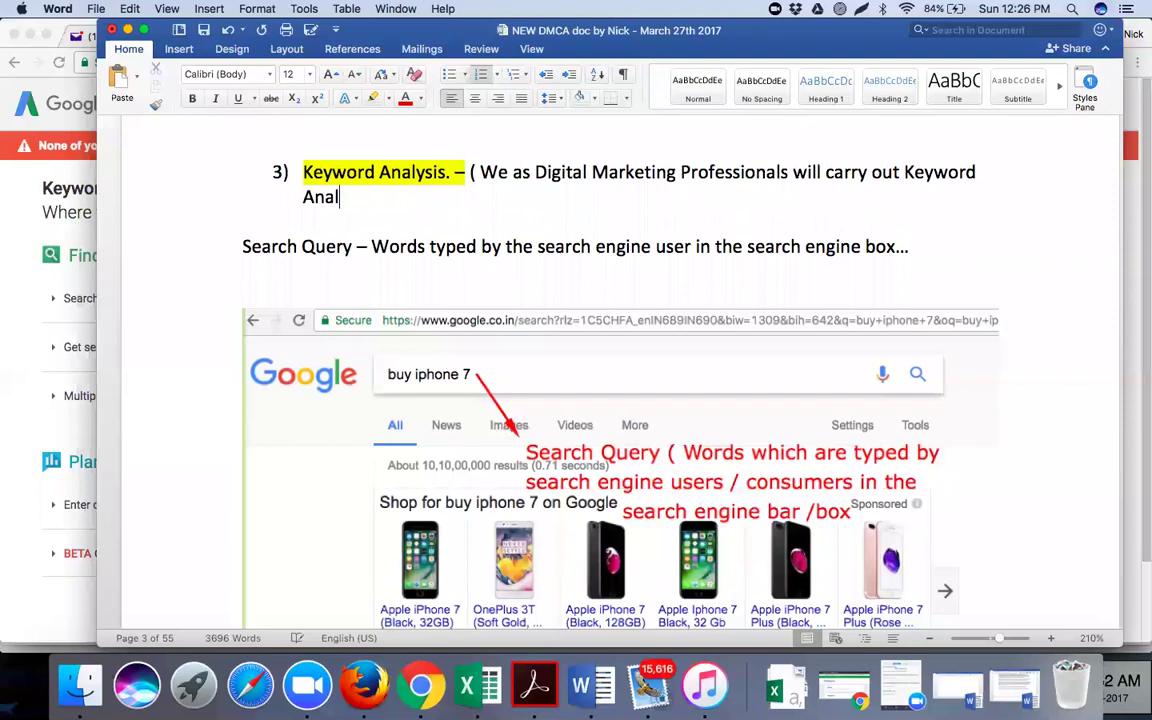
type("ysis")
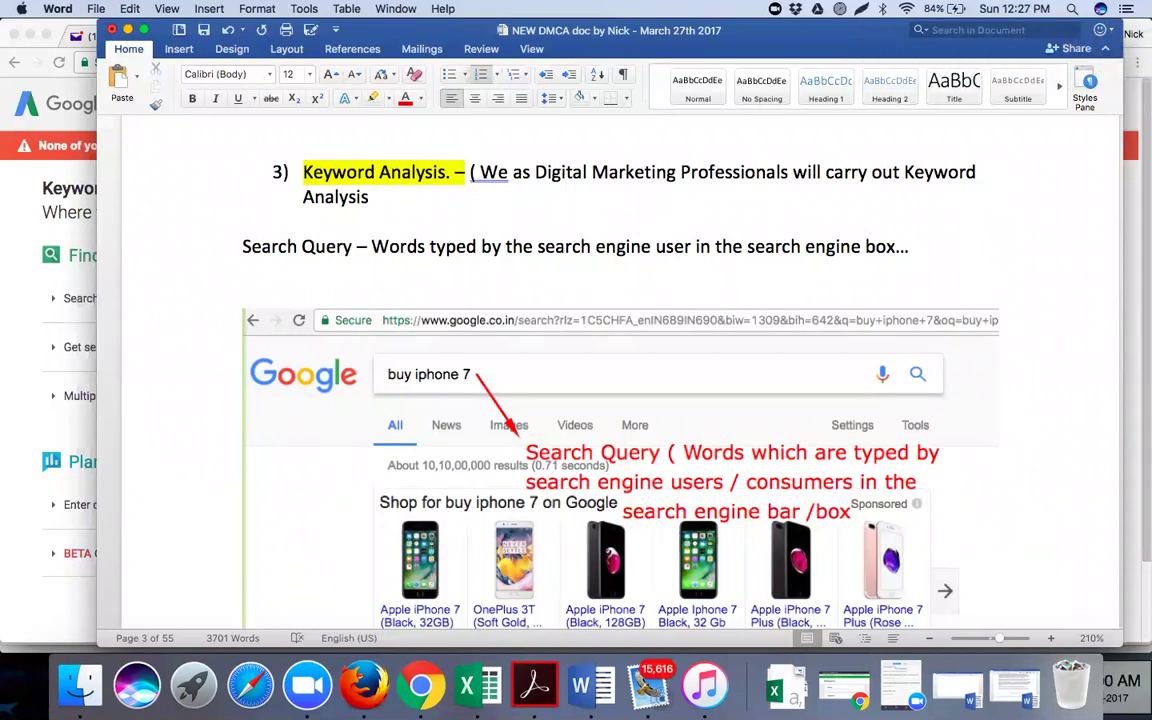
Finish the sentence: chosen keywords must match what potential customers type when buying a product / service
type("process to ensure that keywords")
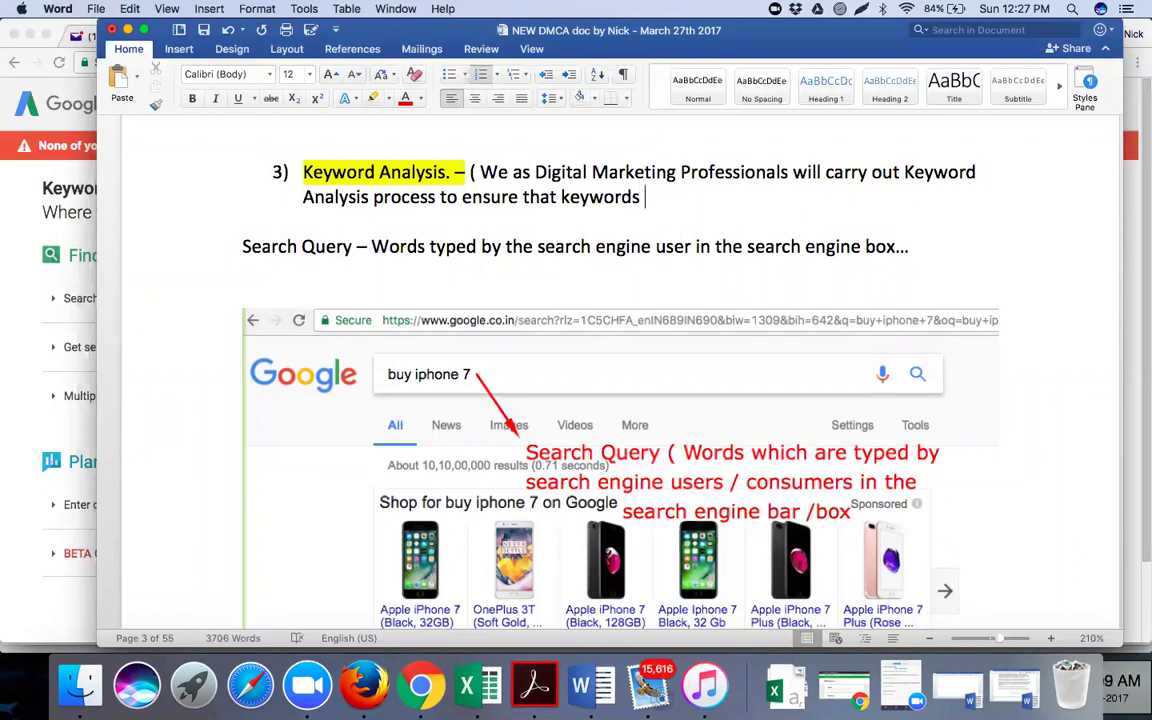
type(" sele")
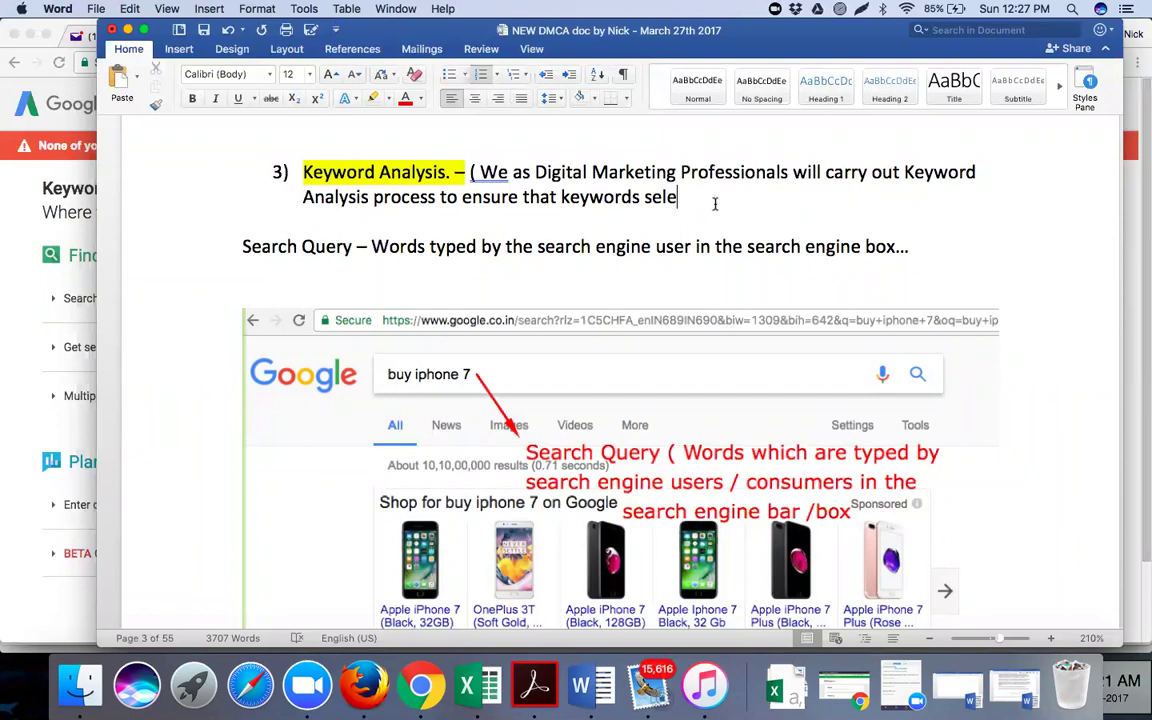
type("cted by us ")
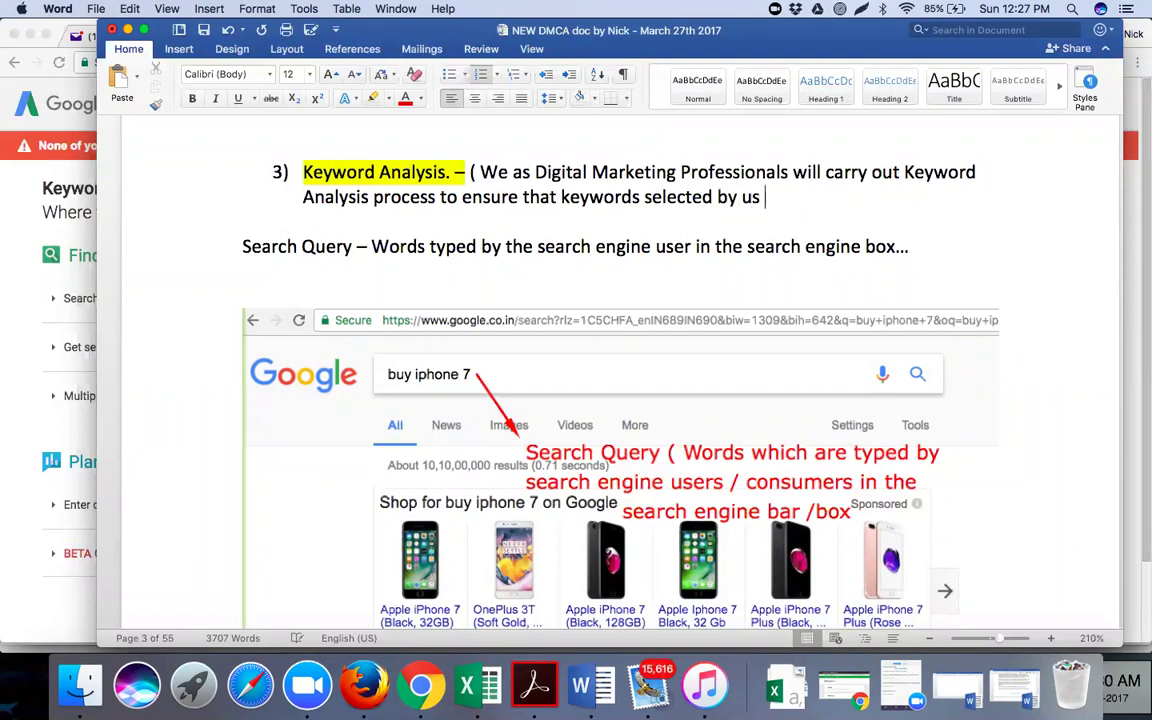
type("as Marketers are")
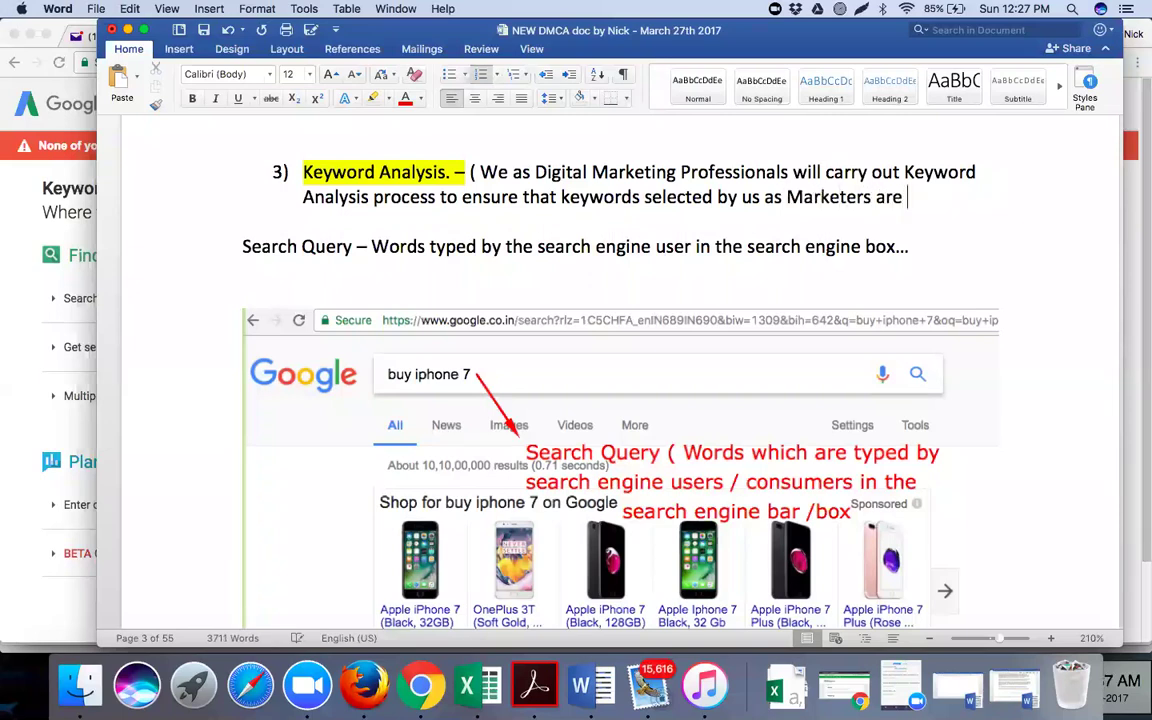
type(" same")
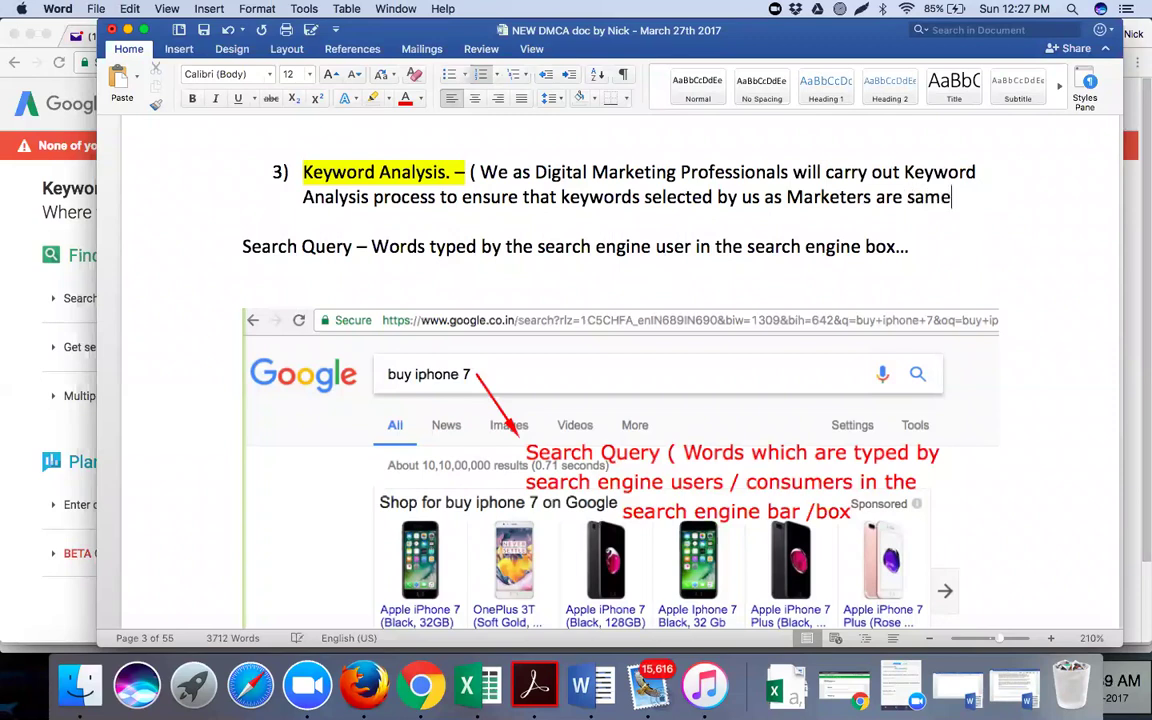
type(" as what ")
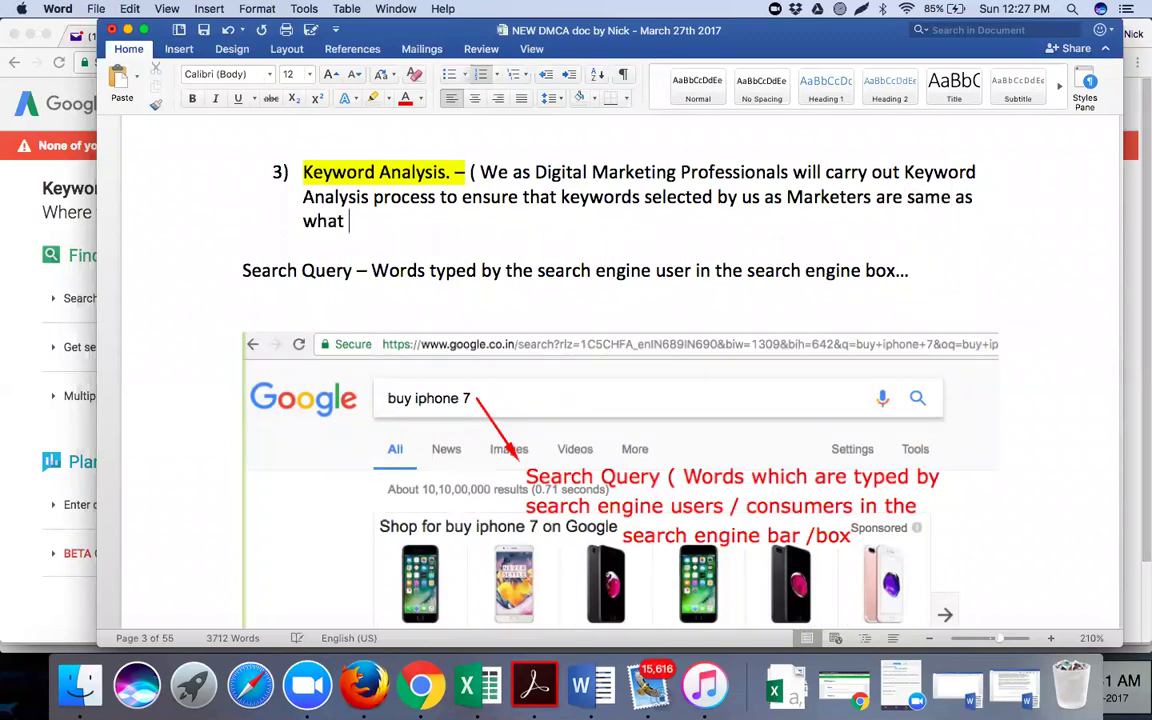
type("our potential customers")
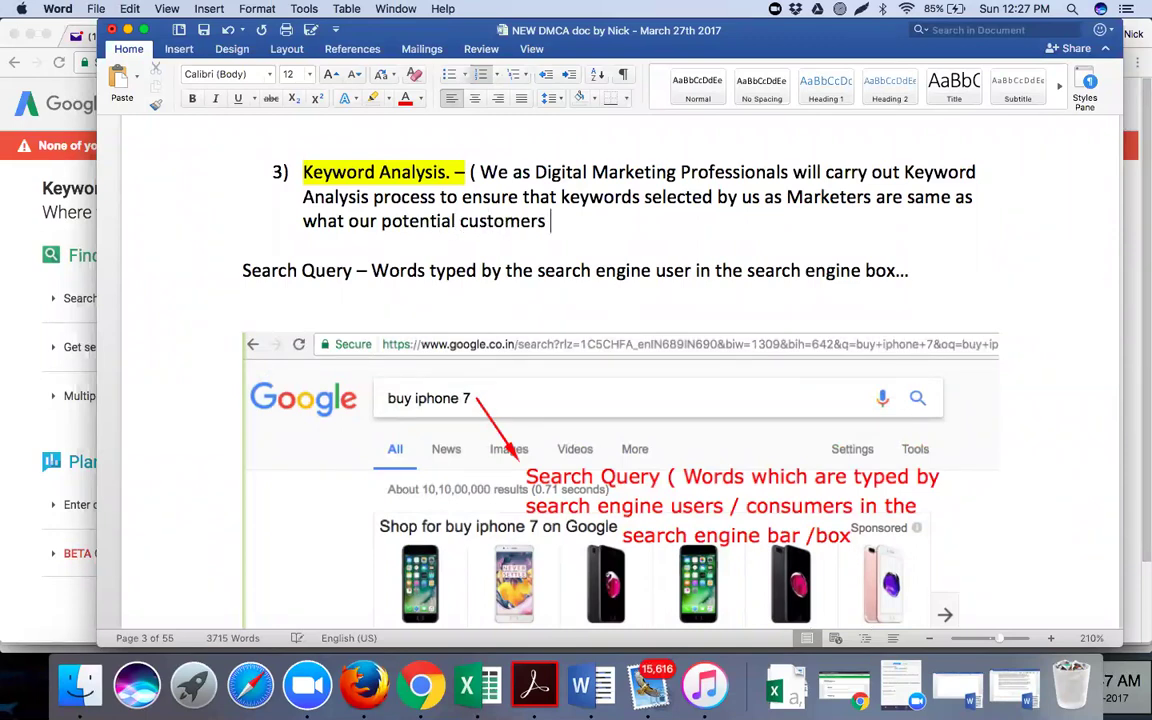
type(" usuall")
type("y ")
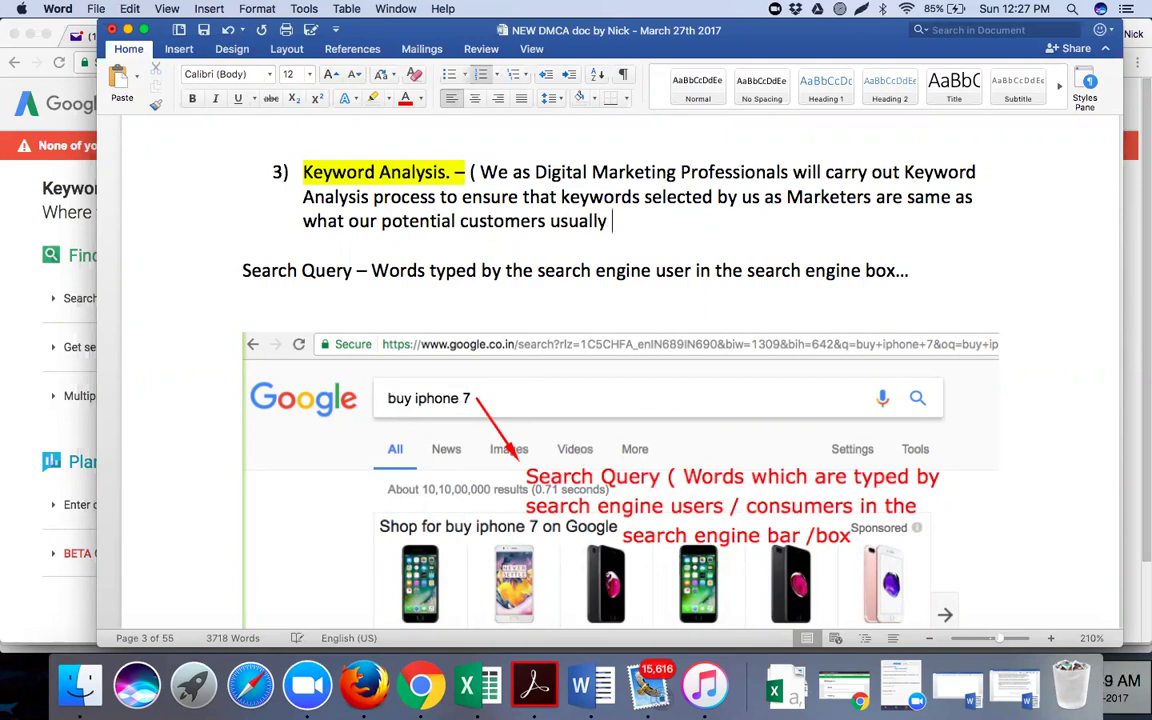
type("type in the sea")
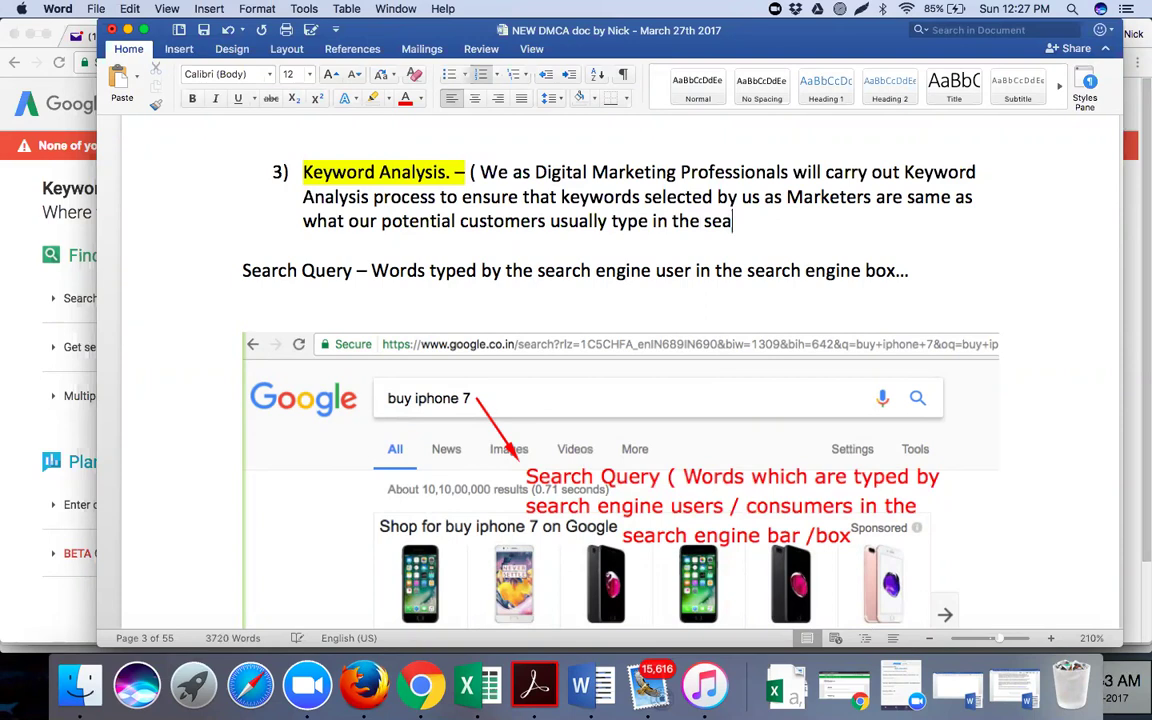
type("rch engine")
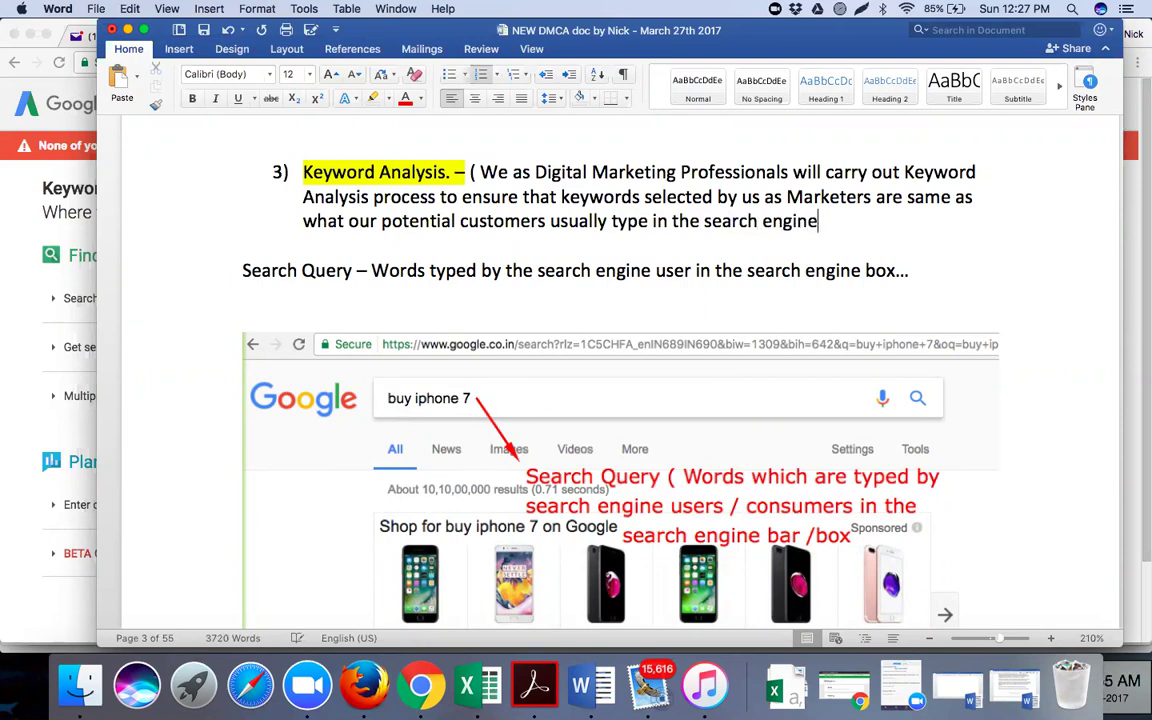
type(", when tha")
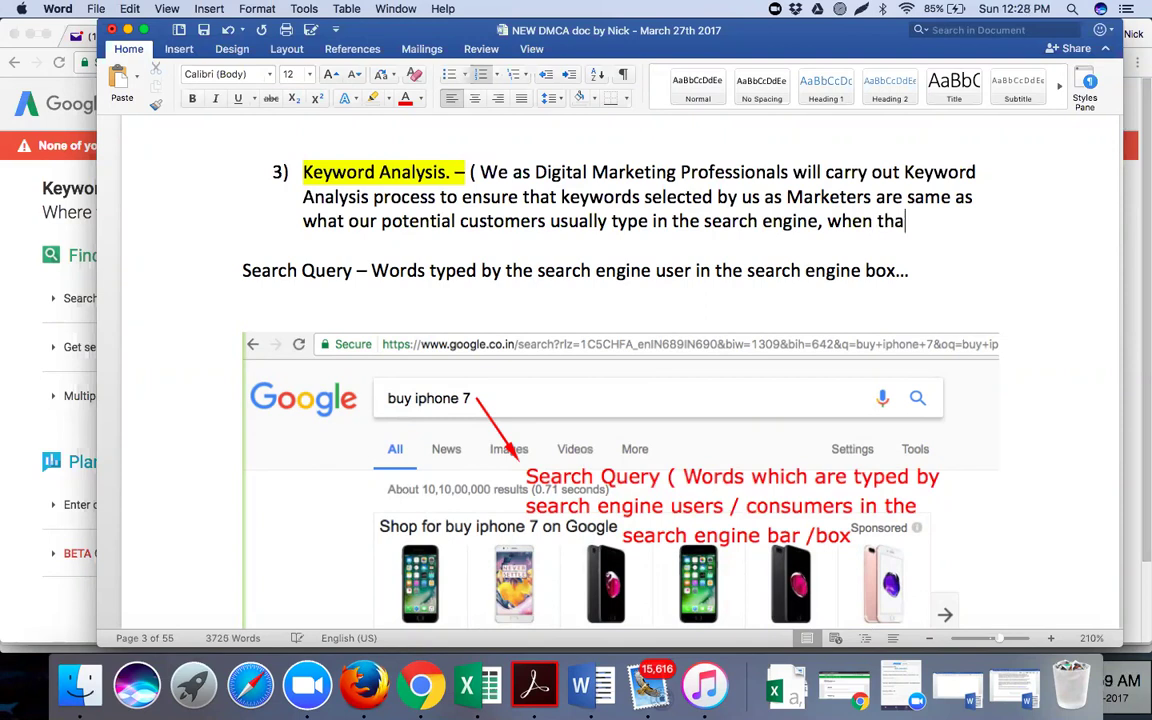
key("BackSpace")
type("ey are looking f")
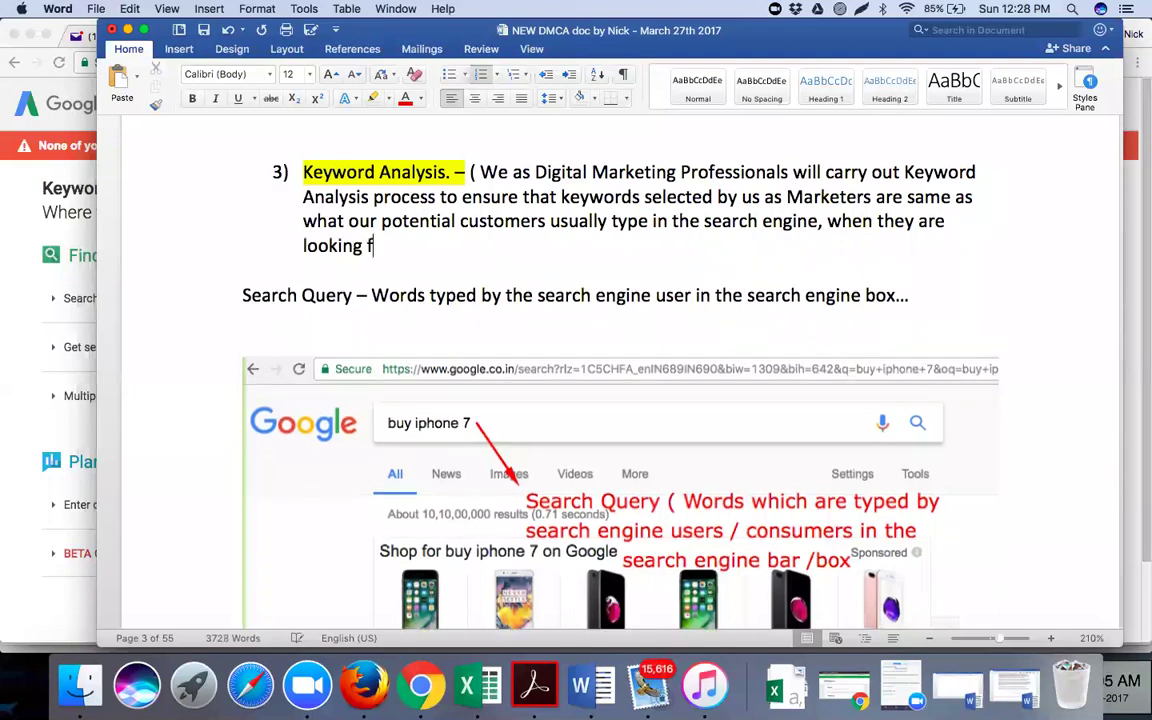
key("BackSpace")
type("to buy a produc")
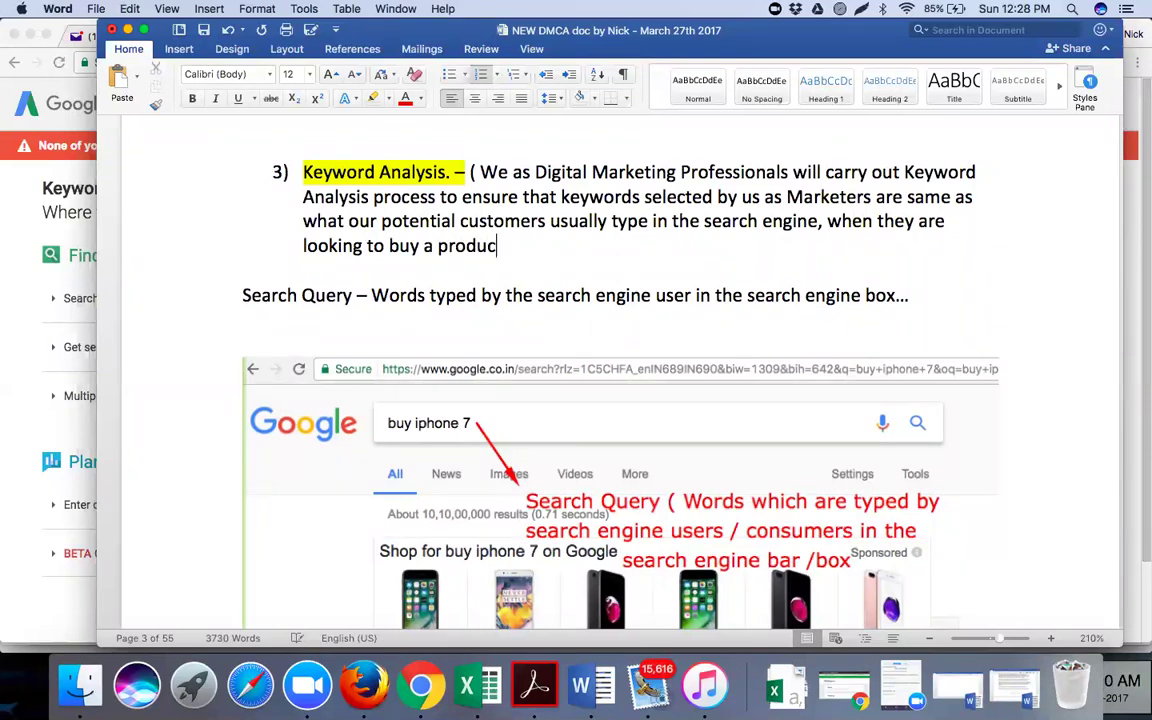
type("t / servic")
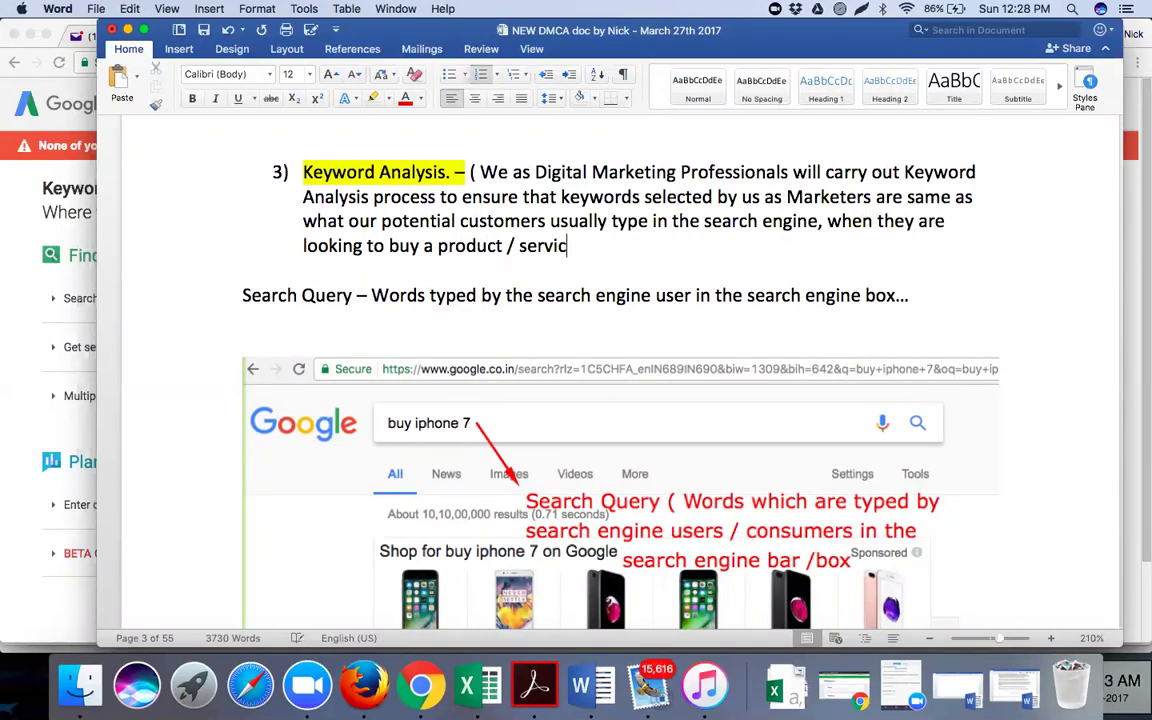
type("e which we ")
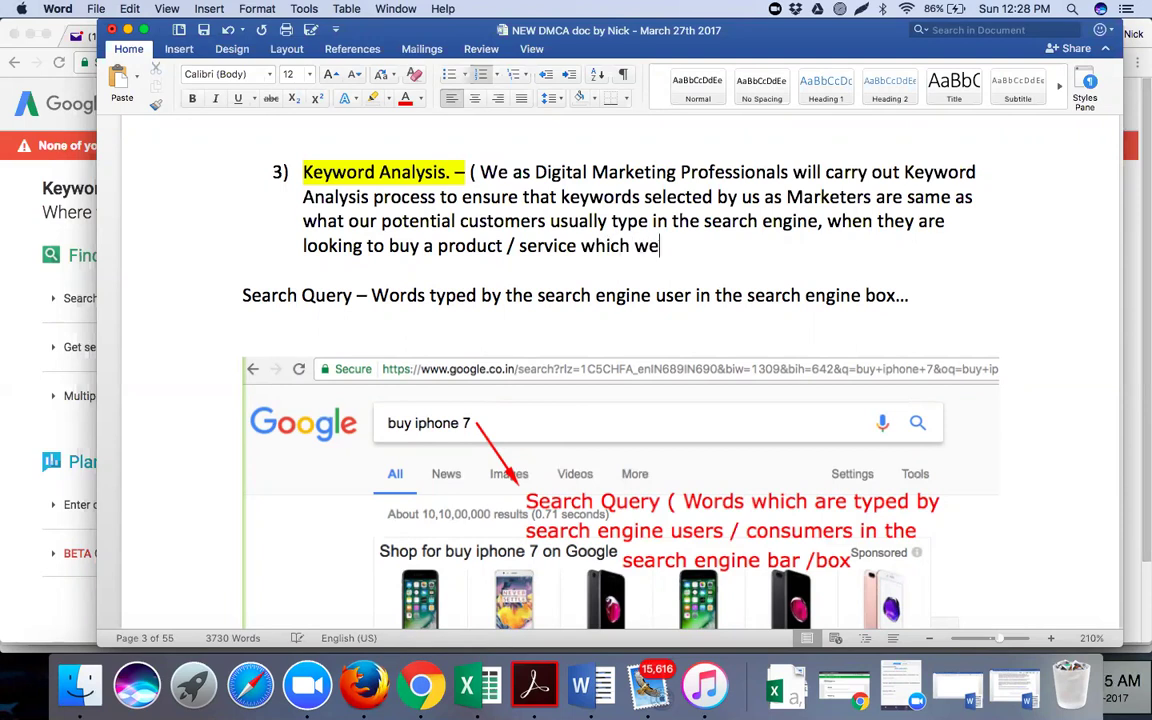
type("sell / offer ")
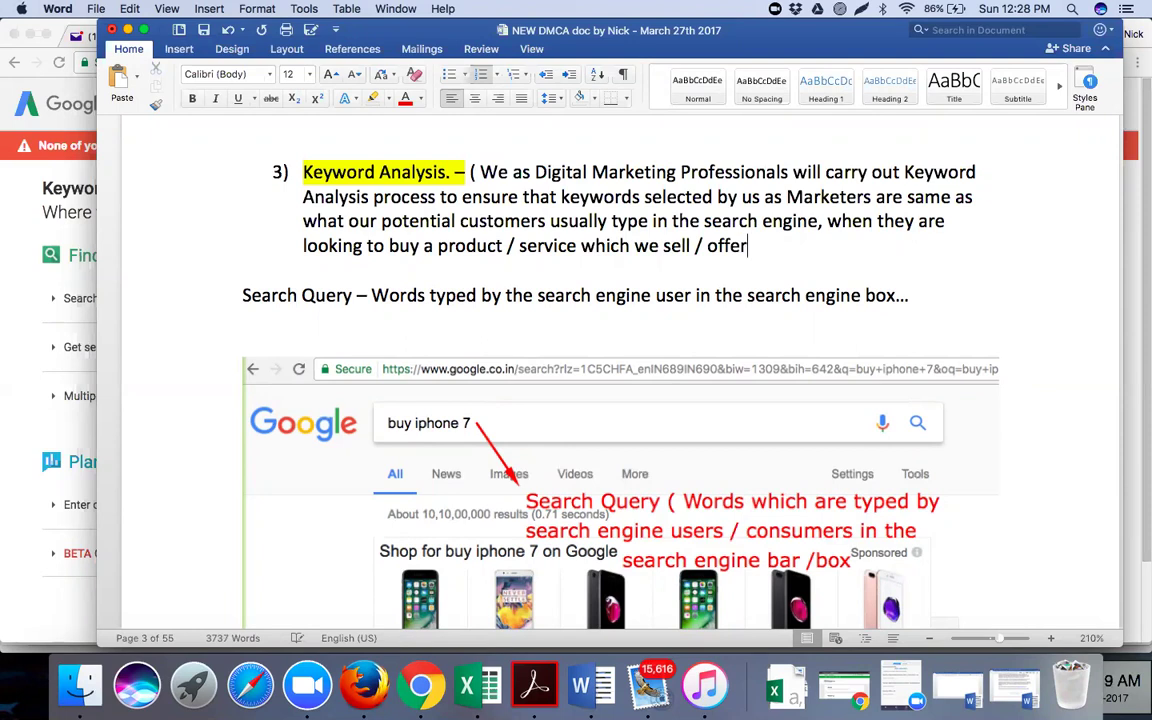
type(")")
Add the line 'TOOL to perform the Analysis - Google Keyword Planner' below the Keyword definition
scroll(383, 338, "down", 1)
scroll(383, 338, "down", 10)
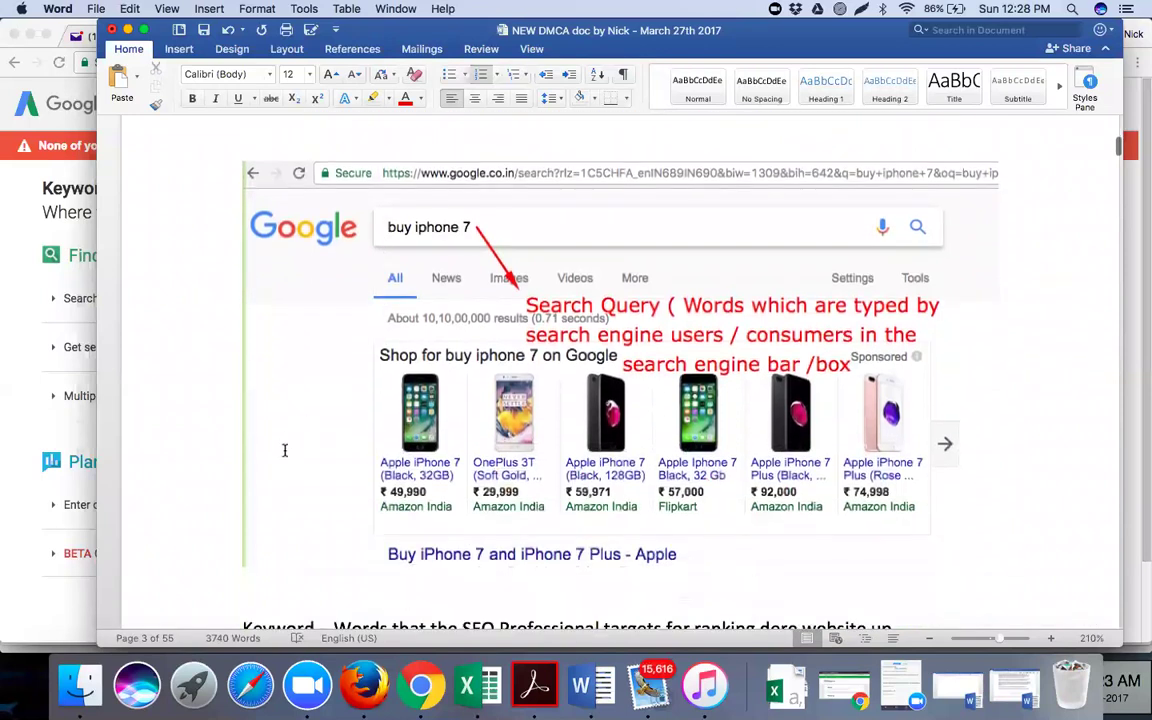
scroll(277, 449, "down", 4)
scroll(277, 449, "down", 8)
left_click(277, 449)
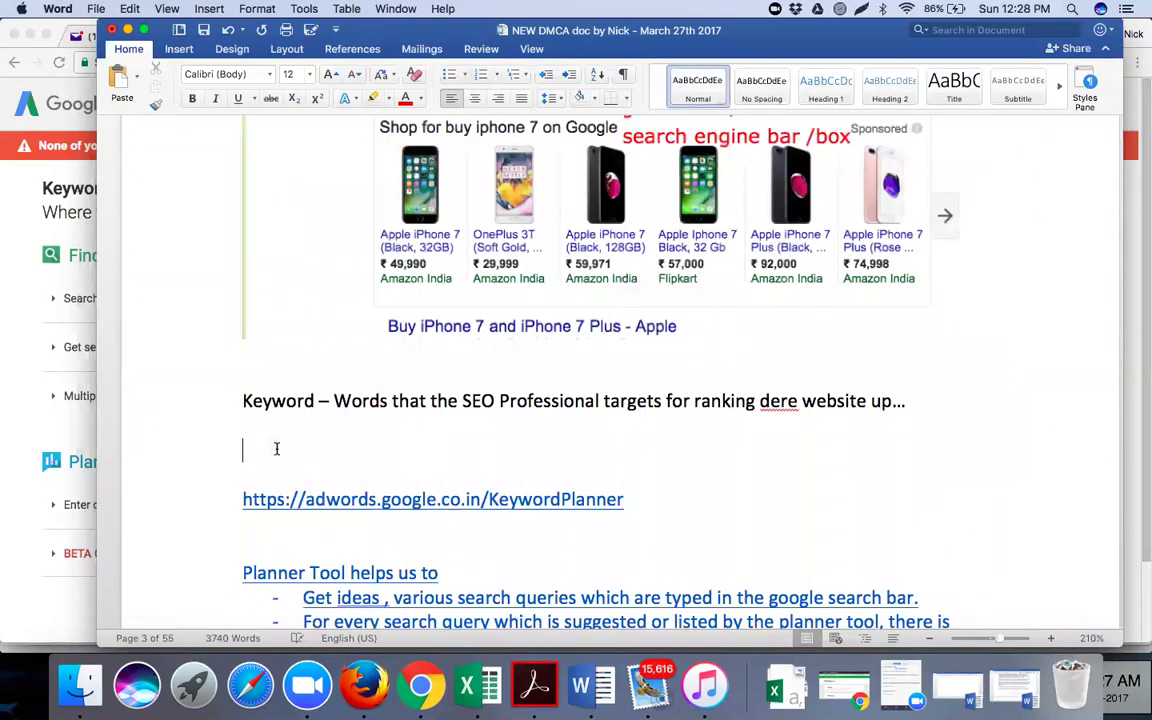
key("Return")
type("W")
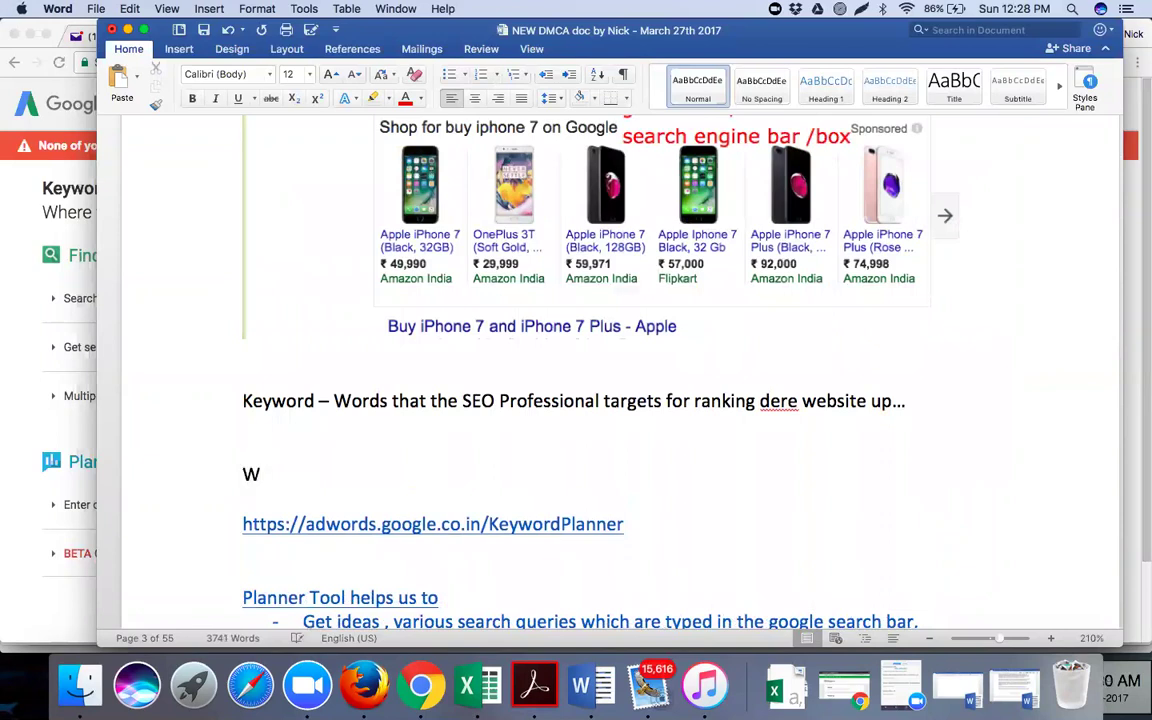
key("BackSpace")
type("TOOL to per")
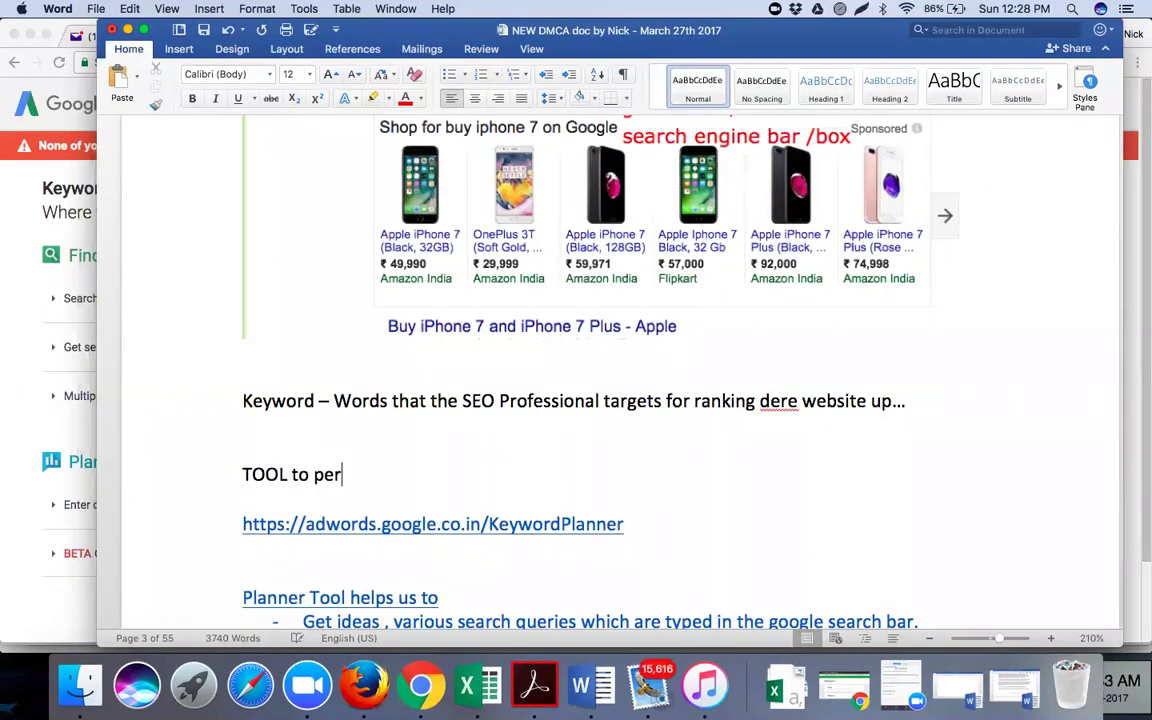
type("form the ")
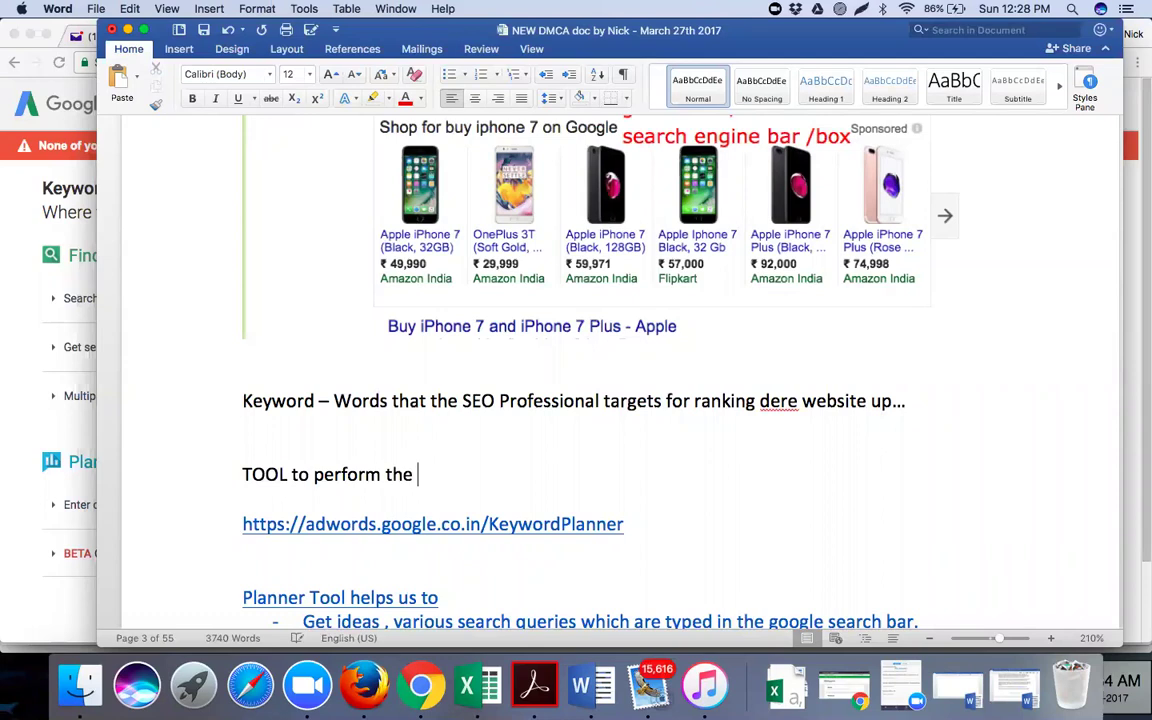
type("Analysis -")
type(" Google Keyword Planner")
Label the Keyword Planner link with 'URL to access this tool -'
left_click(238, 522)
type("URL to access this tool -")
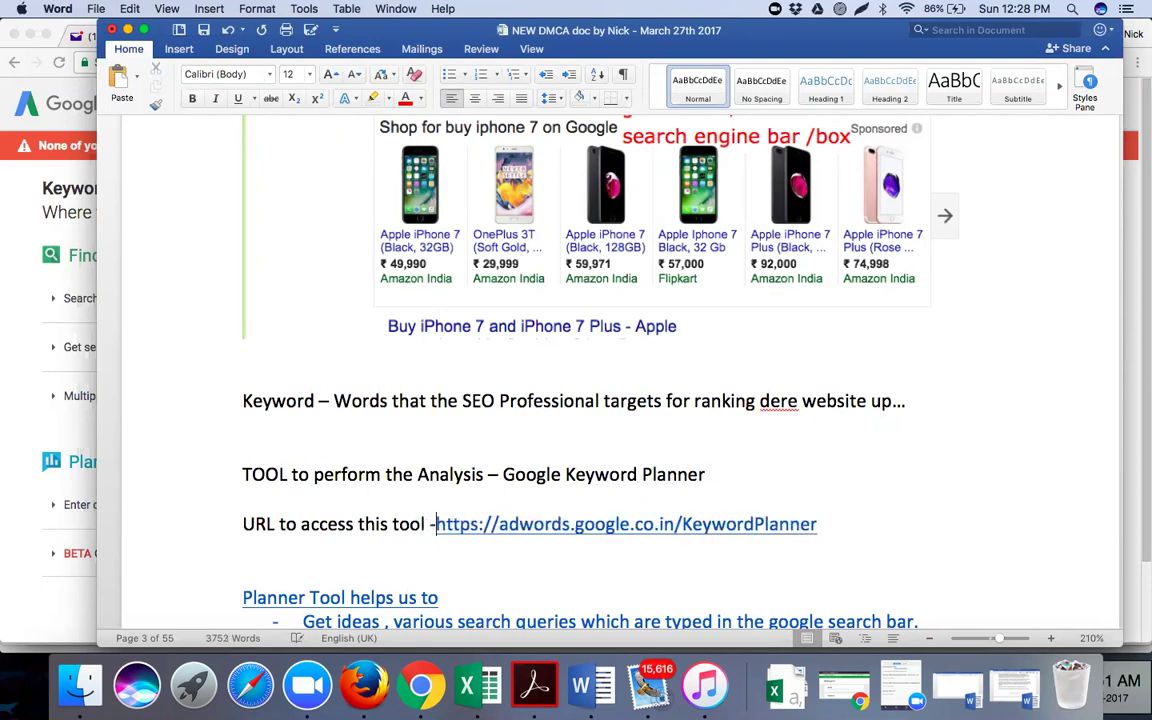
left_click(831, 524)
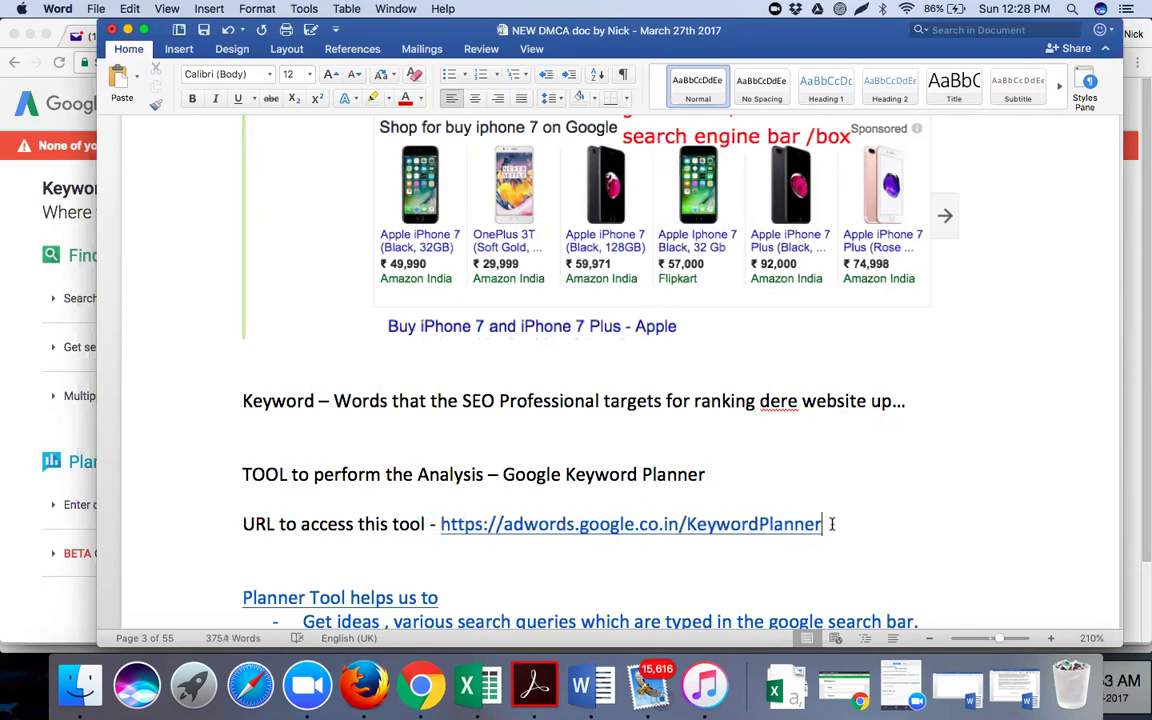
key("Return")
key("Return")
Type a trial line 'What this tool will us with ?' and then delete it
type("What ")
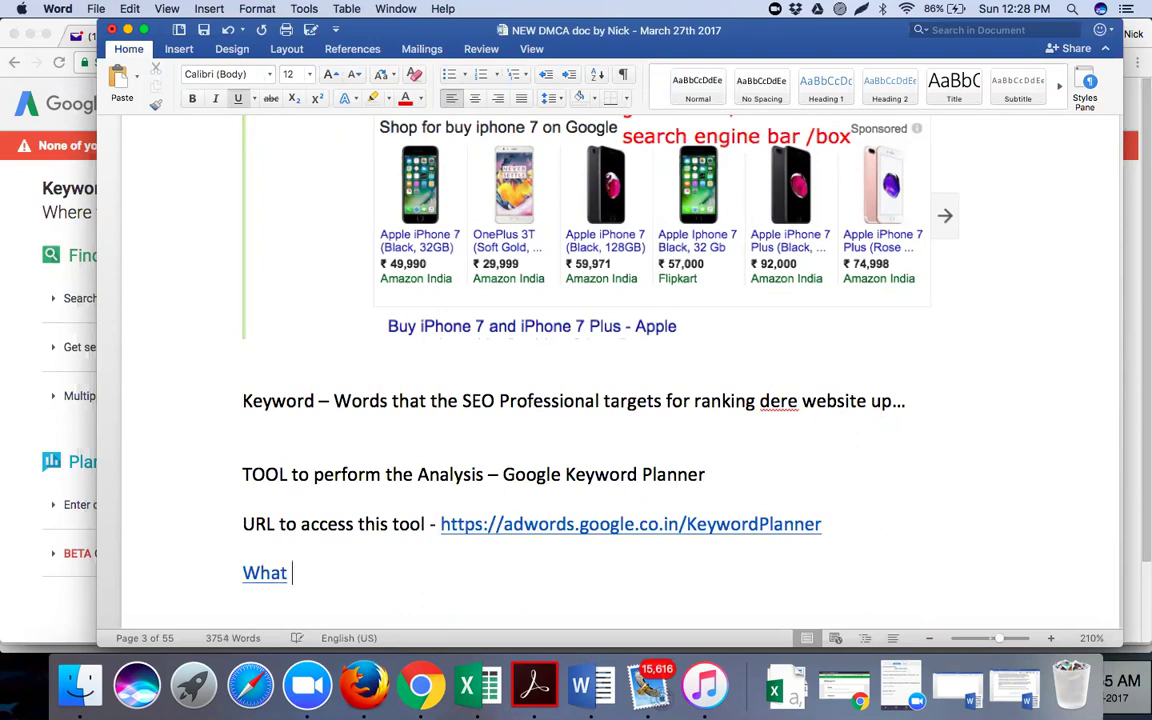
type("this tool wi")
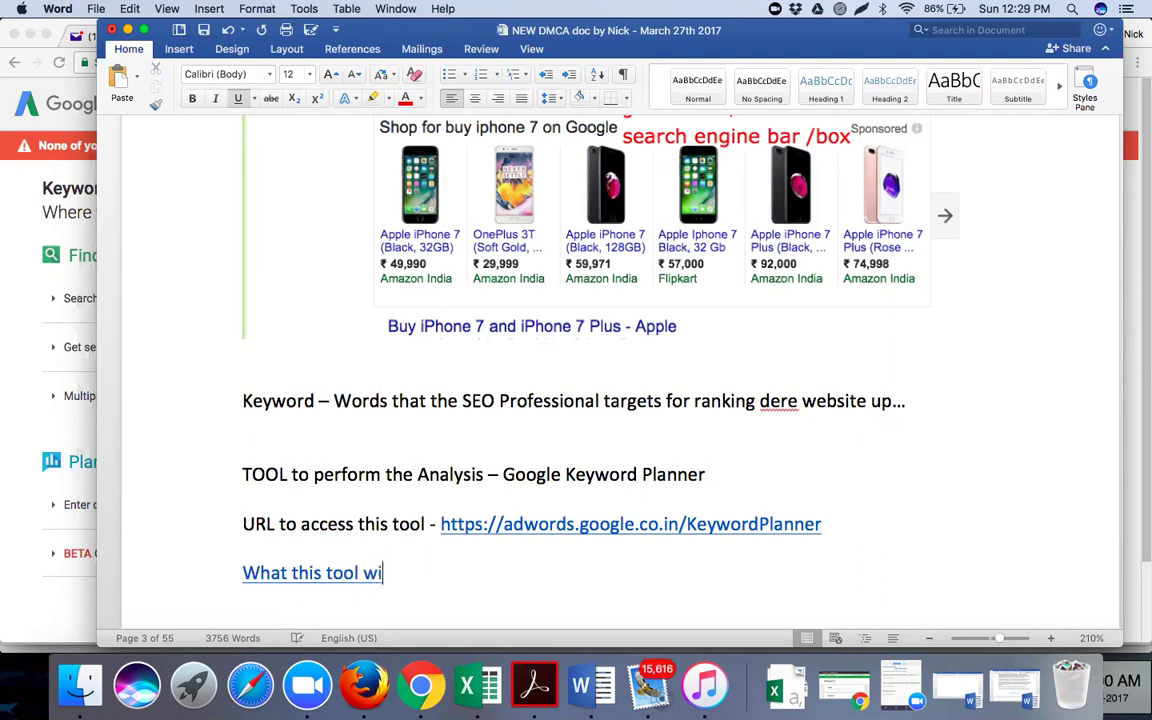
type("ll us with ?")
key("Return")
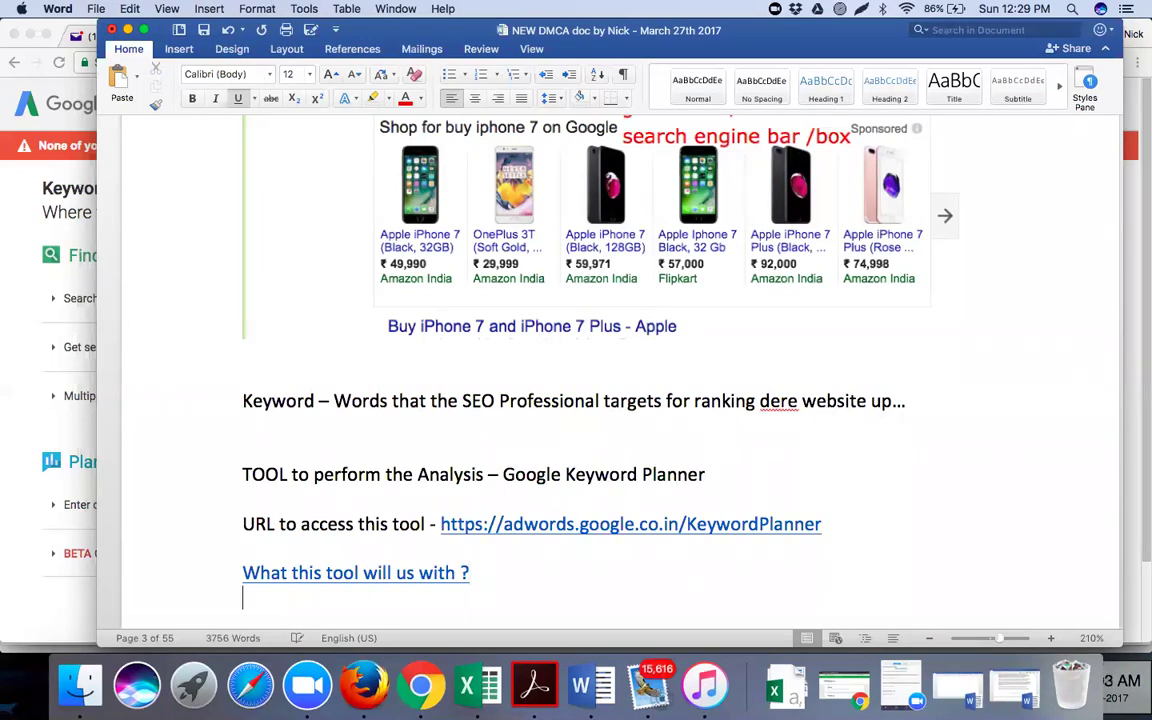
scroll(614, 532, "down", 4)
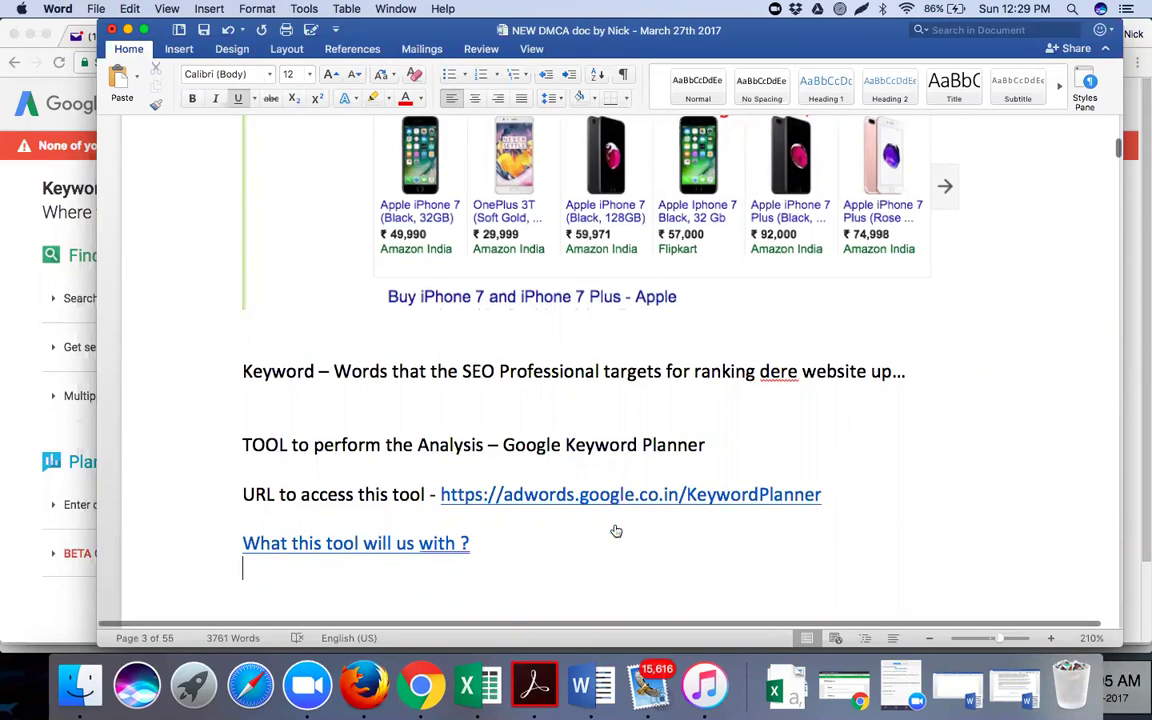
scroll(598, 500, "down", 6)
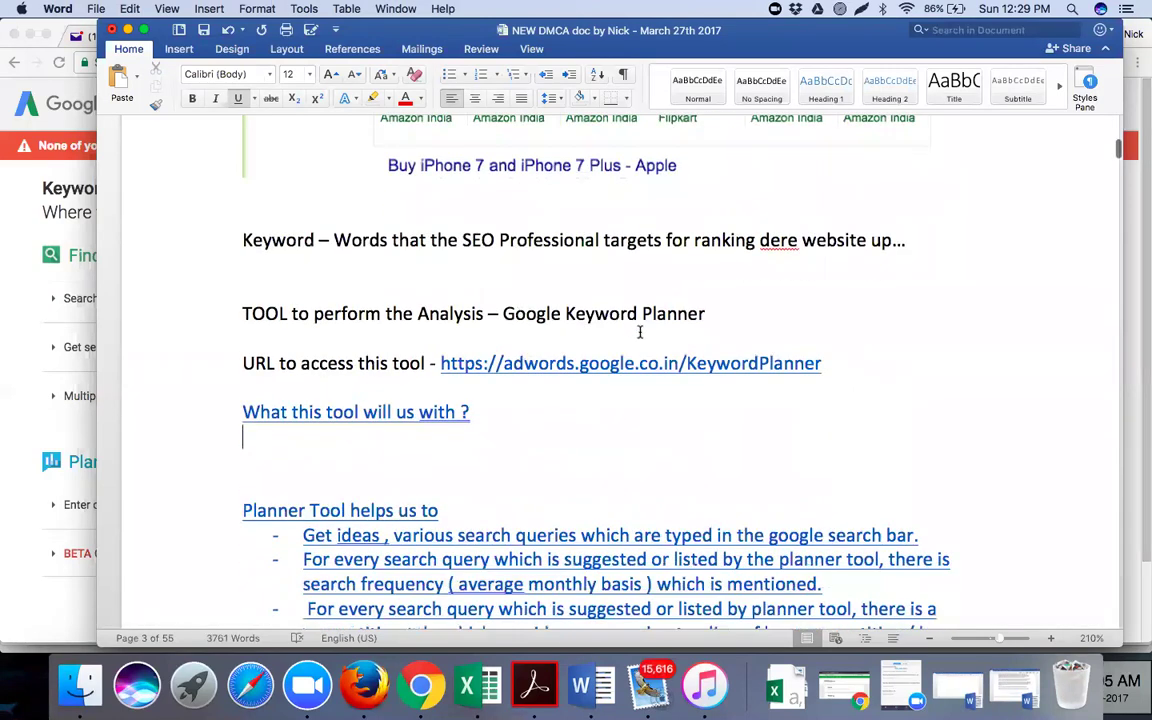
left_click_drag(475, 333, 258, 333)
key("Delete")
key("Delete")
key("Delete")
key("Delete")
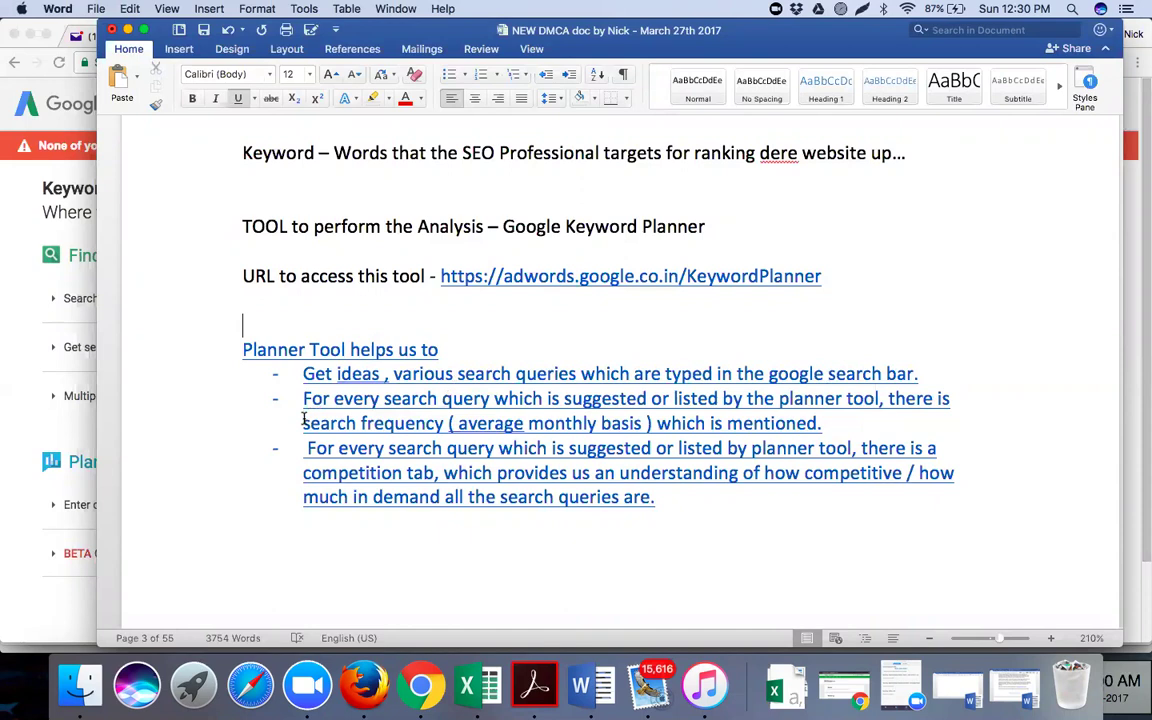
left_click_drag(303, 420, 435, 421)
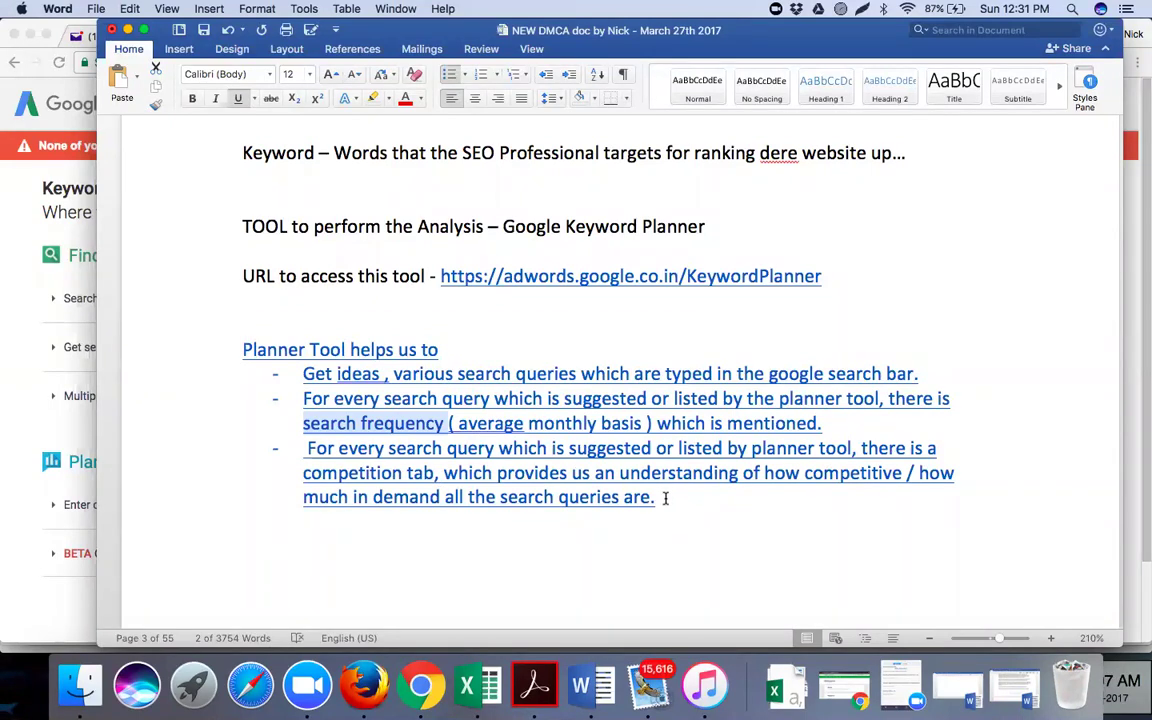
left_click_drag(658, 497, 300, 380)
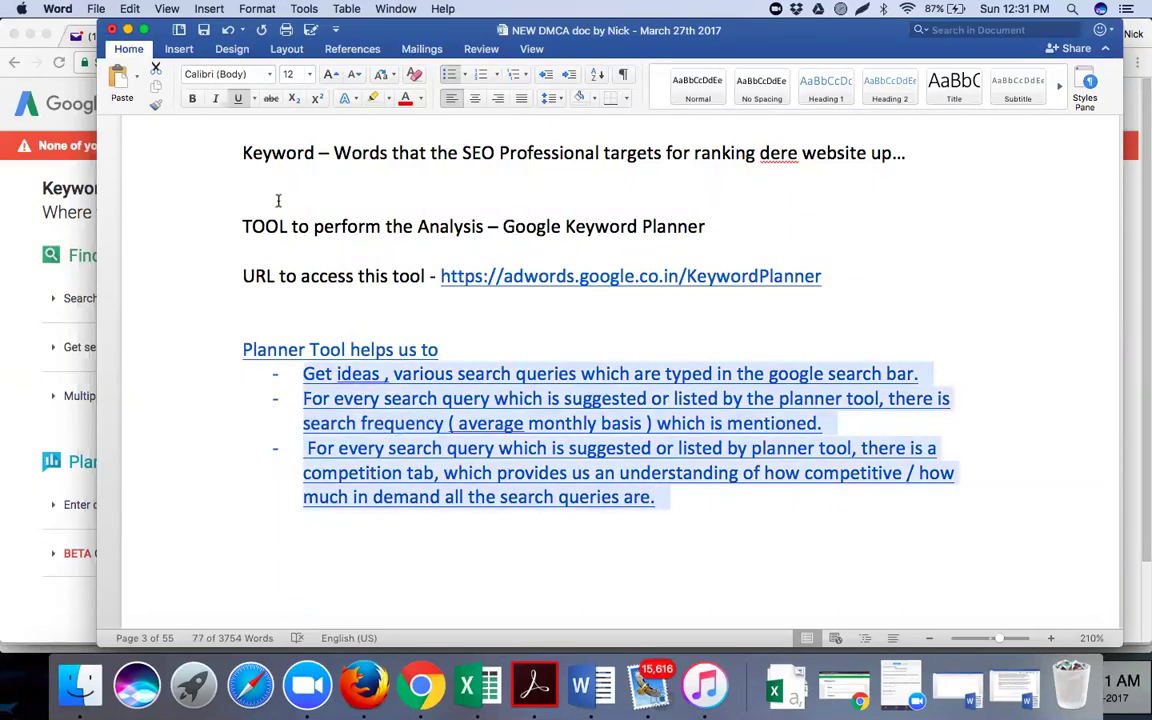
Remove the underline from the three Planner Tool bullets, leaving the font colour unchanged
left_click(237, 97)
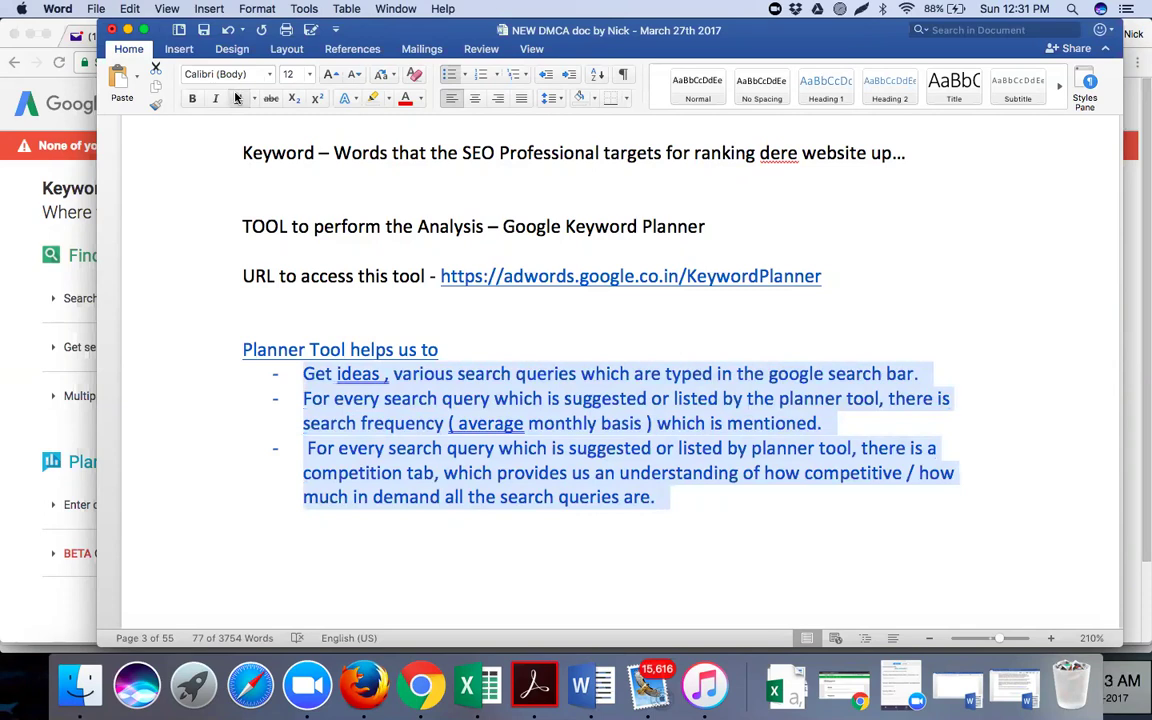
left_click(421, 104)
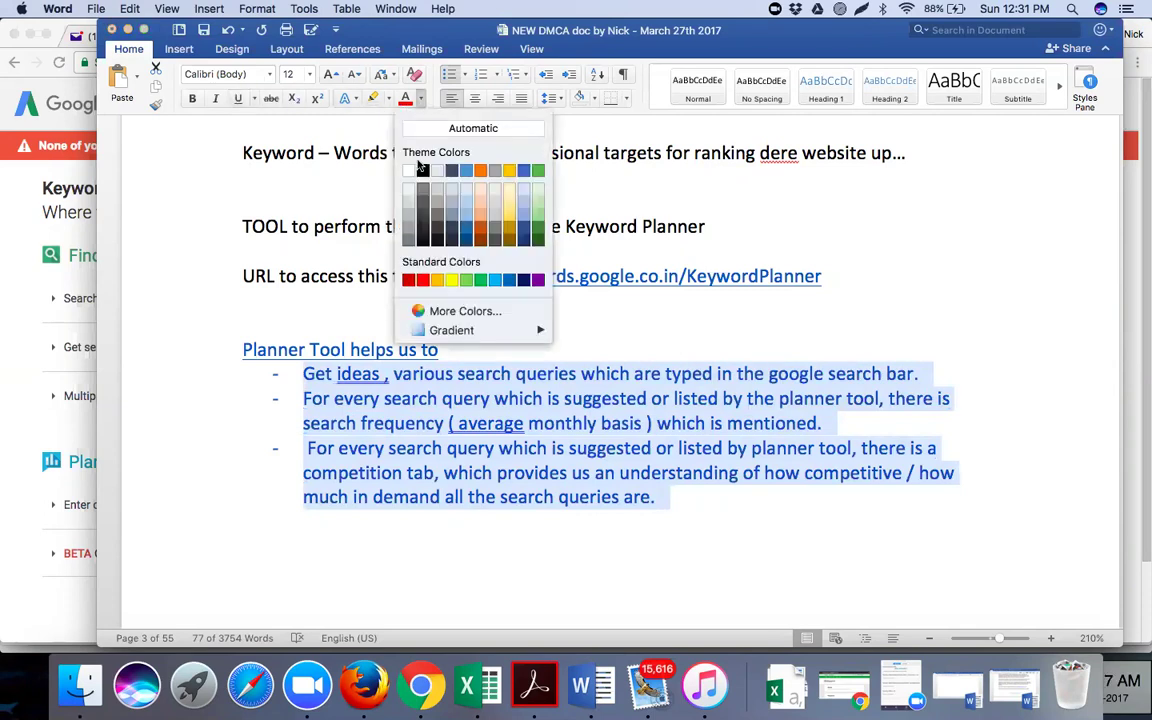
left_click(424, 172)
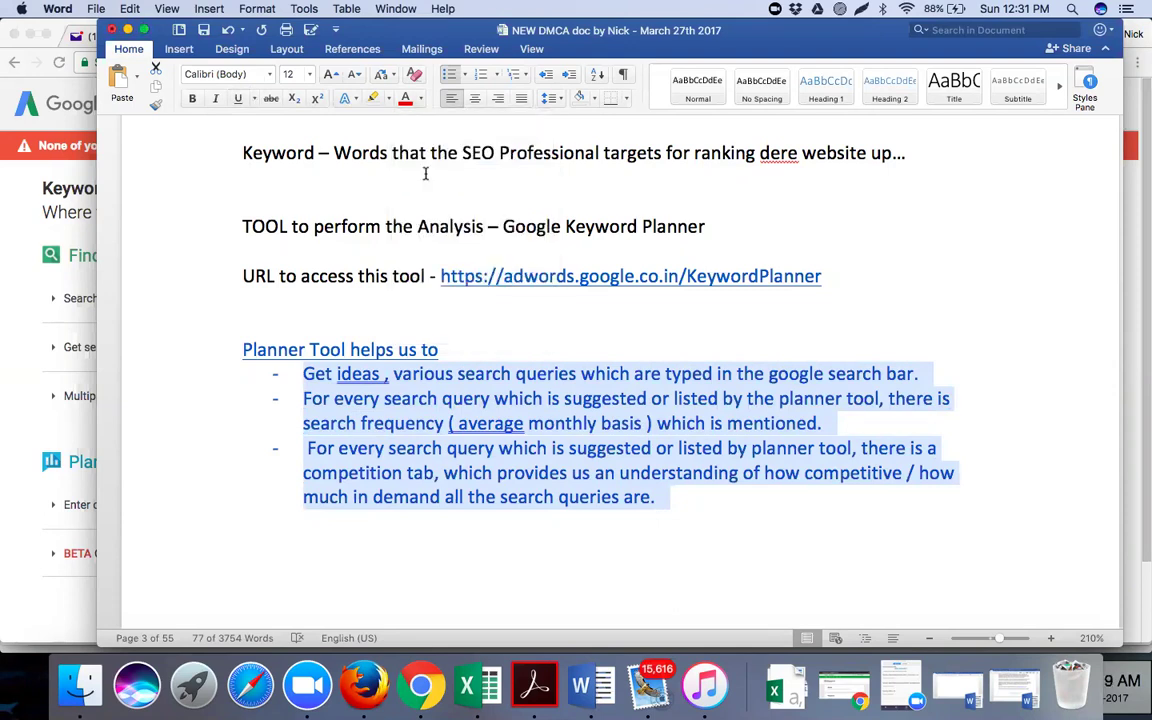
left_click(720, 538)
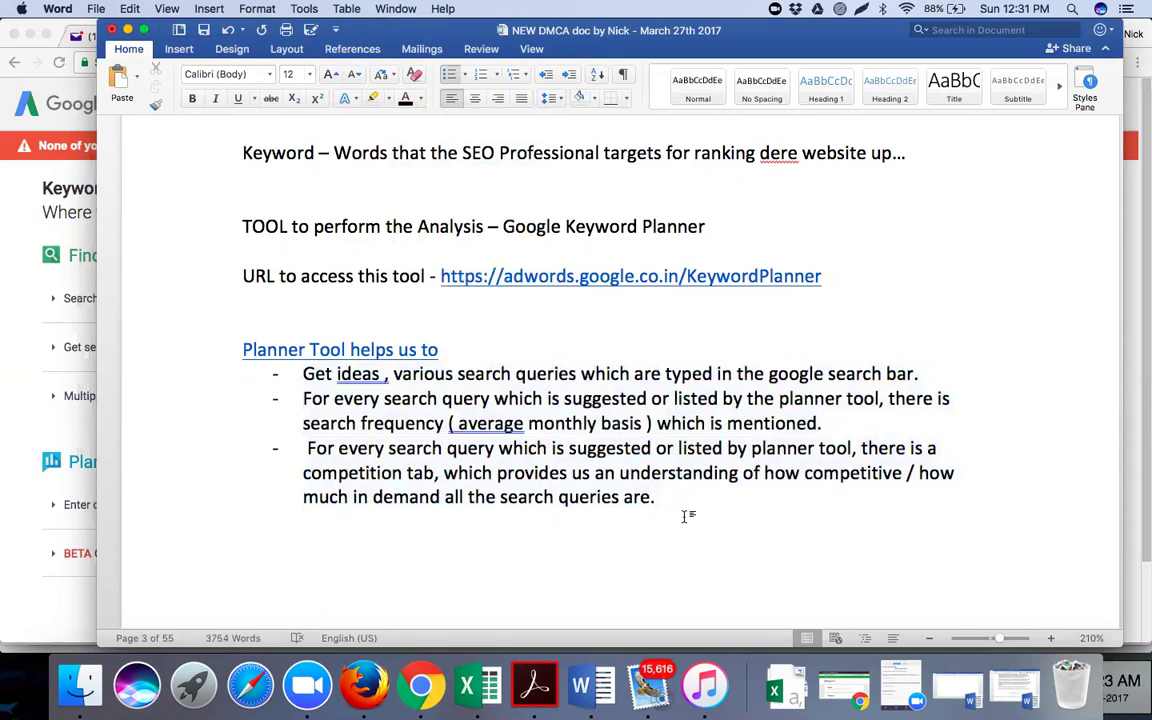
left_click(422, 683)
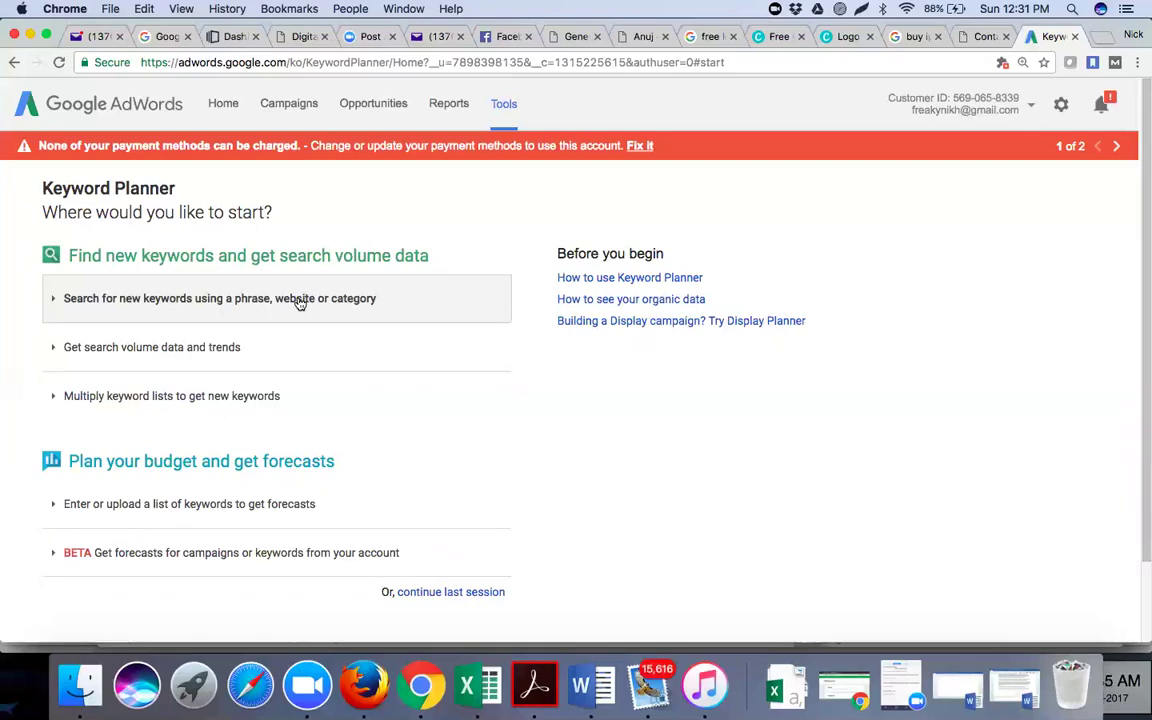
Expand 'Search for new keywords using a phrase, website or category' and click into the product field
left_click(205, 309)
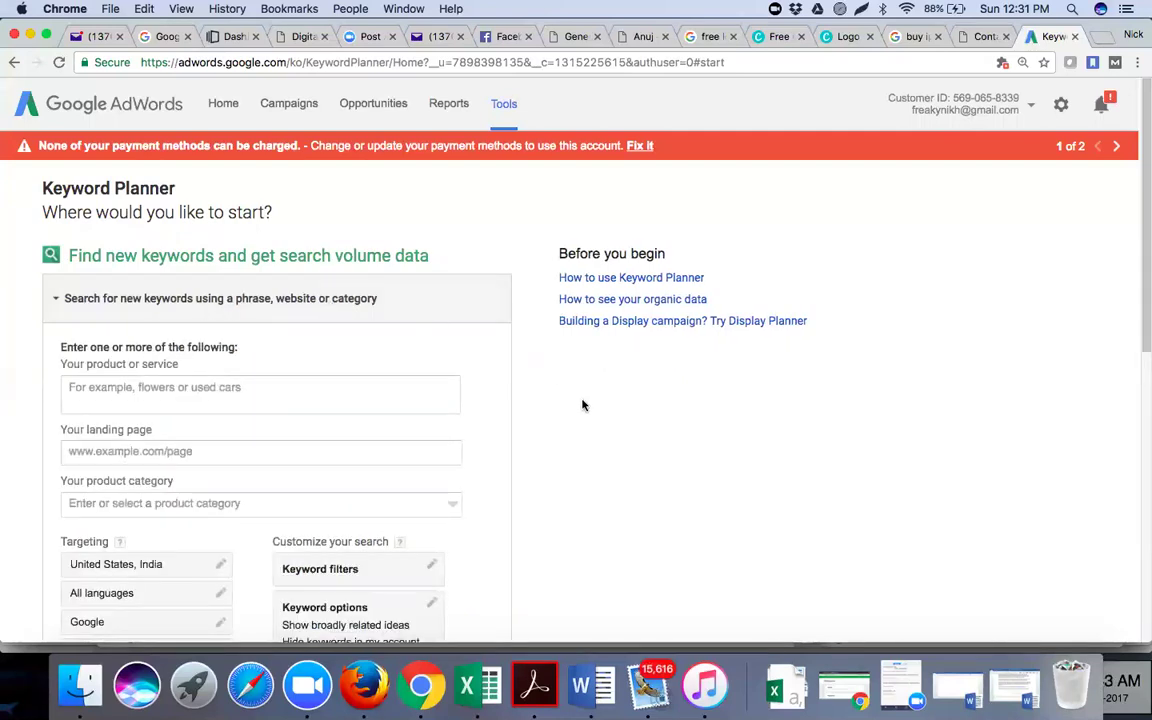
scroll(583, 413, "down", 2)
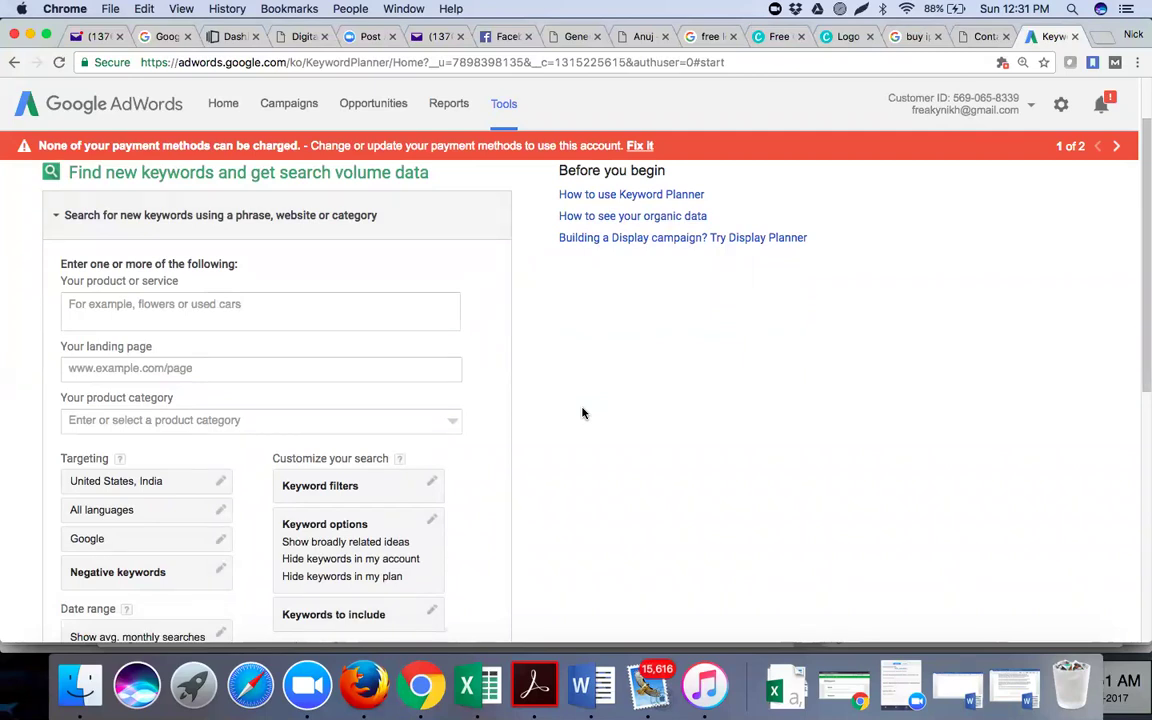
left_click(350, 306)
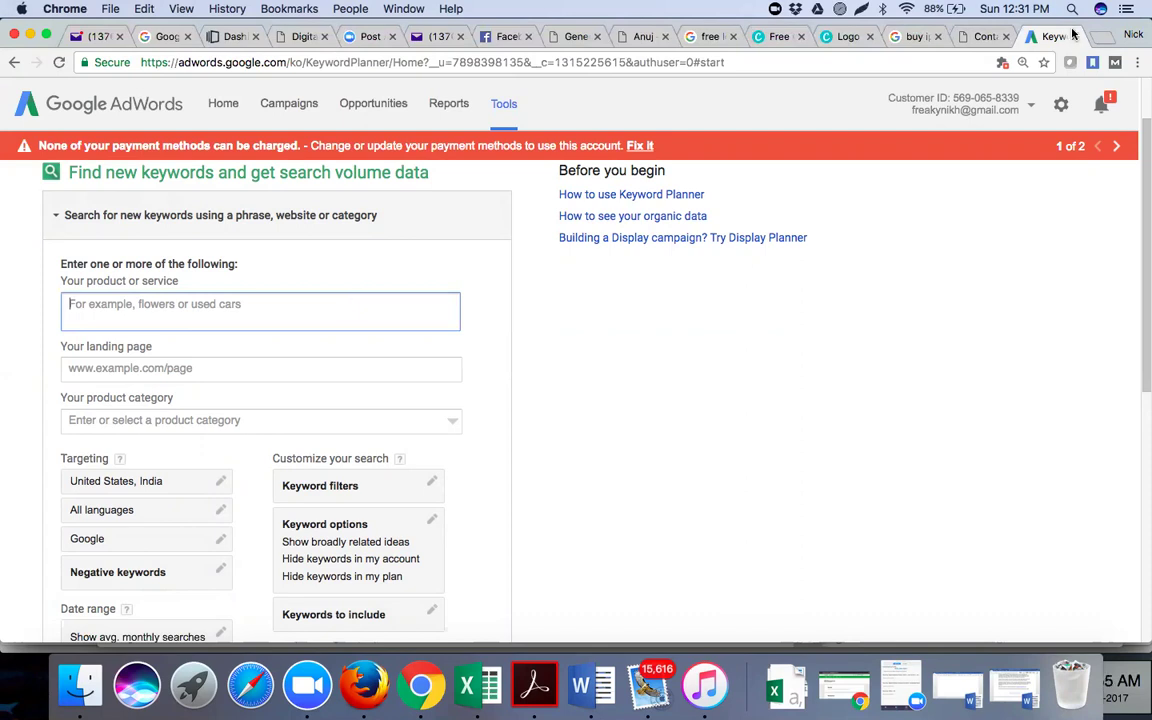
left_click(966, 40)
mouse_move(259, 109)
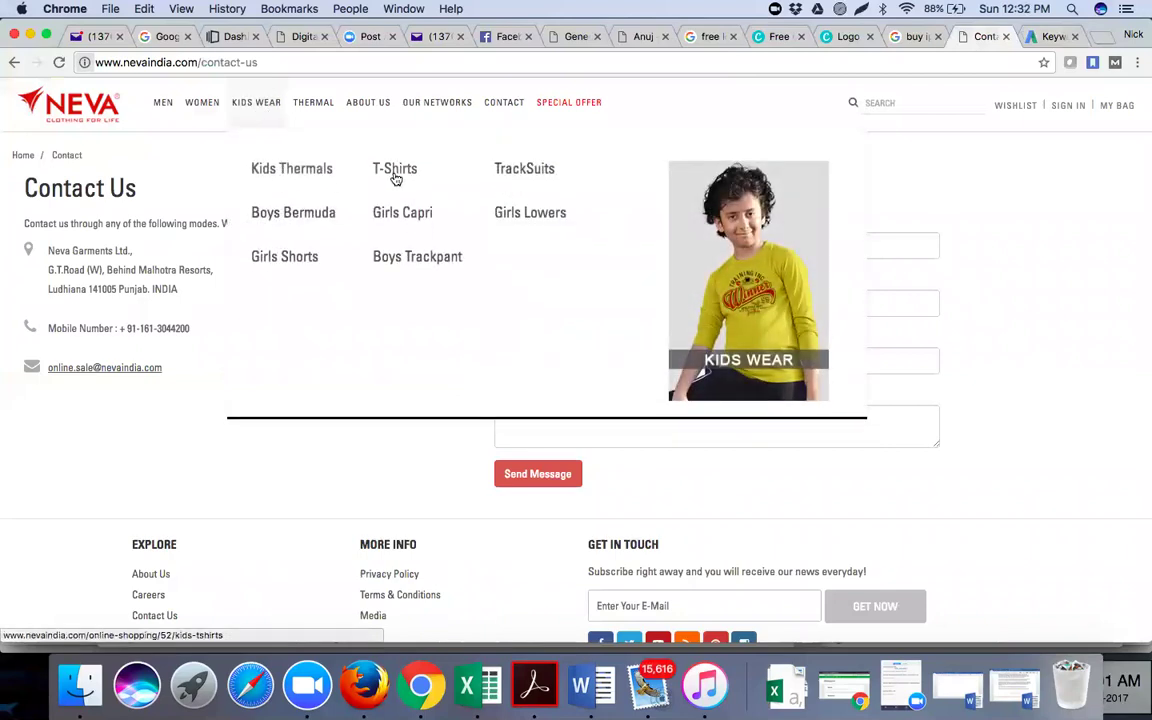
left_click(1040, 37)
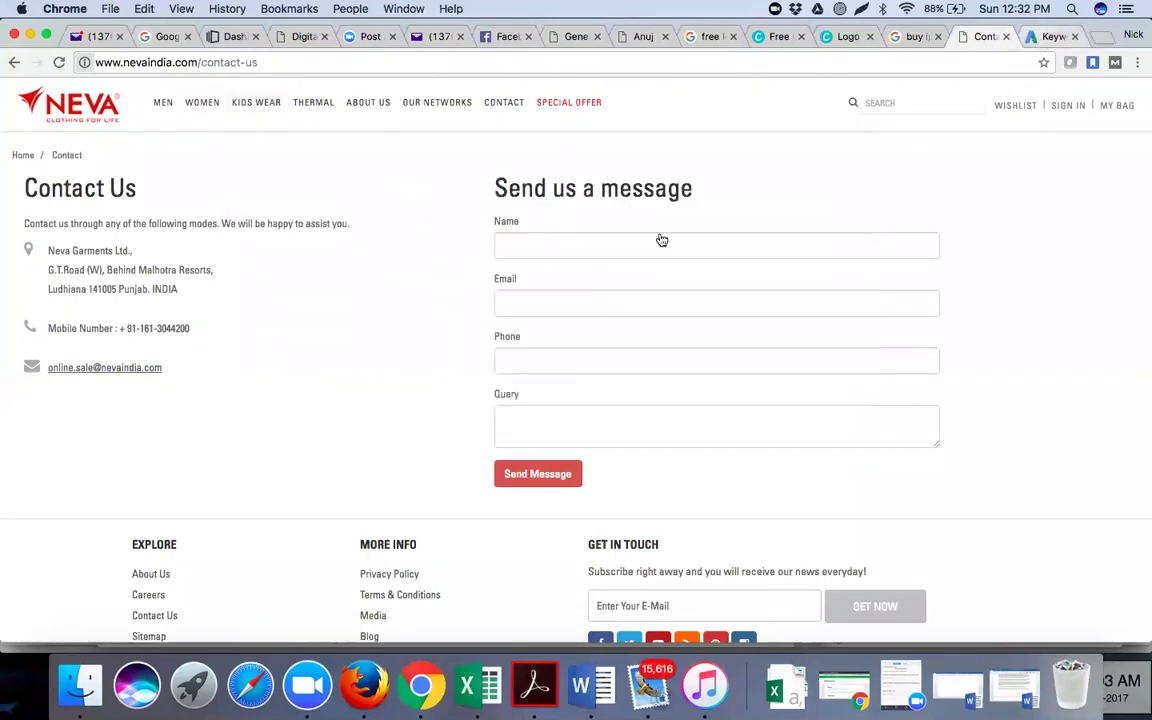
Enter 'kidswear kids thermals' in the product field, checking the Neva site's kids wear categories
type("kidsw")
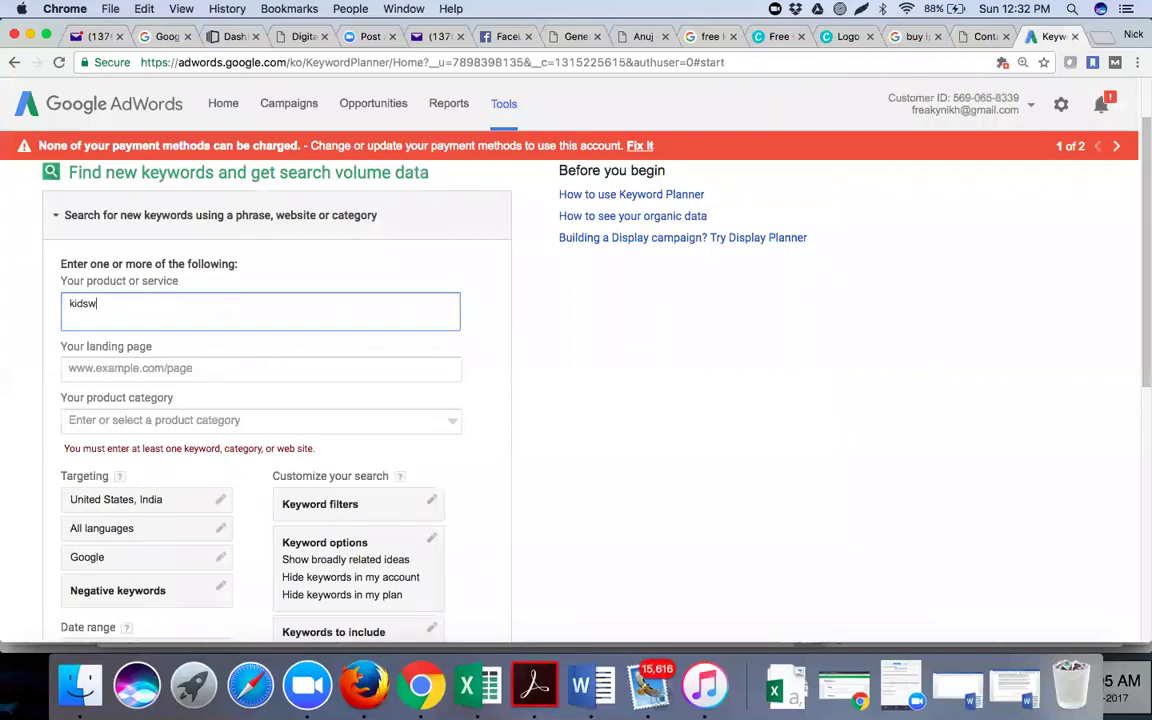
type("ear kids thermals")
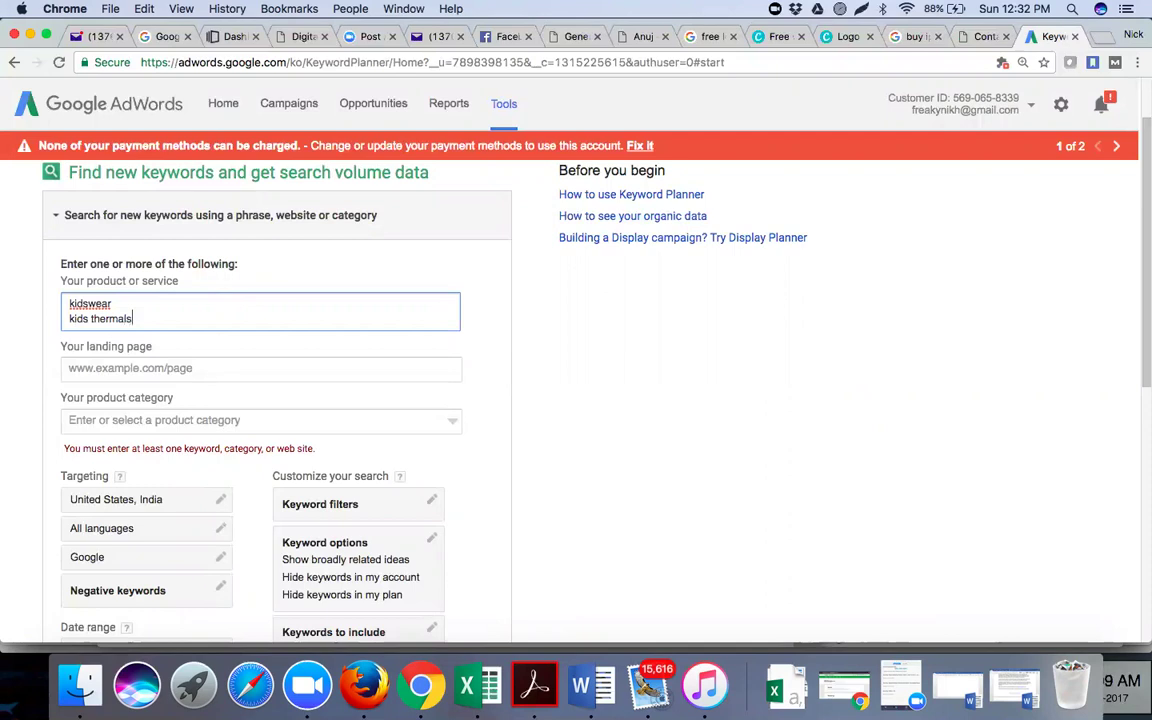
left_click(980, 36)
mouse_move(266, 115)
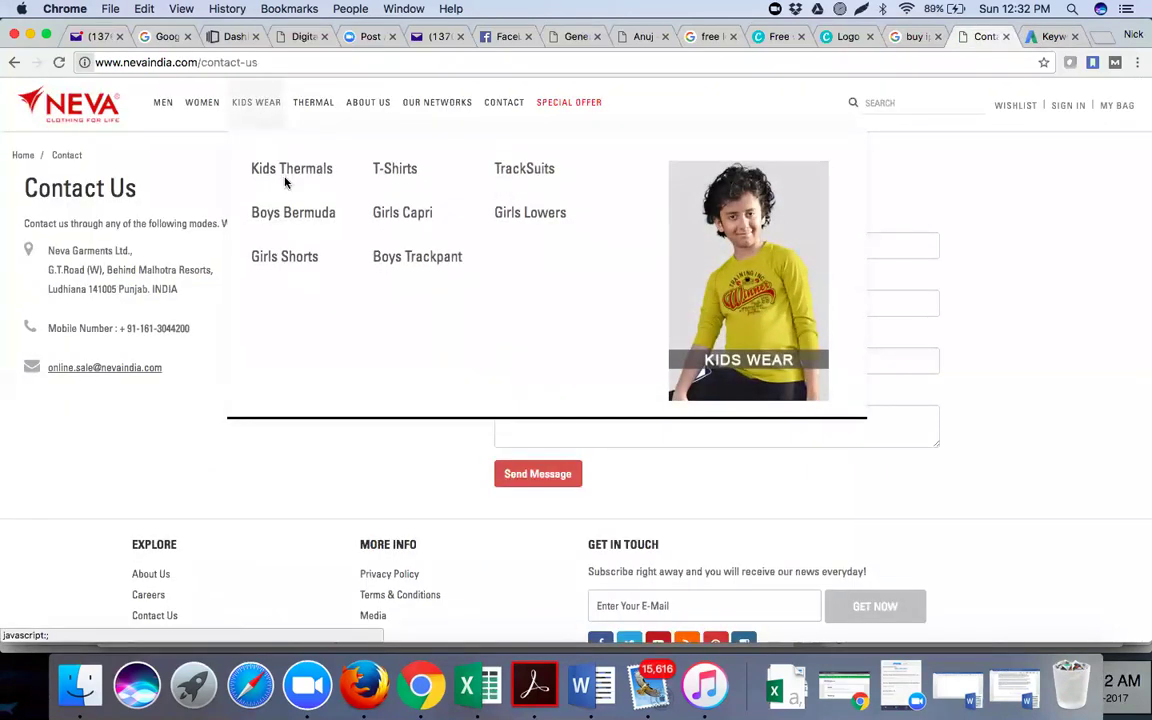
left_click(1048, 37)
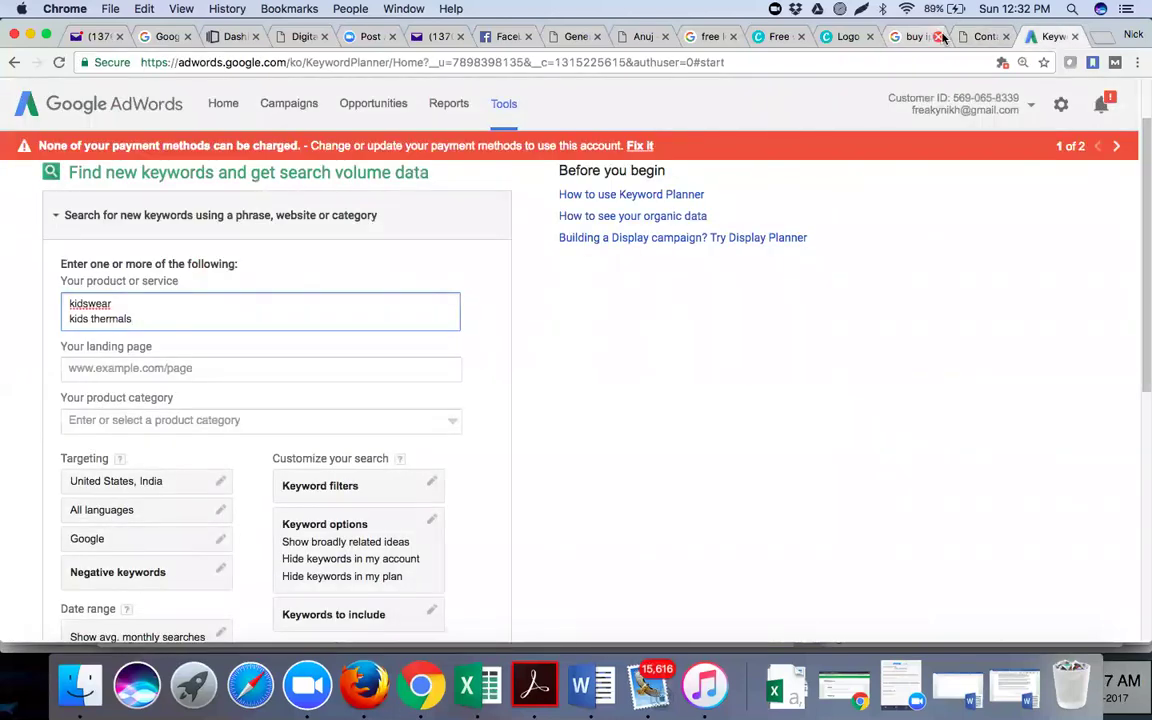
left_click(982, 36)
mouse_move(265, 106)
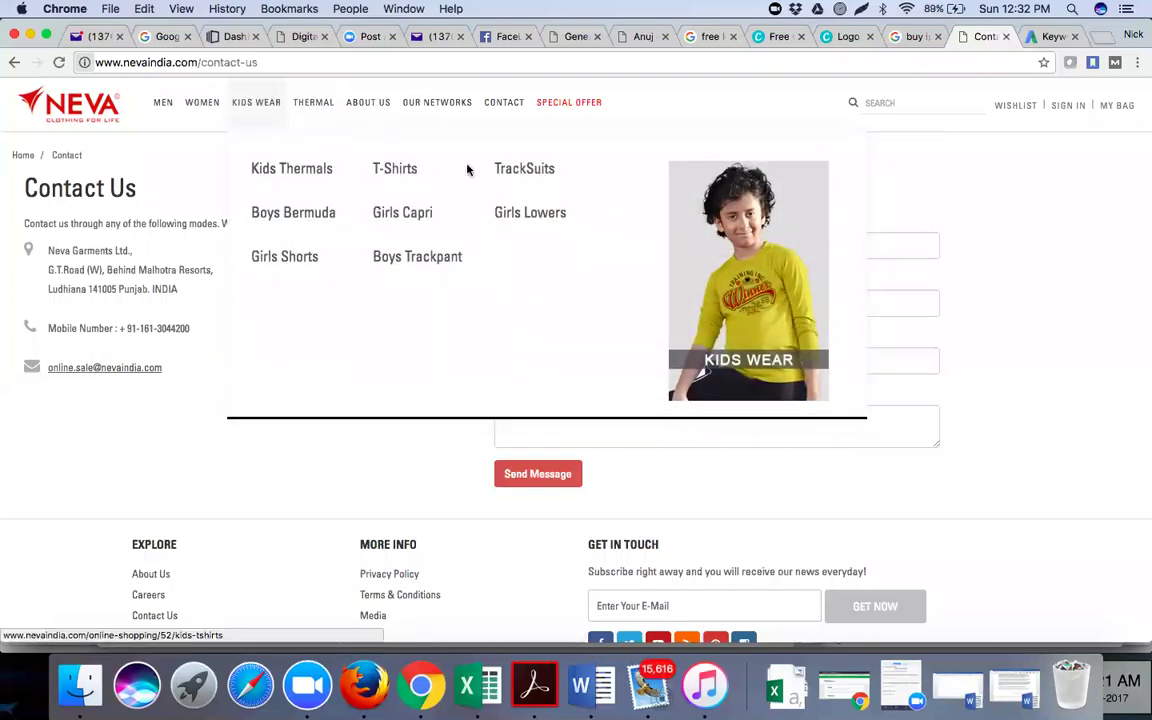
left_click(1045, 36)
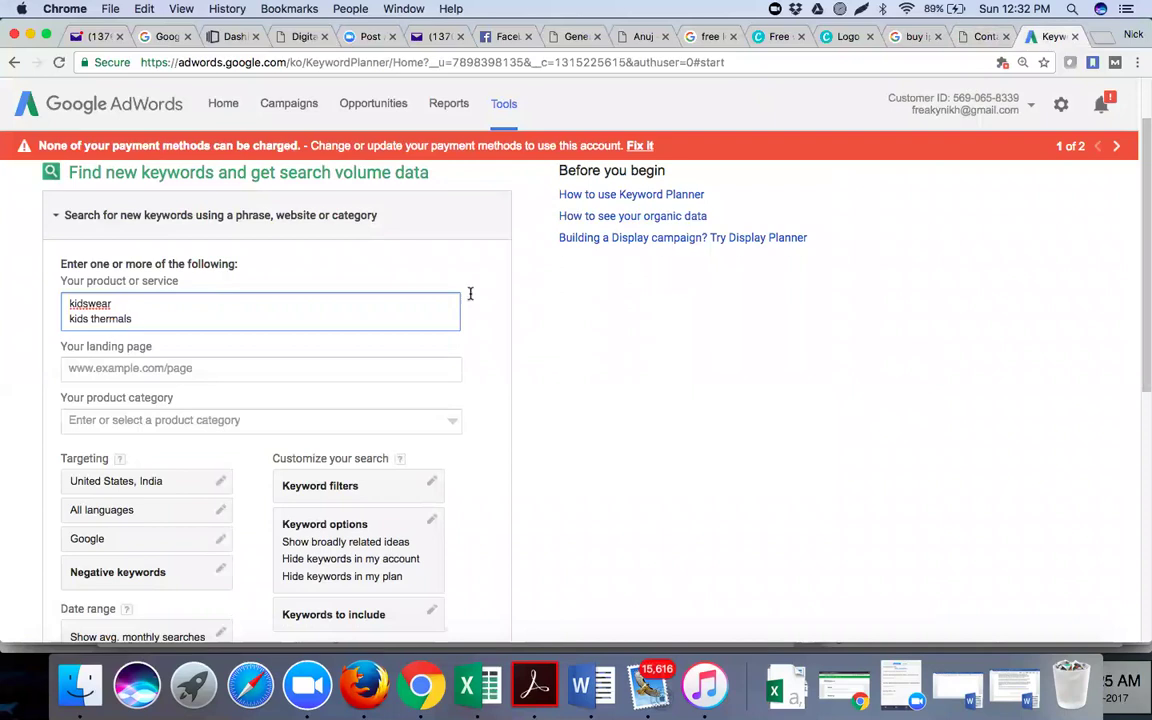
Add 'kids thermals kids t-shirts' on a new line and finish the product list
key("Return")
type("kids thermals kids t")
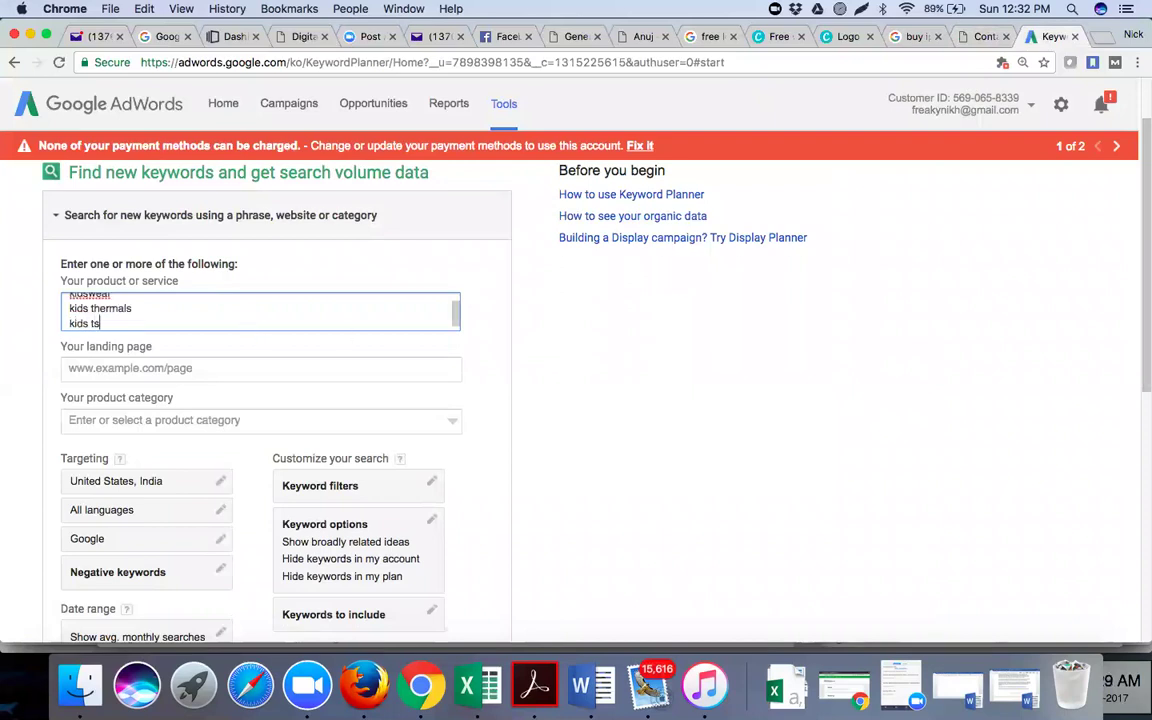
type("-shirts")
key("Return")
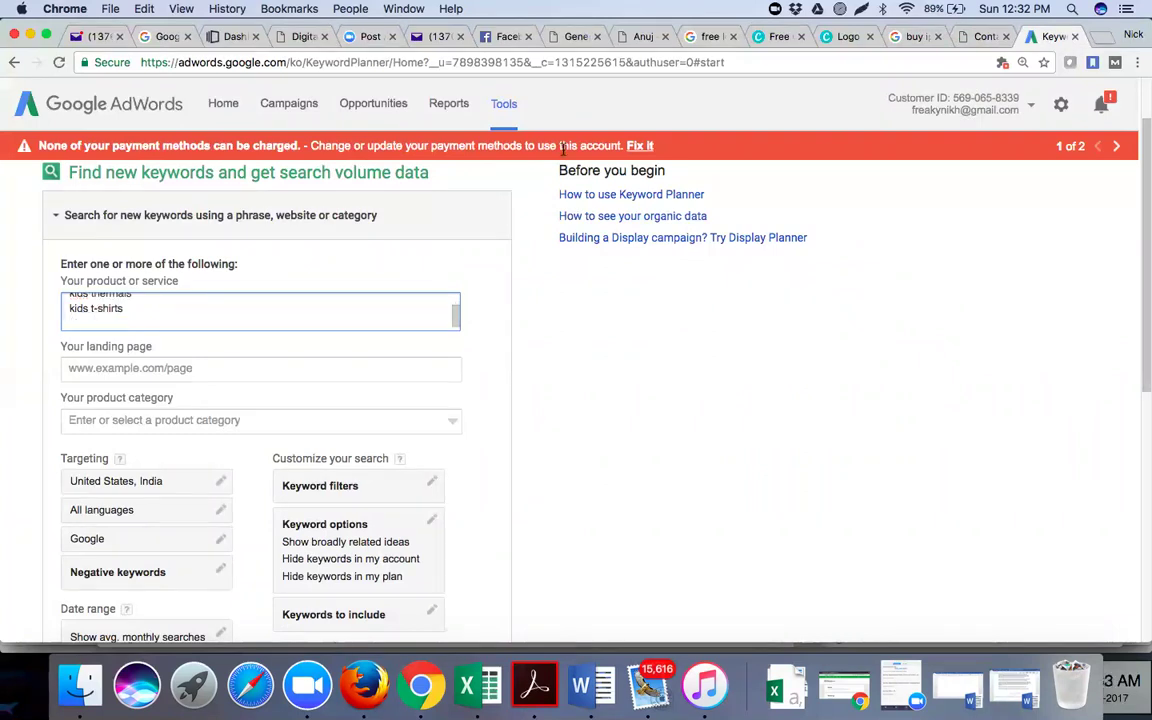
left_click(970, 36)
mouse_move(307, 120)
mouse_move(260, 108)
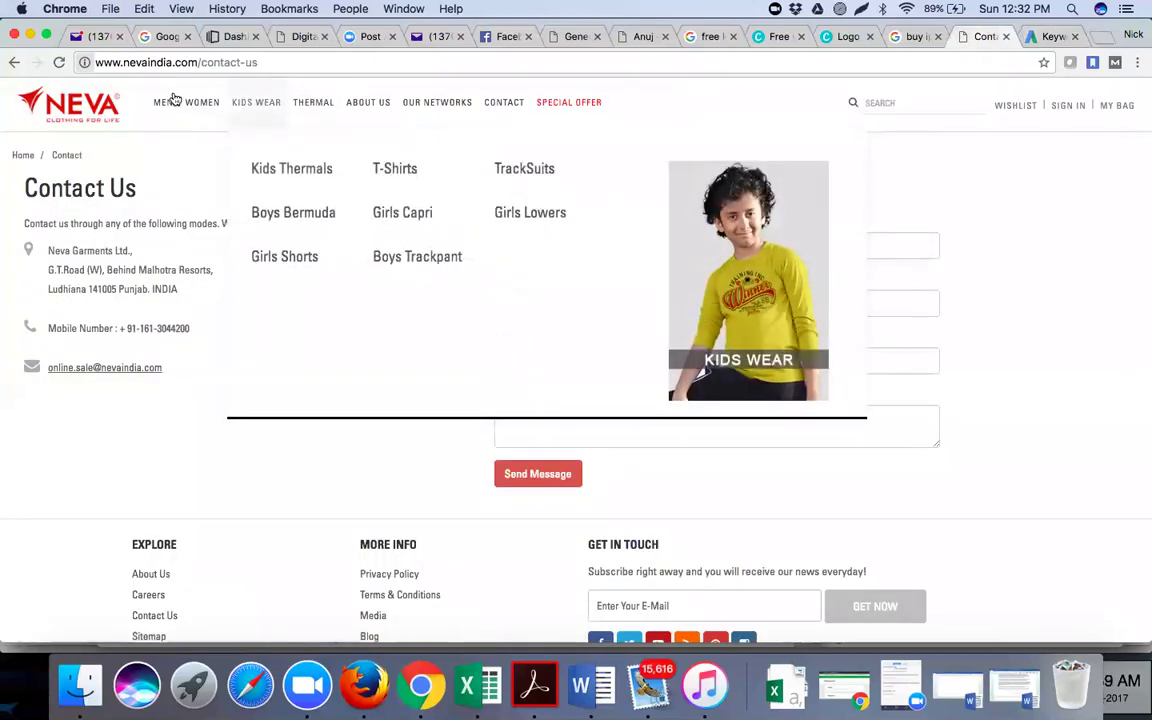
mouse_move(202, 104)
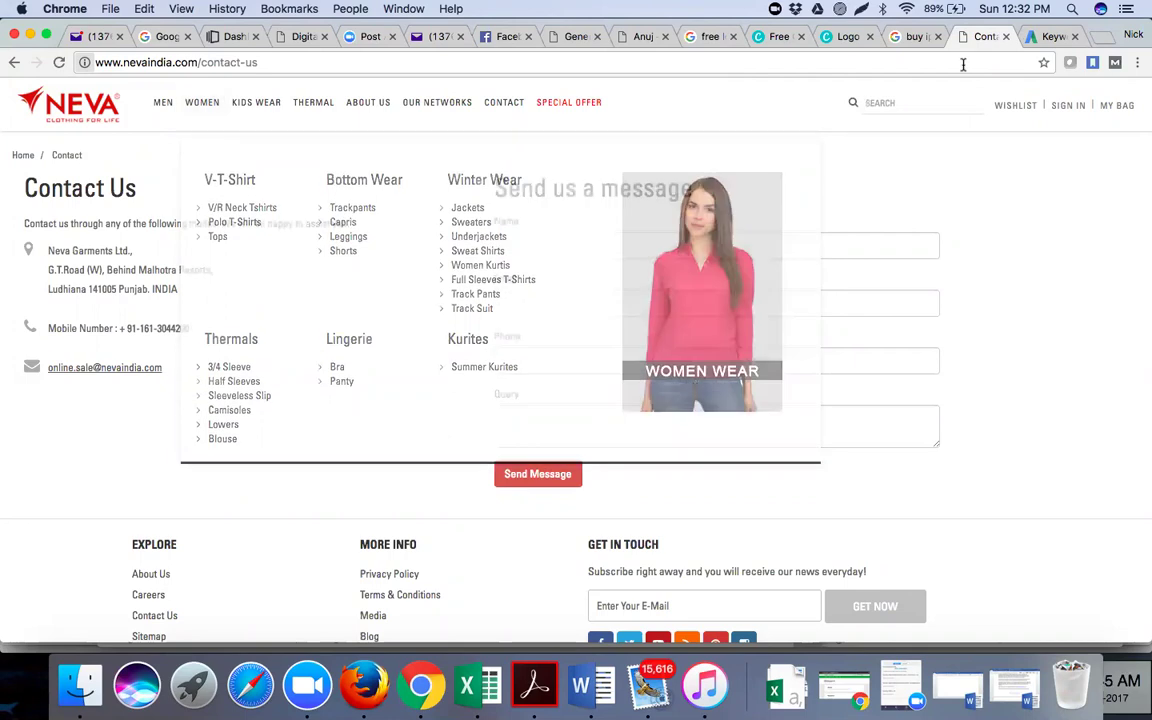
left_click(1045, 37)
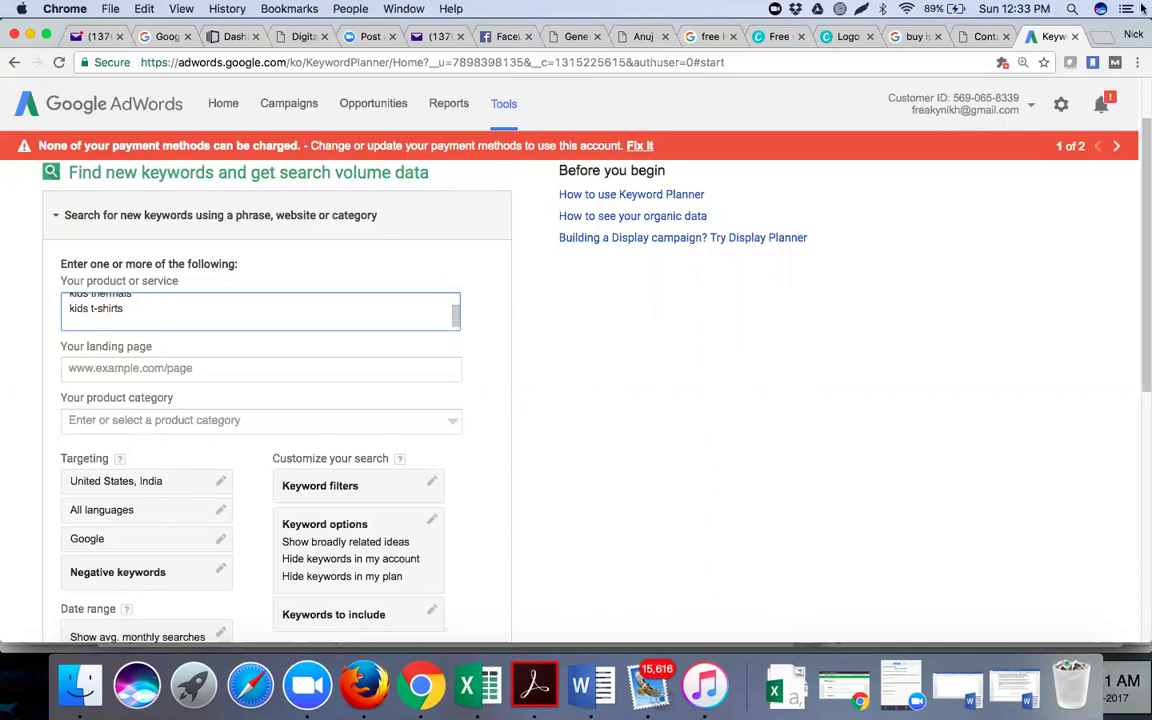
left_click(742, 405)
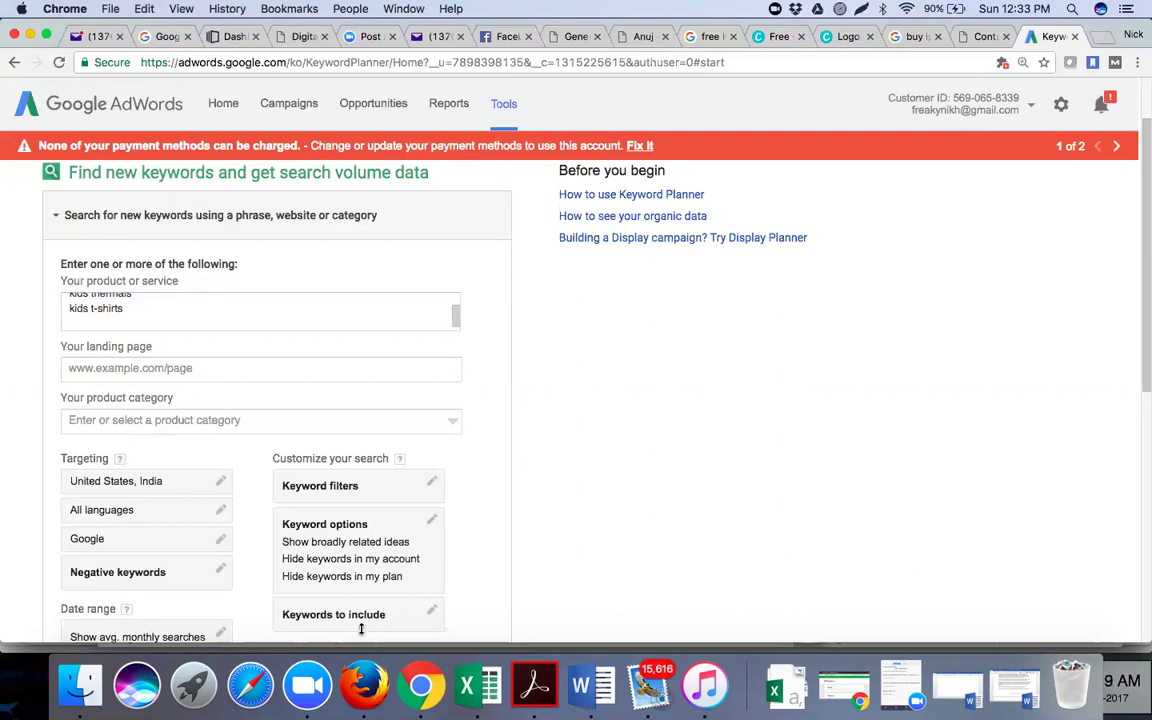
left_click(372, 697)
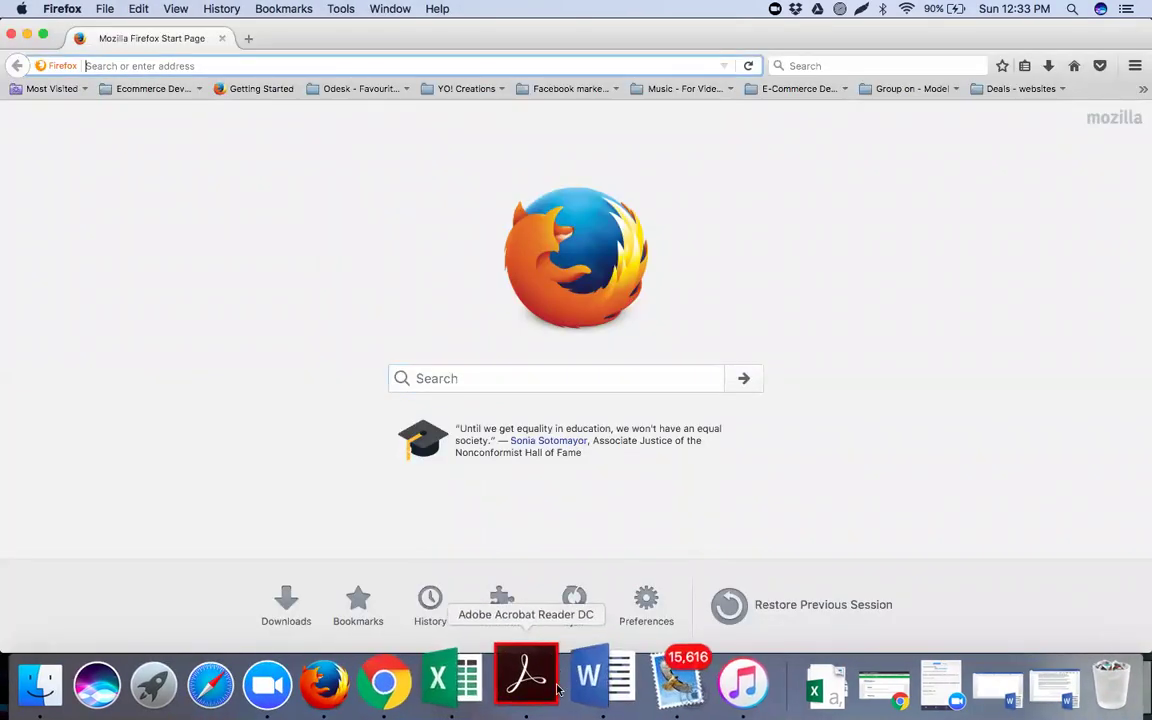
In Firefox, search 'google keyword planner' and open the Keyword Planner result
left_click(466, 380)
type("google keyword p")
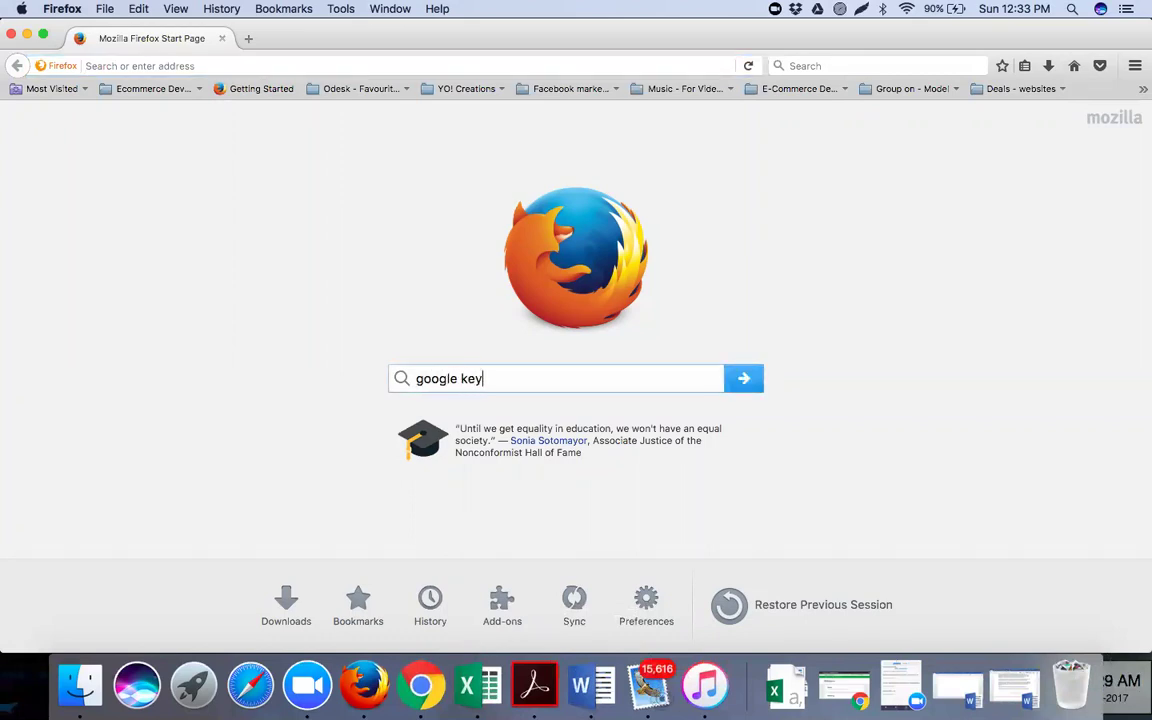
type("lanner")
key("Return")
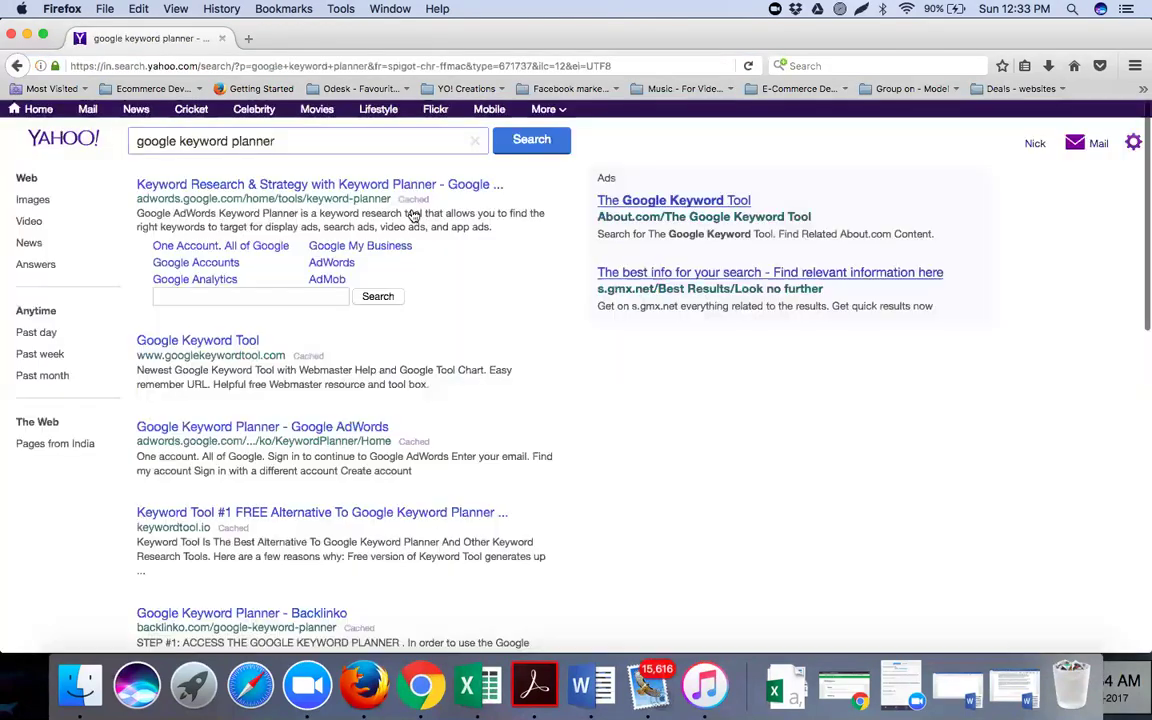
left_click(230, 188)
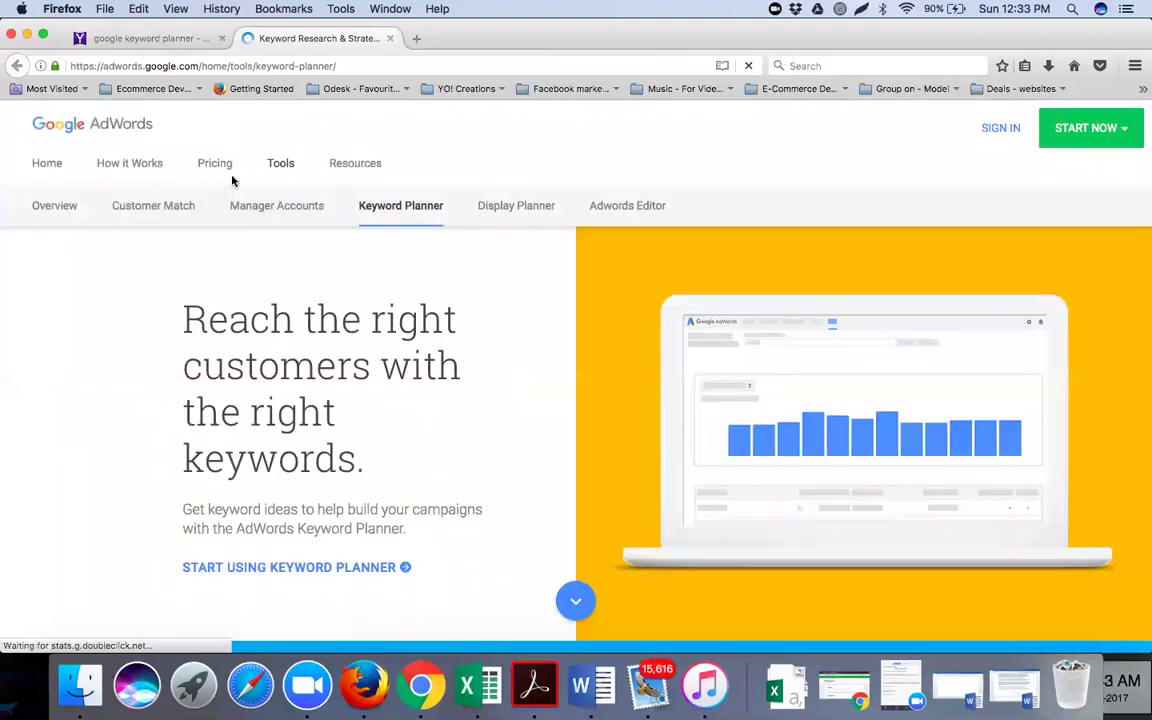
left_click(275, 65)
left_click(590, 682)
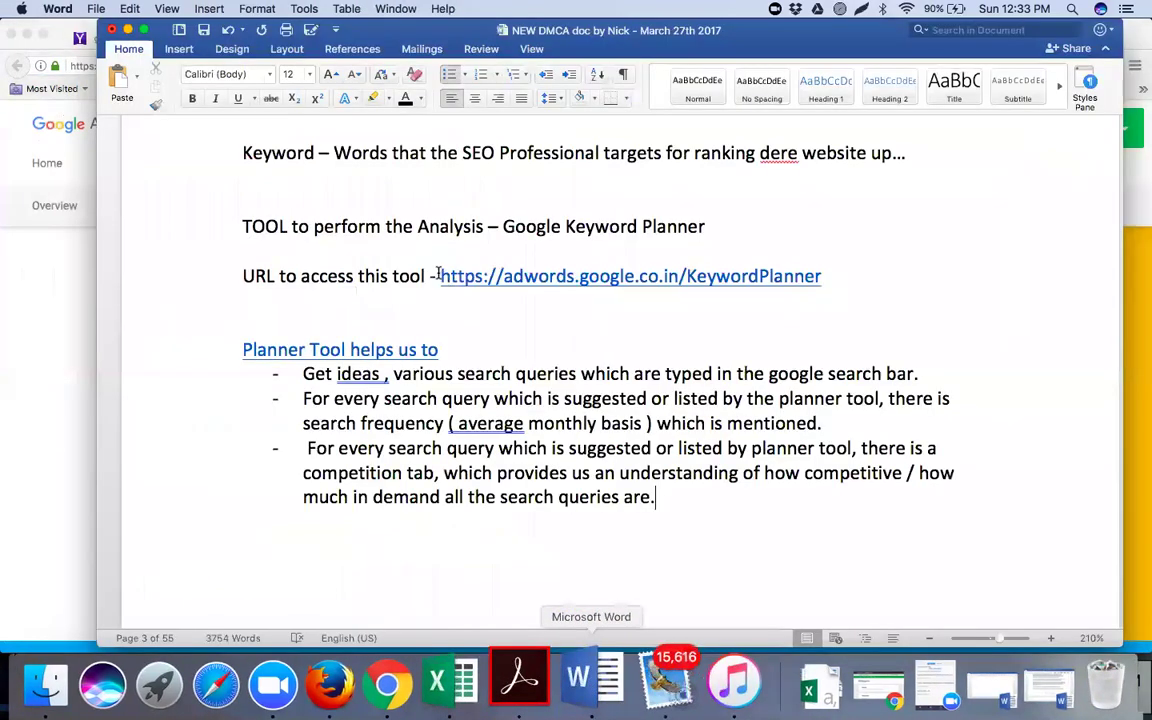
Copy the Keyword Planner URL from the Word guide and load adwords.google.co.in/KeywordPlanner in Firefox
left_click_drag(438, 274, 825, 274)
right_click(736, 285)
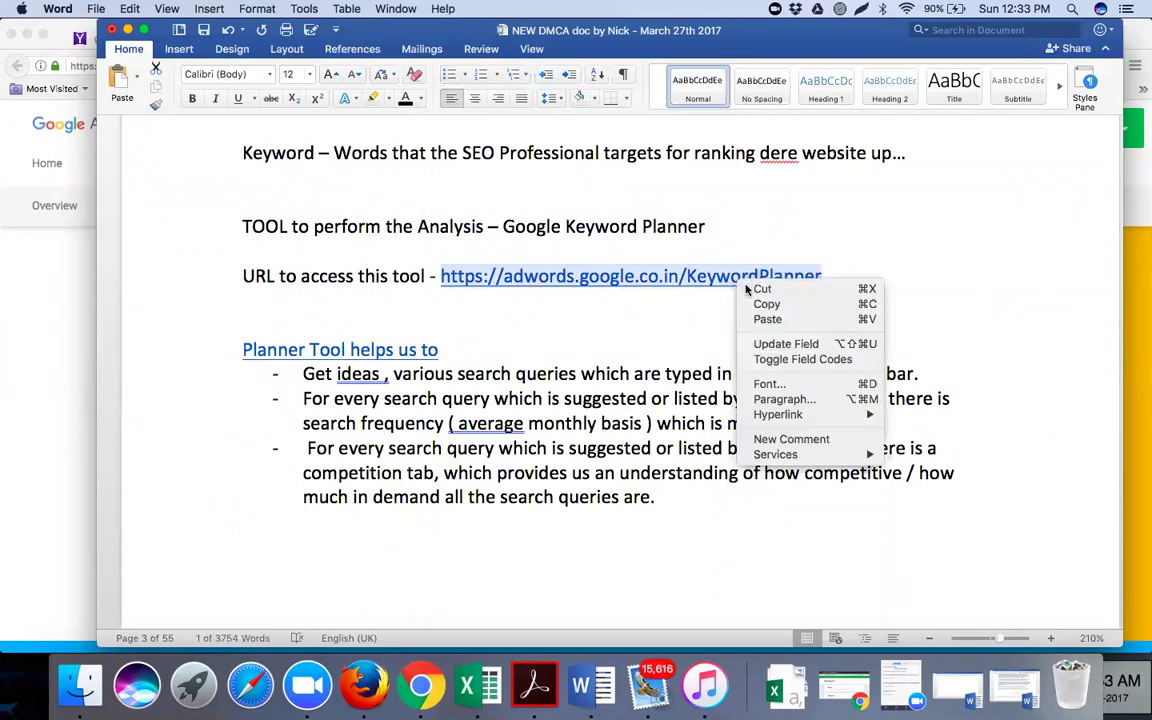
left_click(768, 303)
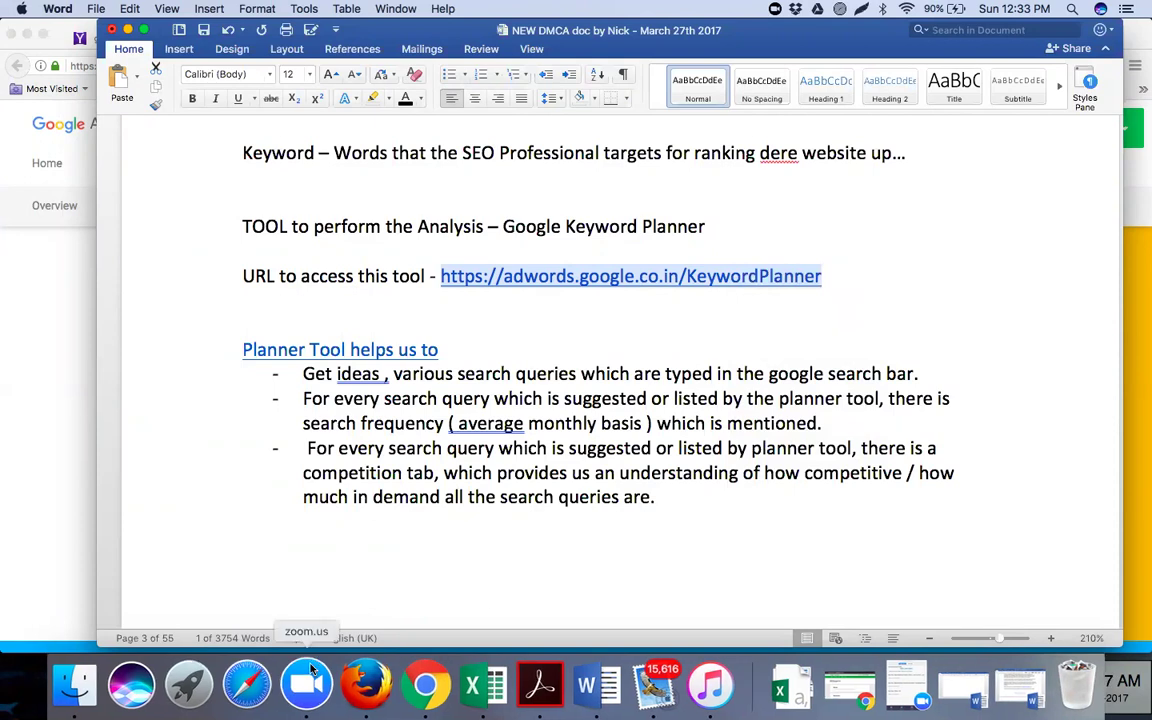
left_click(366, 680)
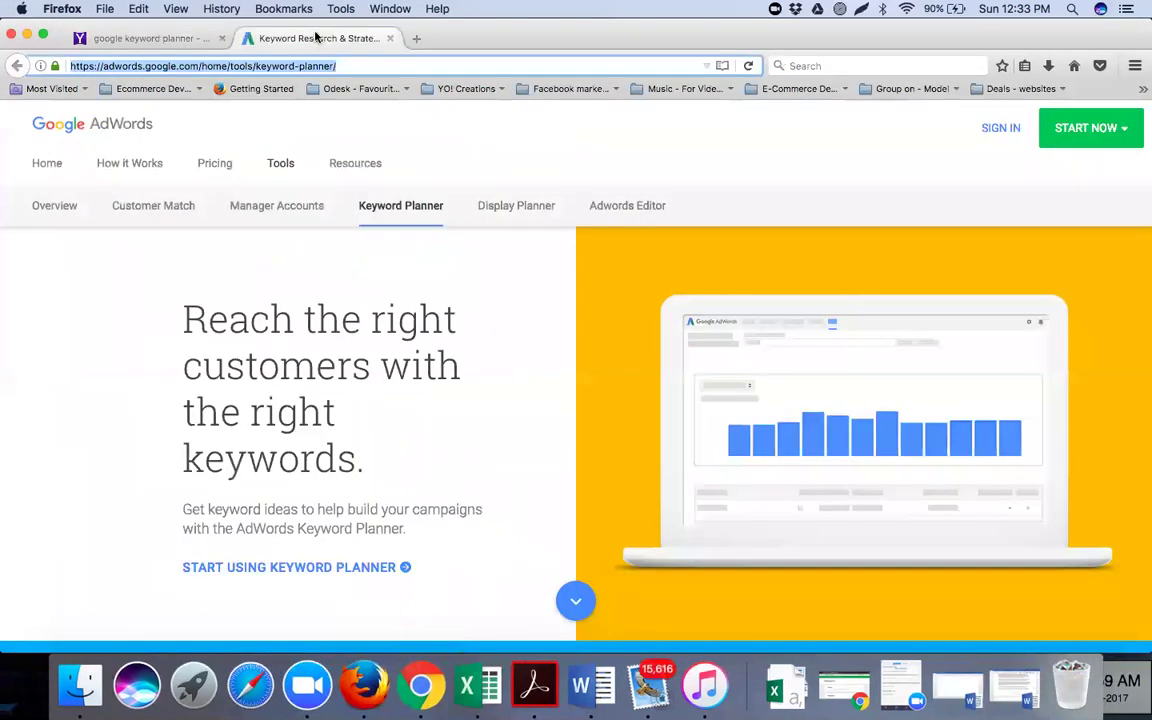
key("super+c")
key("Return")
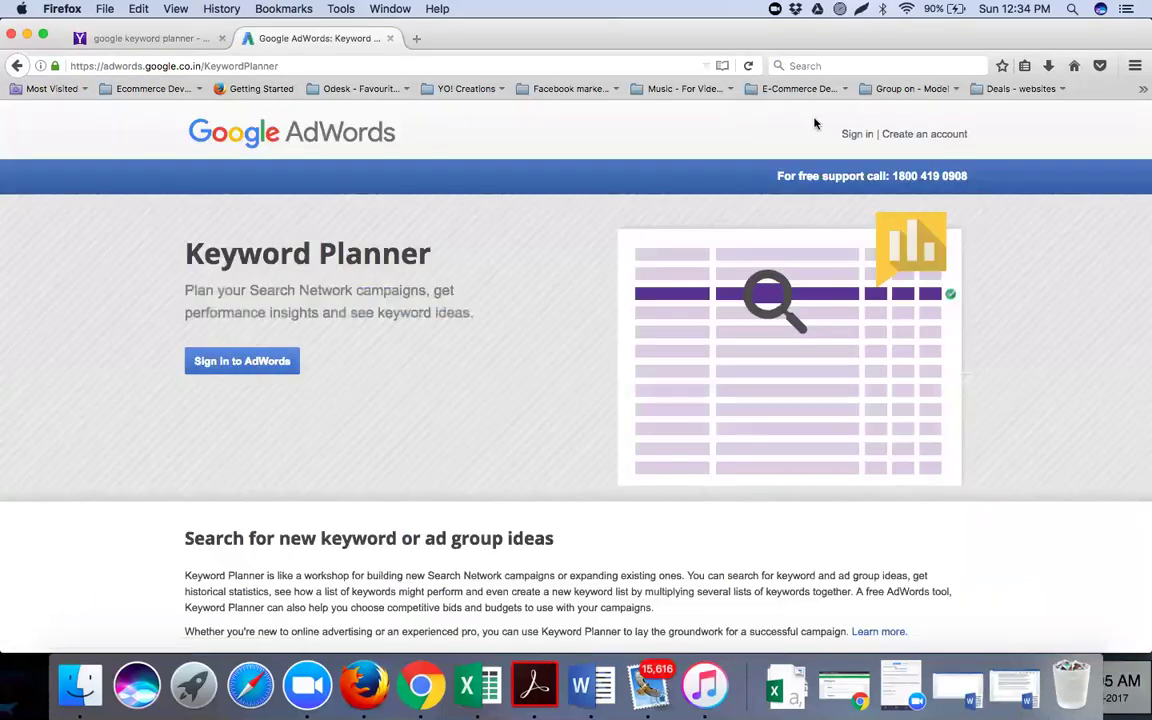
Sign in to AdWords from Keyword Planner, then sign out through the account menu under the customer ID
left_click(850, 137)
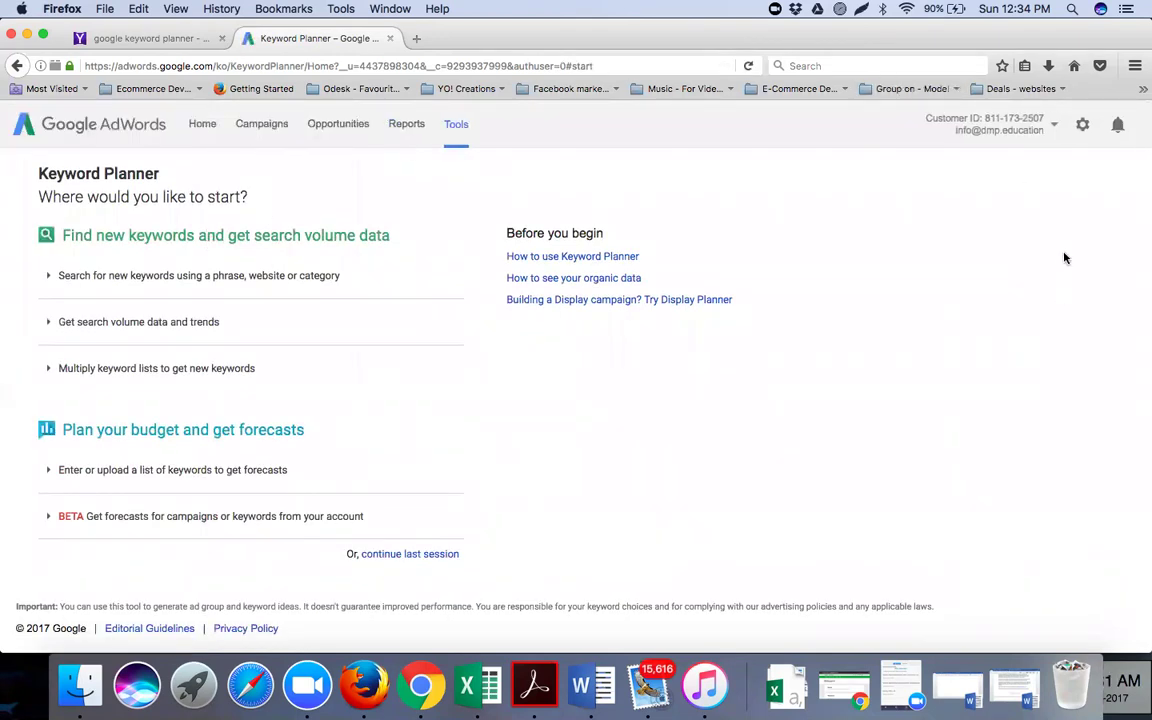
left_click(1013, 140)
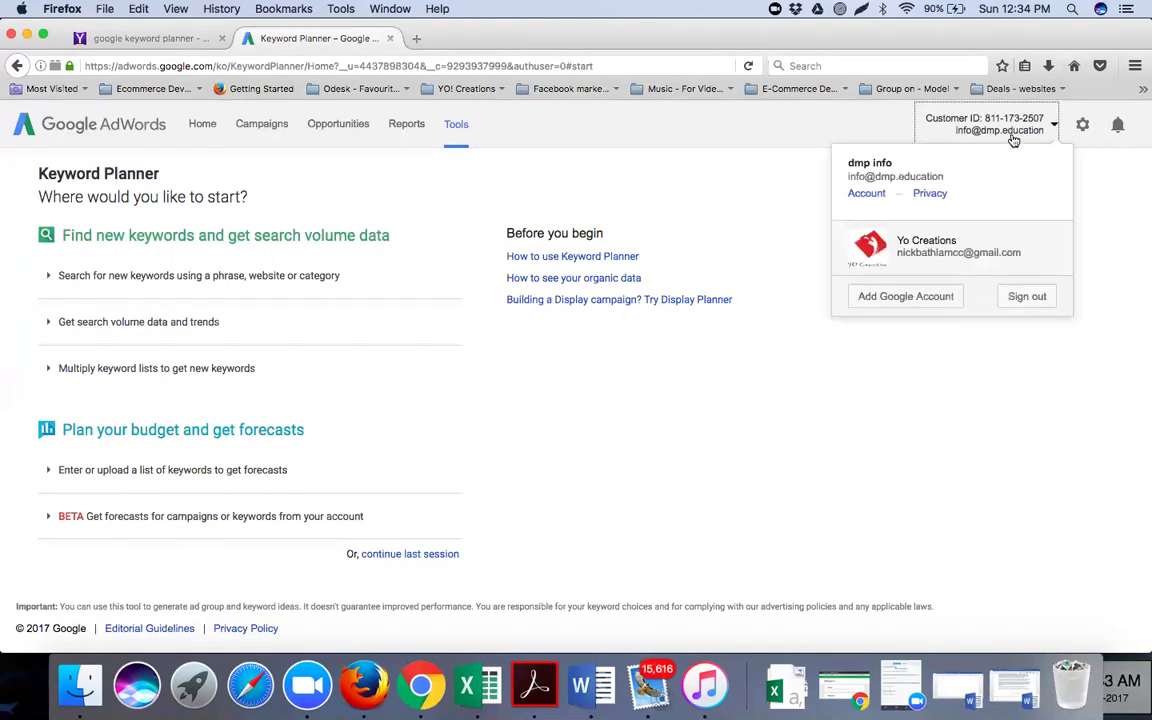
left_click(1026, 300)
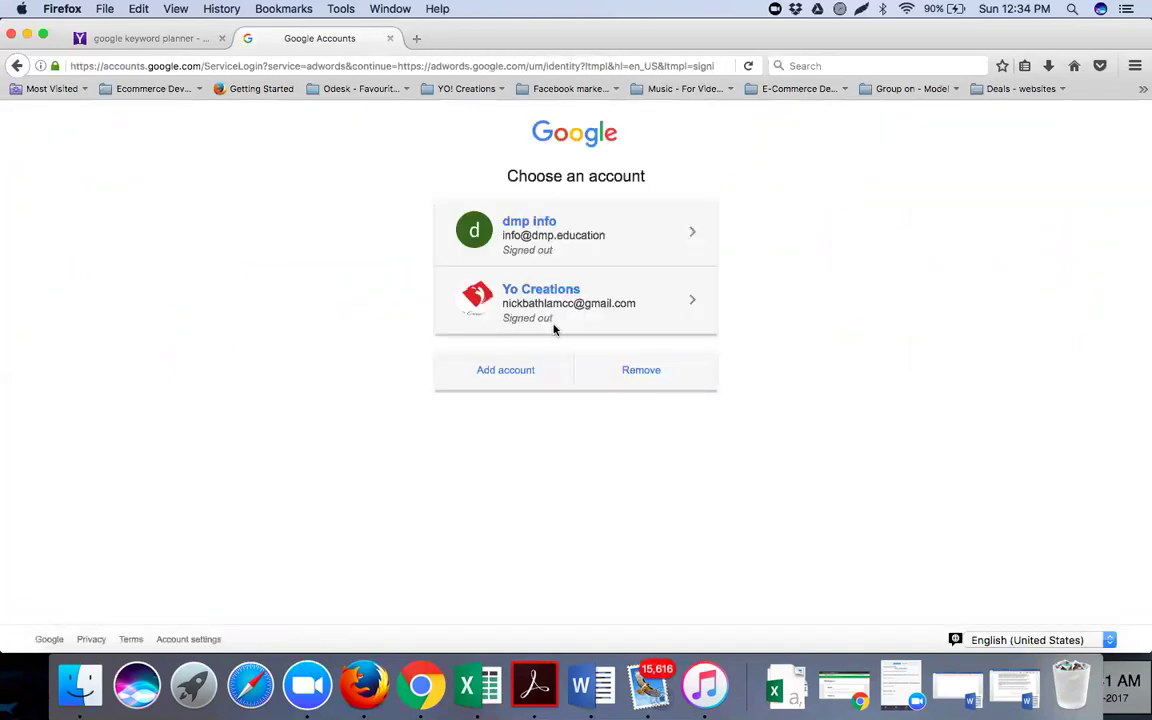
Remove both saved accounts from the Google account chooser
left_click(648, 371)
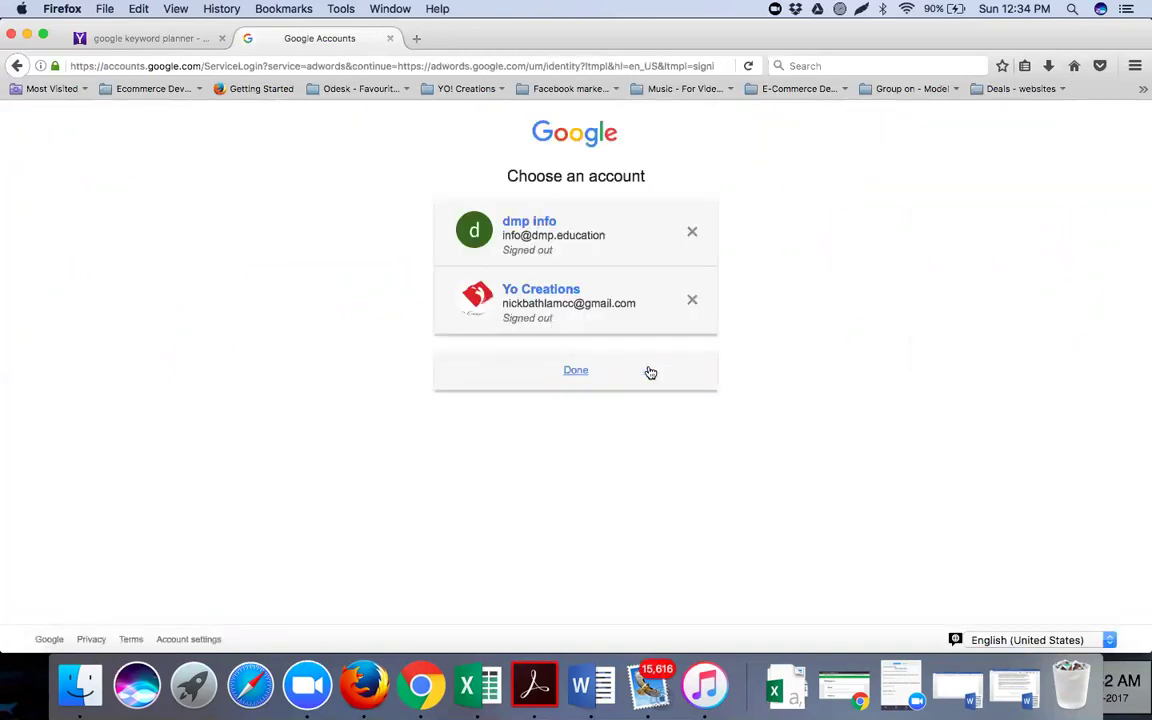
left_click(692, 299)
left_click(692, 231)
left_click(576, 276)
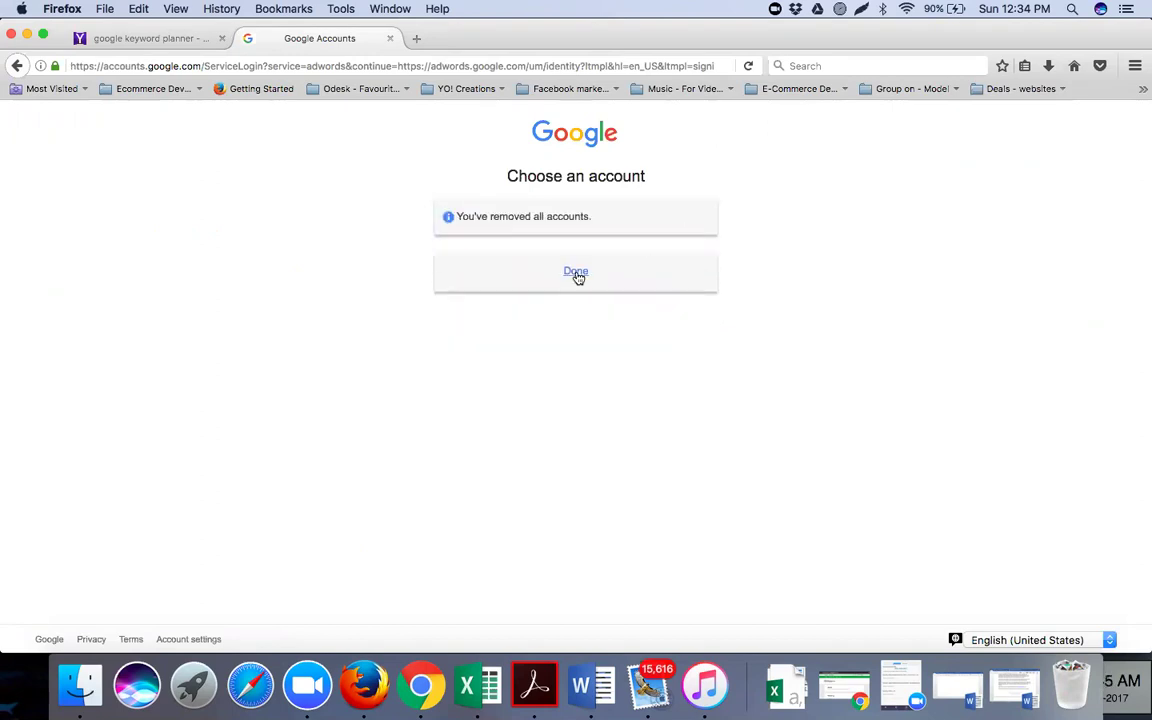
Enter the account's e-mail address in the sign-in form and continue to the password step
left_click(563, 392)
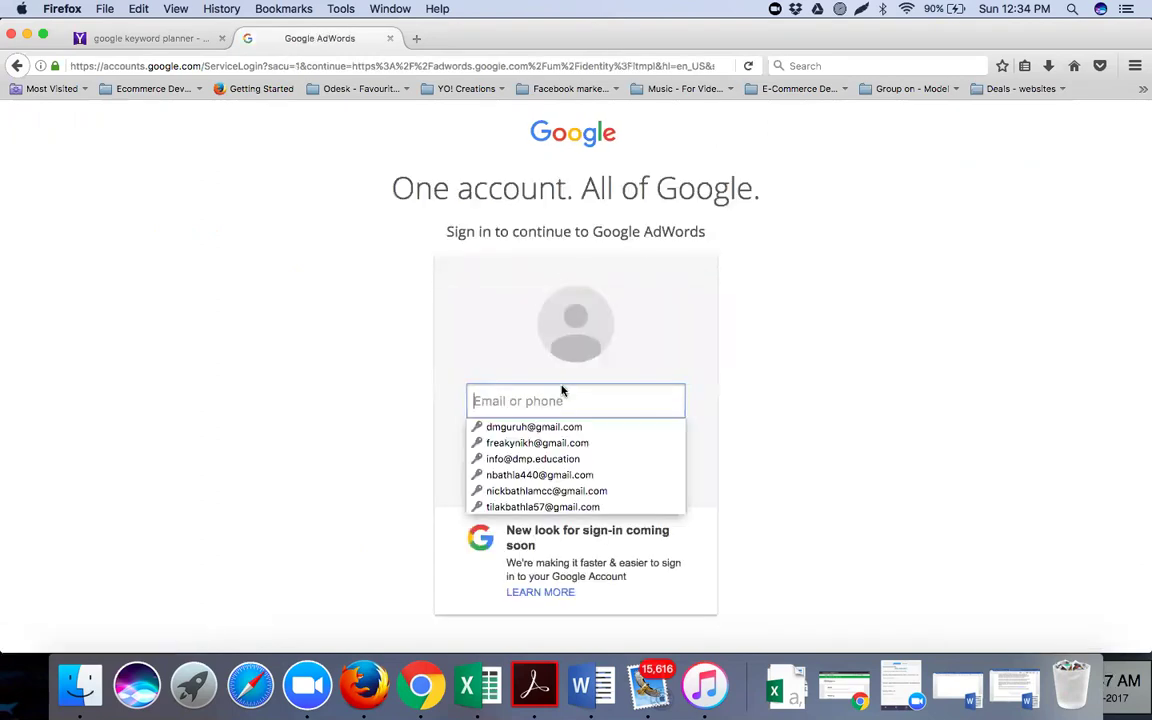
key("cmd+v")
key("cmd+a")
key("BackSpace")
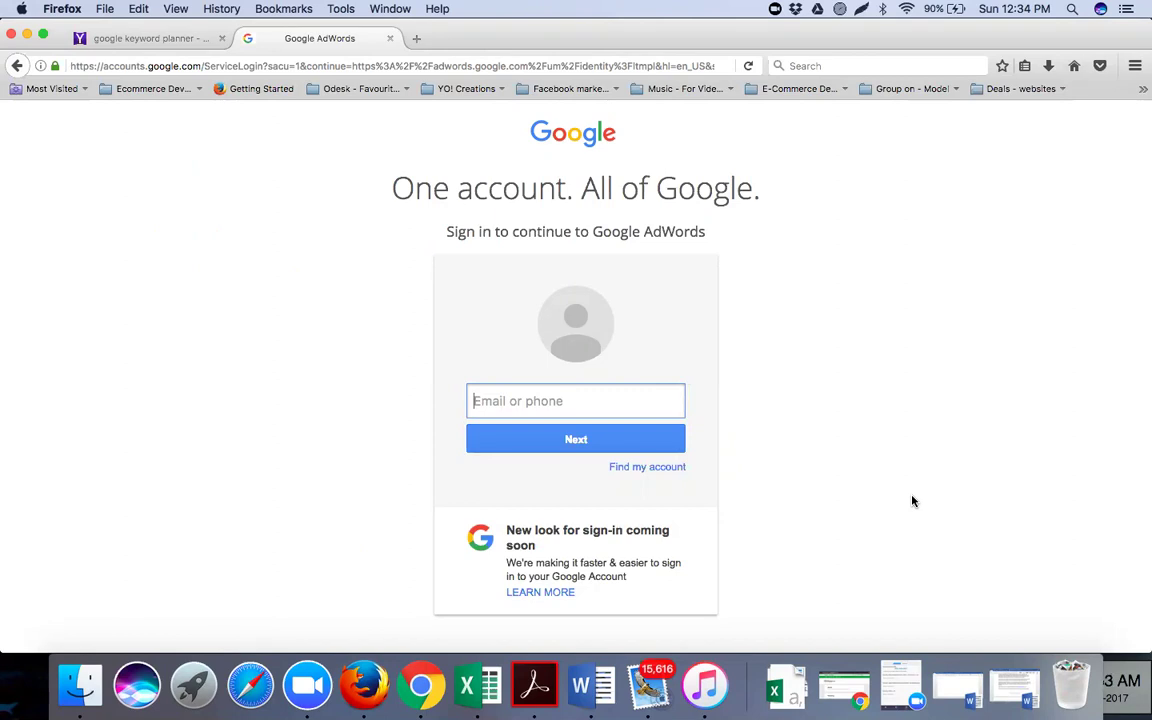
left_click(566, 403)
key("super+v")
left_click(576, 438)
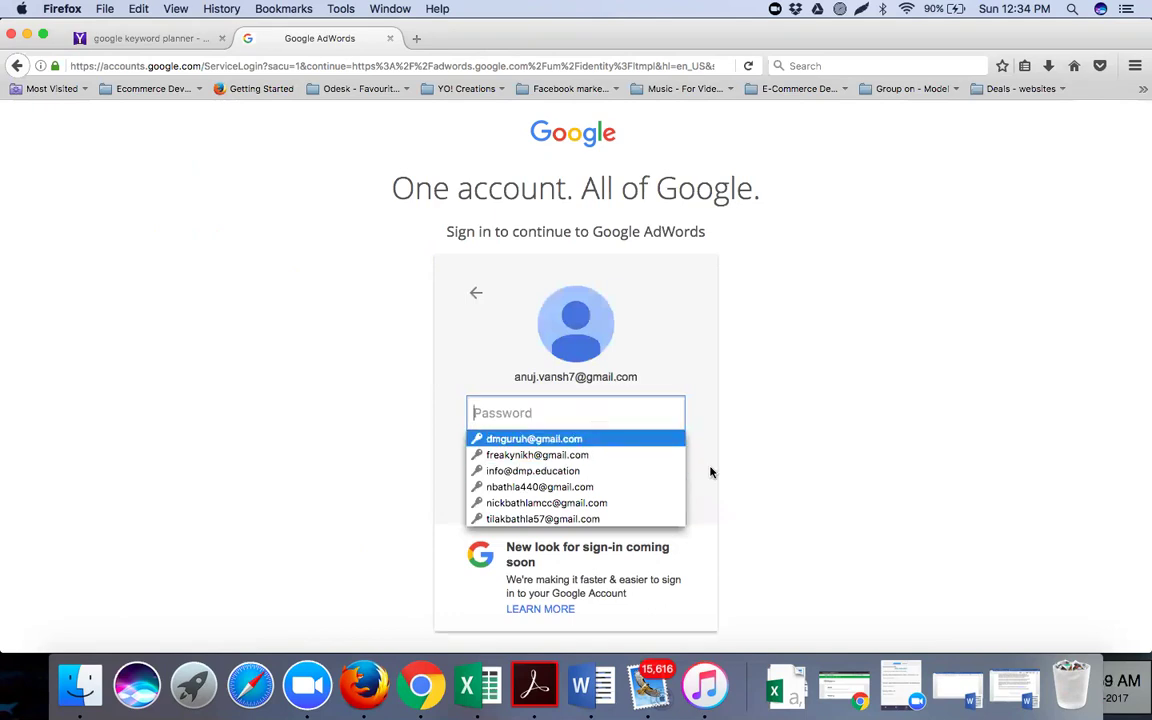
Type the account password and submit it, dismissing Firefox's save-login prompt
left_click(622, 410)
type("•••")
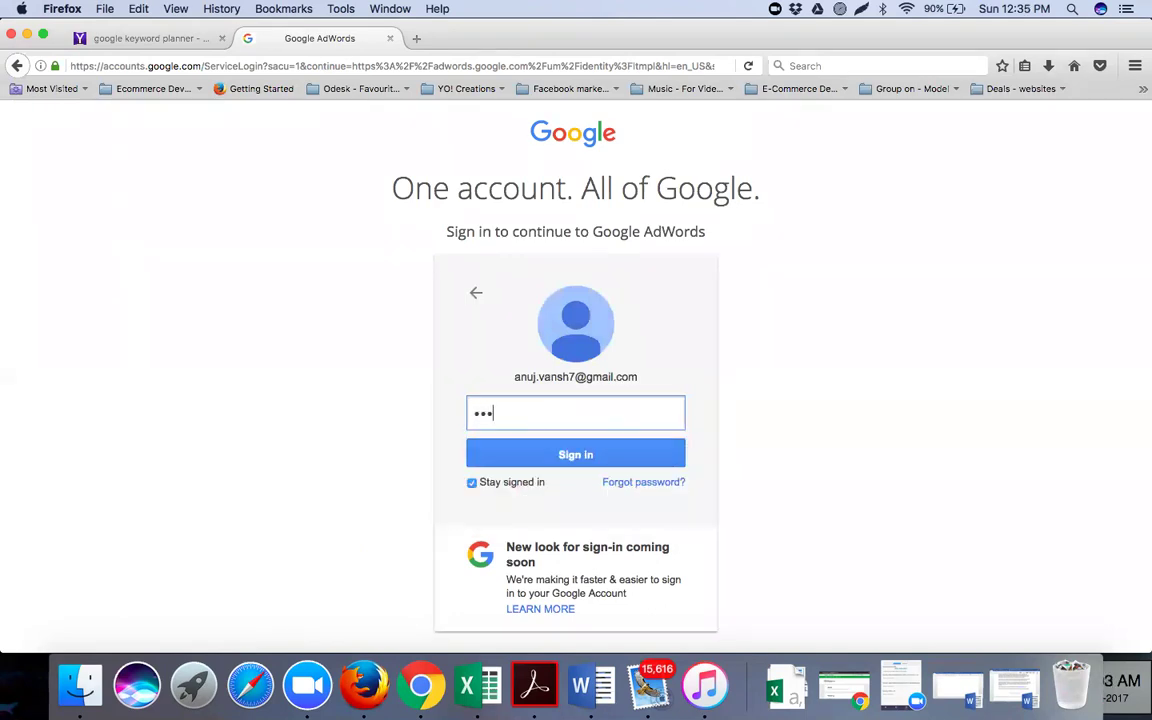
key("BackSpace")
key("BackSpace")
key("BackSpace")
type("•••••••••••••")
left_click(636, 455)
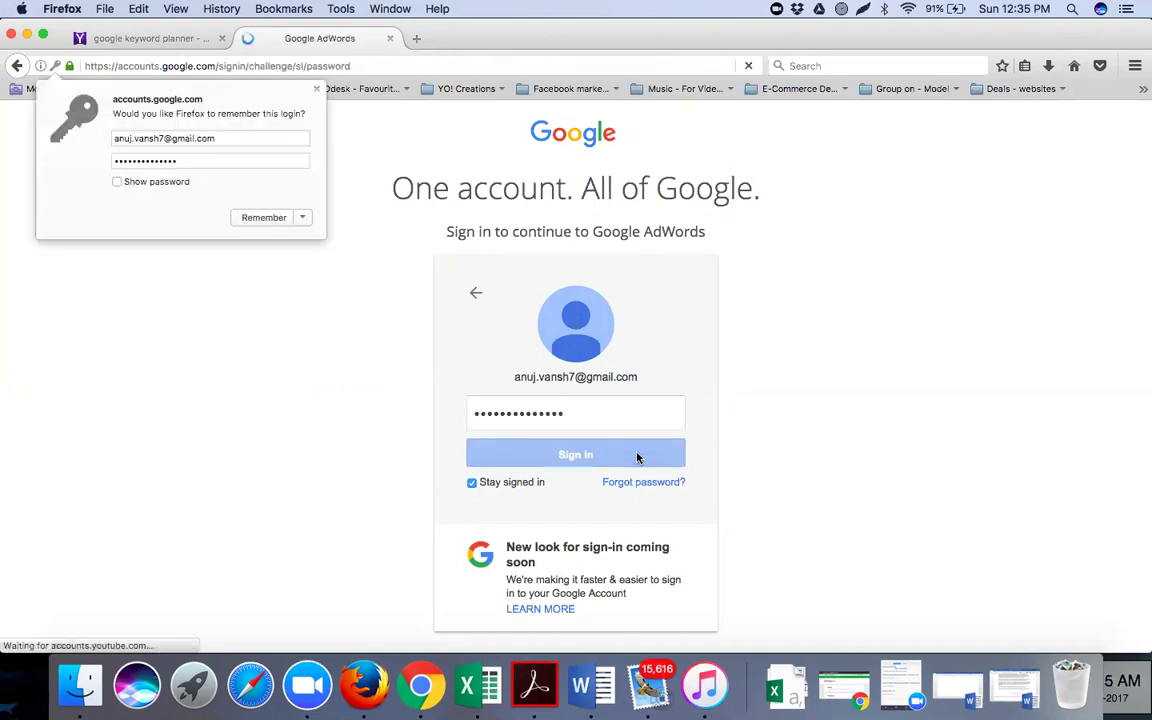
left_click(316, 92)
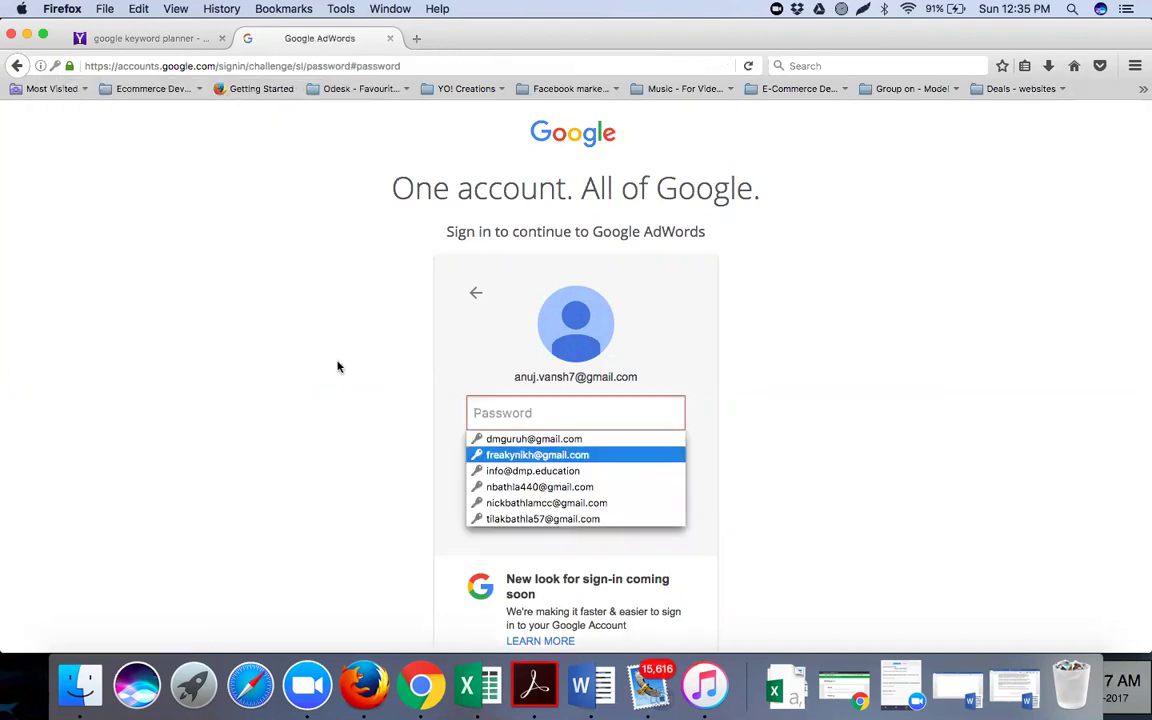
left_click(336, 372)
Retype and resubmit the password until it is accepted and the Verify it's you options appear
left_click(530, 424)
type("•••••••••")
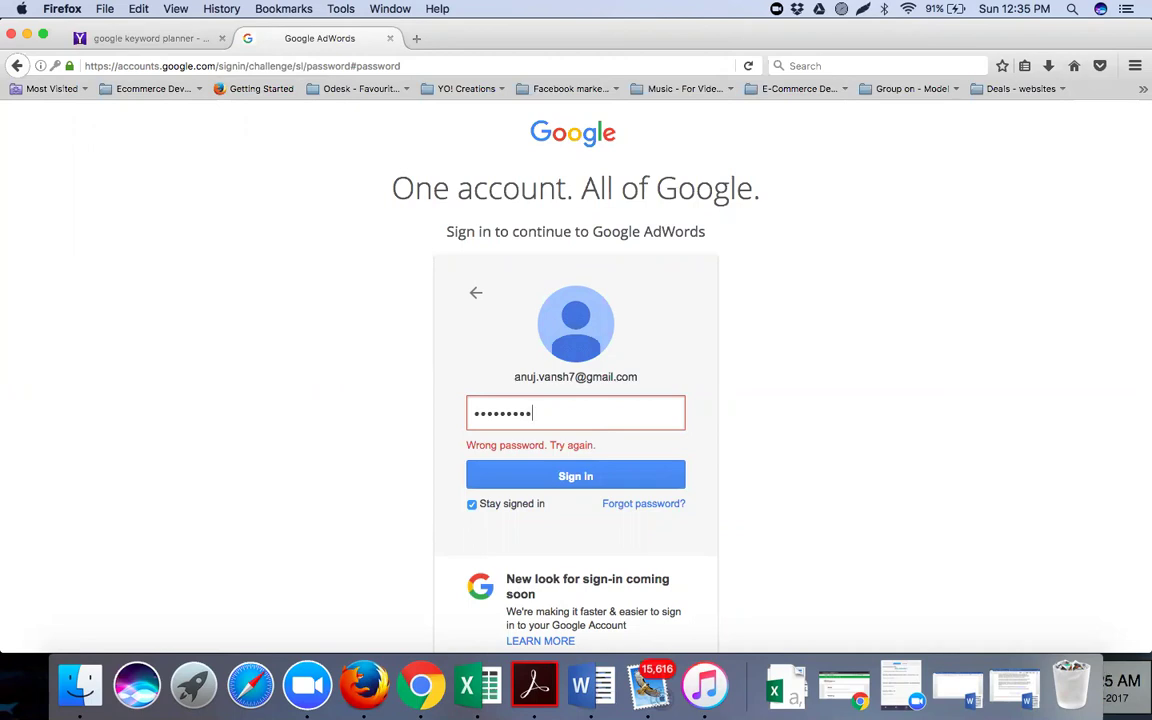
type("••••")
left_click(519, 478)
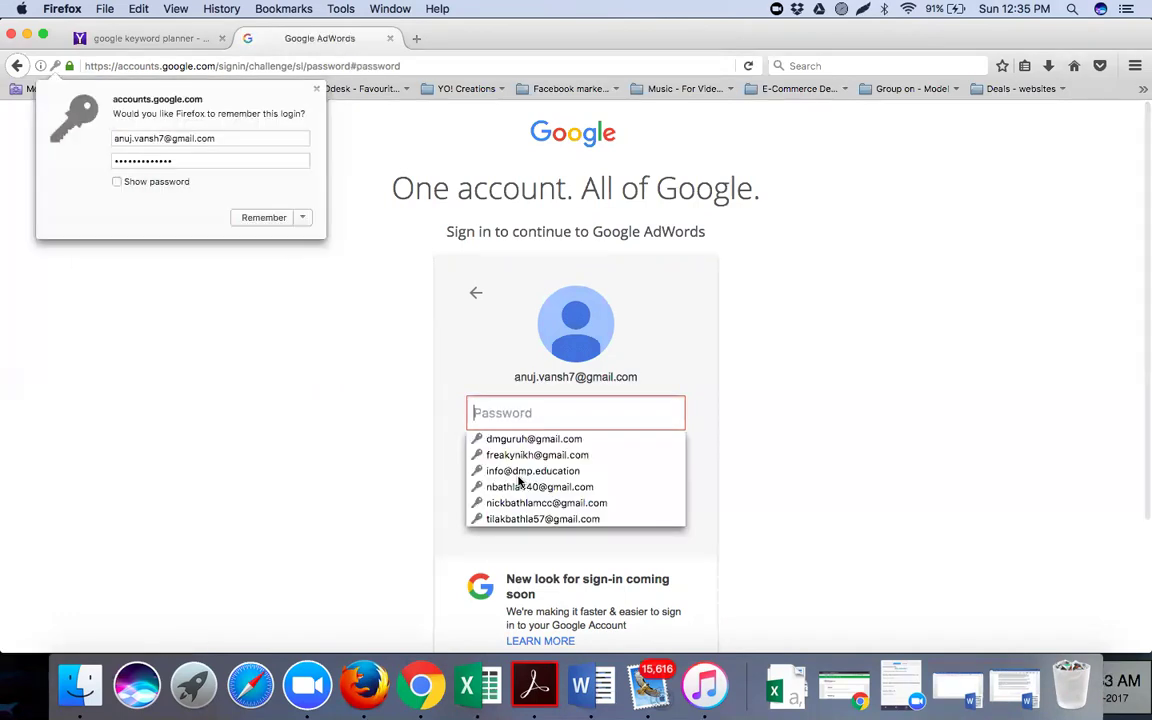
left_click(334, 447)
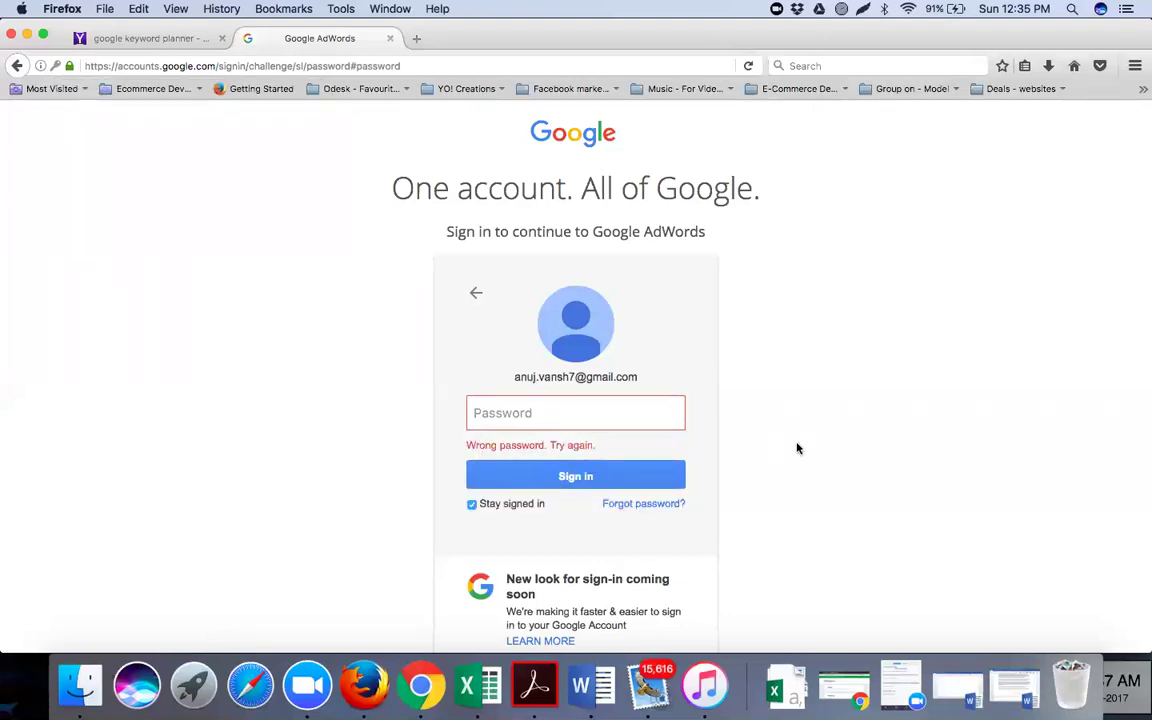
left_click(603, 418)
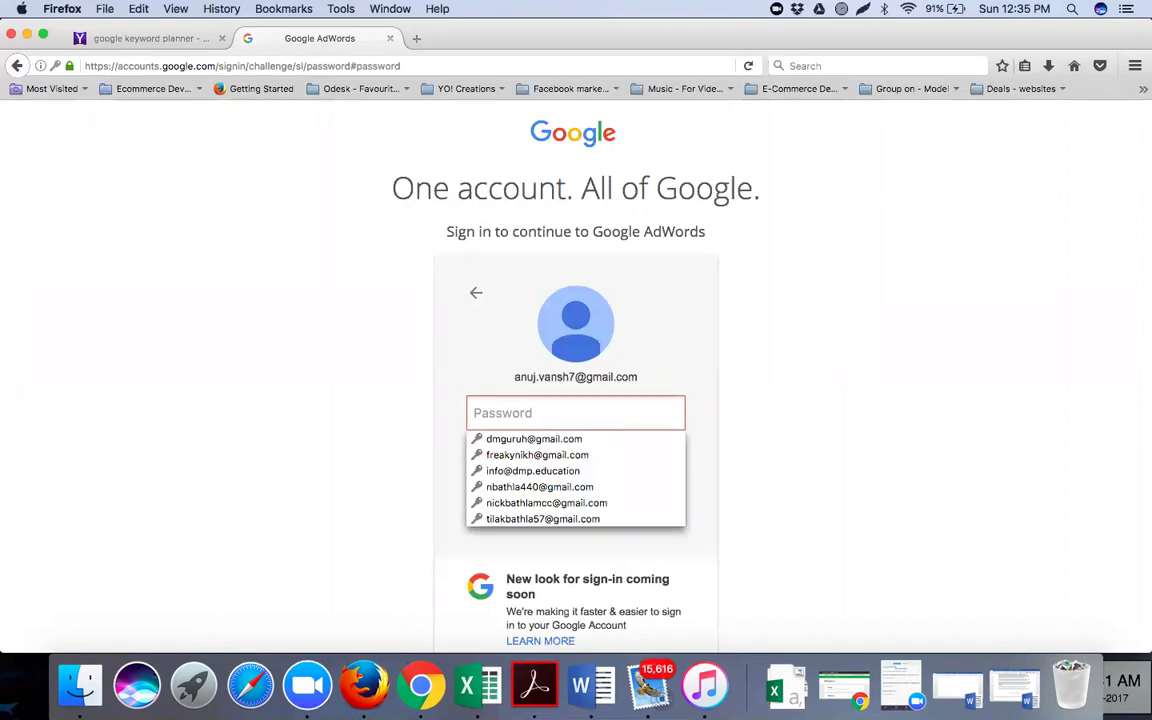
type("*********")
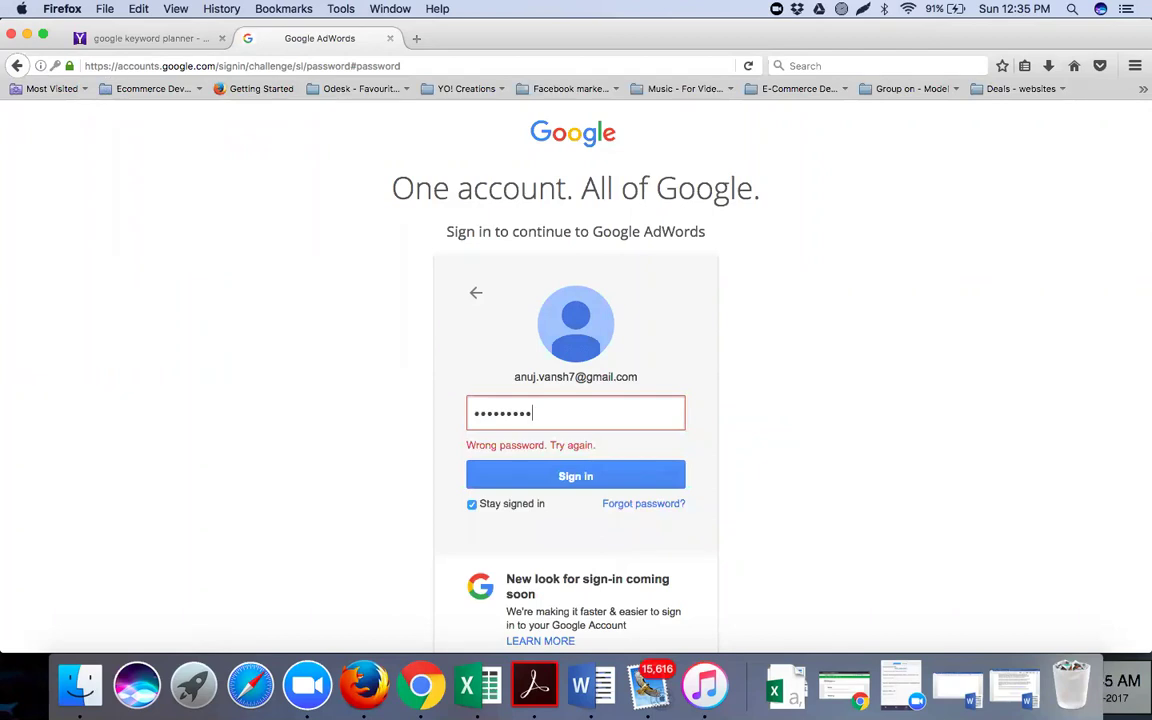
type("****")
key("BackSpace")
key("BackSpace")
key("BackSpace")
key("BackSpace")
key("BackSpace")
key("BackSpace")
key("BackSpace")
key("BackSpace")
key("BackSpace")
key("BackSpace")
key("BackSpace")
key("BackSpace")
key("BackSpace")
type("*************")
left_click(603, 474)
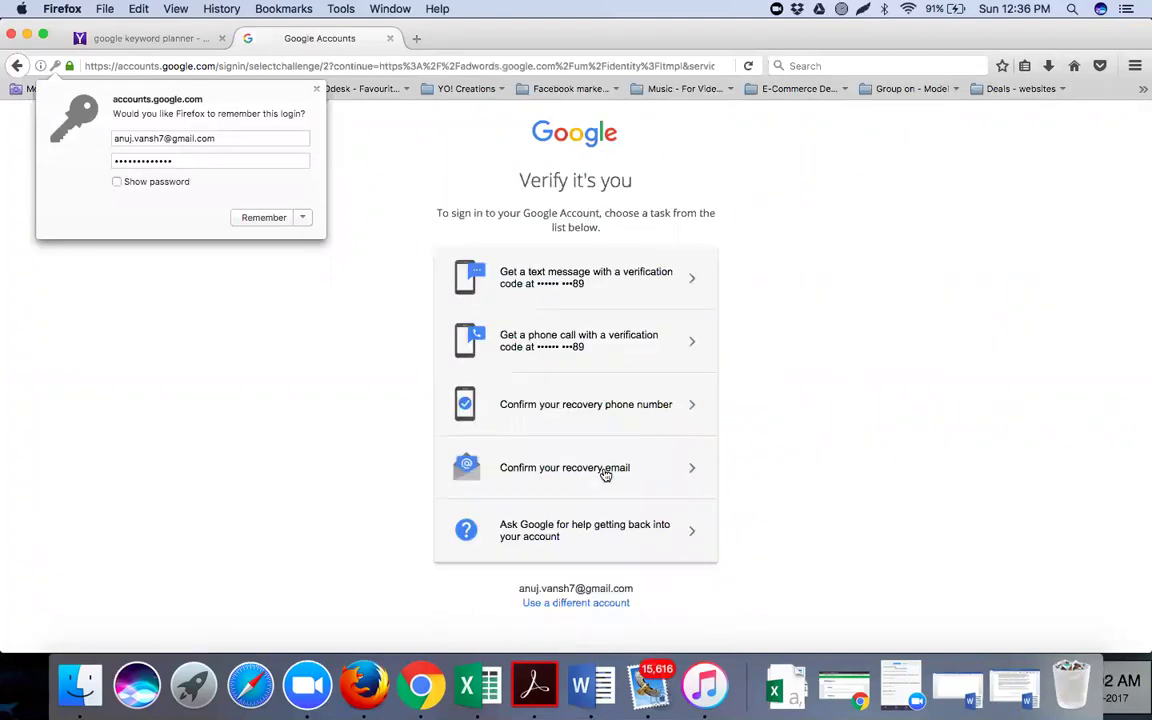
Dismiss Firefox's save-login prompt and choose 'Confirm your recovery email' for verification
left_click(317, 90)
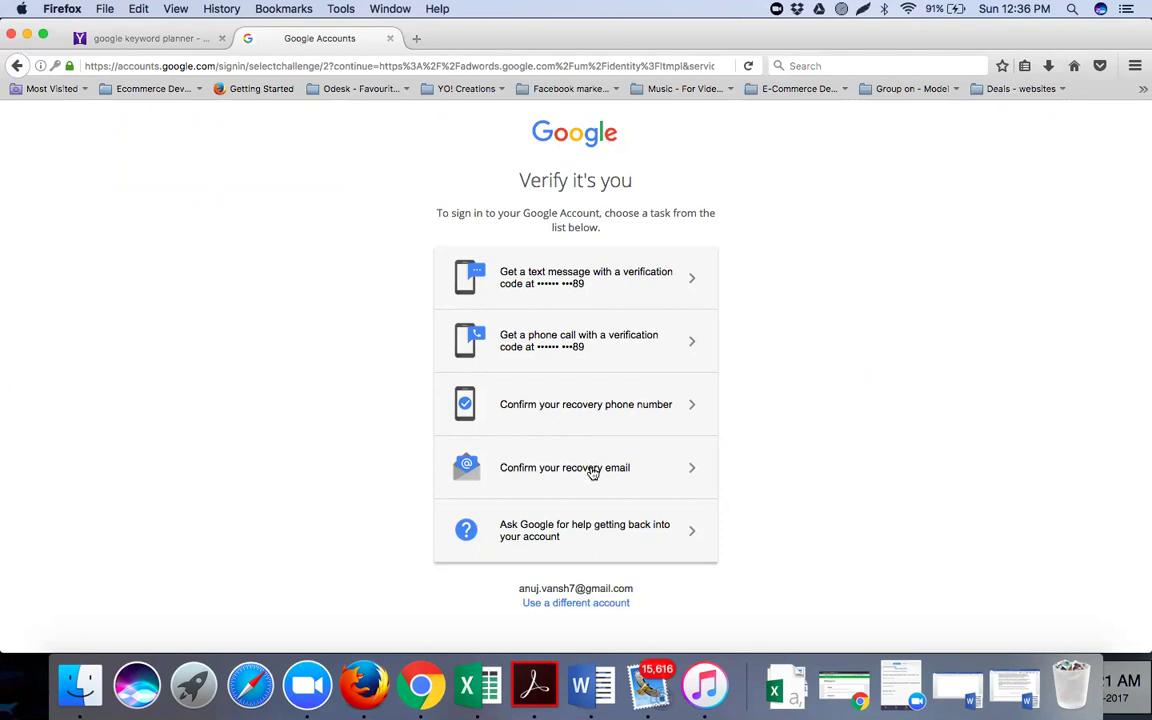
left_click(578, 466)
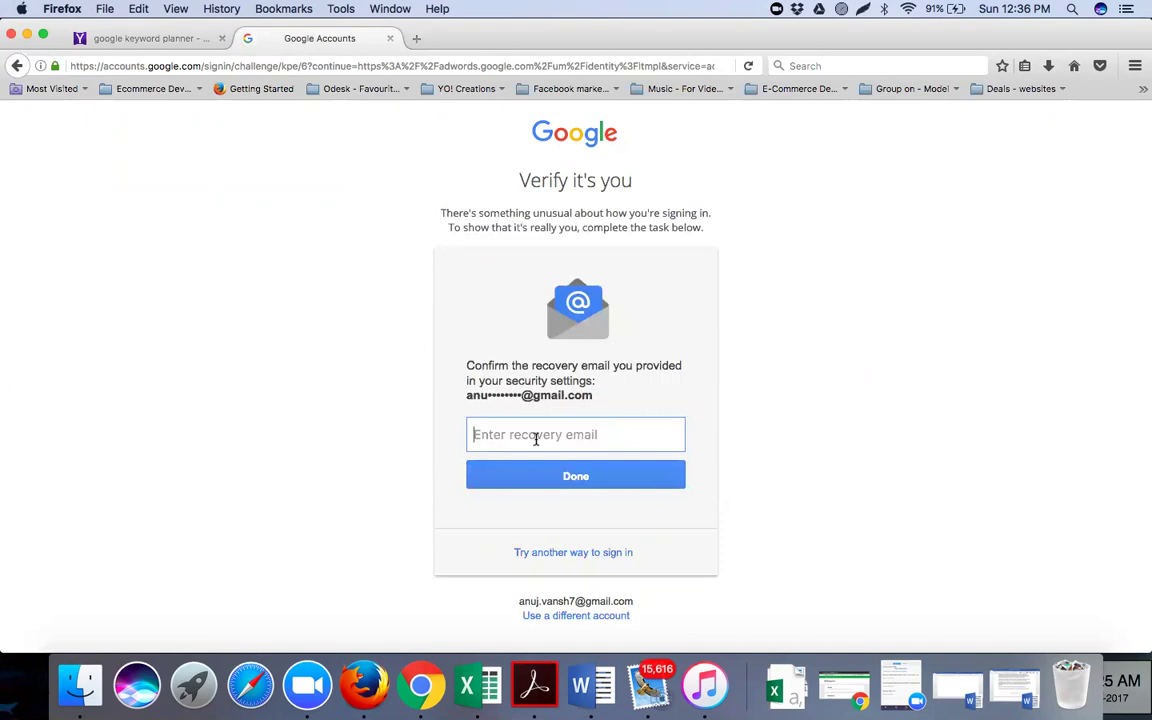
Enter the account's recovery e-mail address and submit it to finish verification
left_click(536, 437)
left_click(738, 431)
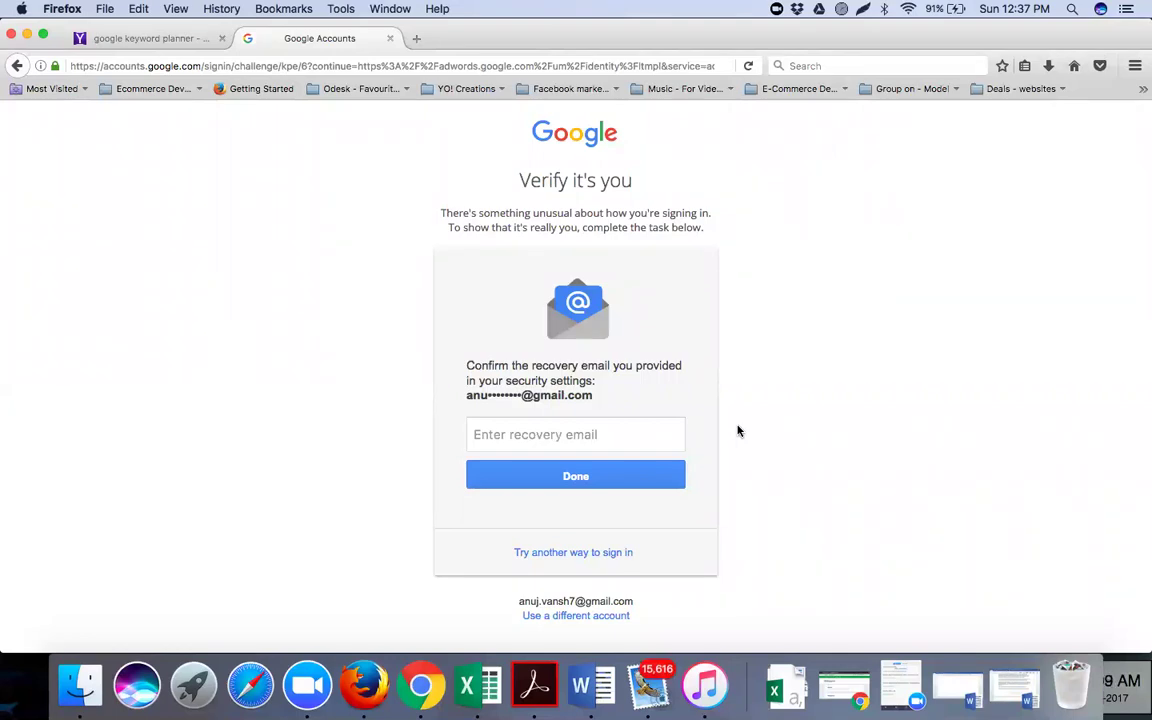
left_click(630, 431)
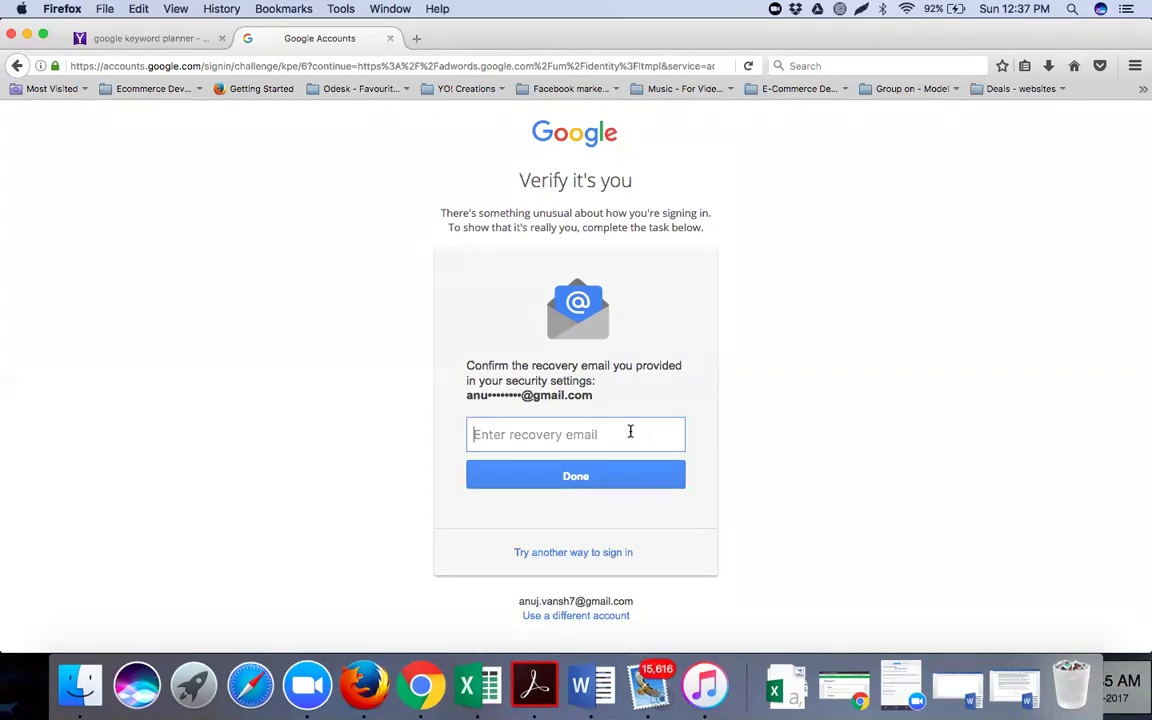
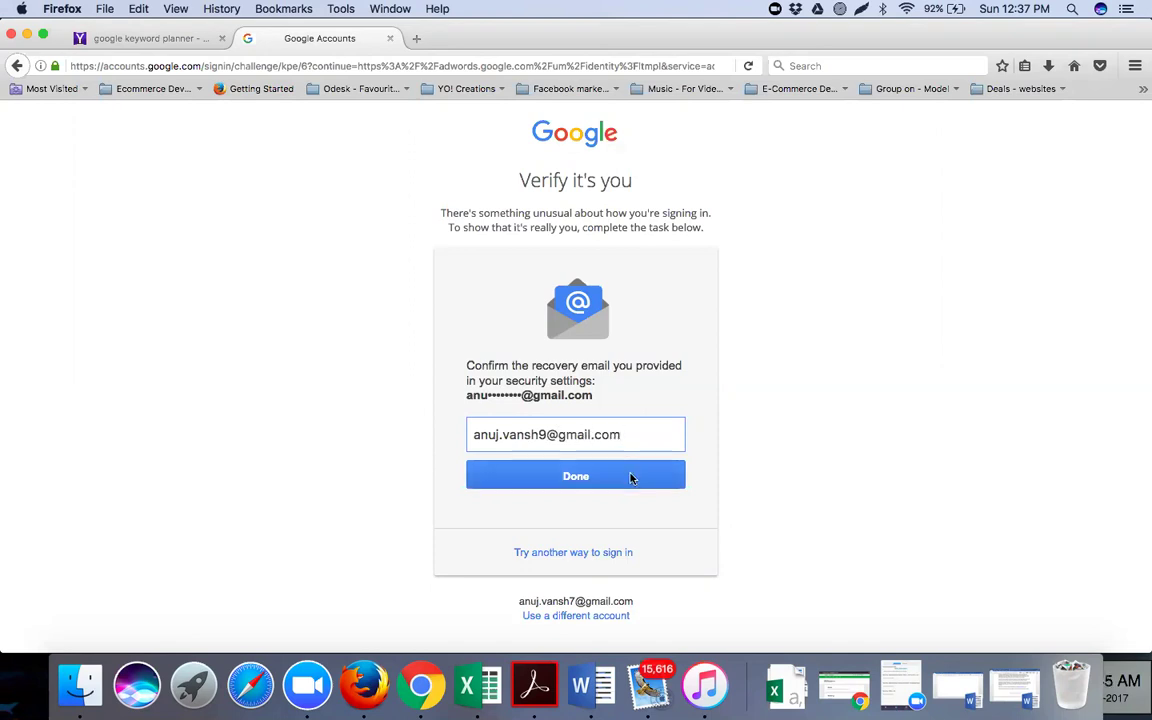
left_click(630, 477)
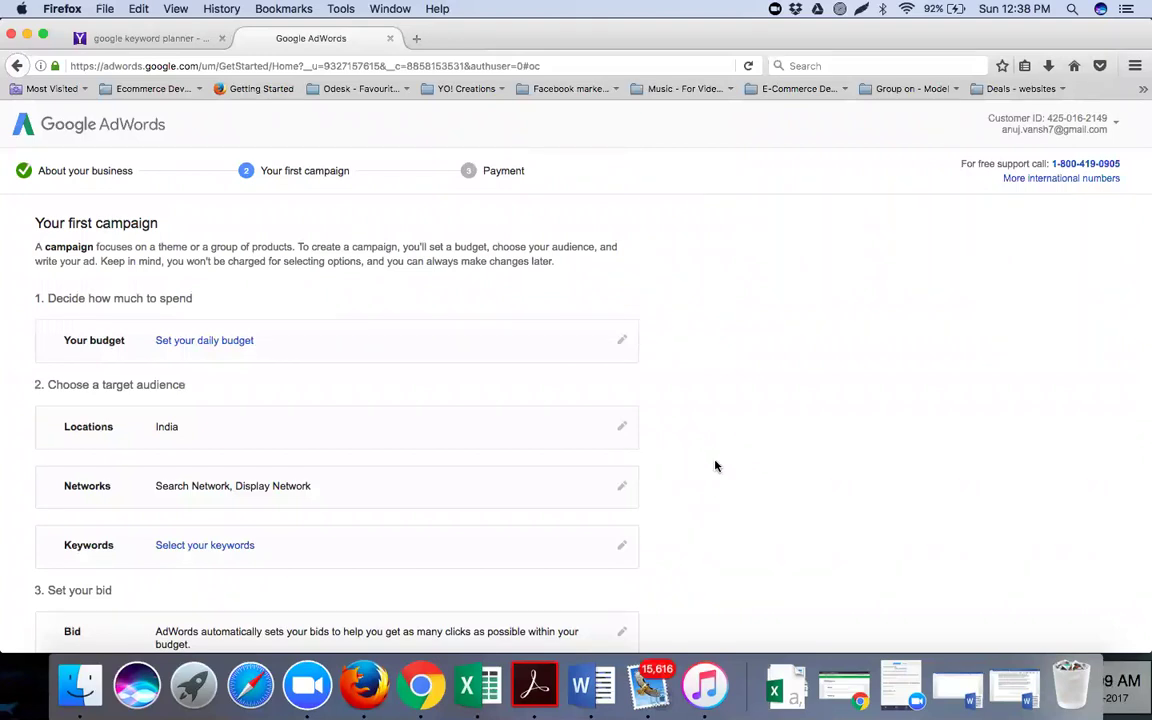
scroll(715, 466, "down", 5)
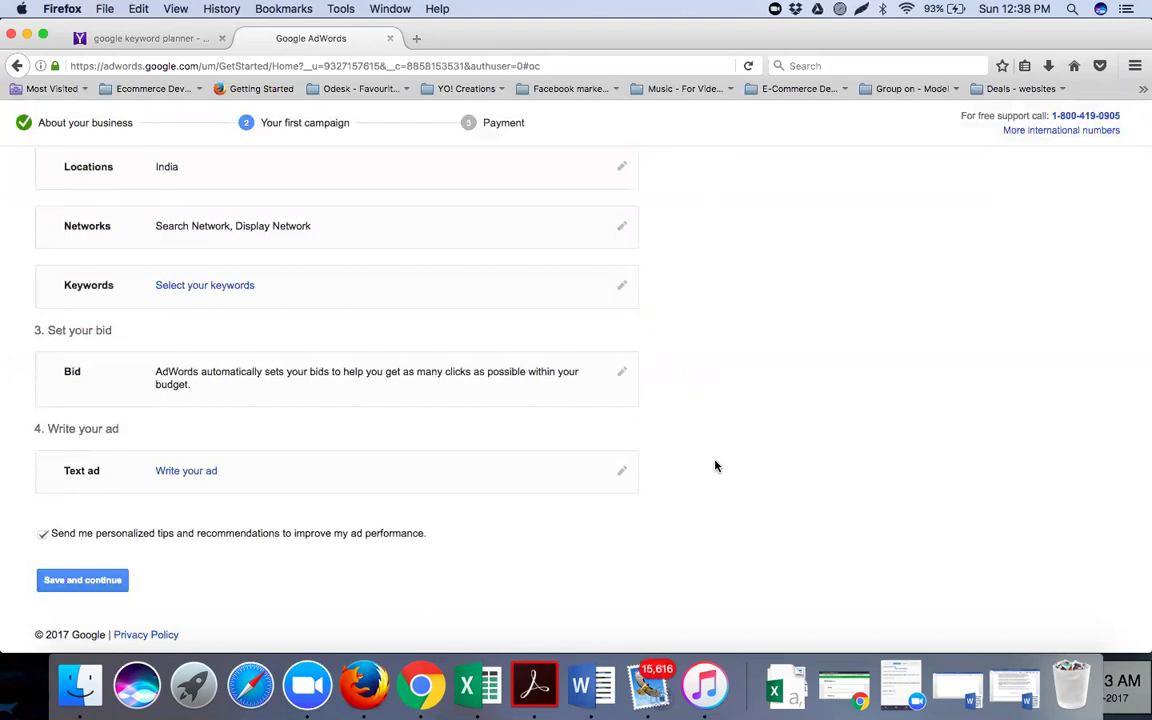
scroll(715, 466, "up", 5)
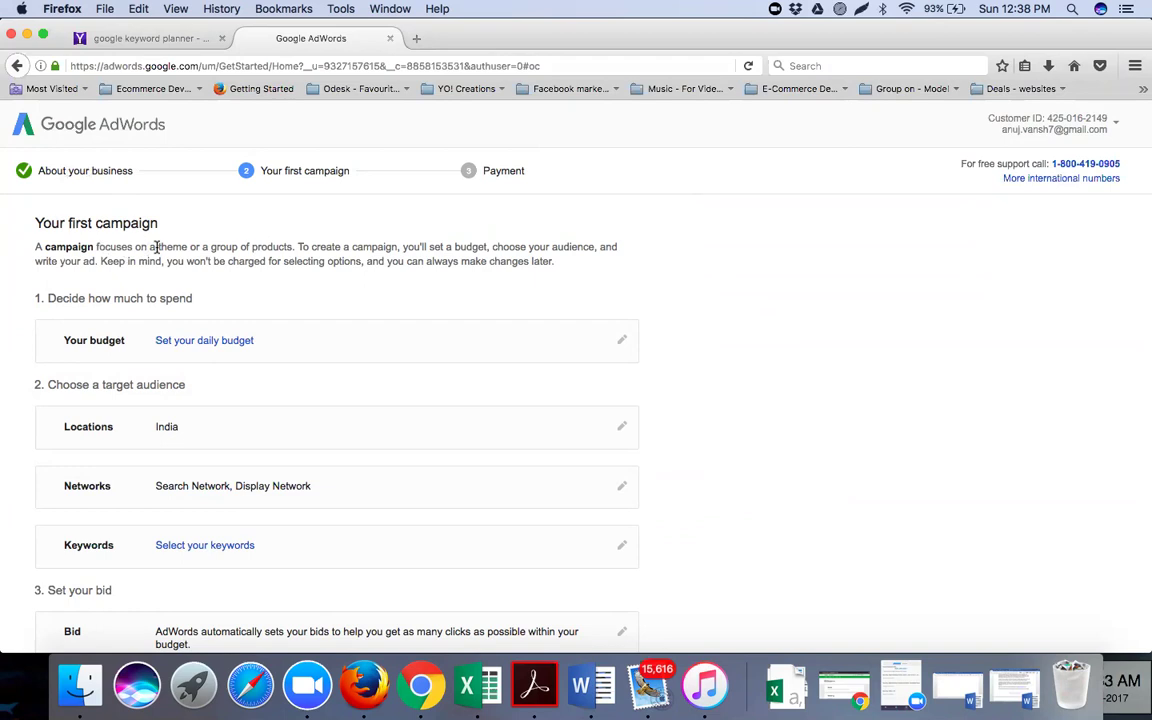
scroll(262, 232, "down", 2)
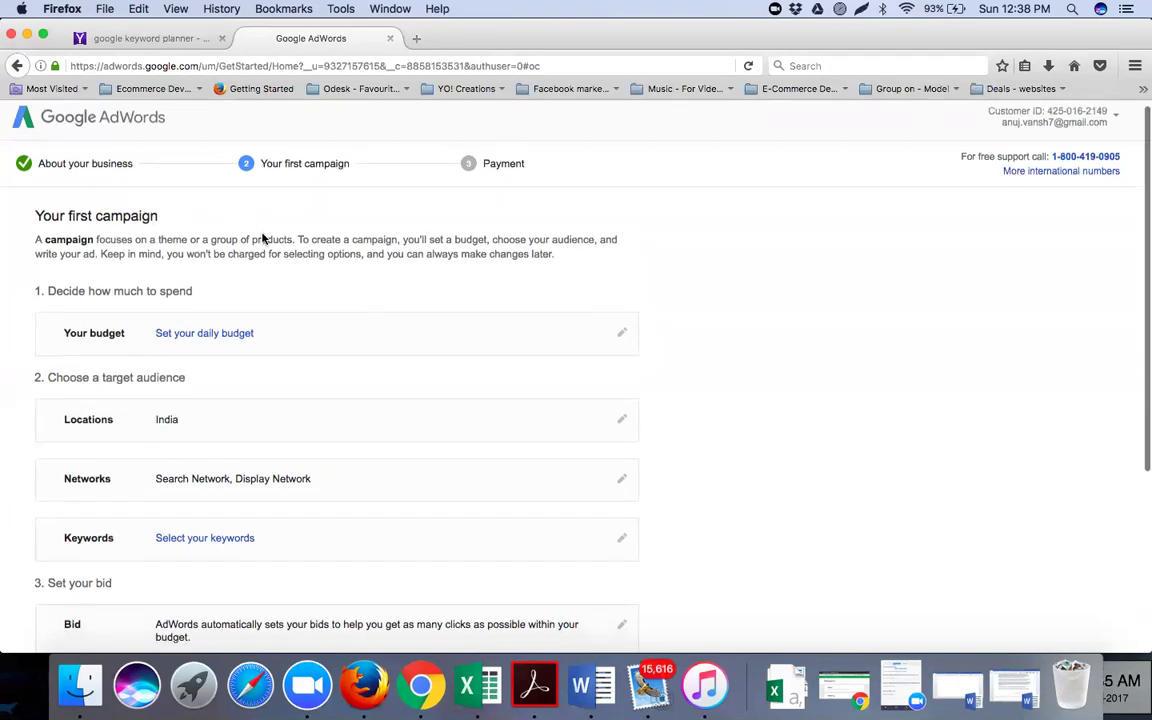
scroll(262, 232, "up", 2)
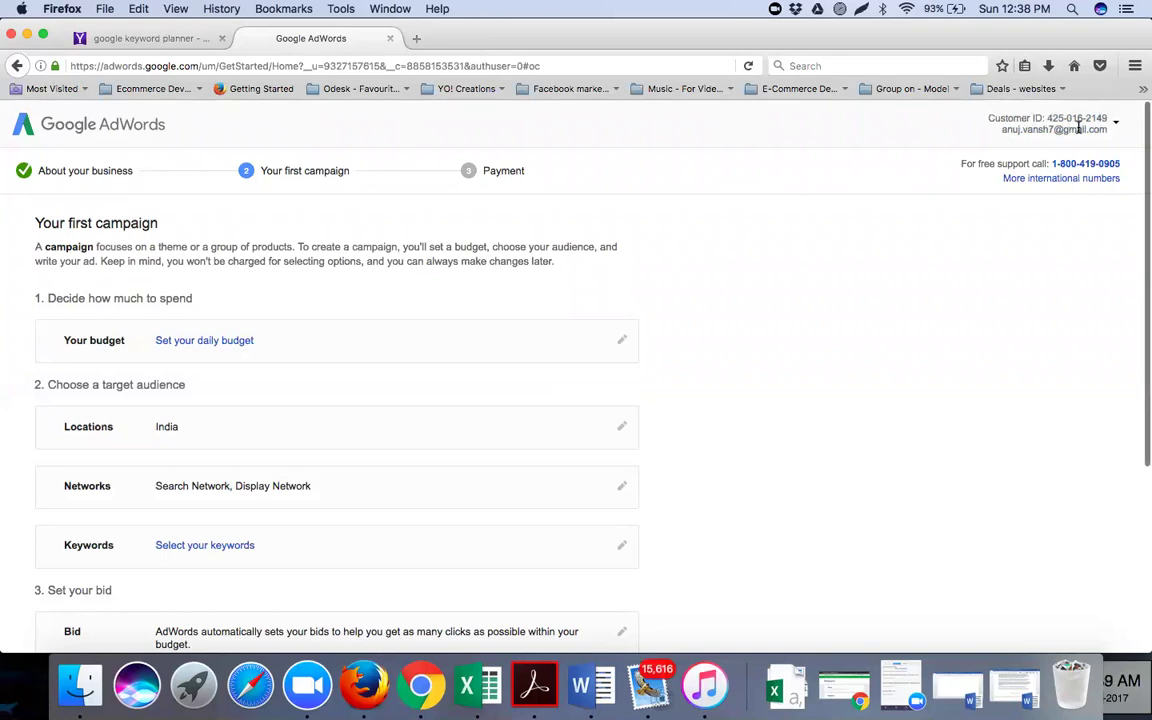
scroll(262, 314, "down", 5)
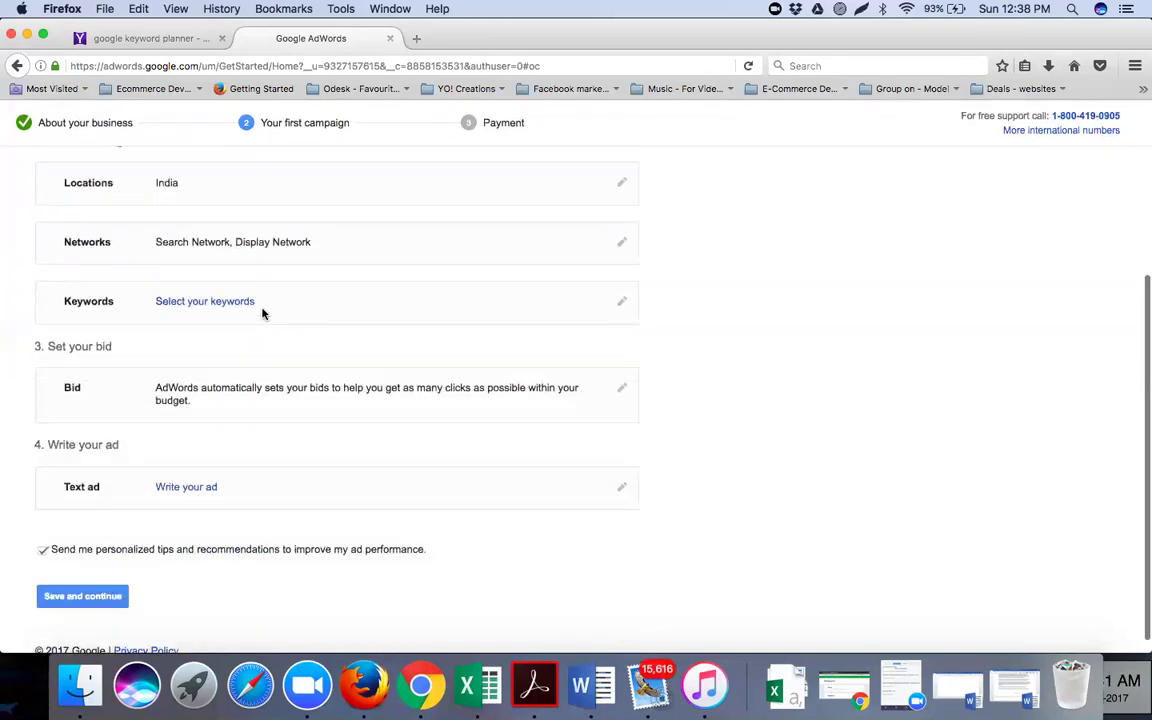
scroll(262, 314, "up", 3)
scroll(262, 314, "up", 3)
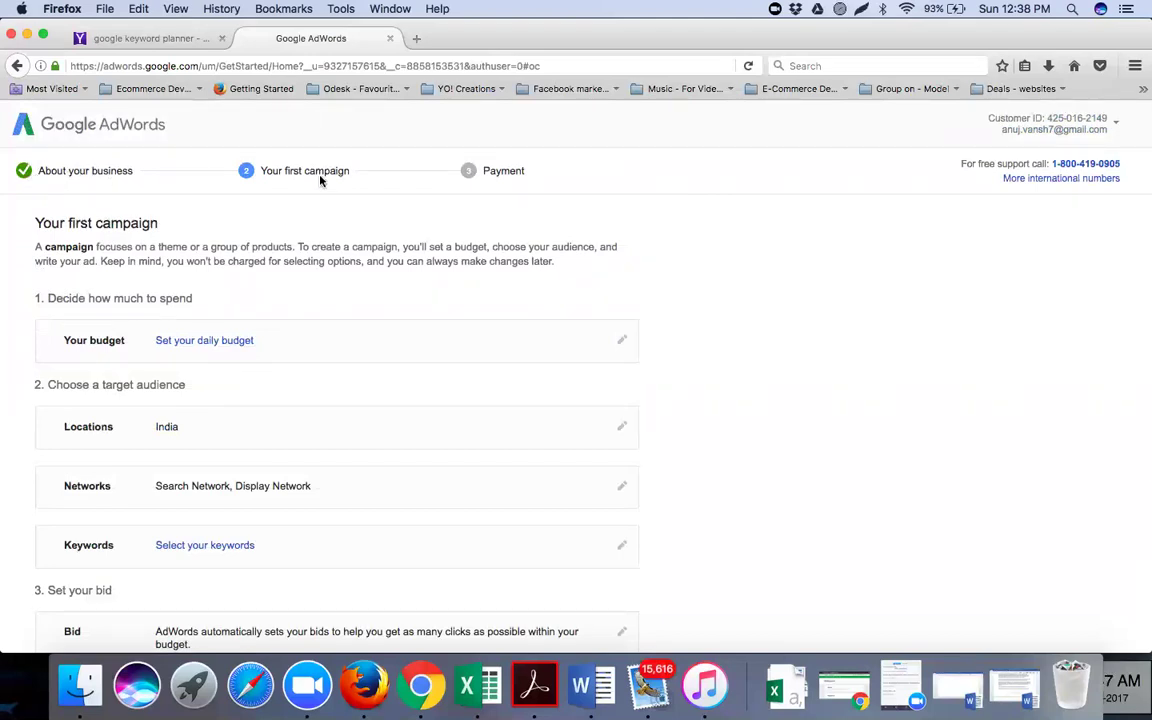
left_click(1109, 127)
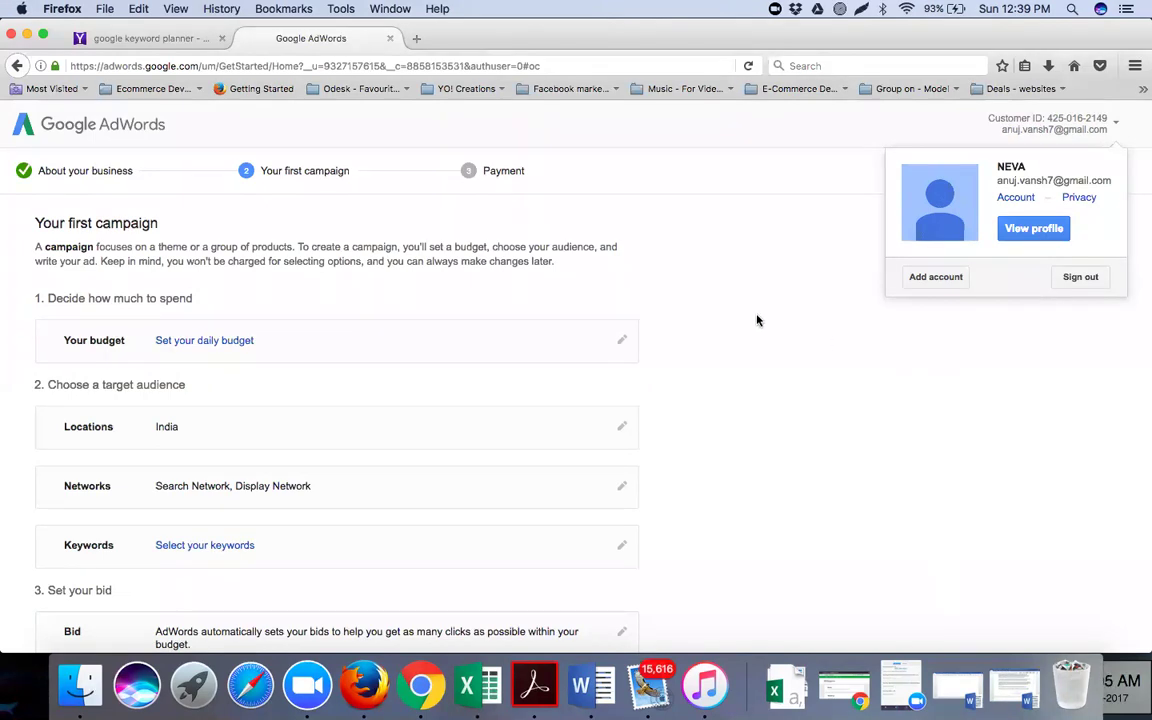
scroll(700, 311, "down", 5)
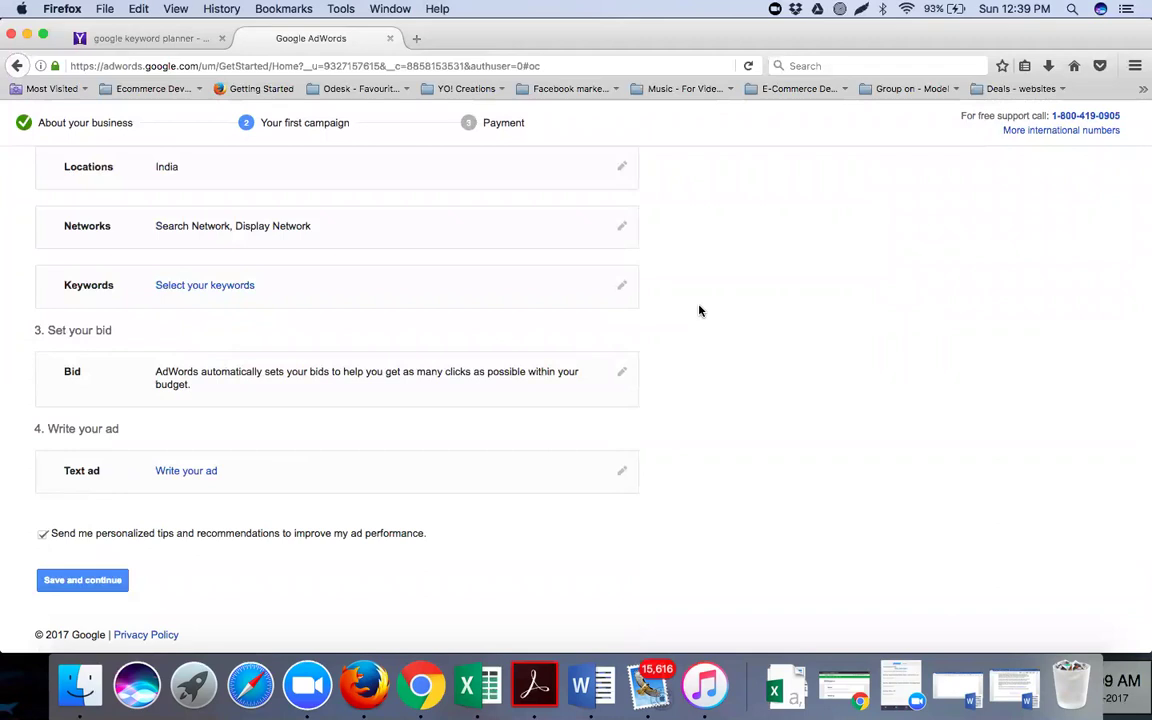
scroll(700, 311, "up", 5)
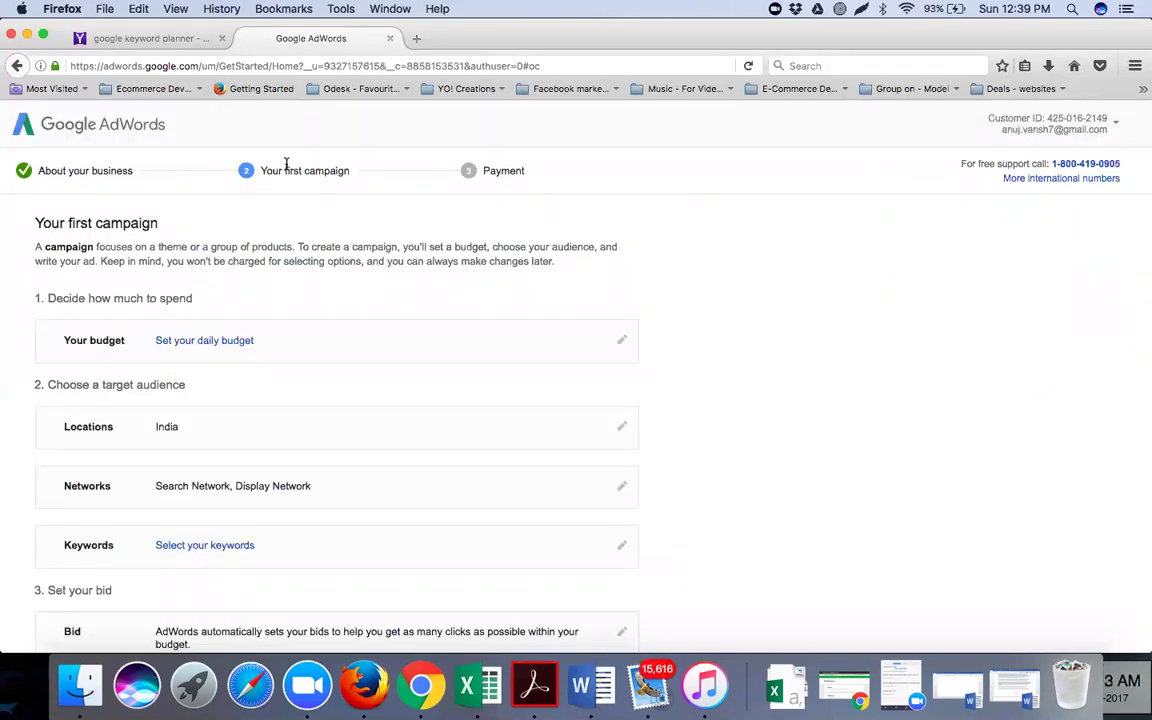
scroll(284, 338, "down", 1)
scroll(284, 338, "down", 5)
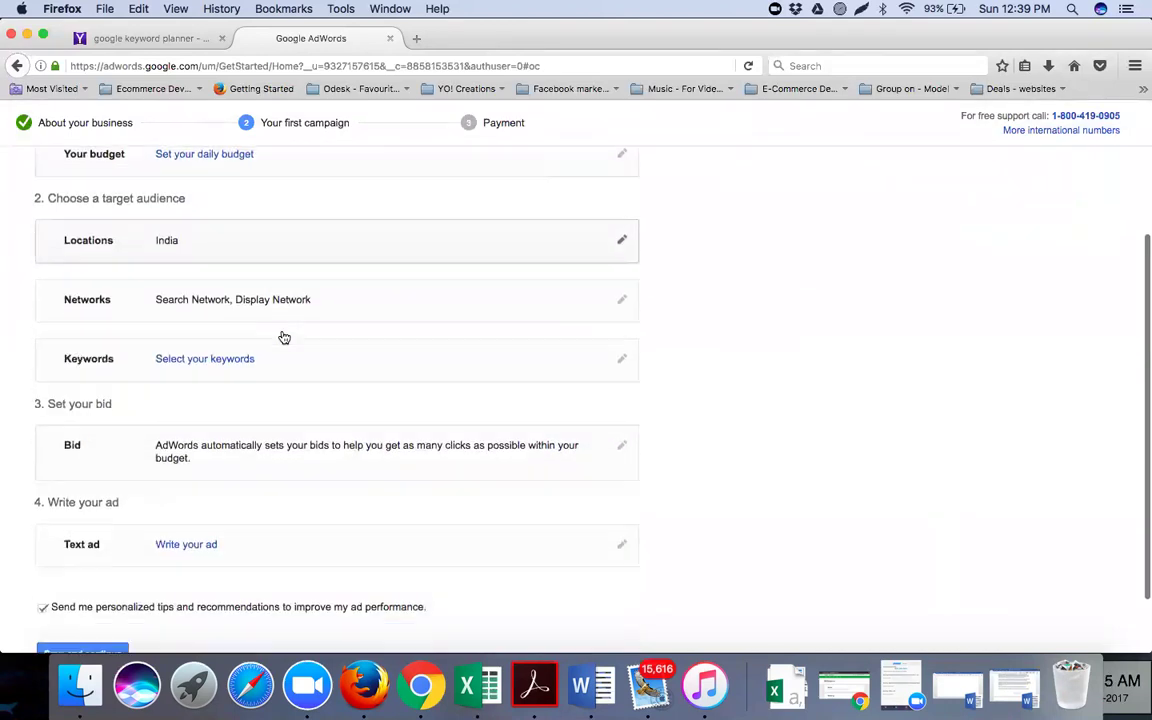
scroll(278, 394, "up", 4)
scroll(278, 394, "up", 1)
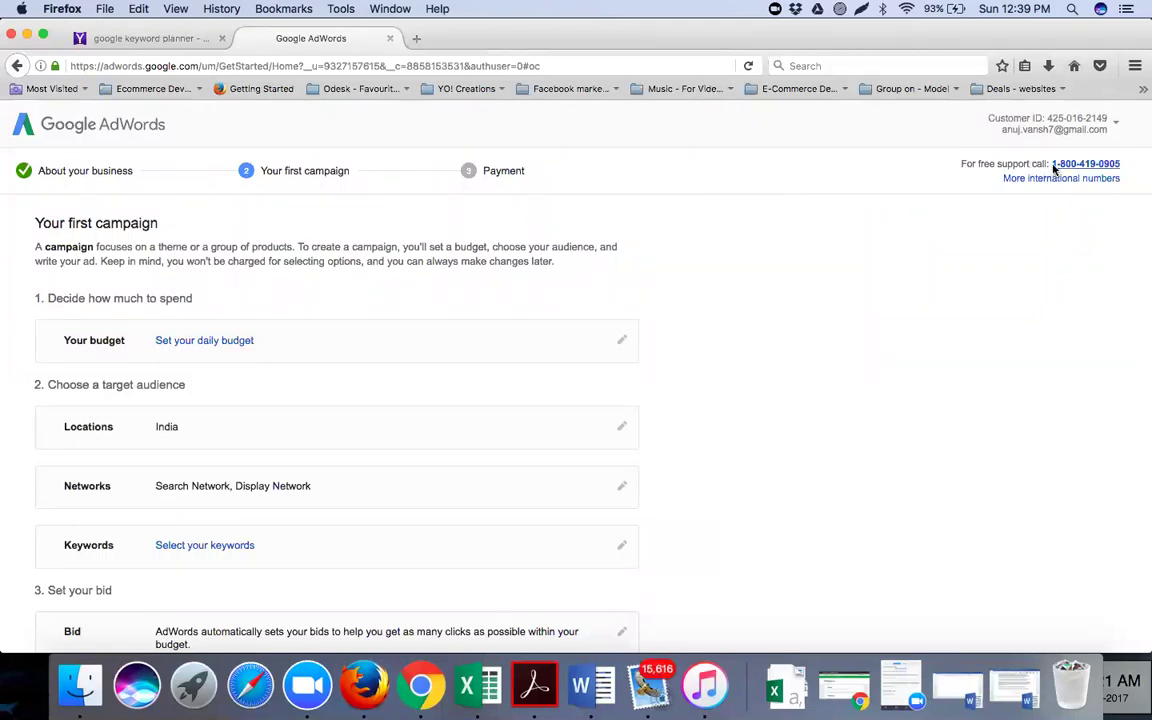
Sign out of the Google account from the account menu and clear the password field
left_click(1099, 132)
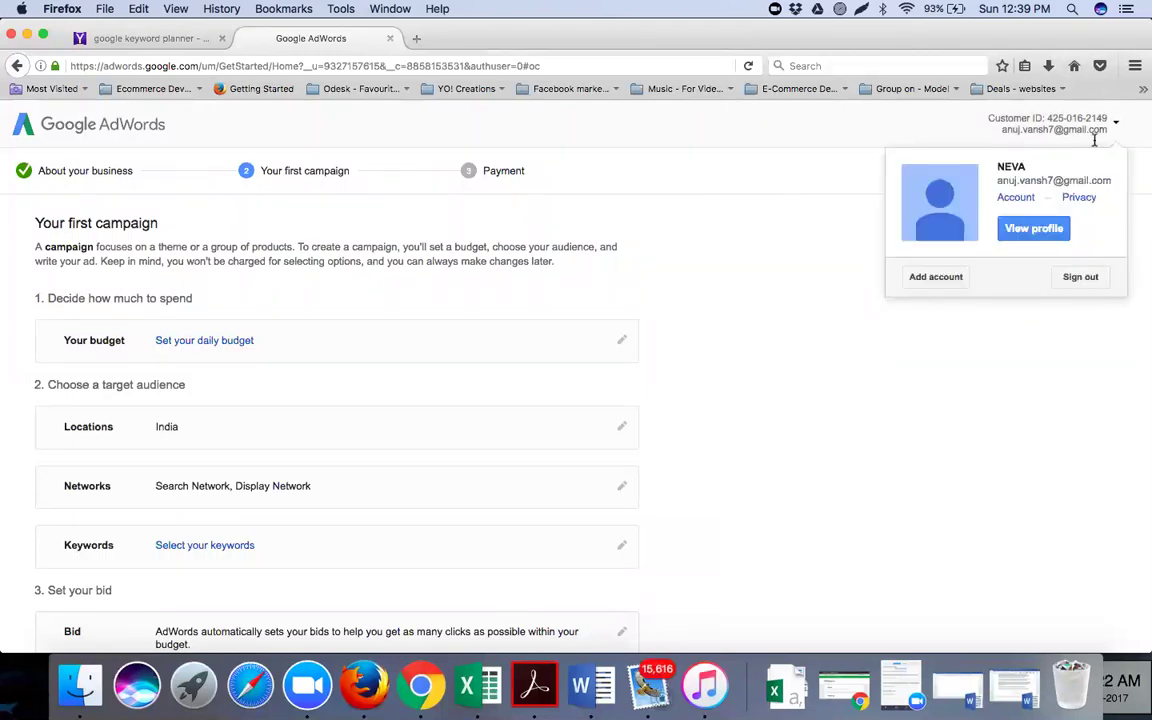
left_click(1078, 277)
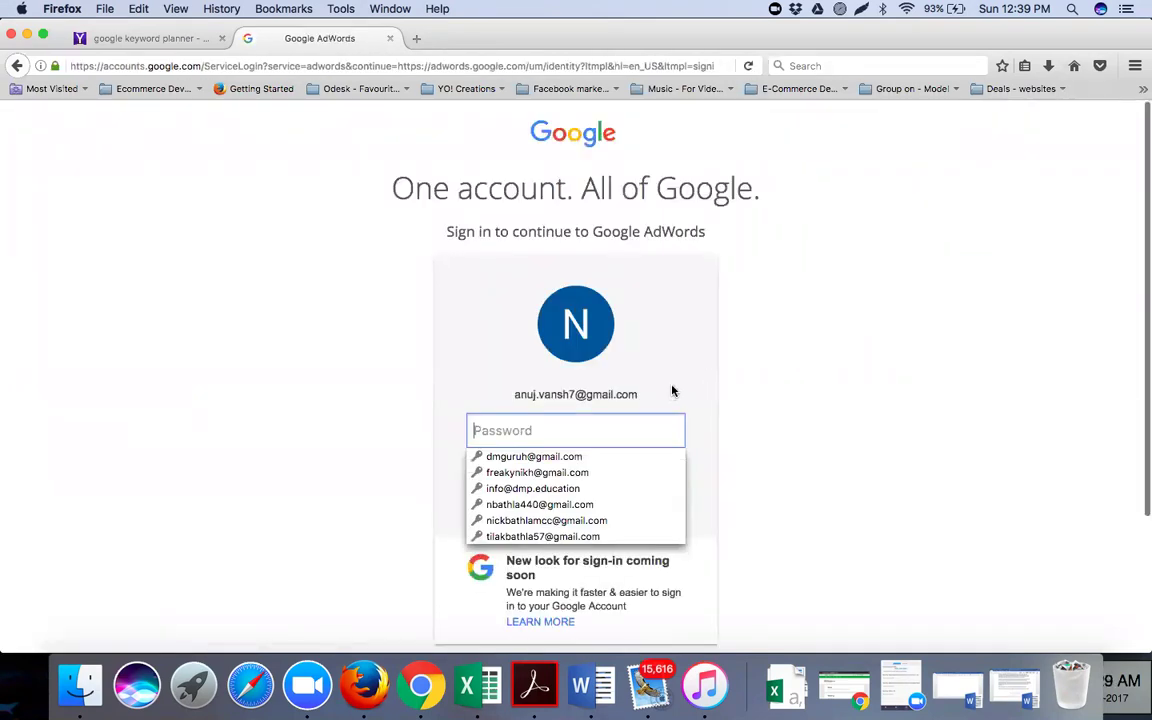
type("••••••••")
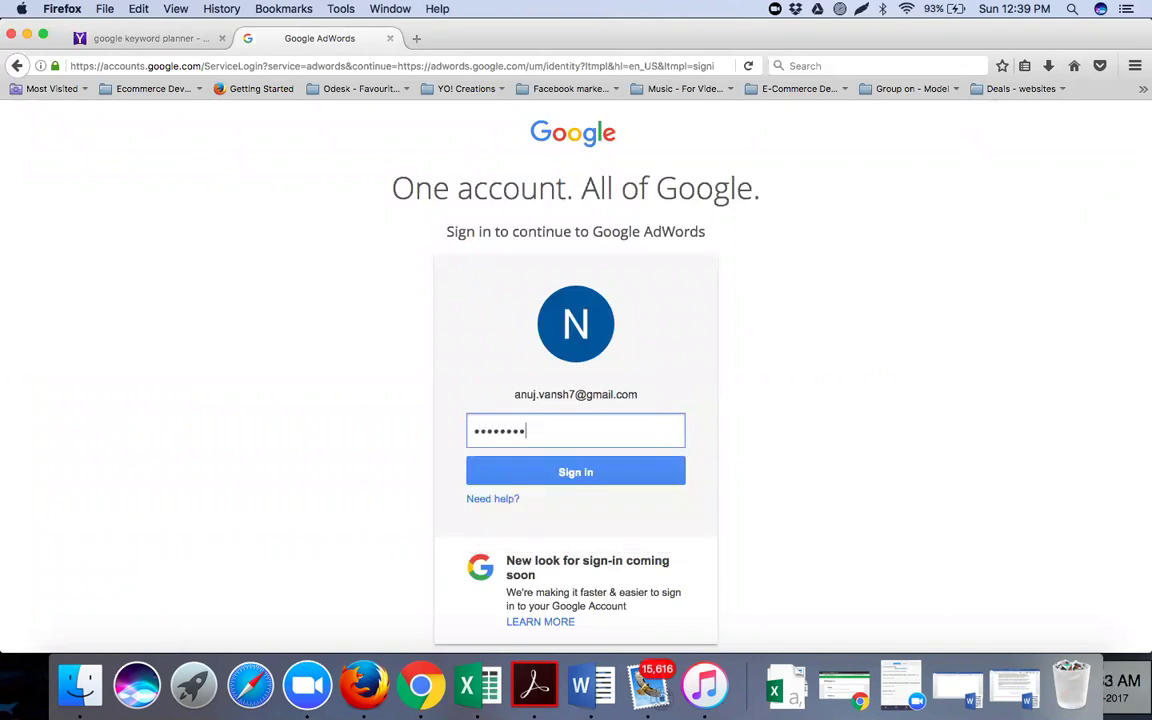
key("BackSpace")
key("BackSpace")
key("BackSpace")
key("BackSpace")
key("BackSpace")
key("BackSpace")
key("BackSpace")
key("BackSpace")
Choose a different account and remove the saved account from the chooser
scroll(640, 455, "down", 2)
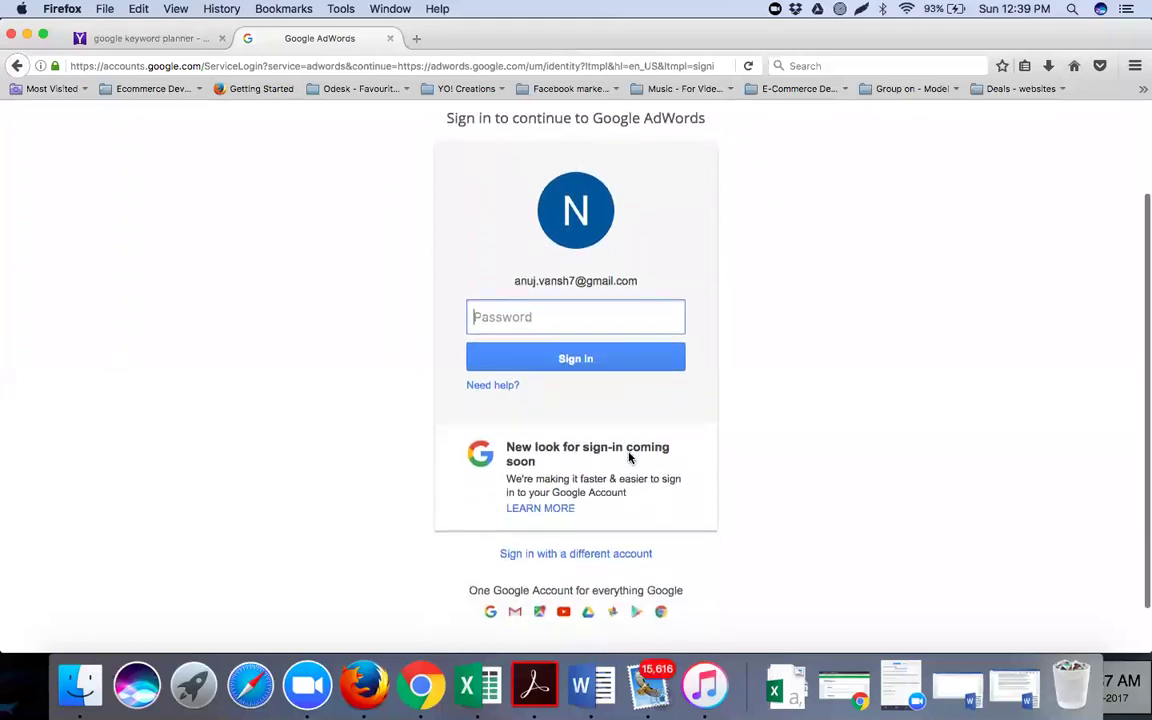
left_click(600, 558)
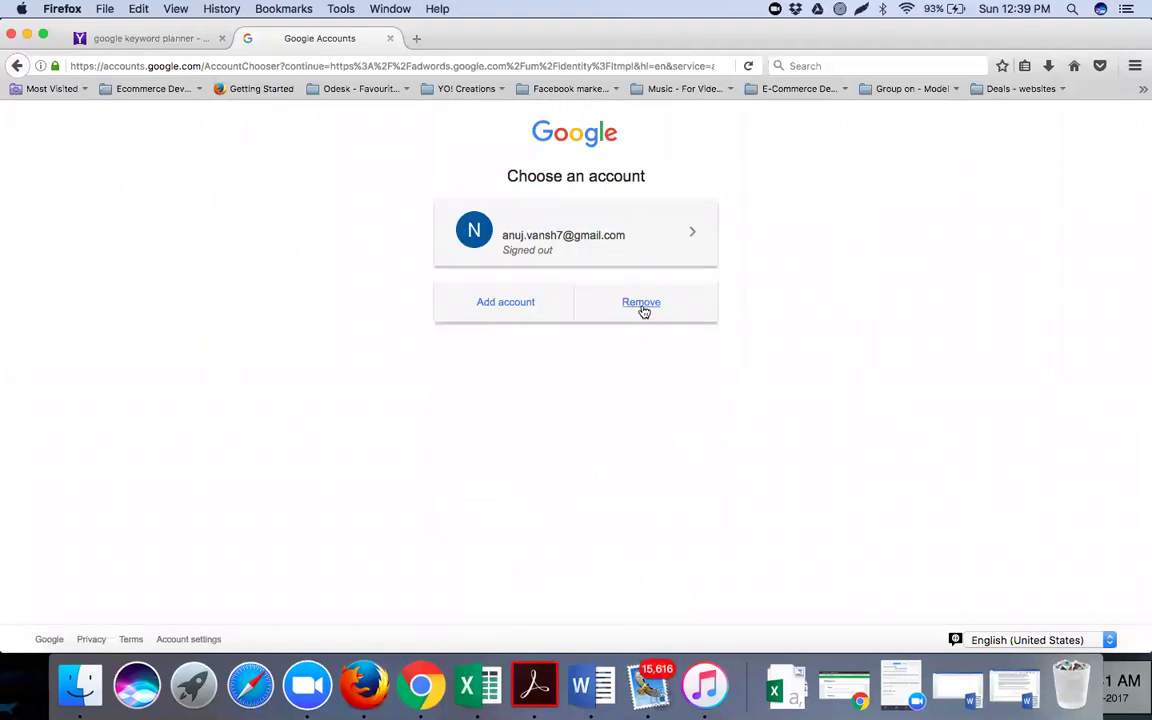
left_click(644, 310)
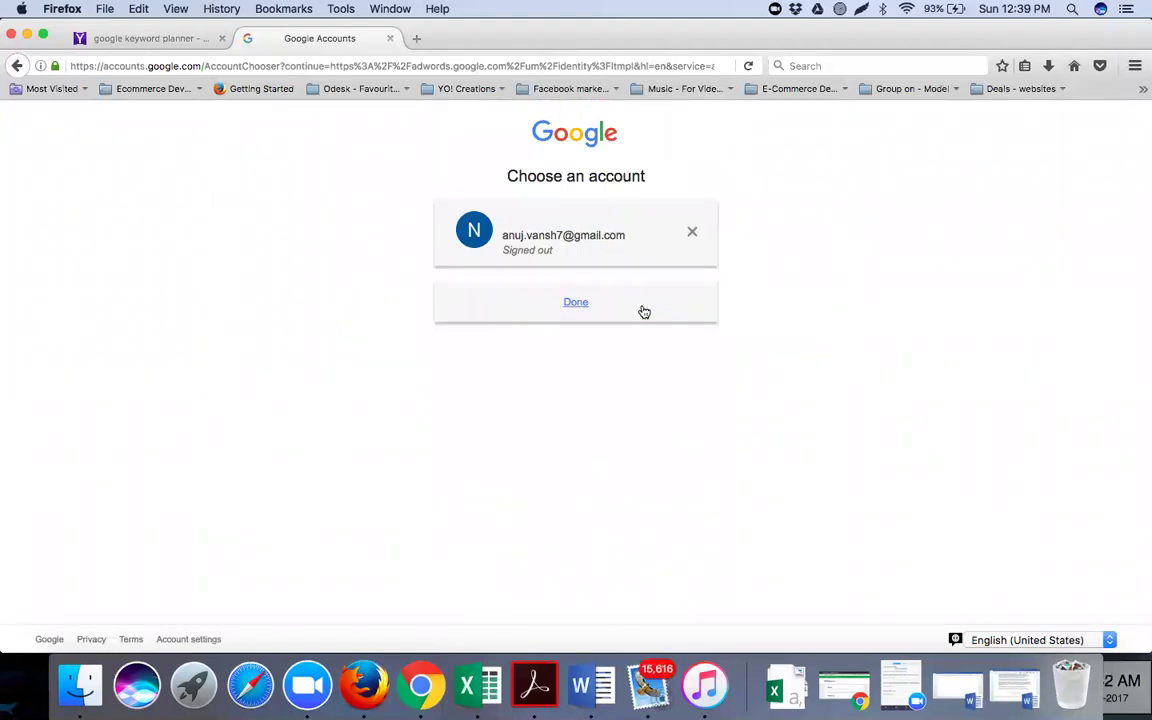
left_click(691, 235)
left_click(582, 284)
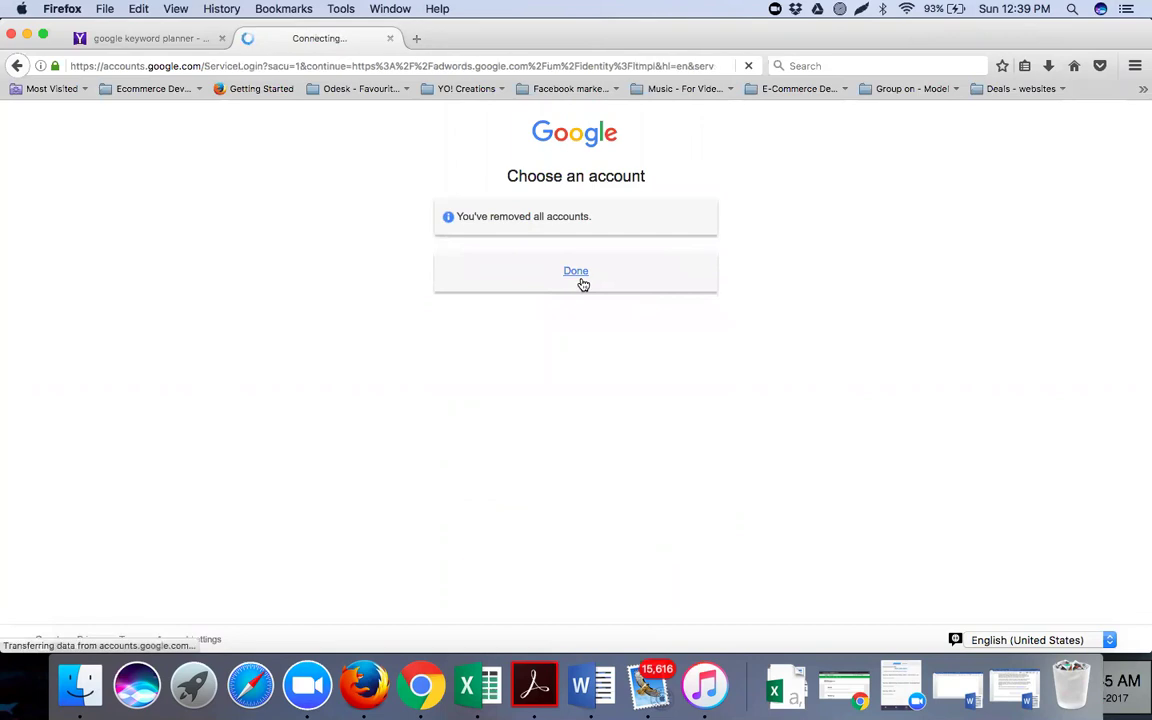
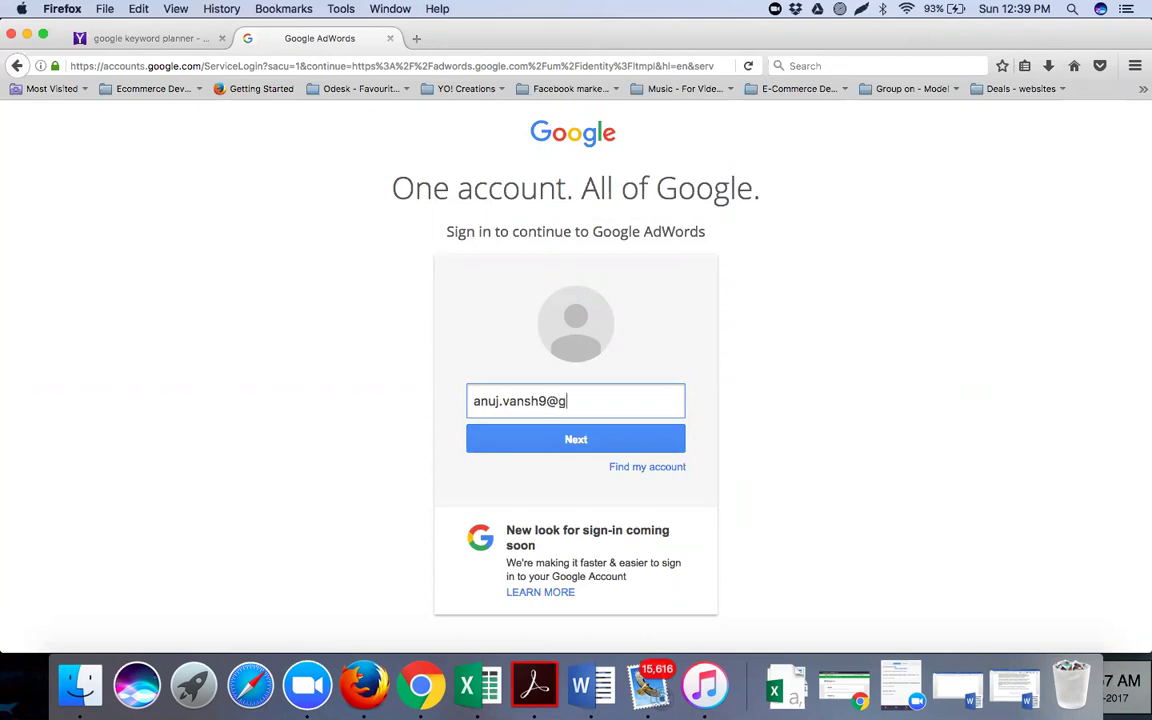
Enter the account's e-mail address, continue, and submit its password
left_click(538, 430)
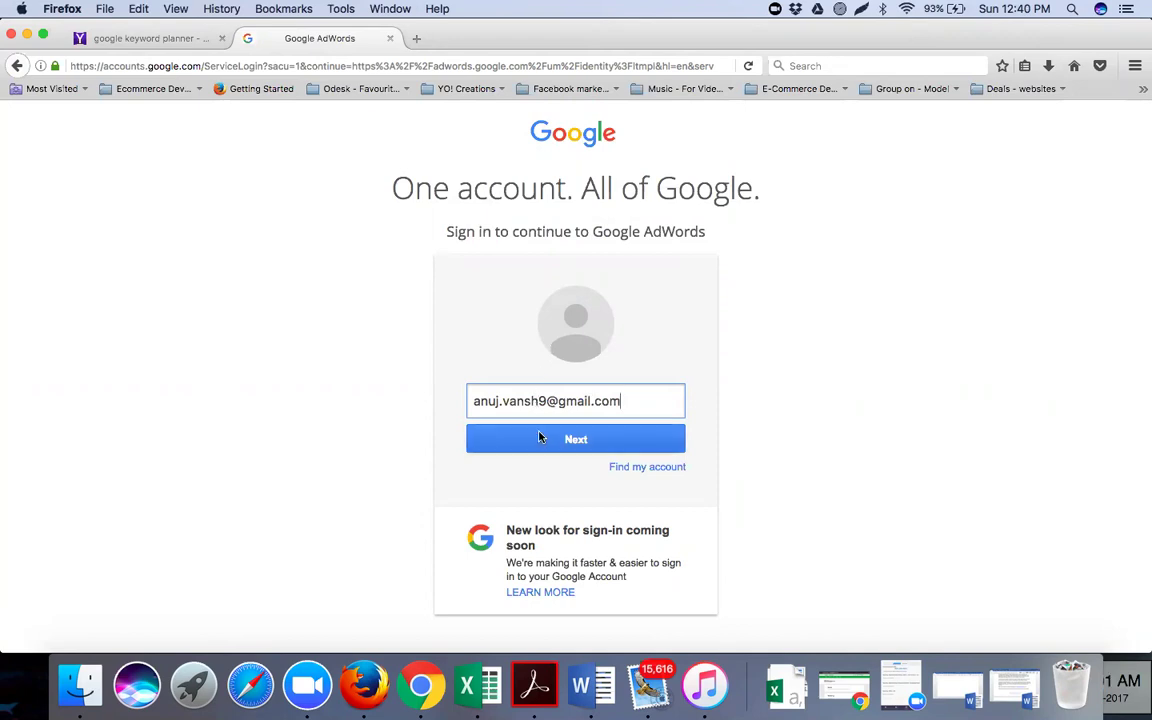
left_click(401, 426)
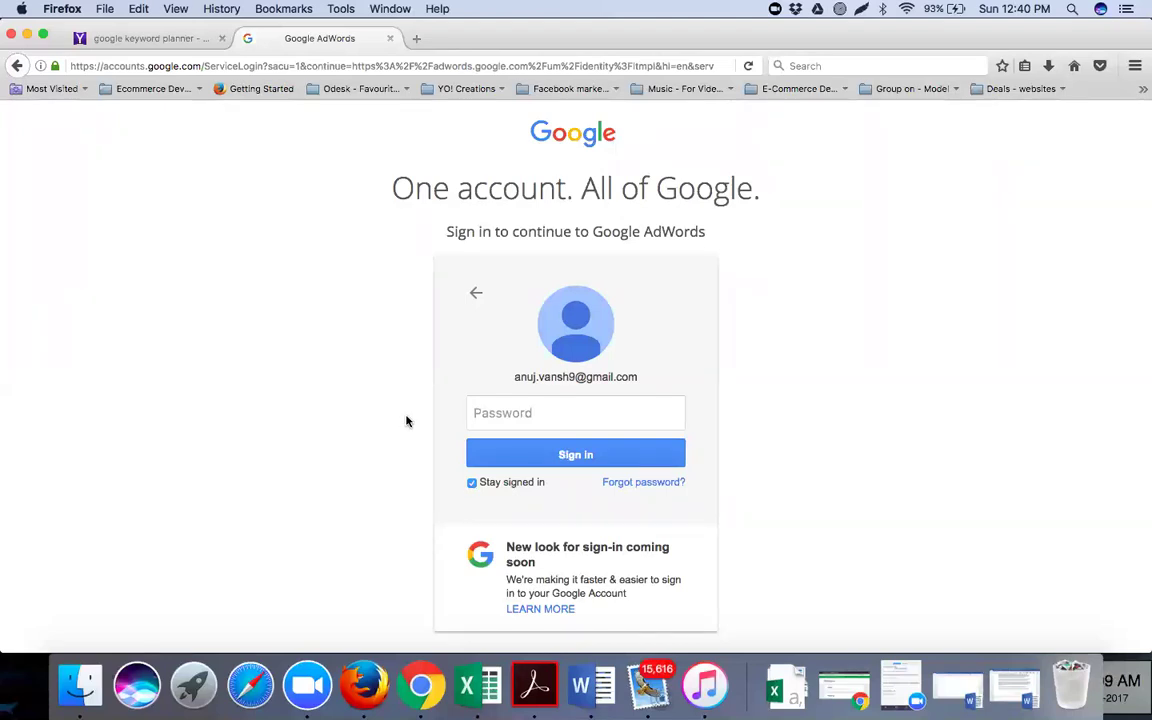
left_click(489, 411)
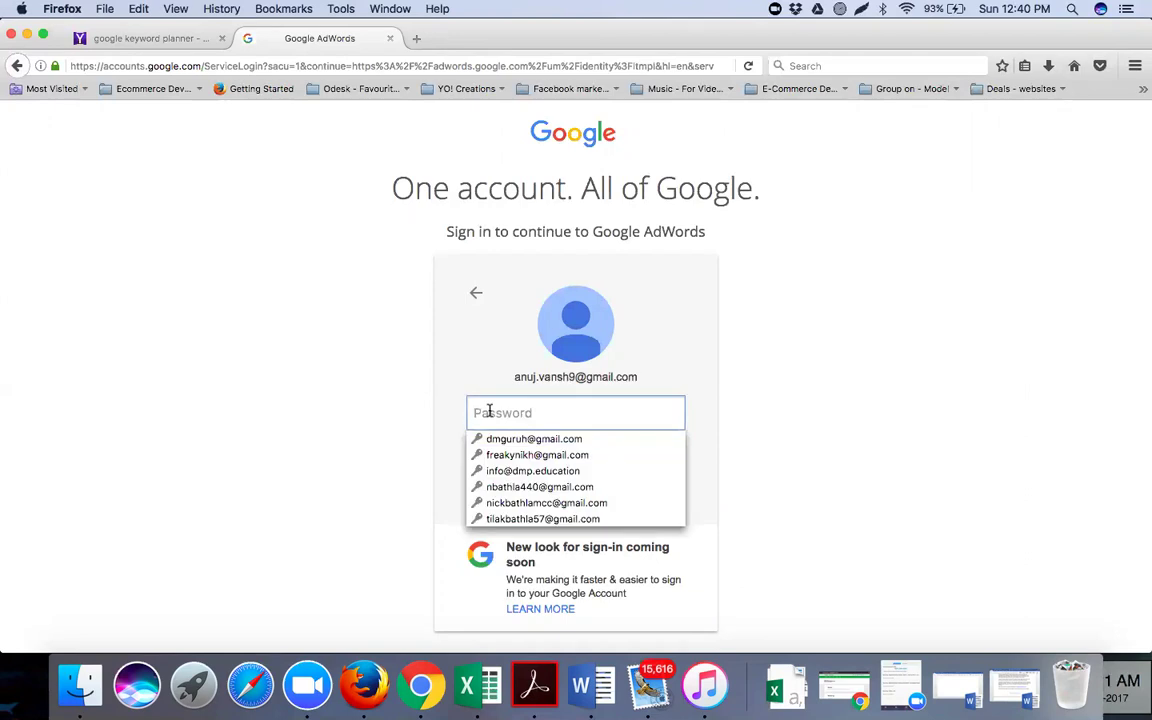
type("••")
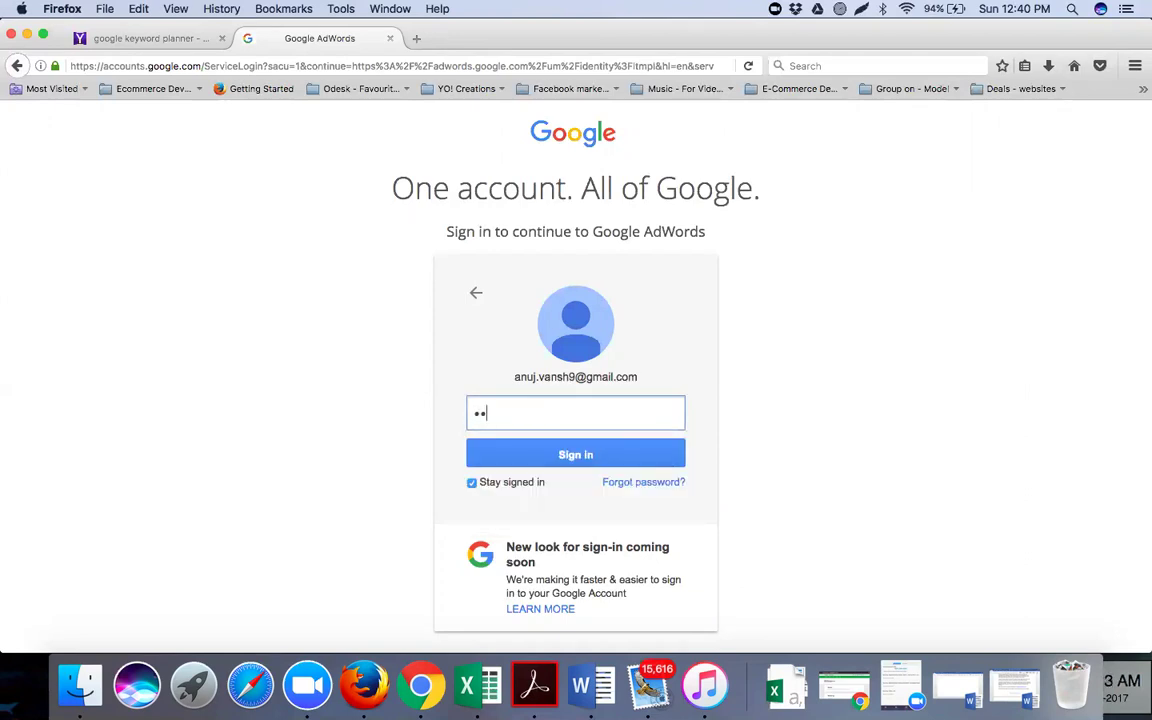
type("•••••••••••••••••")
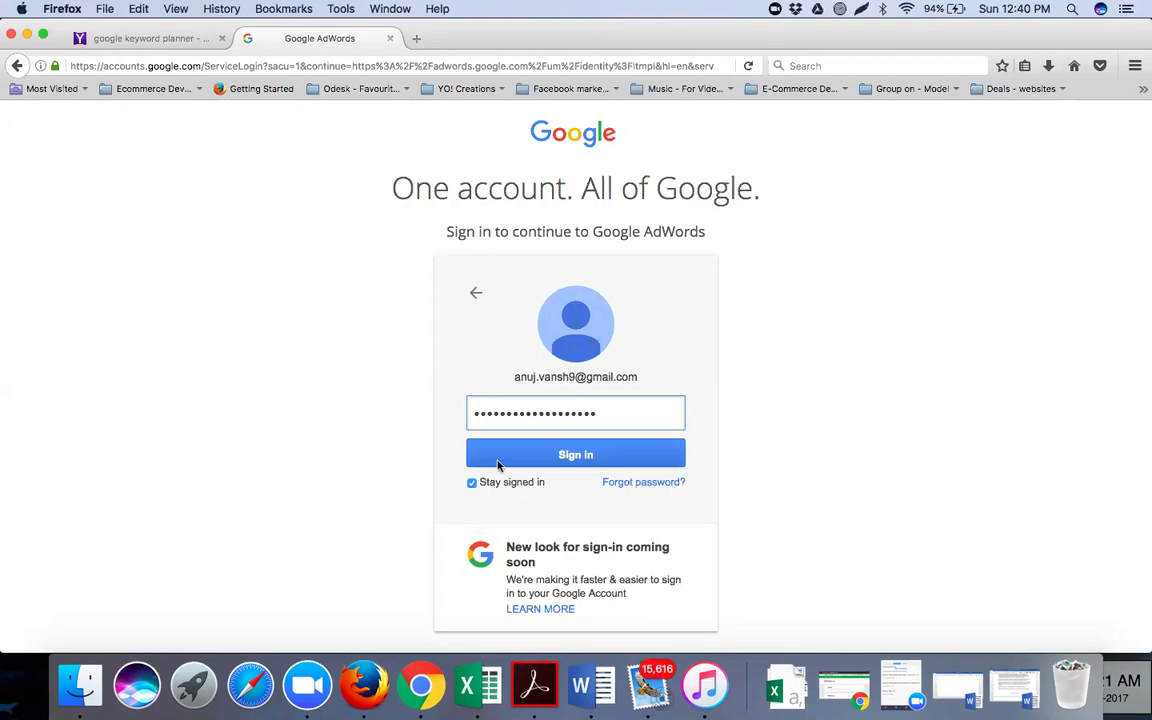
left_click(498, 464)
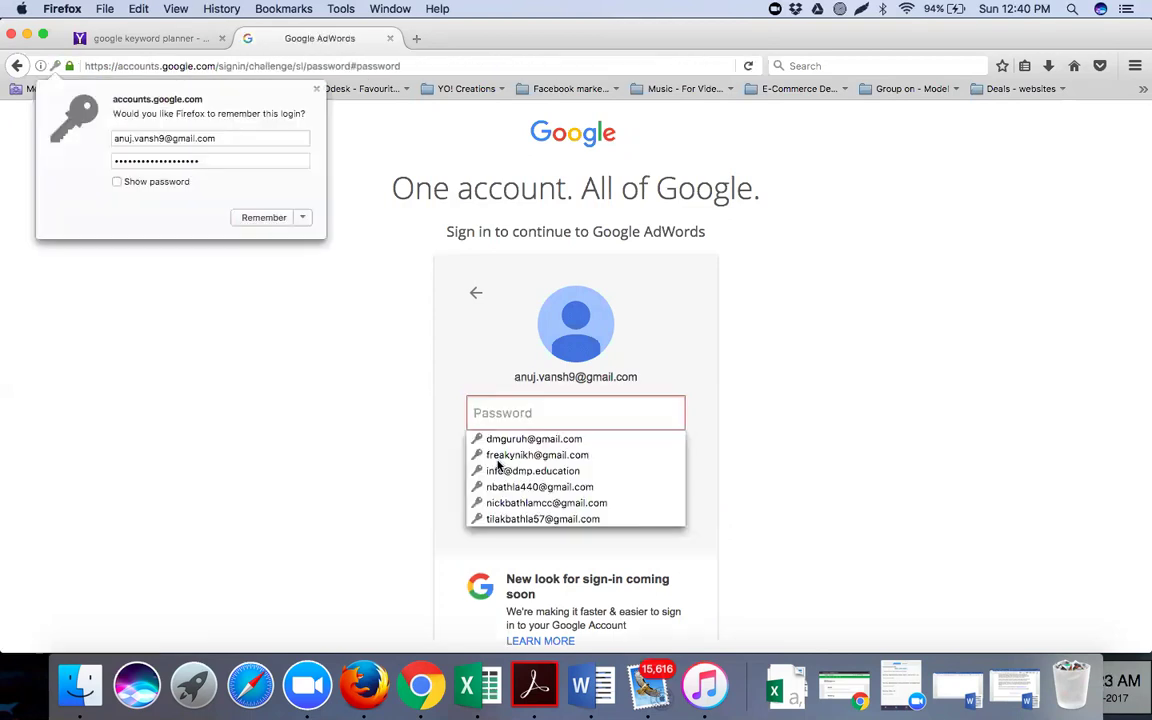
Re-enter the rejected password, then clear the mistyped characters from the Password field
left_click(364, 433)
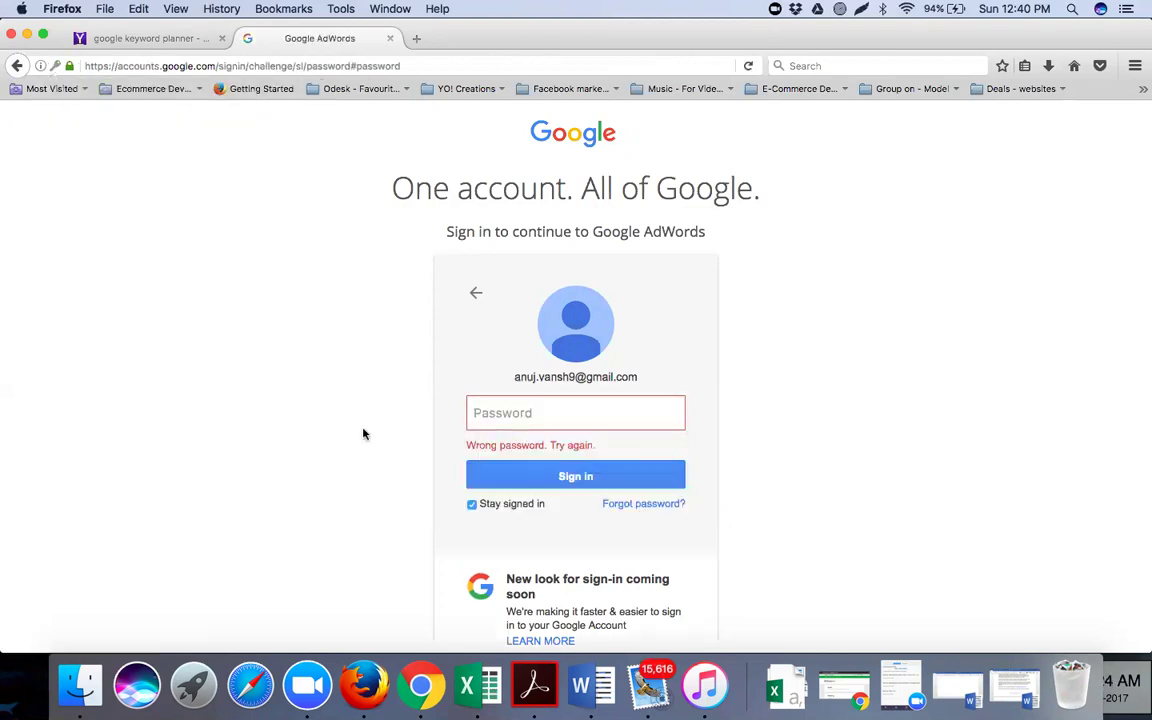
left_click(499, 412)
type("•••••")
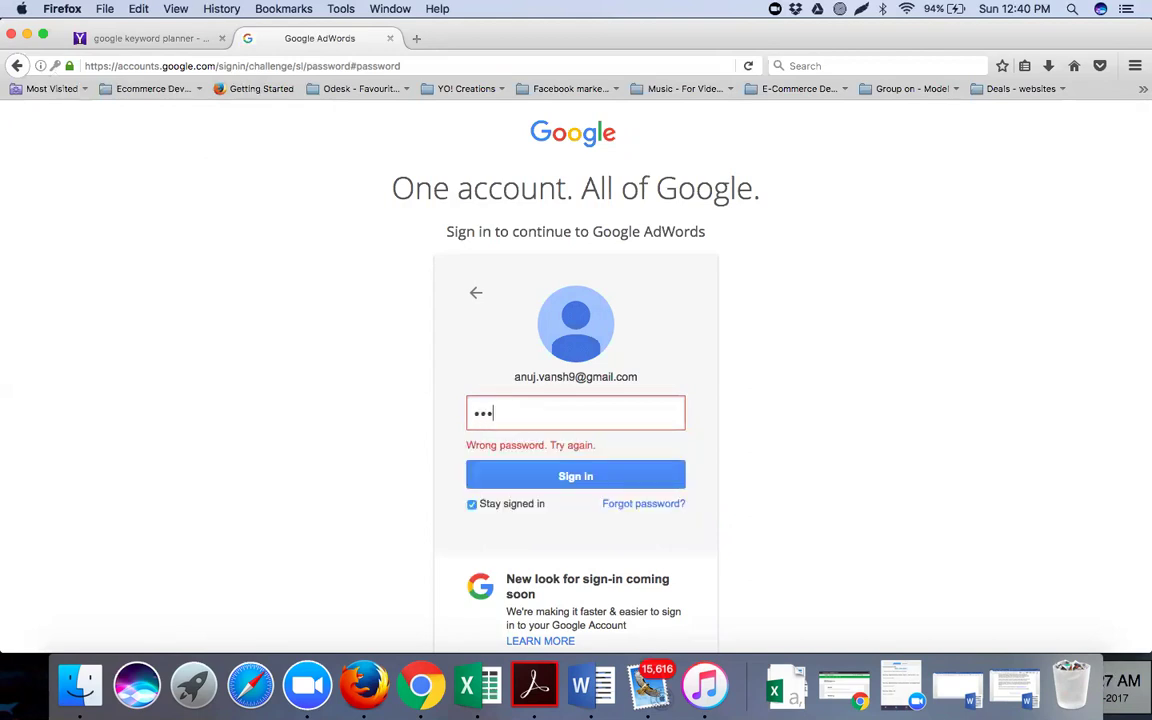
type("•••••••")
left_click(503, 476)
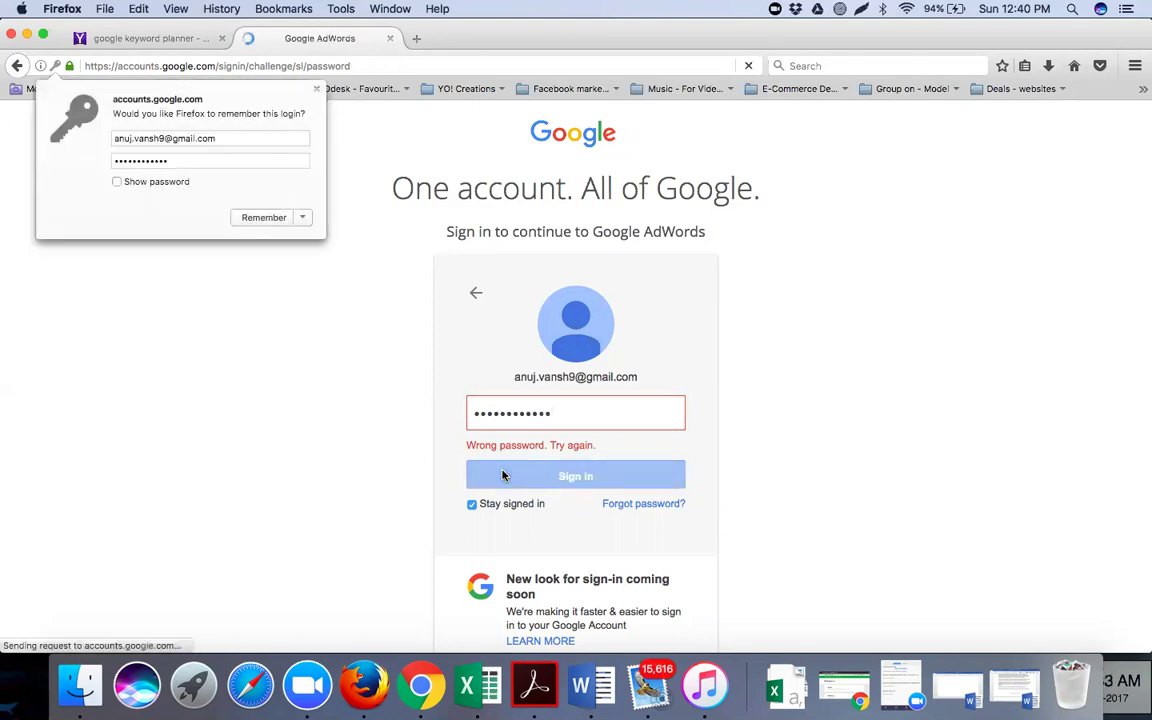
left_click(352, 414)
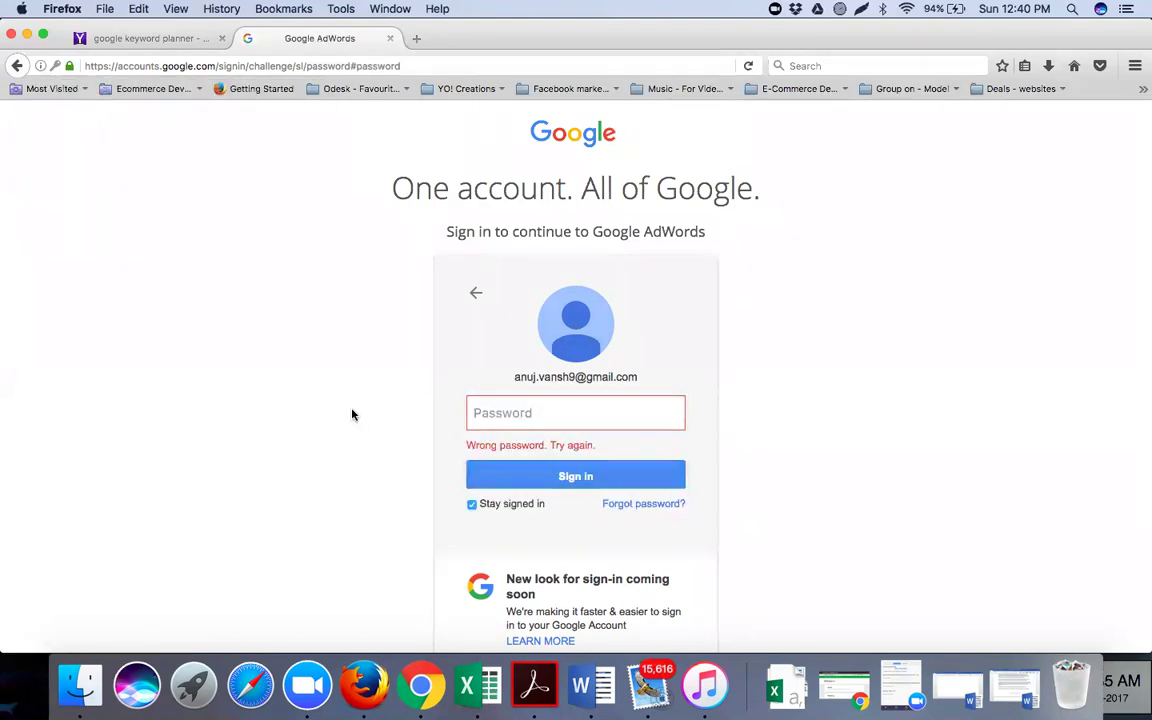
left_click(503, 413)
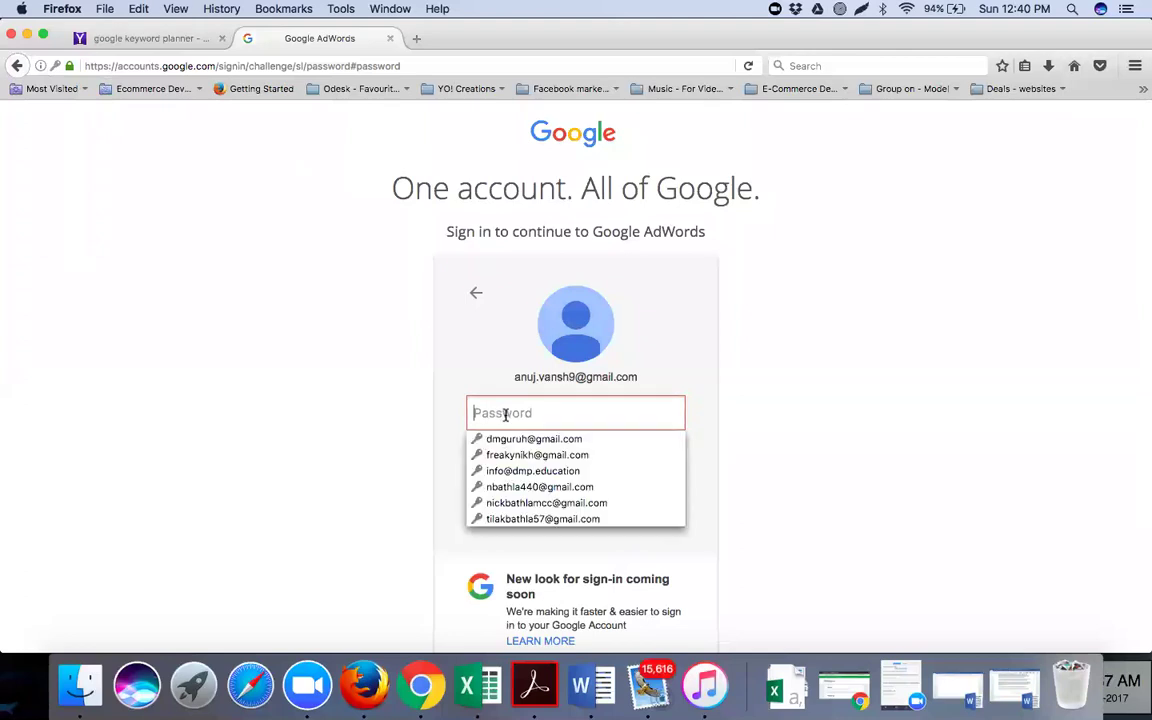
type("•••")
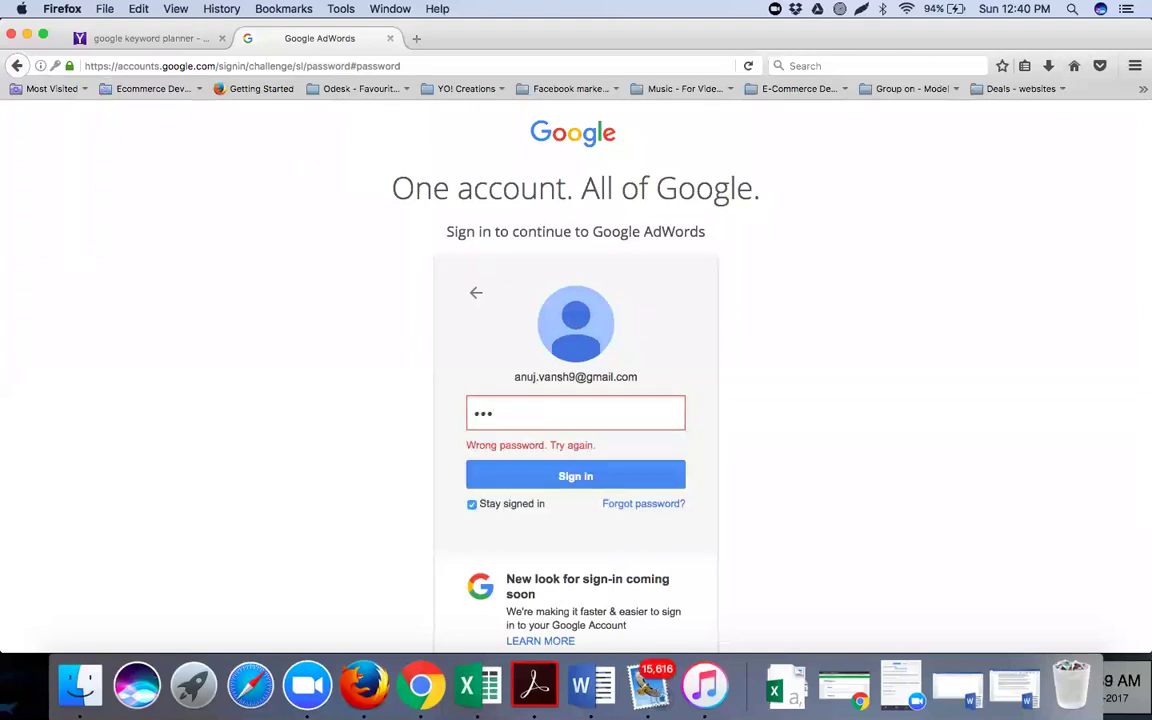
key("BackSpace")
key("BackSpace")
key("BackSpace")
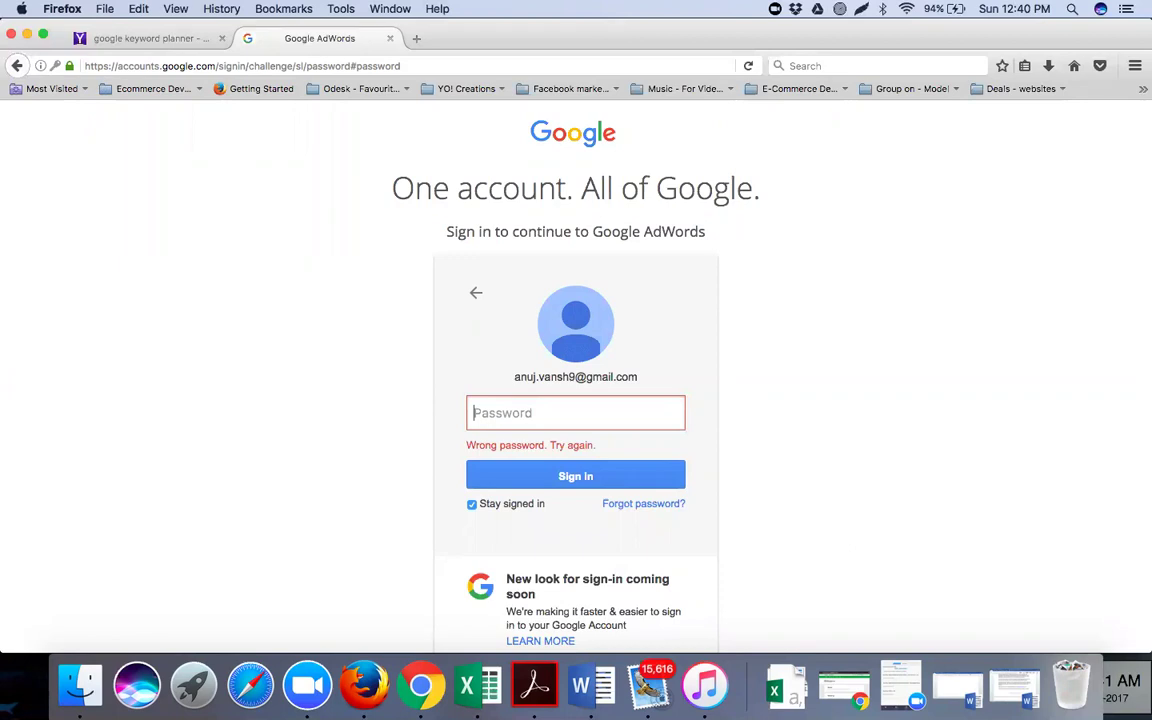
scroll(586, 523, "down", 2)
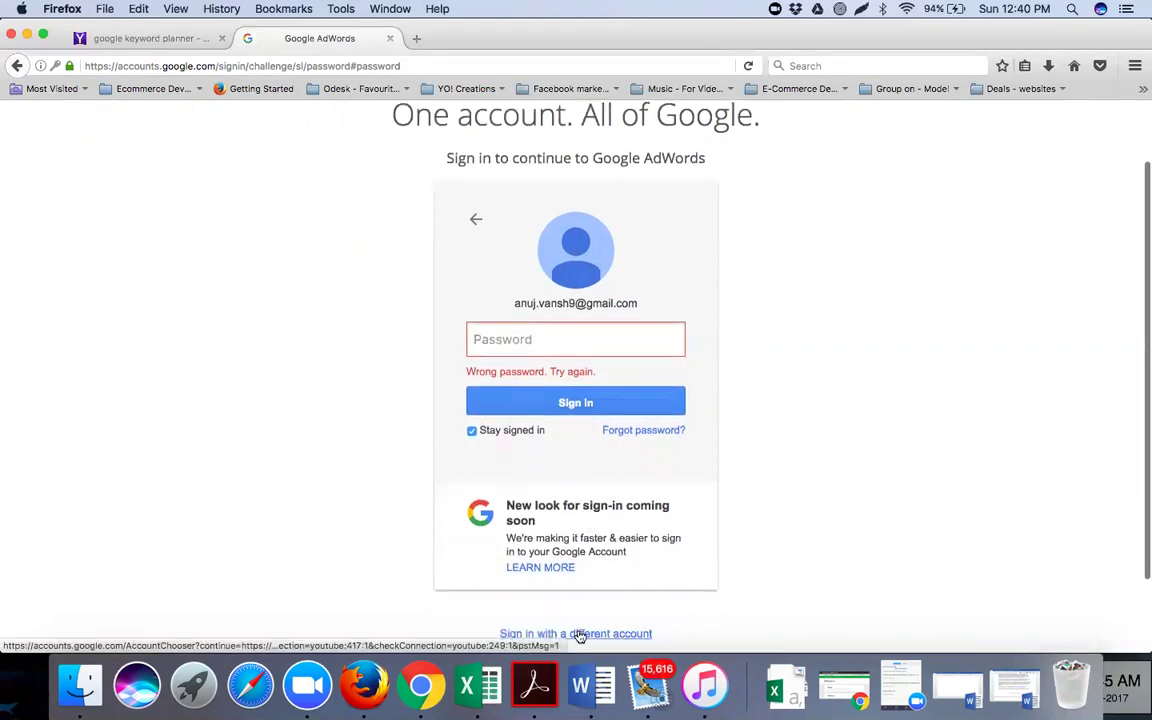
Choose to sign in with a different account and enter that account's Gmail address
left_click(580, 634)
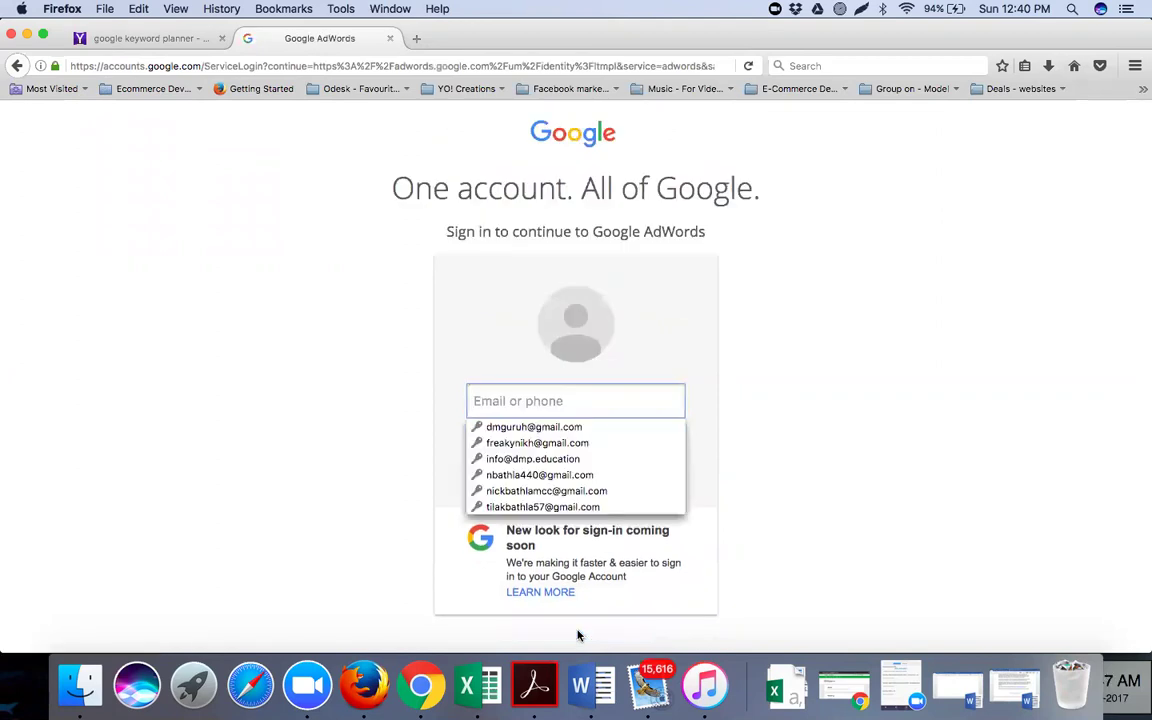
left_click(383, 473)
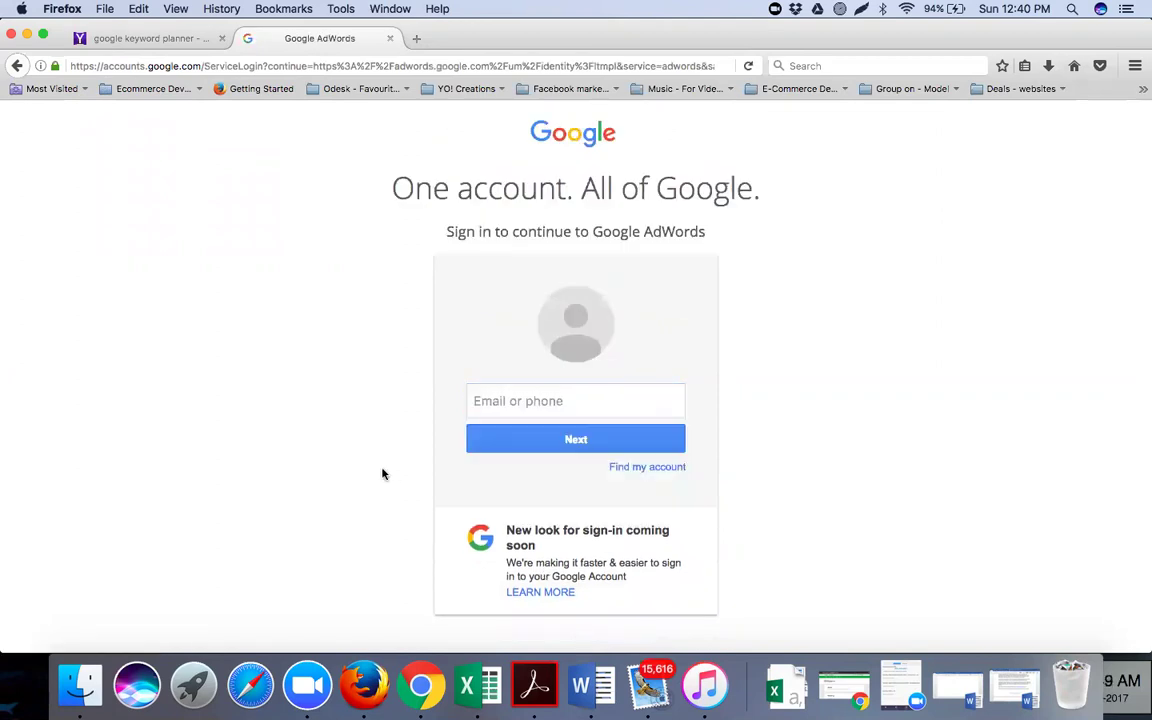
scroll(383, 473, "down", 3)
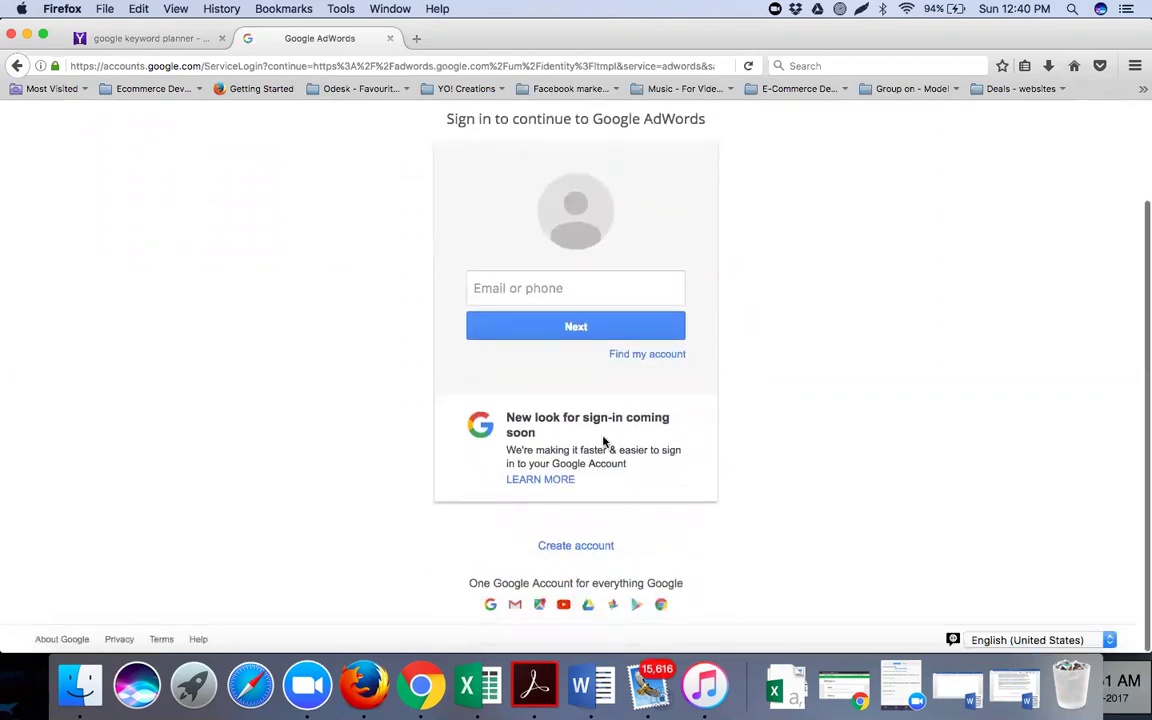
scroll(582, 299, "up", 3)
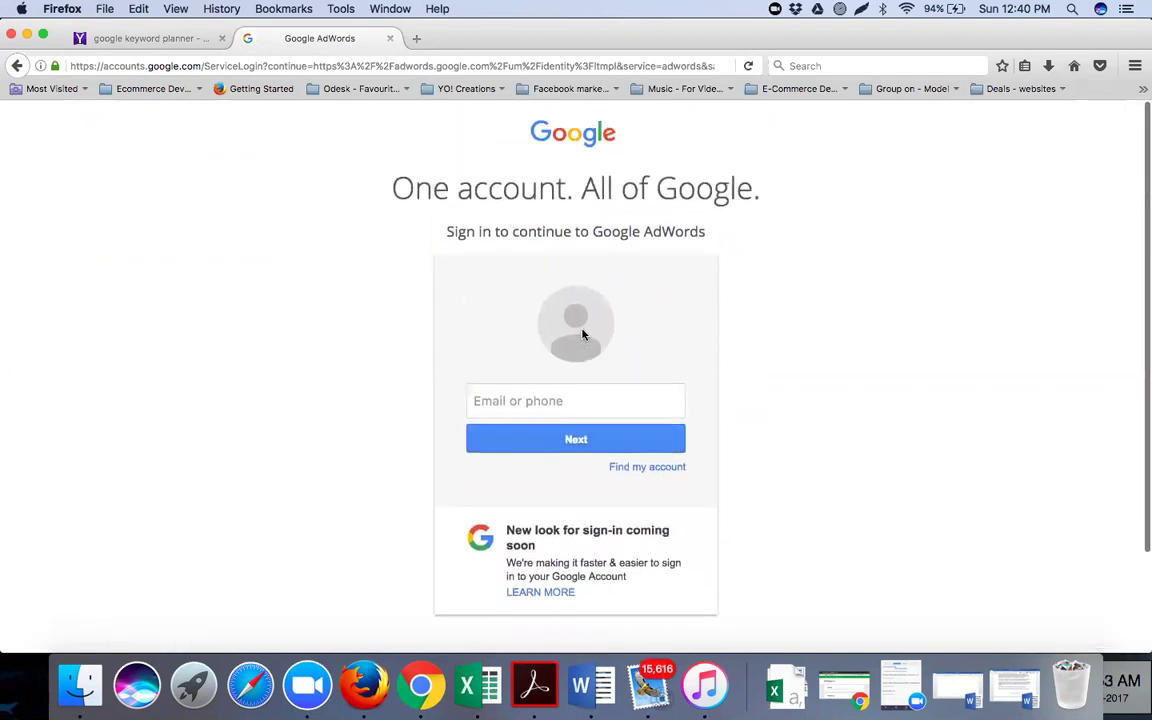
scroll(586, 332, "down", 3)
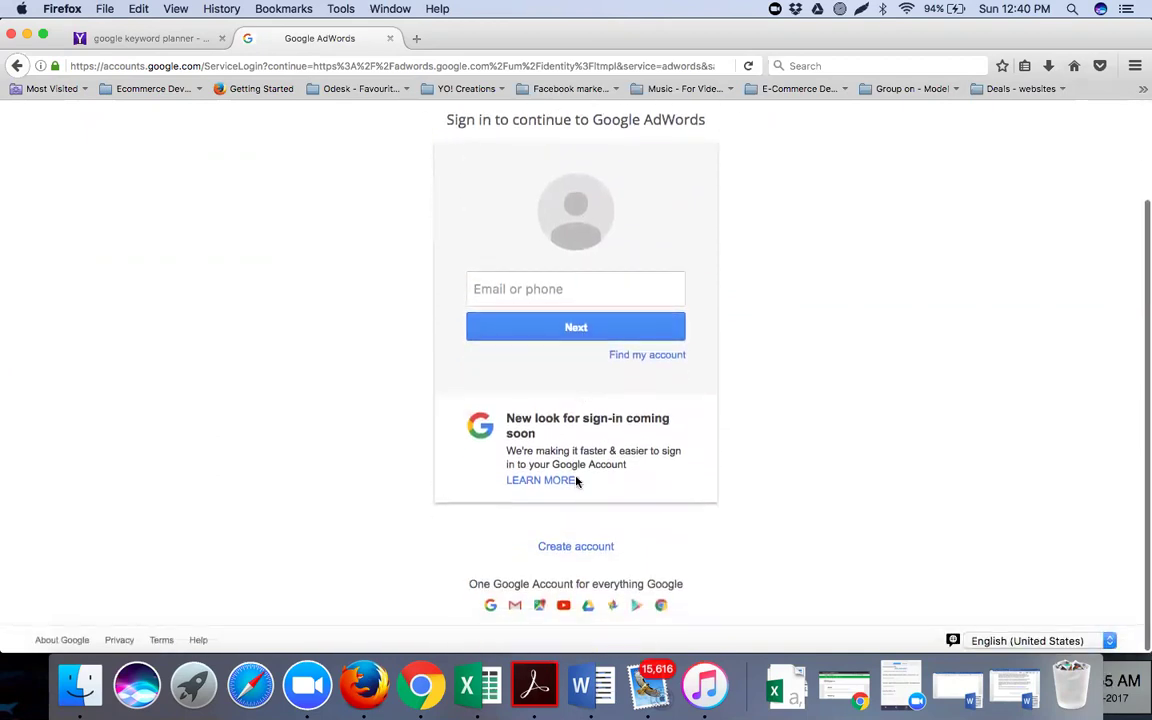
scroll(576, 481, "up", 2)
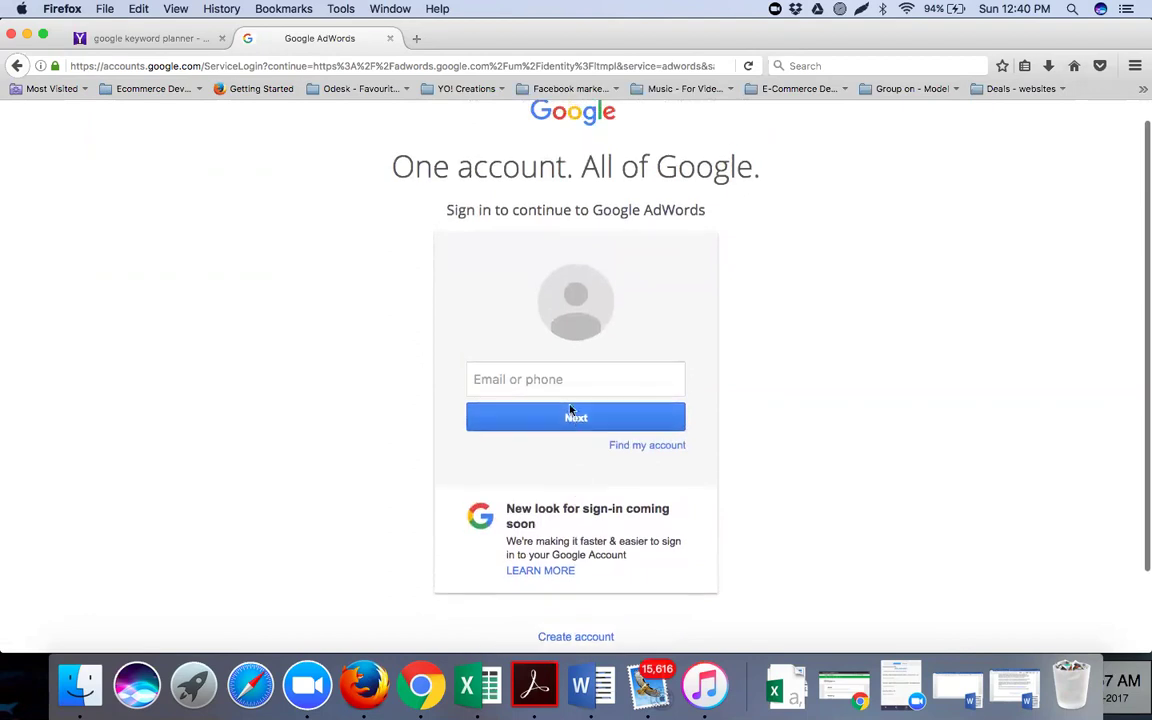
left_click(569, 381)
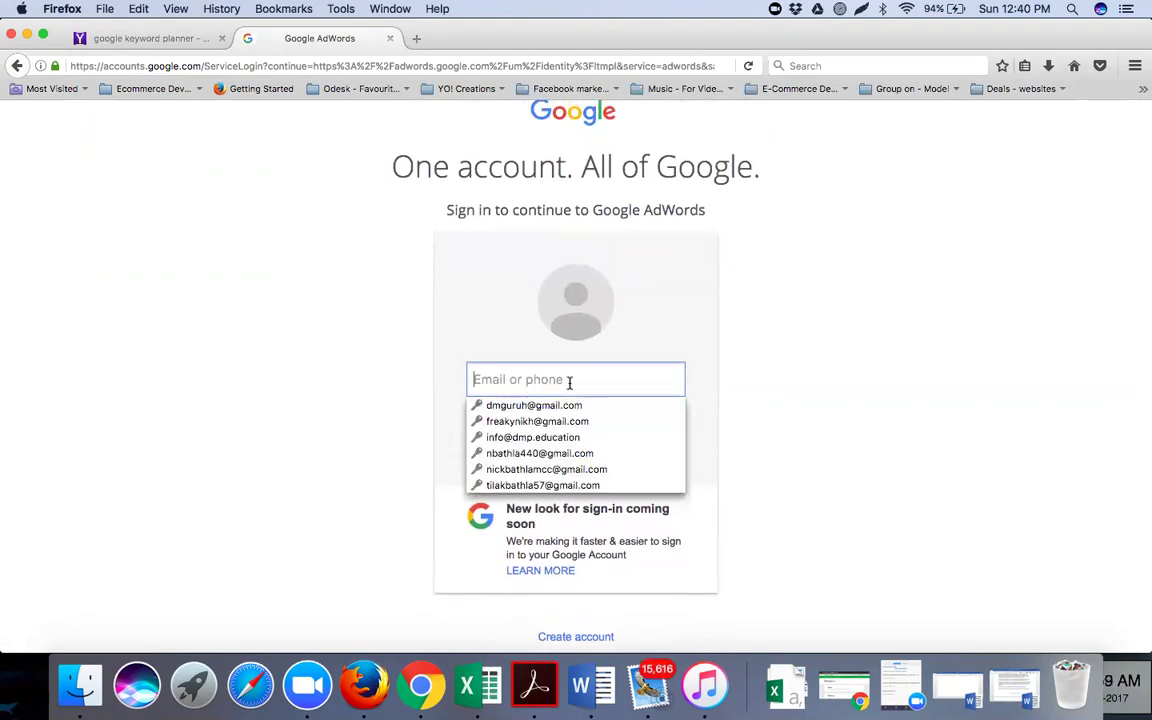
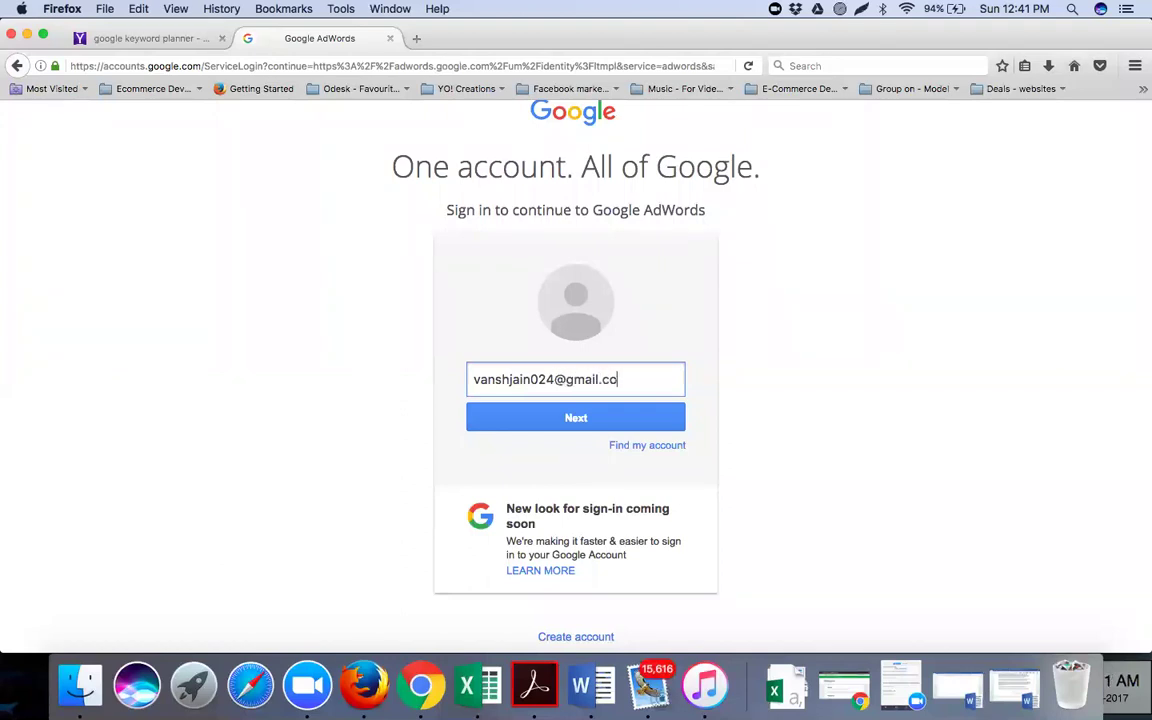
left_click(442, 406)
left_click(506, 417)
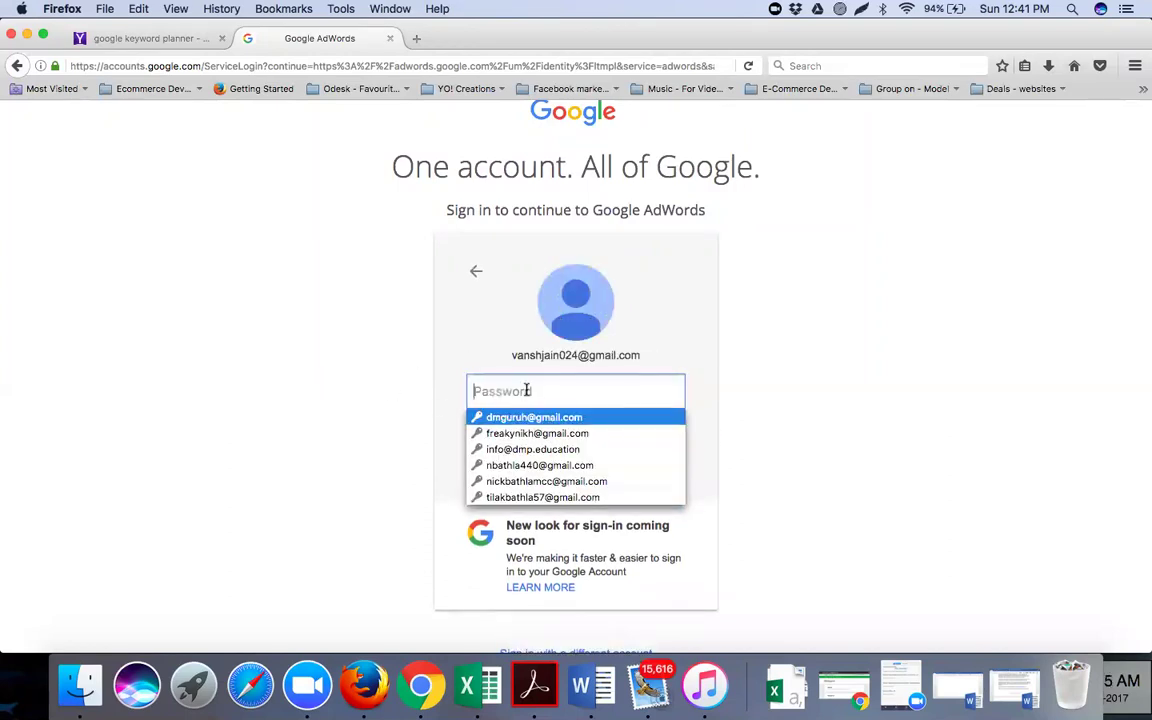
Type the new account's password and submit it to sign in
left_click(528, 390)
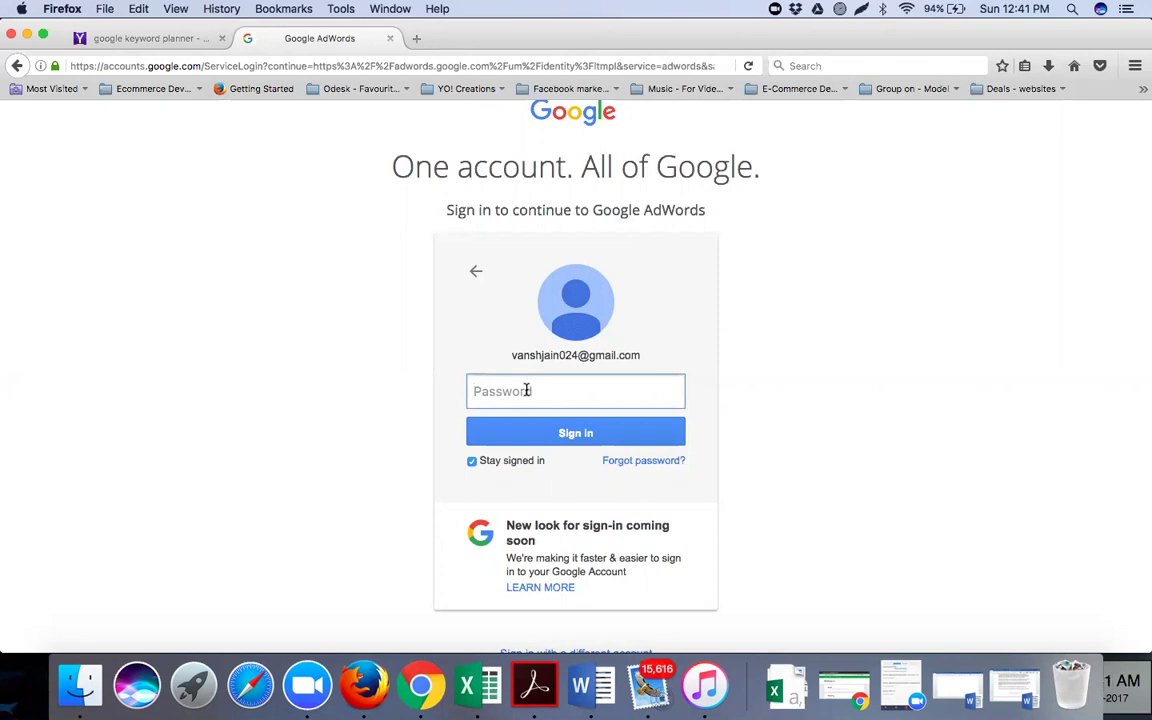
type("••••••••••••••••••")
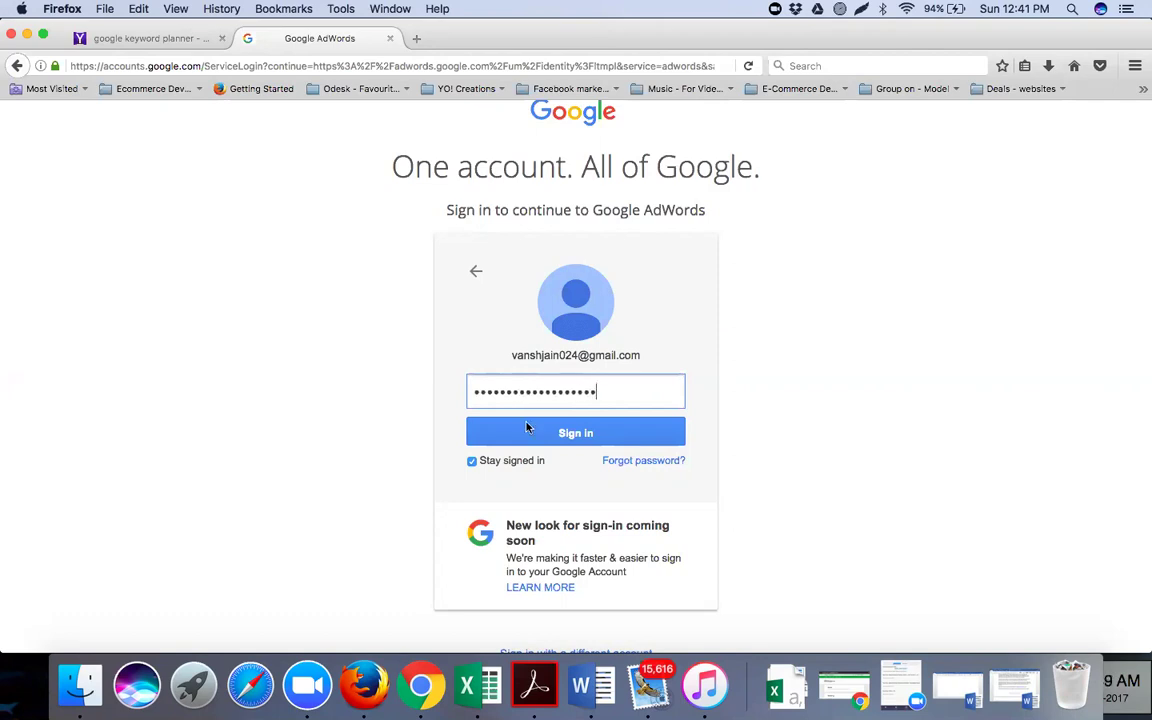
left_click(528, 440)
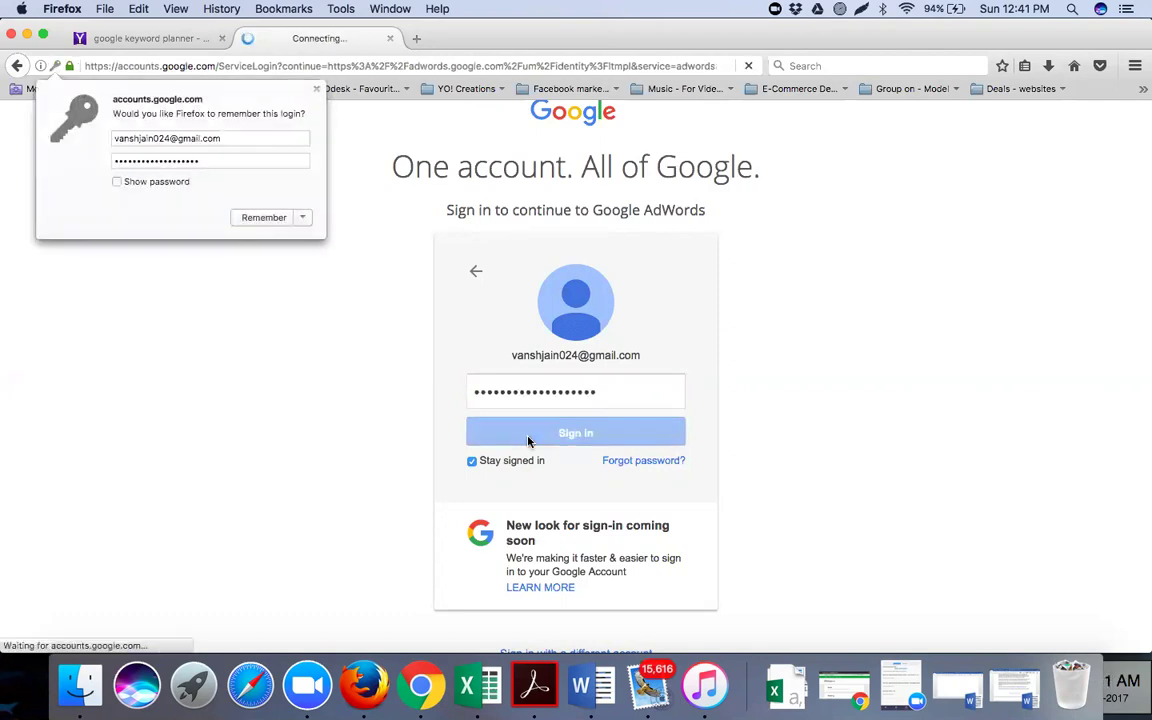
Dismiss Firefox's remember-login prompt and mark a capture region over the AdWords welcome page
left_click(317, 90)
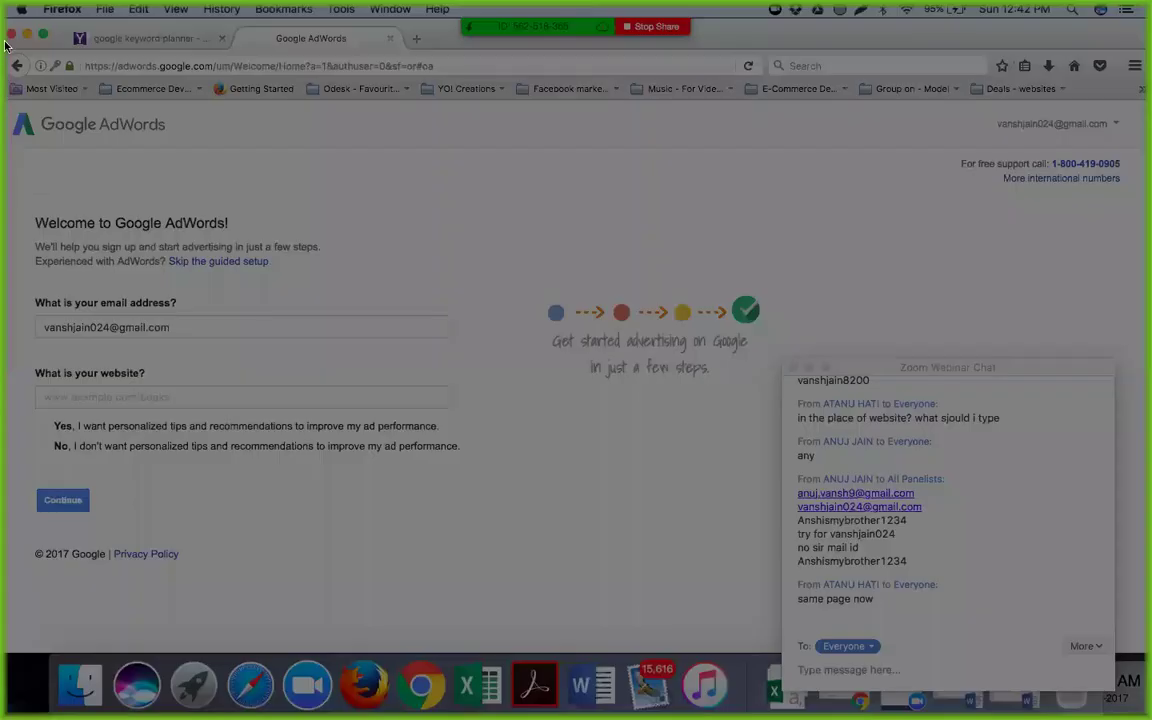
left_click_drag(7, 38, 737, 647)
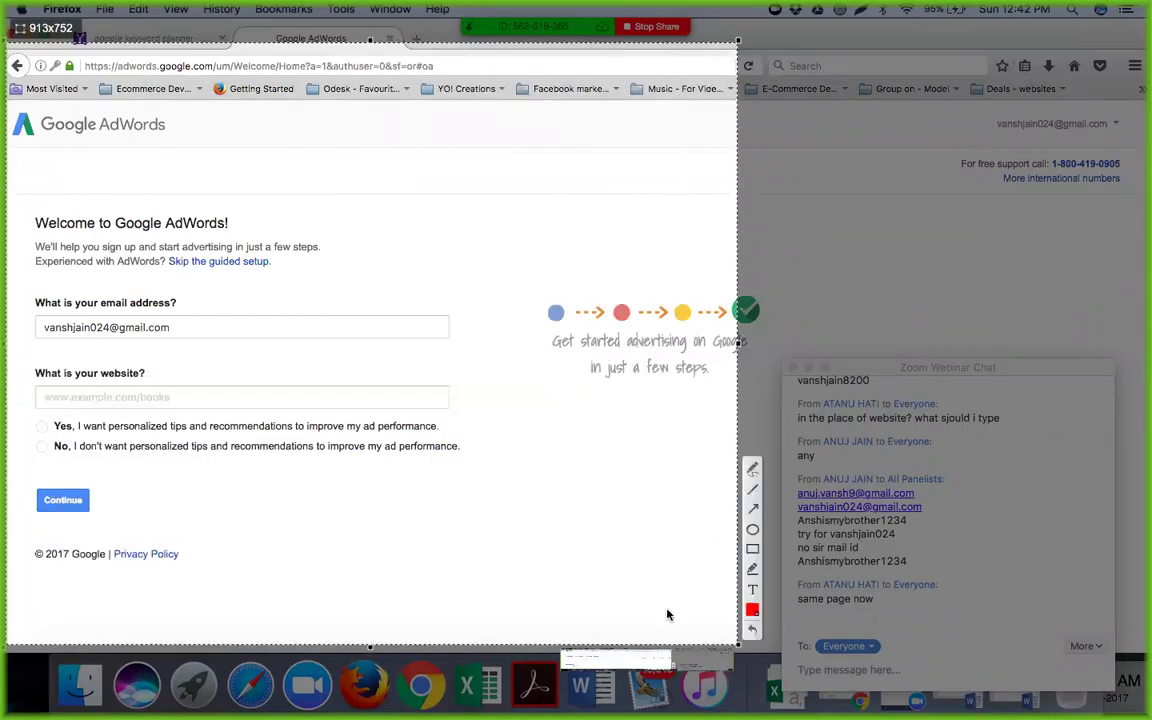
Recapture the welcome page, circling 'Skip the guided setup' in red with an arrow pointing up
key("super+c")
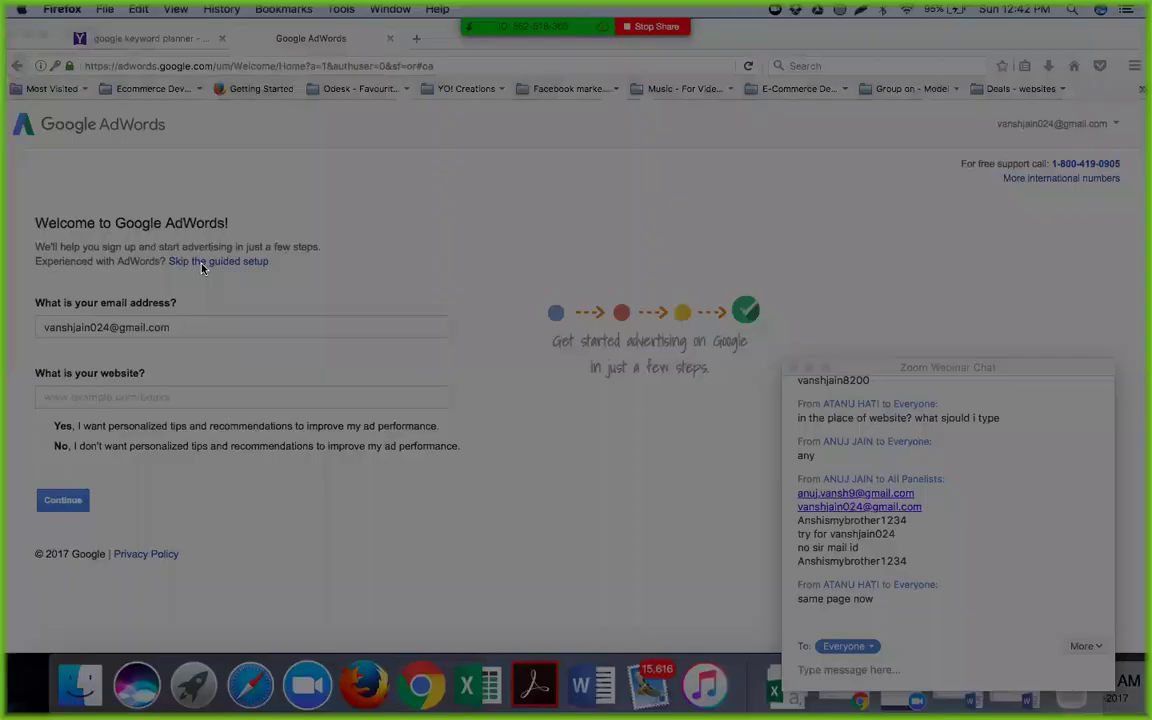
mouse_move(8, 20)
left_mouse_down()
mouse_move(468, 324)
mouse_move(607, 468)
mouse_move(708, 634)
left_mouse_up()
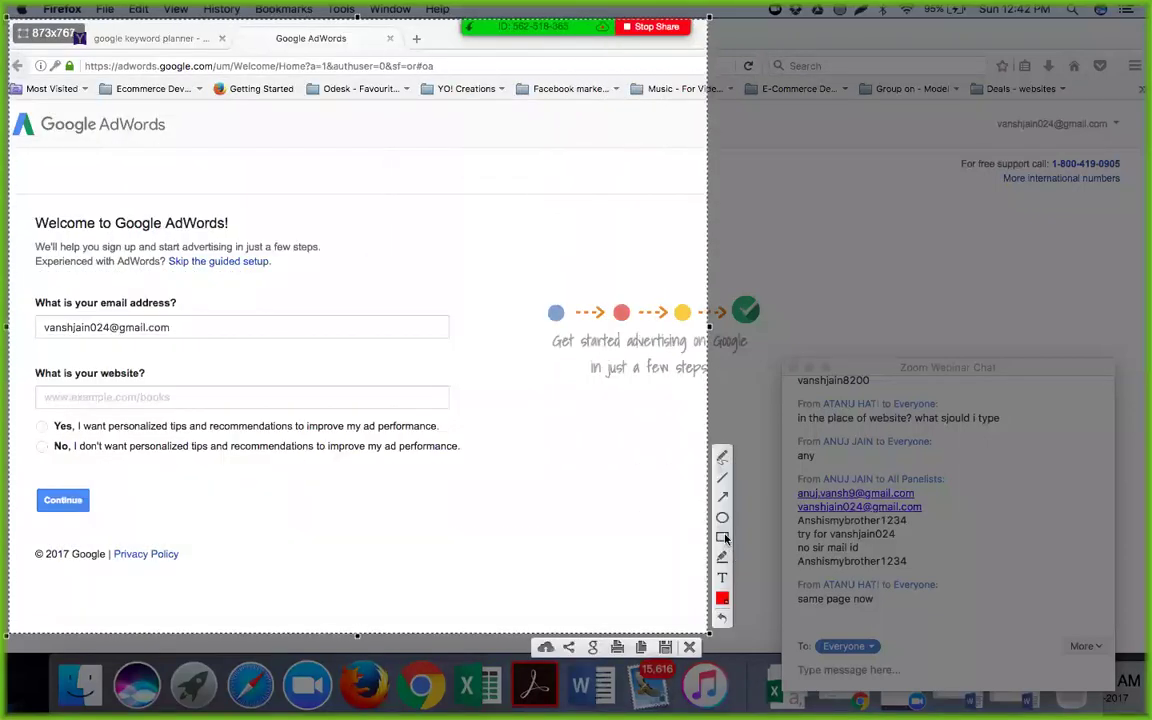
left_click(723, 518)
left_click_drag(155, 247, 283, 276)
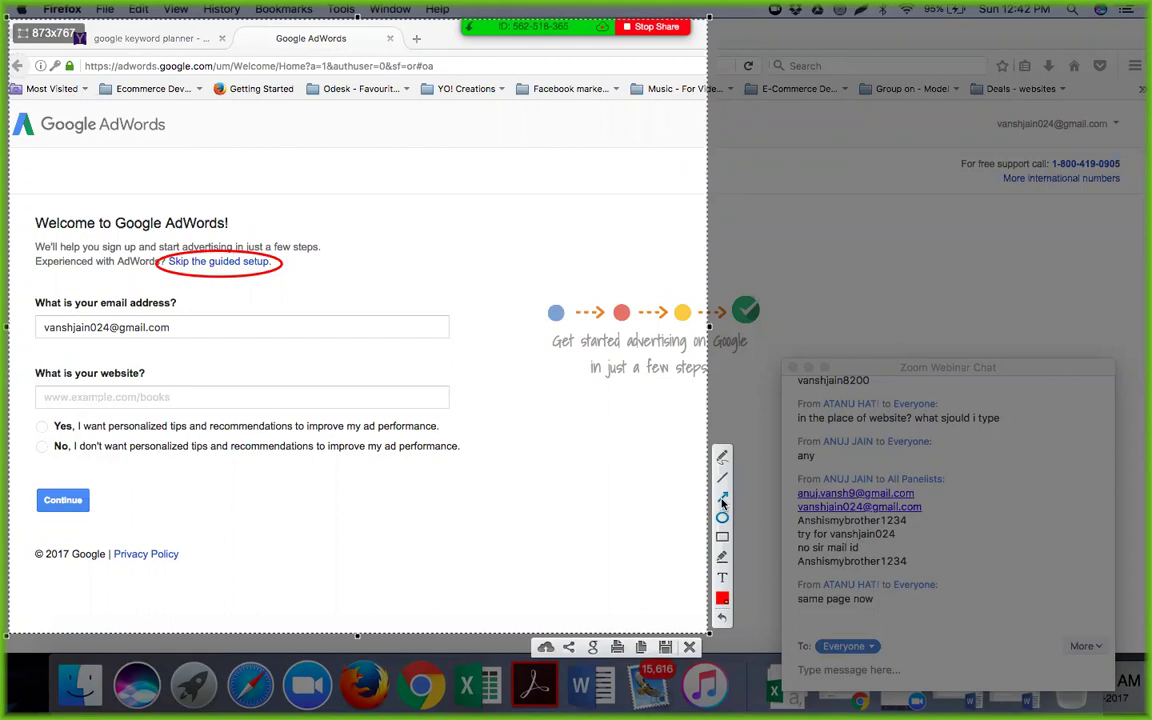
left_click_drag(249, 247, 297, 186)
left_click(723, 578)
left_click(127, 157)
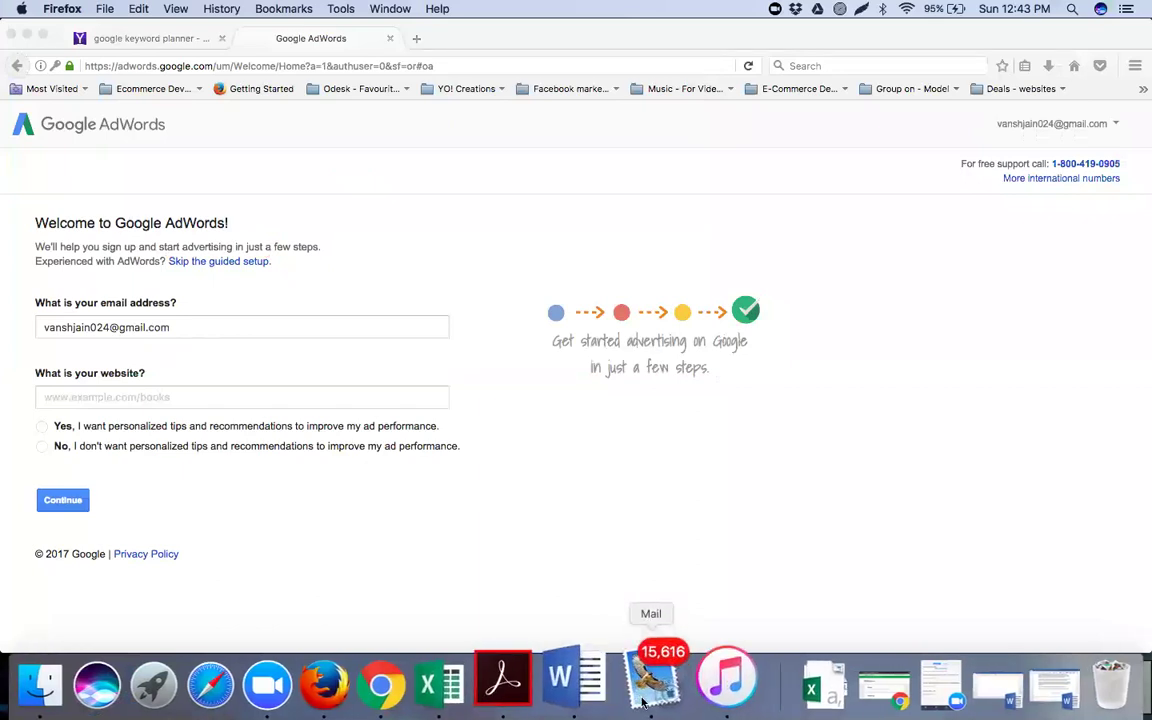
Bring the Microsoft Word guide to the front from the Dock
left_click(605, 695)
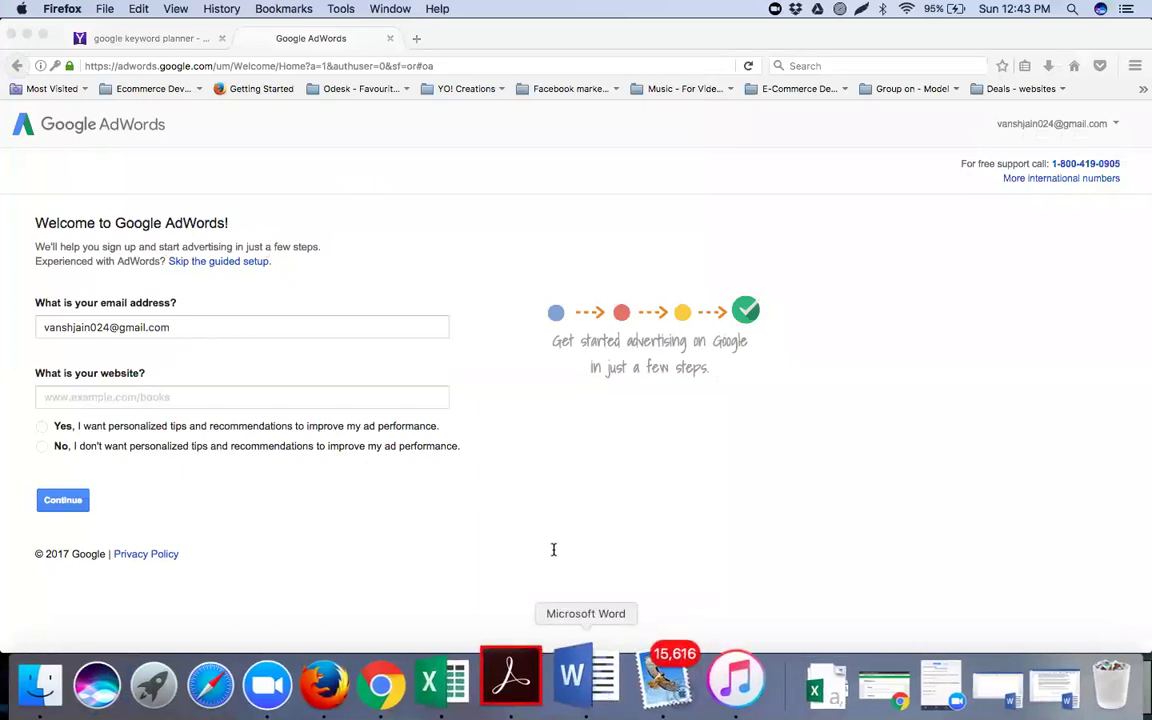
Add a 'Step 1' line below the bullet list and paste the annotated AdWords screenshot under it
scroll(553, 549, "down", 10)
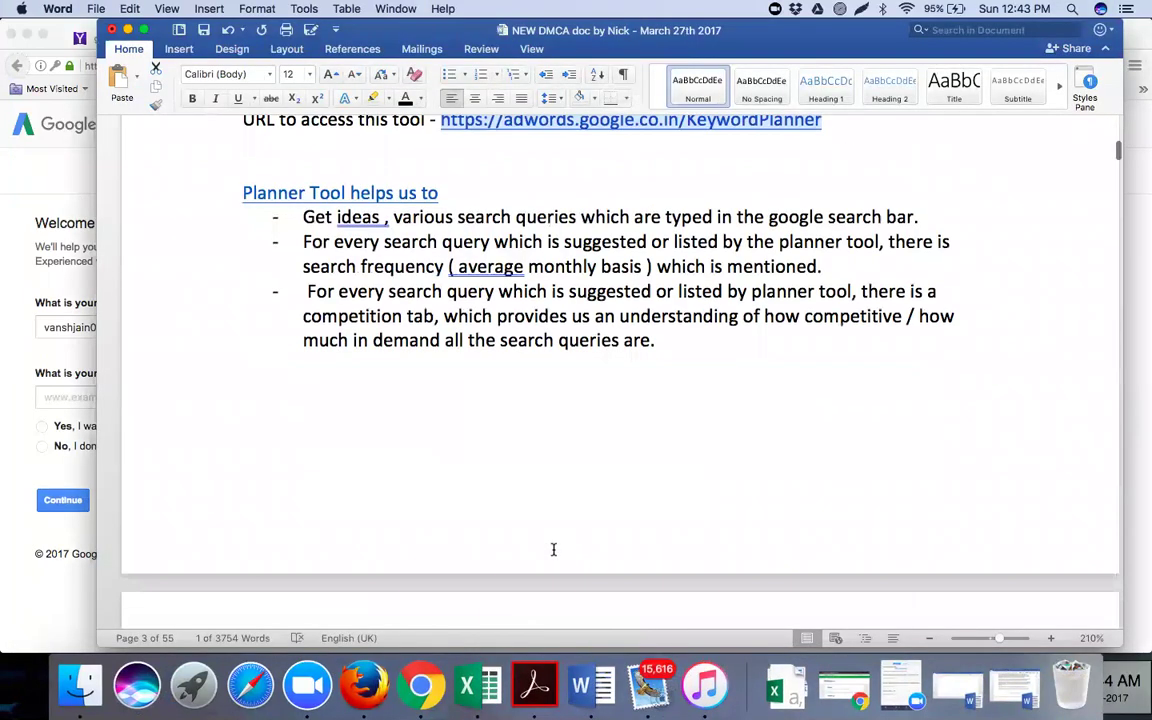
scroll(494, 471, "up", 6)
scroll(494, 471, "up", 1)
left_click(658, 347)
key("Return")
key("Return")
key("Return")
key("Return")
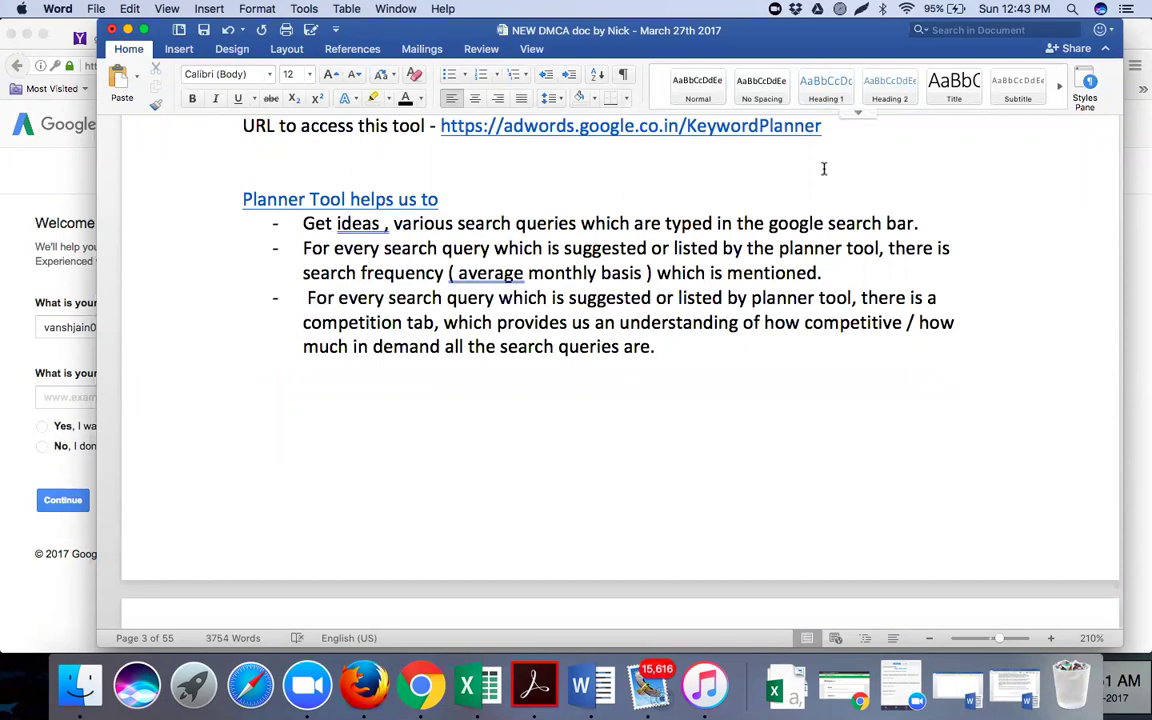
key("Return")
key("Return")
key("Return")
key("Return")
key("Return")
key("Return")
key("Return")
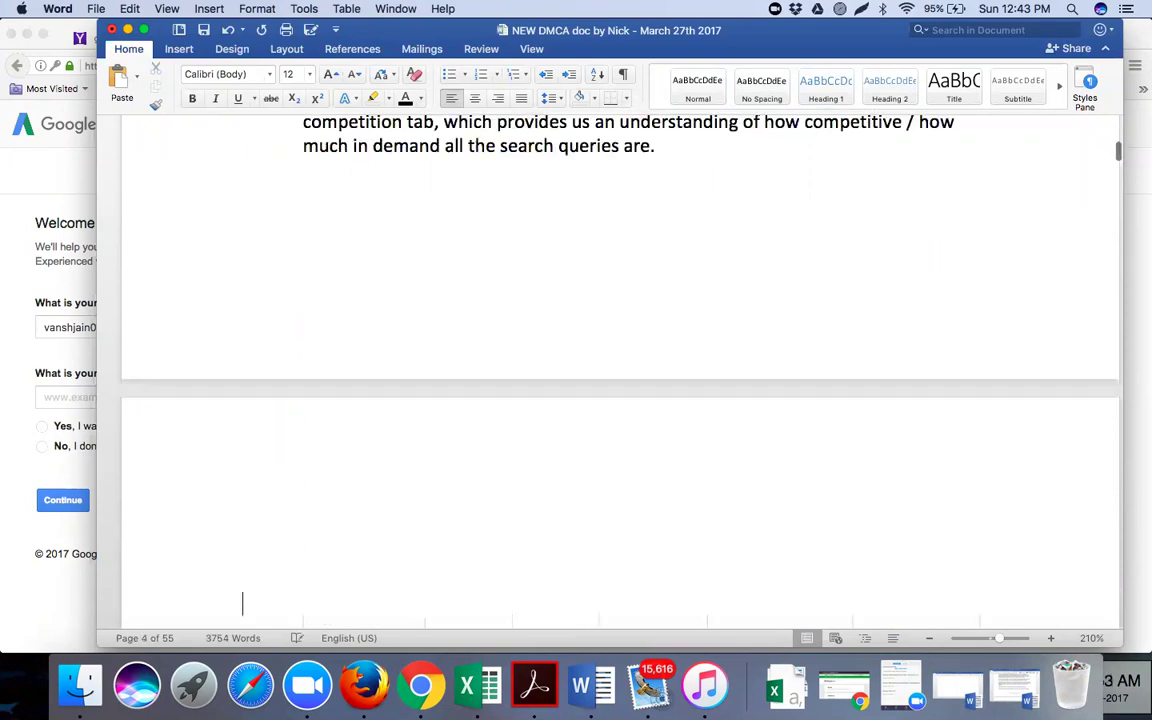
type("Step 1")
key("BackSpace")
type("1")
key("Return")
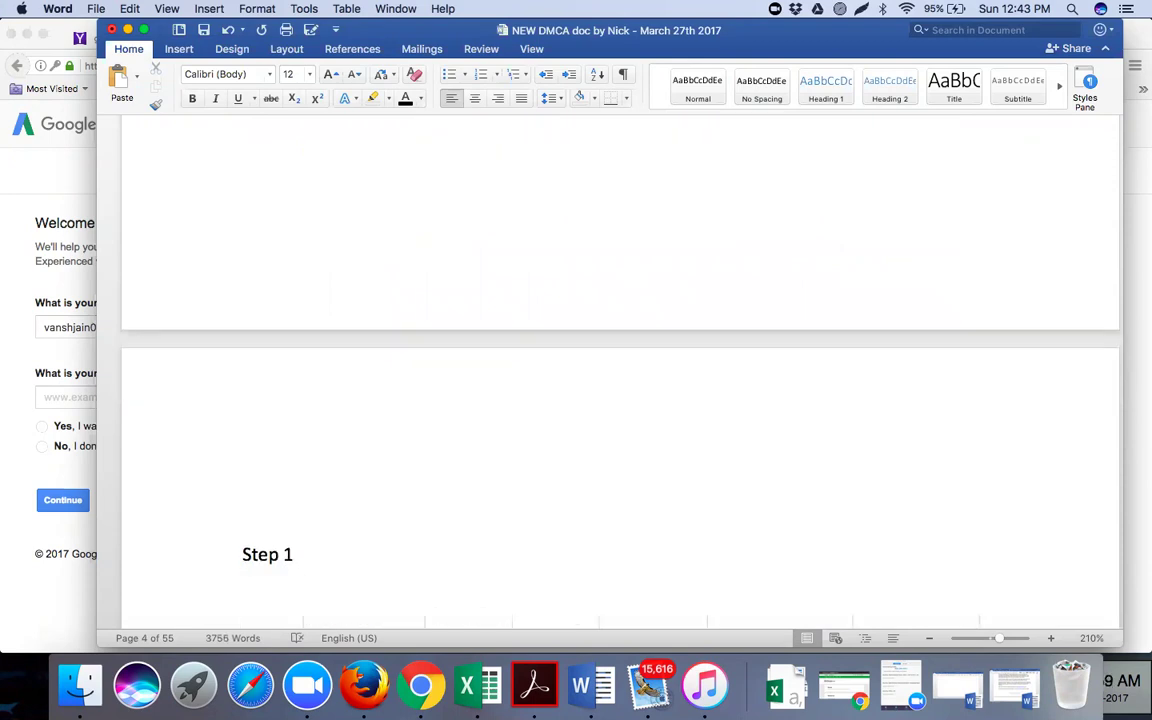
key("super+v")
Add a 'Step - 2' heading and select text higher up in the guide
scroll(588, 308, "up", 5)
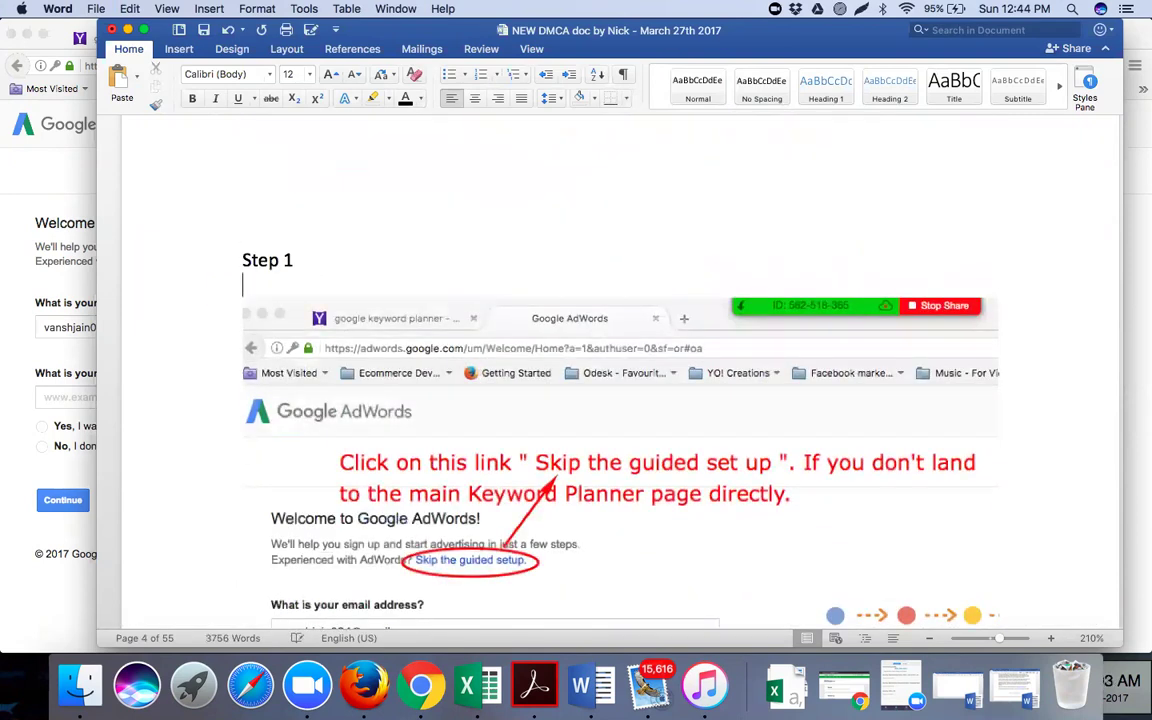
type("Step ")
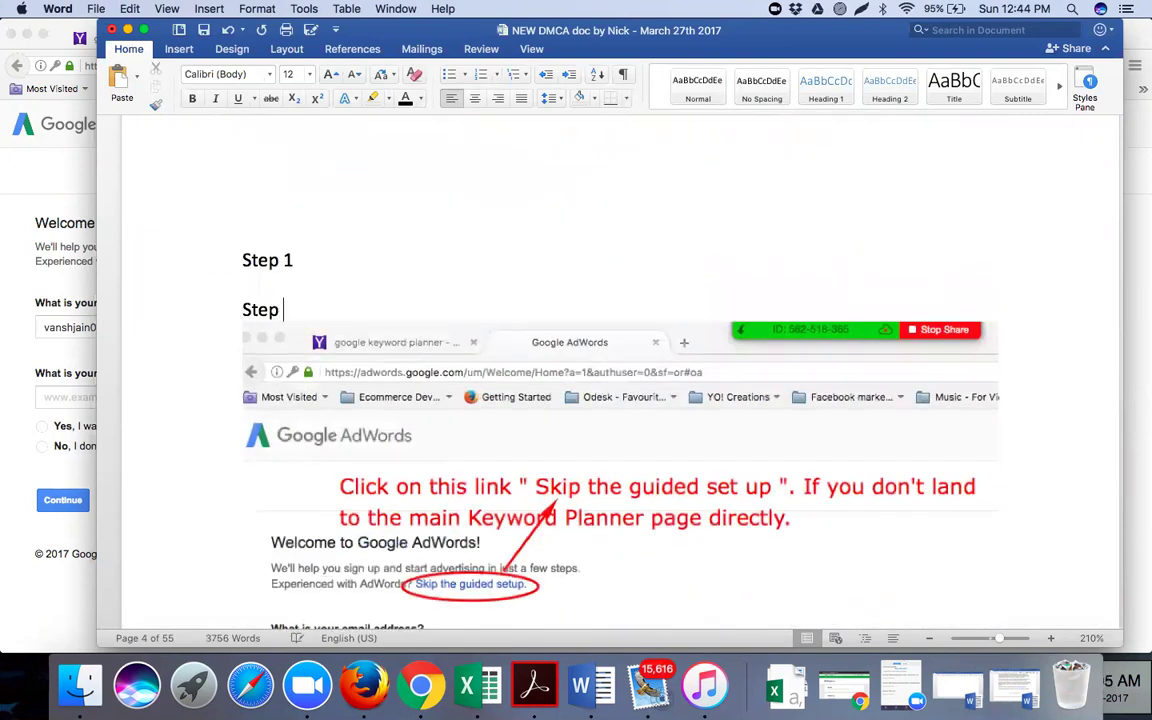
type("- 2")
scroll(373, 260, "up", 10)
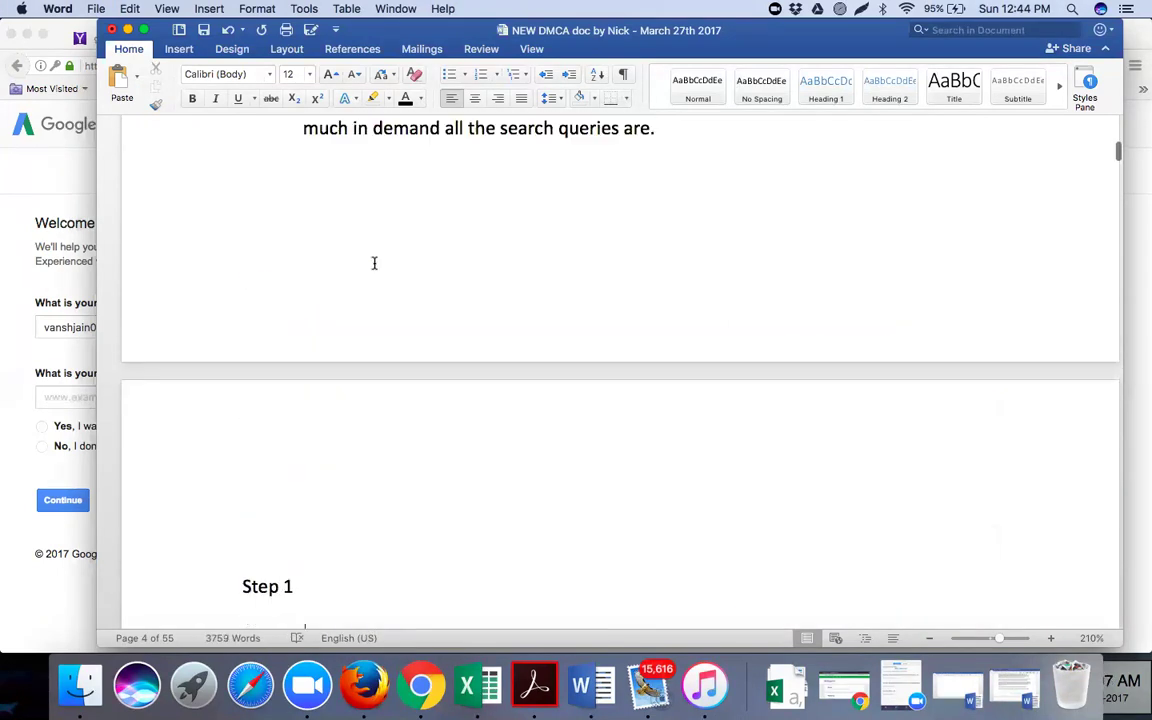
scroll(816, 224, "up", 2)
left_click_drag(823, 229, 444, 226)
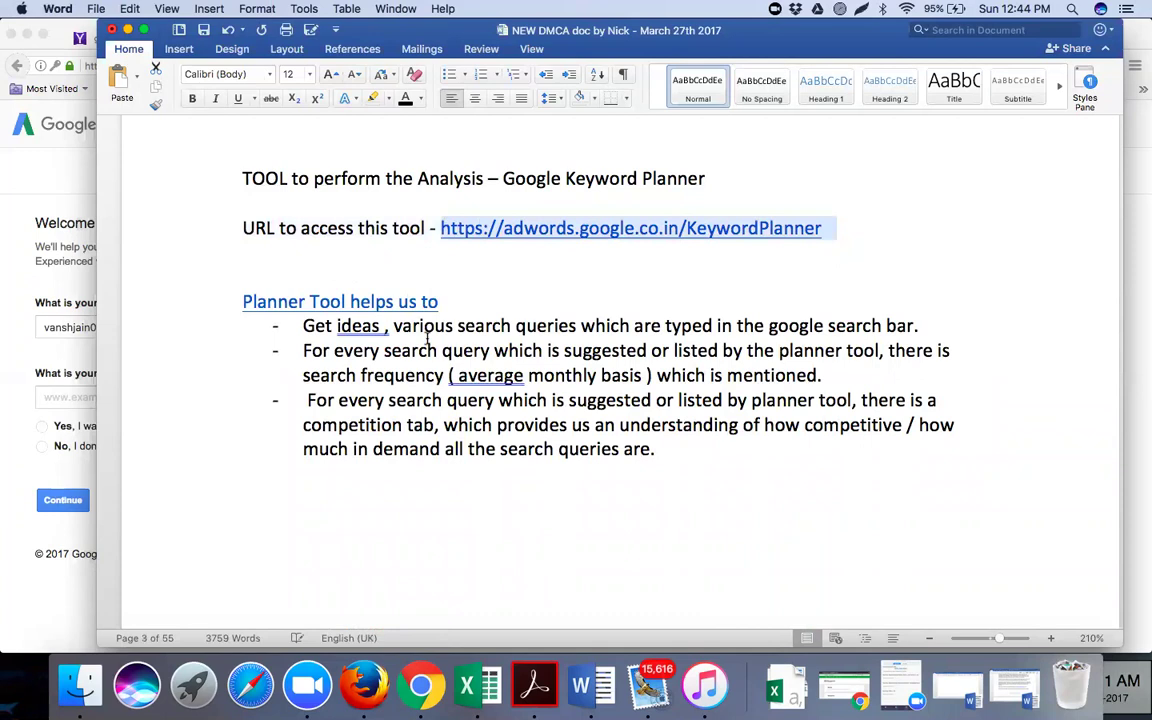
scroll(432, 342, "down", 3)
scroll(432, 342, "down", 3)
left_click(349, 423)
type("- Lo")
key("BackSpace")
key("BackSpace")
type("Open -")
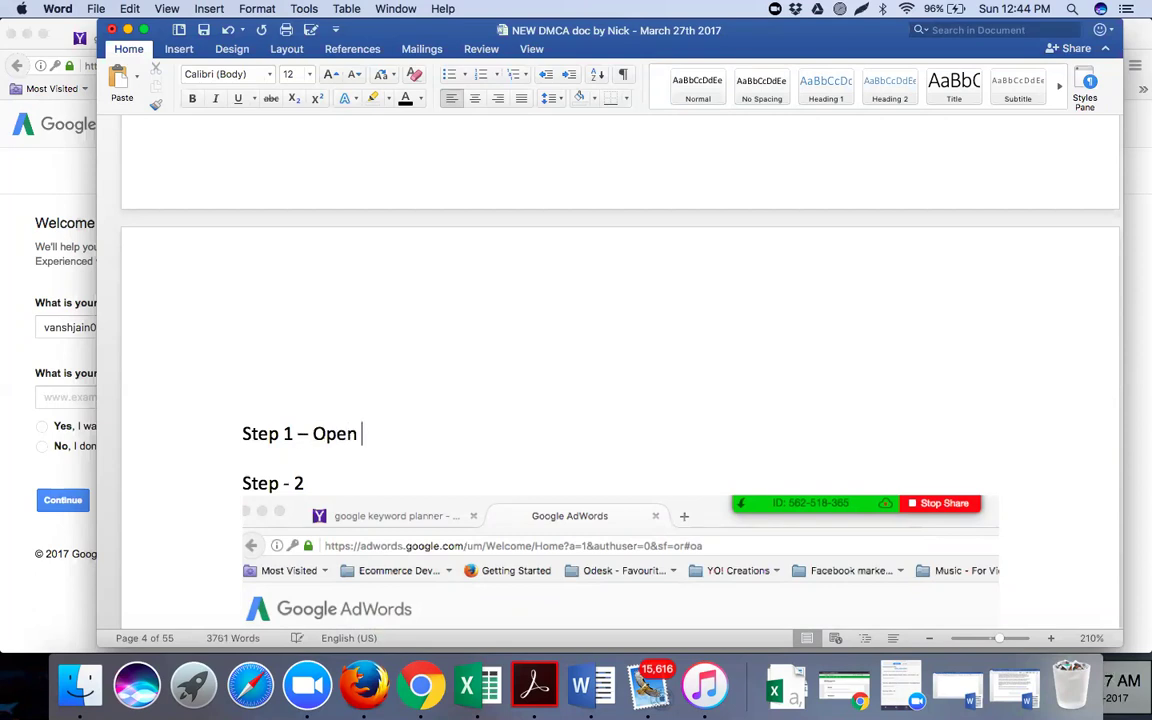
key("super+v")
key("Return")
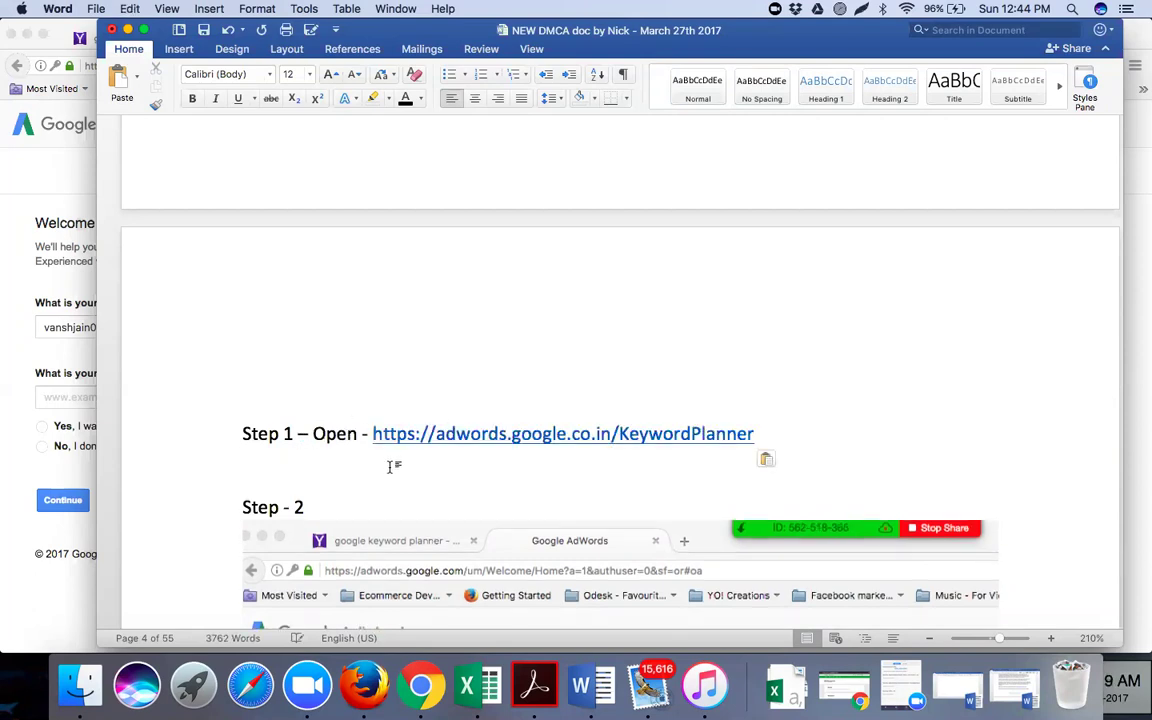
scroll(390, 466, "down", 3)
scroll(390, 470, "down", 4)
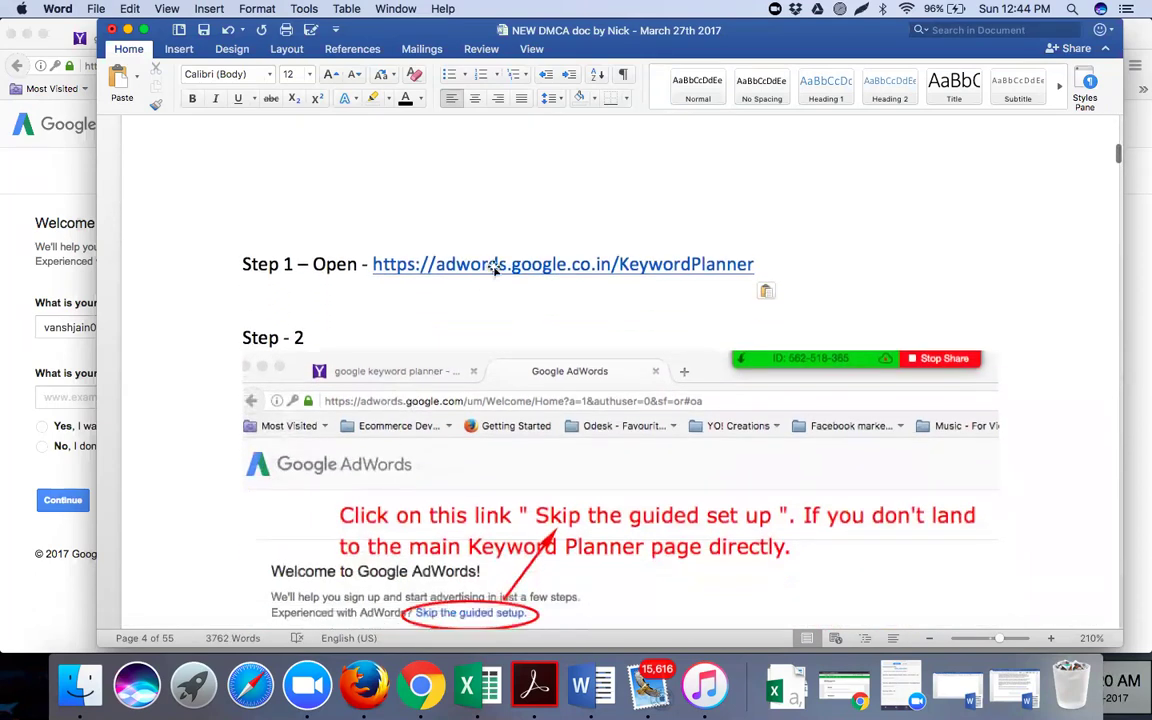
scroll(493, 281, "down", 2)
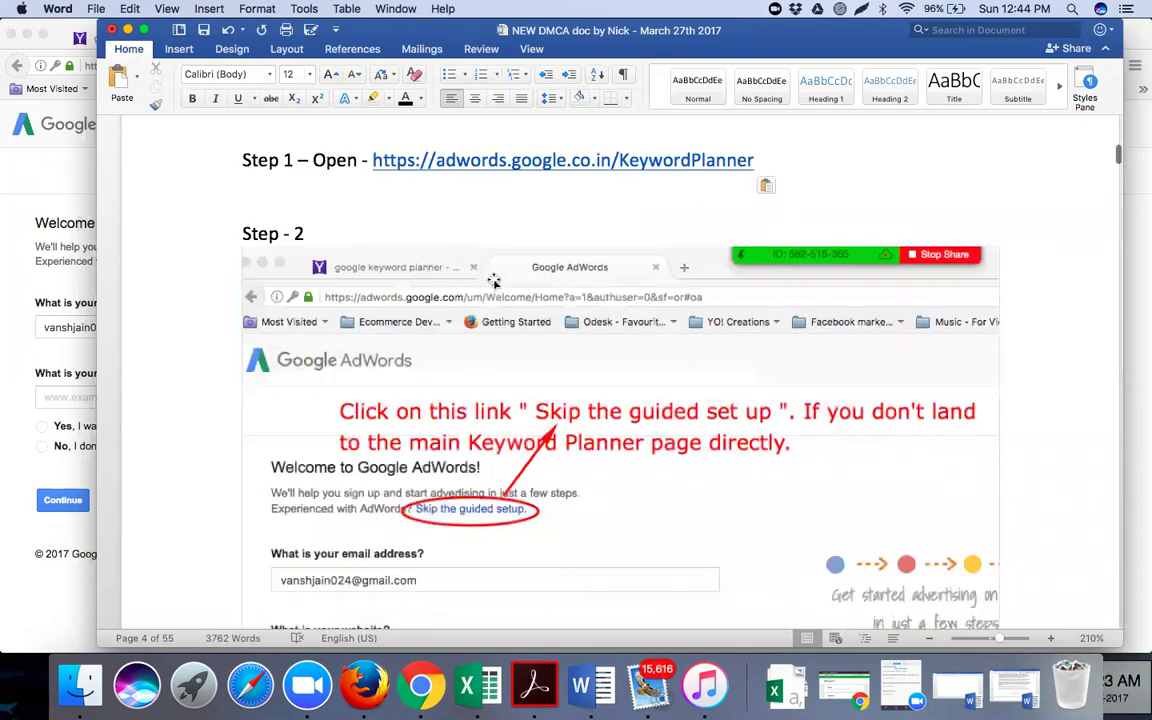
scroll(493, 281, "down", 2)
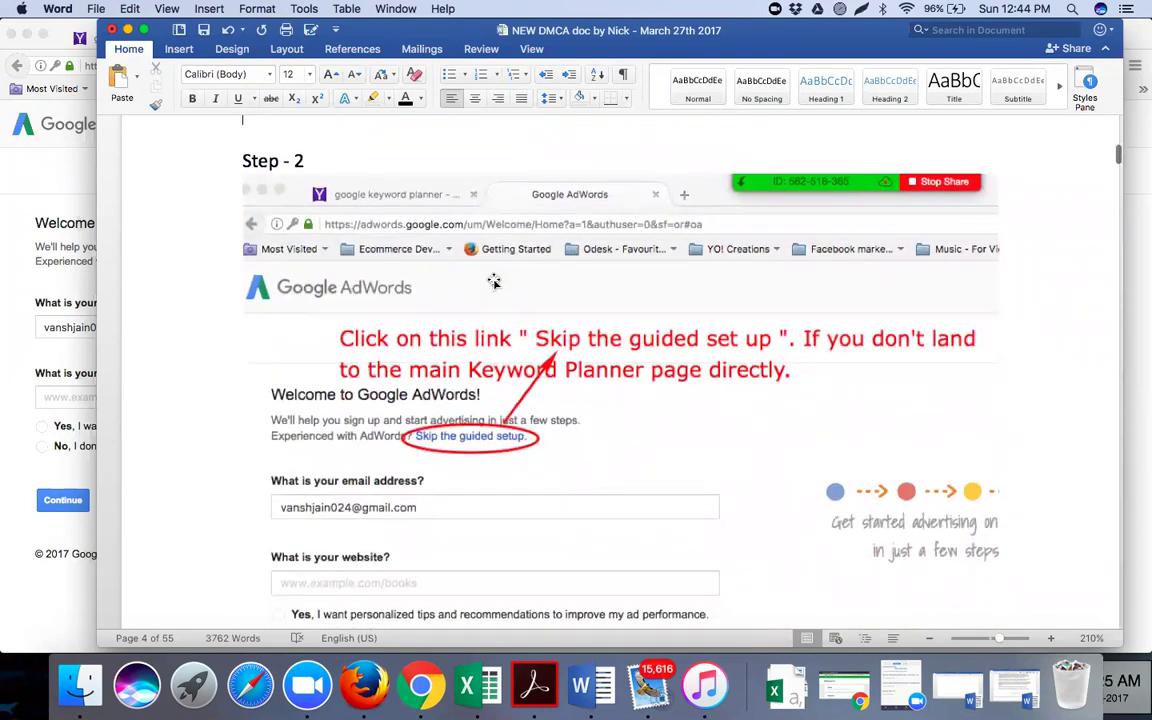
scroll(493, 281, "down", 3)
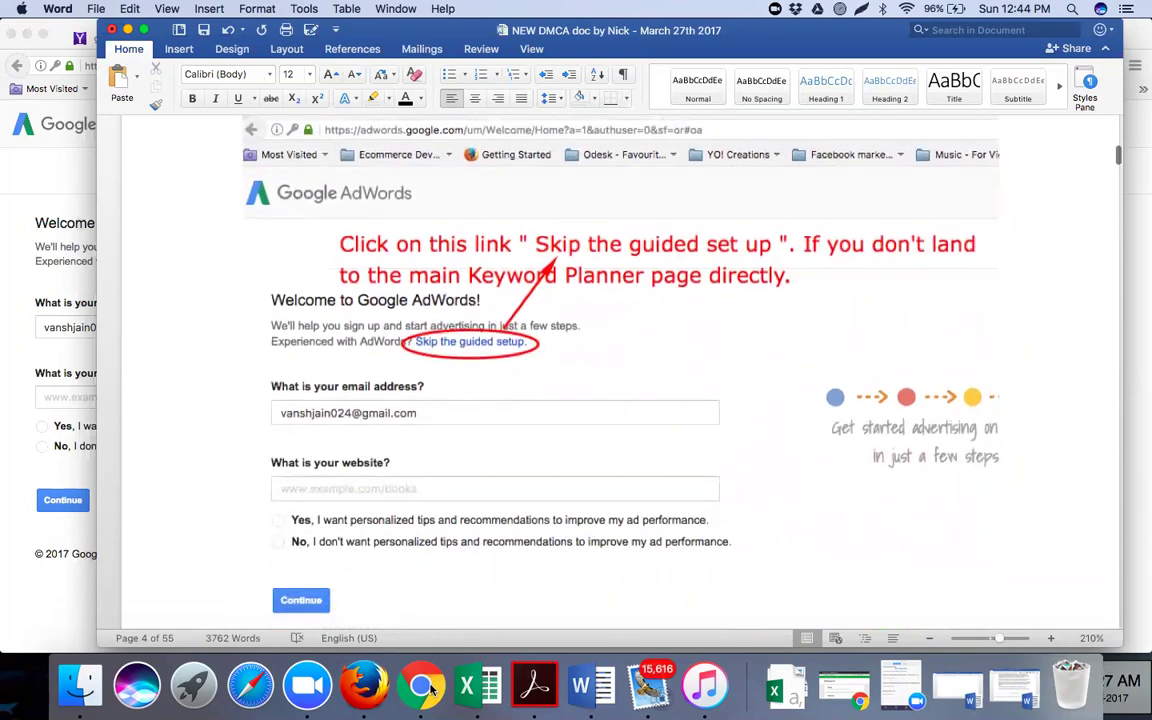
left_click(417, 683)
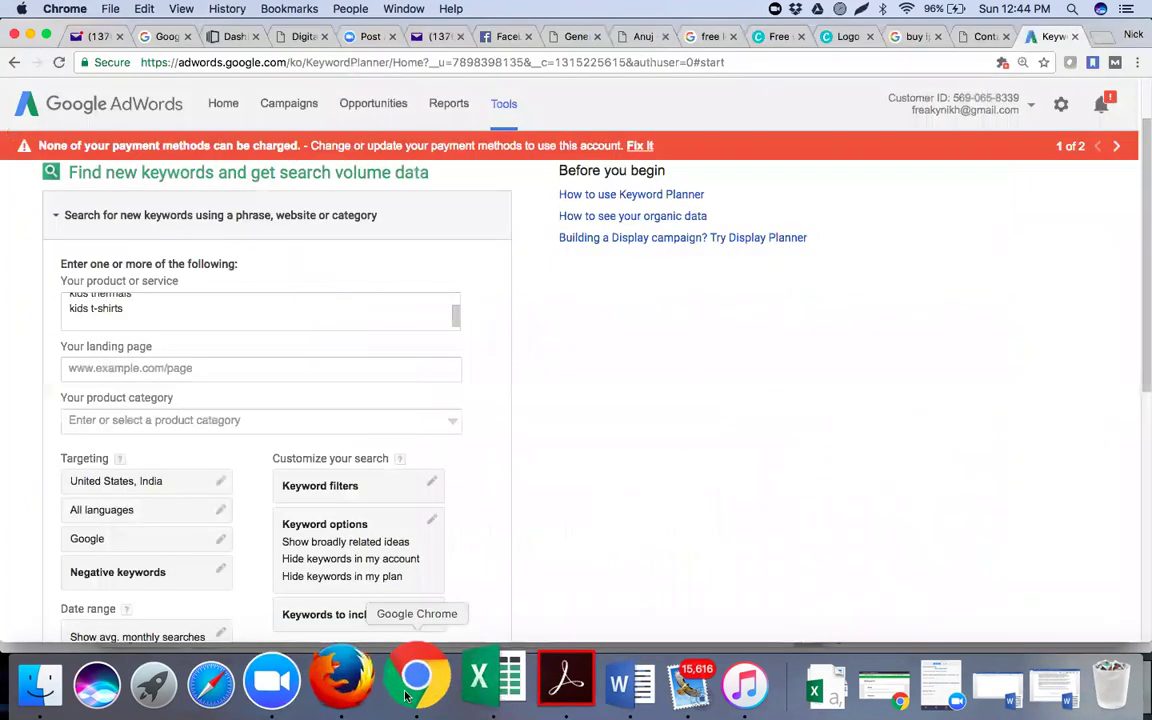
In Firefox, skip the AdWords guided setup and screenshot the resulting account setup page
left_click(365, 700)
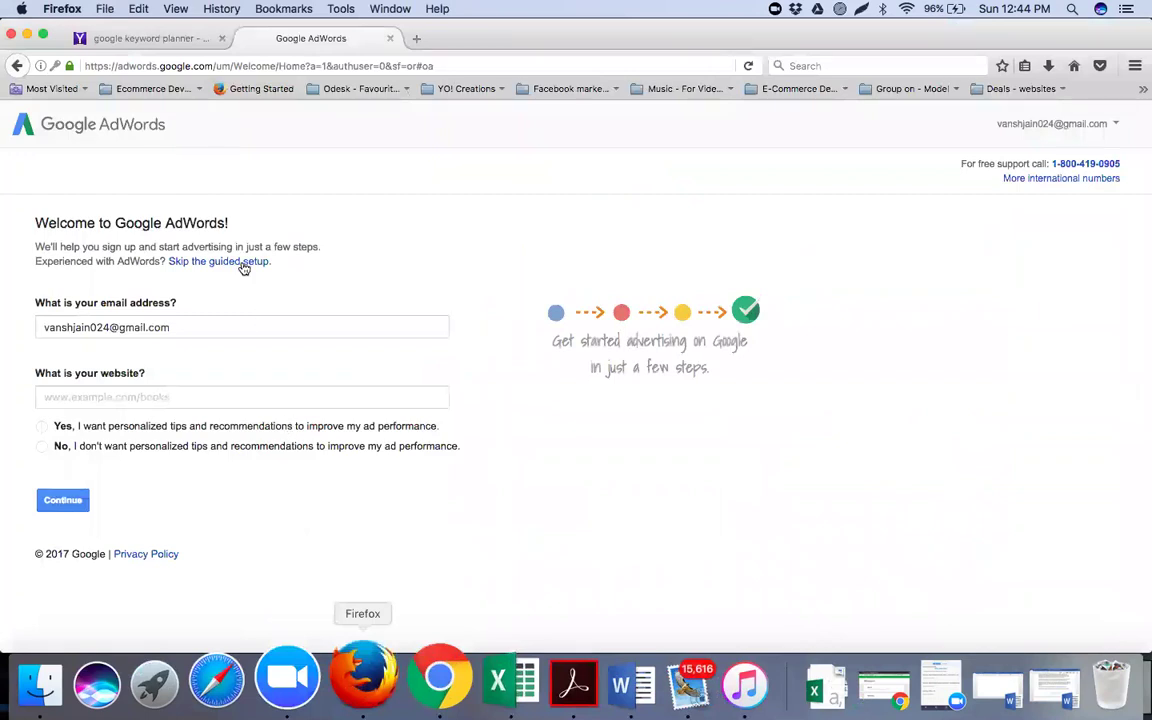
left_click(243, 264)
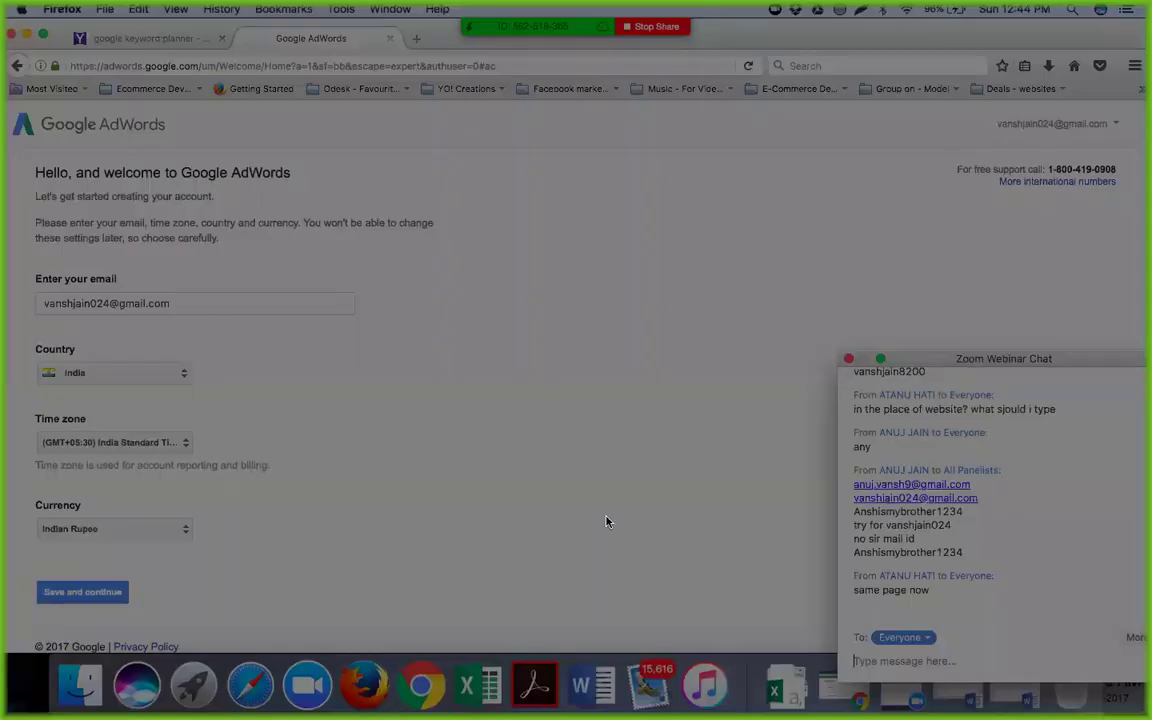
mouse_move(8, 20)
left_mouse_down()
mouse_move(494, 380)
mouse_move(650, 643)
mouse_move(747, 633)
left_mouse_up()
Caption the capture 'here only fill this email address and save and continue to next page.'
left_click(761, 577)
left_click(177, 118)
type("here")
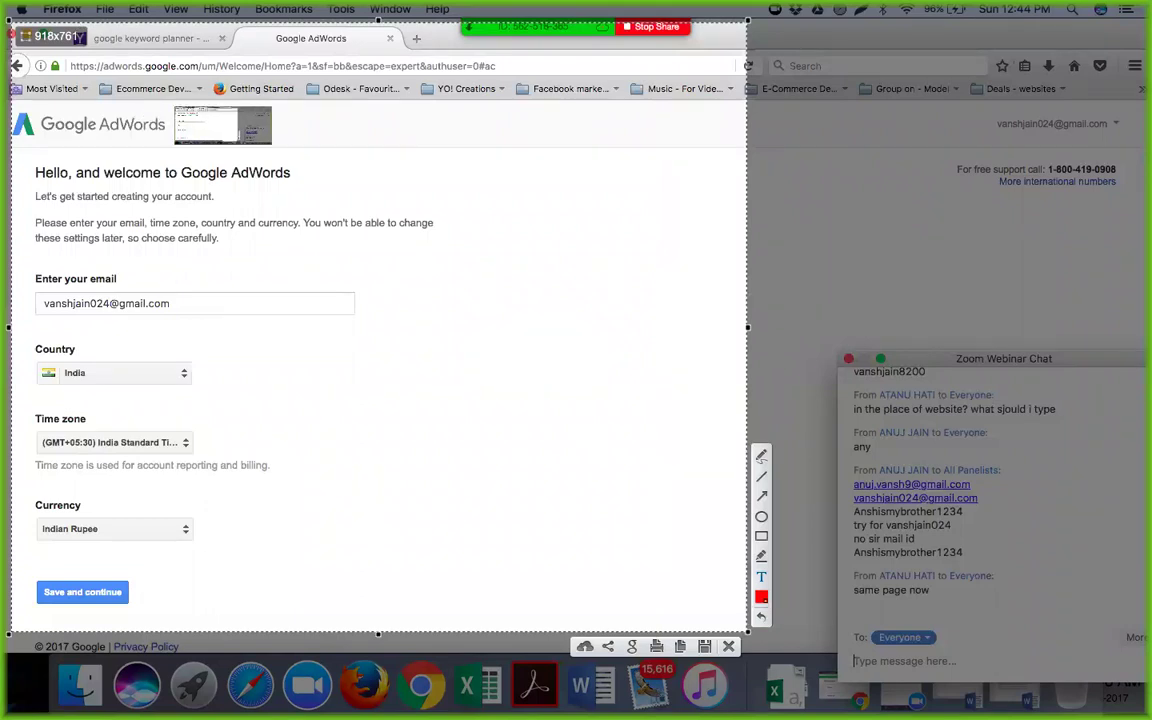
type(" only")
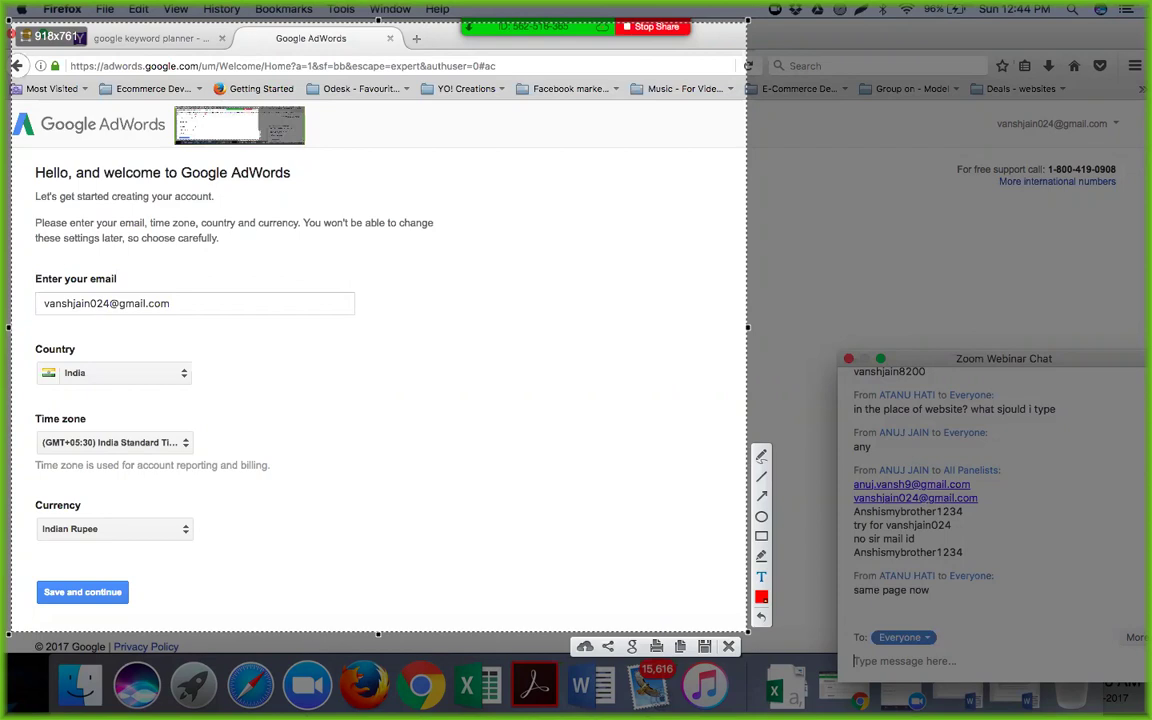
type(" fill this")
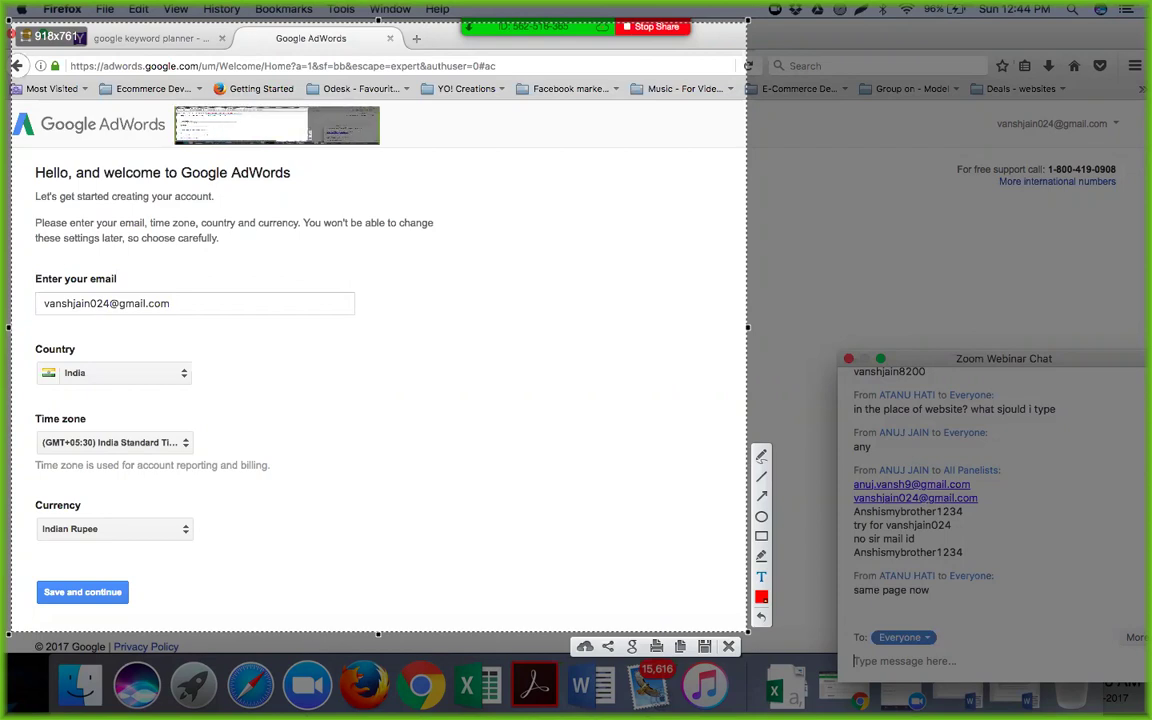
type(" email address and save")
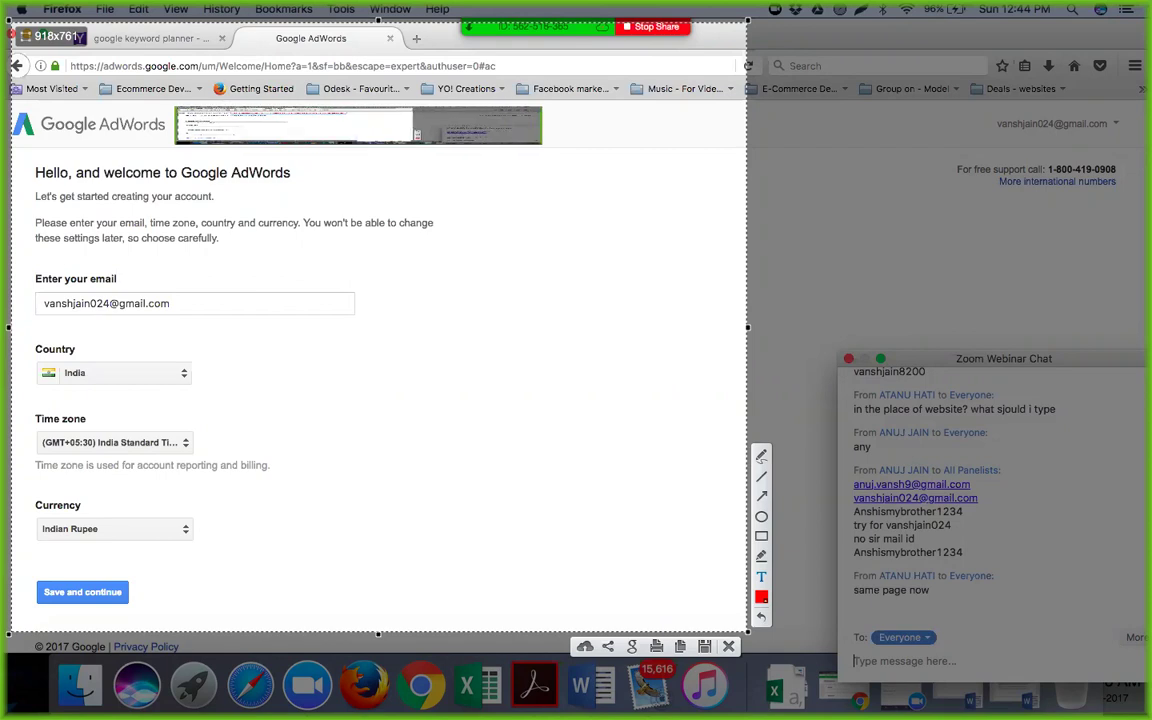
type(" and continue")
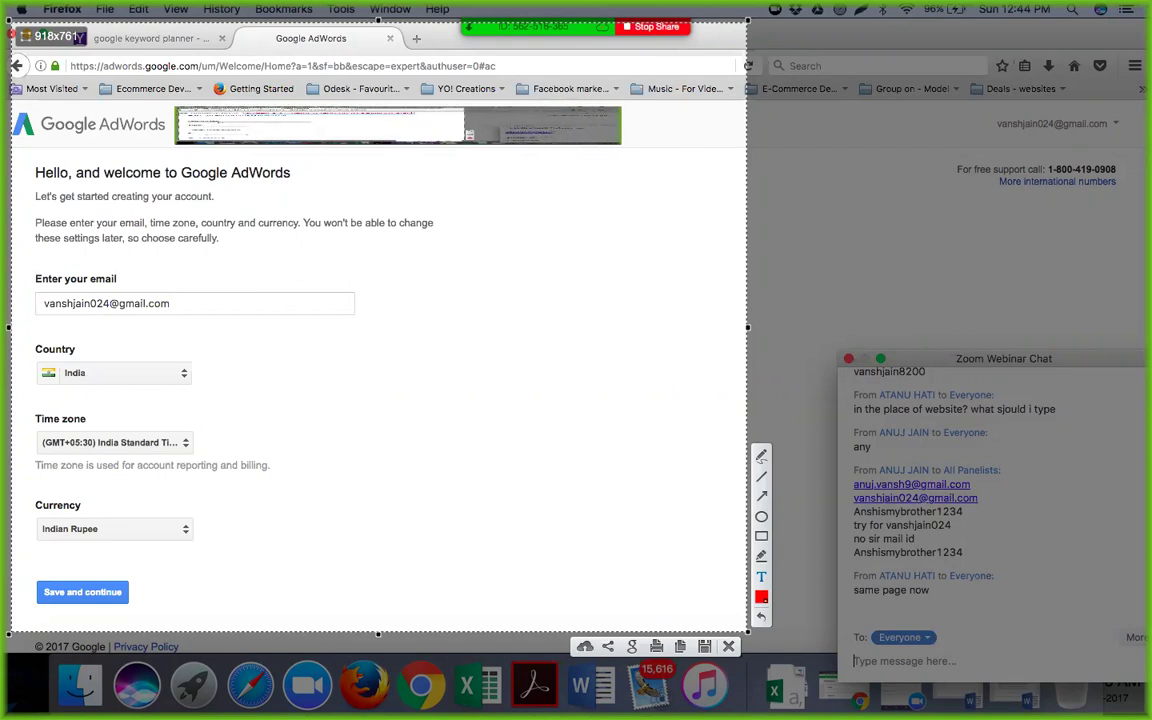
type(" to next page")
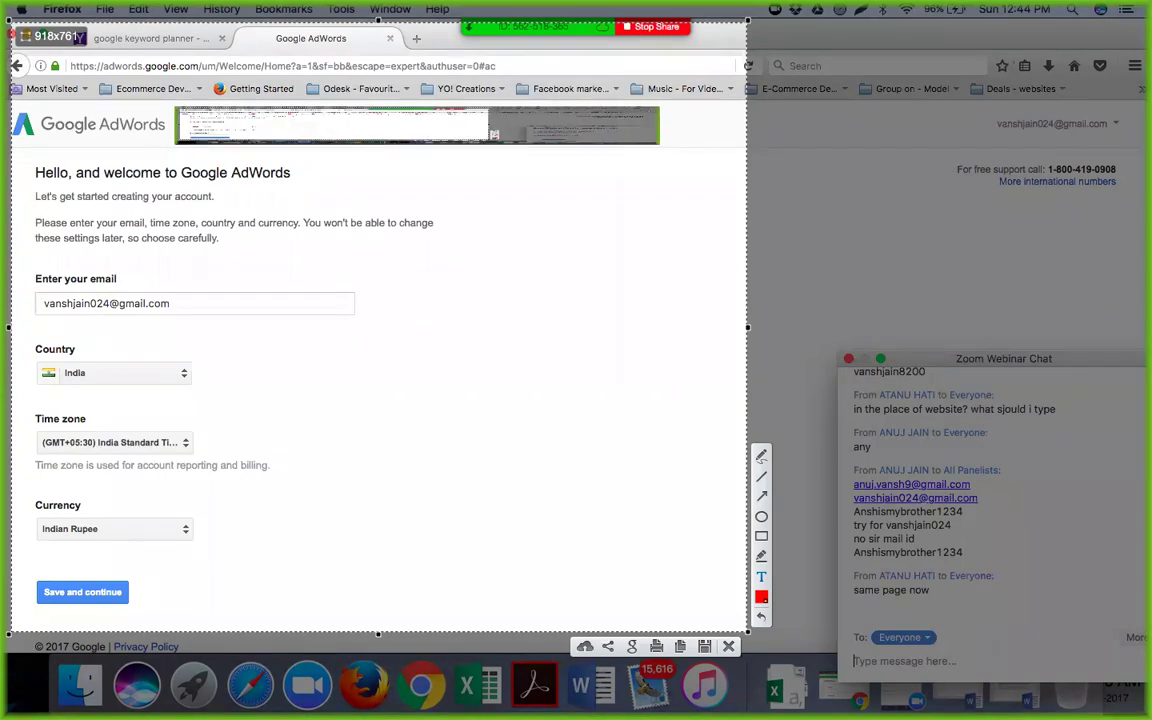
type(".")
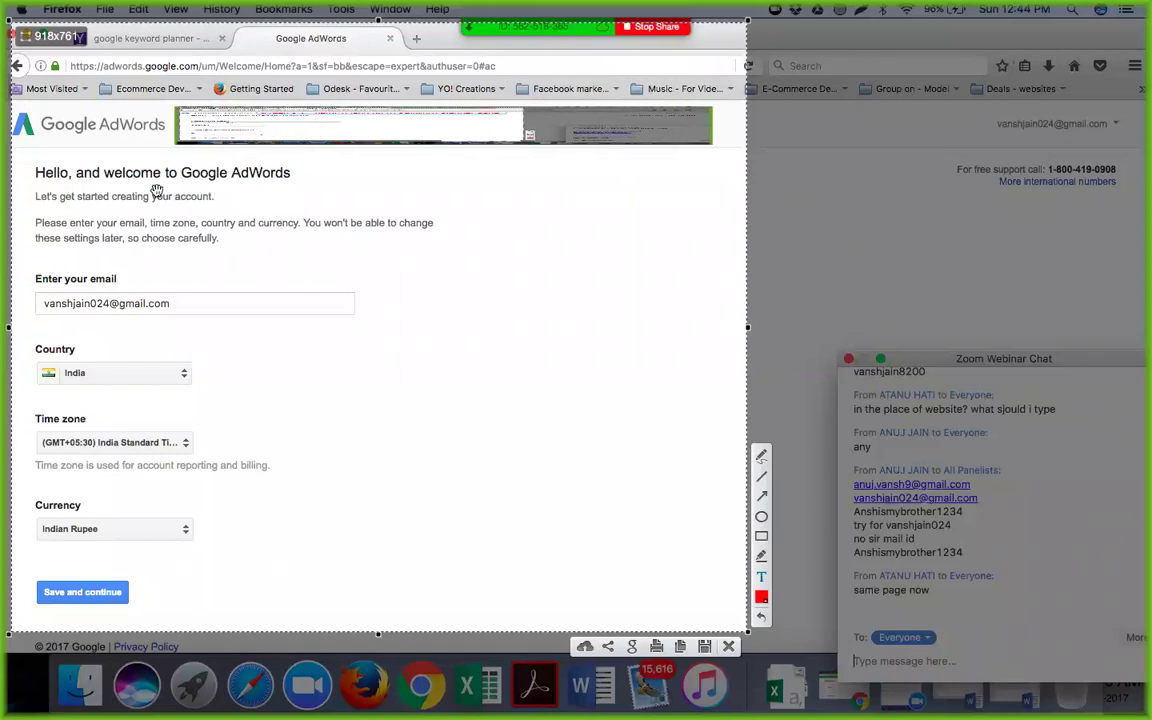
left_click(761, 536)
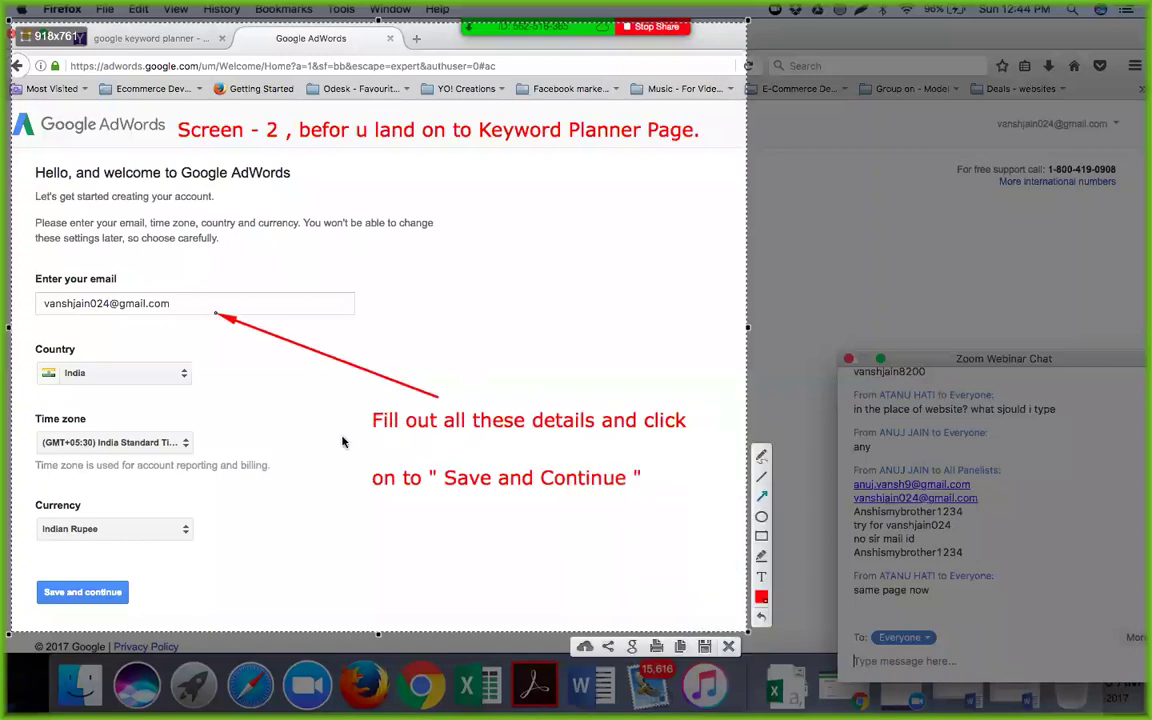
Draw red arrows to the Country, Currency and submit fields, then copy the annotated screenshot
left_click_drag(372, 420, 140, 376)
left_click_drag(372, 472, 180, 527)
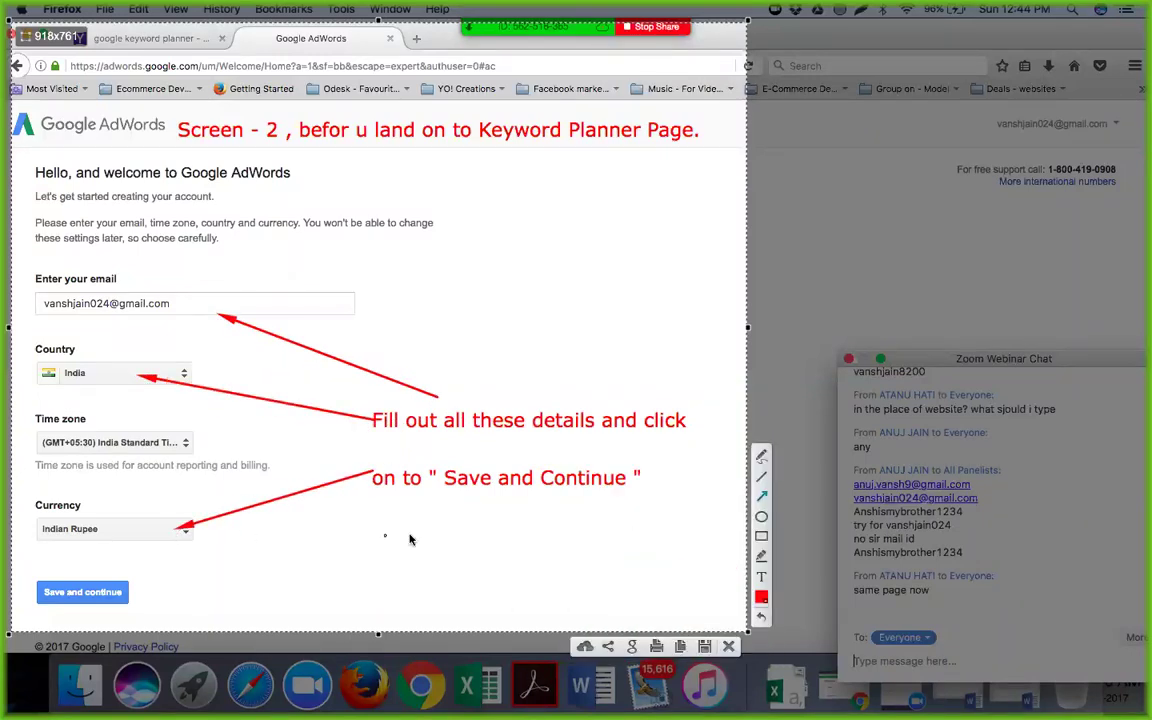
left_click_drag(489, 484, 145, 585)
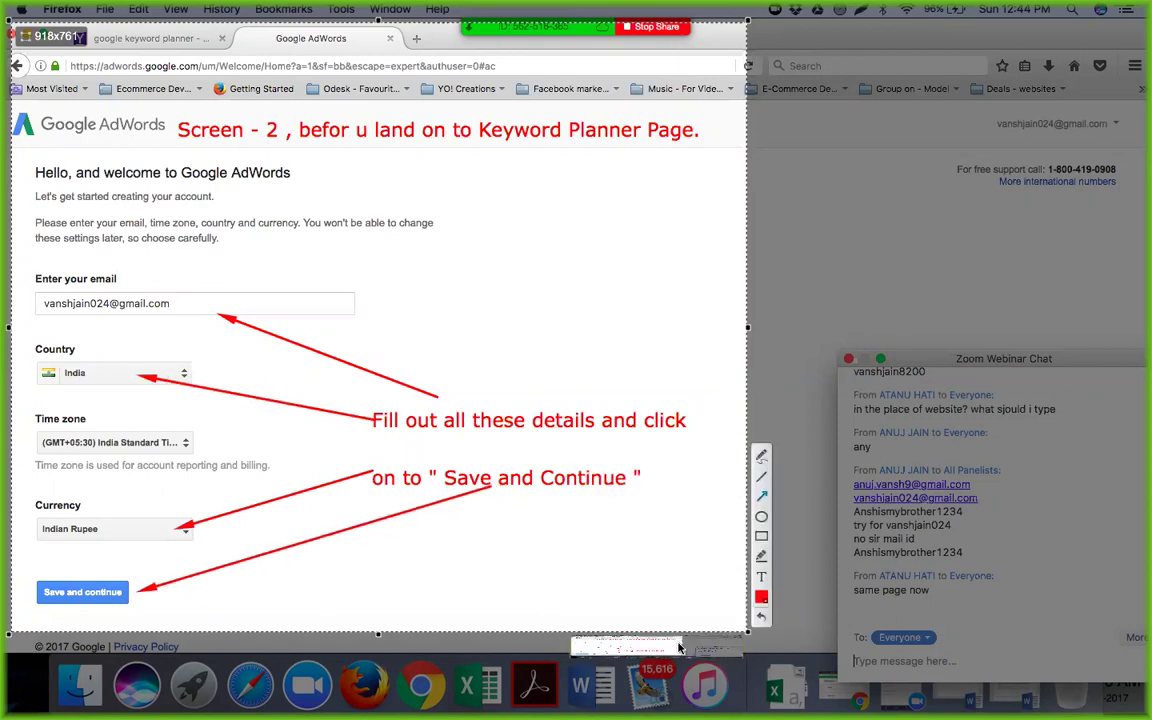
key("super+shift+s")
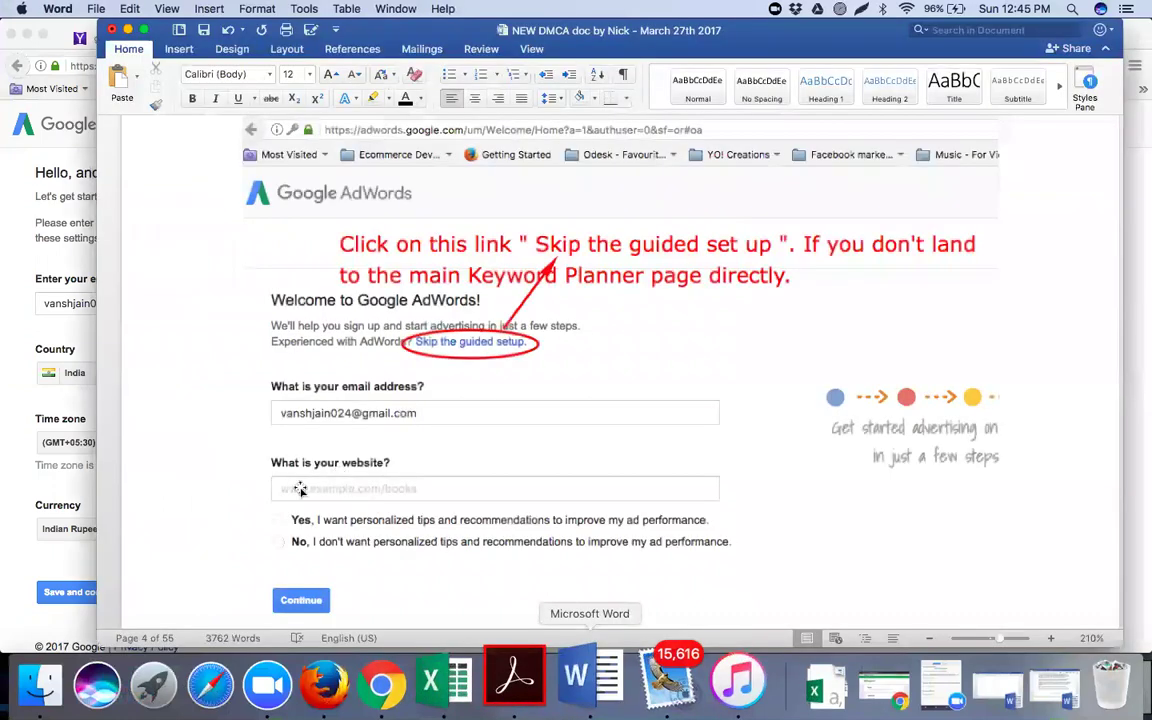
Insert 'Step - 3' with the annotated setup screenshot, then submit the India/Indian Rupee settings
scroll(237, 488, "down", 5)
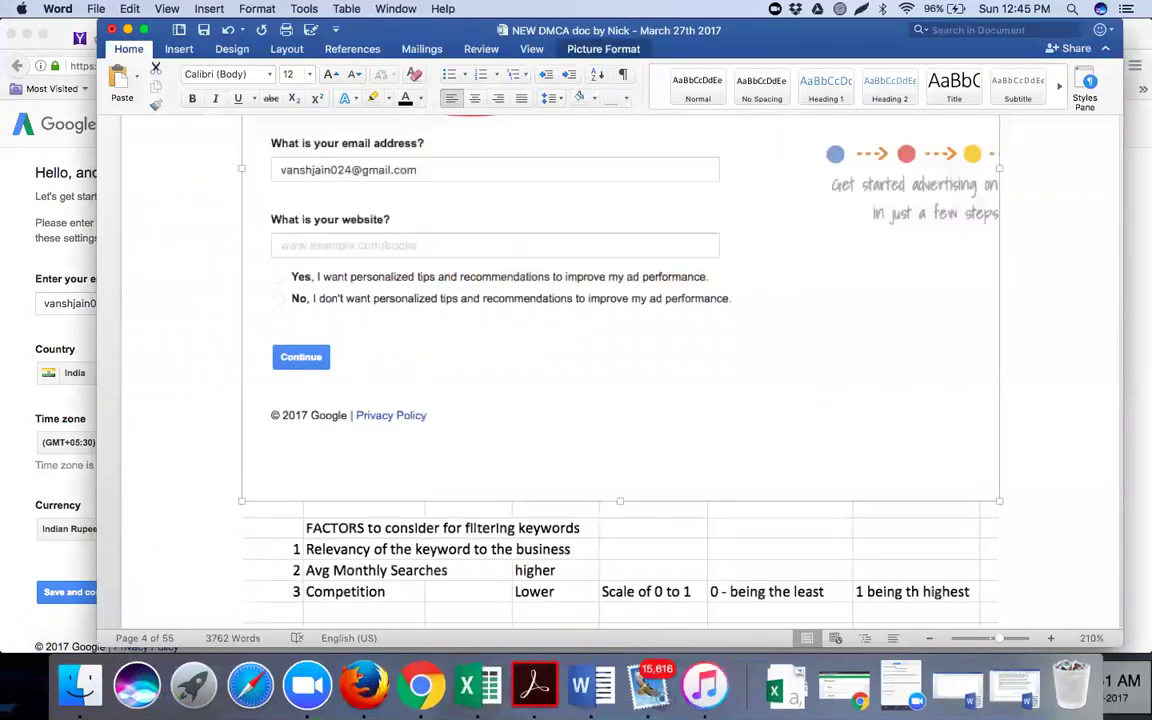
left_click(310, 481)
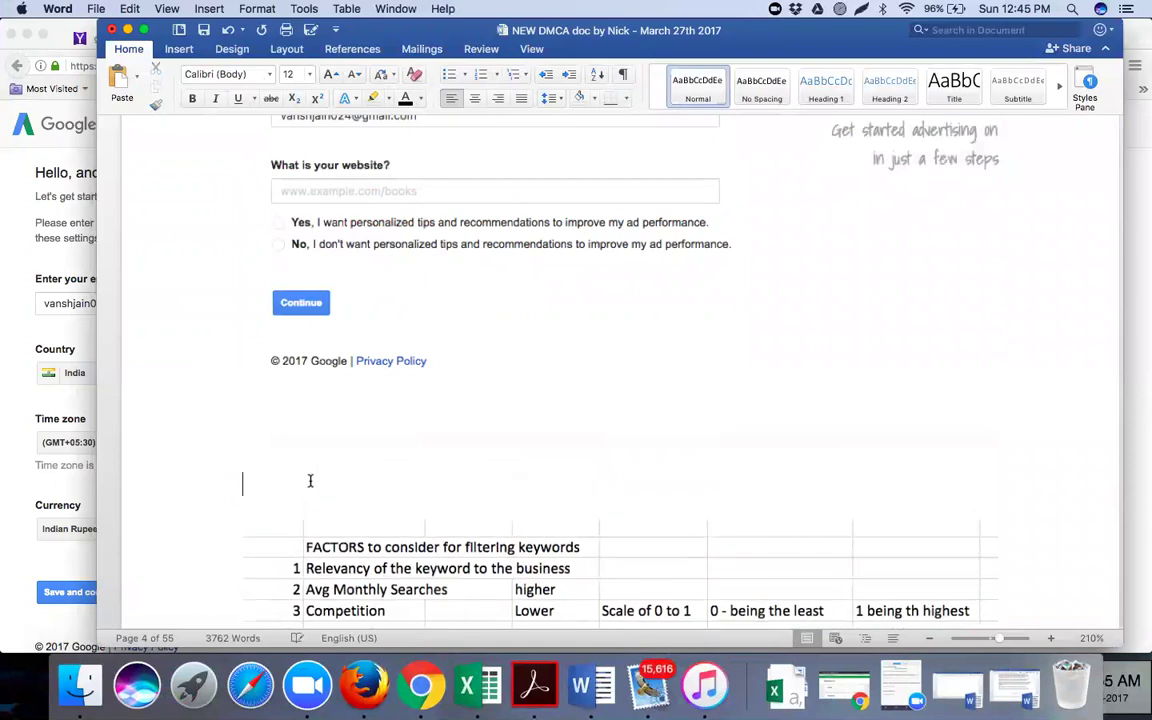
type("Step - ")
type("3")
key("Return")
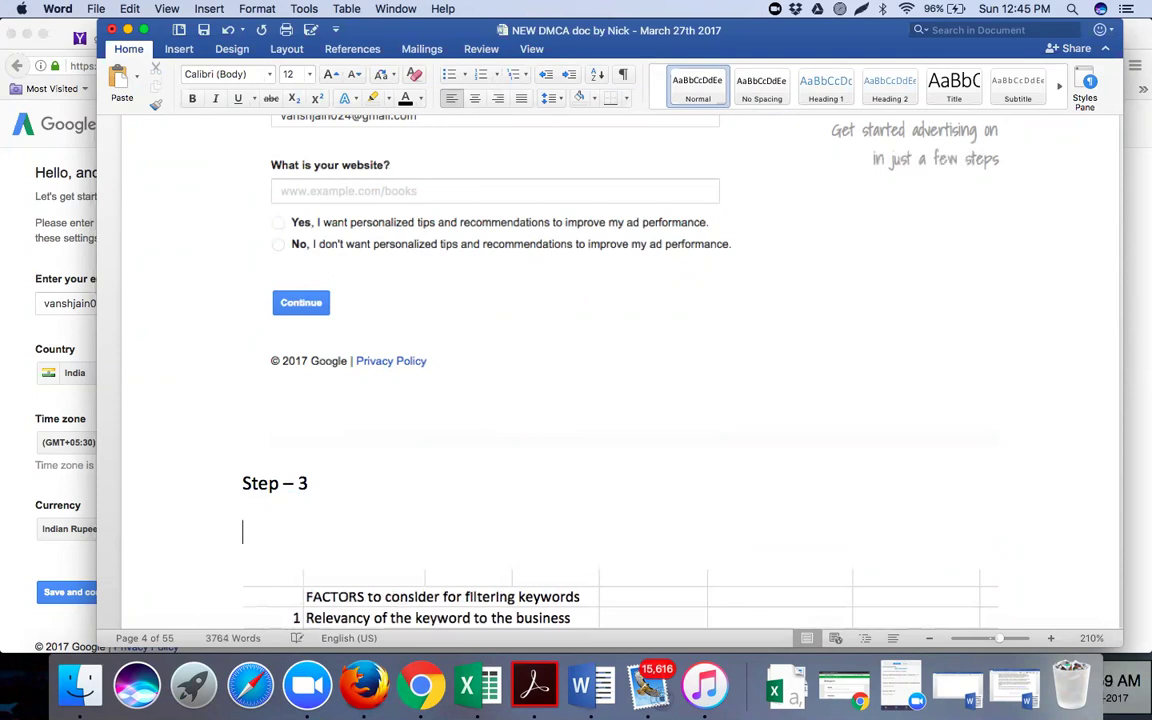
key("super+z")
key("super+v")
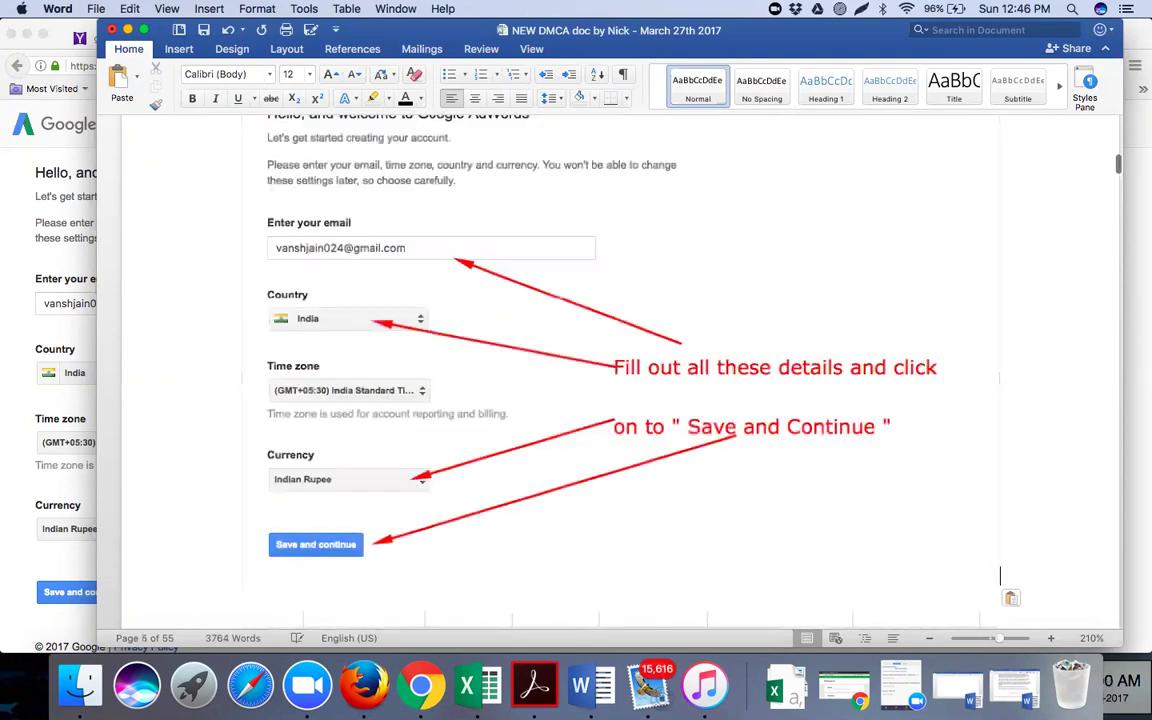
key("Return")
left_click(40, 514)
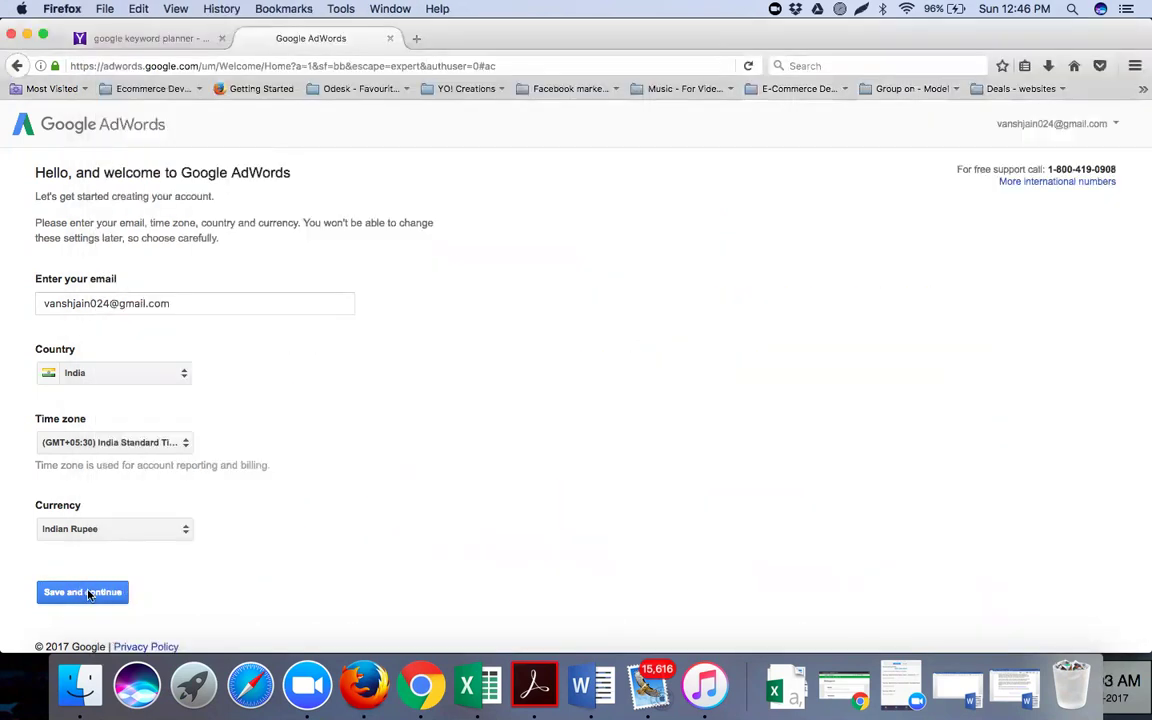
left_click(88, 593)
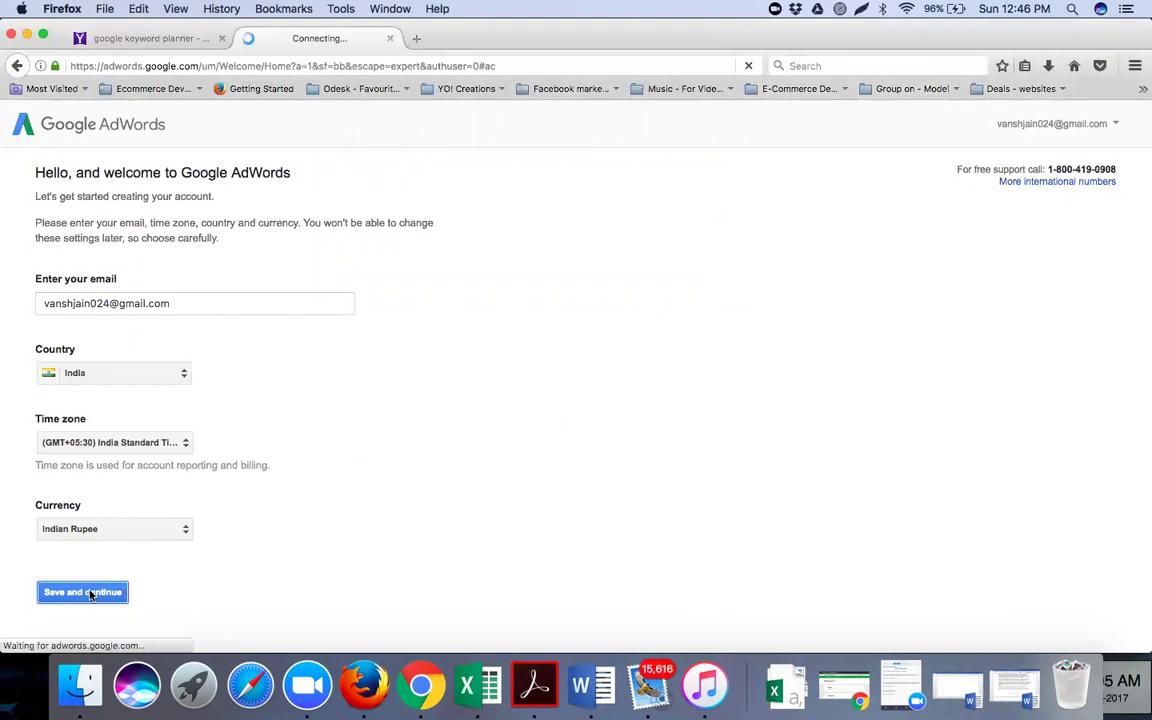
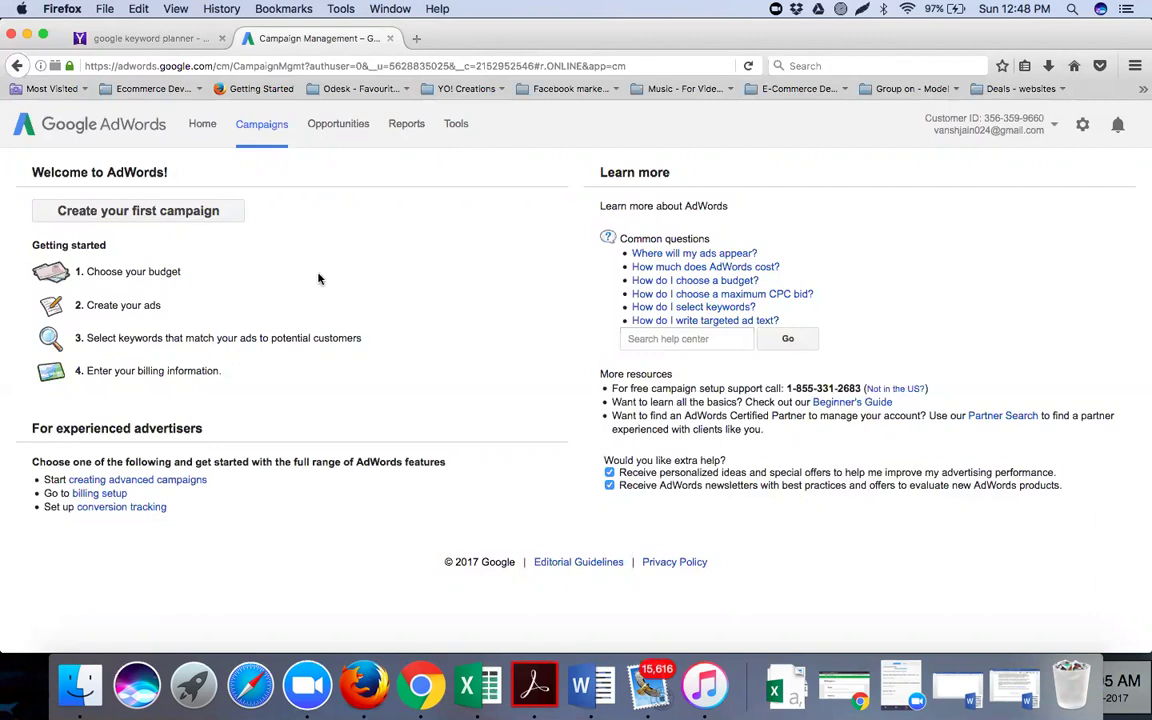
Open the AdWords Tools menu to show the list from Change History to Ad Preview and Diagnosis
left_click(459, 127)
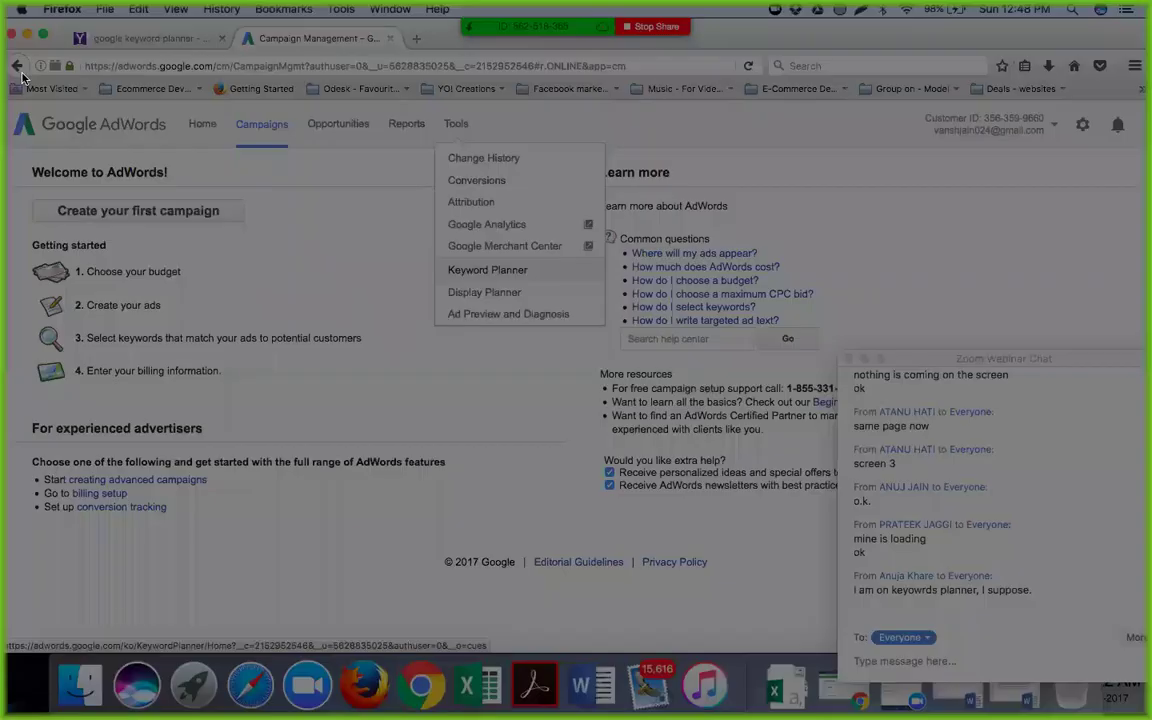
Capture the AdWords page with Lightshot and label it 'SCREEN - 3'
key("super+shift+4")
mouse_move(8, 48)
left_mouse_down()
mouse_move(427, 401)
mouse_move(717, 551)
mouse_move(721, 568)
mouse_move(820, 610)
left_mouse_up()
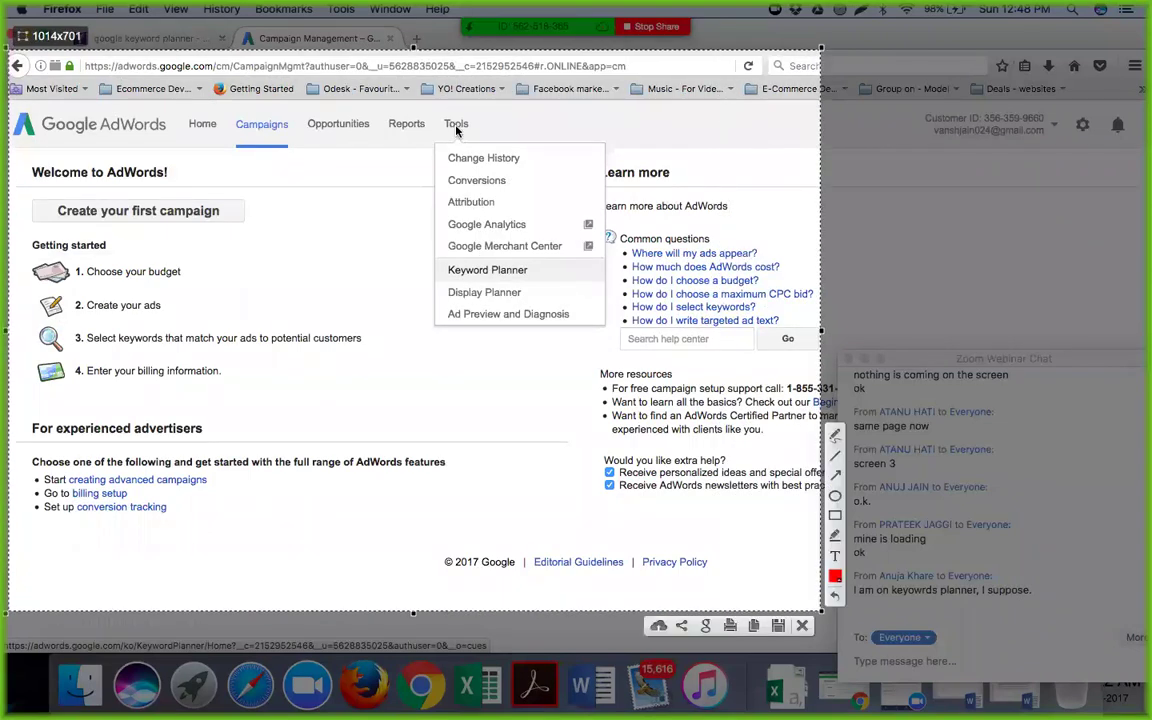
left_click(835, 555)
left_click(50, 146)
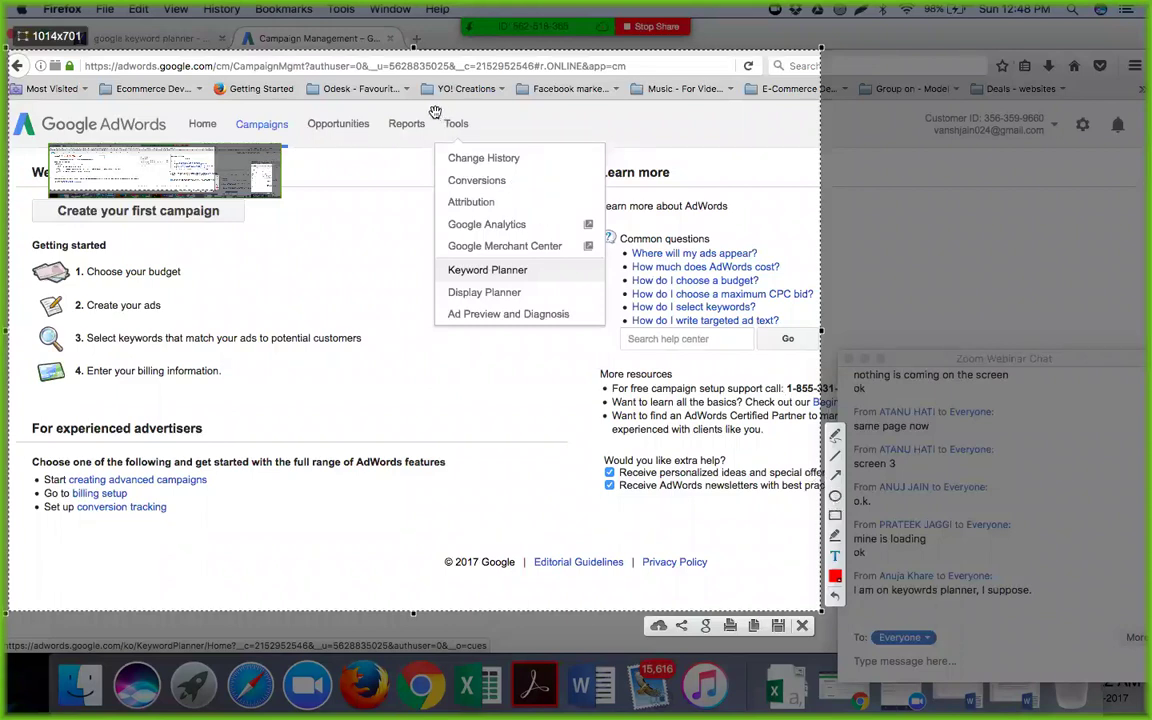
Mark the tools list and Keyword Planner entry with red boxes and arrows, then drag the capture out
mouse_move(433, 110)
left_mouse_down()
mouse_move(571, 244)
mouse_move(616, 378)
left_mouse_up()
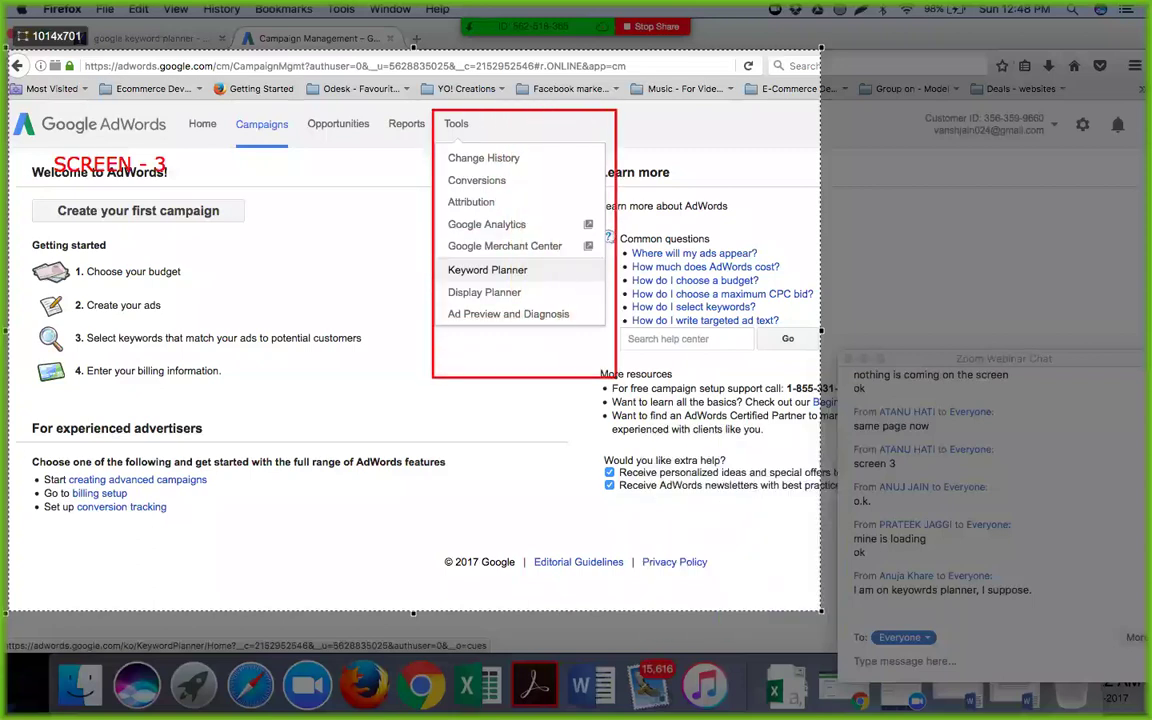
left_click_drag(440, 257, 665, 280)
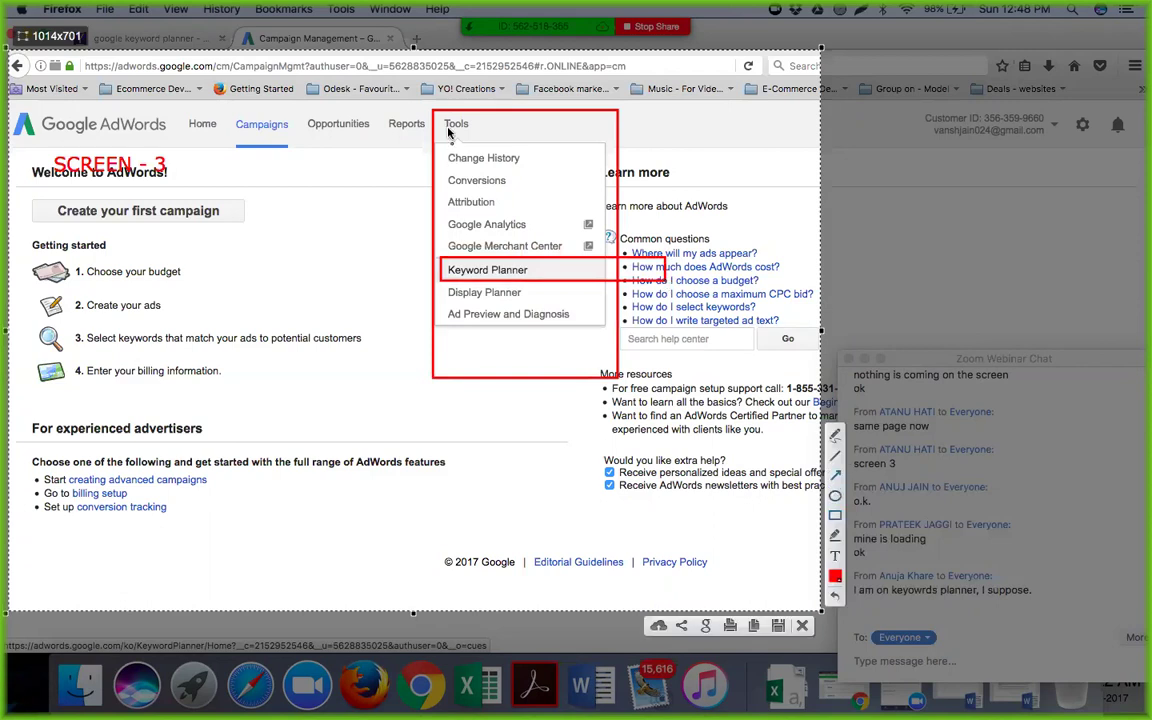
mouse_move(447, 135)
left_mouse_down()
mouse_move(324, 255)
mouse_move(307, 392)
left_mouse_up()
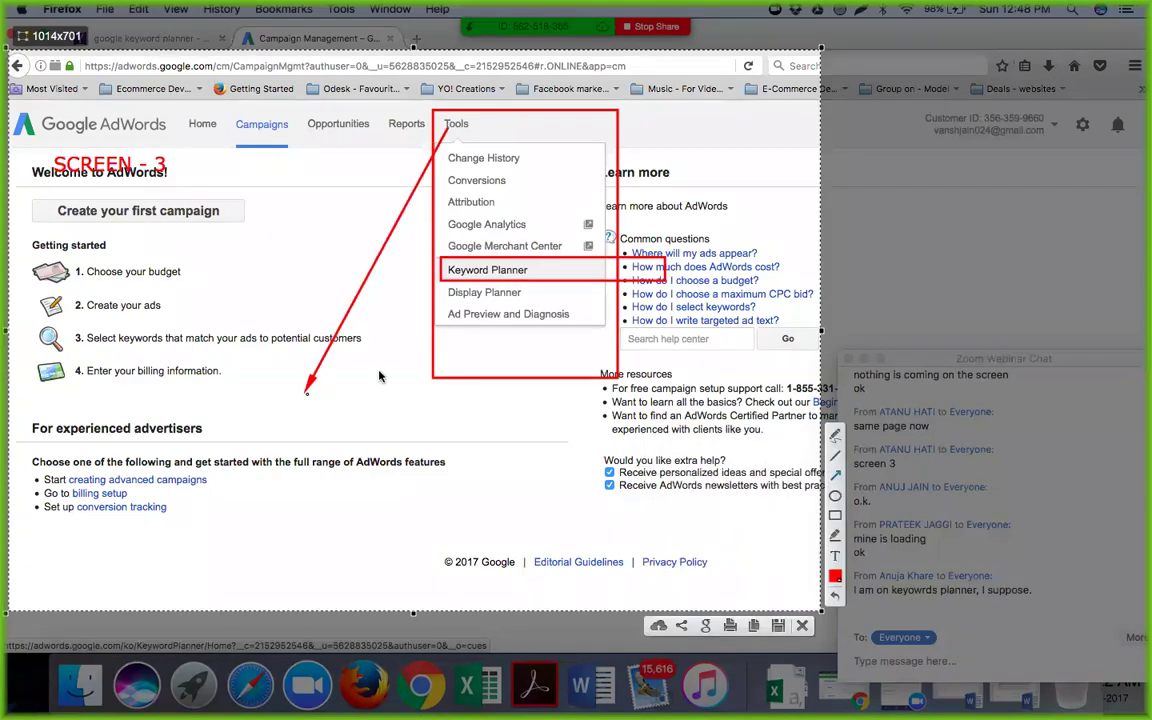
left_click_drag(427, 252, 320, 395)
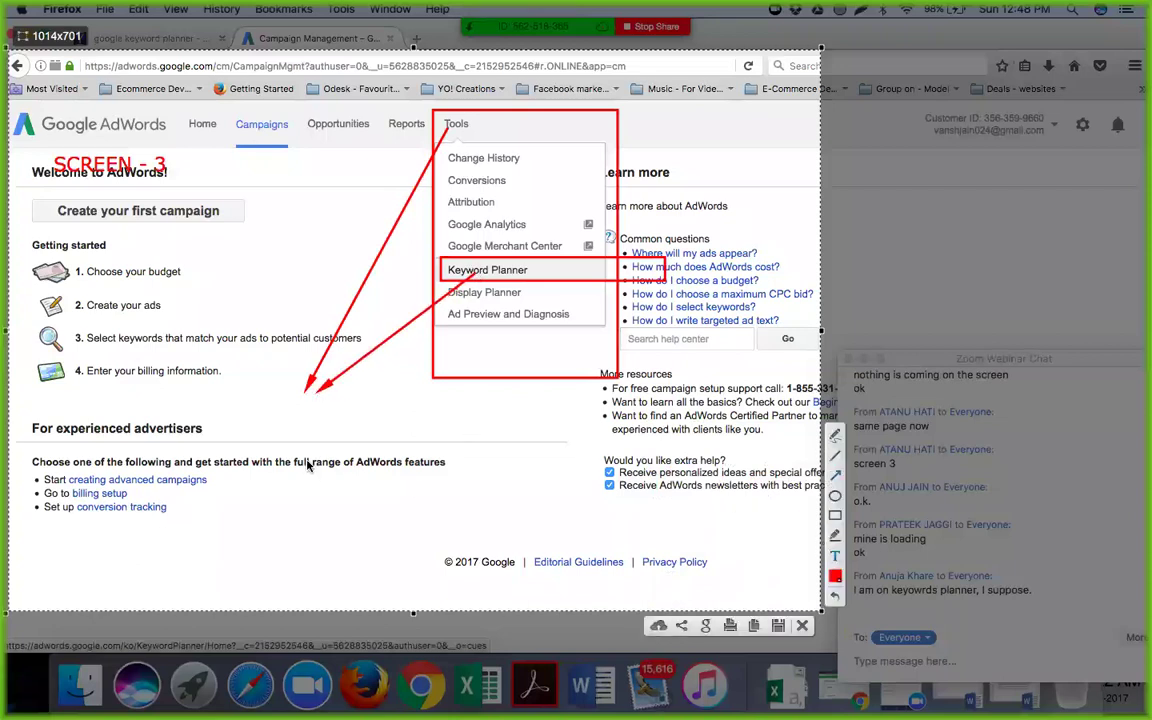
left_click_drag(183, 368, 201, 407)
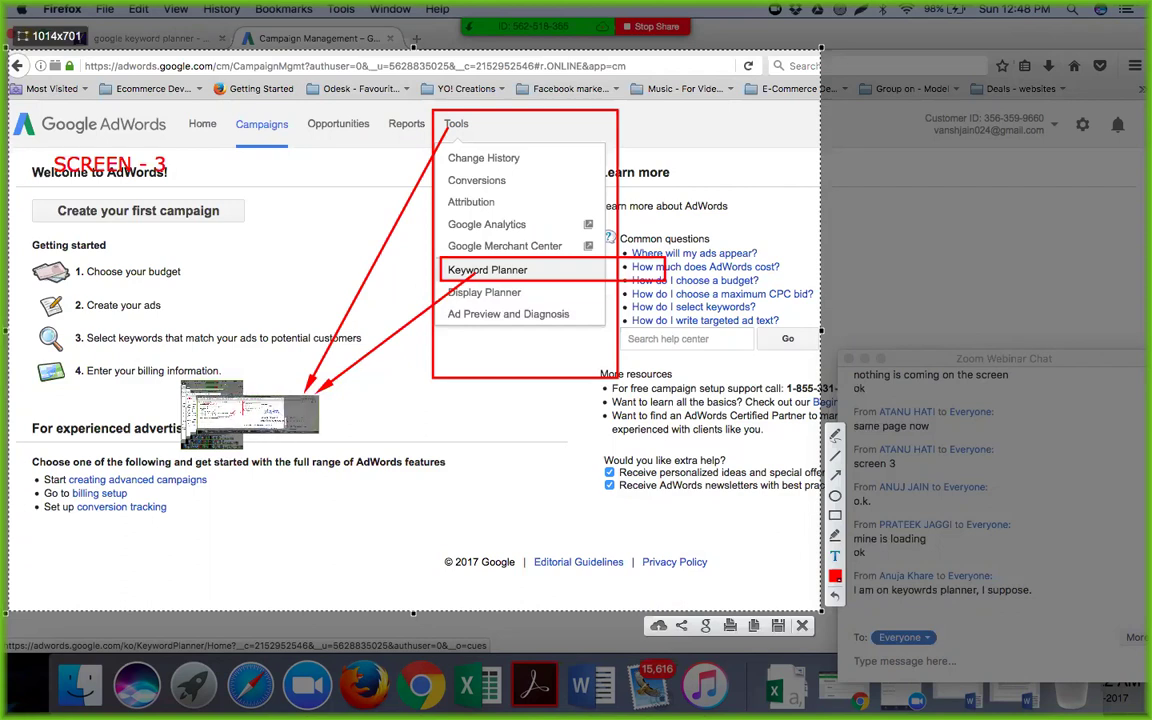
left_click_drag(201, 407, 201, 407)
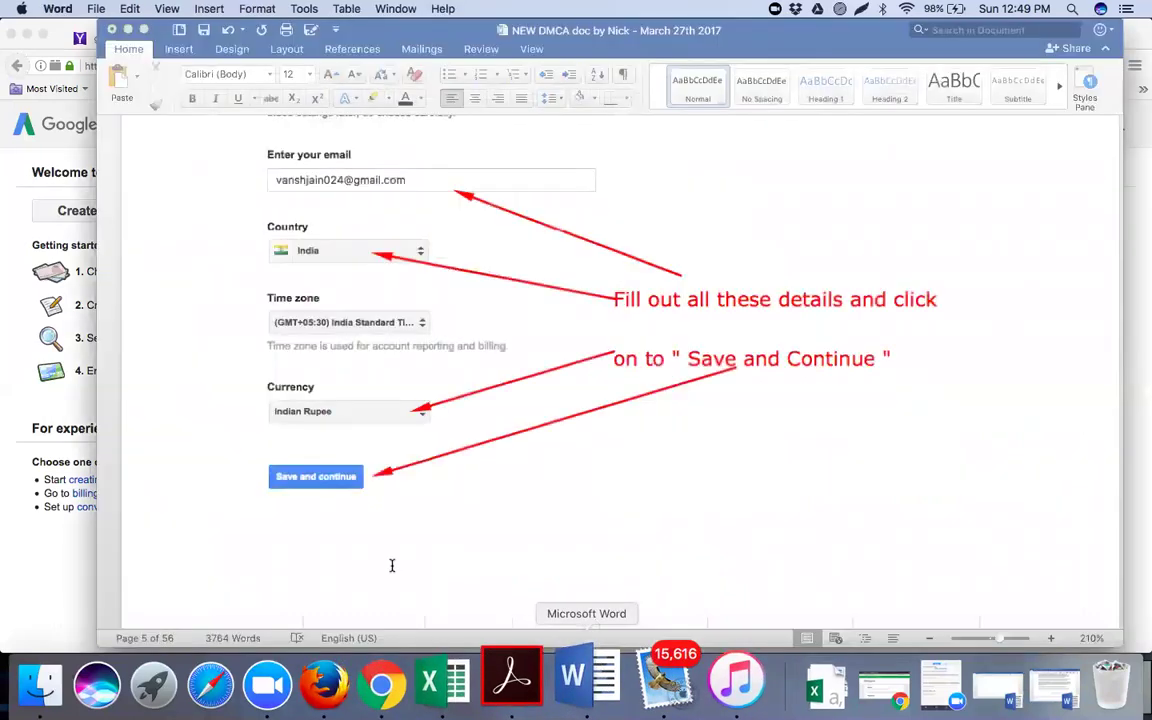
Insert blank lines between the SCREEN - 3 screenshot caption and the keyword-filtering factors table
scroll(390, 405, "down", 10)
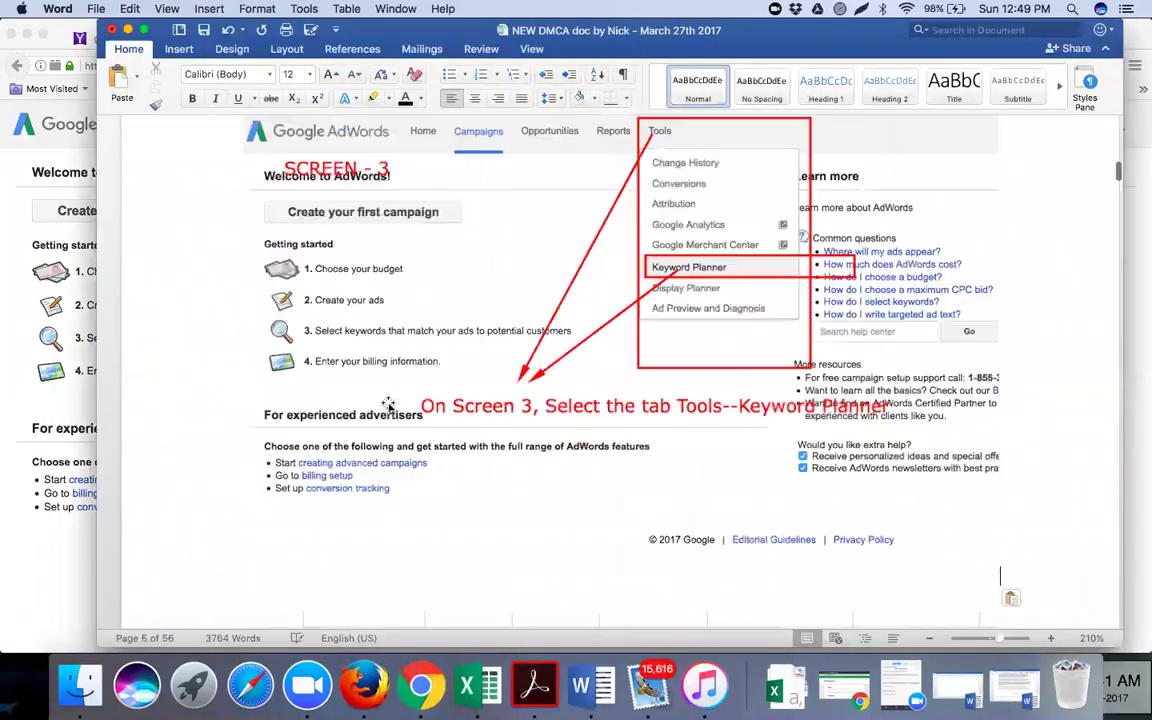
scroll(388, 404, "up", 10)
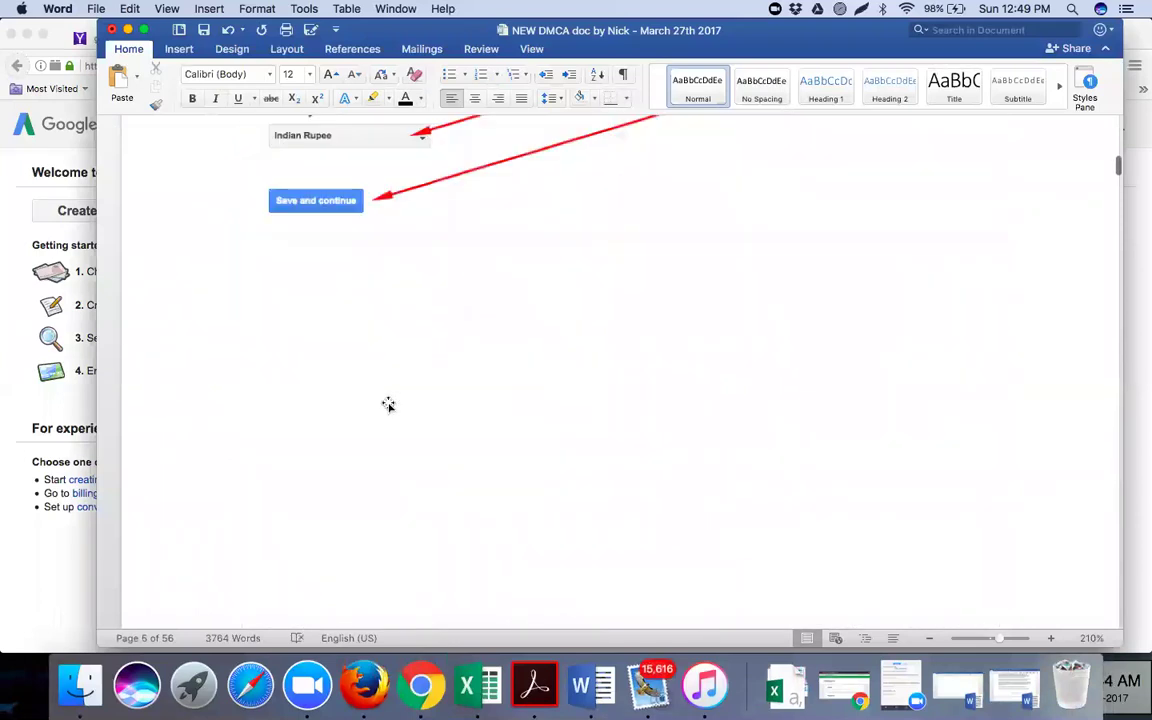
scroll(388, 404, "up", 10)
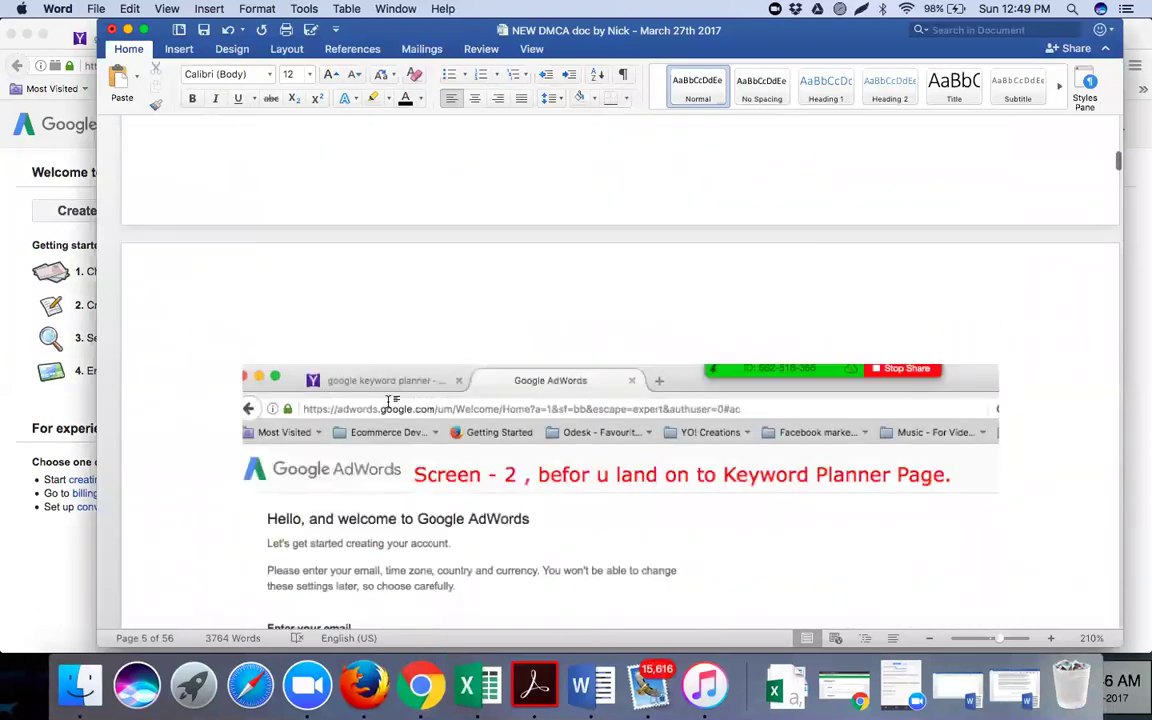
scroll(388, 401, "up", 5)
scroll(390, 404, "up", 10)
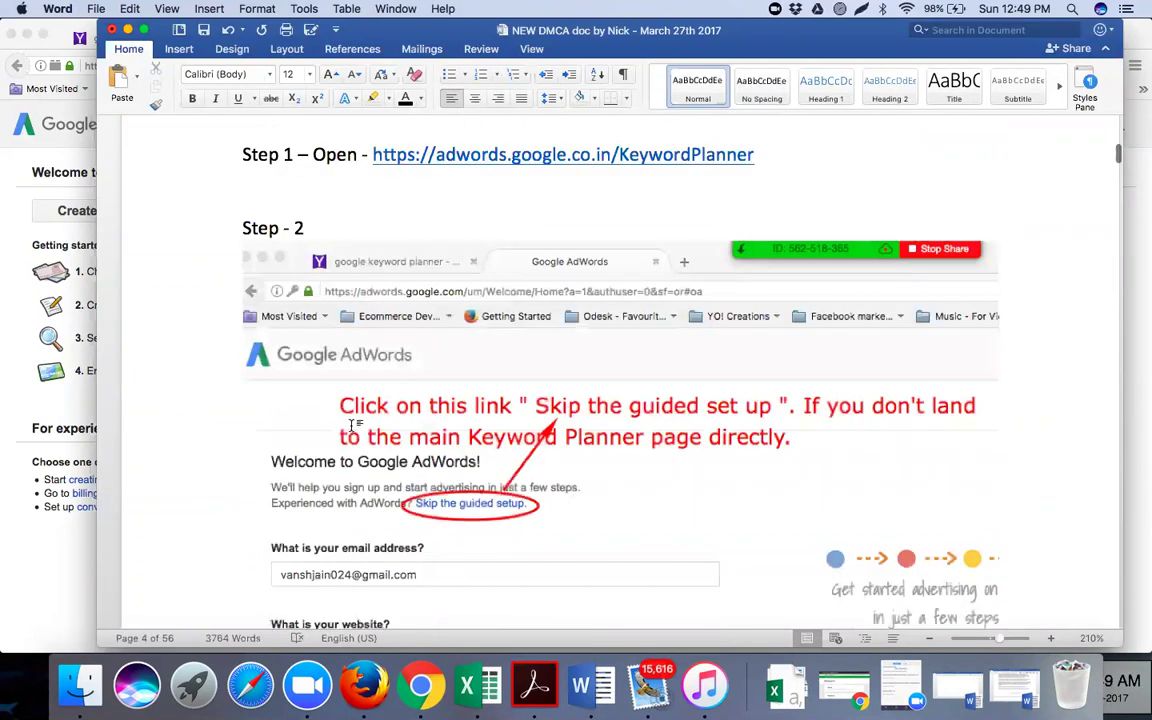
scroll(340, 440, "down", 10)
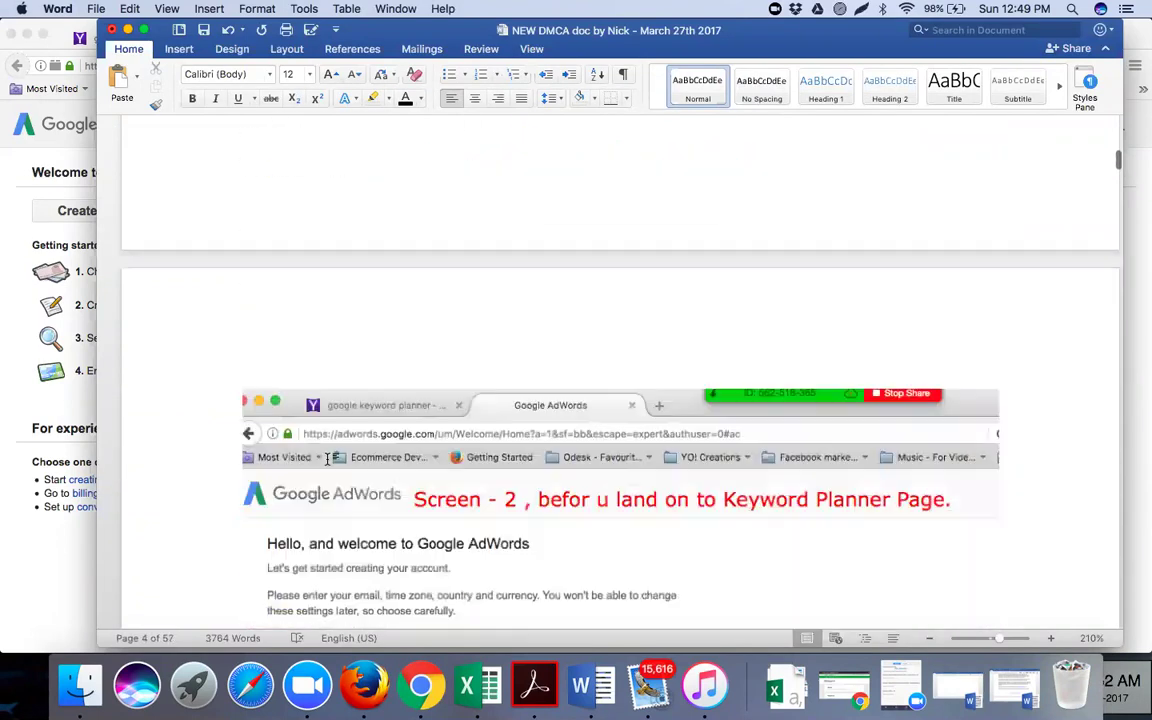
scroll(327, 459, "down", 10)
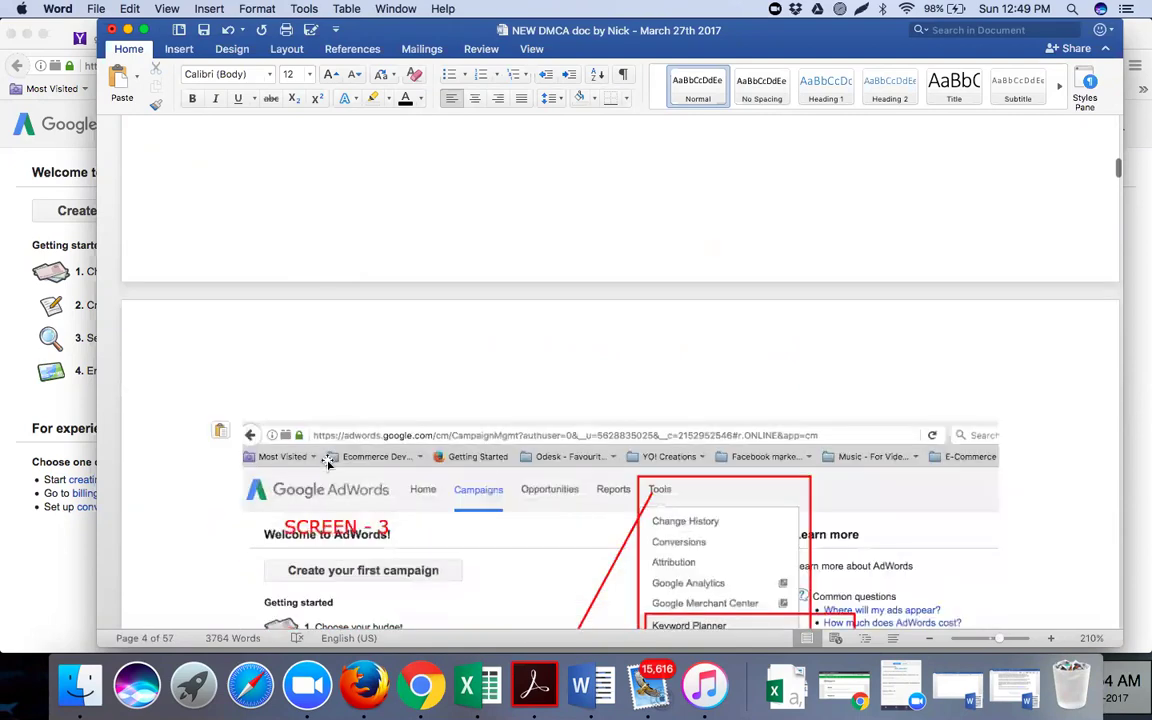
scroll(329, 463, "down", 3)
scroll(318, 313, "down", 5)
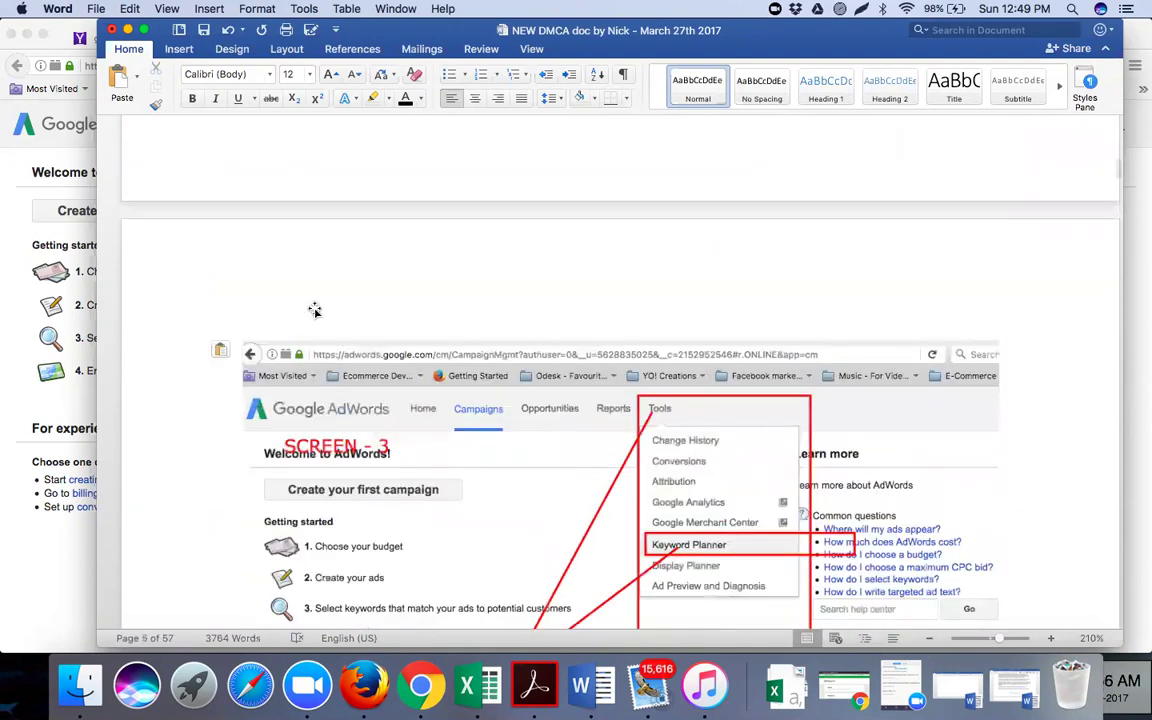
scroll(290, 380, "down", 10)
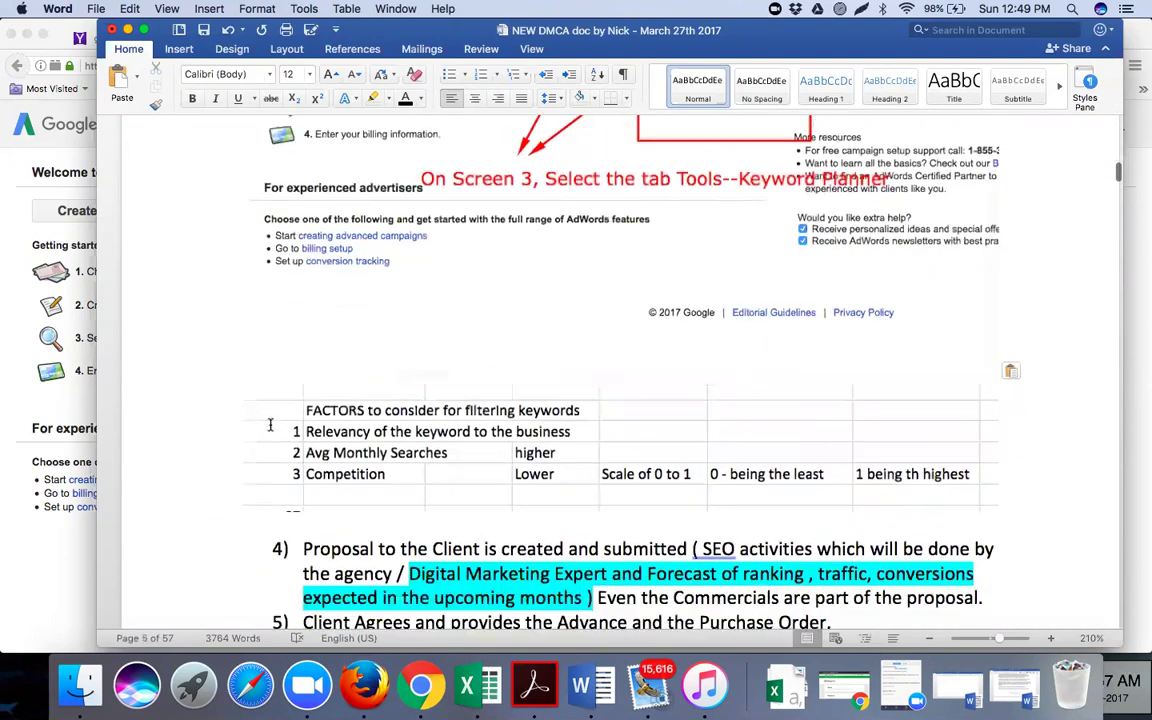
scroll(251, 435, "up", 3)
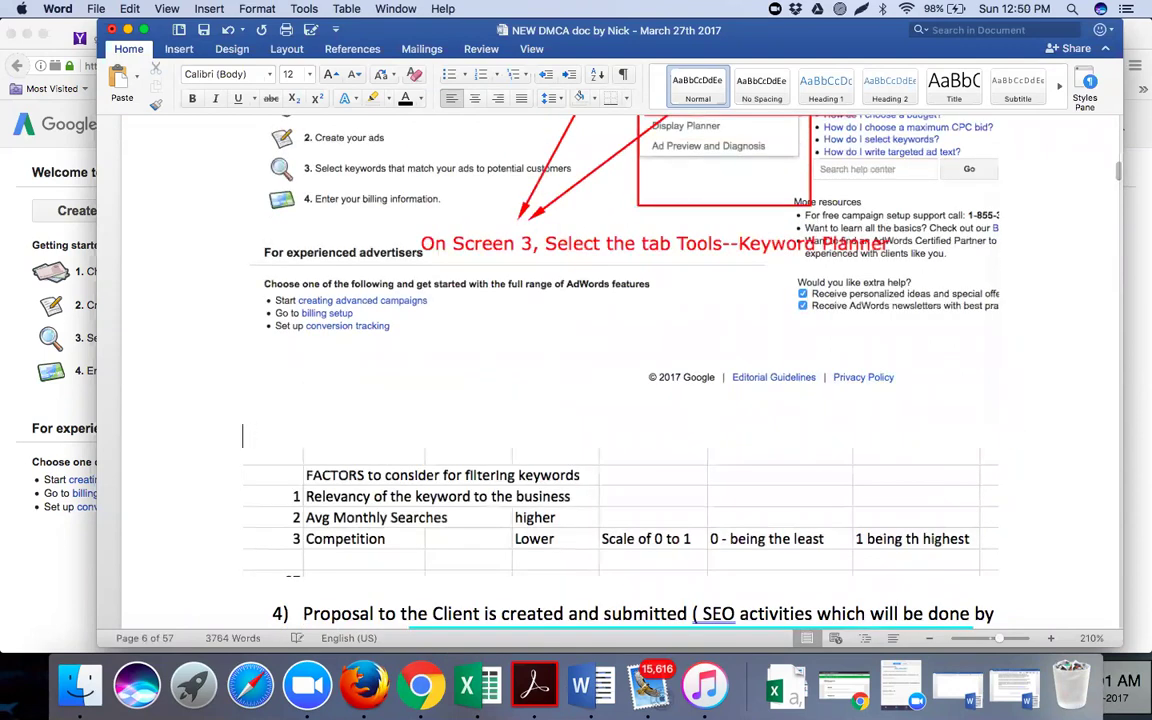
key("Return")
key("Return")
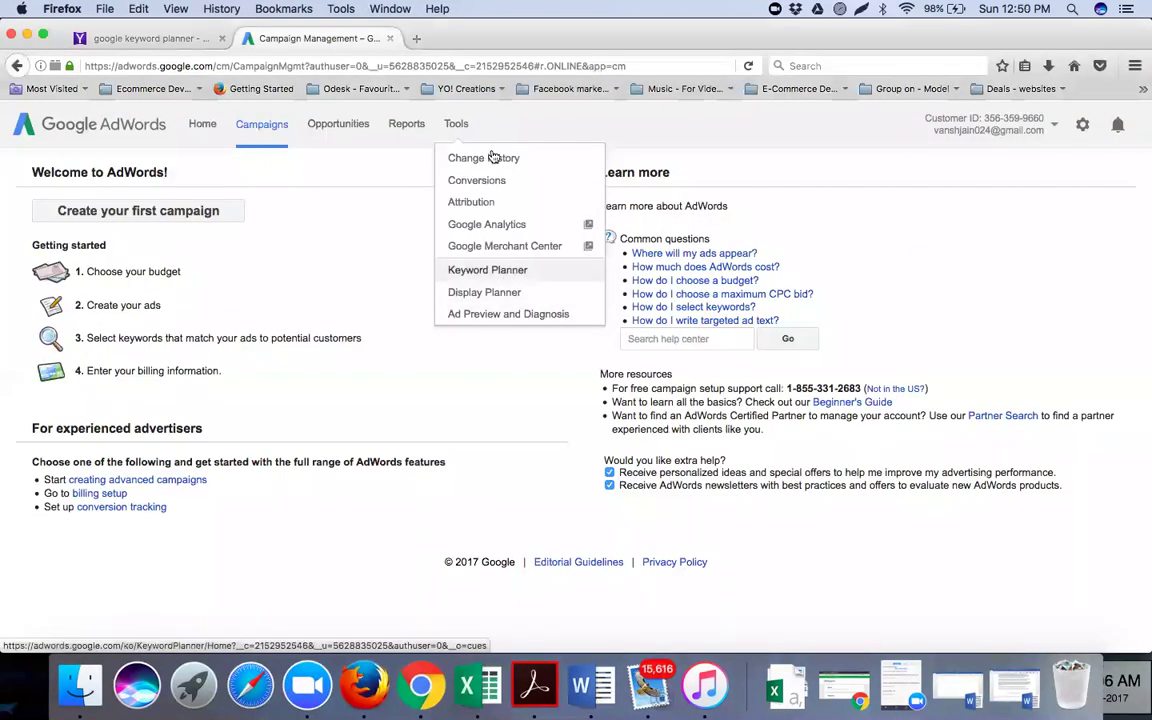
Open Keyword Planner from the AdWords Tools menu
left_click(462, 123)
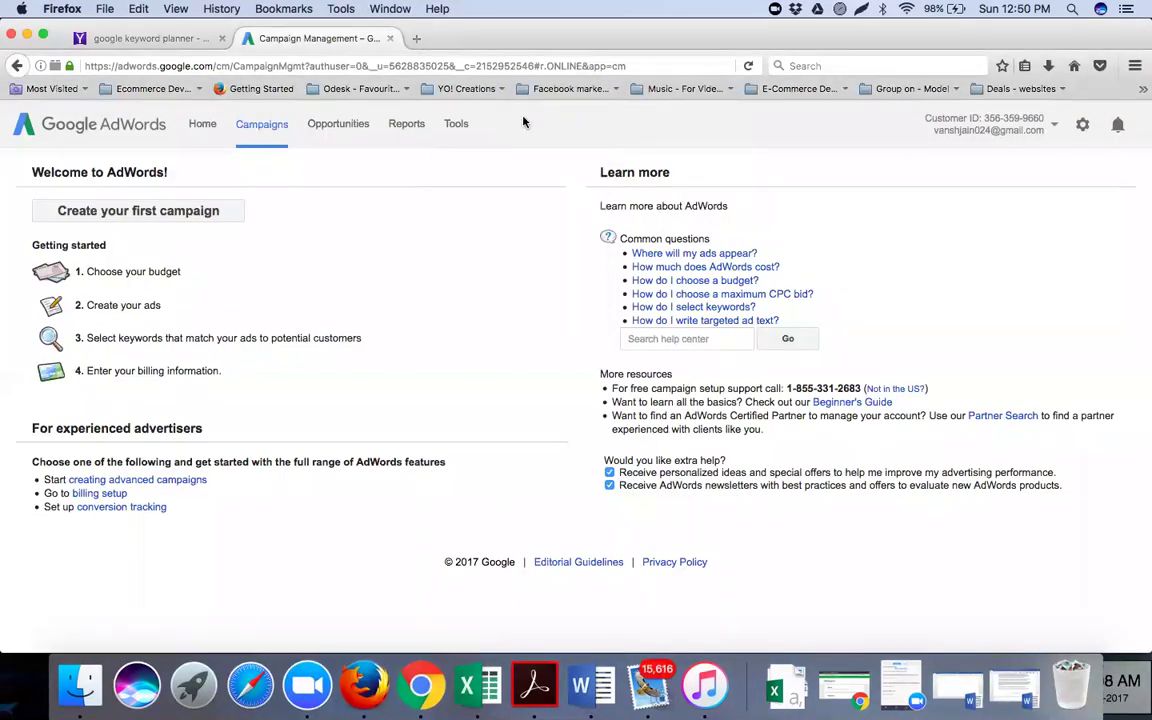
left_click(460, 126)
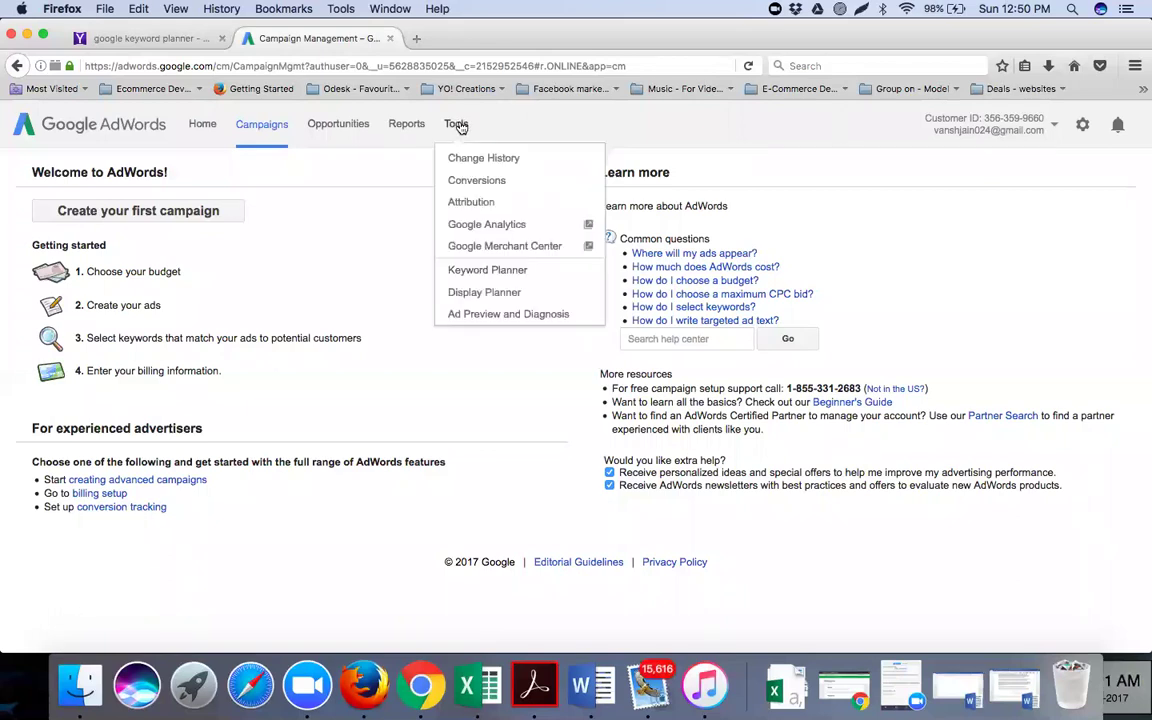
left_click(488, 270)
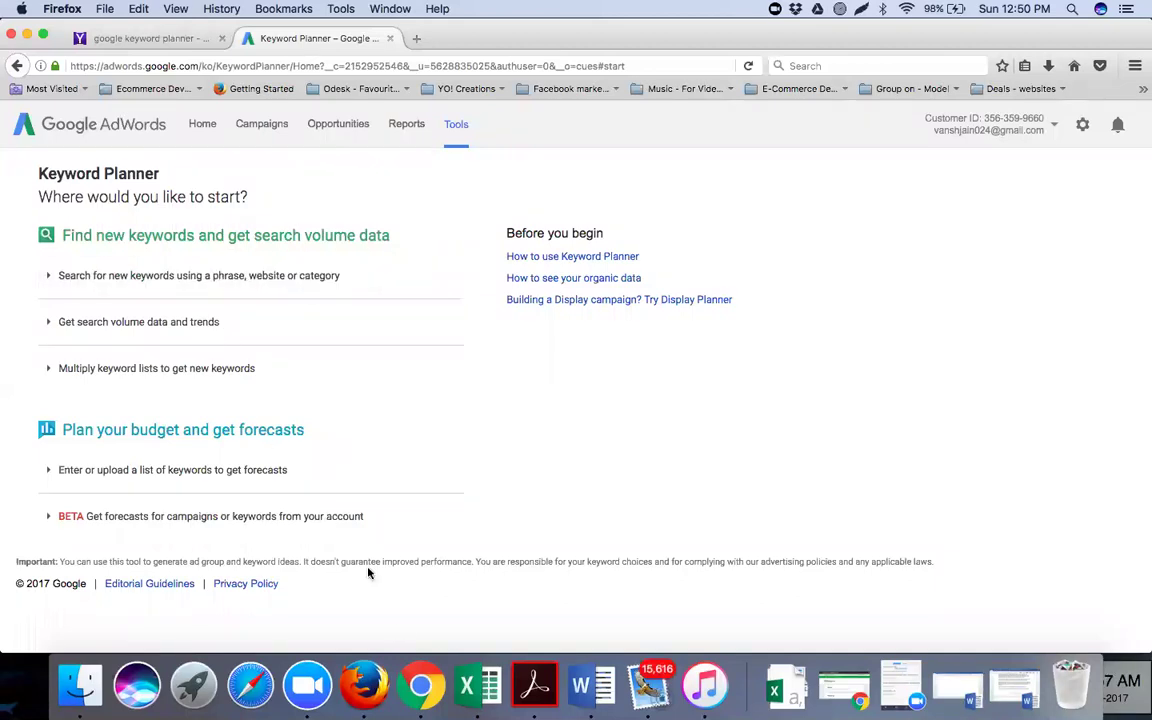
Sign out of the AdWords account in Firefox and switch to the Chrome Keyword Planner session
left_click(415, 678)
left_click(364, 682)
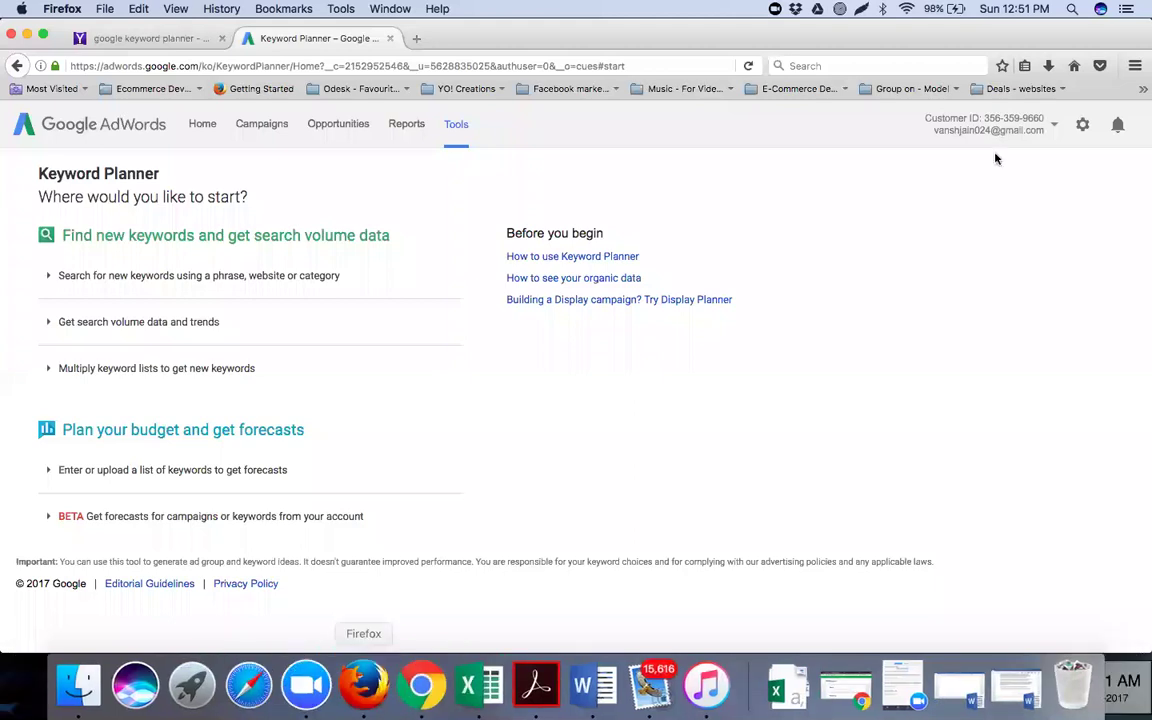
left_click(1052, 130)
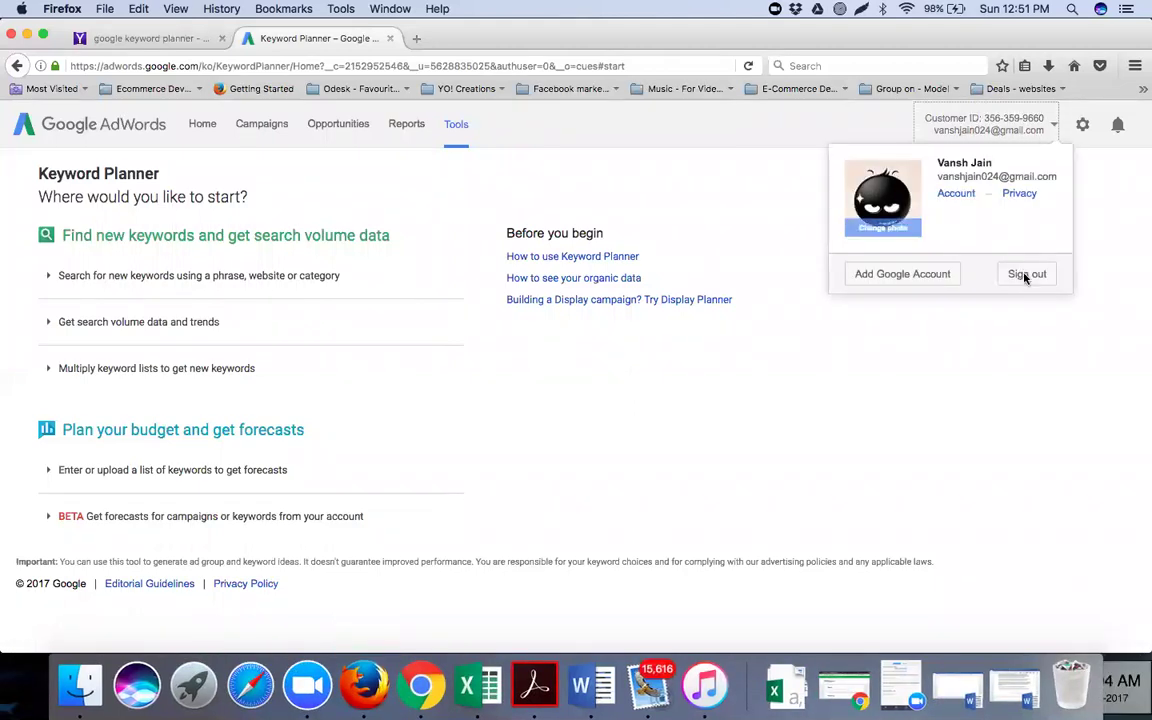
left_click(1025, 275)
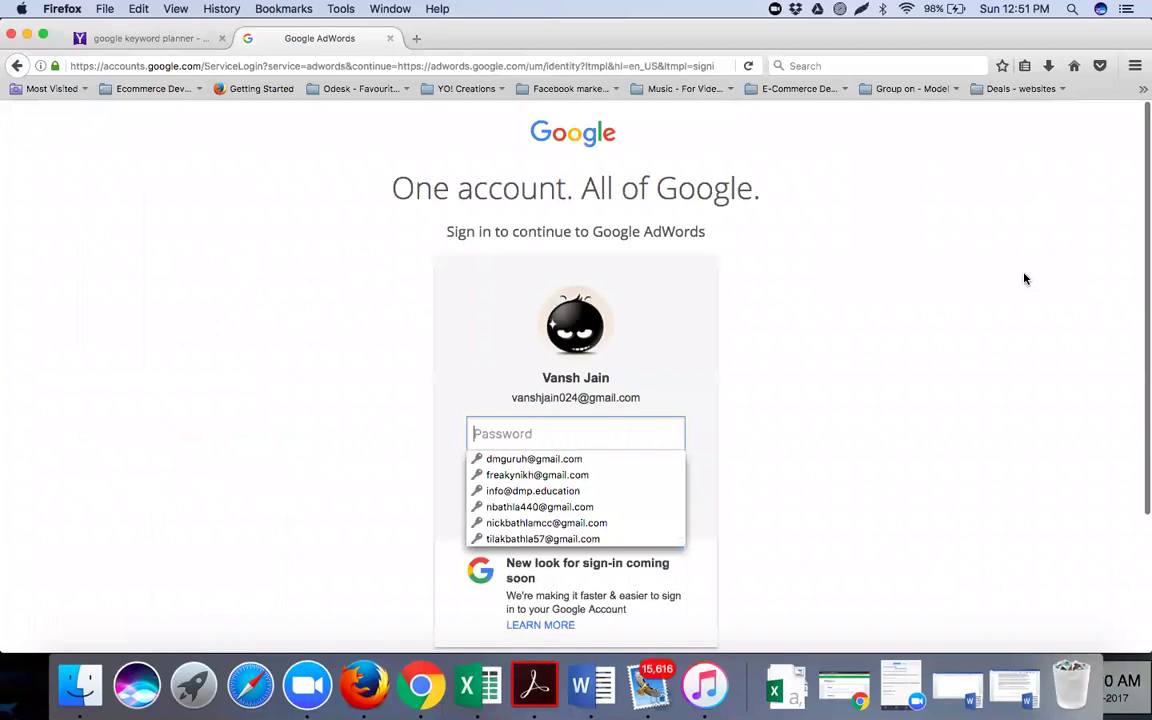
left_click(457, 469)
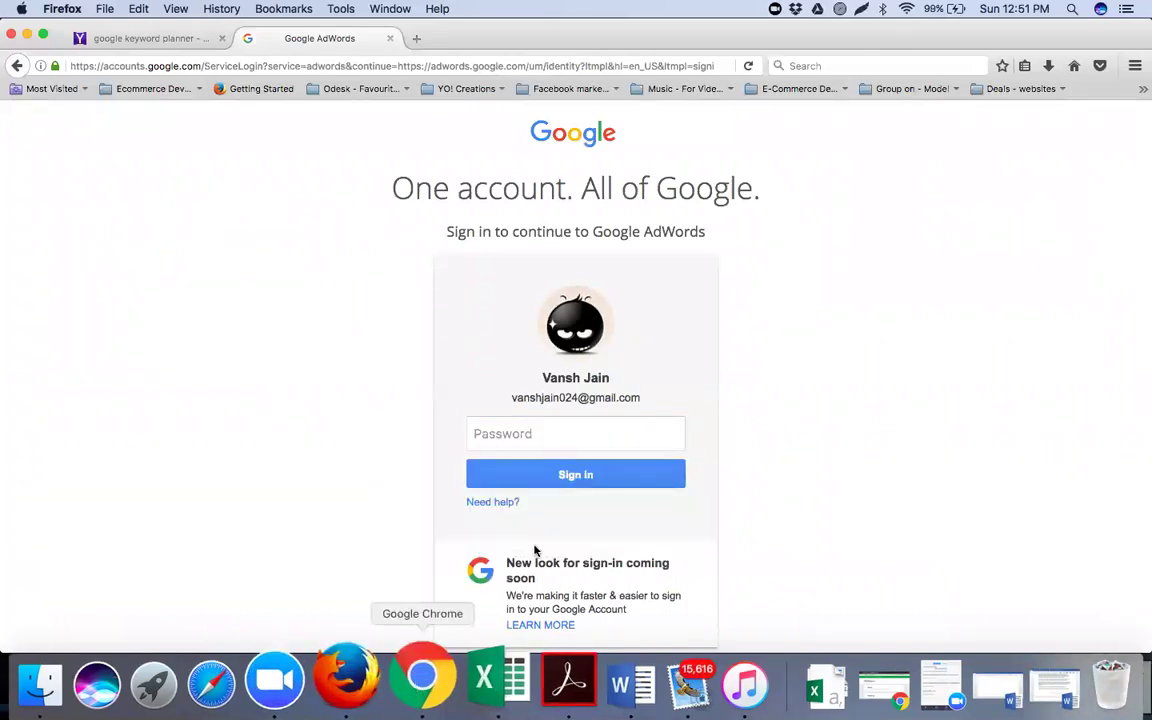
left_click(420, 684)
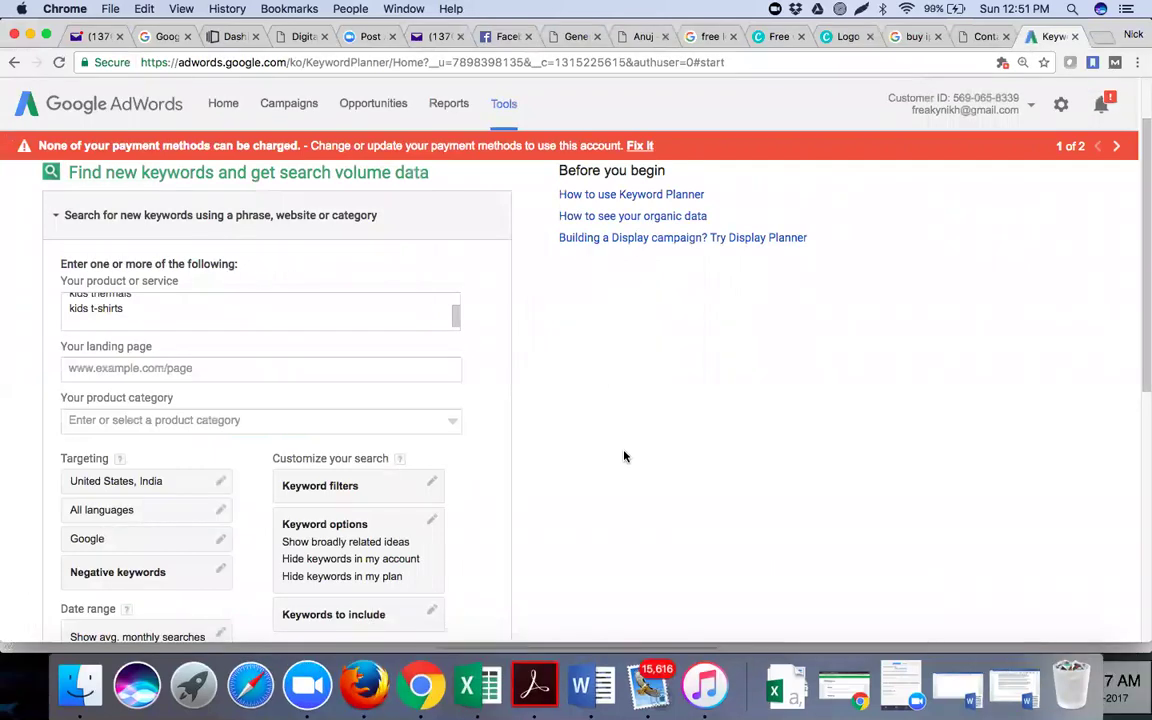
Close three unneeded Chrome tabs and review the top of the product keyword list
left_click(797, 36)
left_click(797, 36)
left_click(797, 36)
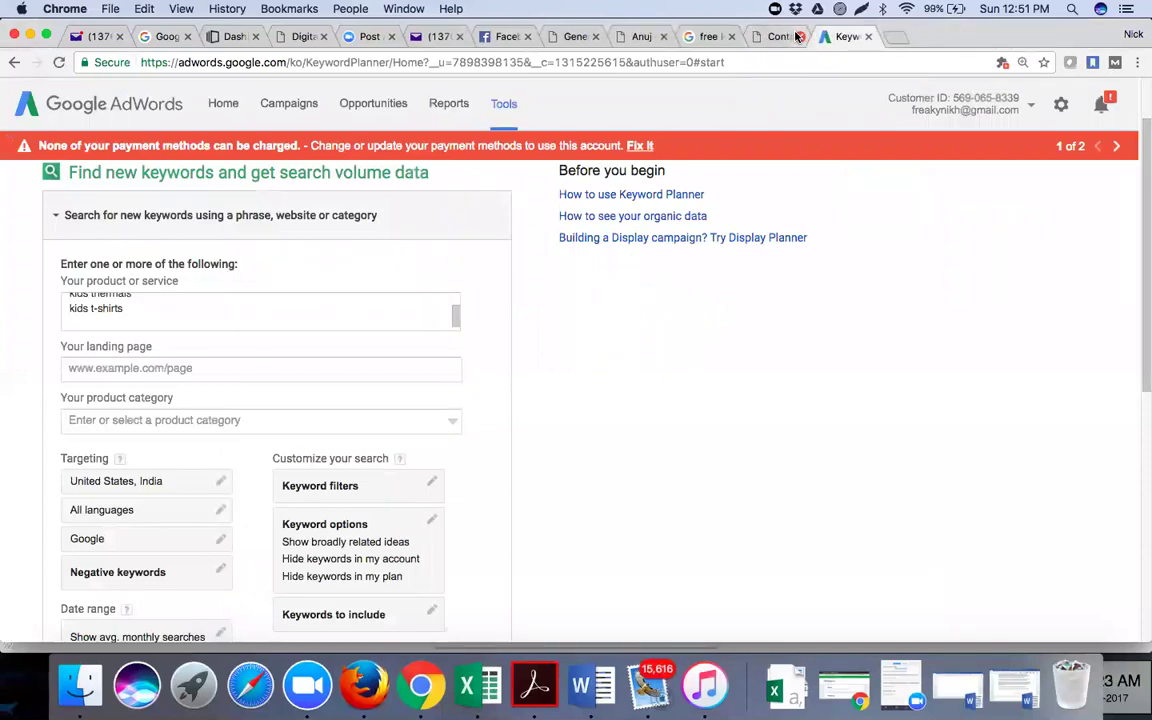
scroll(366, 310, "up", 4)
left_click(366, 310)
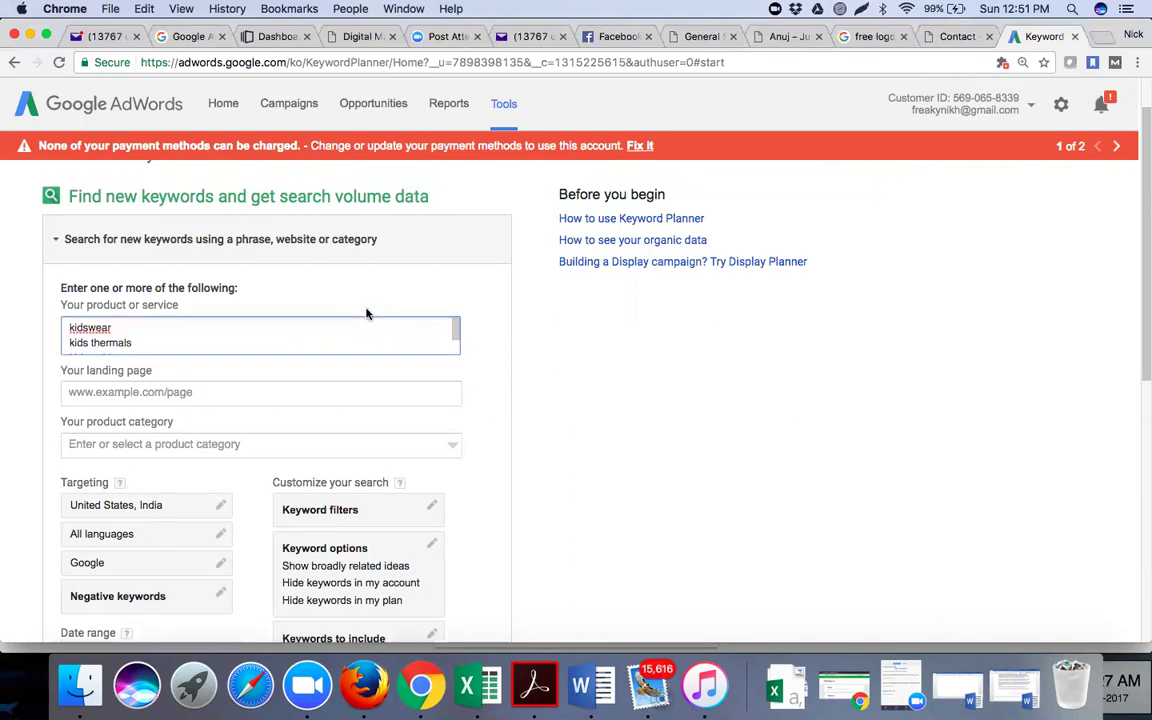
left_click(558, 349)
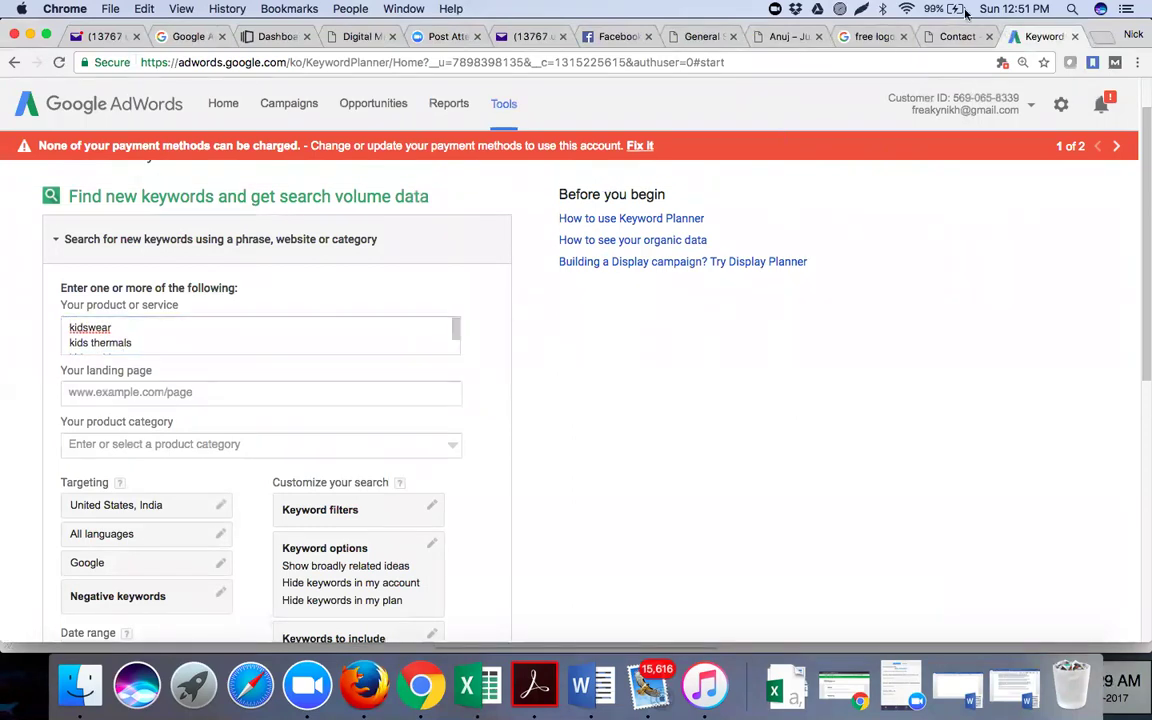
Browse the Neva Contact Us page menus, then return to the Keyword Planner tab
left_click(948, 40)
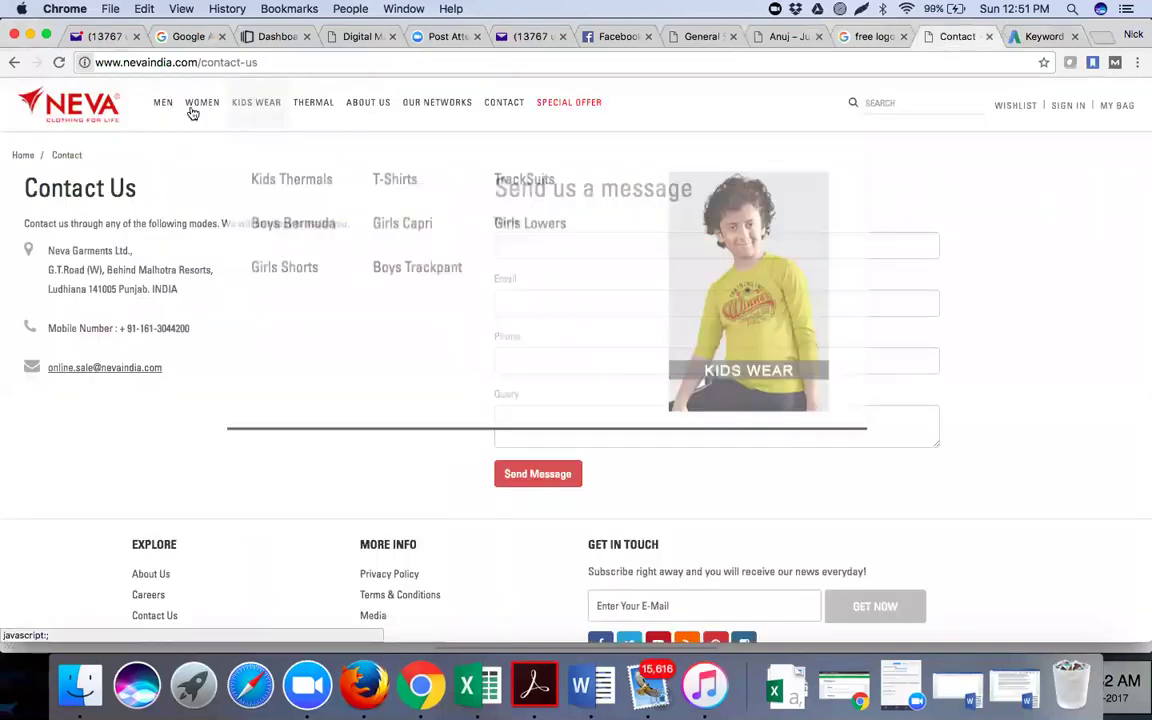
mouse_move(201, 110)
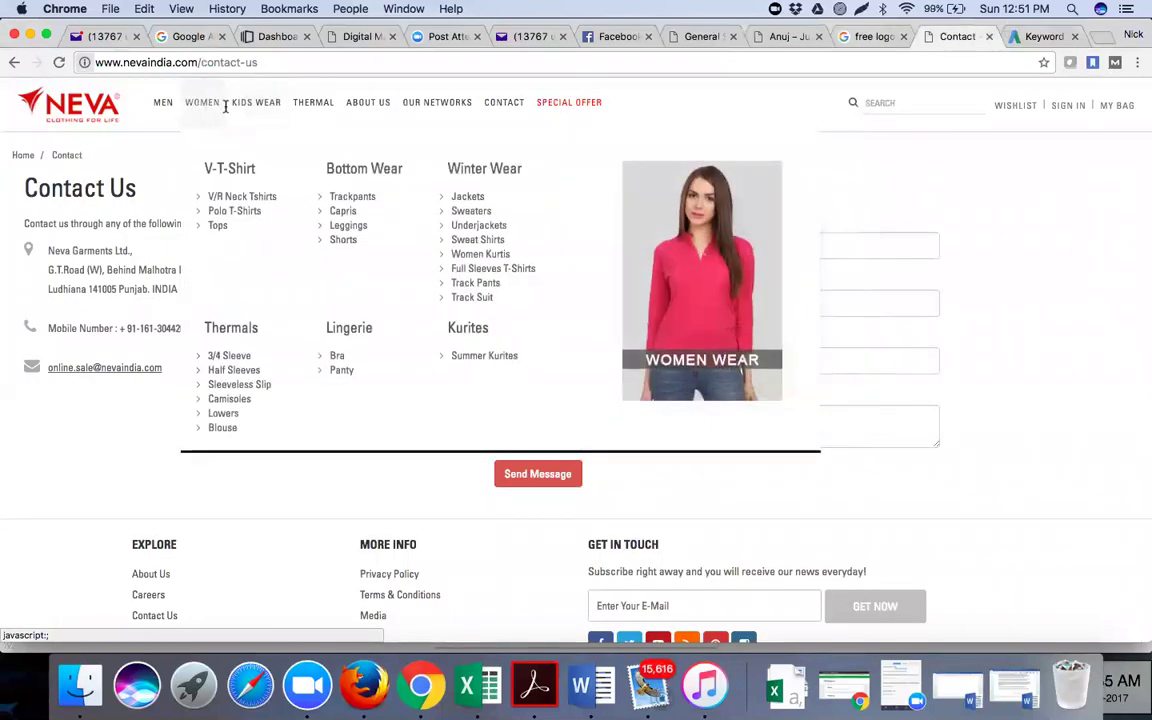
mouse_move(332, 118)
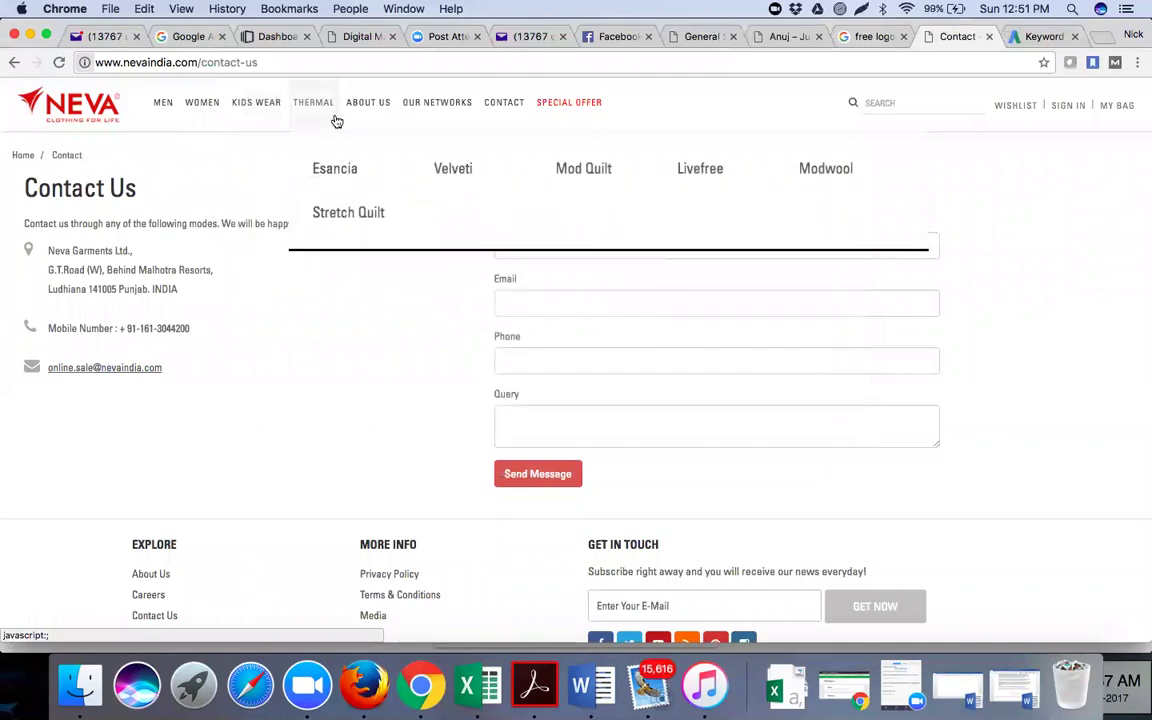
mouse_move(265, 119)
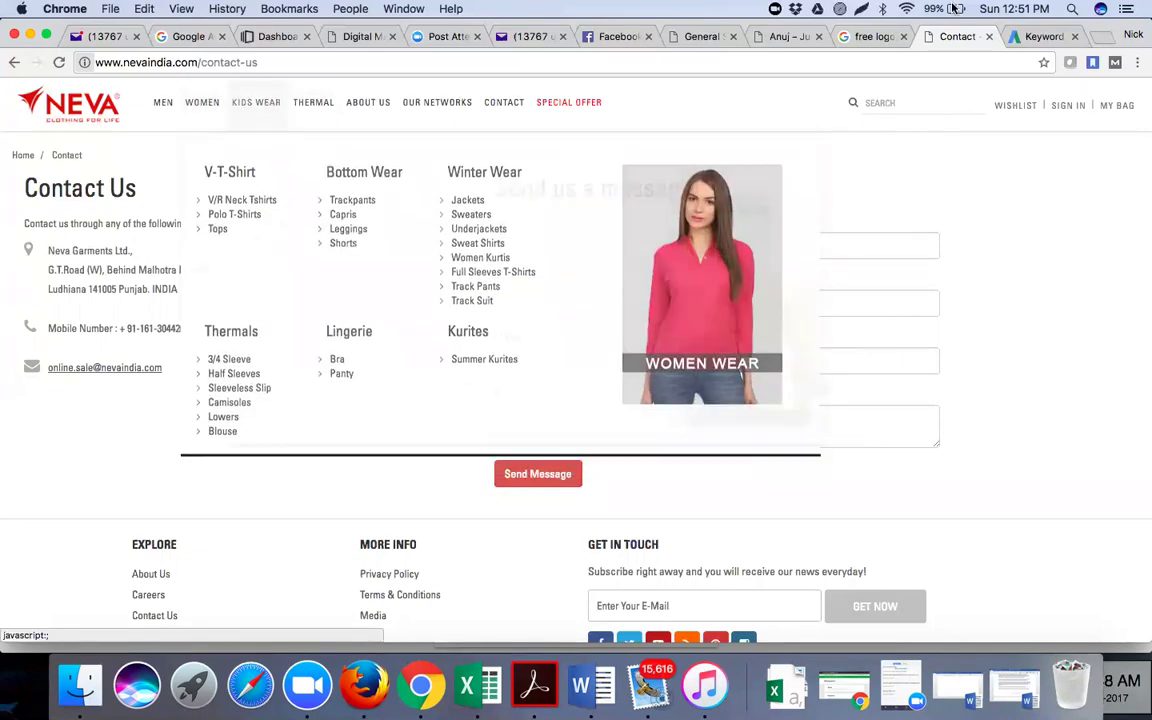
left_click(1030, 37)
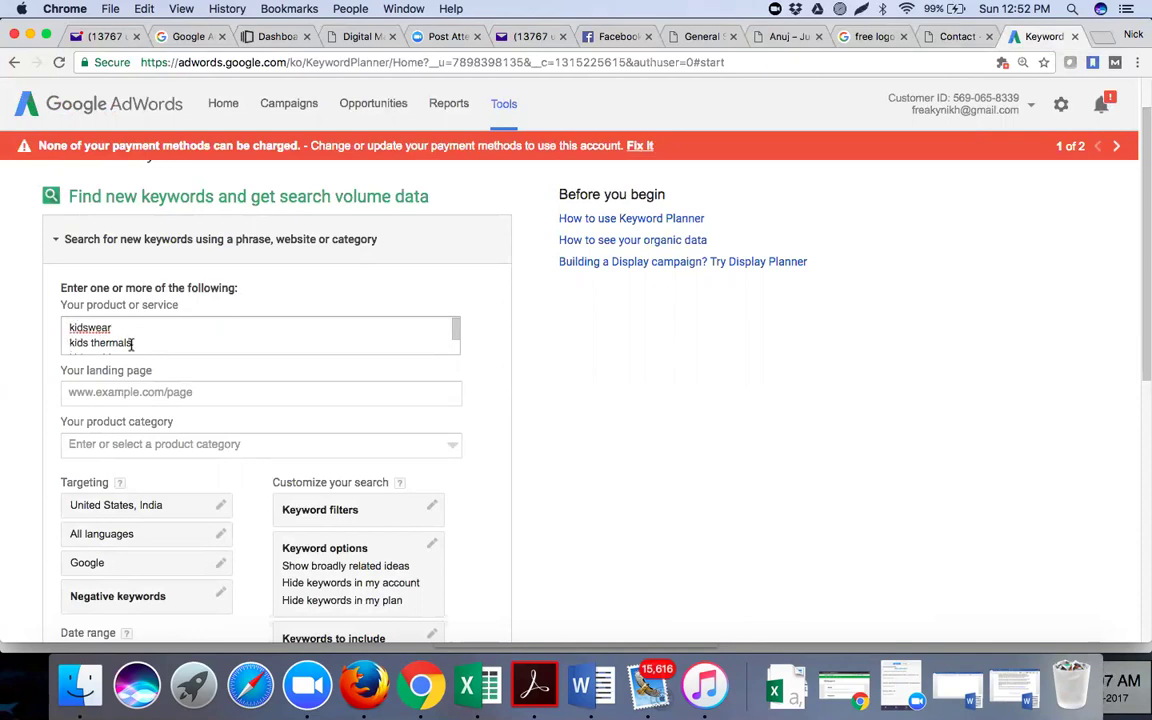
Copy the Neva Kids Thermals page URL for the landing page field and return to Keyword Planner
left_click(134, 392)
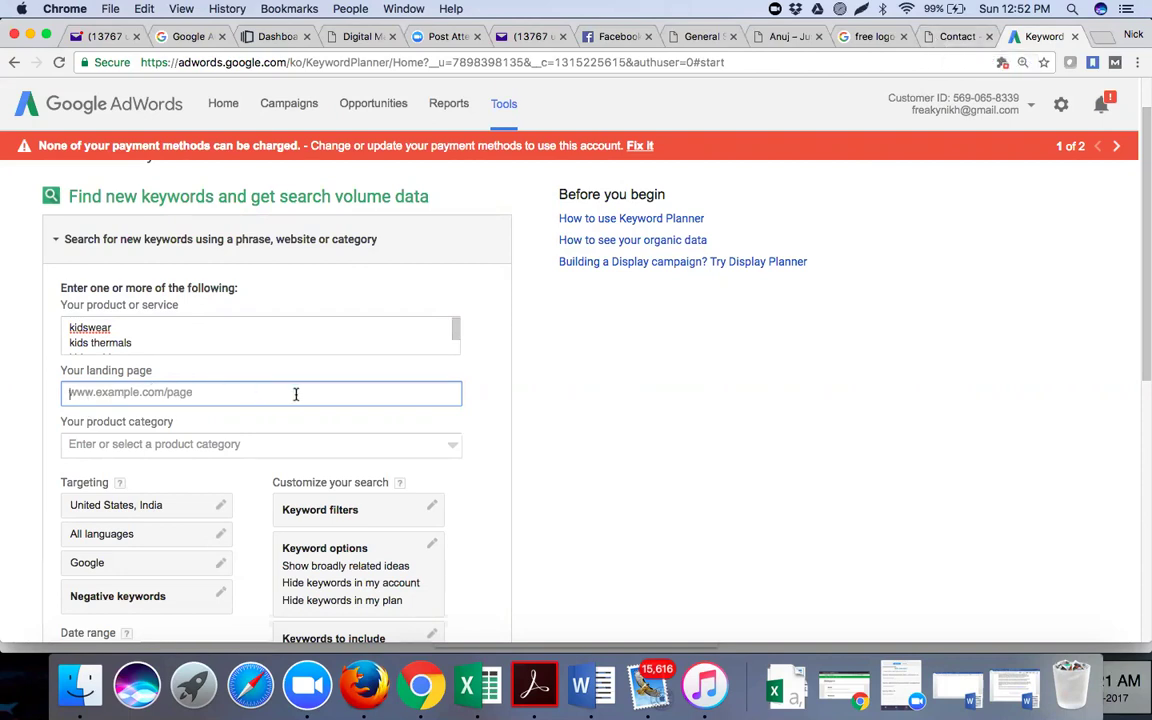
left_click(948, 38)
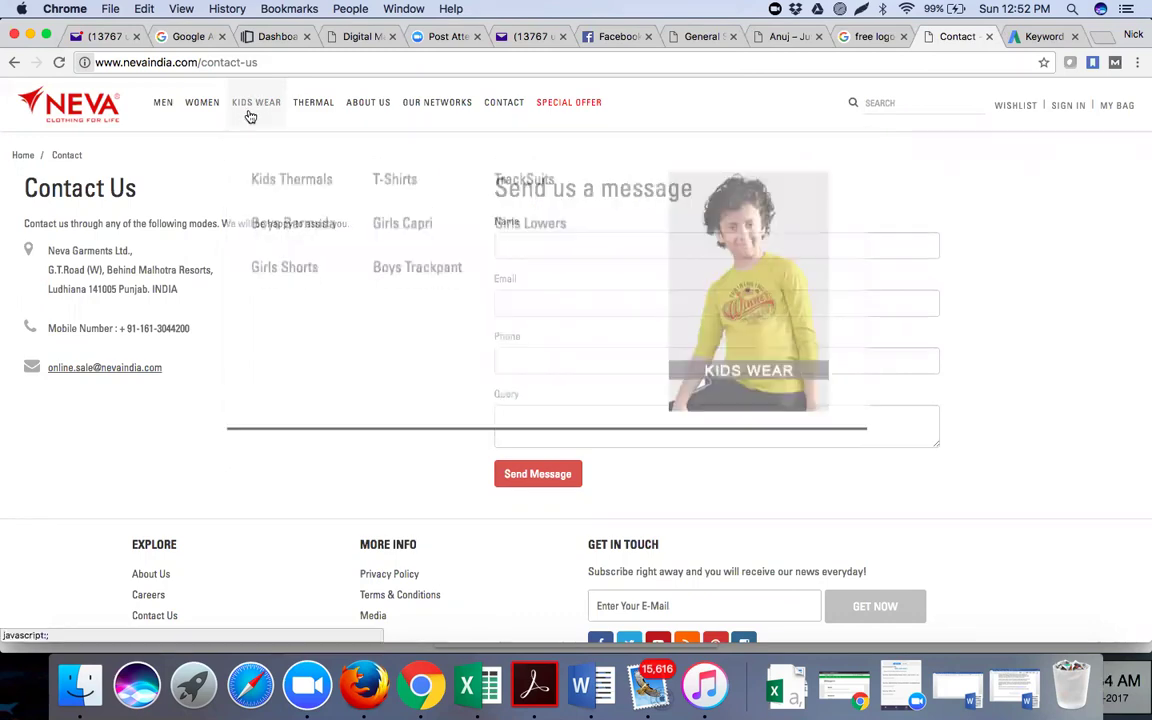
left_click(283, 174)
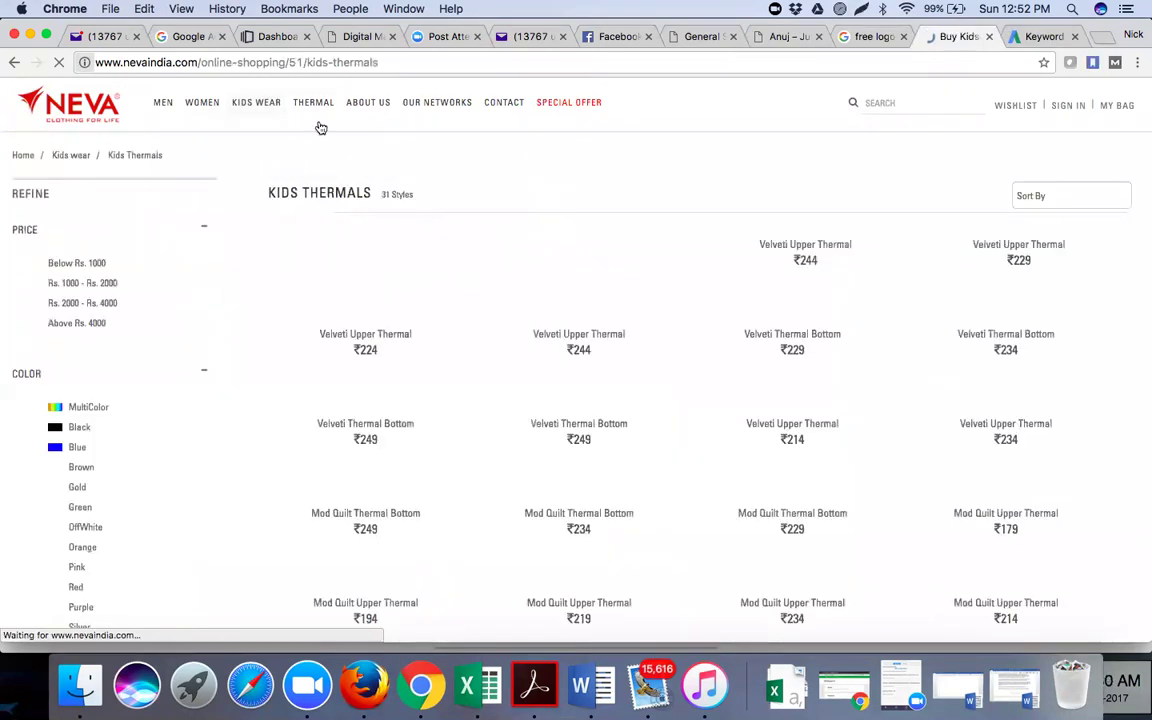
left_click(406, 62)
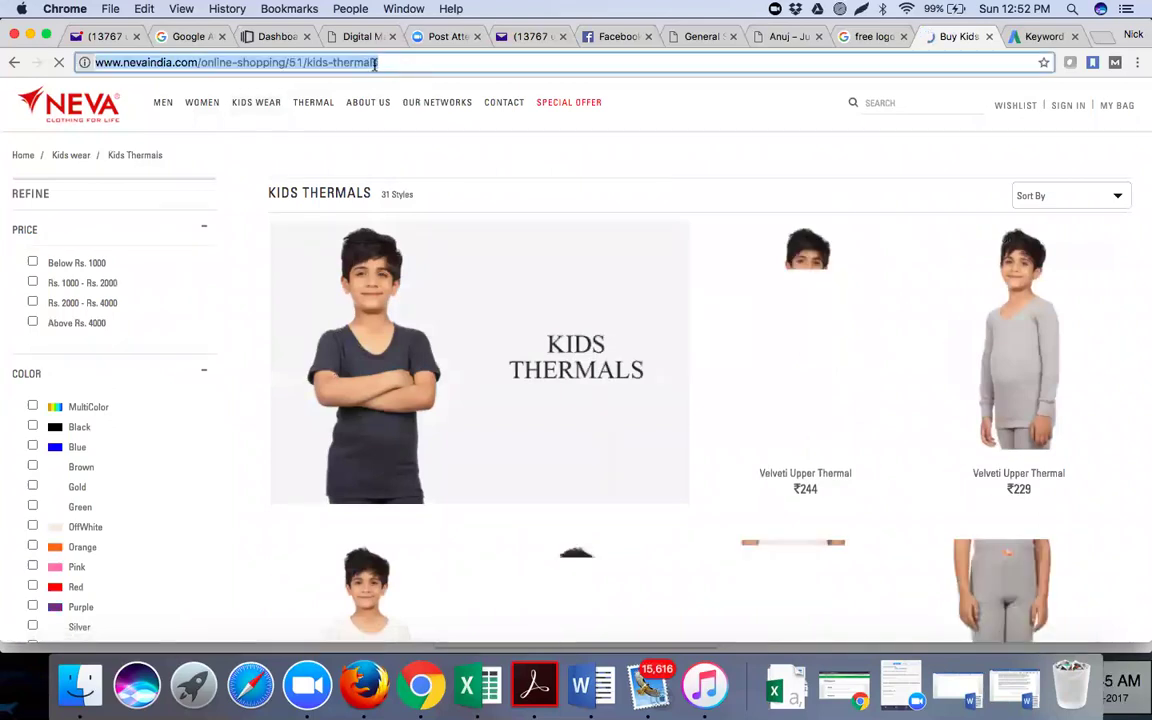
left_click(876, 38)
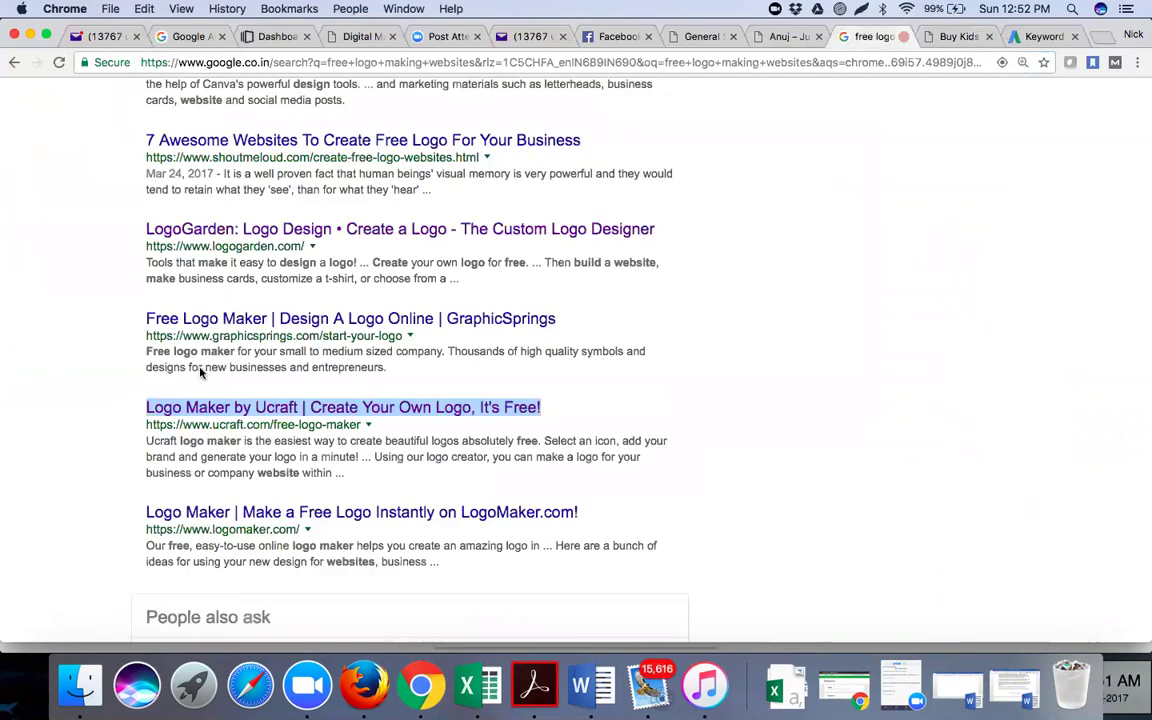
key("super+9")
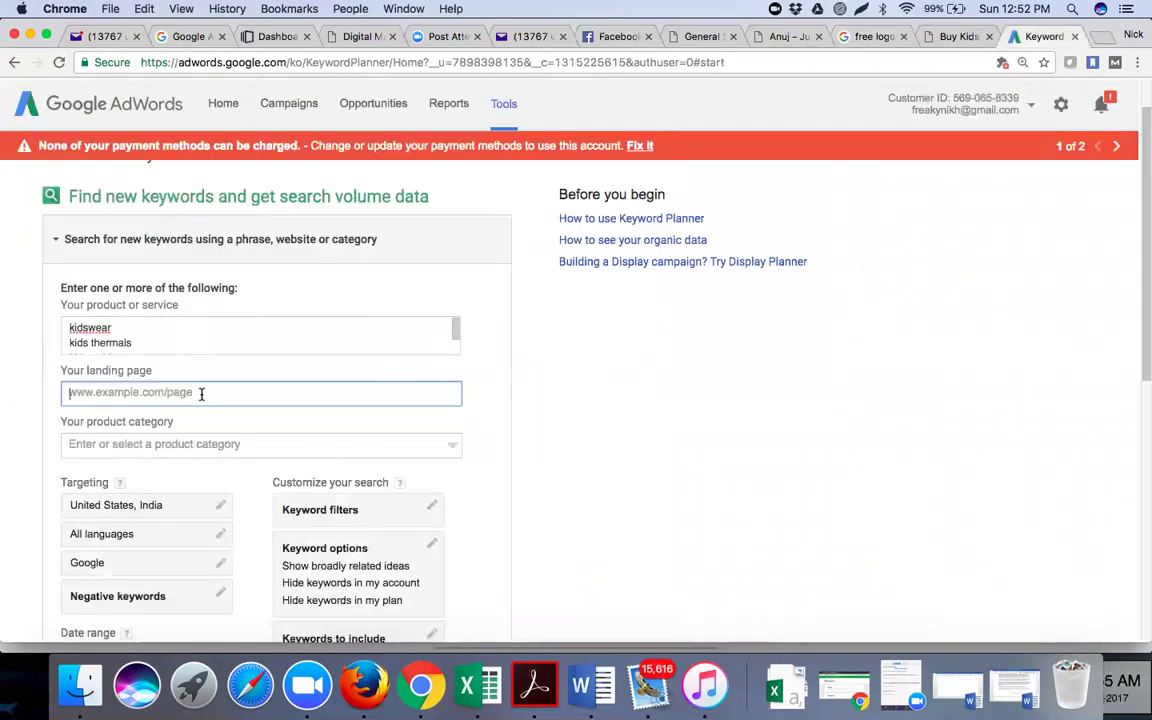
Enter the kids-thermals landing page URL and set the product category to Retailers & General Merchandise
left_click(590, 400)
scroll(590, 400, "down", 3)
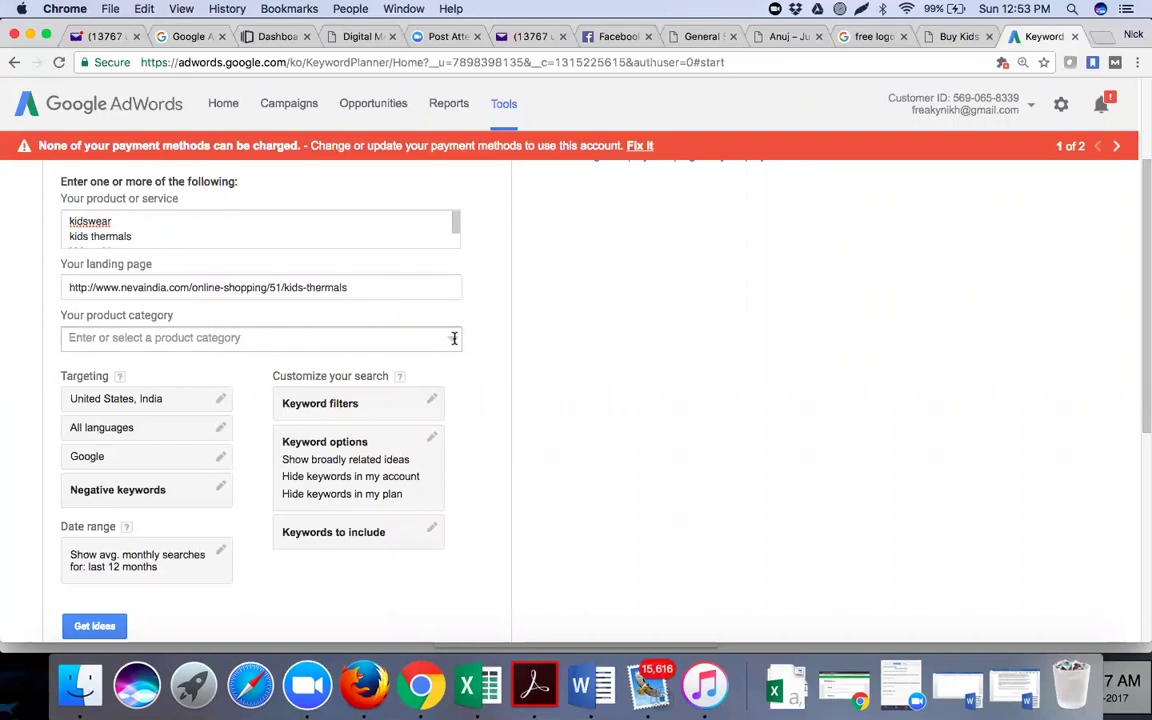
left_click(454, 338)
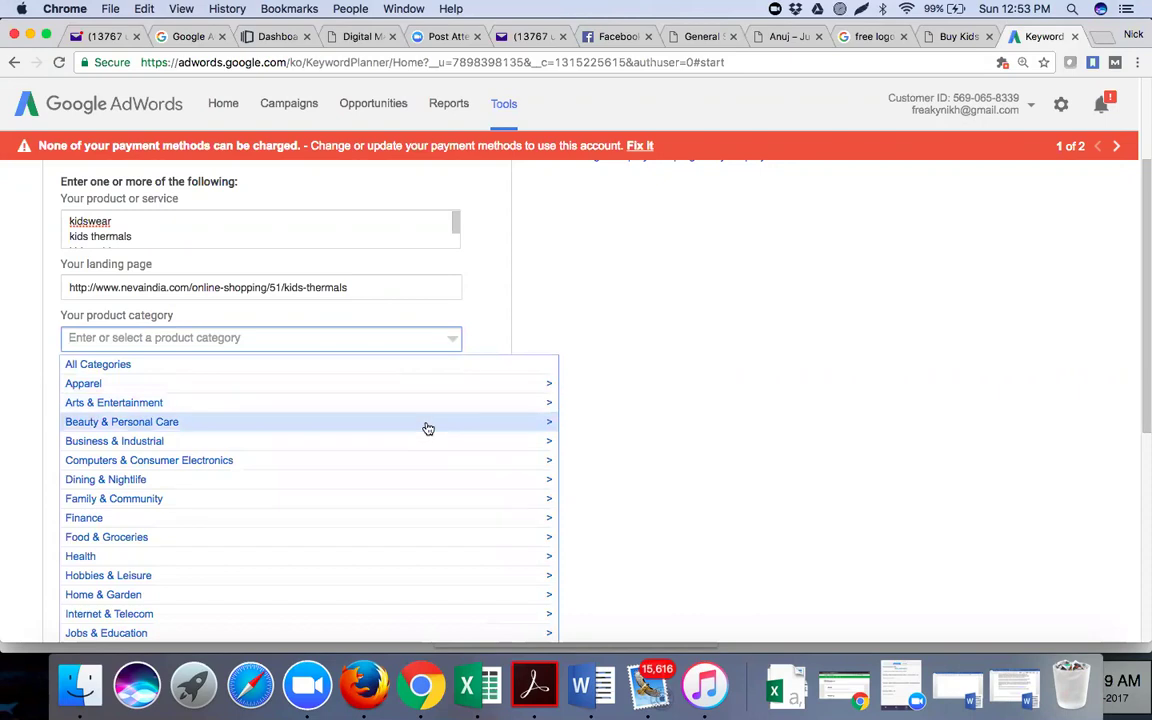
scroll(427, 428, "down", 5)
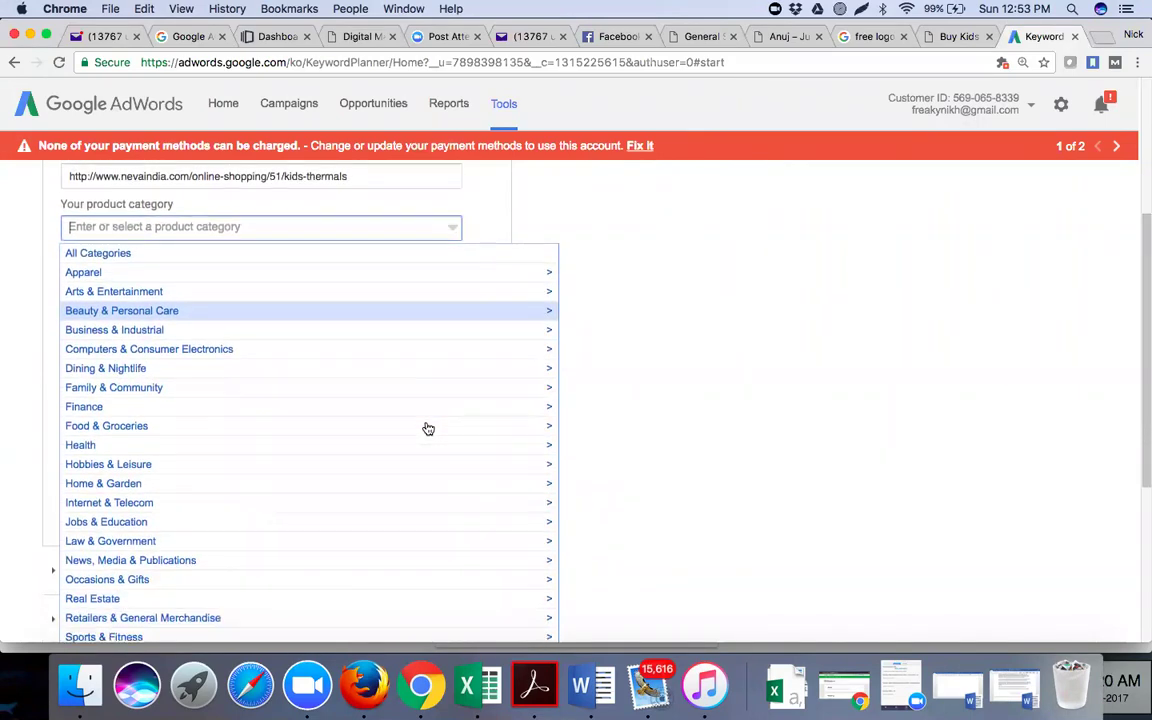
scroll(427, 428, "down", 1)
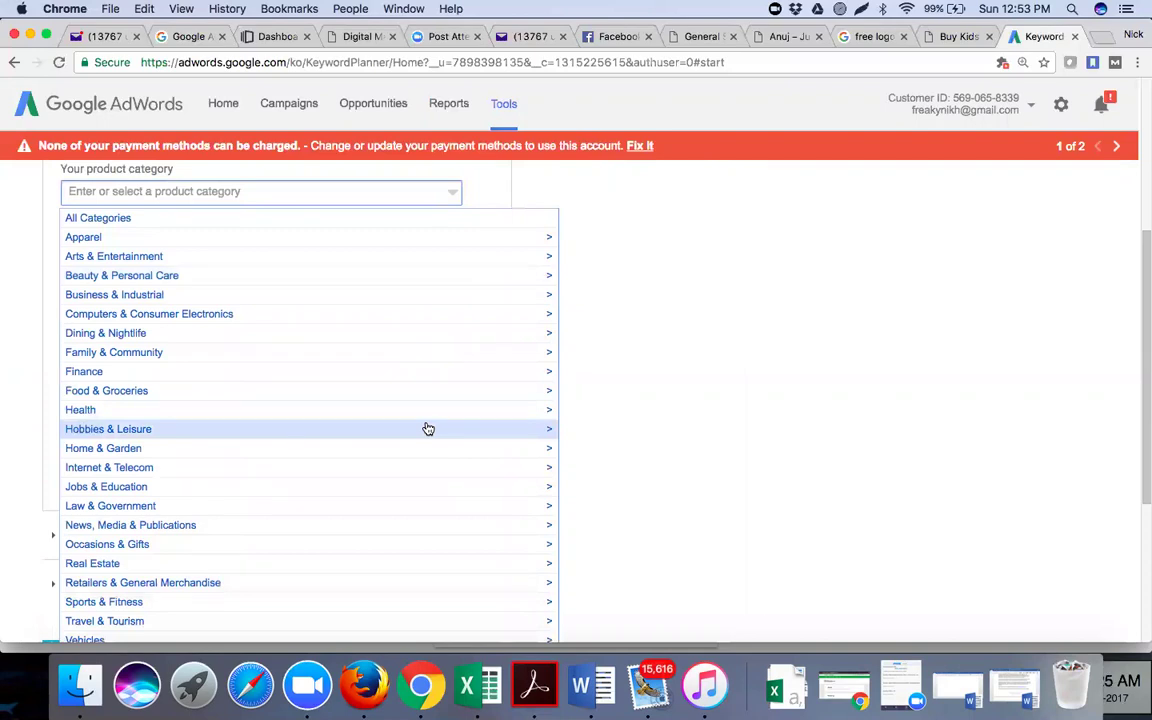
scroll(428, 428, "down", 3)
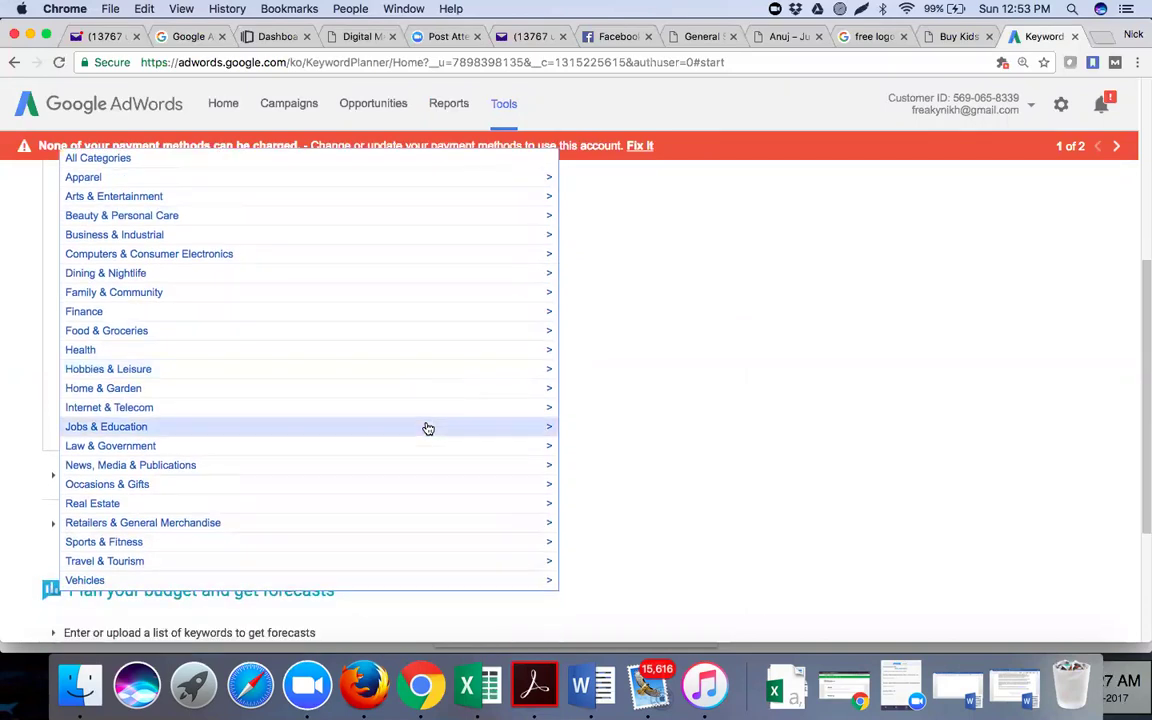
scroll(428, 428, "up", 5)
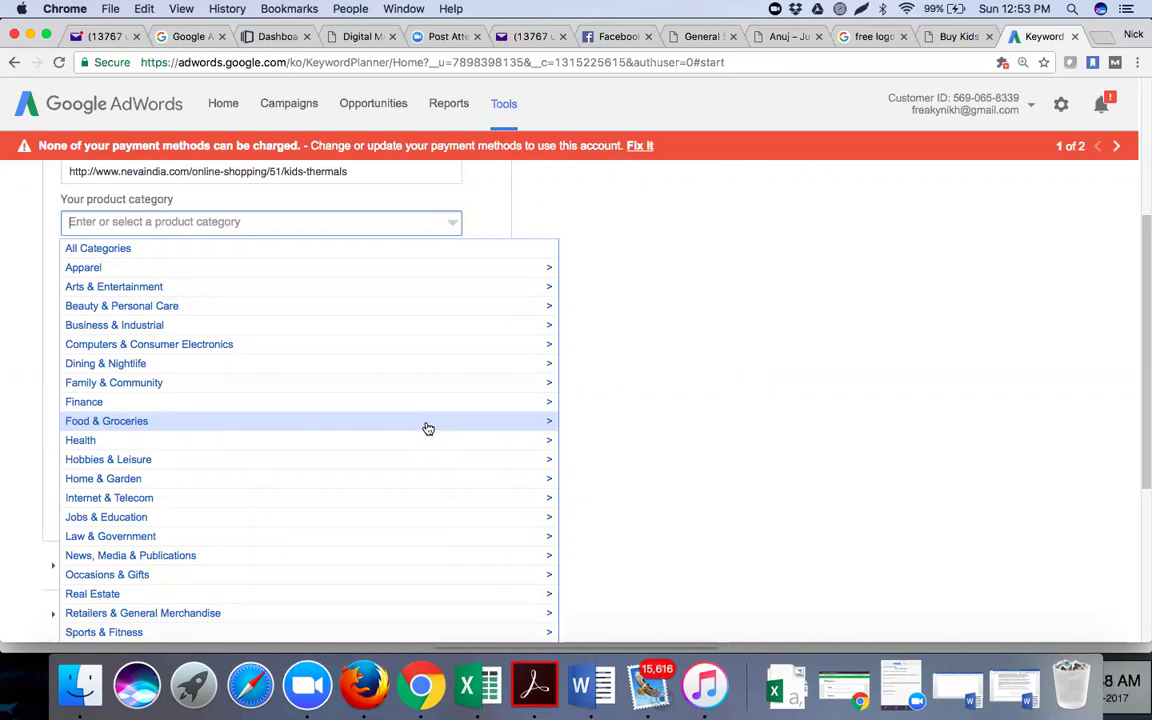
scroll(428, 428, "down", 3)
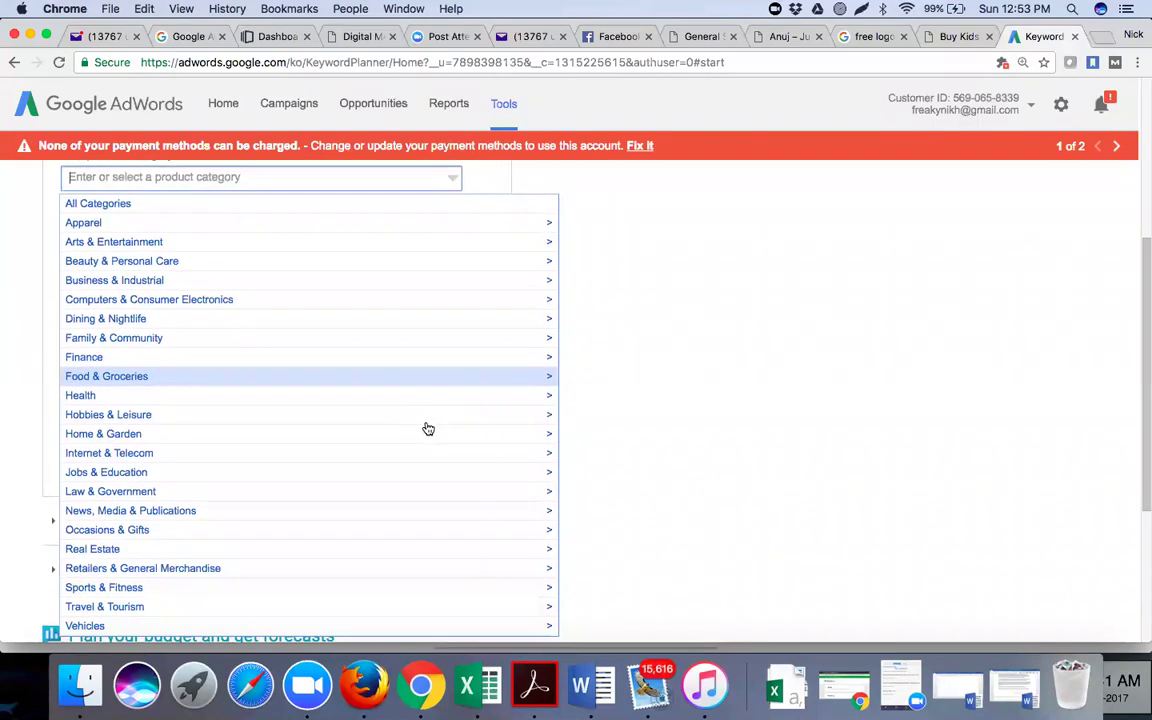
scroll(428, 428, "up", 2)
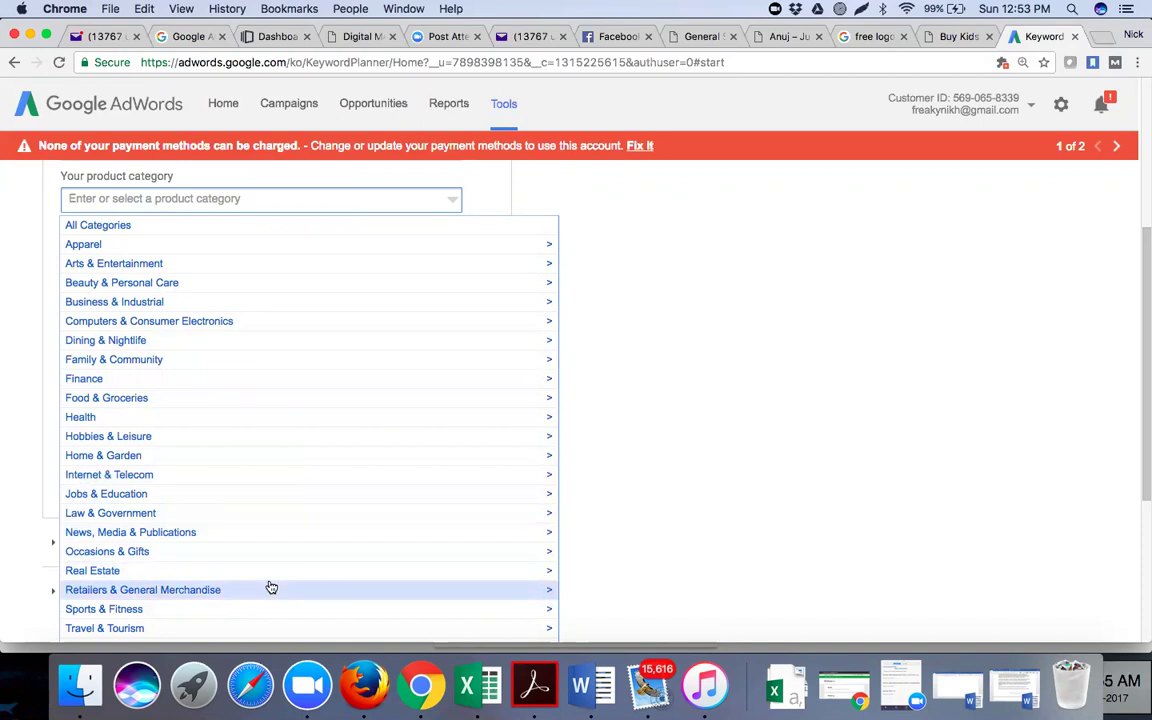
scroll(268, 588, "down", 1)
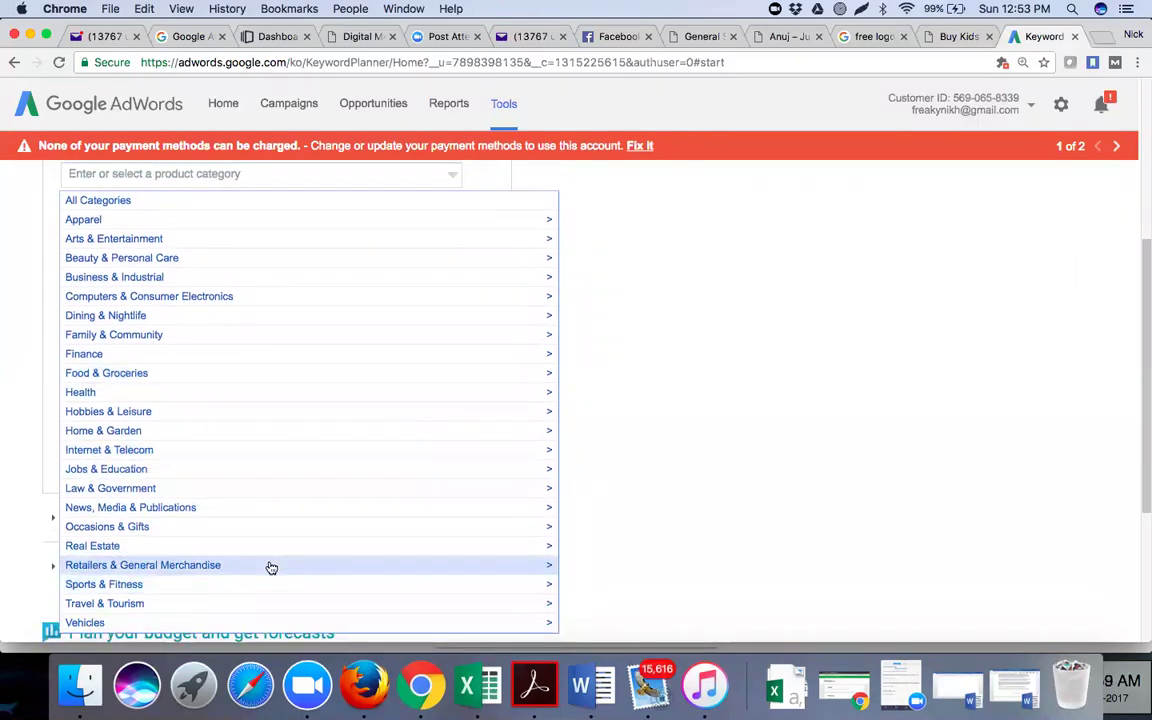
left_click(270, 566)
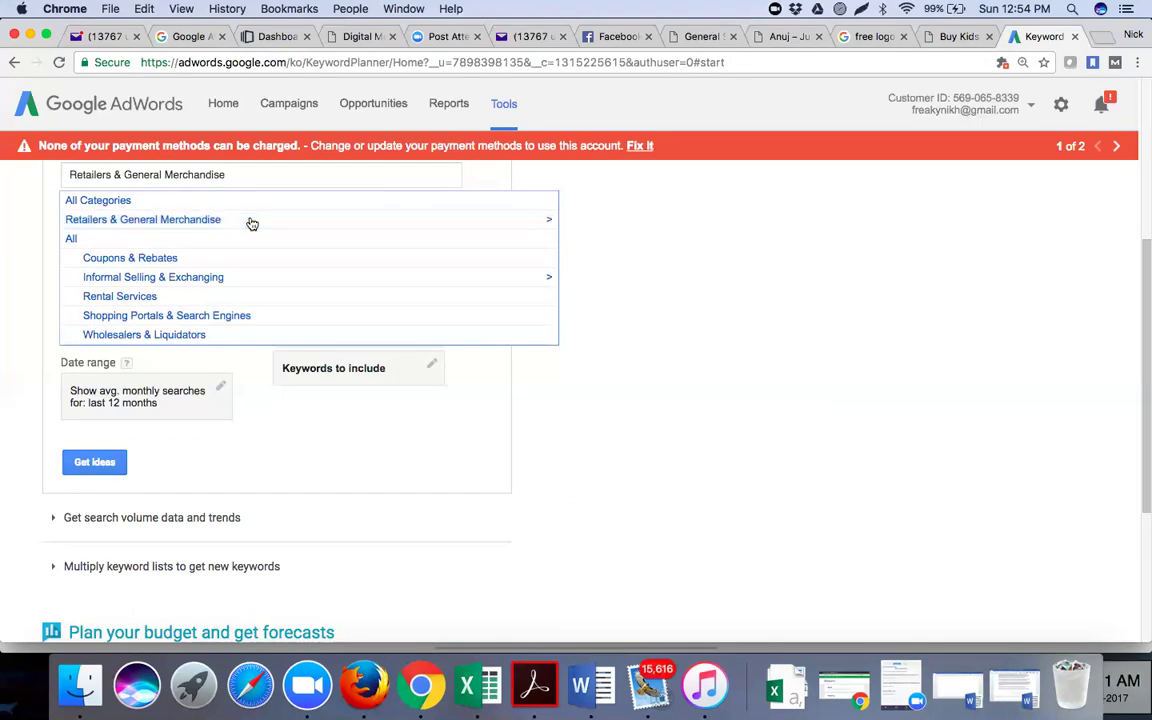
left_click(616, 288)
Open the location targeting editor for 'United States, India'
scroll(616, 288, "up", 5)
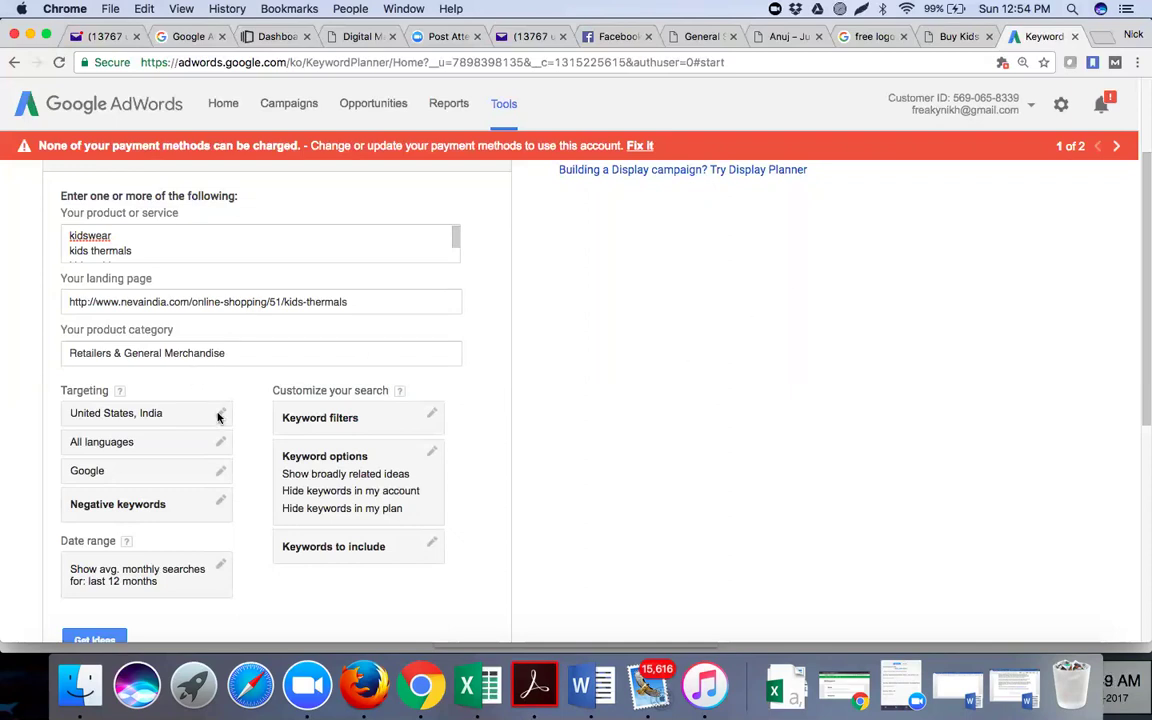
left_click(218, 416)
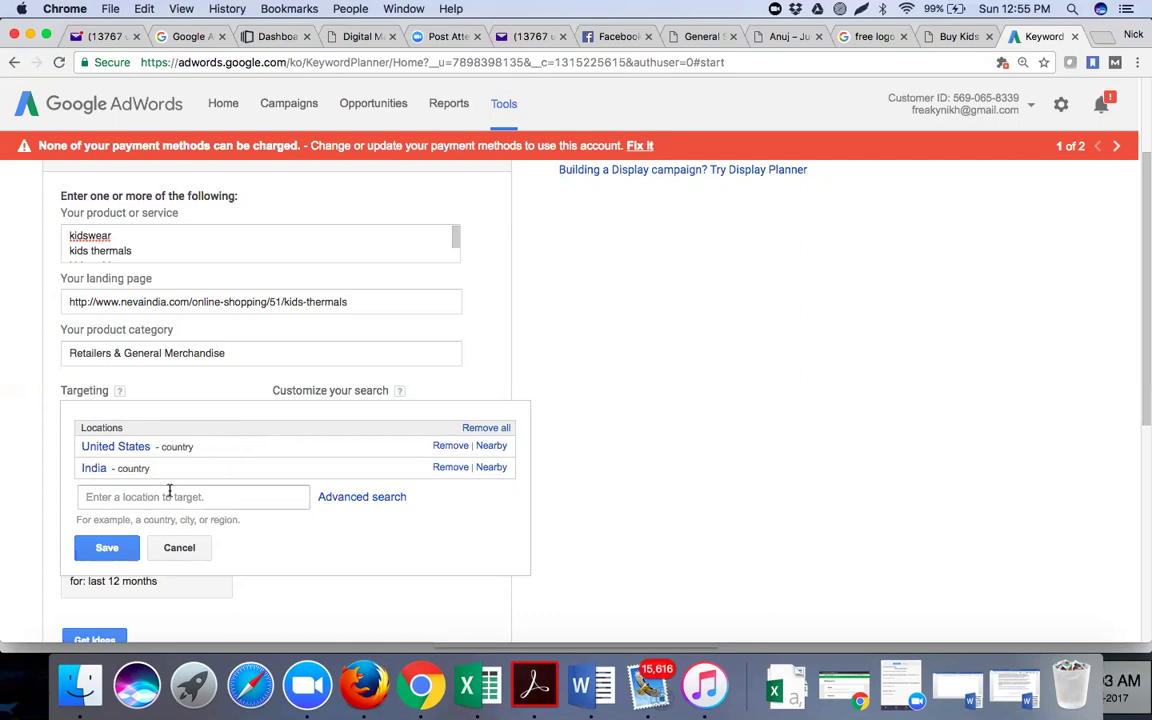
Remove United States and add Ludhiana and Punjab as targeted locations
left_click(449, 446)
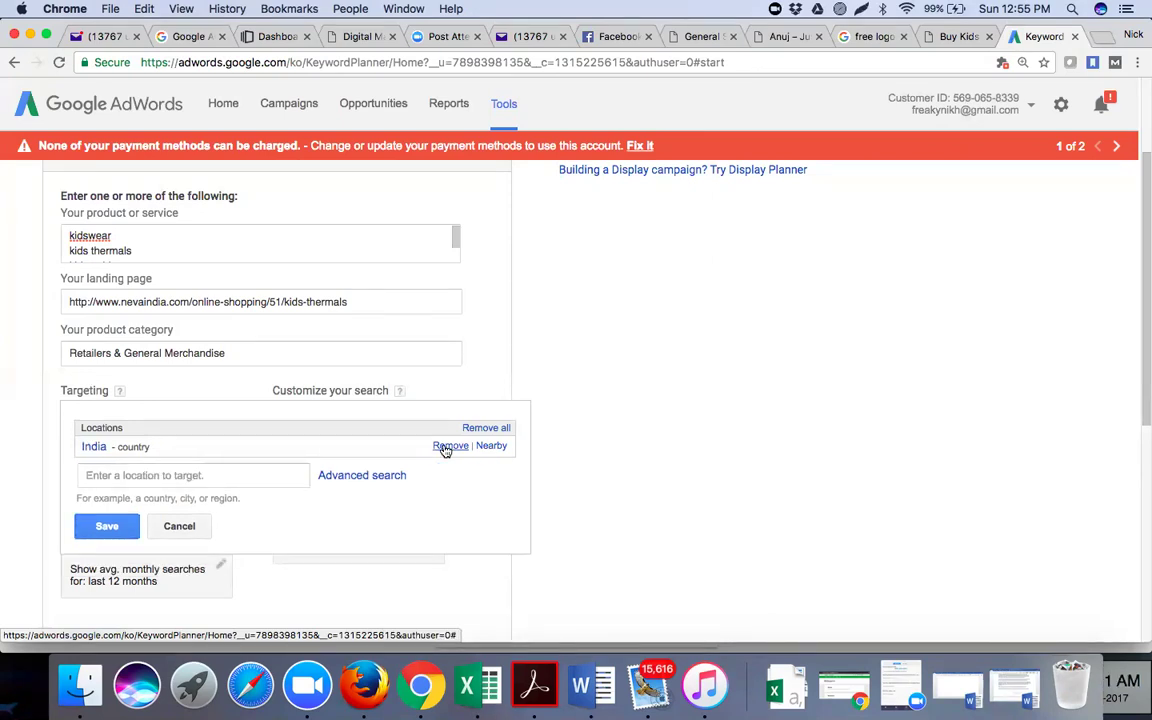
left_click(136, 472)
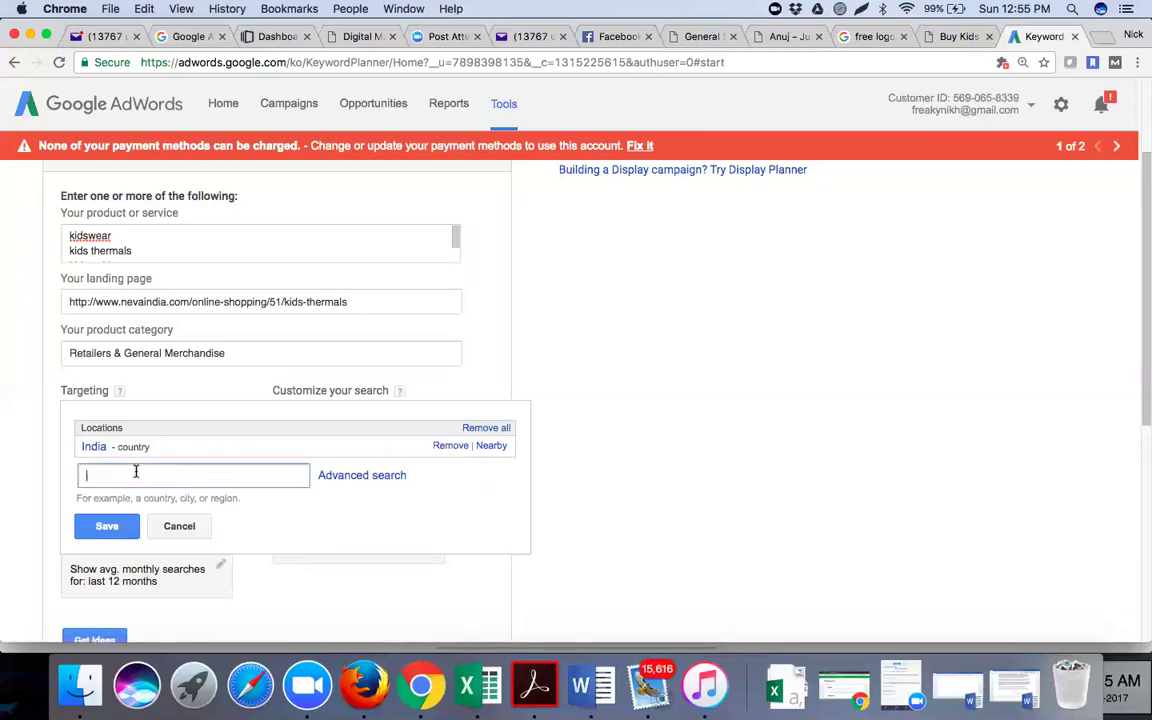
type("Ludhiana")
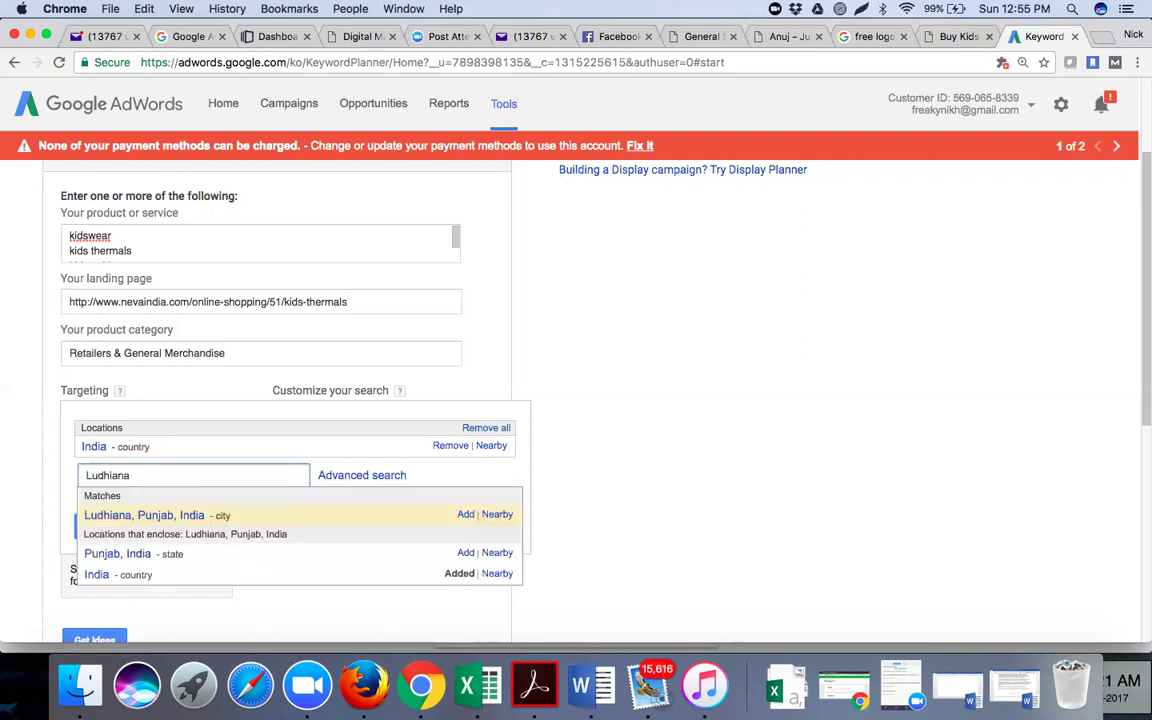
left_click(466, 514)
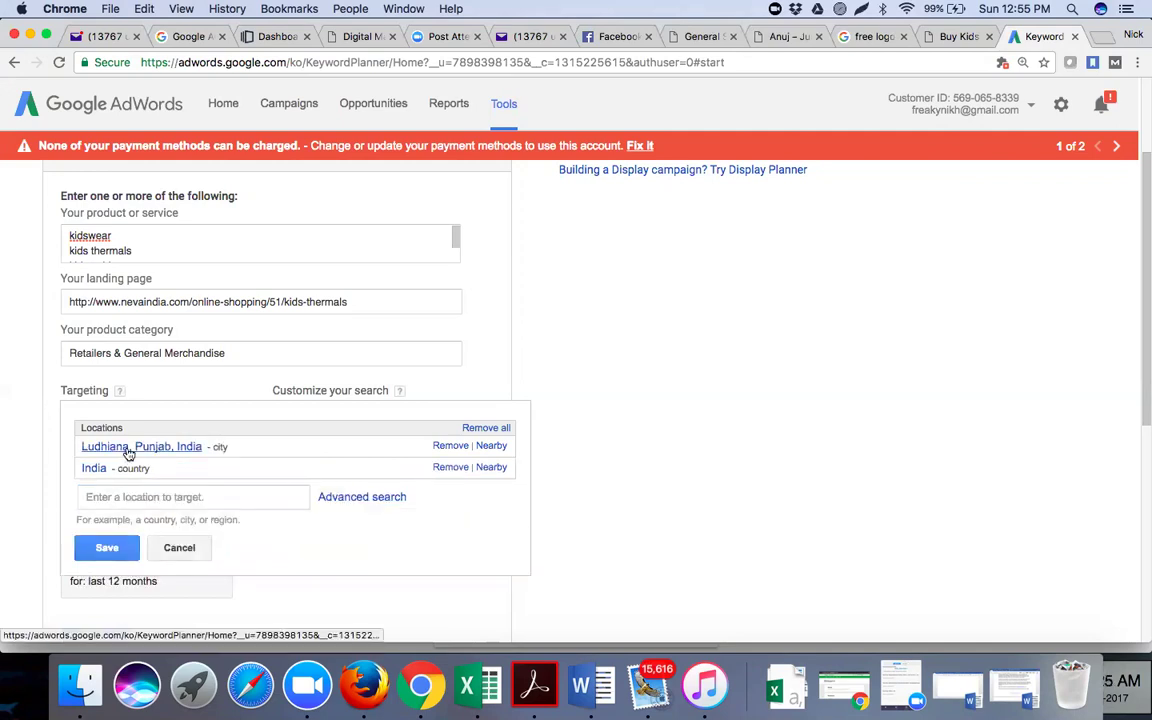
left_click(200, 494)
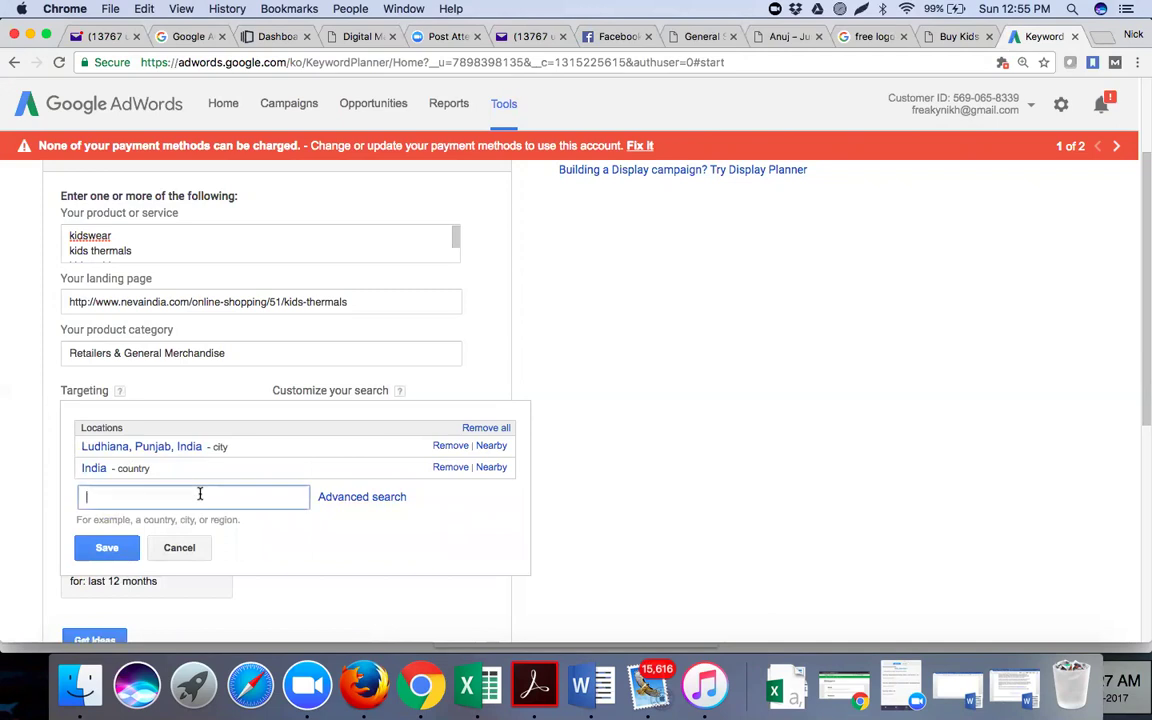
type("Punjab")
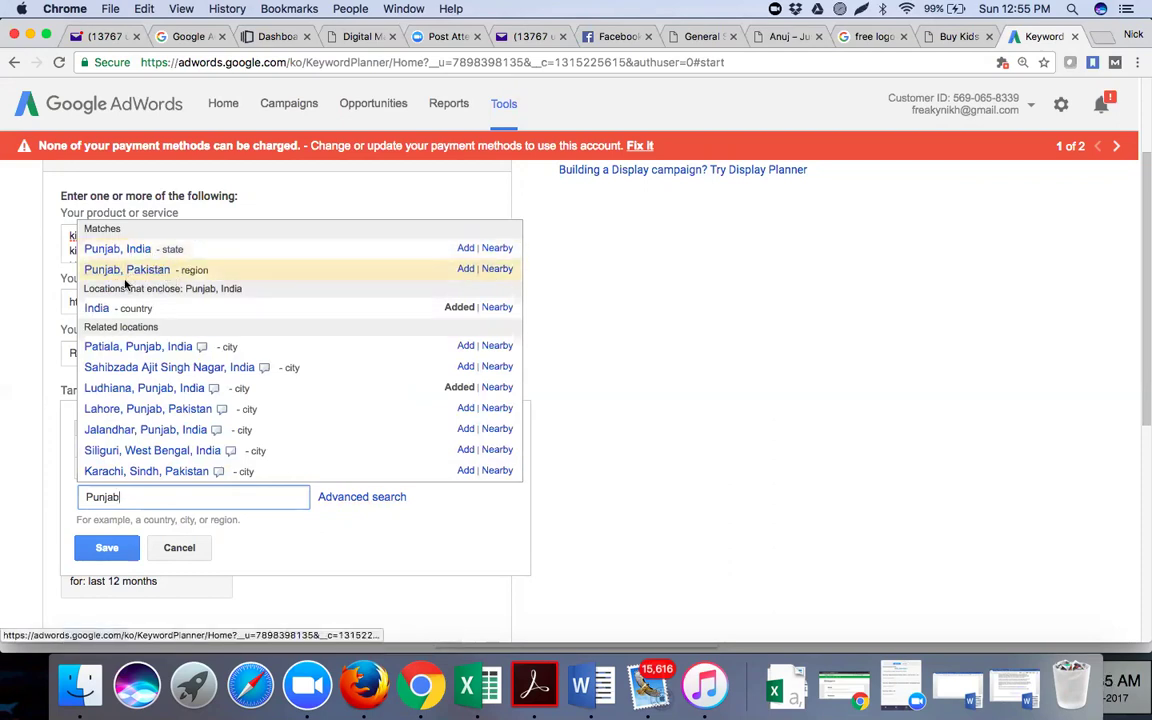
left_click(466, 249)
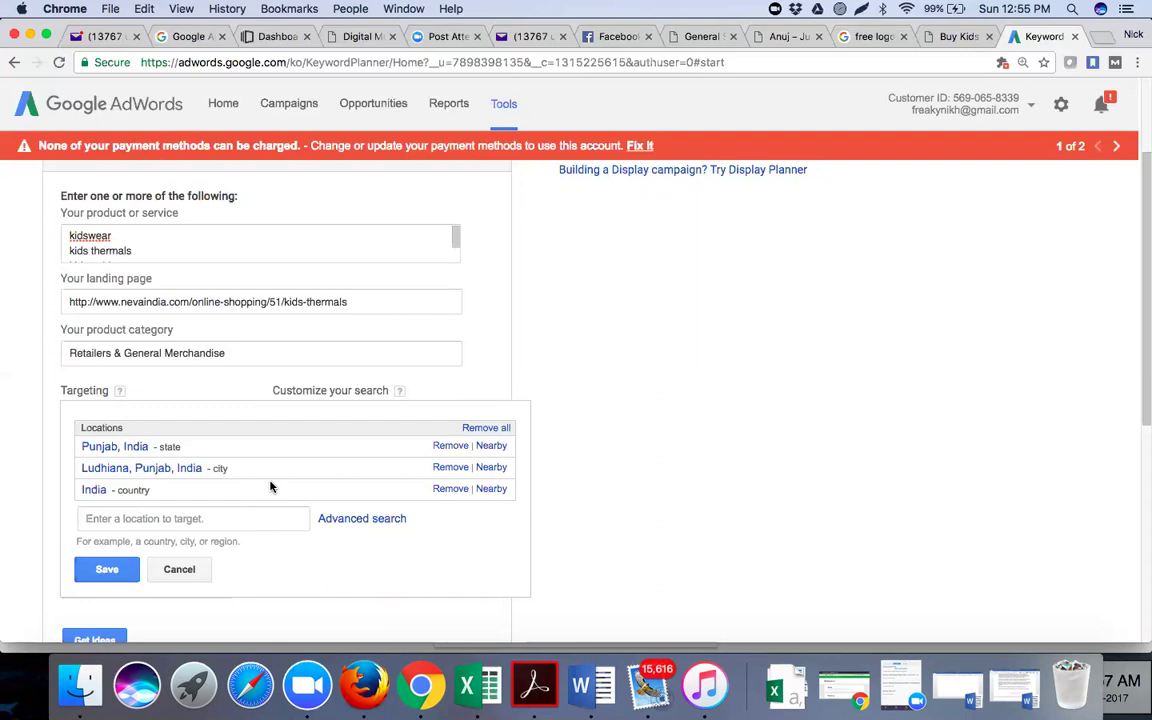
Remove Ludhiana and Punjab and save the location targeting as India only
left_click(450, 467)
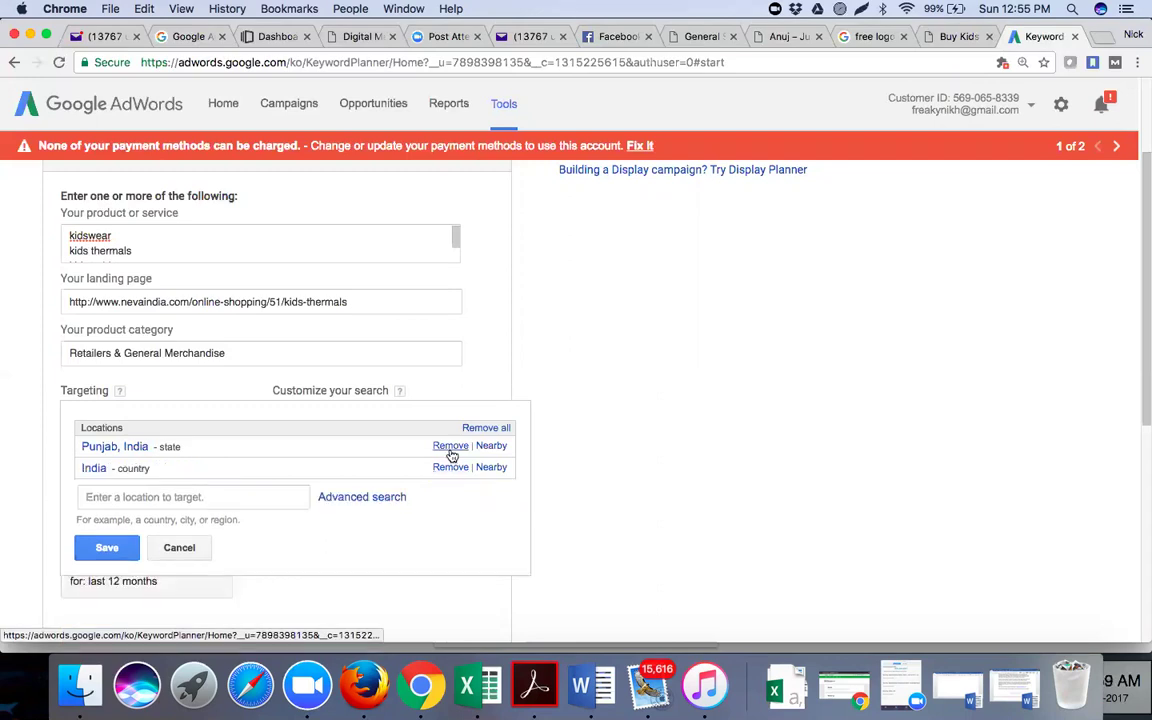
left_click(449, 446)
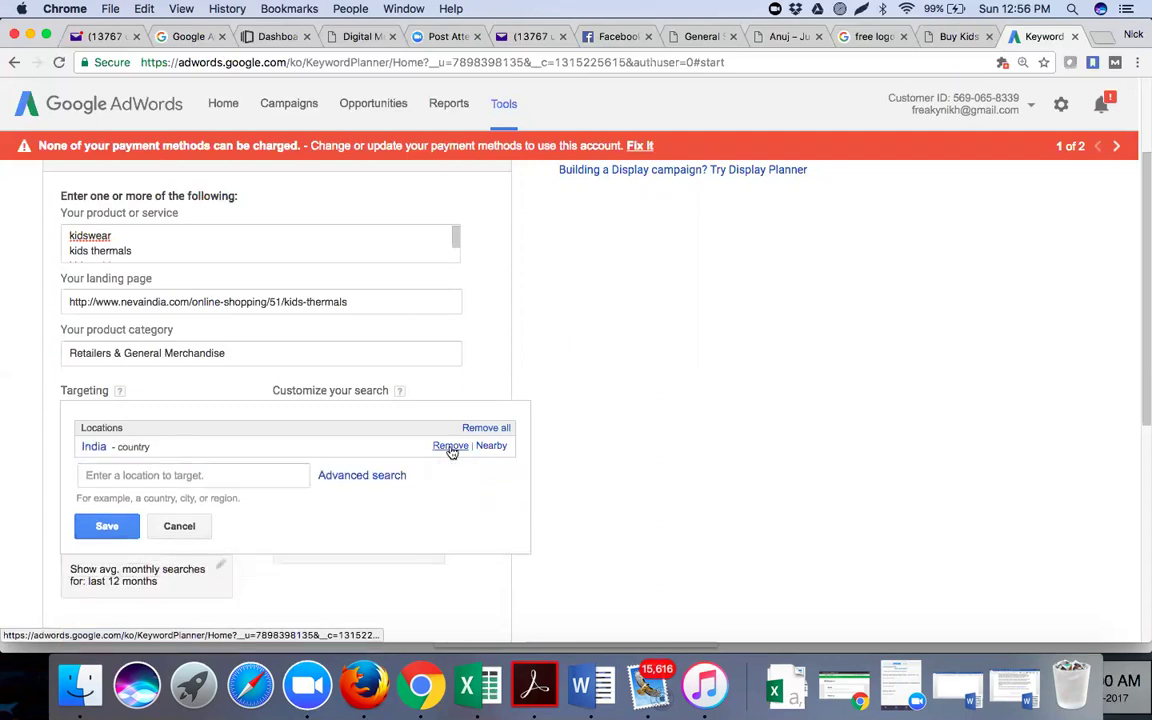
left_click(107, 527)
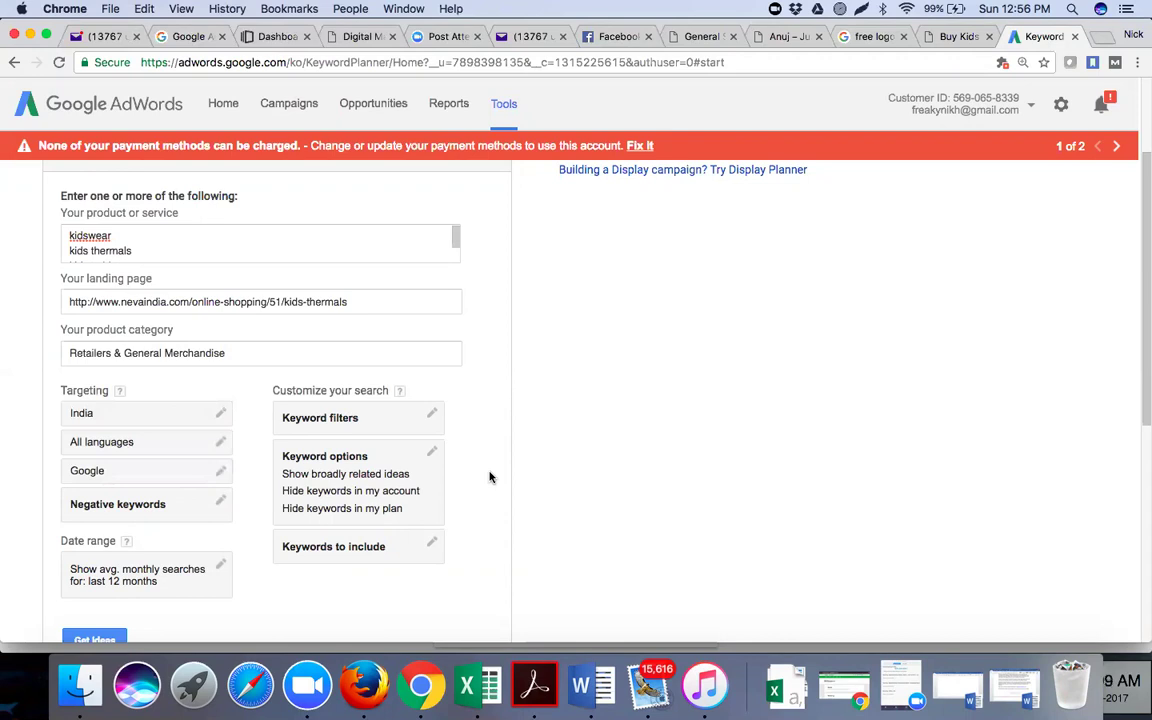
scroll(489, 477, "down", 2)
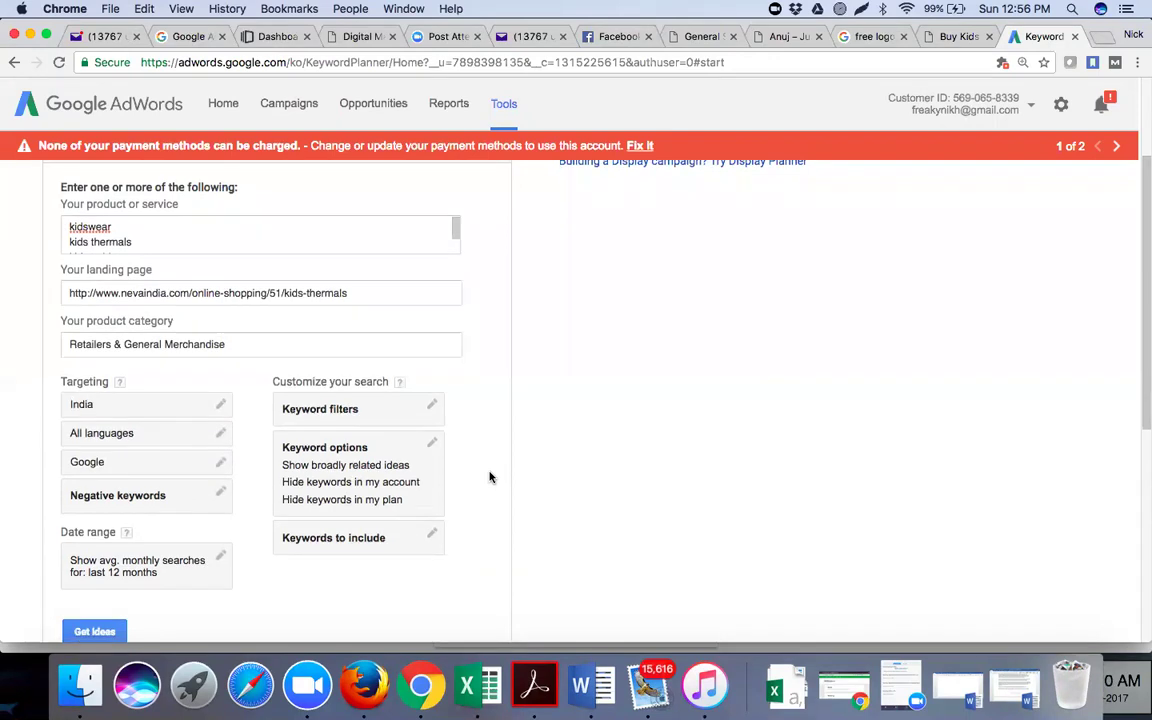
Get keyword ideas showing search volumes for kids wear, kids t shirts and kids thermals
scroll(489, 477, "down", 1)
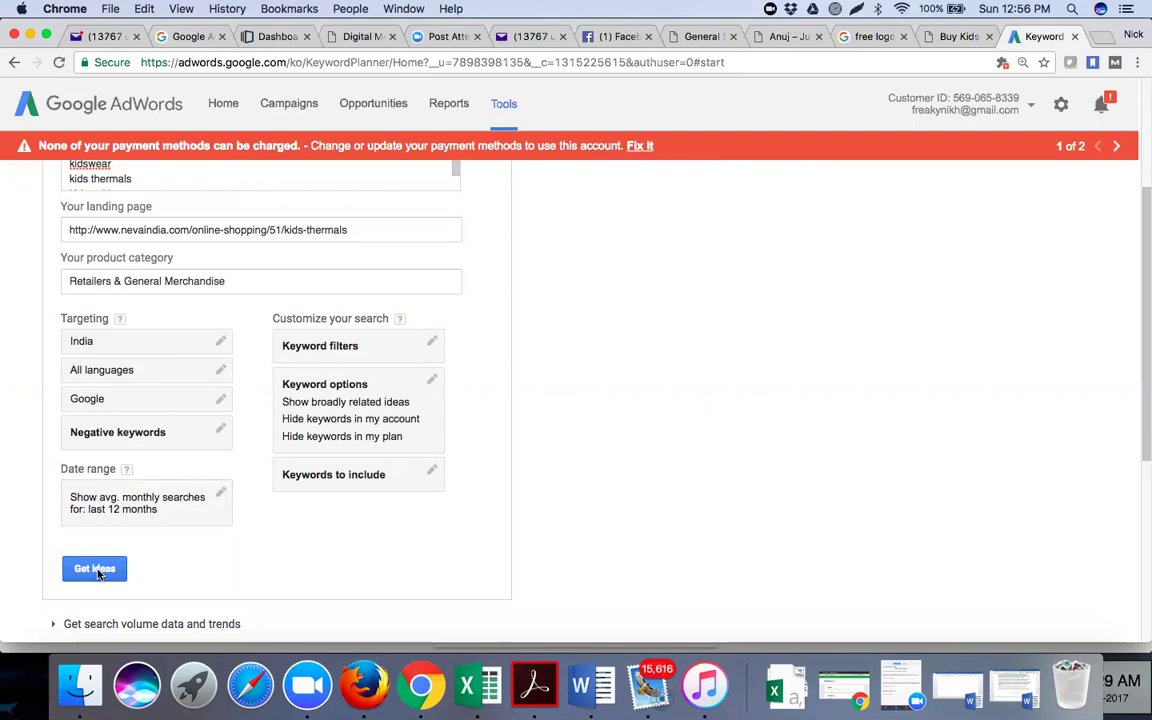
left_click(95, 569)
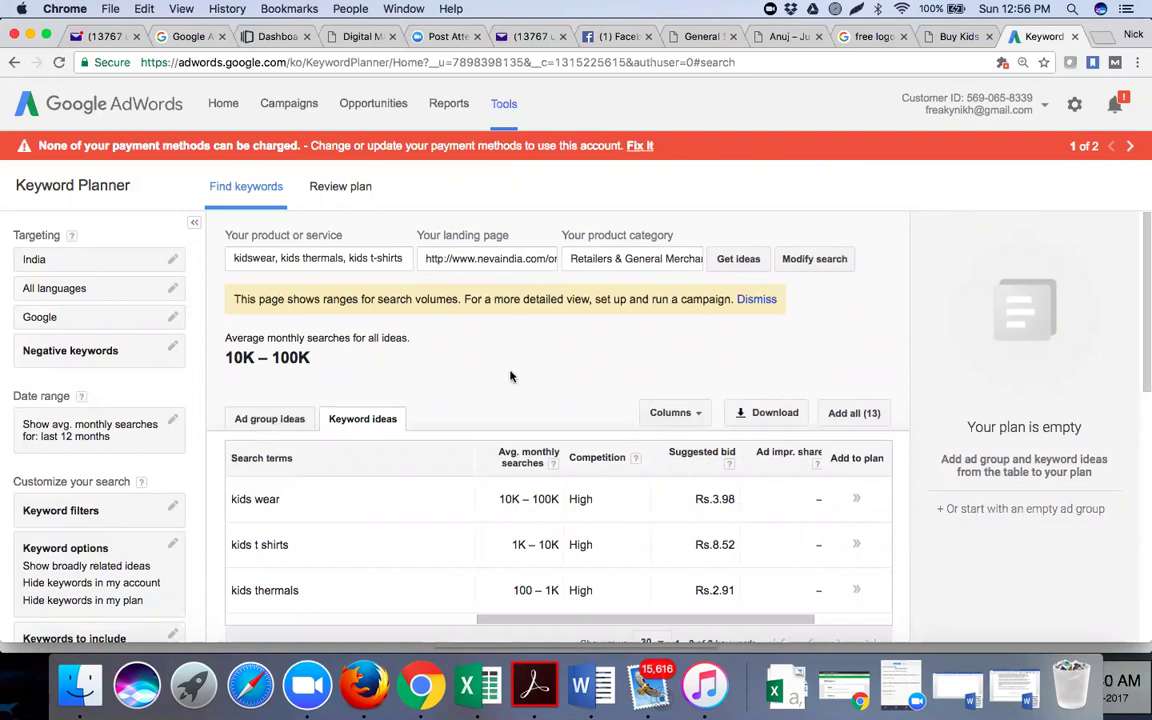
Scroll through the Keyword ideas tables to review the 10 related keyword ideas and their volumes
scroll(510, 376, "down", 3)
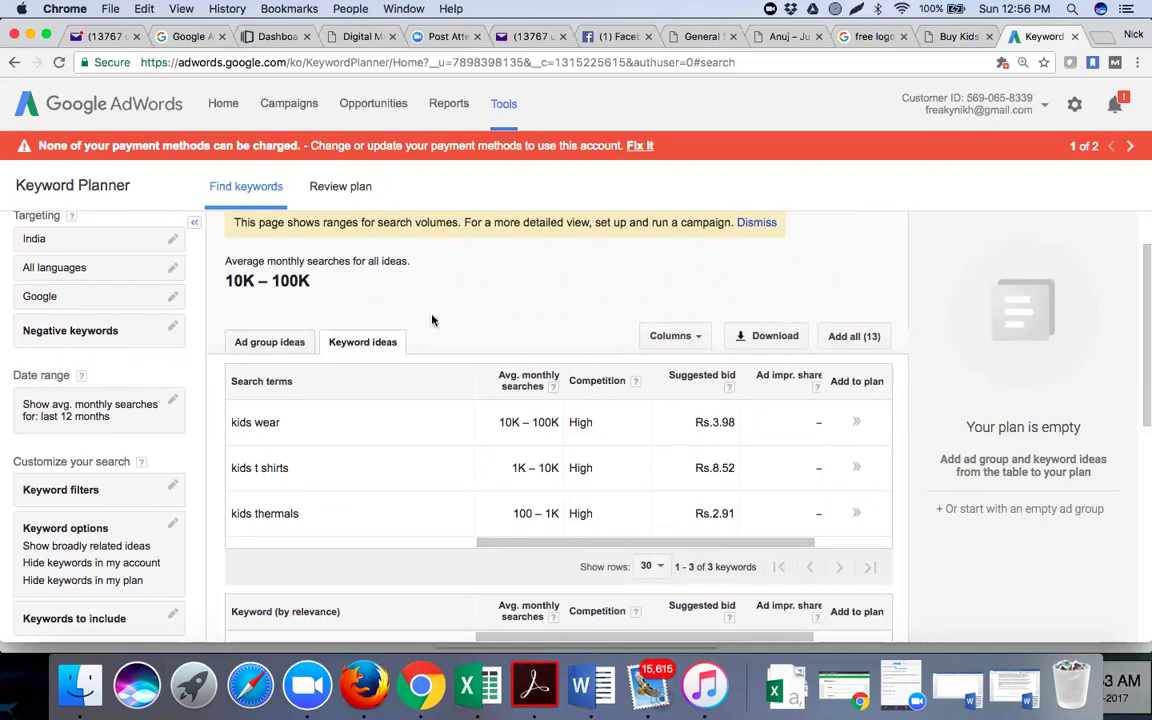
scroll(432, 320, "down", 3)
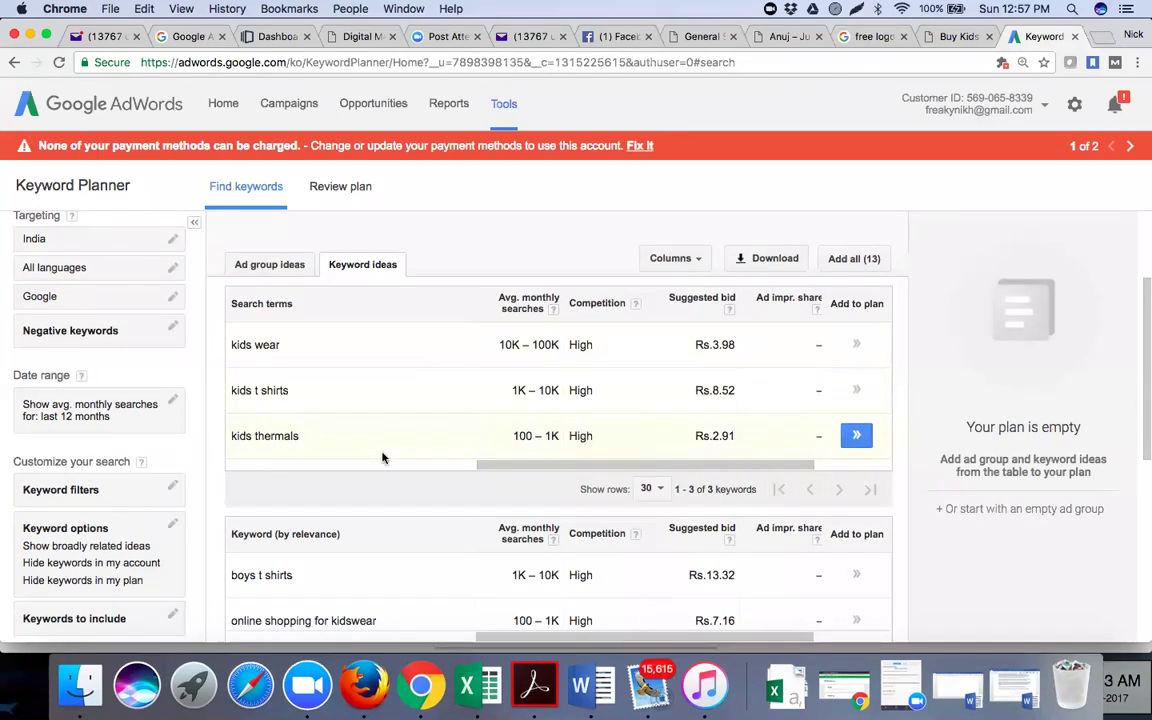
scroll(381, 457, "down", 5)
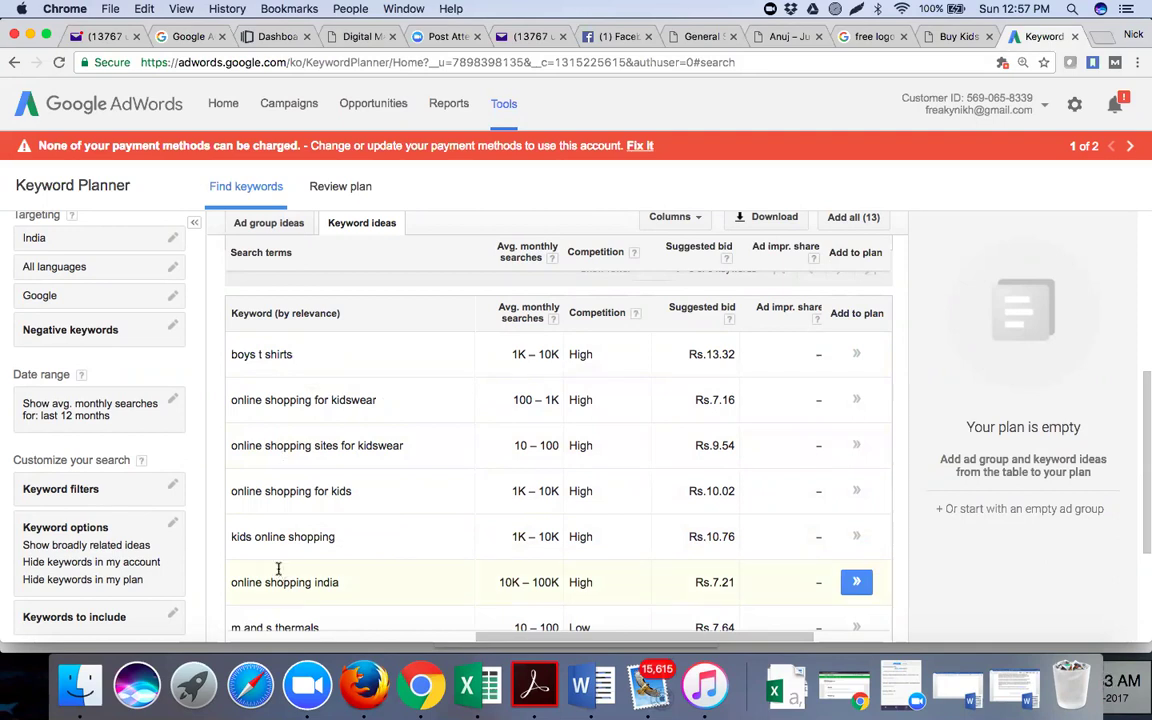
scroll(383, 450, "down", 3)
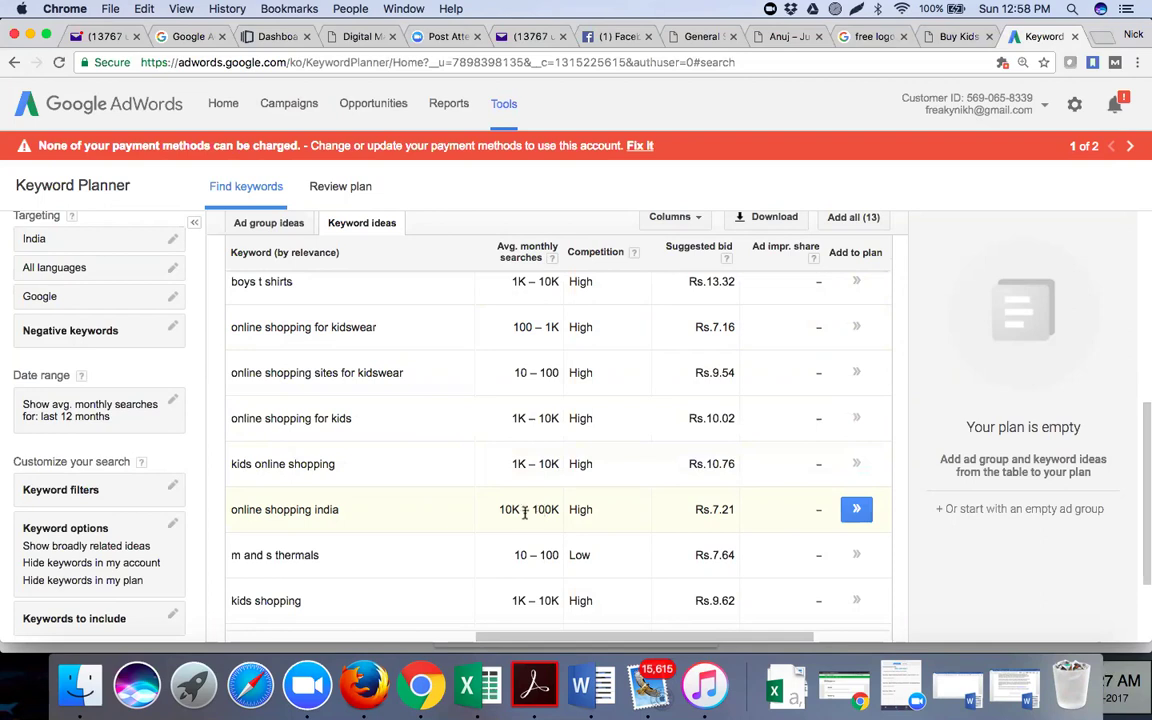
scroll(535, 510, "down", 3)
scroll(520, 512, "down", 1)
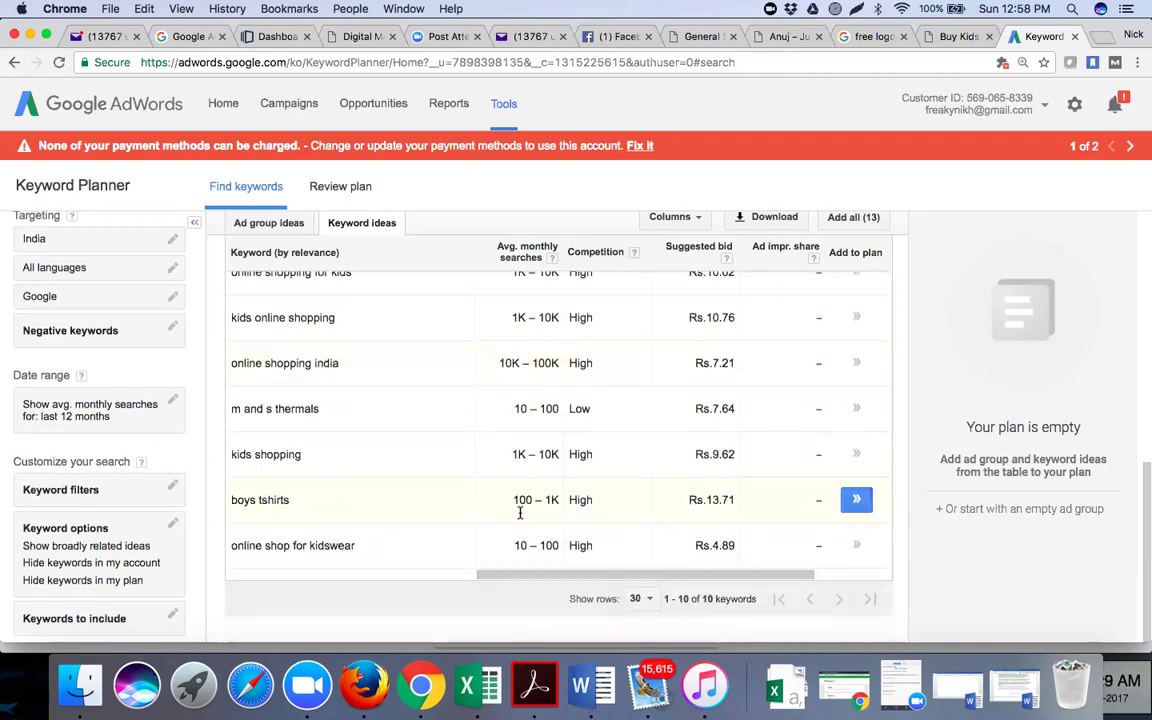
scroll(520, 512, "up", 6)
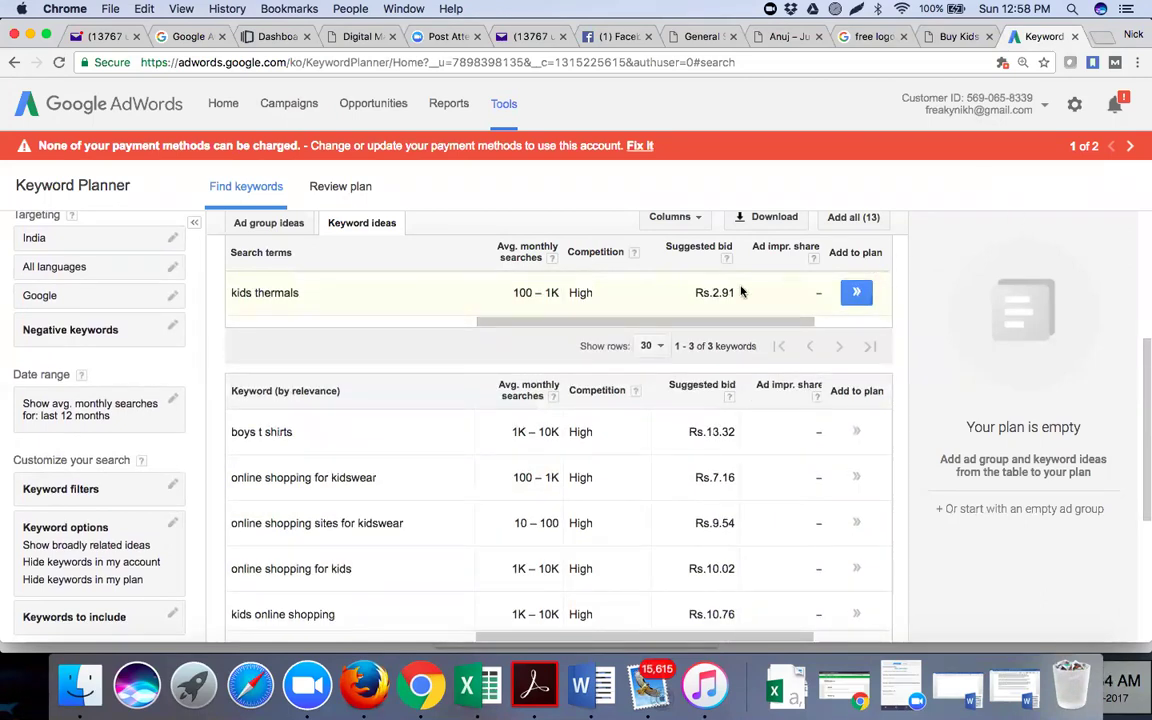
scroll(741, 291, "up", 4)
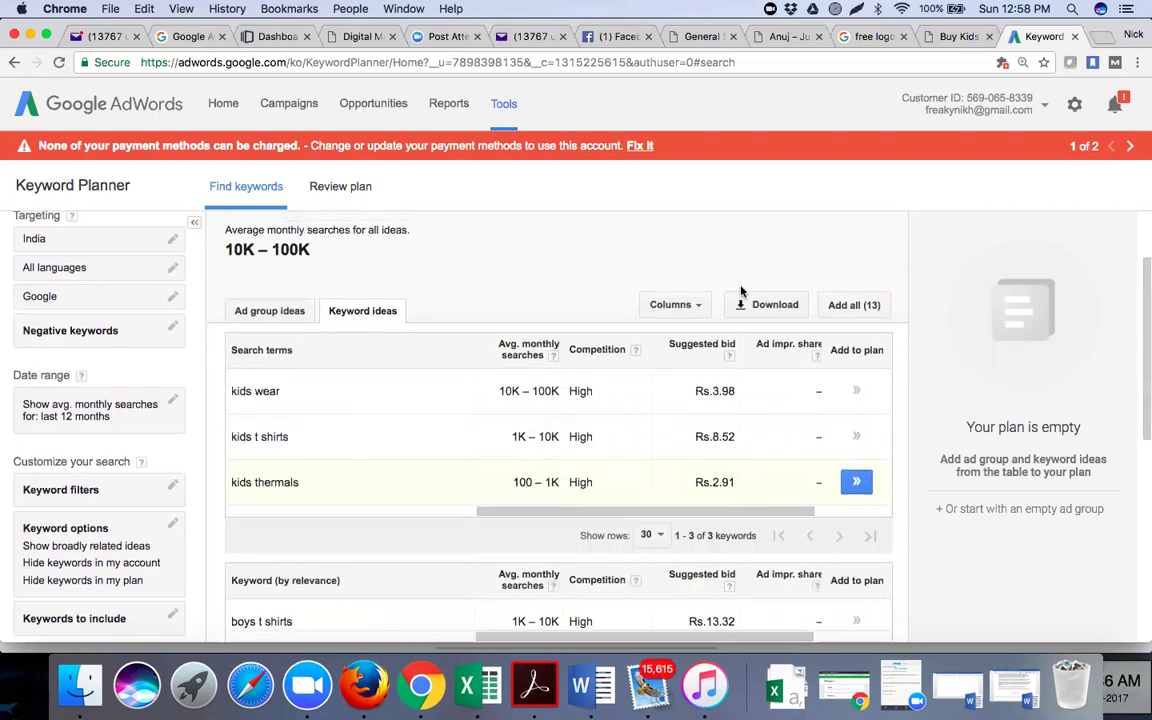
scroll(741, 291, "up", 3)
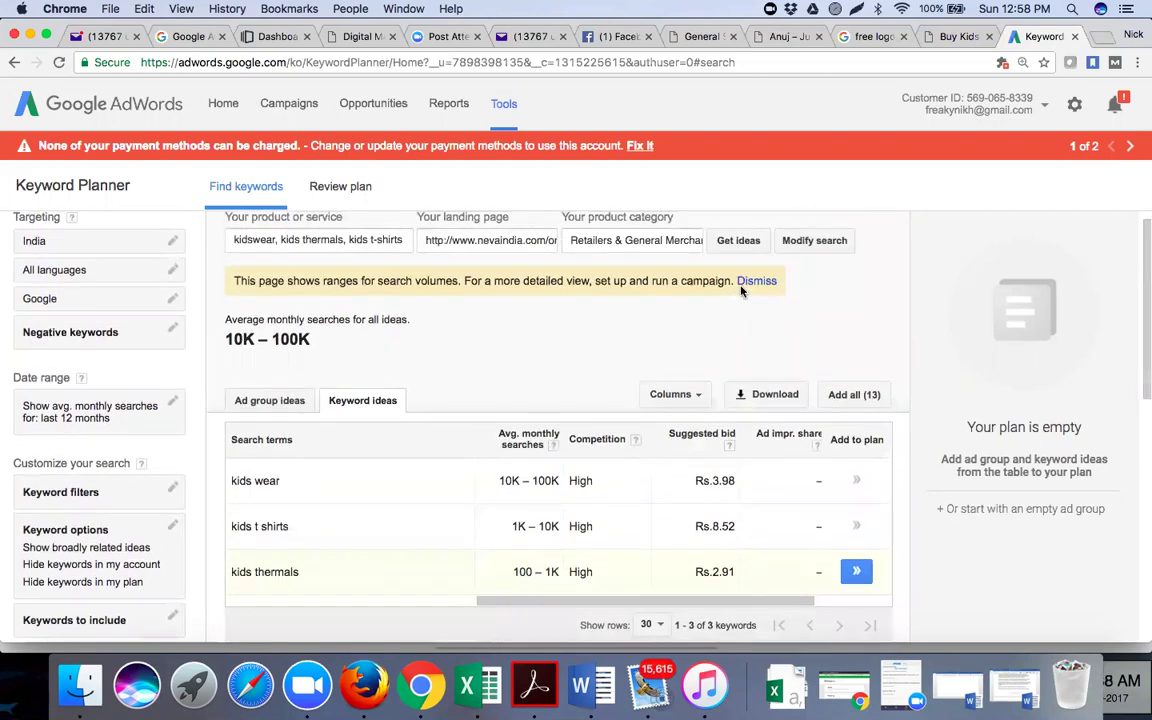
scroll(741, 291, "up", 1)
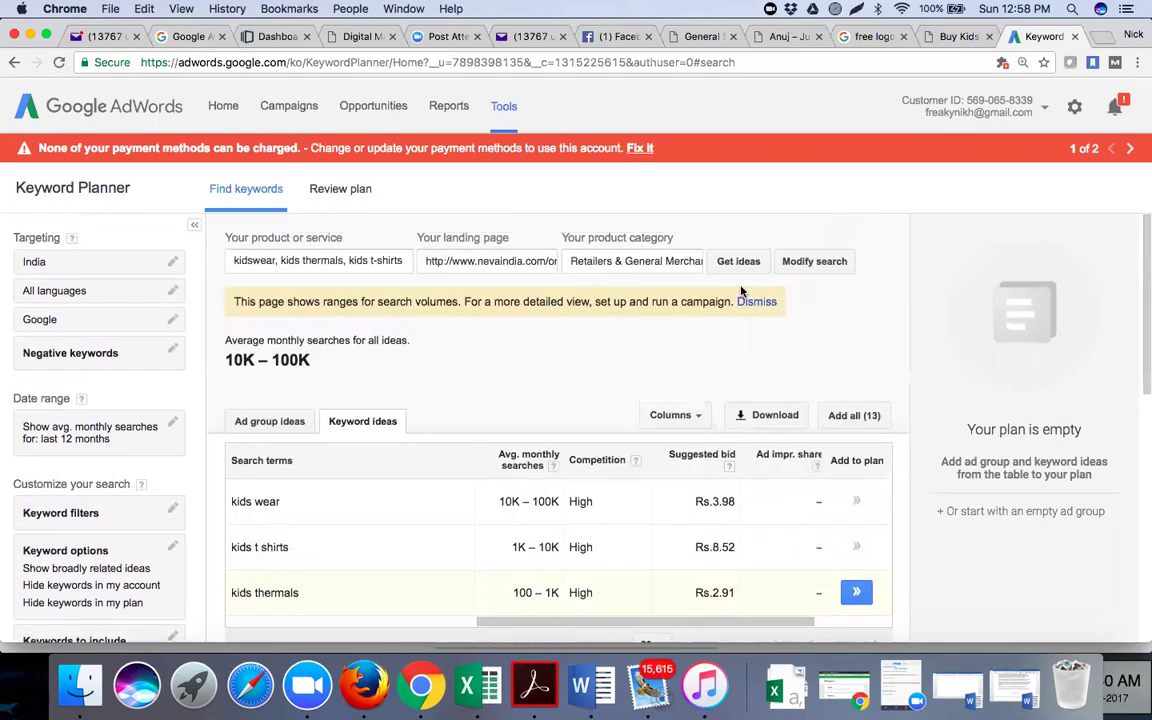
scroll(650, 504, "down", 3)
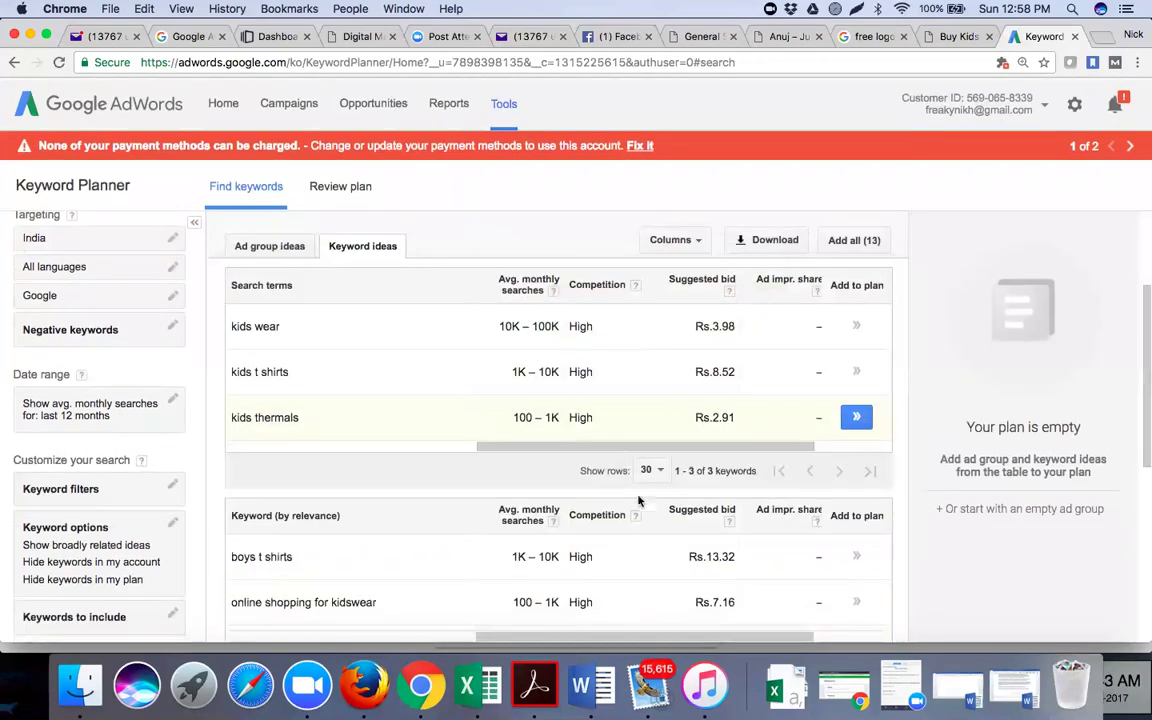
scroll(653, 502, "down", 3)
scroll(653, 502, "down", 5)
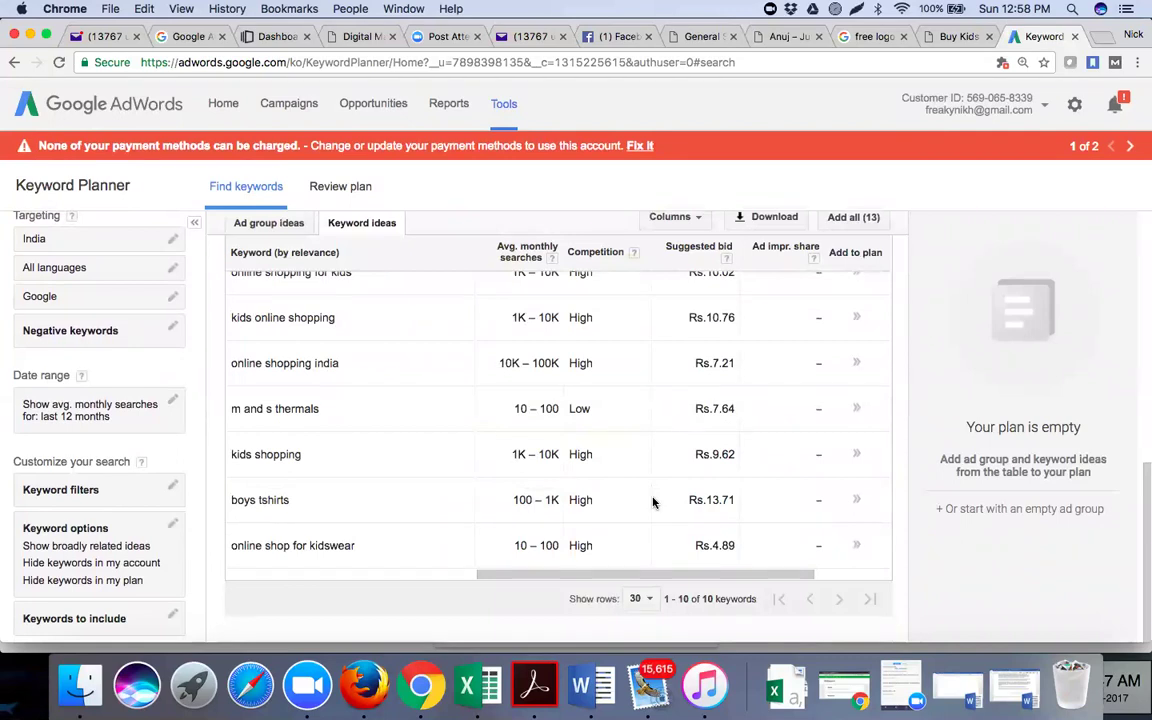
scroll(653, 502, "up", 1)
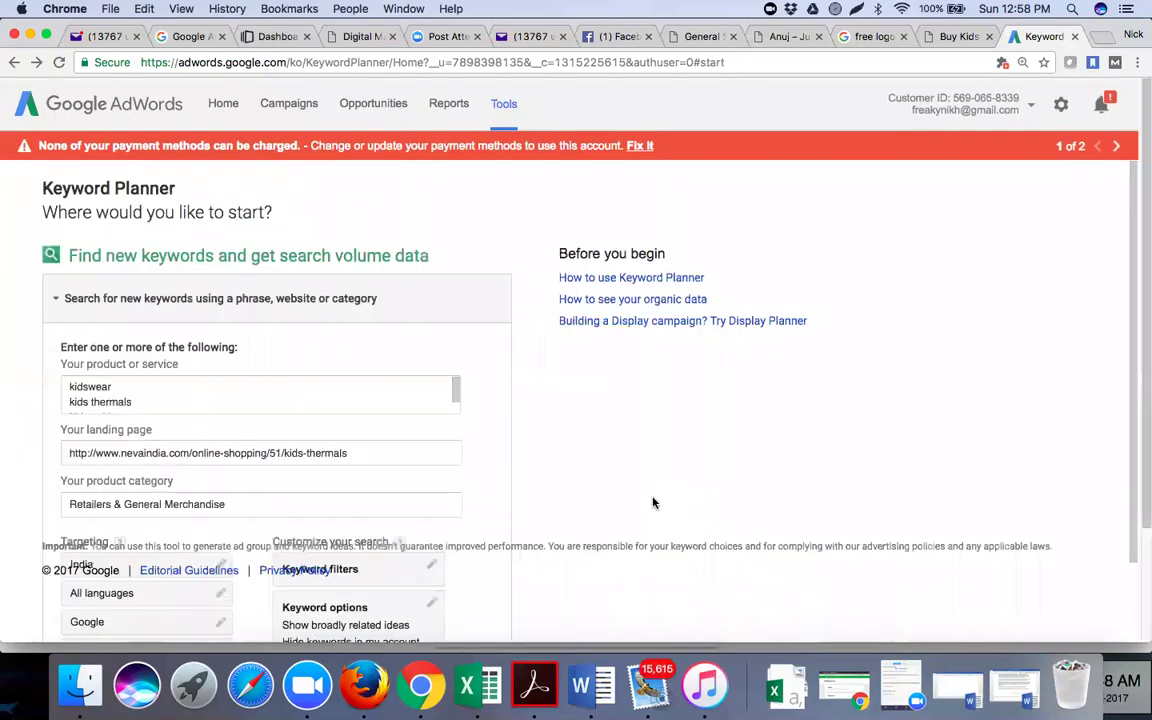
Fetch the keyword ideas again and review kids wear, kids t shirts, kids thermals and related ideas
scroll(653, 501, "down", 5)
scroll(246, 270, "down", 4)
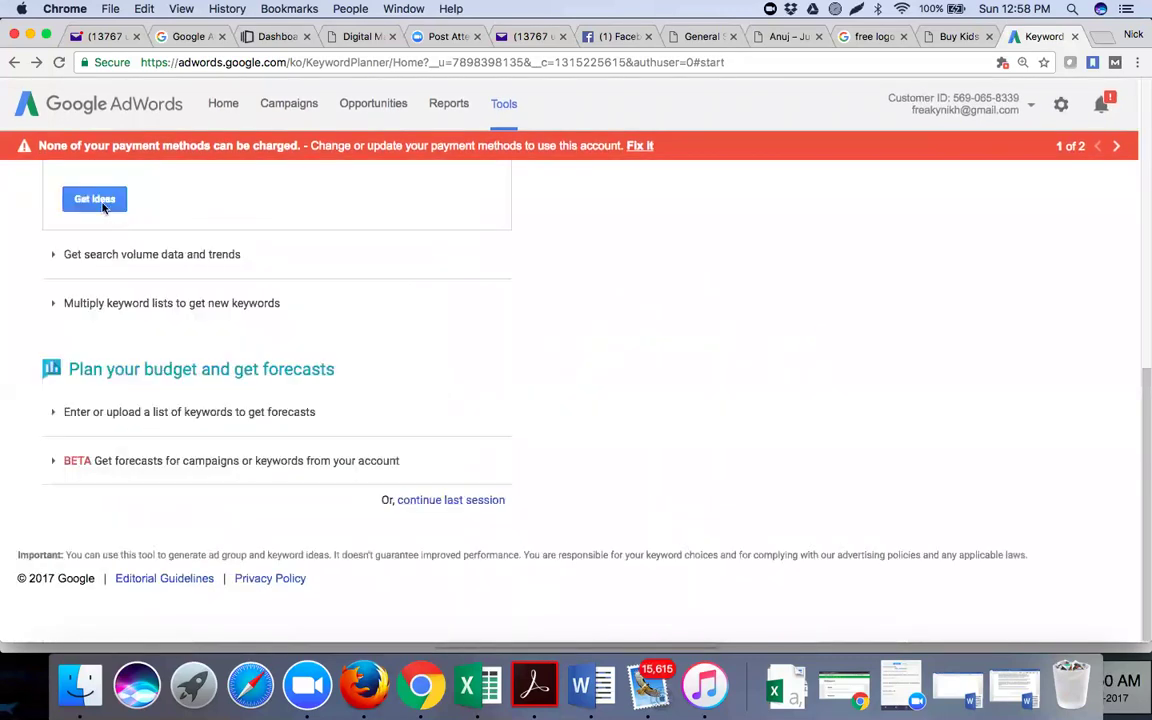
left_click(100, 203)
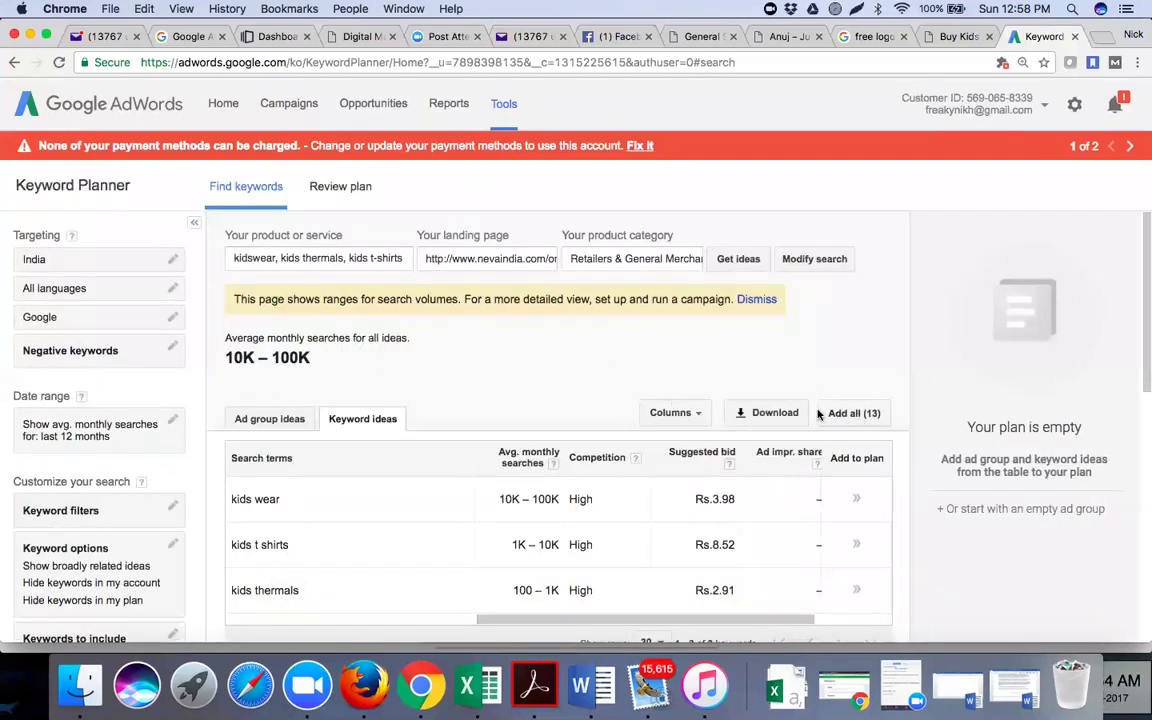
scroll(558, 497, "down", 3)
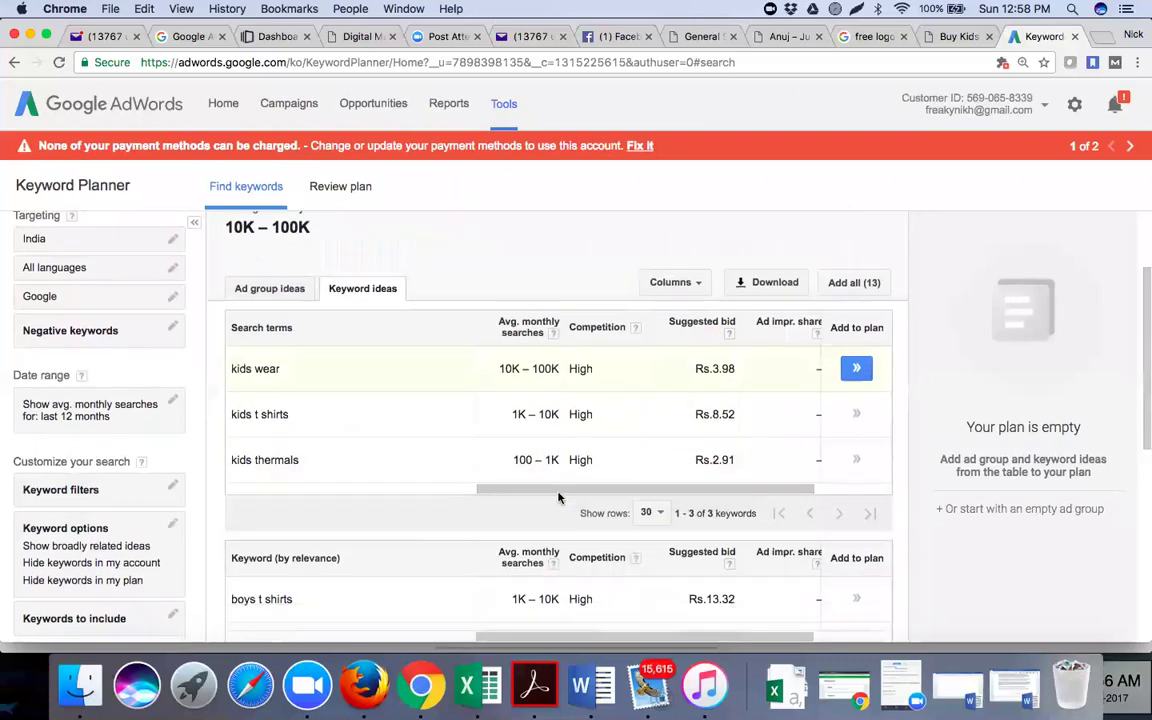
scroll(558, 497, "down", 5)
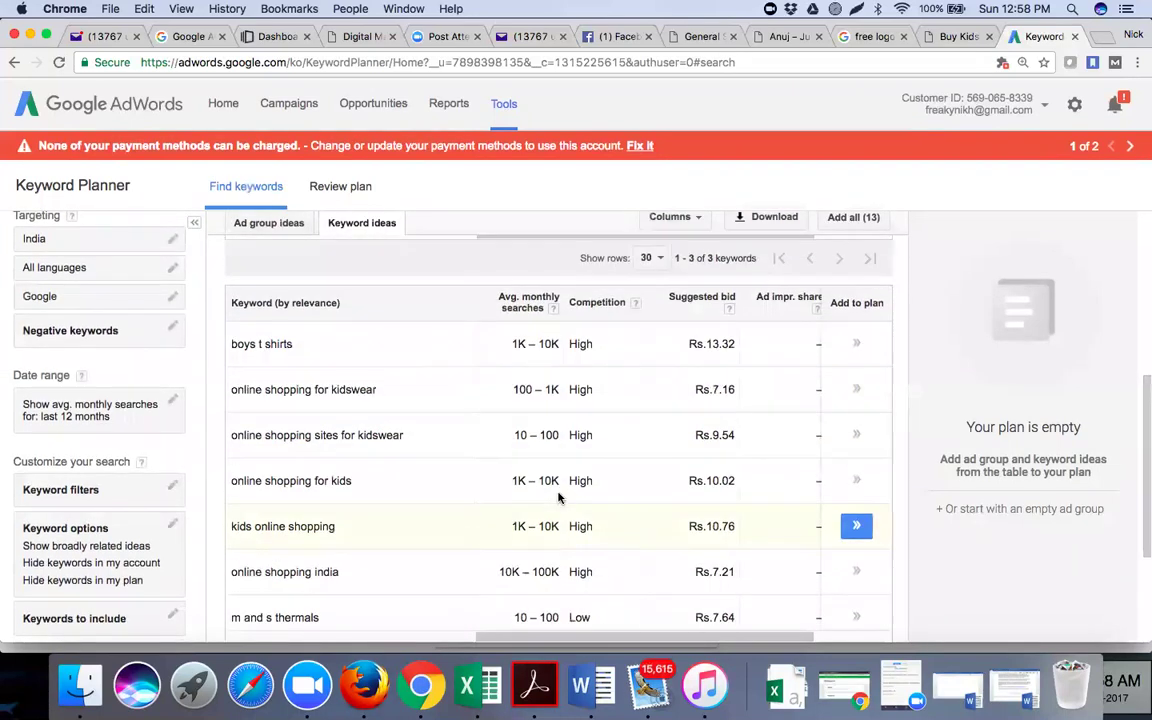
scroll(558, 497, "down", 5)
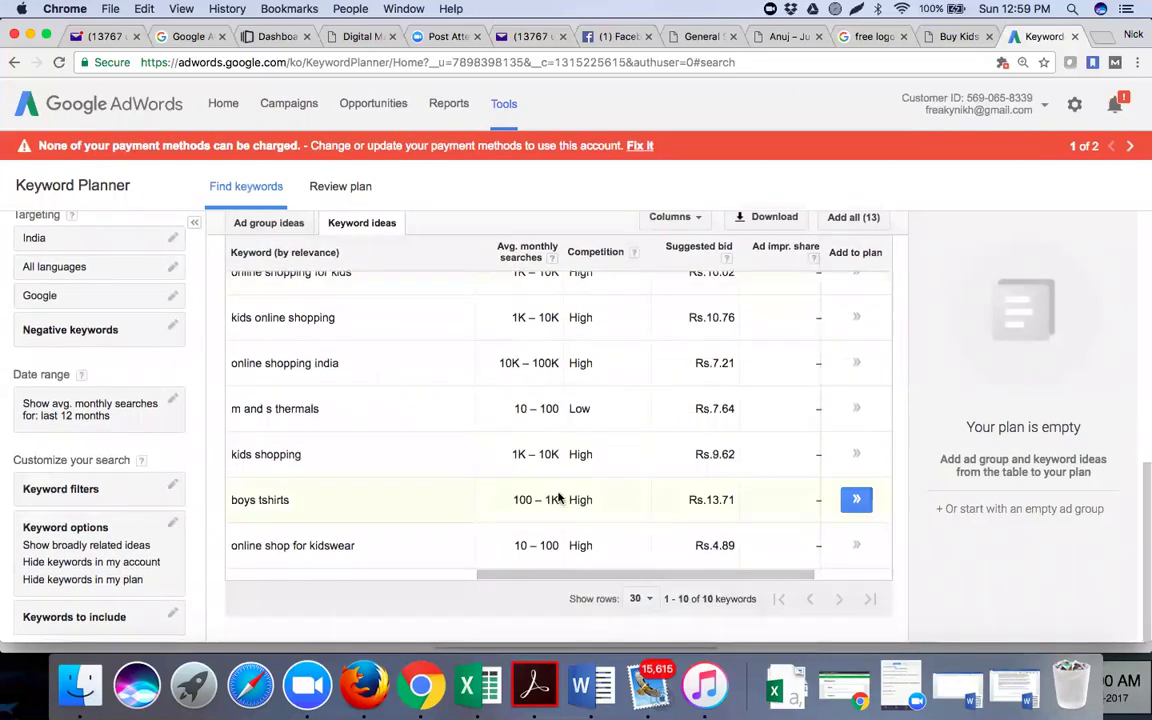
scroll(558, 497, "up", 7)
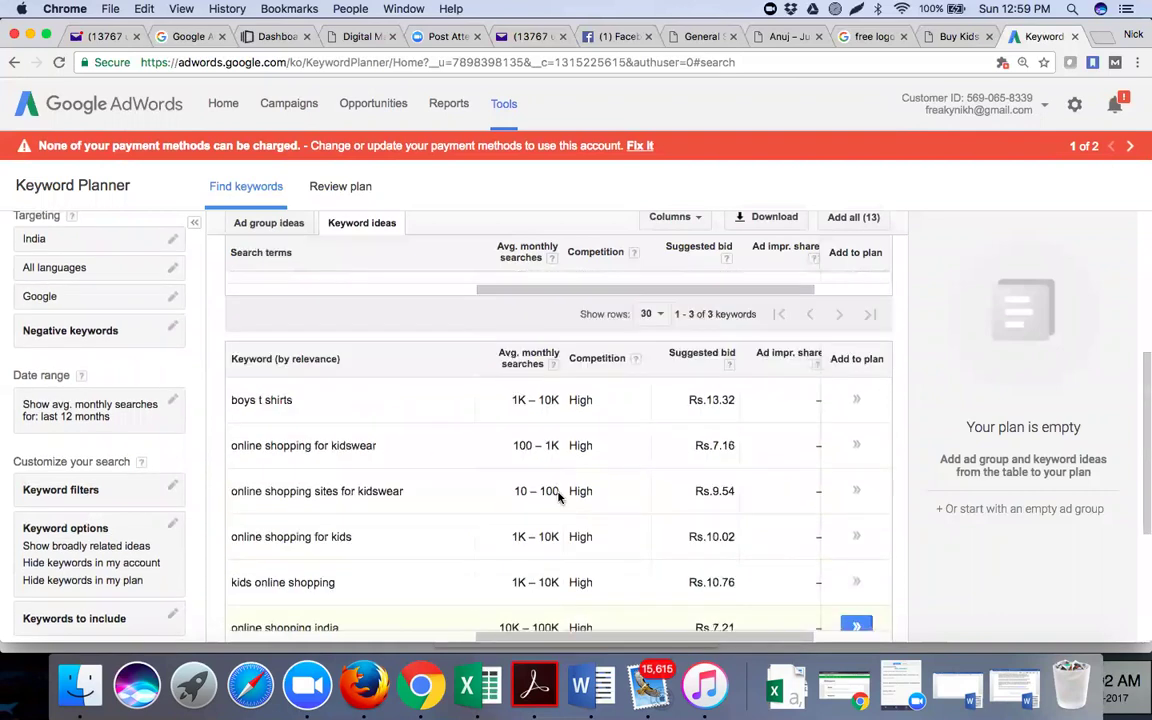
scroll(558, 497, "up", 2)
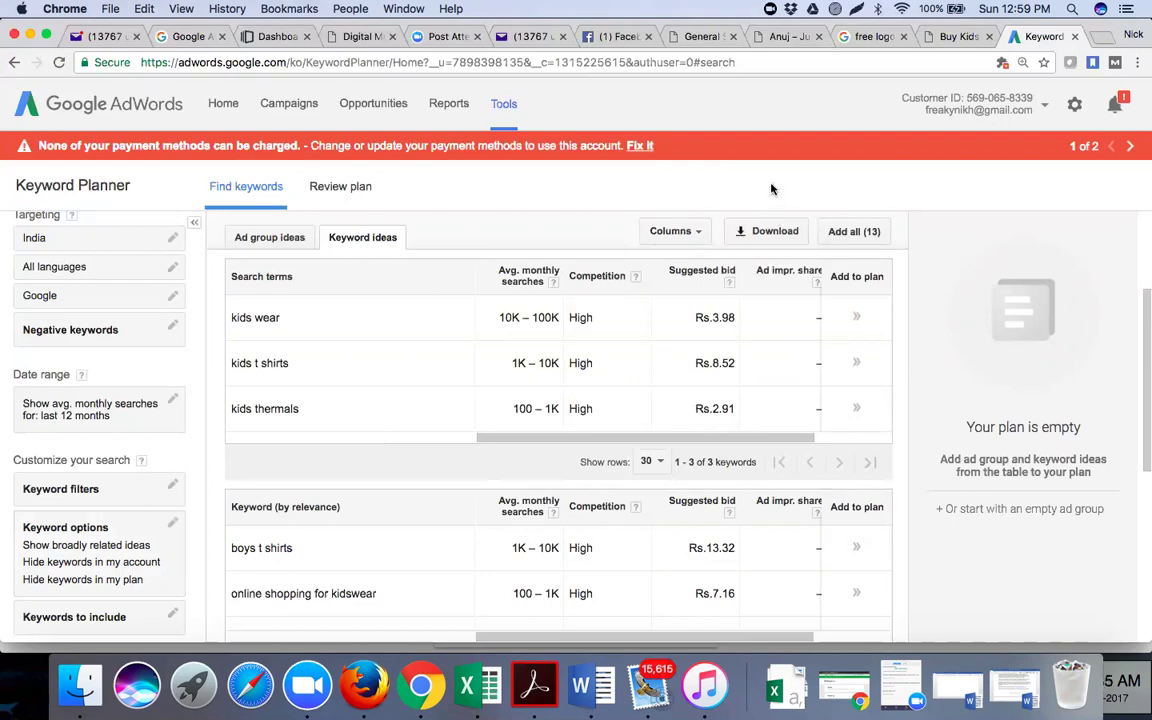
Download the 13 keyword ideas as an Excel CSV file, save it and open it in Excel
left_click(773, 233)
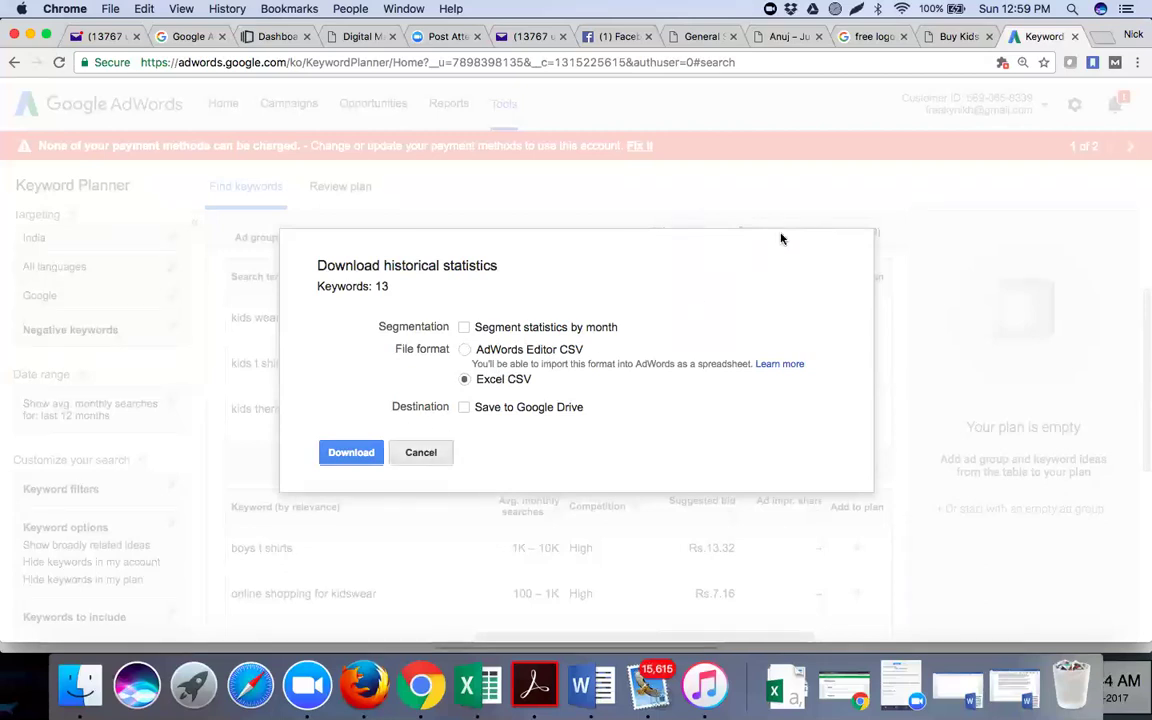
key("Escape")
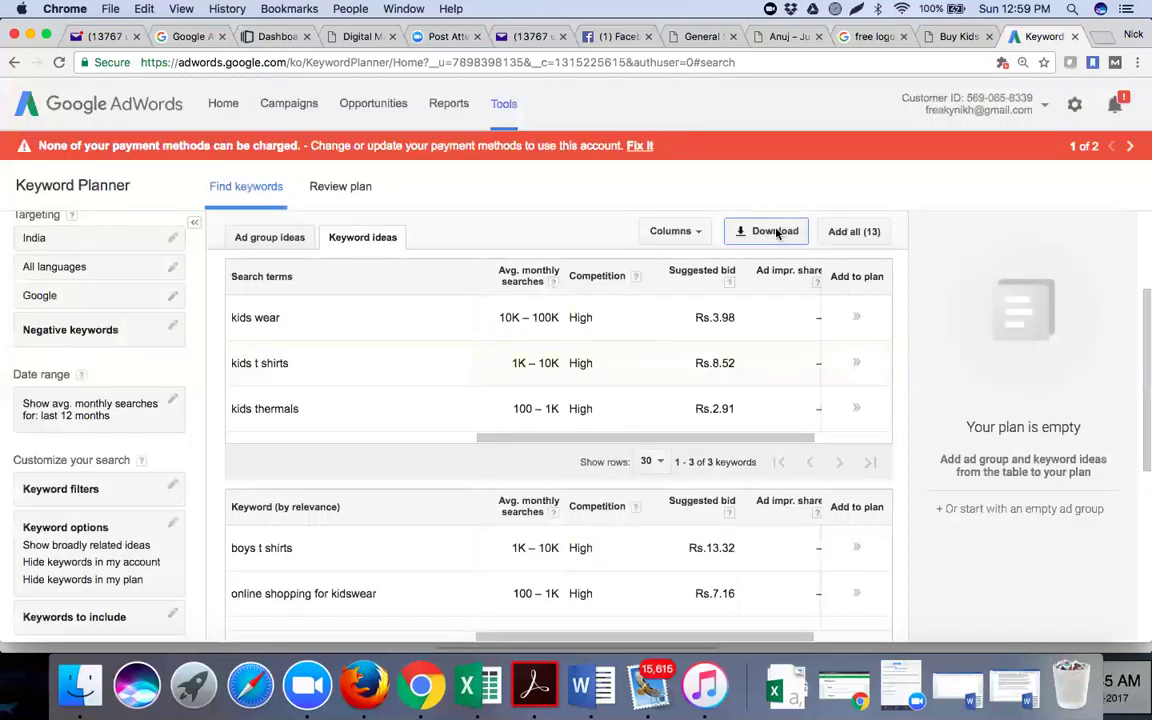
left_click(777, 232)
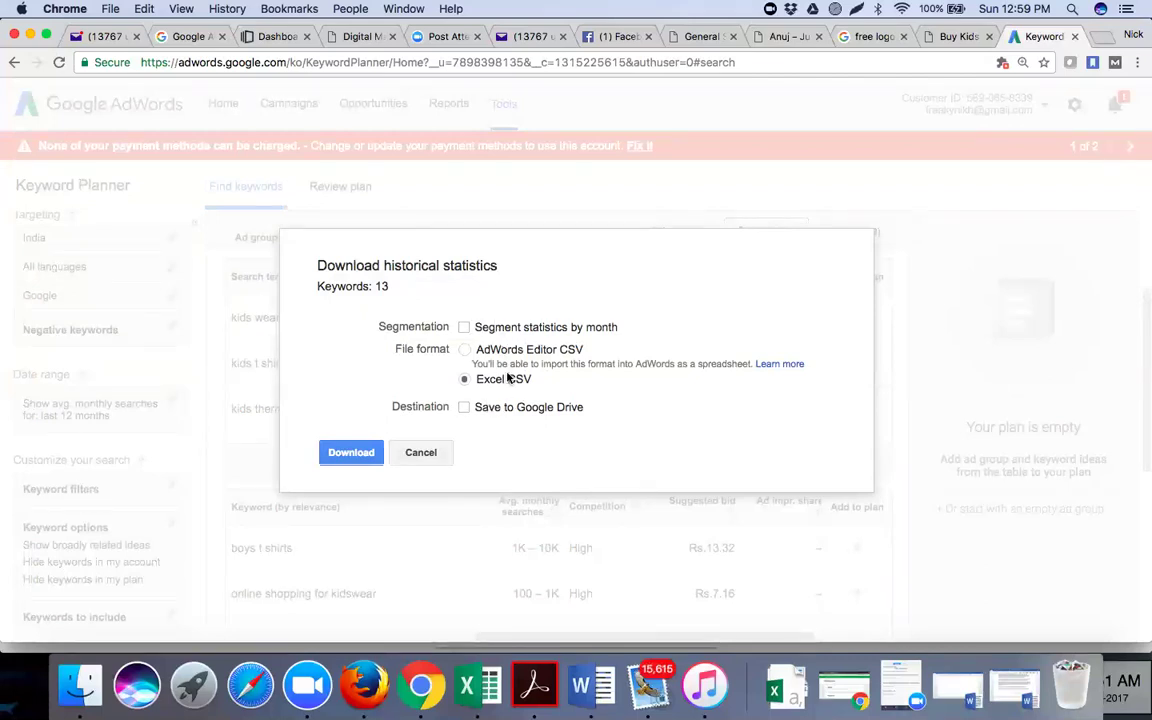
left_click(352, 455)
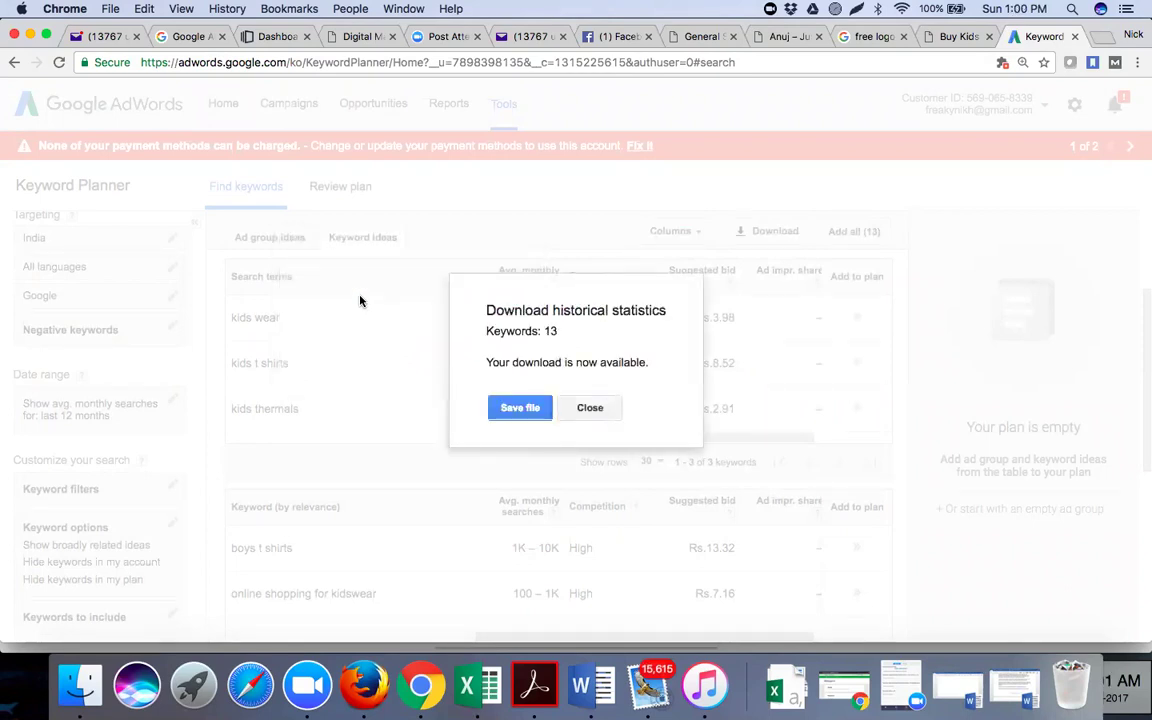
left_click(509, 405)
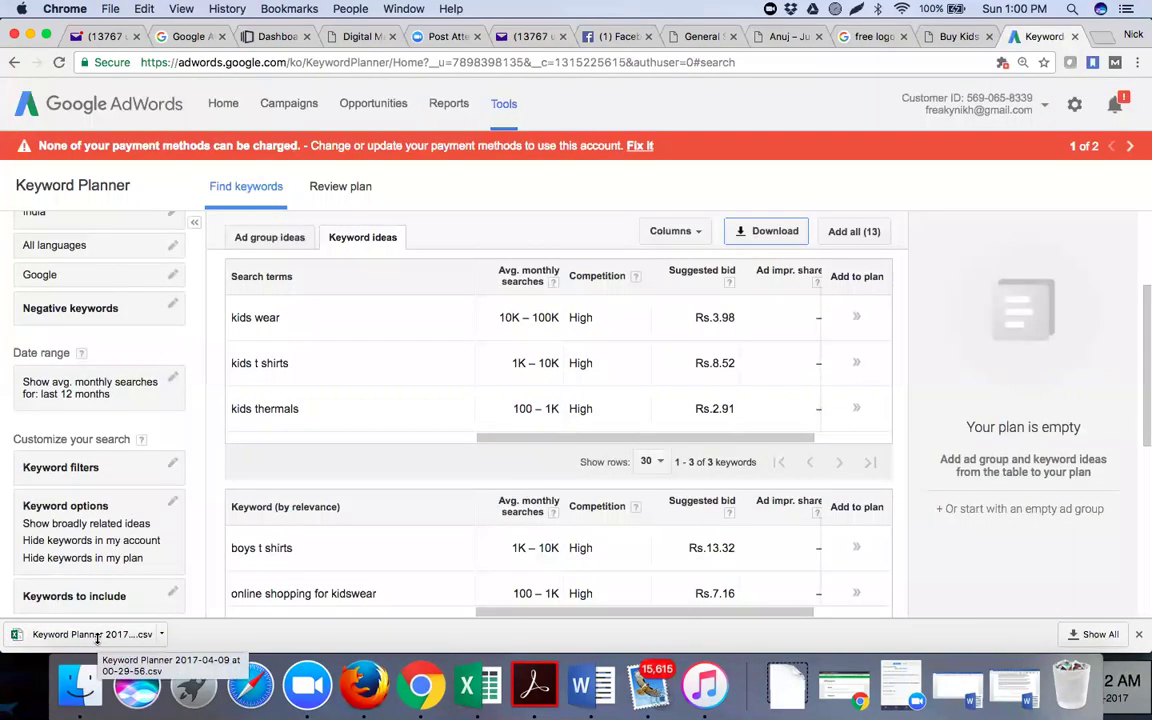
left_click(98, 638)
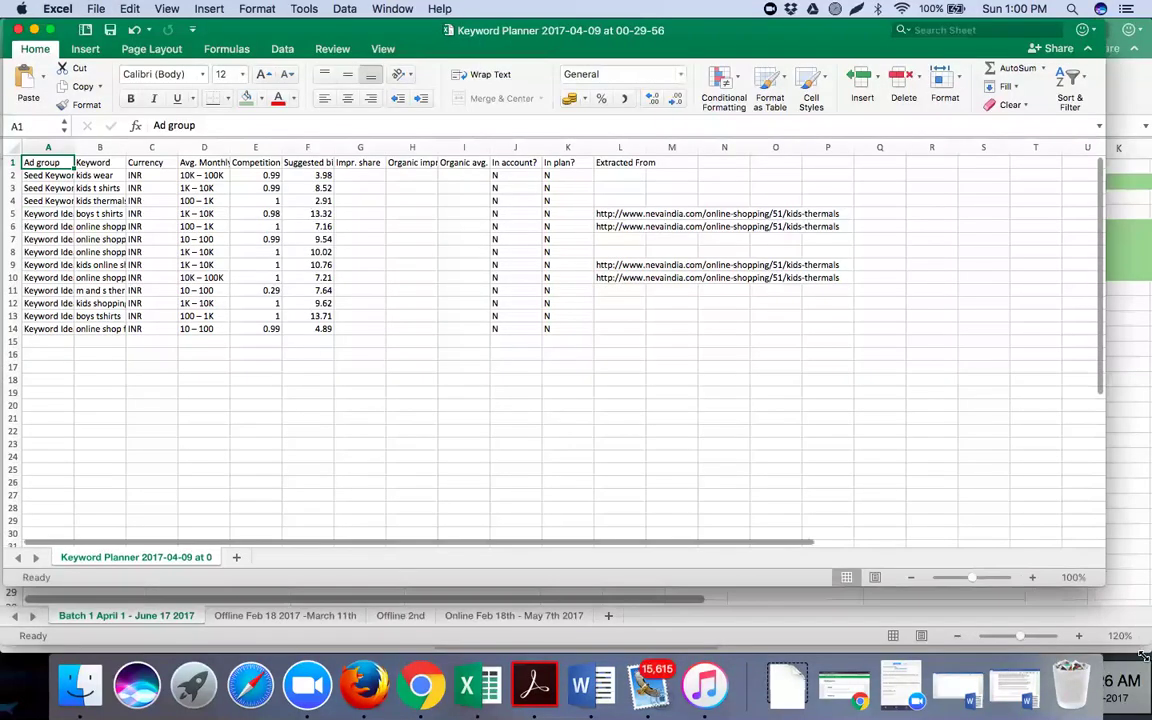
Maximize and zoom the keyword sheet, then delete the Ad group and Currency columns
left_click_drag(1143, 655, 1150, 652)
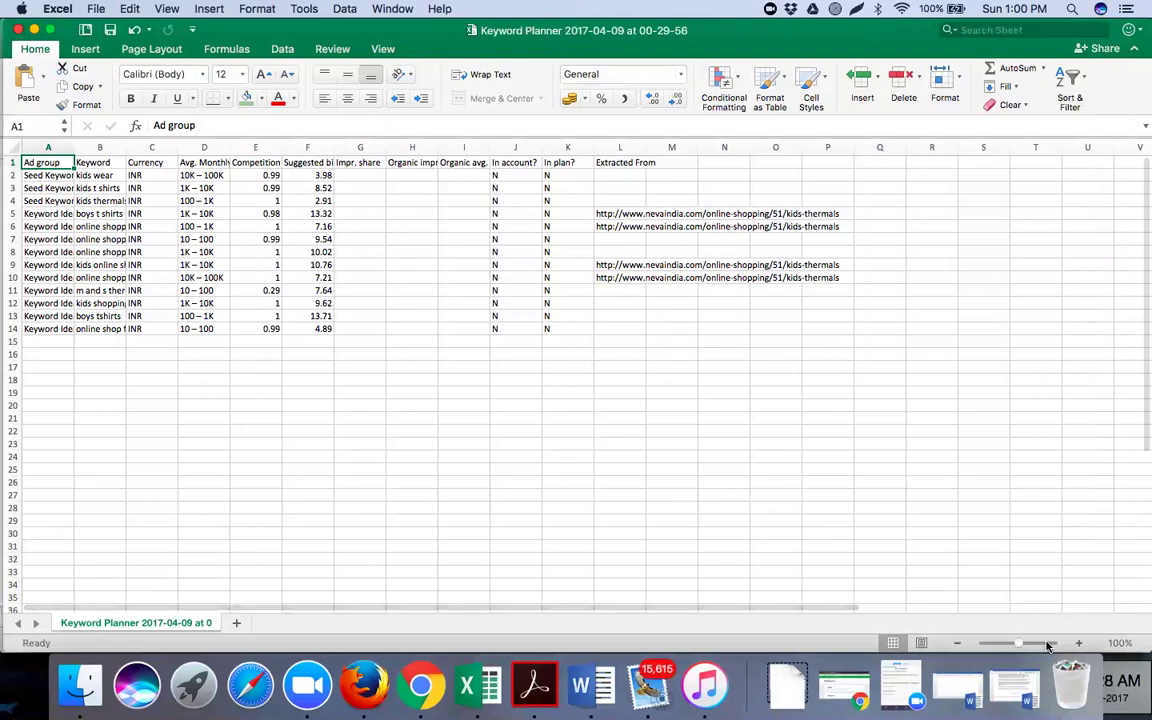
left_click(1043, 644)
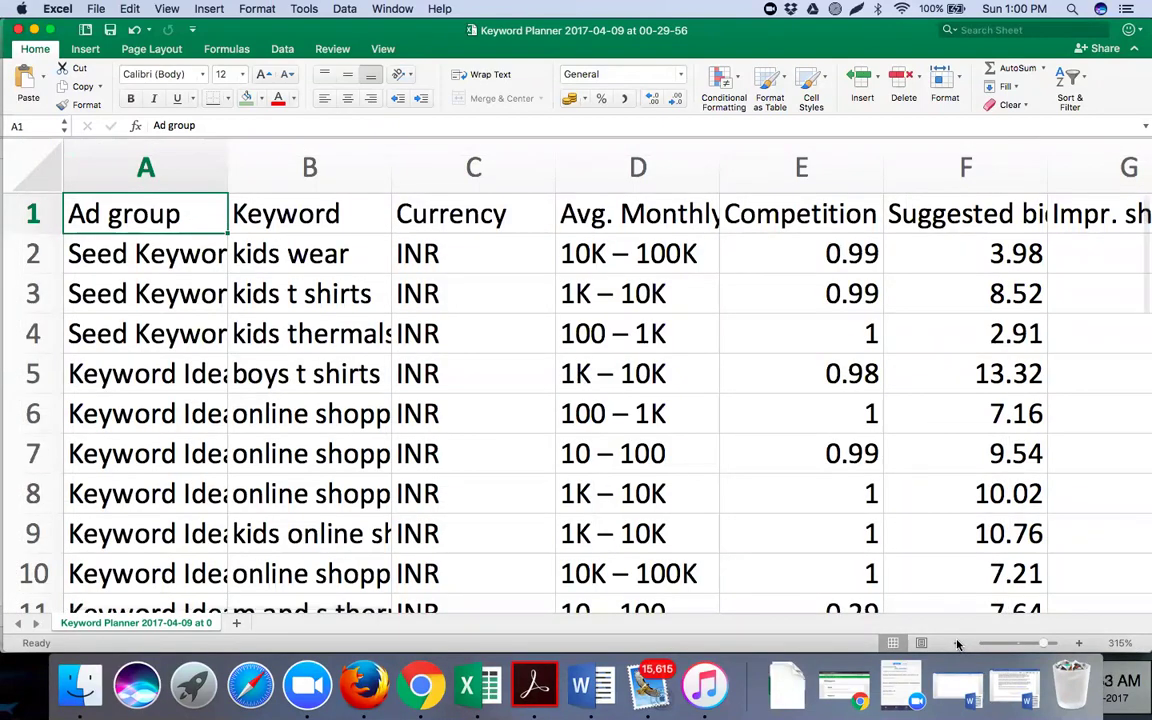
left_click(957, 644)
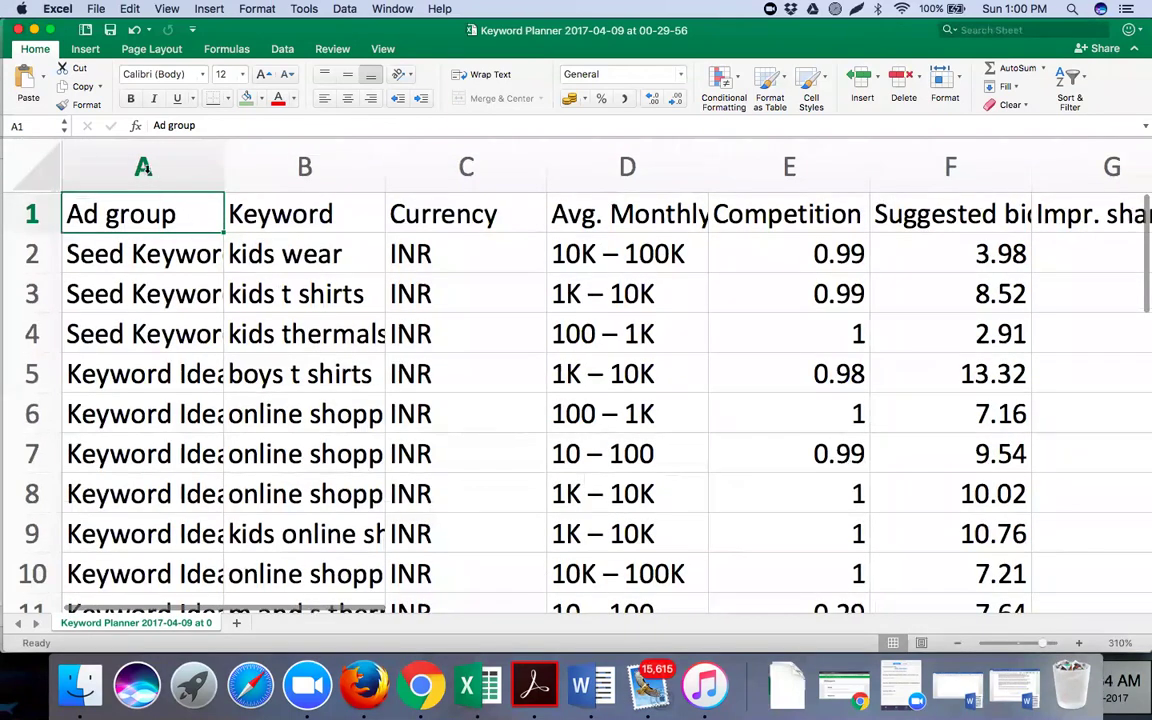
scroll(140, 165, "down", 1)
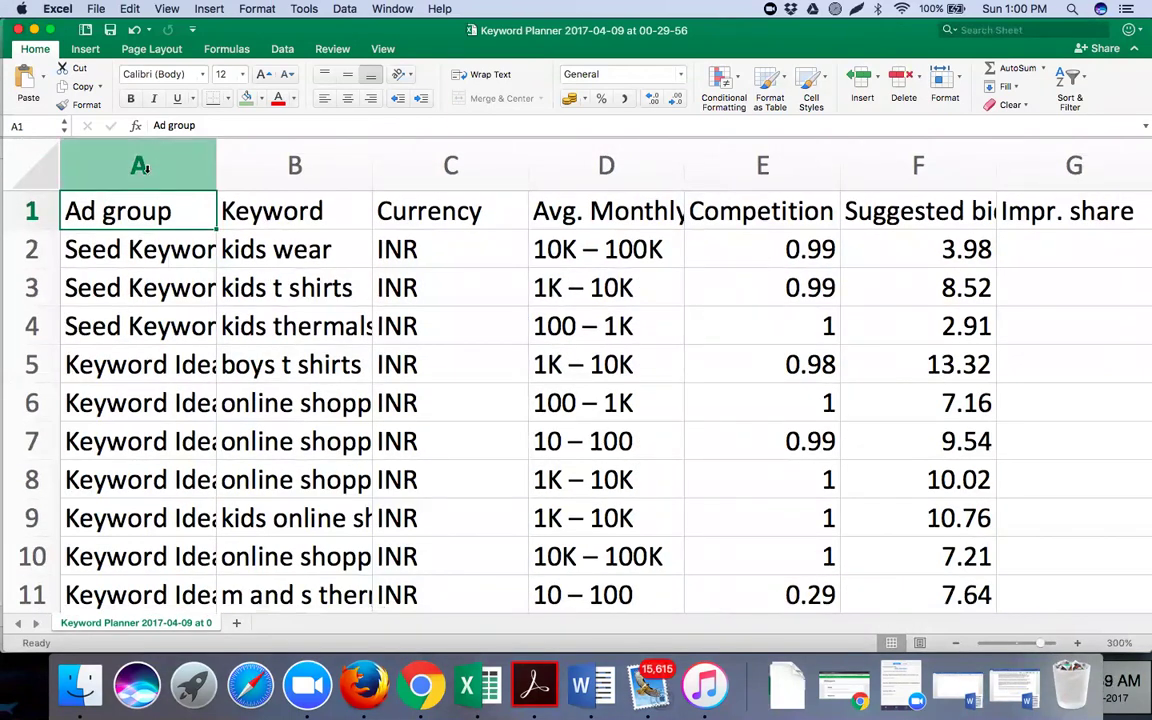
left_click(140, 166)
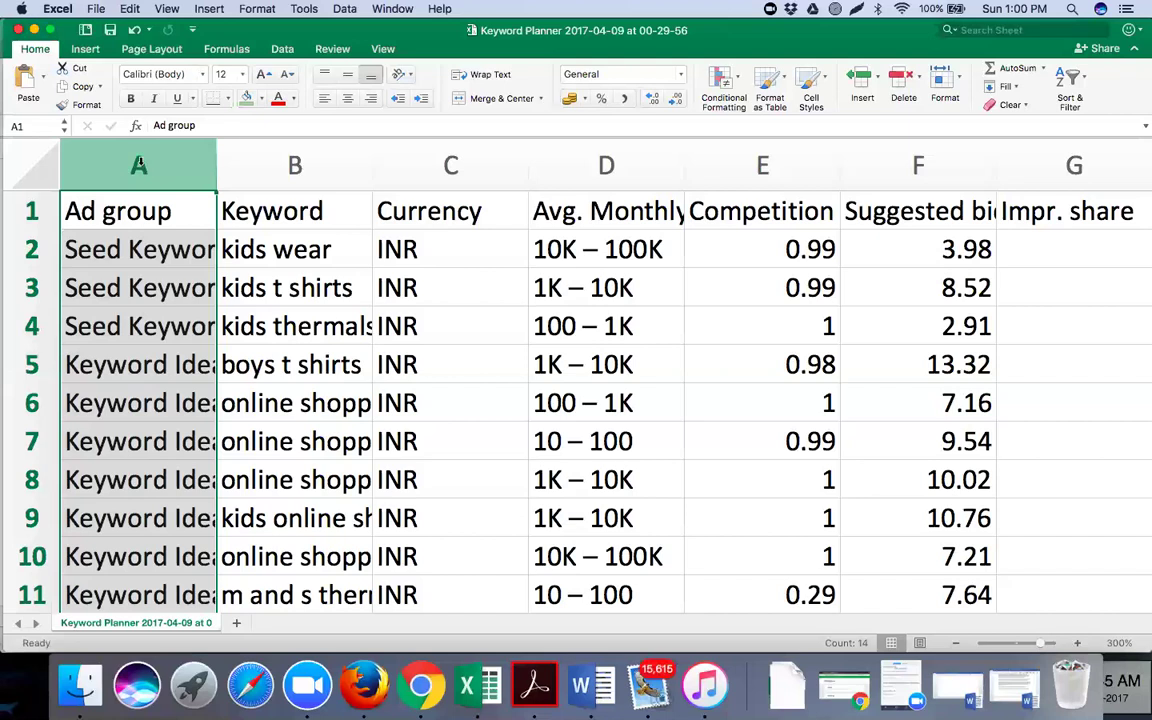
right_click(139, 163)
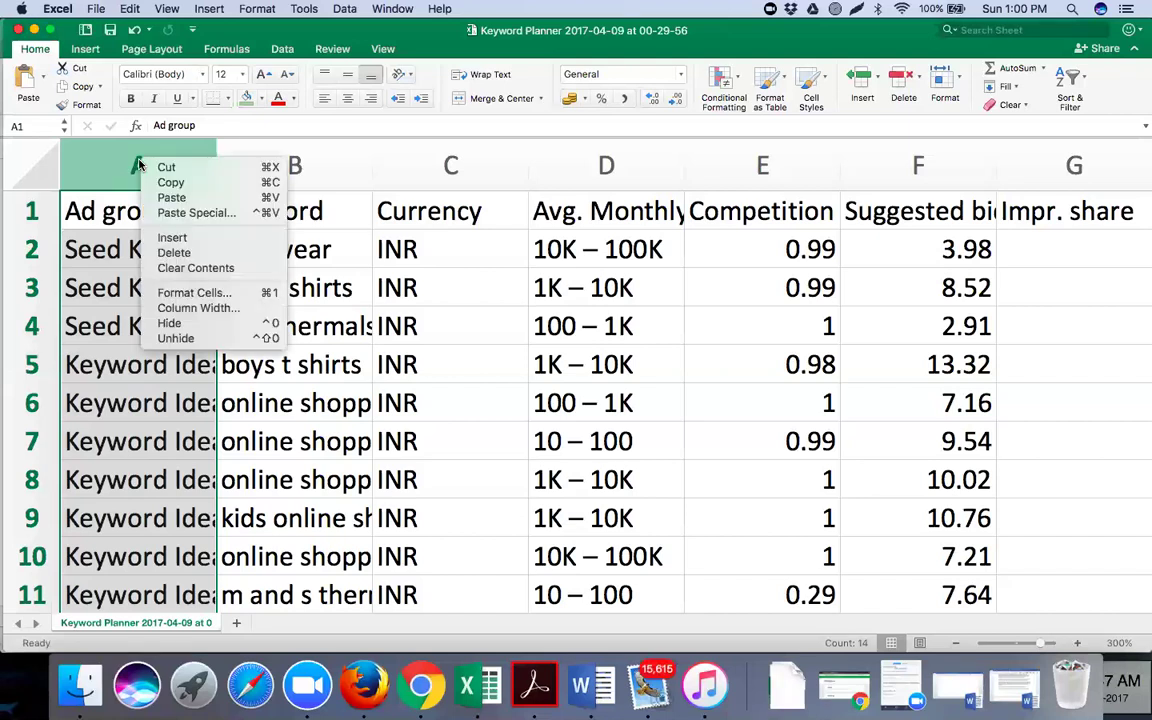
left_click(224, 252)
left_click(298, 163)
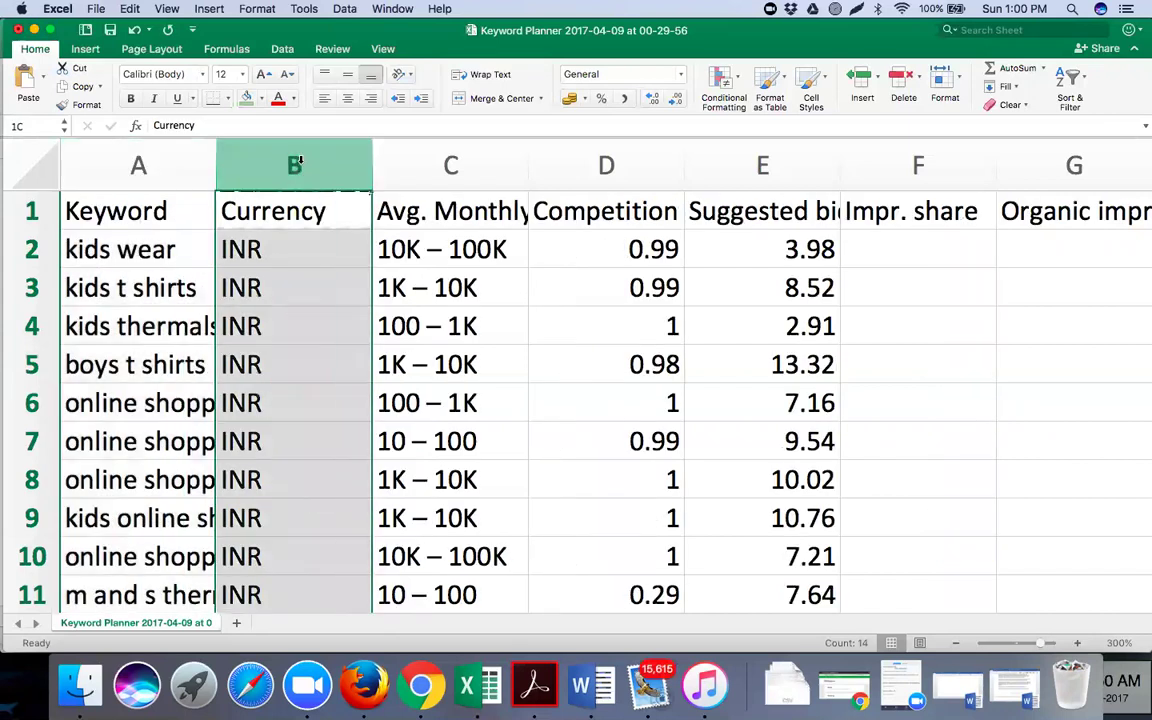
right_click(300, 162)
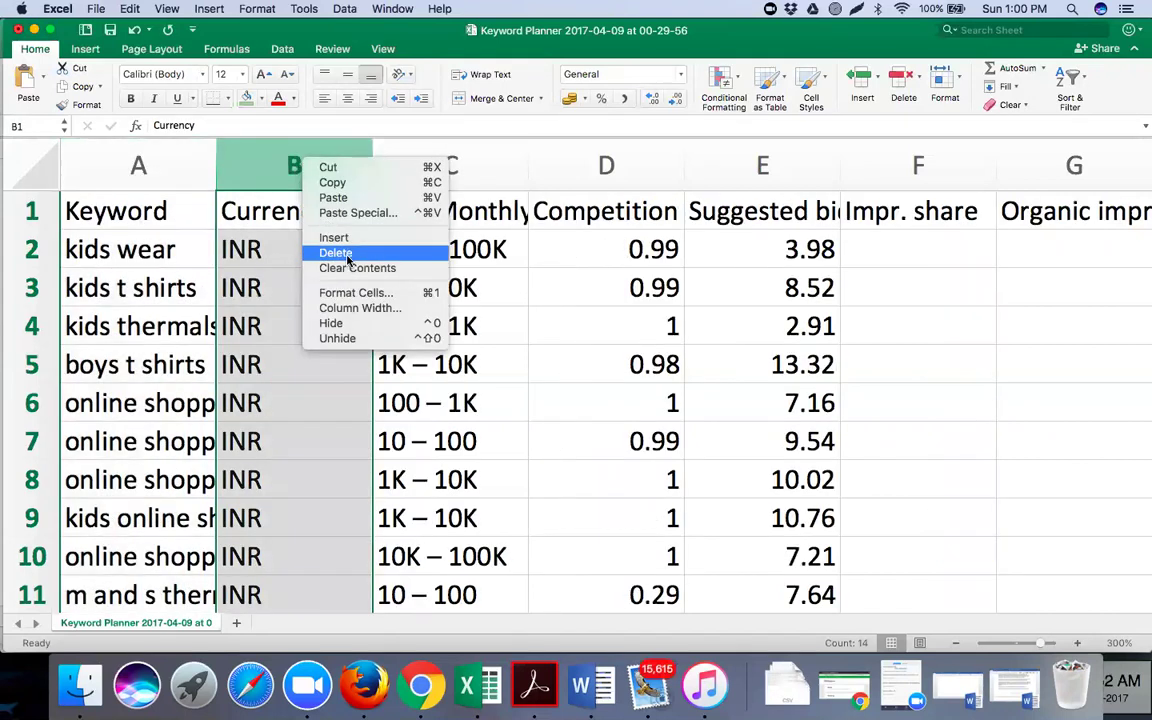
left_click(347, 255)
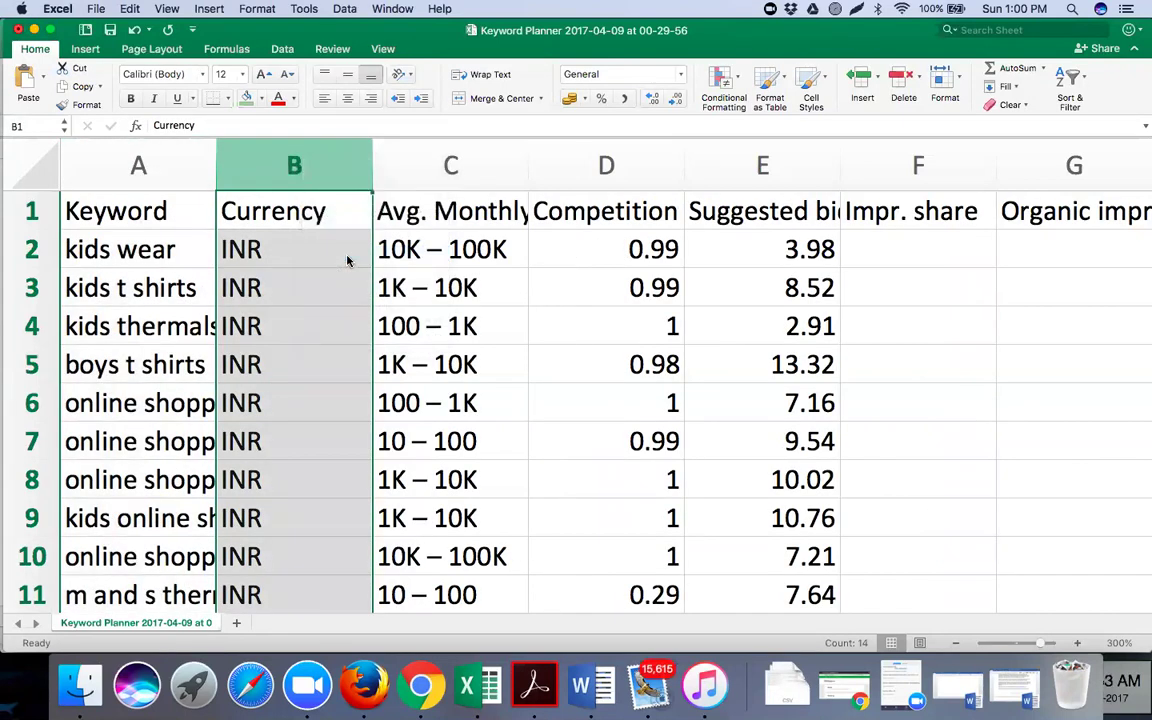
Delete Suggested bid and all columns after Competition, then widen the Keyword and Avg. Monthly Searches columns
left_click(580, 167)
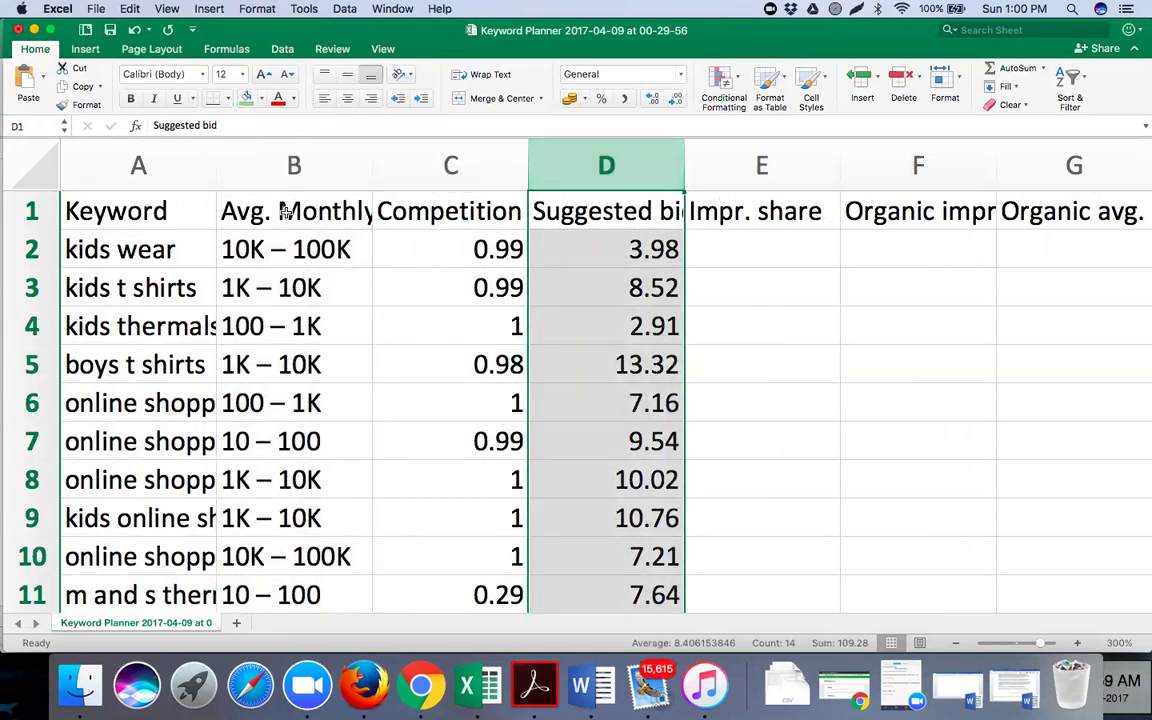
right_click(650, 165)
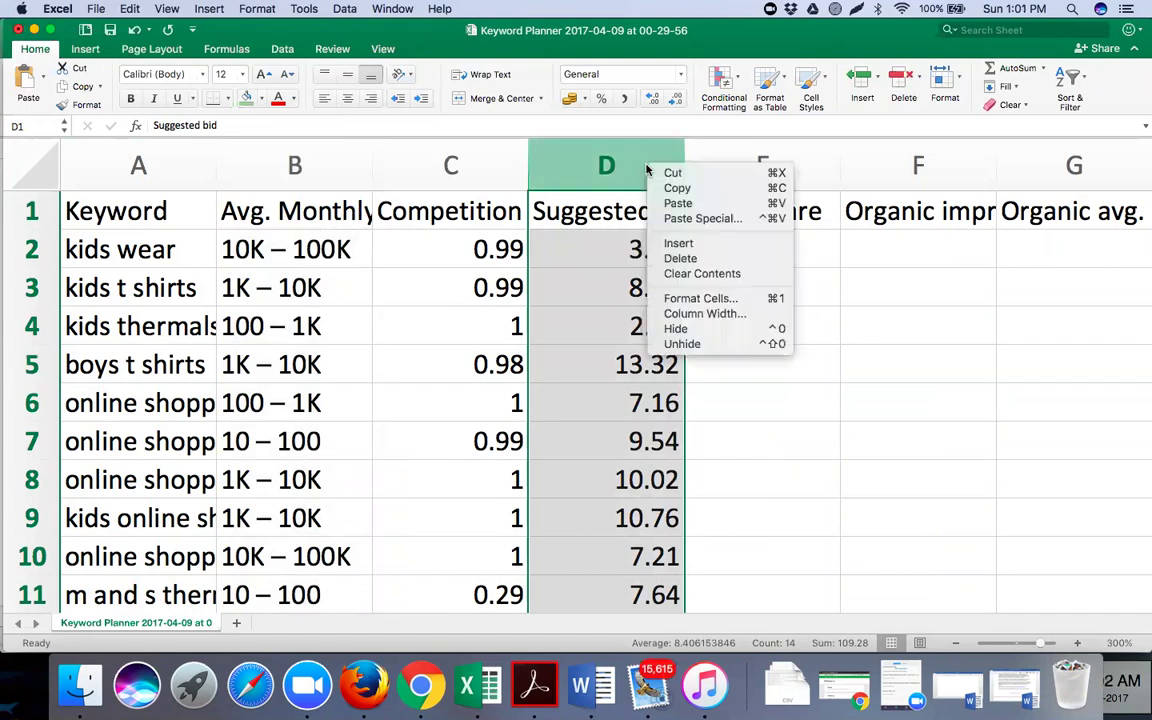
left_click(683, 260)
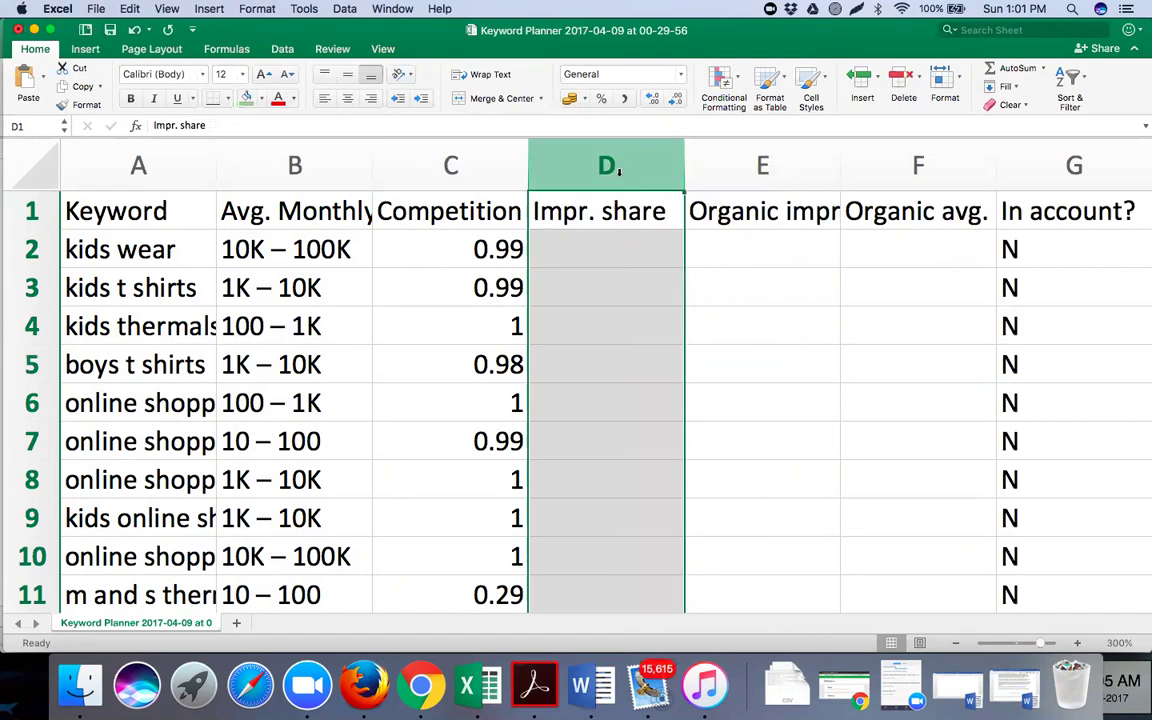
left_click_drag(619, 171, 1142, 190)
scroll(636, 167, "right", 5)
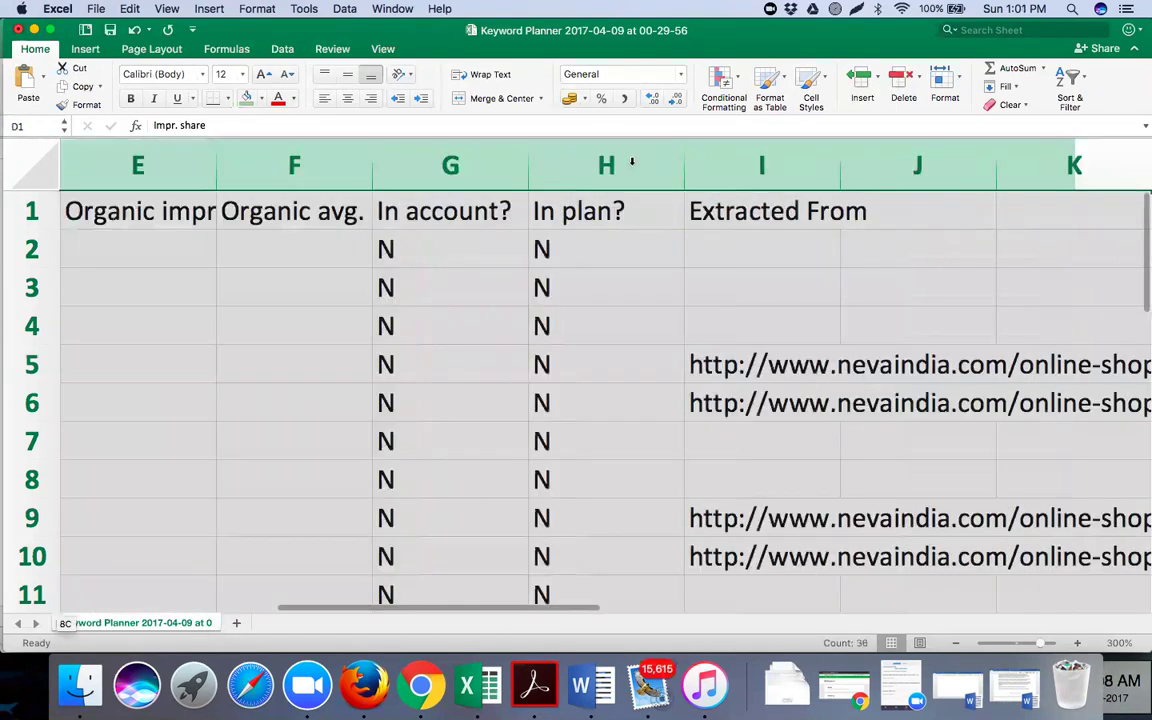
right_click(636, 165)
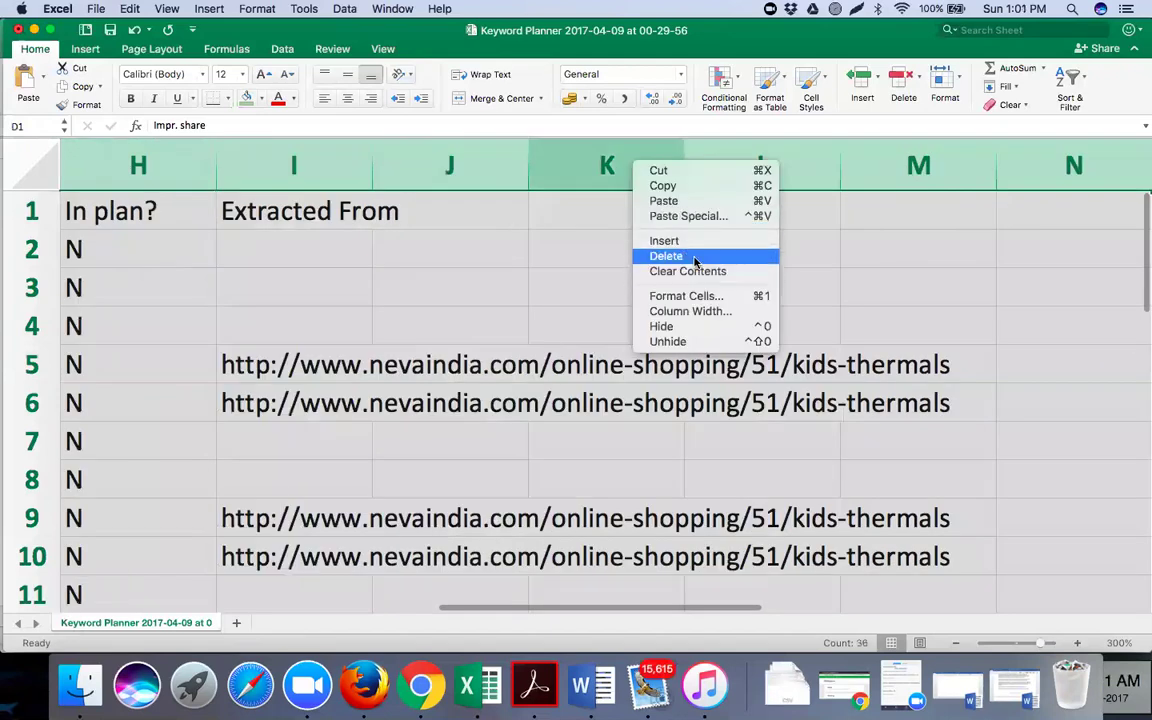
key("Down")
key("Down")
key("Down")
key("Down")
key("Down")
key("Down")
key("Return")
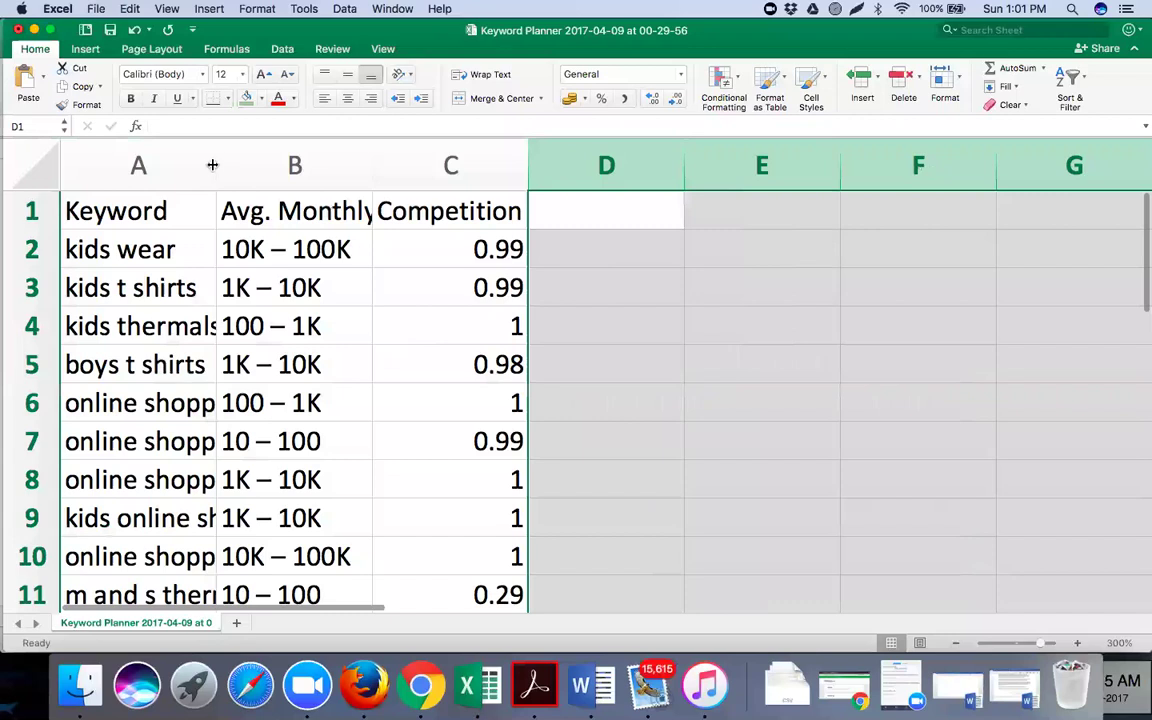
left_click_drag(215, 164, 516, 162)
left_click_drag(673, 141, 795, 150)
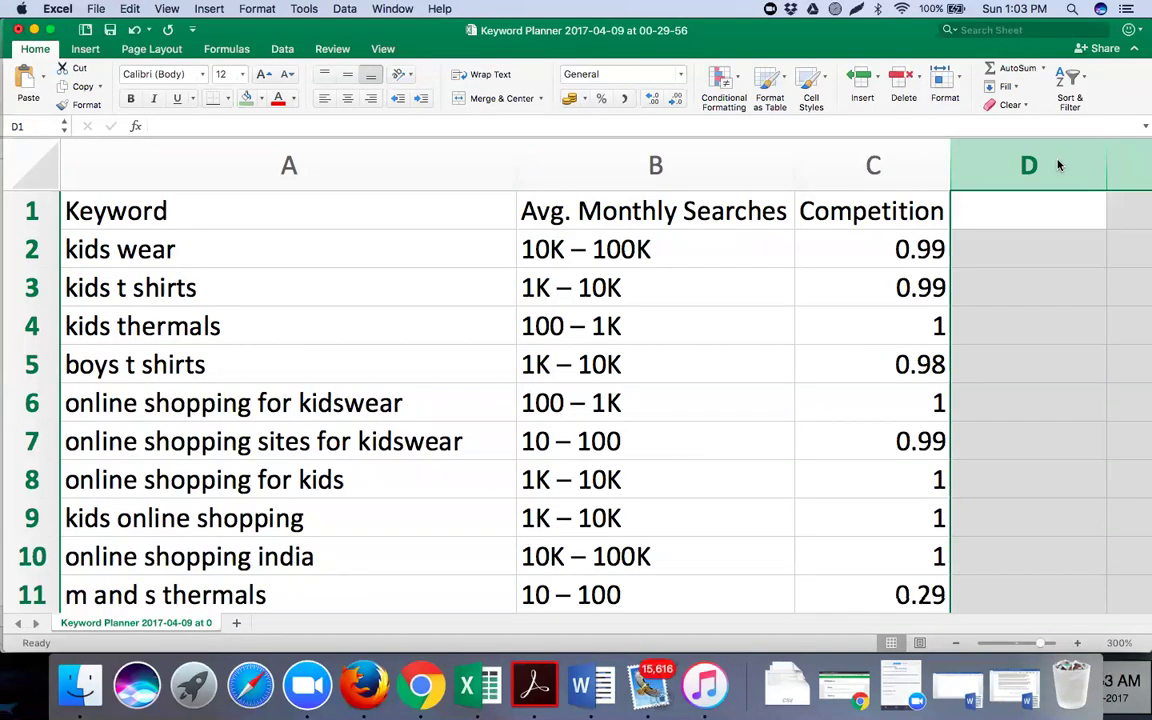
Enter the criteria note 'Relevancy' in cell E3
left_click(382, 274)
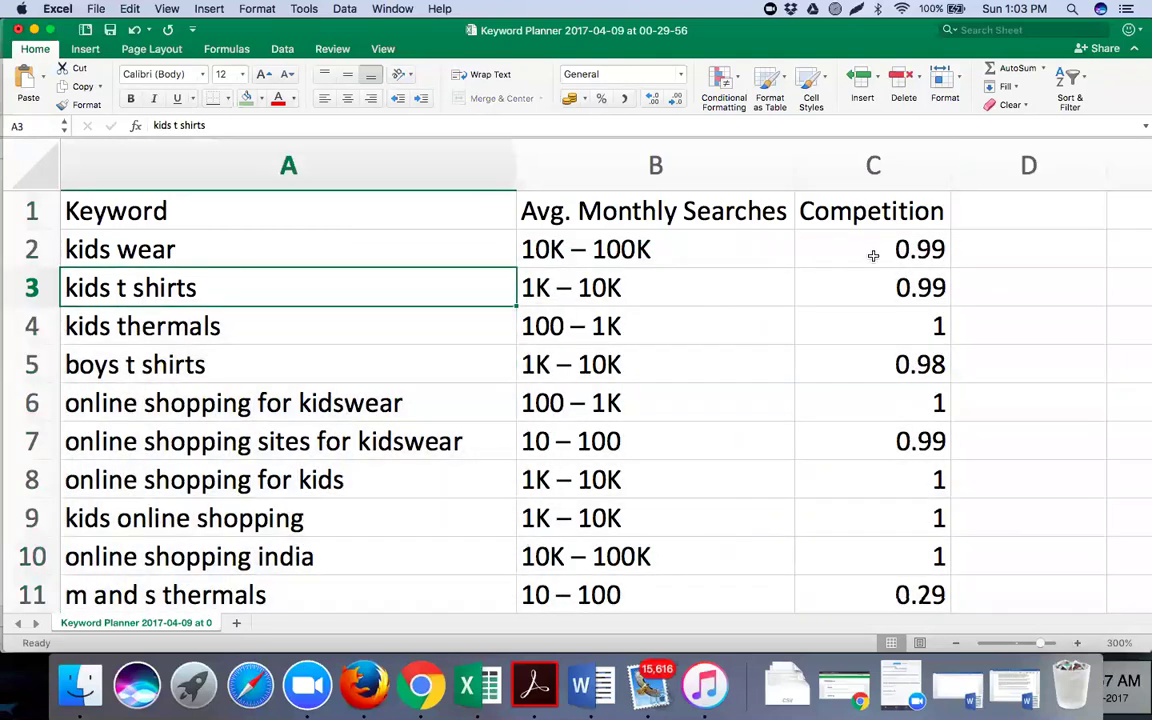
scroll(782, 328, "right", 5)
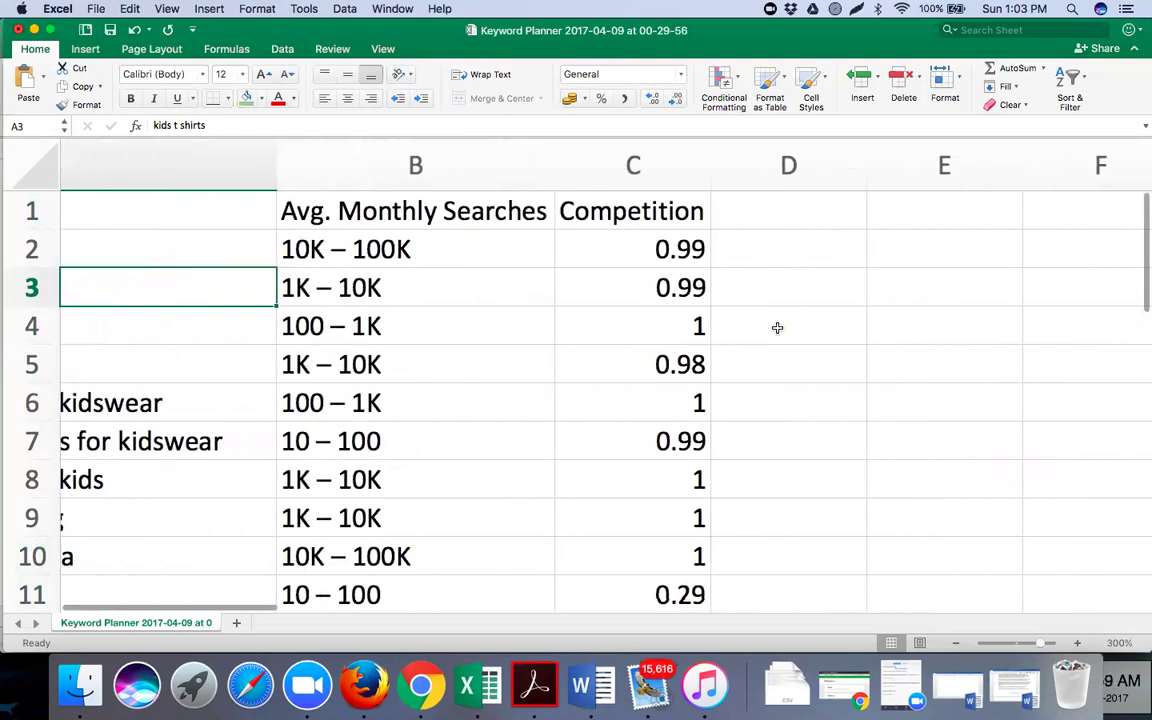
scroll(522, 280, "right", 1)
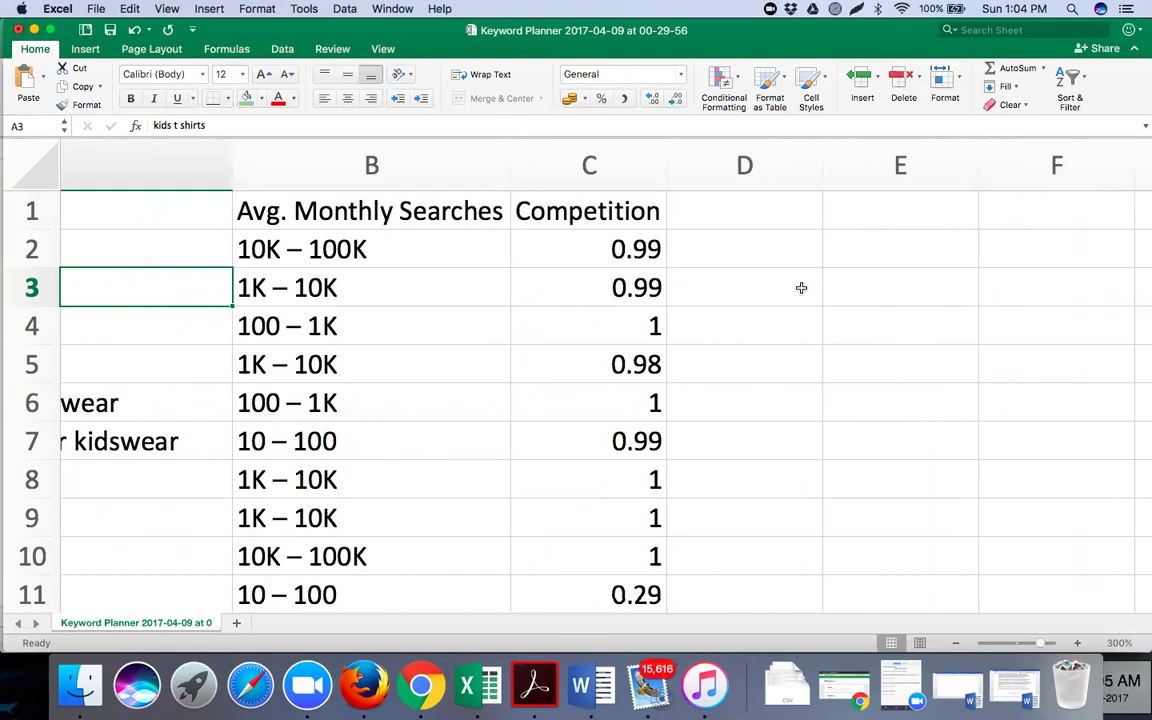
left_click(858, 290)
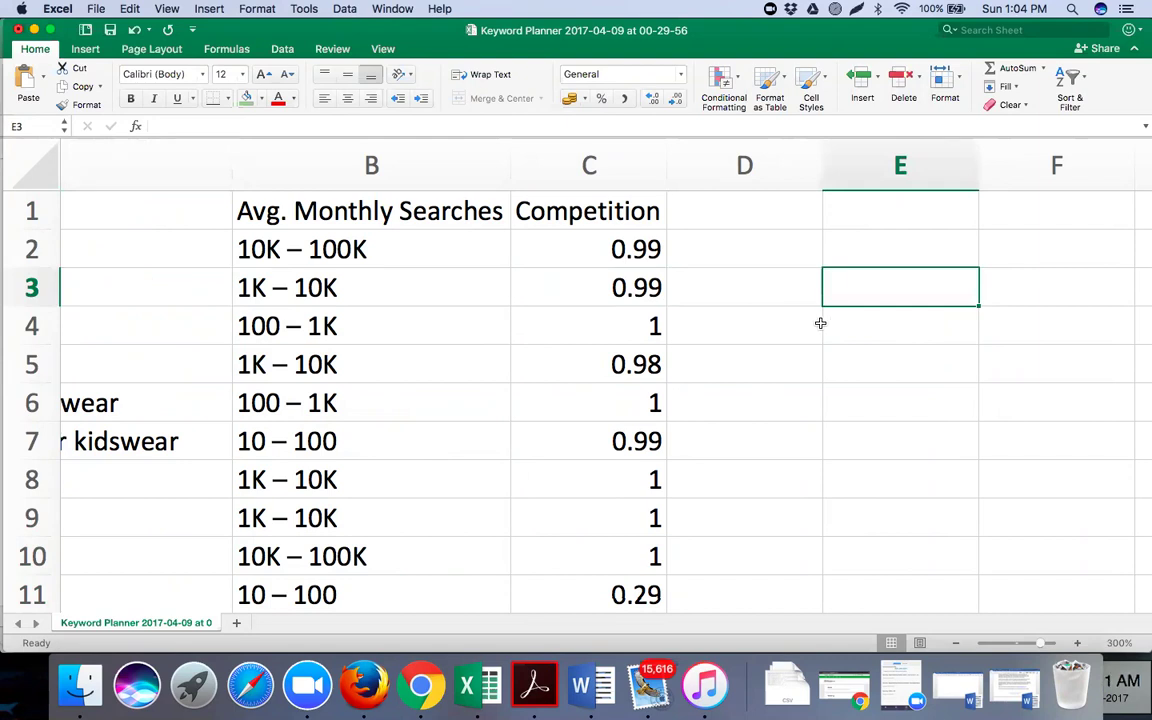
type("Relevancy")
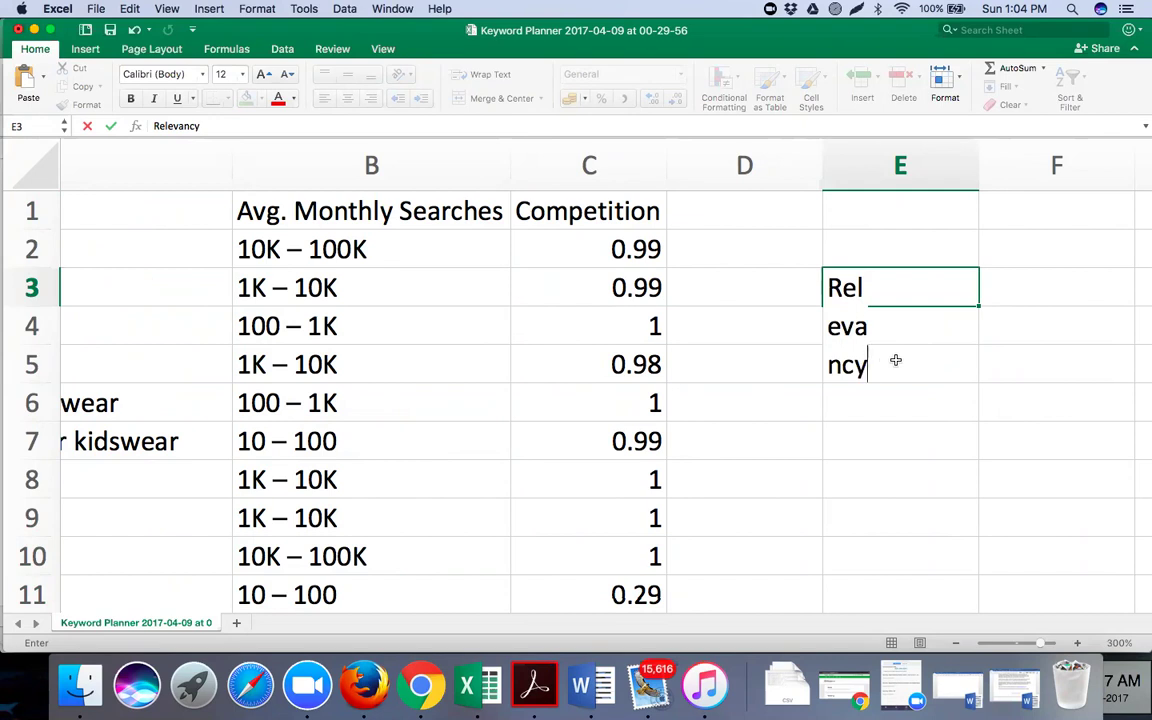
left_click(401, 124)
left_click(771, 476)
Extend the E3 note to read 'Relevancy to the business'
left_click(905, 289)
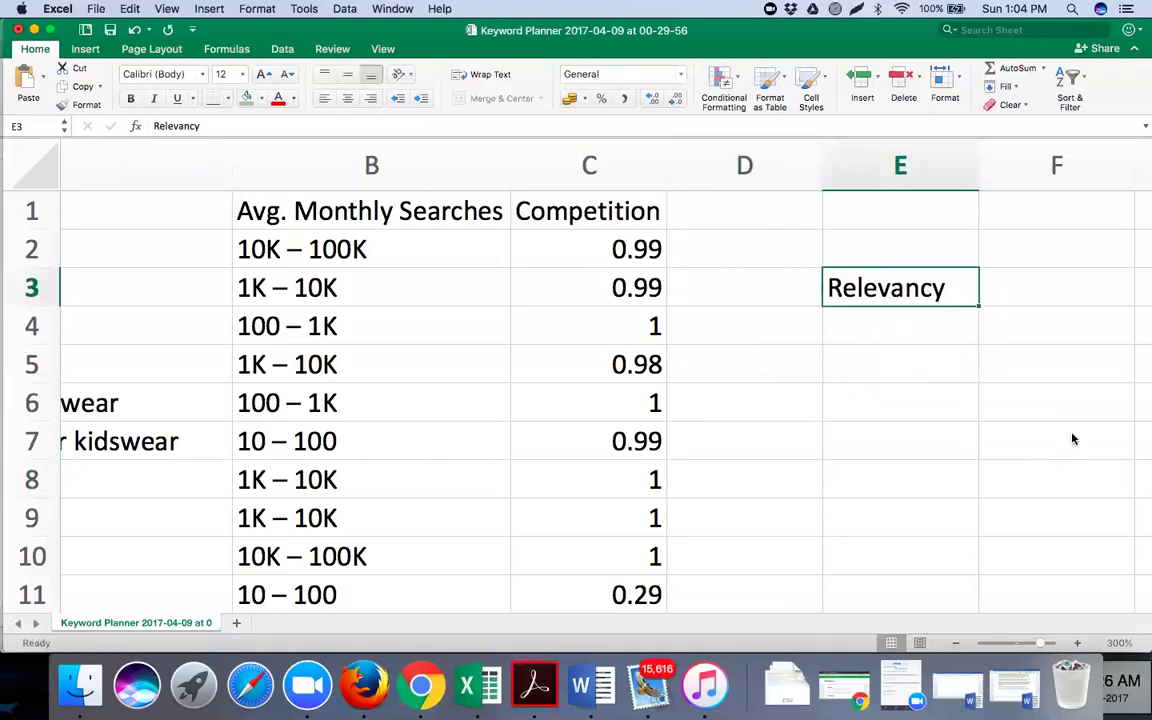
left_click(955, 643)
scroll(746, 211, "left", 5)
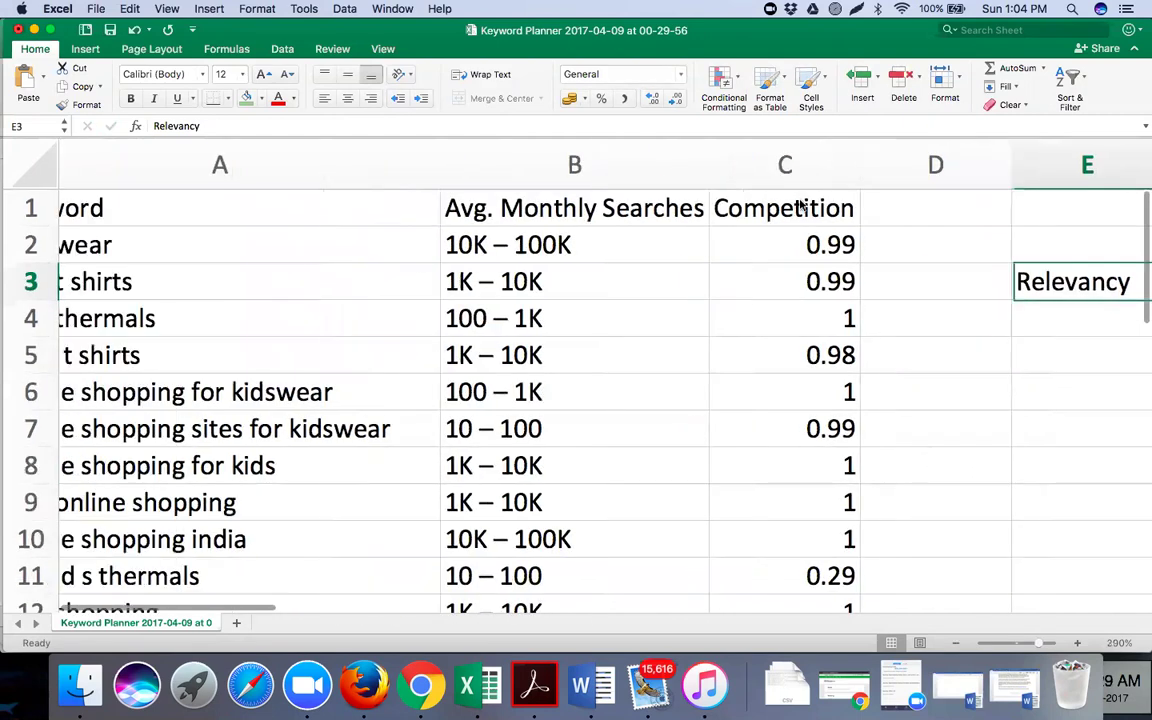
scroll(978, 231, "right", 5)
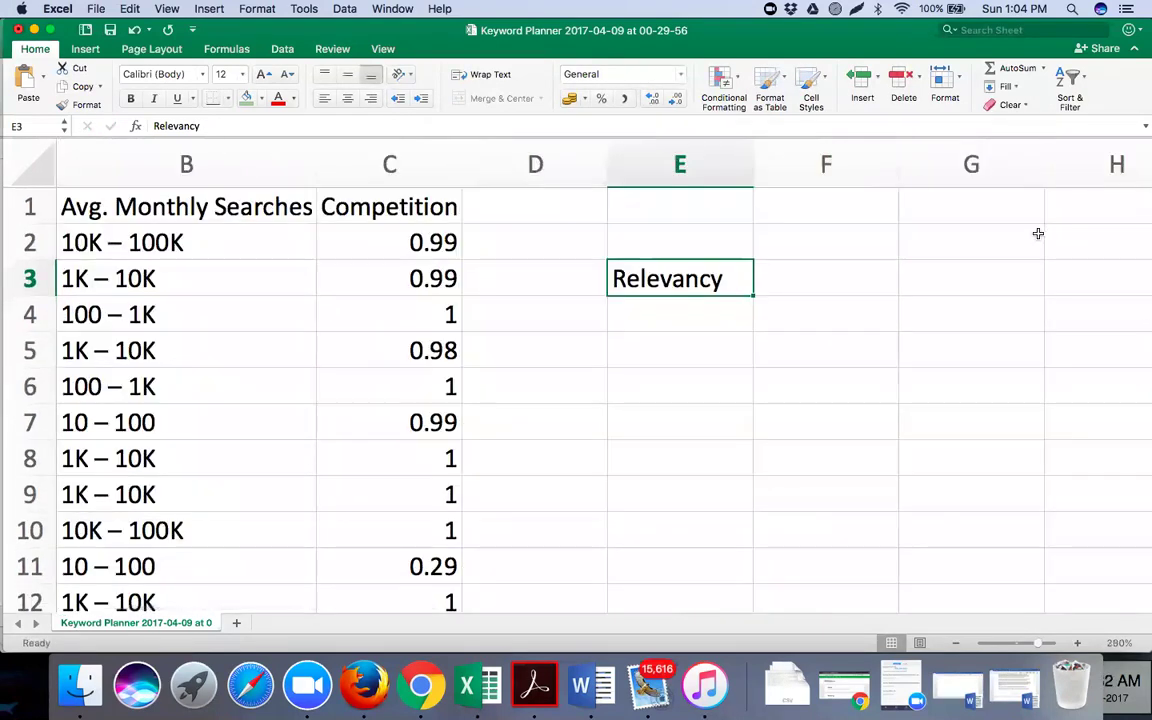
double_click(724, 282)
type("to the ")
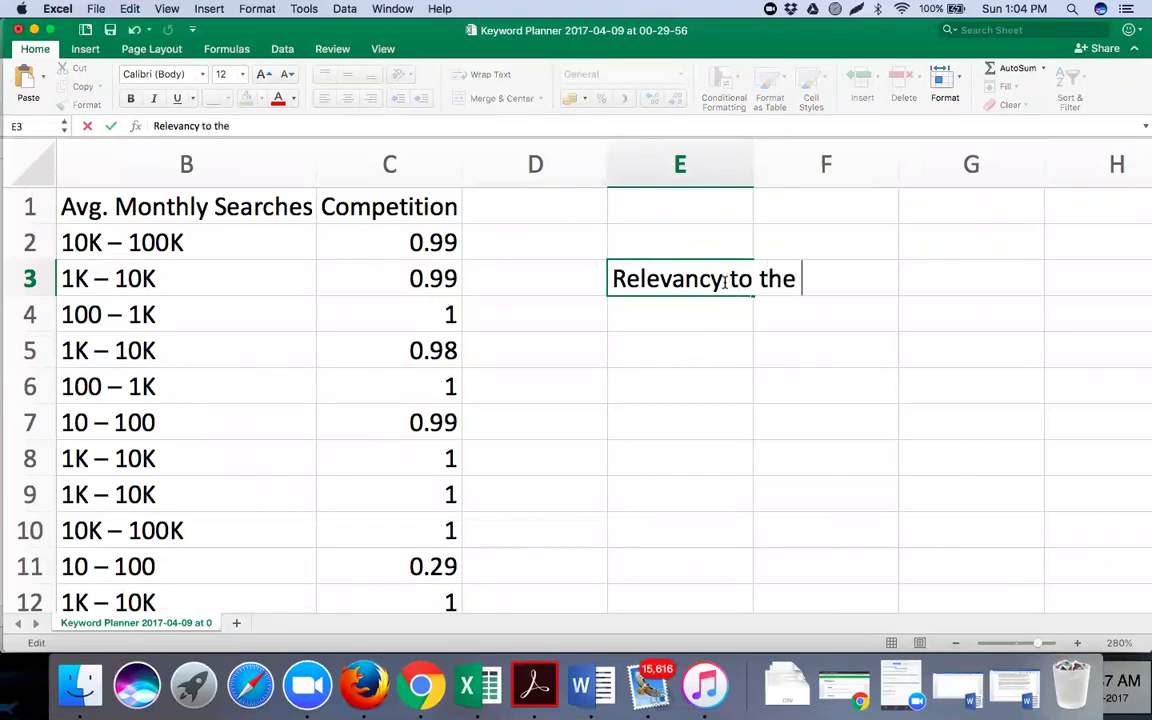
type("business")
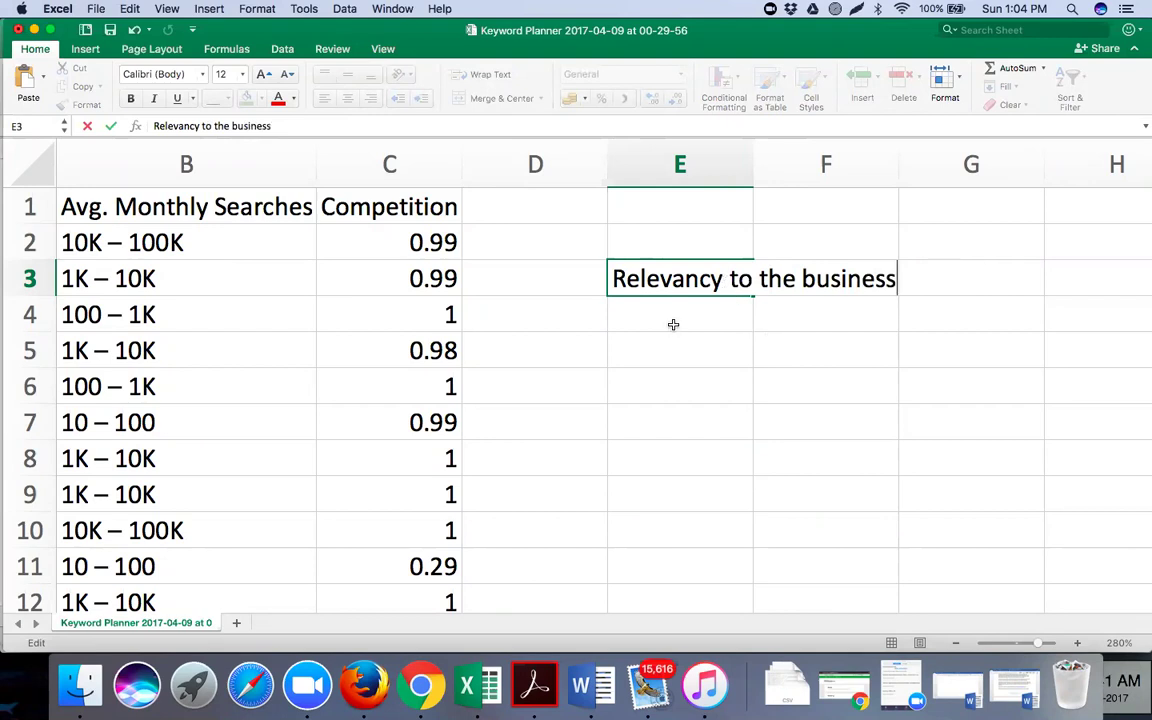
left_click(673, 316)
Enter 'Average Monthly Searches - High' as the criteria note in E4
type("A")
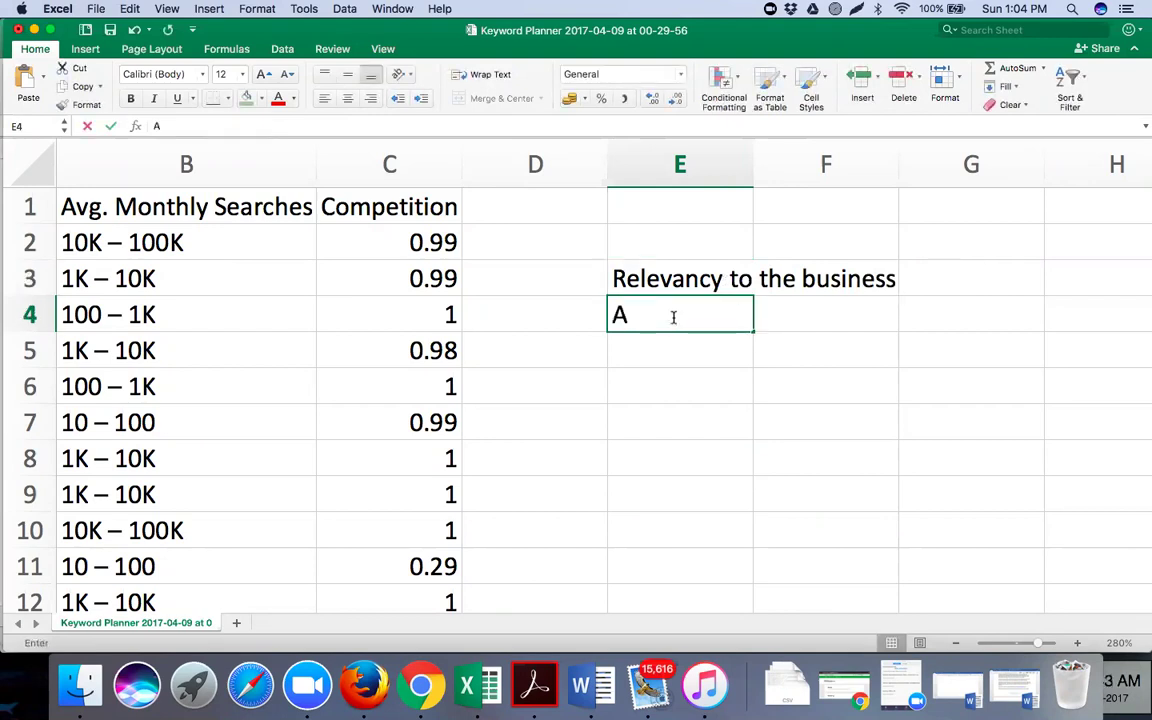
type("verage M")
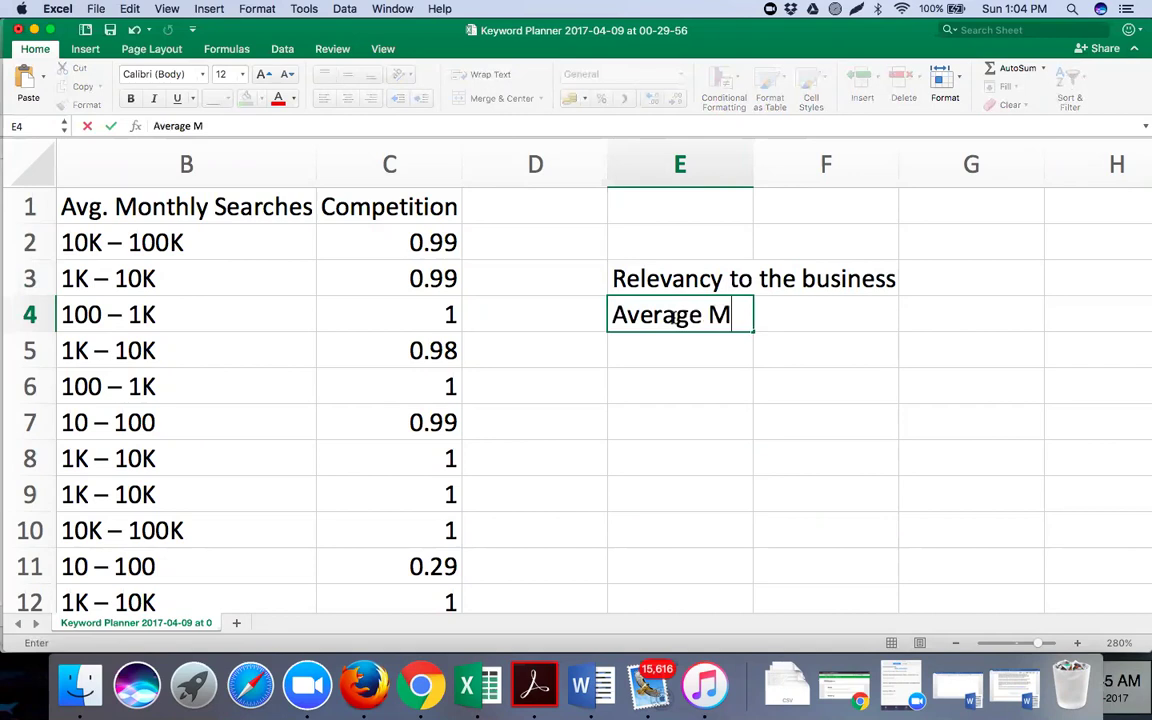
type("onthly Searches")
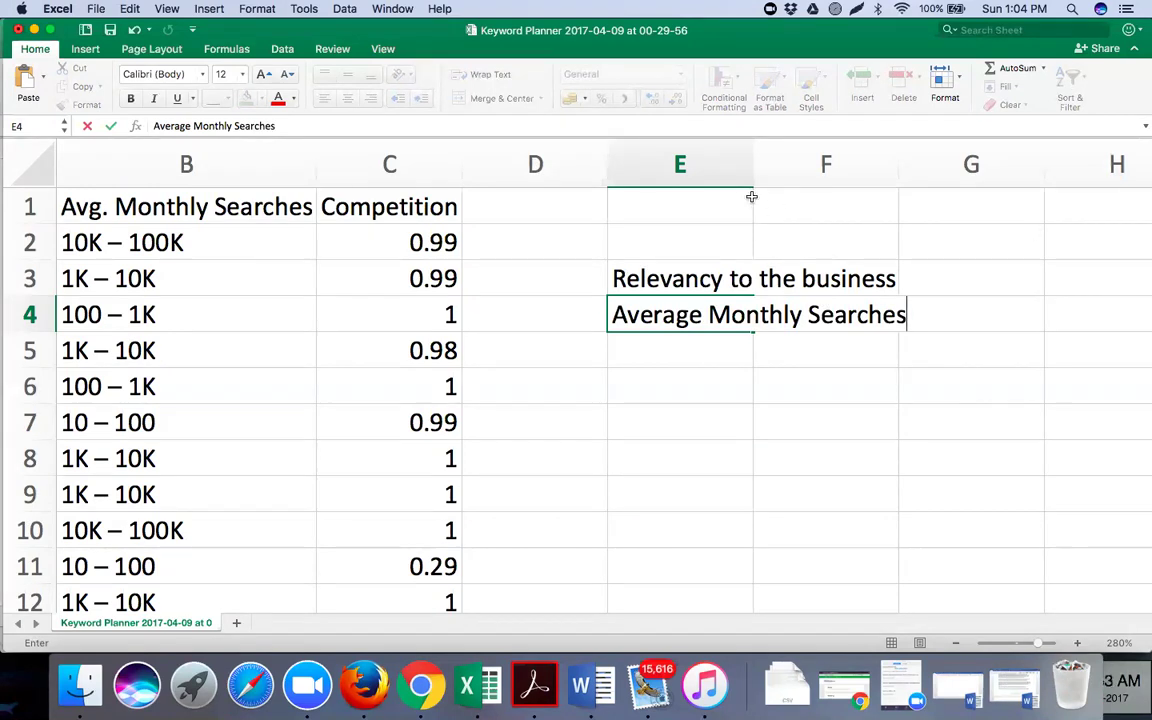
left_click(959, 318)
type("- High")
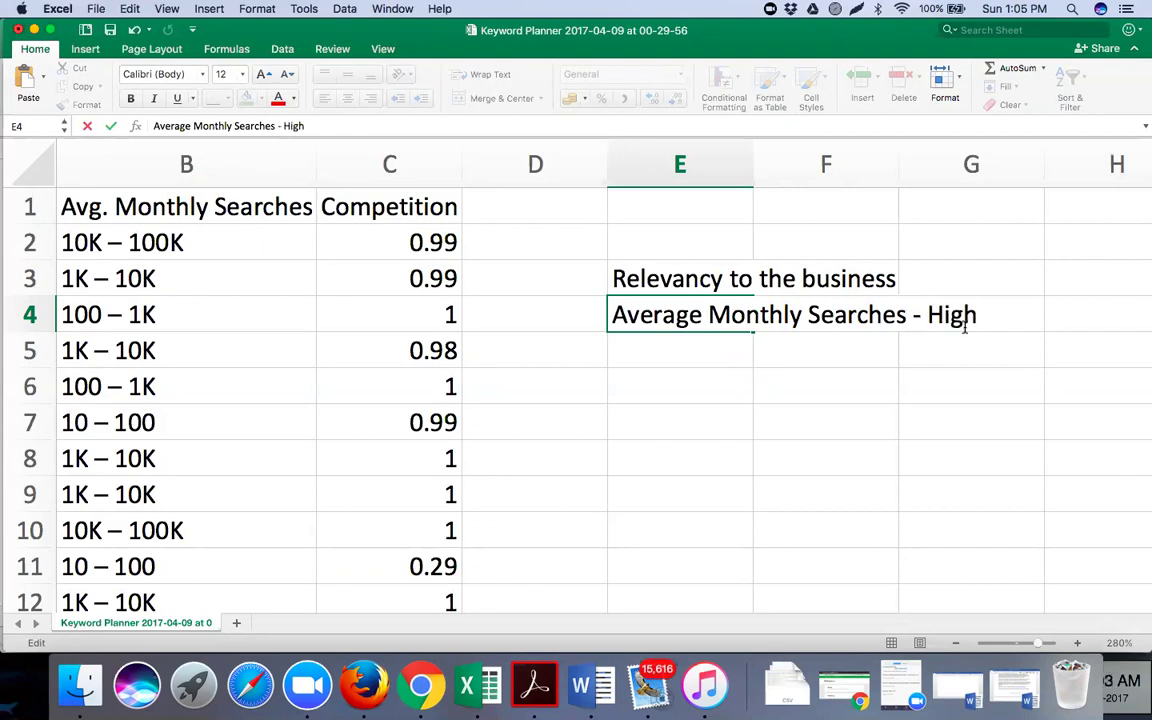
left_click(716, 345)
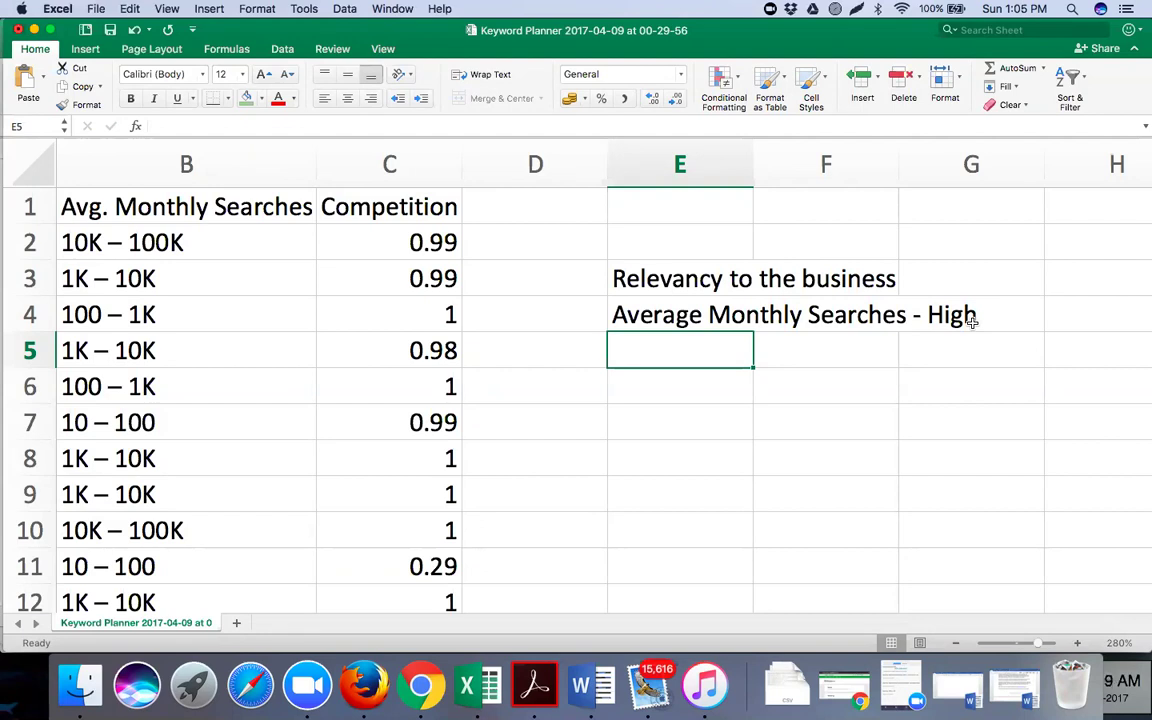
Type 'Competition - Low ( 0 to 1 , 0 being least, 1 being' into E5, fixing typos
type("C")
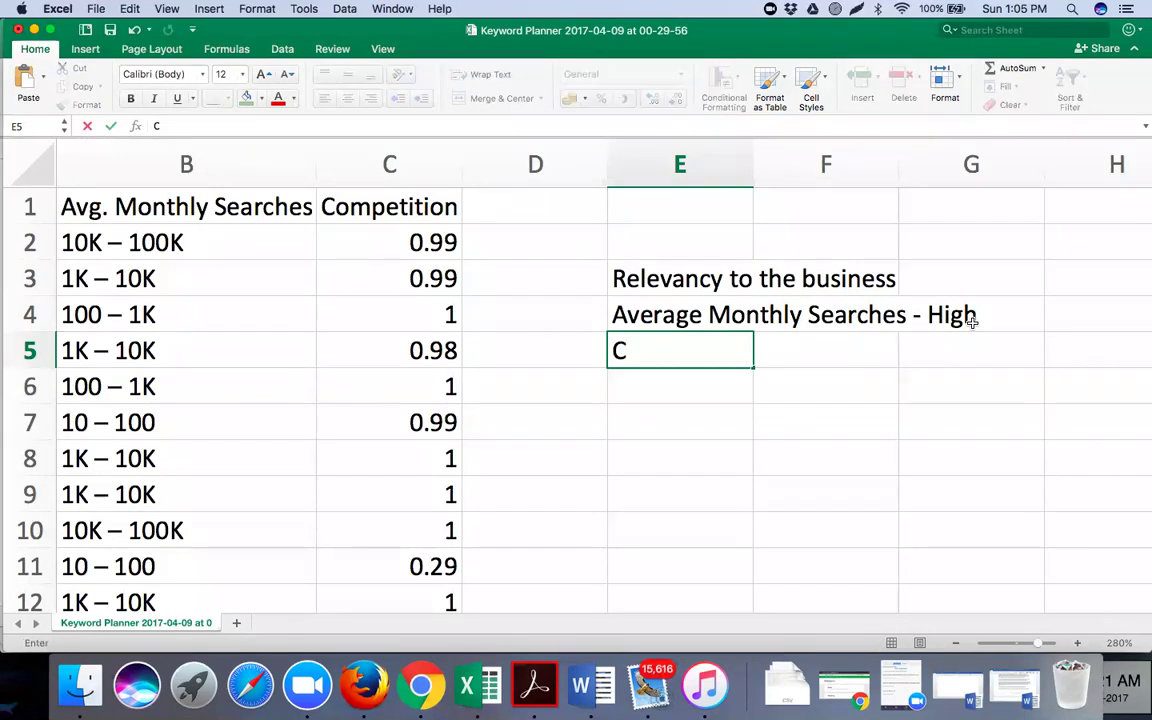
type("ompetition")
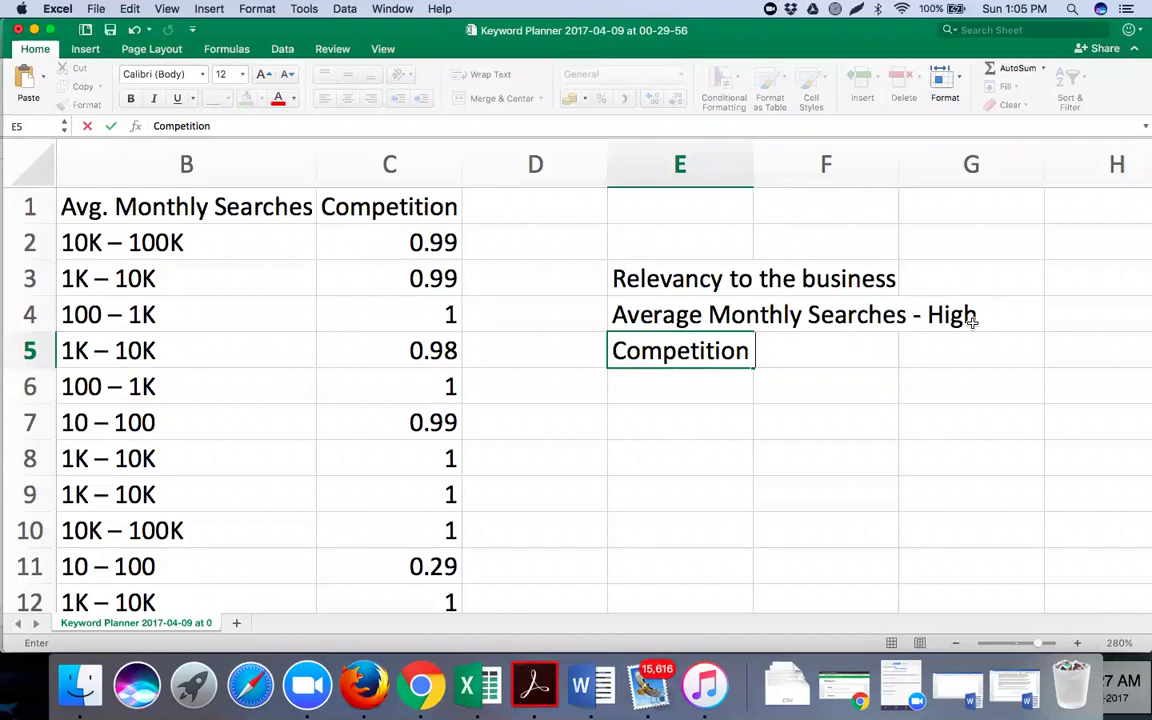
type(" -")
type("Low")
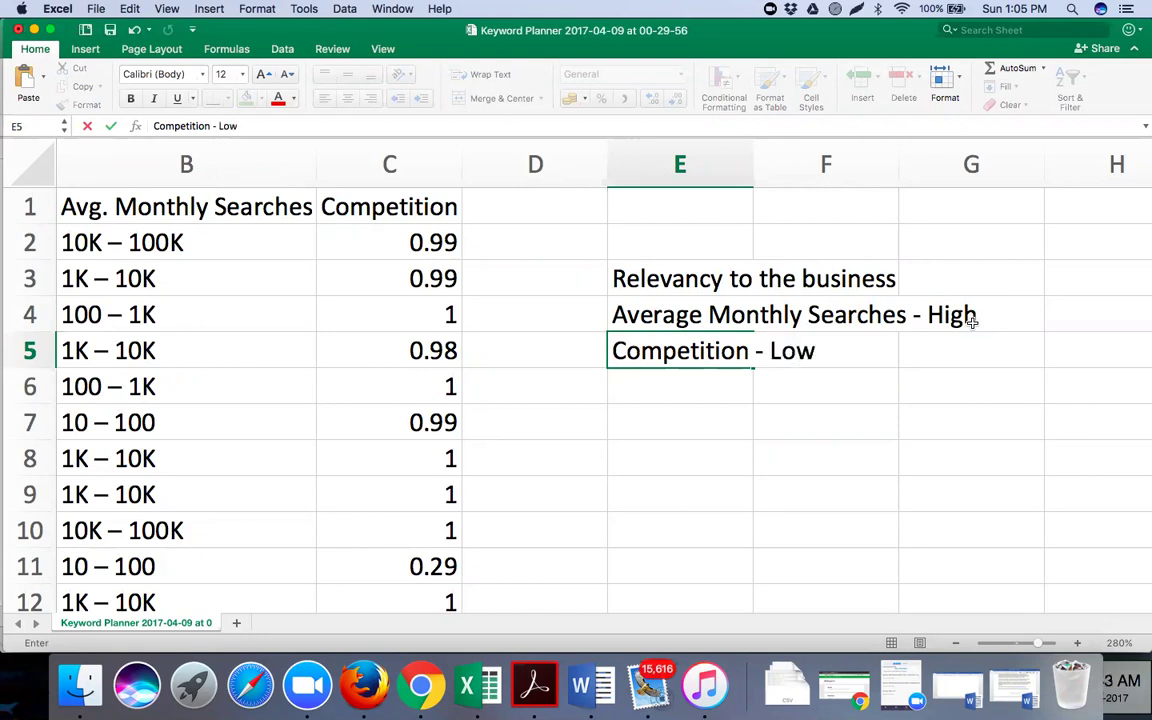
type(" (")
type(" o to")
key("BackSpace")
key("BackSpace")
key("BackSpace")
key("BackSpace")
type("0 to 1 )")
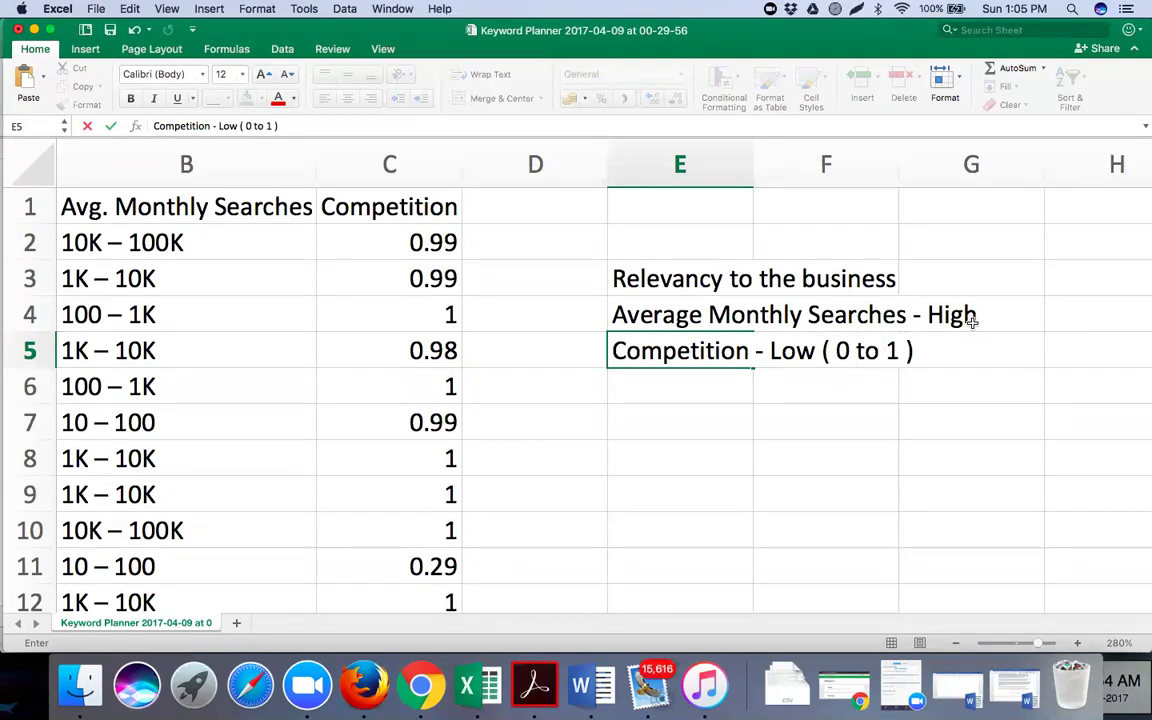
key("BackSpace")
type(", o")
key("BackSpace")
type("0 bein")
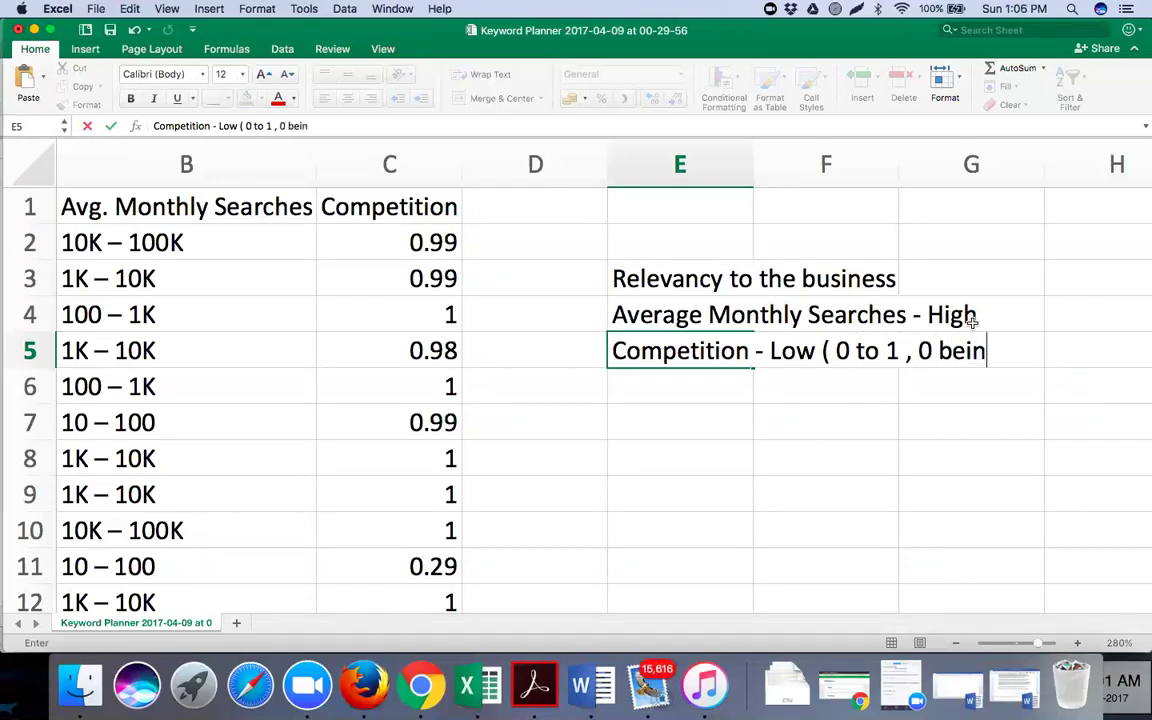
type("g lea")
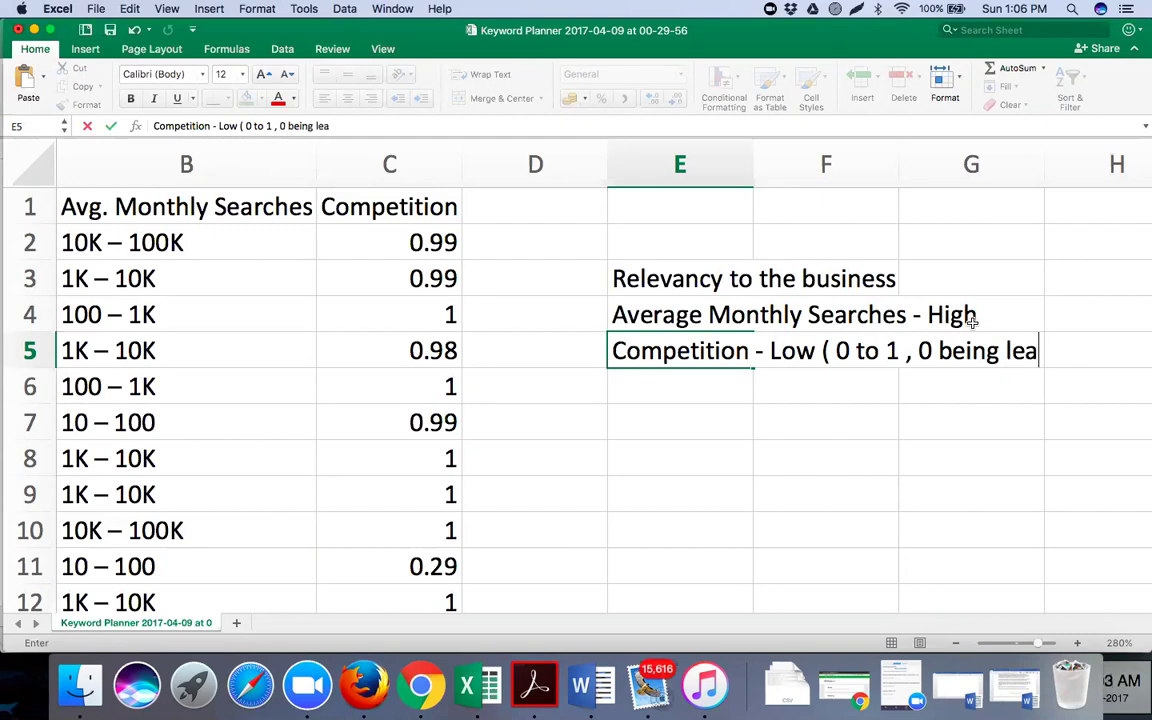
type("st, 1 being hi")
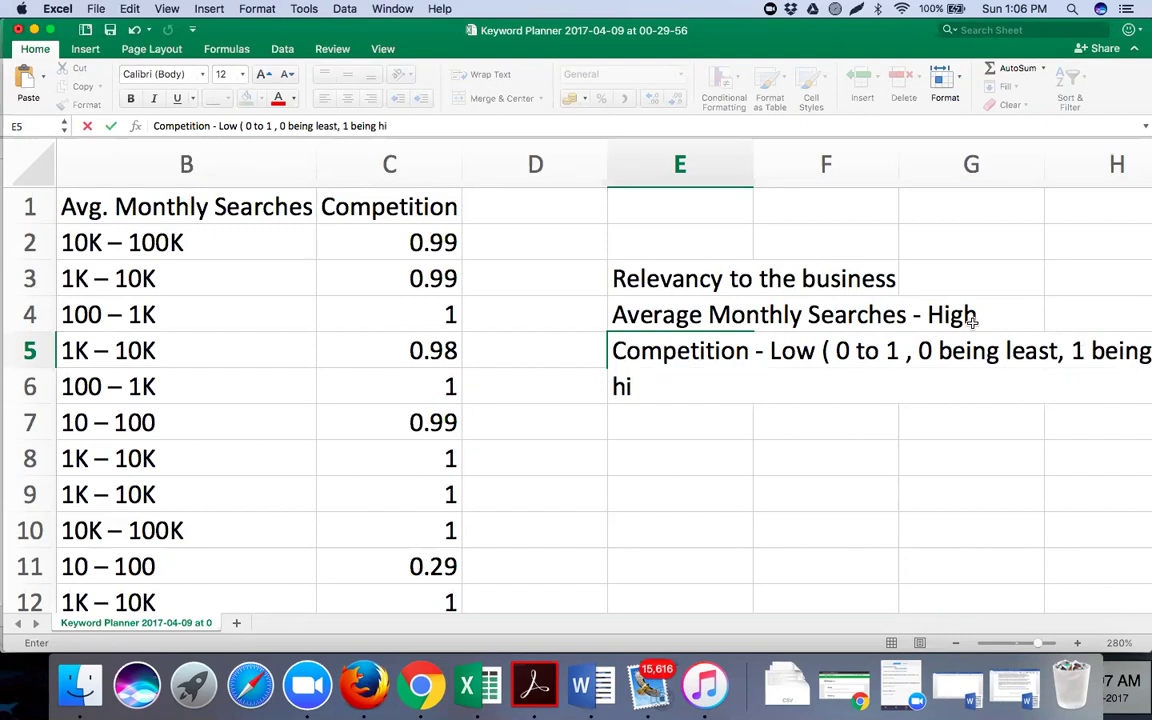
key("BackSpace")
key("BackSpace")
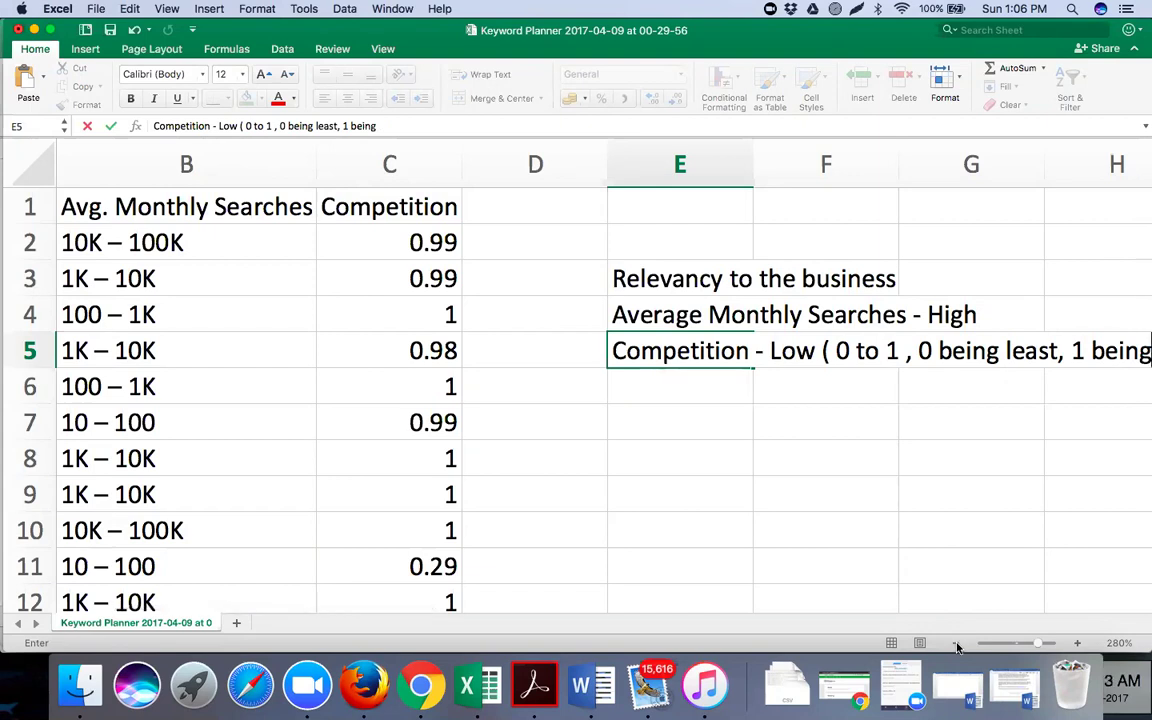
left_click(826, 458)
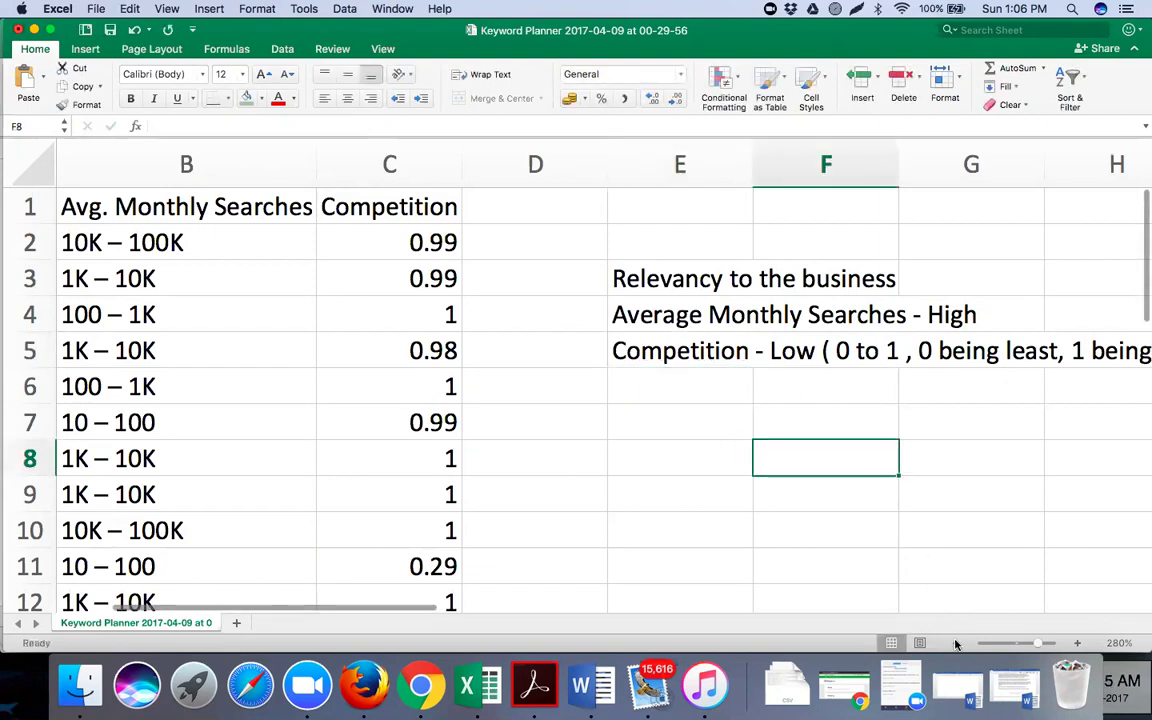
Append 'High' to the E5 note so it ends '1 being High'
left_click(955, 643)
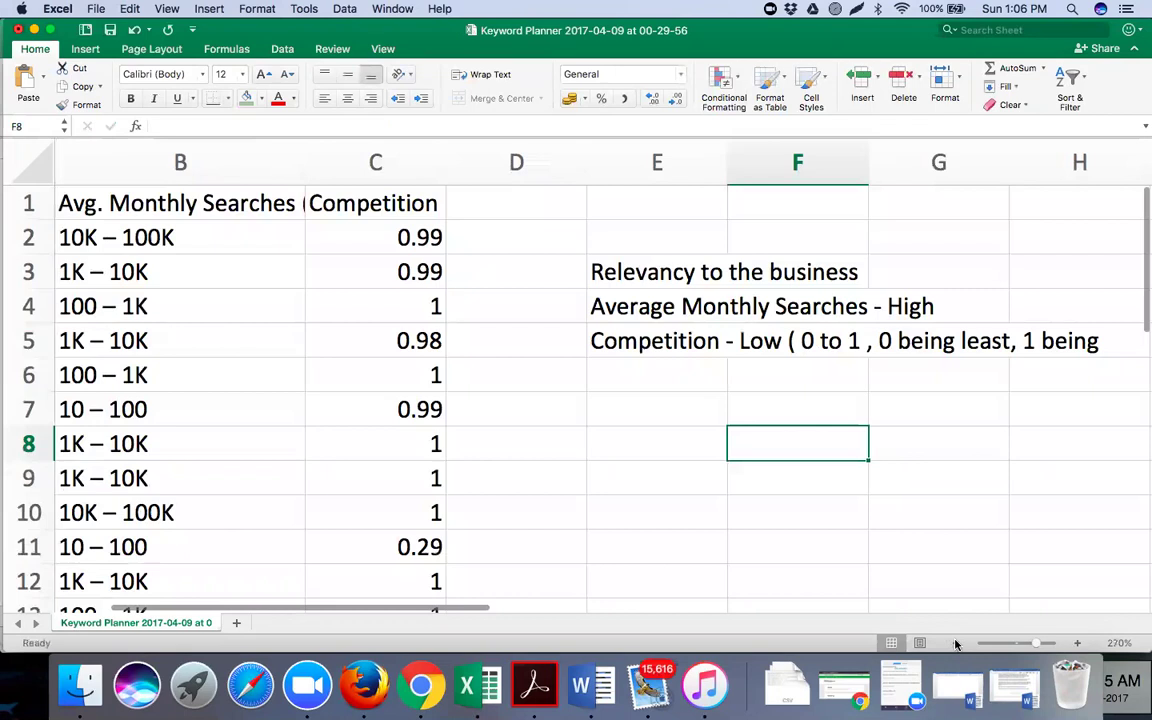
scroll(760, 300, "down", 3)
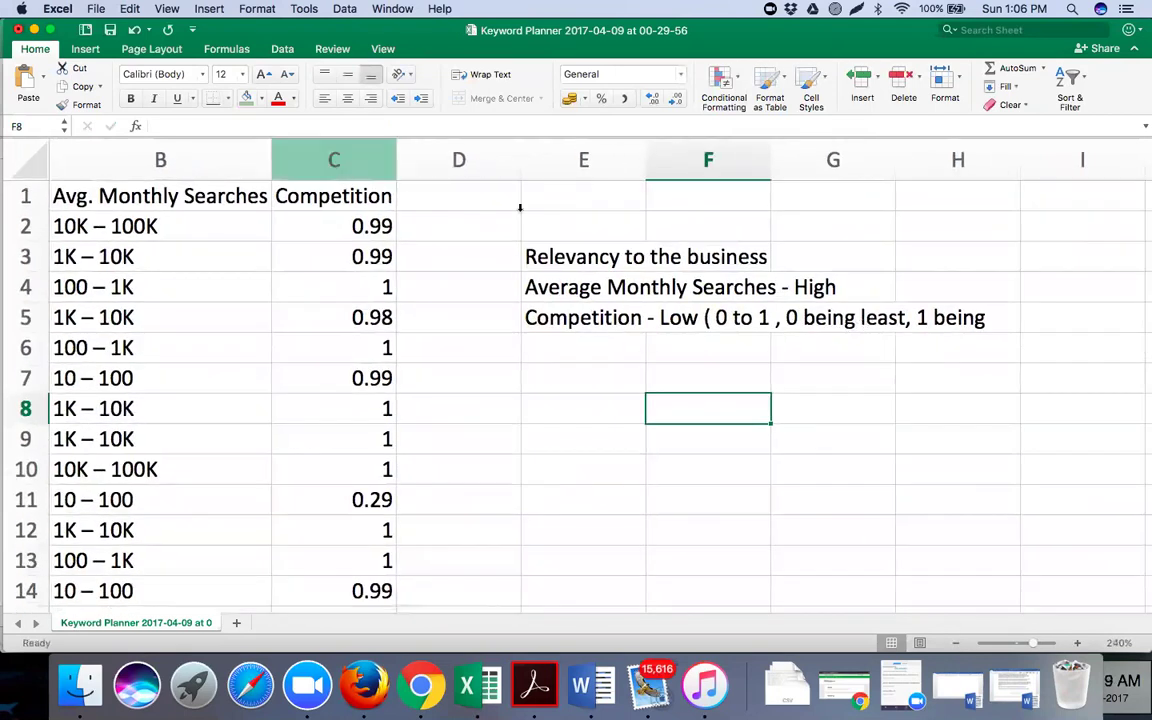
left_click(597, 317)
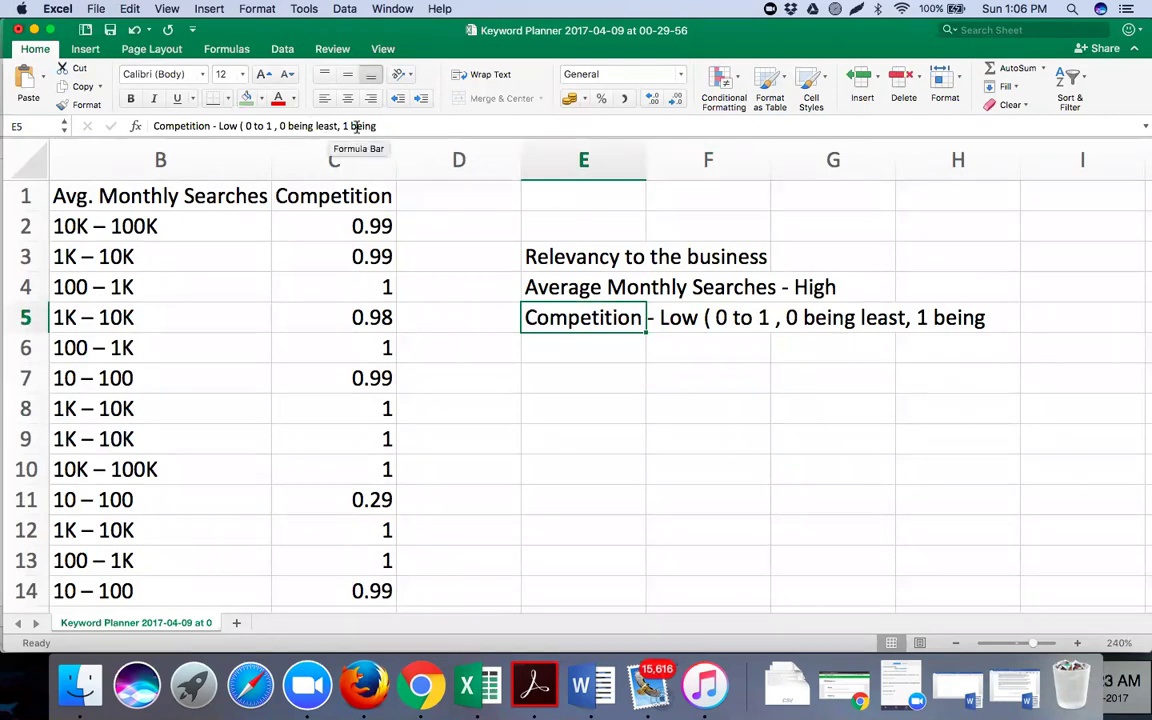
left_click(379, 126)
type("High")
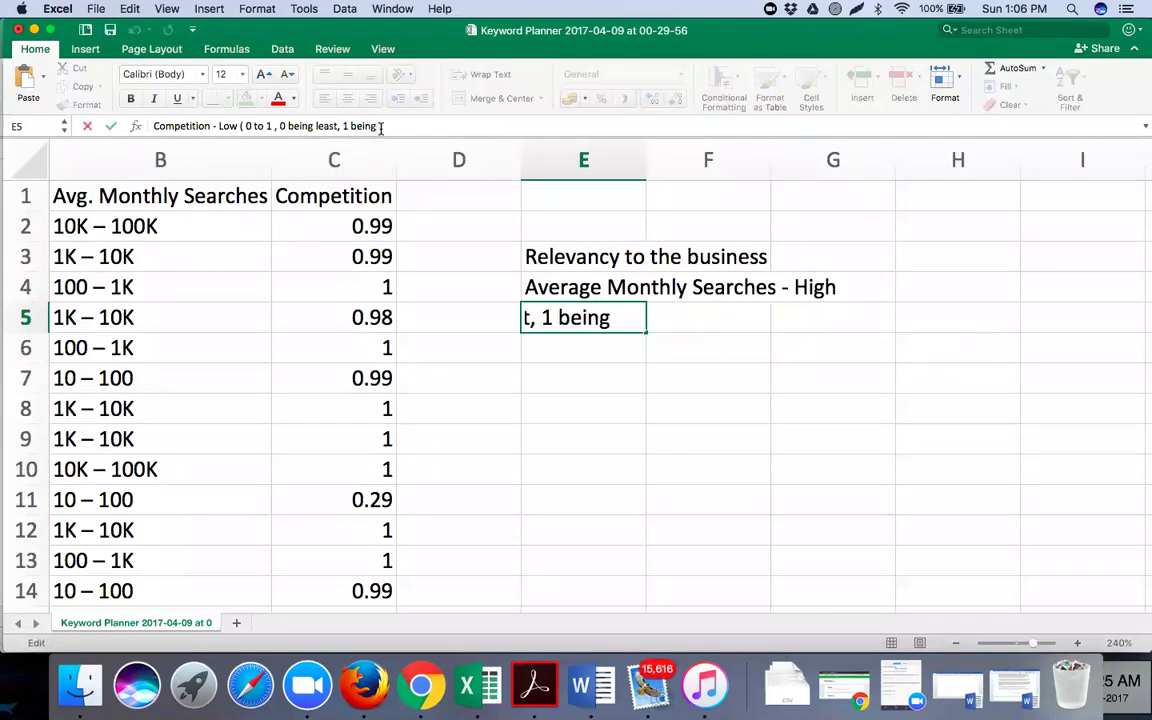
left_click(571, 442)
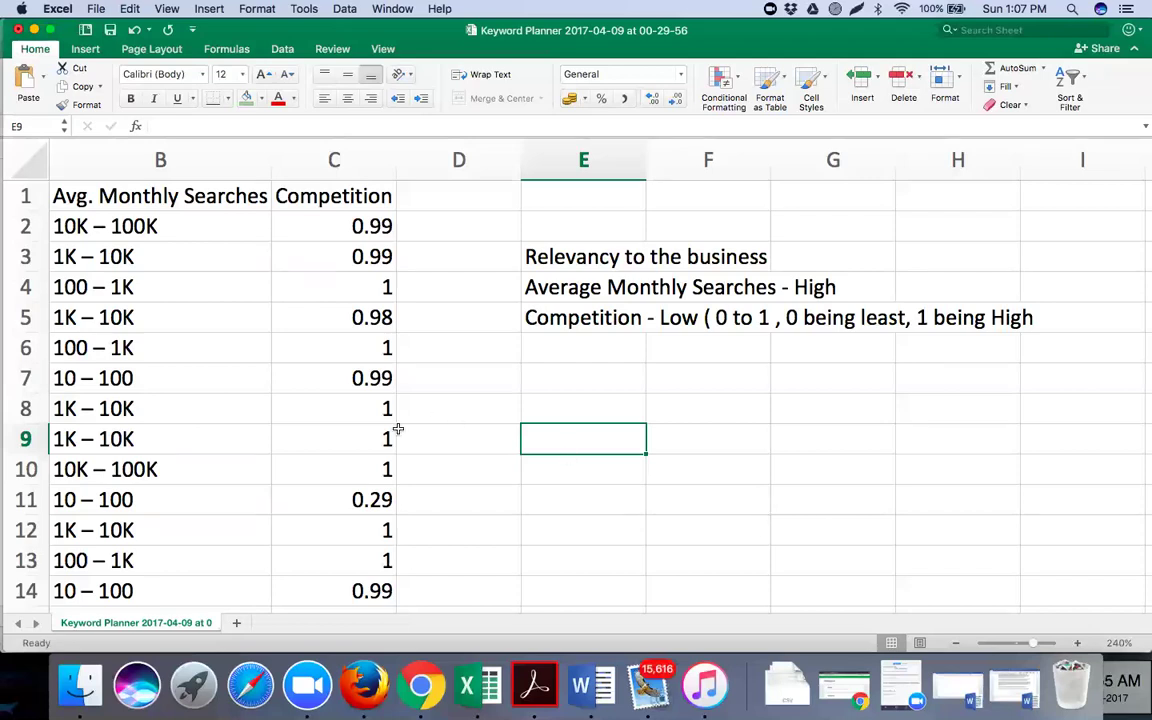
Select C9 and scroll back to show column A's fourteen keywords and the header row
left_click(281, 432)
scroll(283, 437, "left", 5)
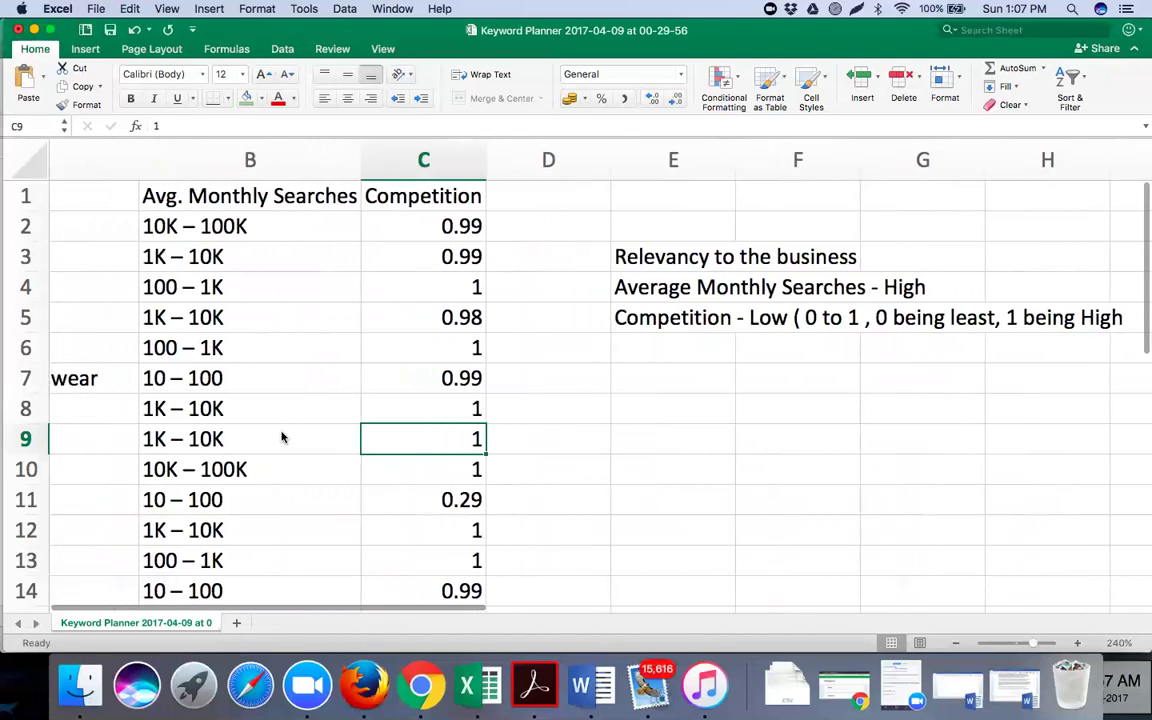
scroll(282, 437, "left", 4)
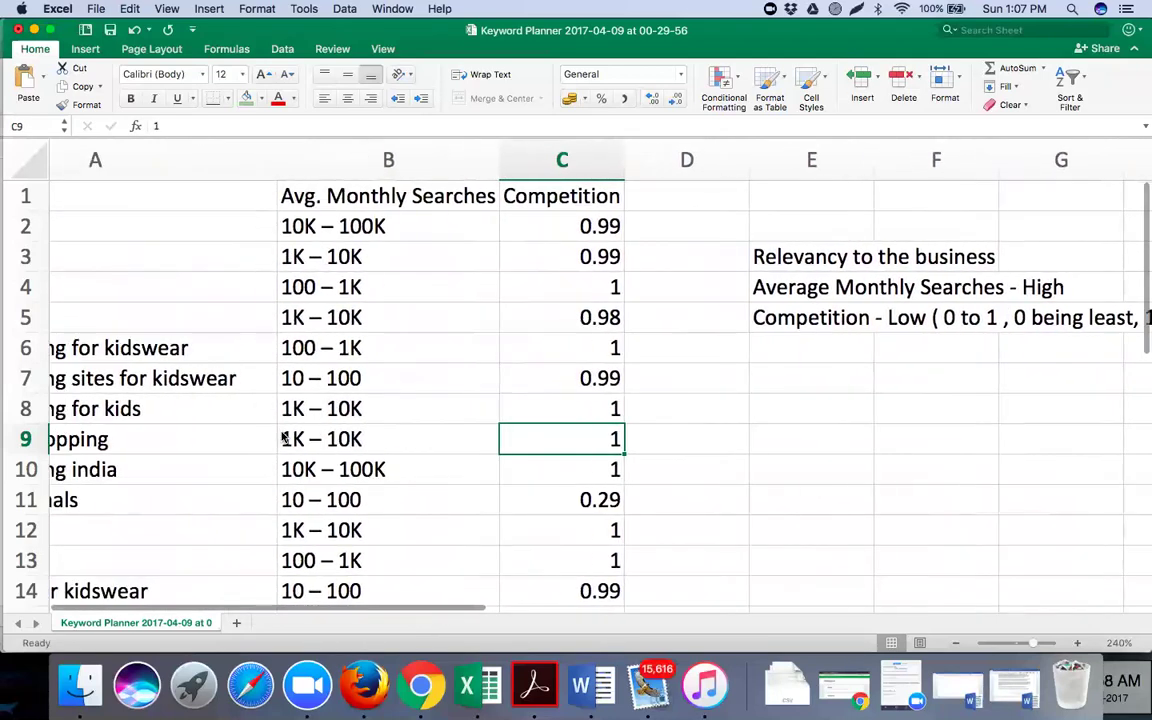
scroll(282, 437, "down", 2)
scroll(282, 437, "left", 2)
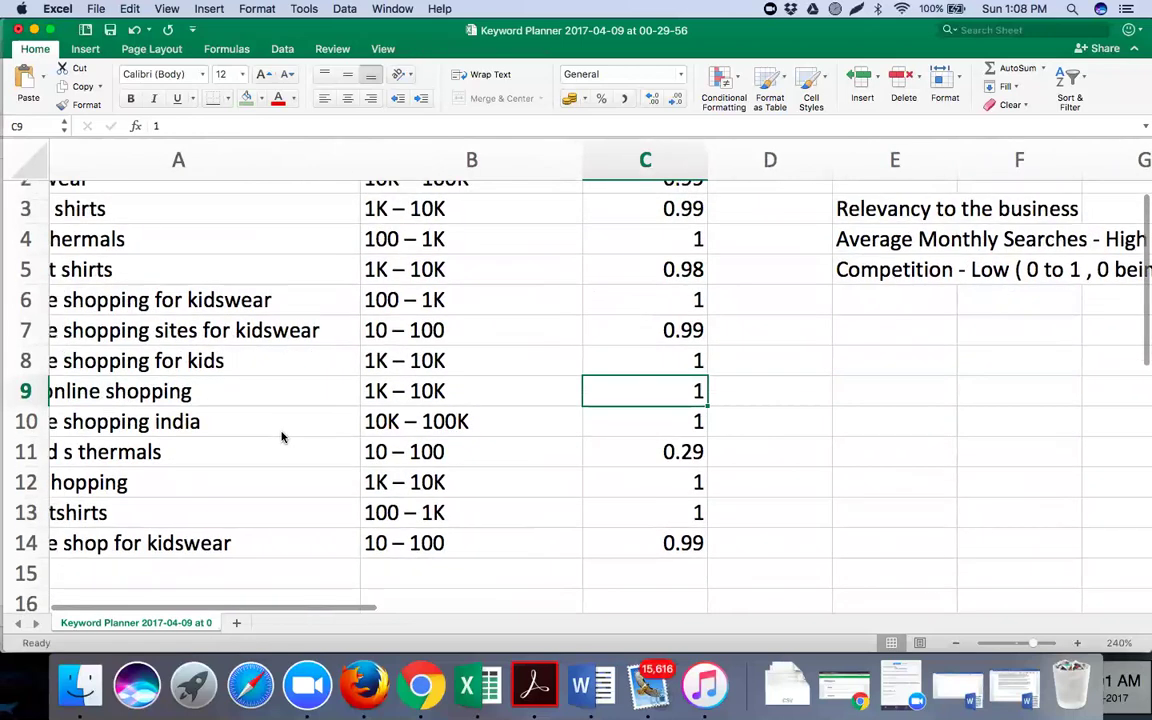
scroll(282, 437, "up", 1)
scroll(282, 437, "left", 1)
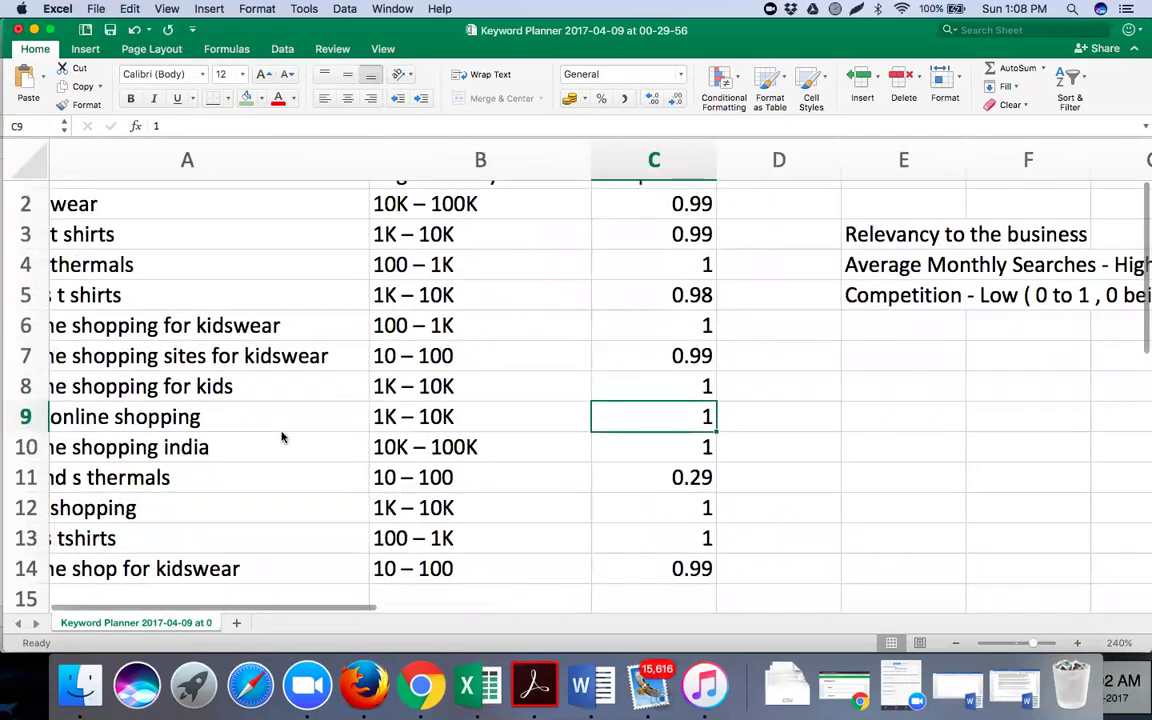
scroll(282, 437, "up", 1)
scroll(282, 437, "left", 1)
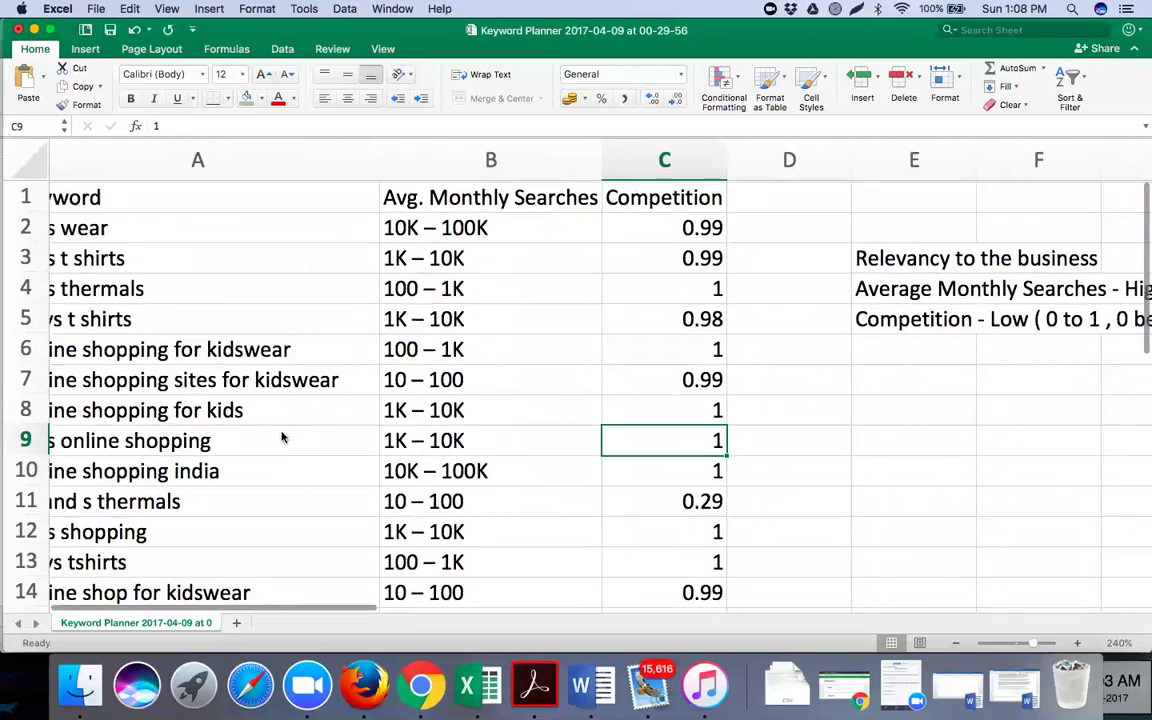
scroll(441, 297, "right", 2)
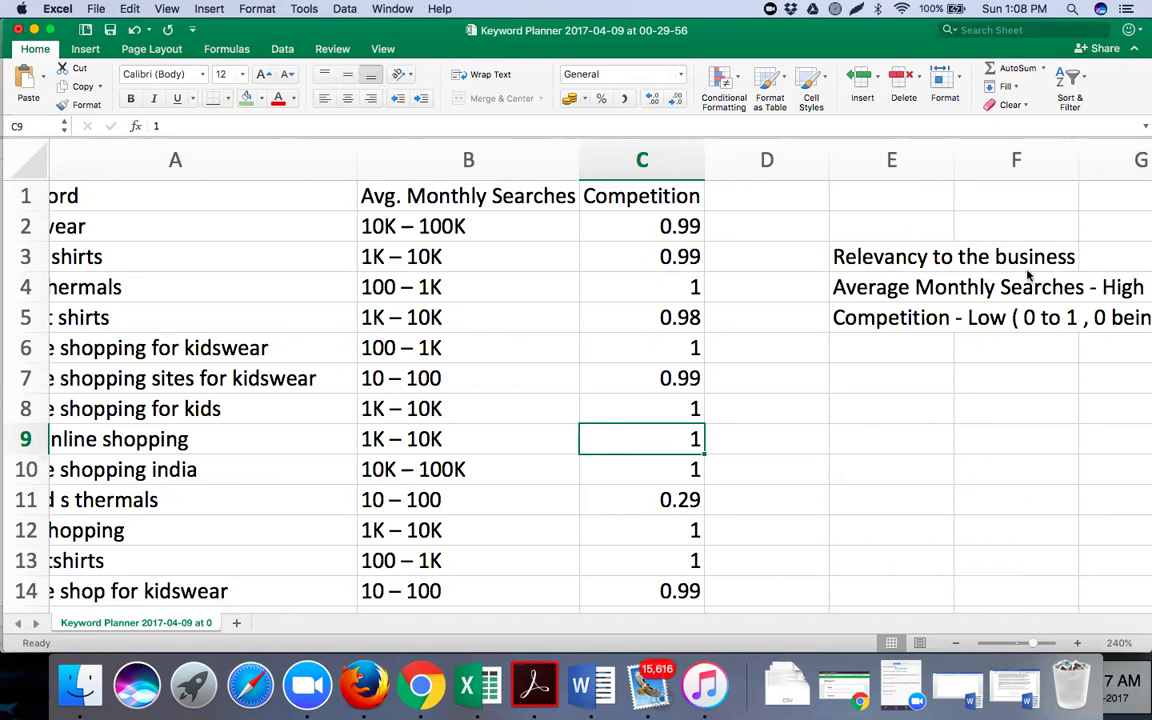
scroll(539, 288, "left", 2)
scroll(539, 288, "left", 1)
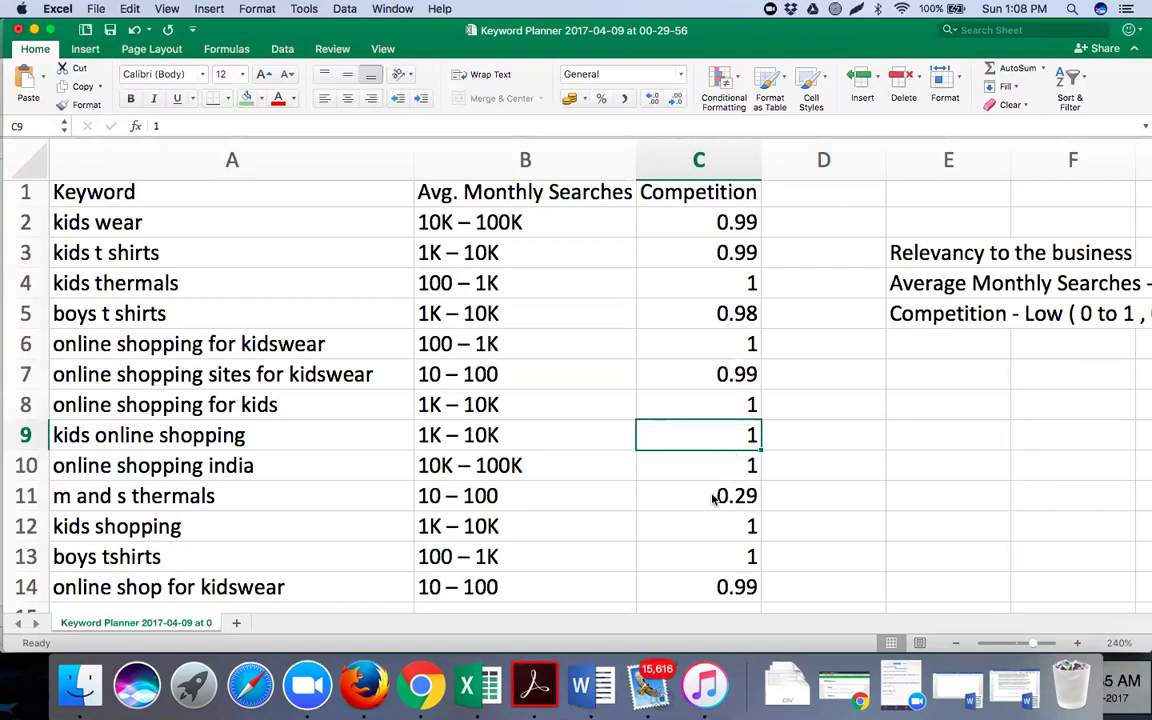
left_click(713, 497)
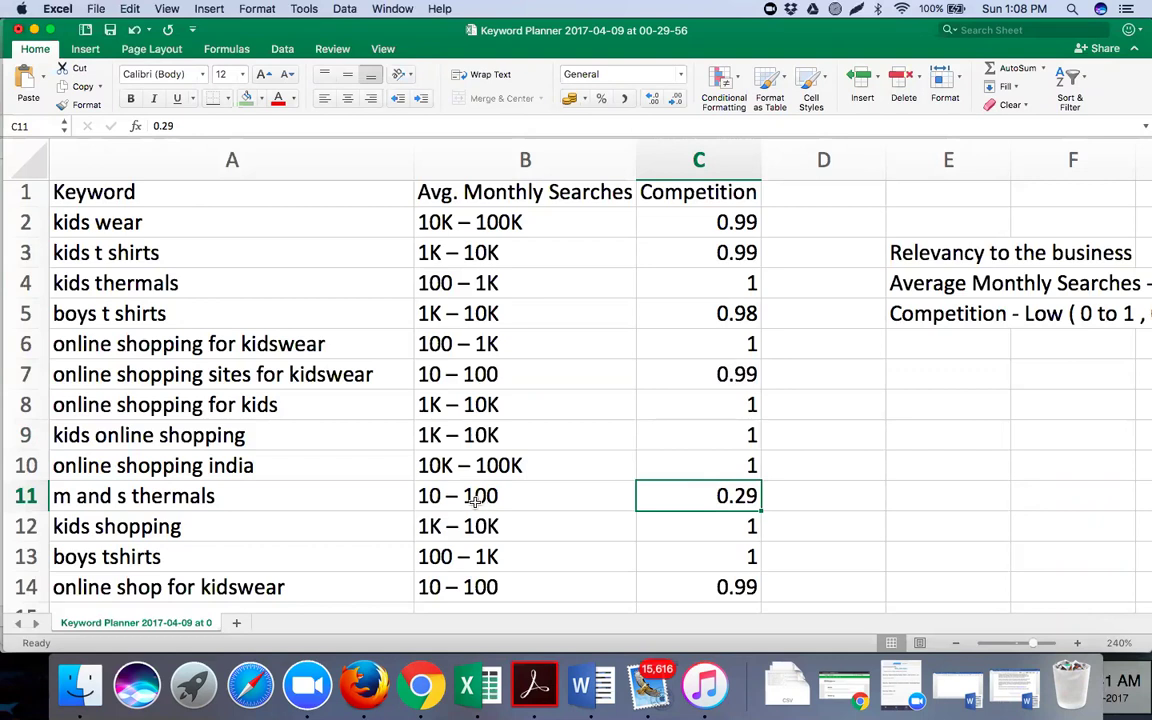
left_click(477, 500)
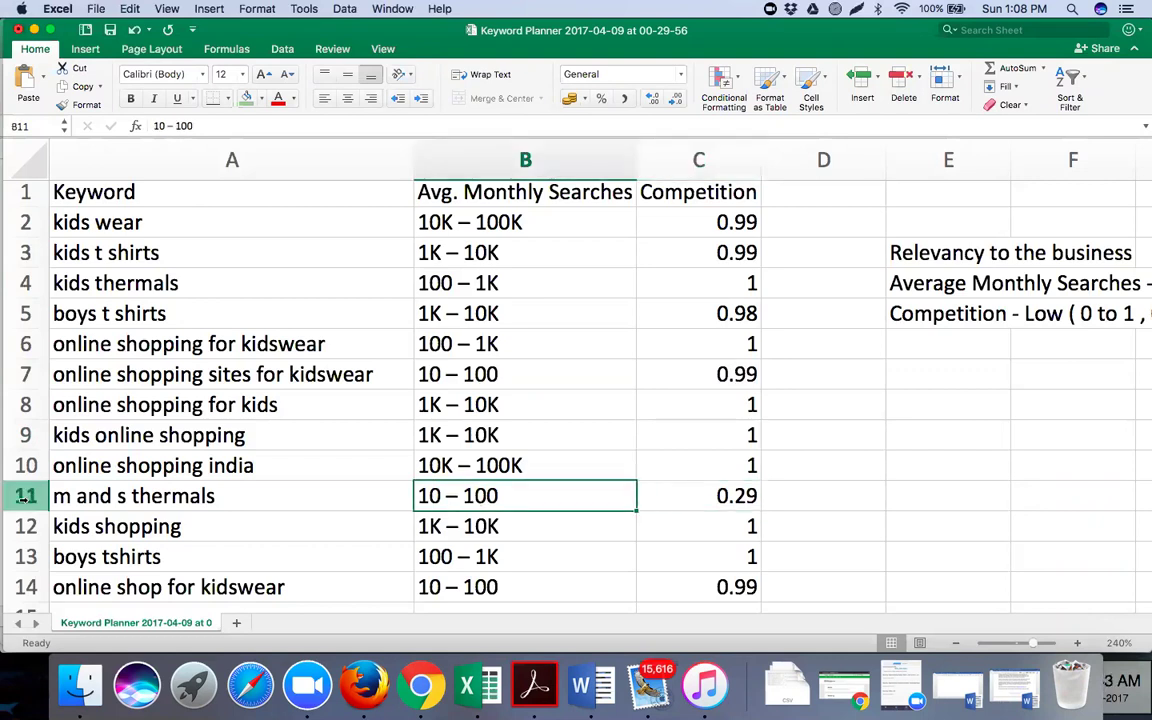
left_click(25, 497)
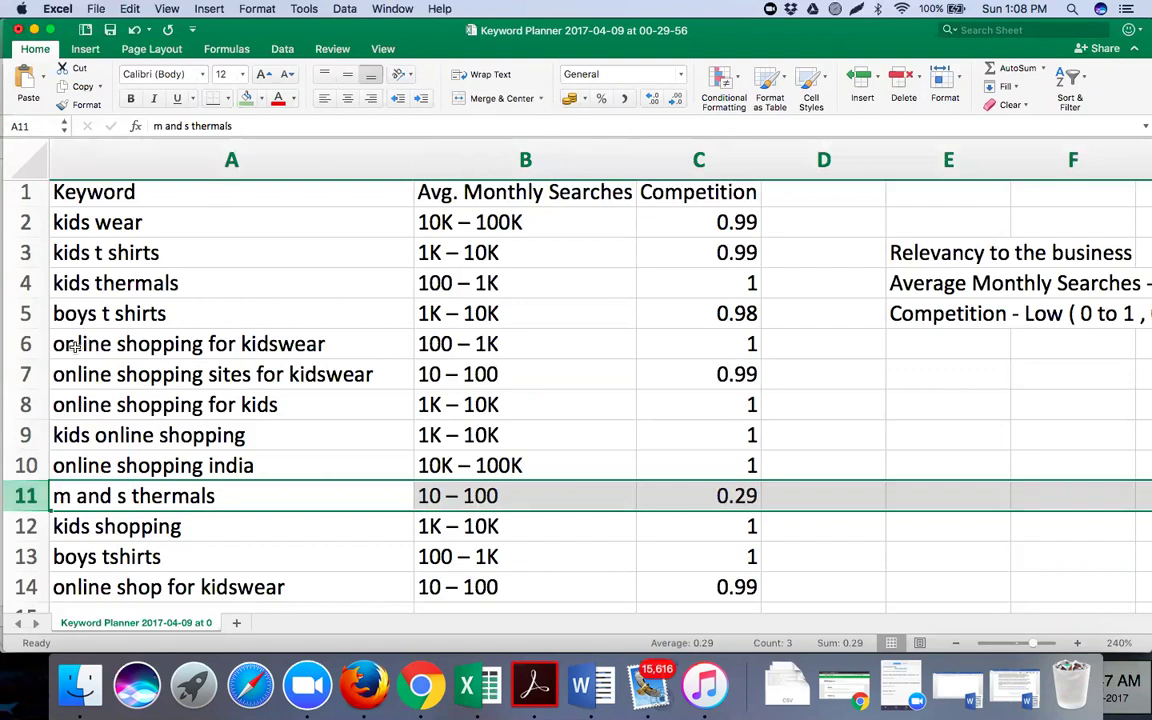
left_click(25, 374)
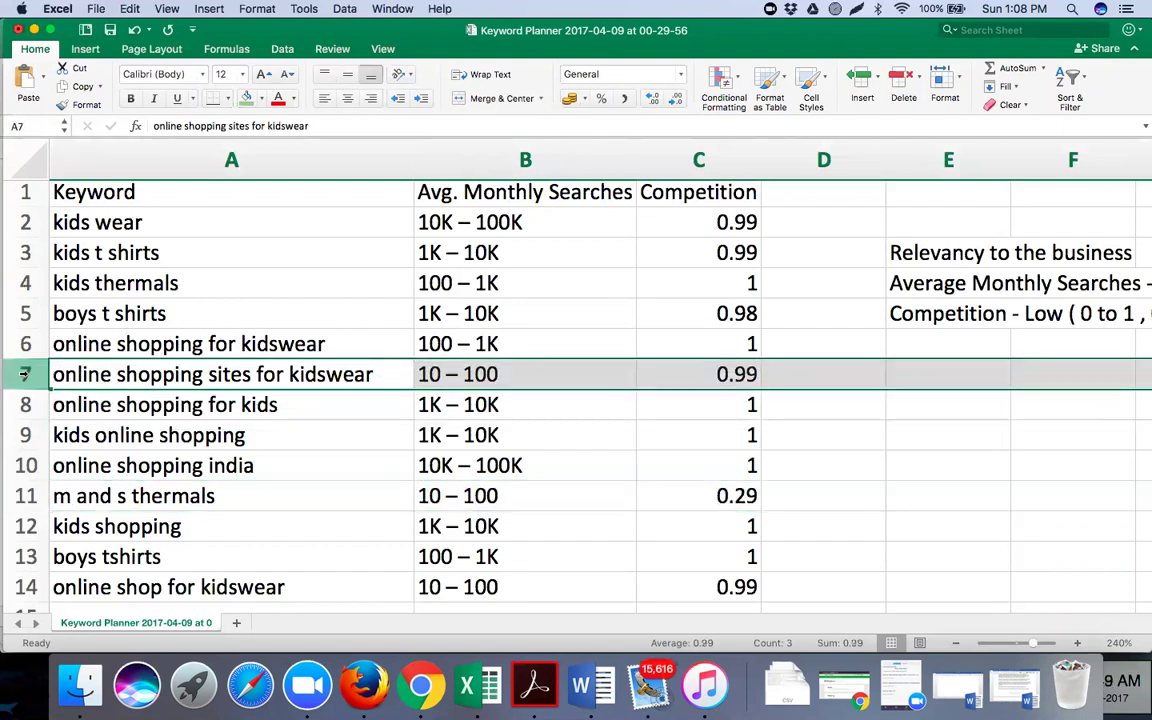
left_click(27, 496)
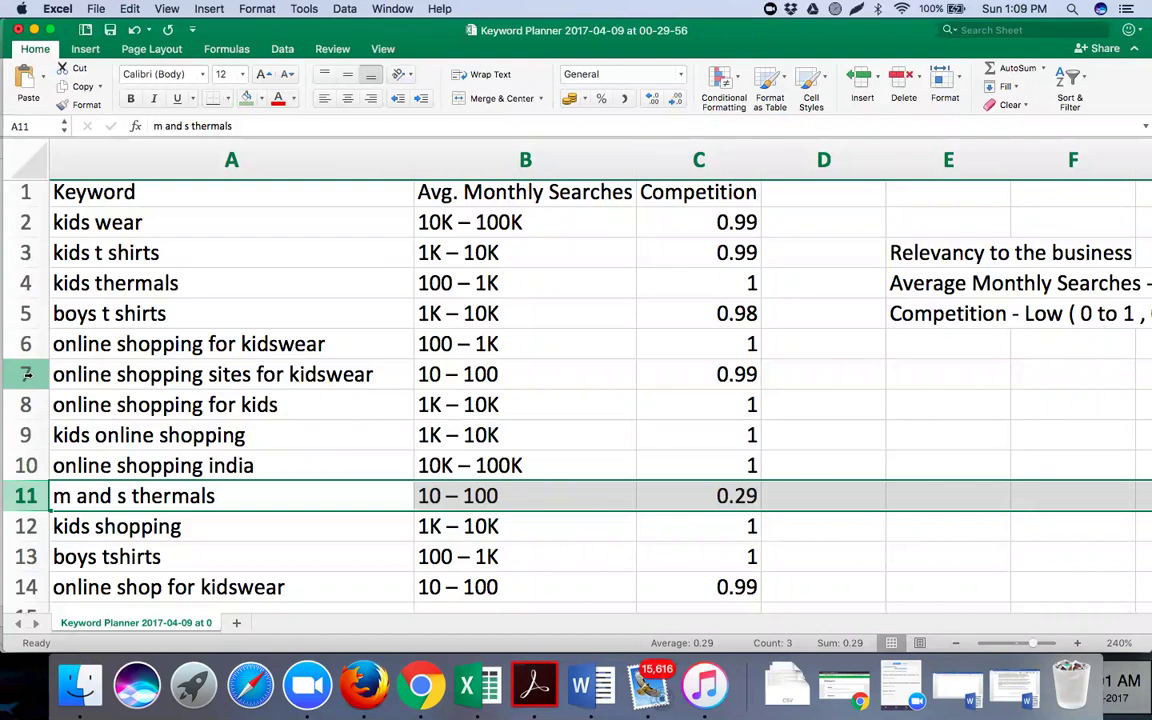
left_click(27, 374)
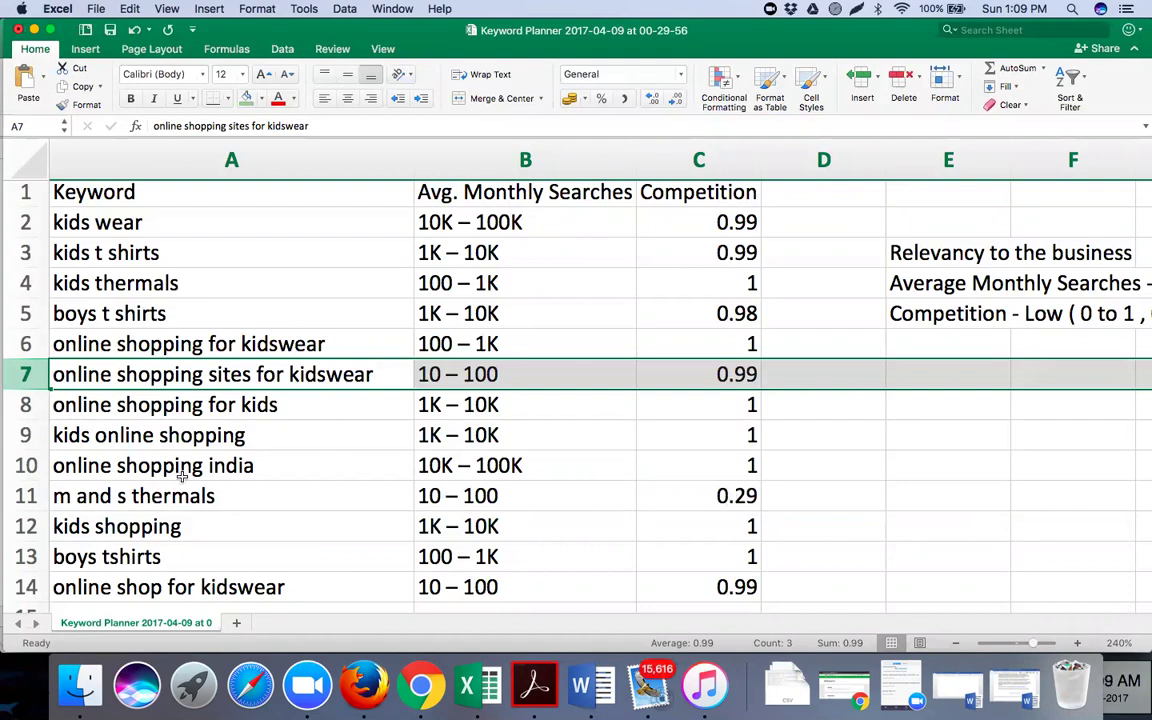
left_click(20, 497)
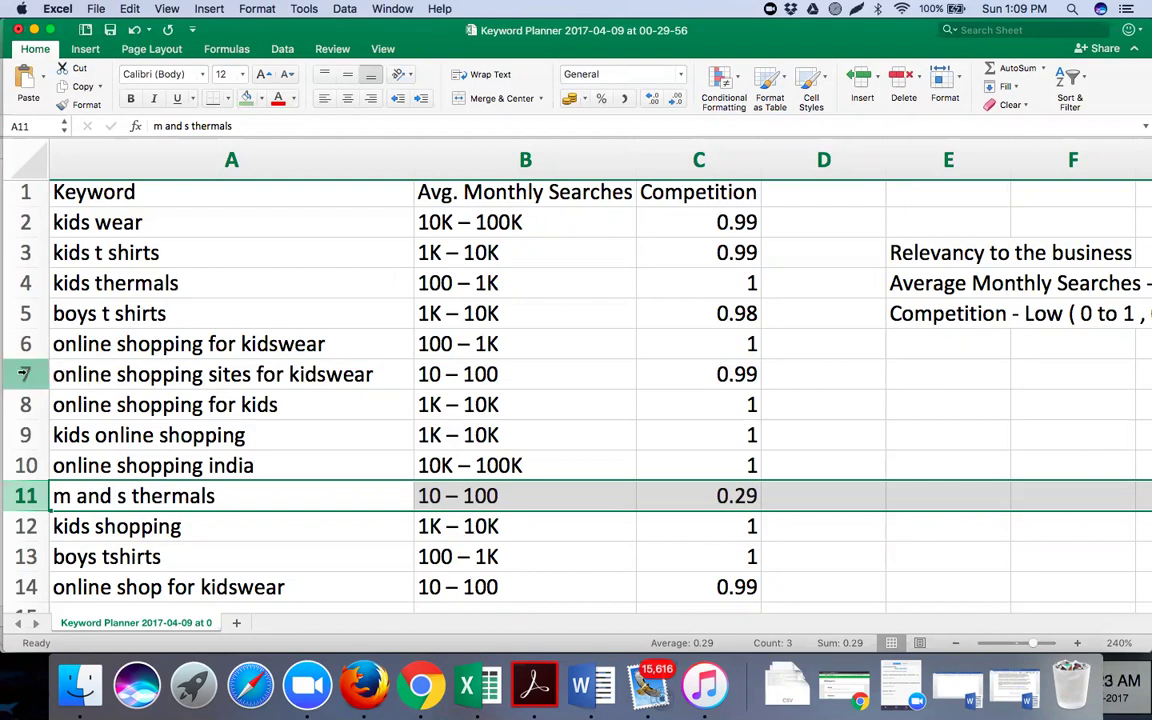
left_click(23, 374)
left_click(25, 496)
left_click(25, 374)
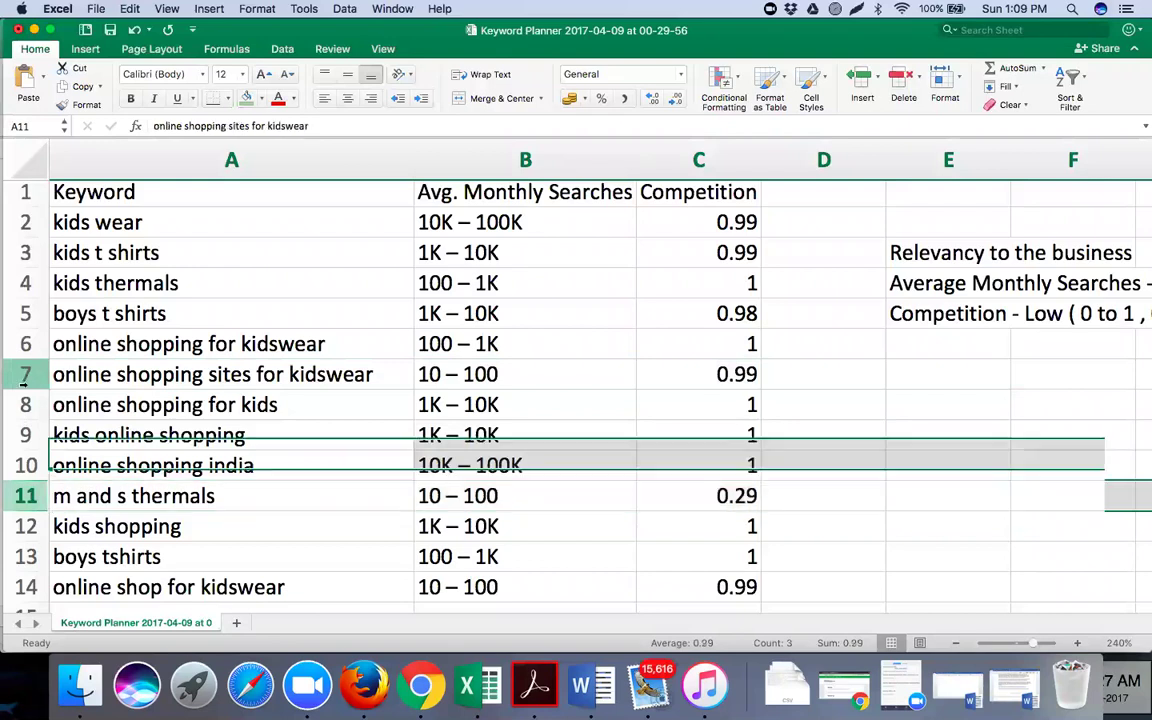
left_click(25, 496)
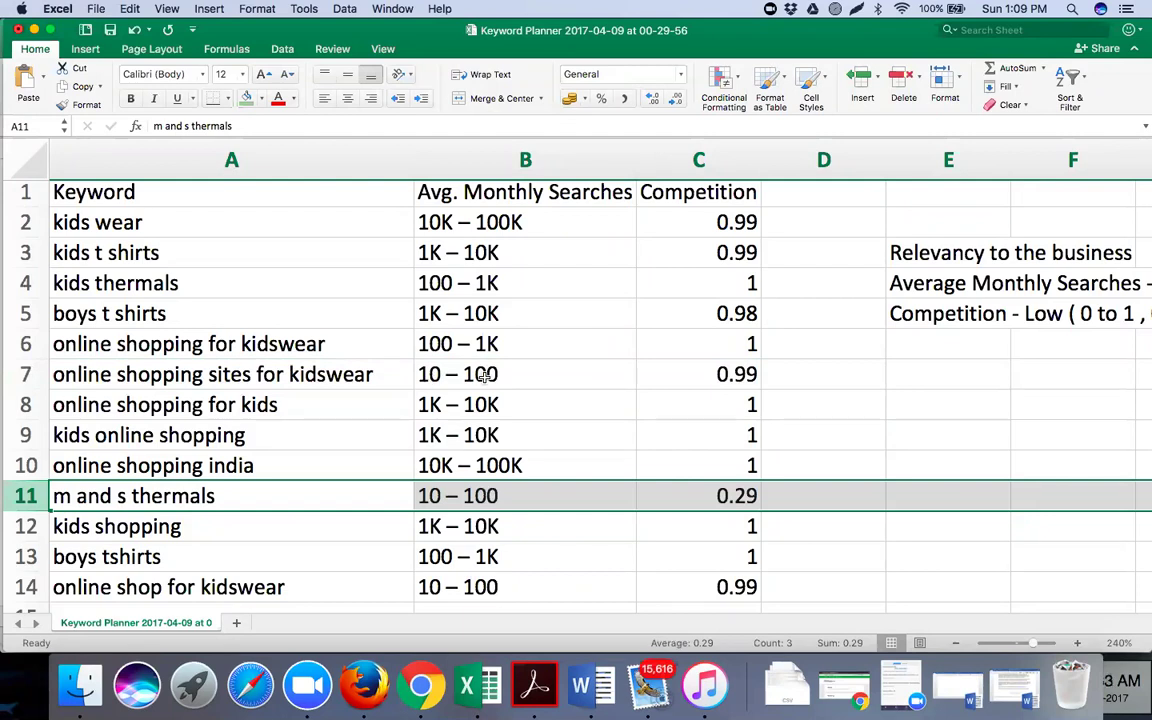
left_click(26, 374)
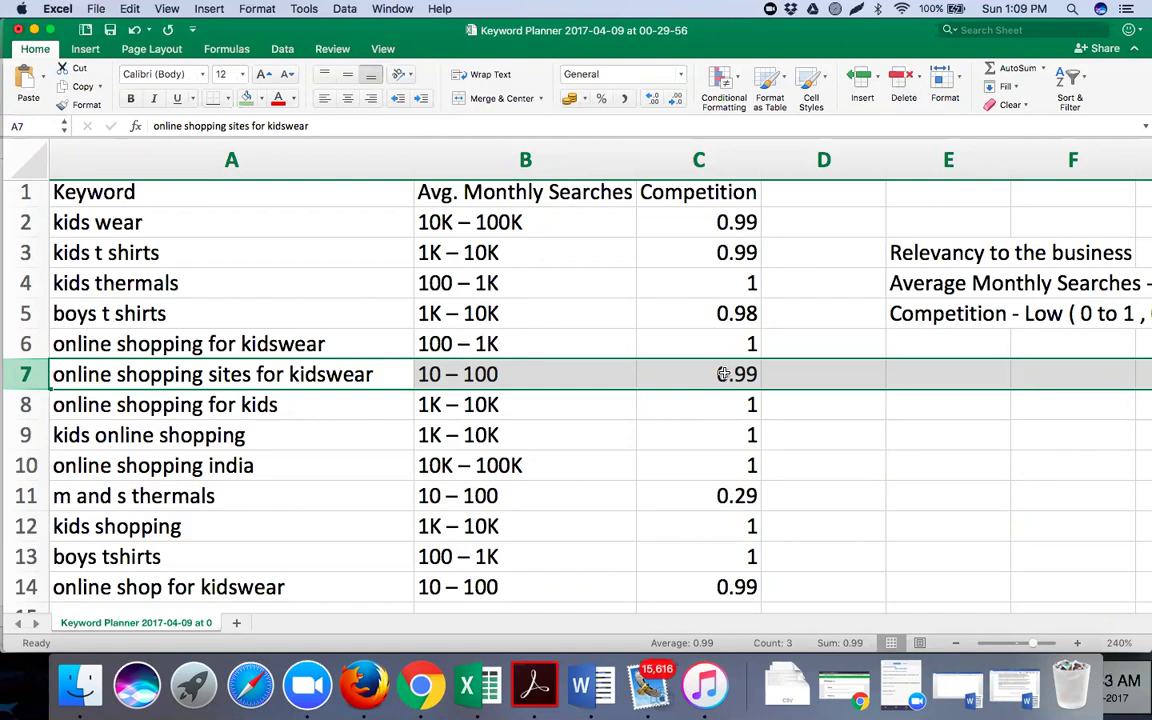
left_click(22, 496)
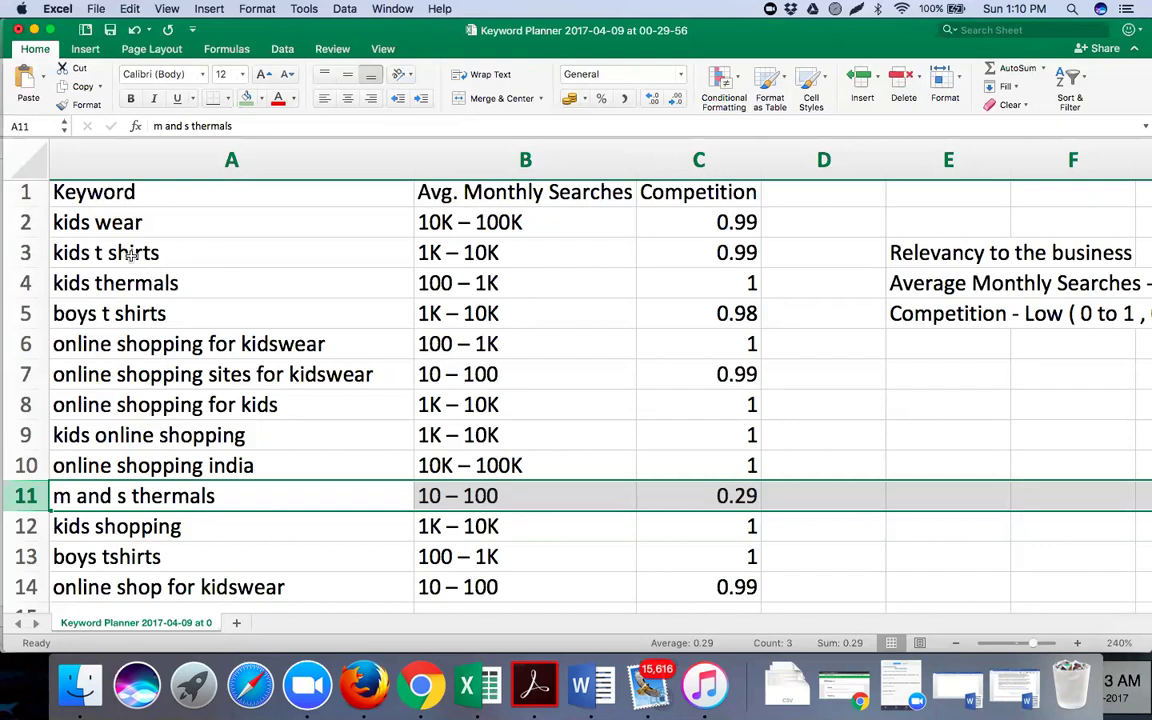
left_click(60, 253)
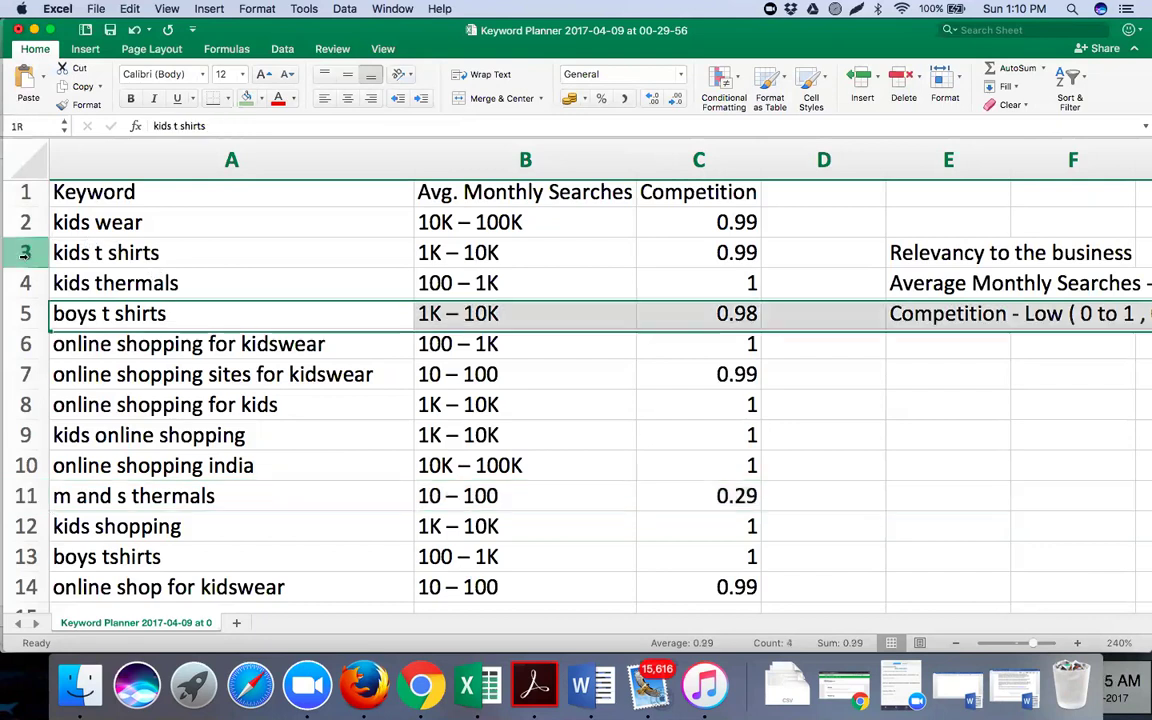
left_click_drag(64, 283, 77, 224)
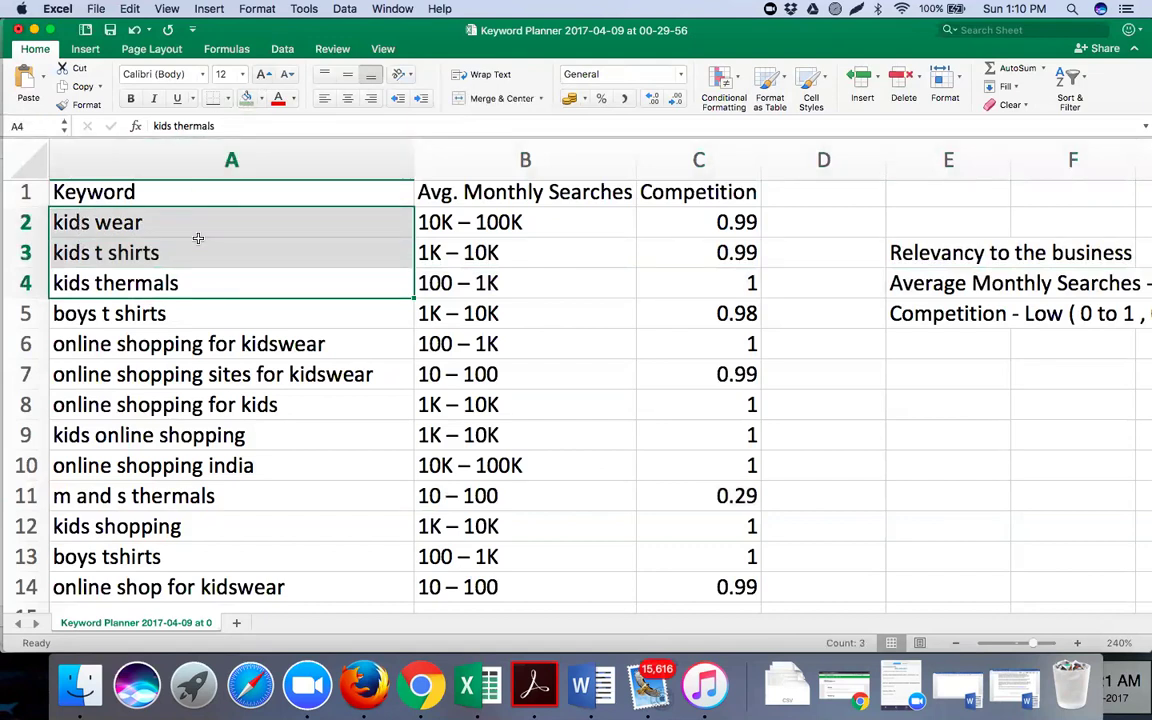
left_click(163, 346)
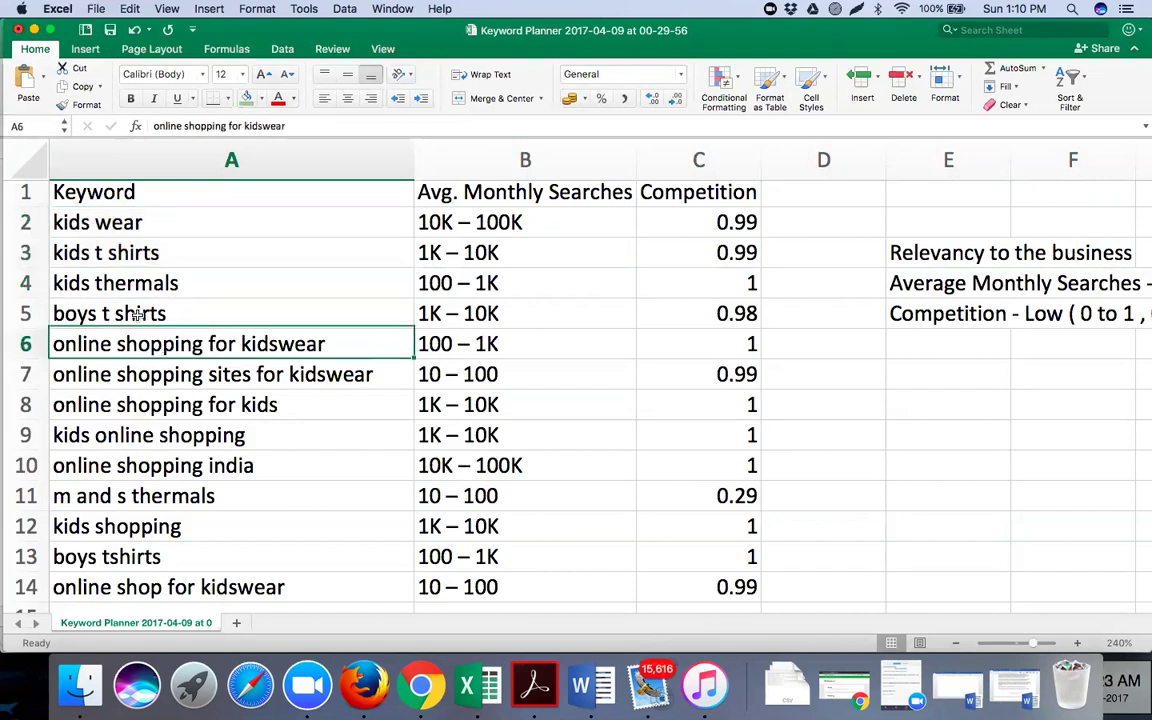
left_click(139, 313)
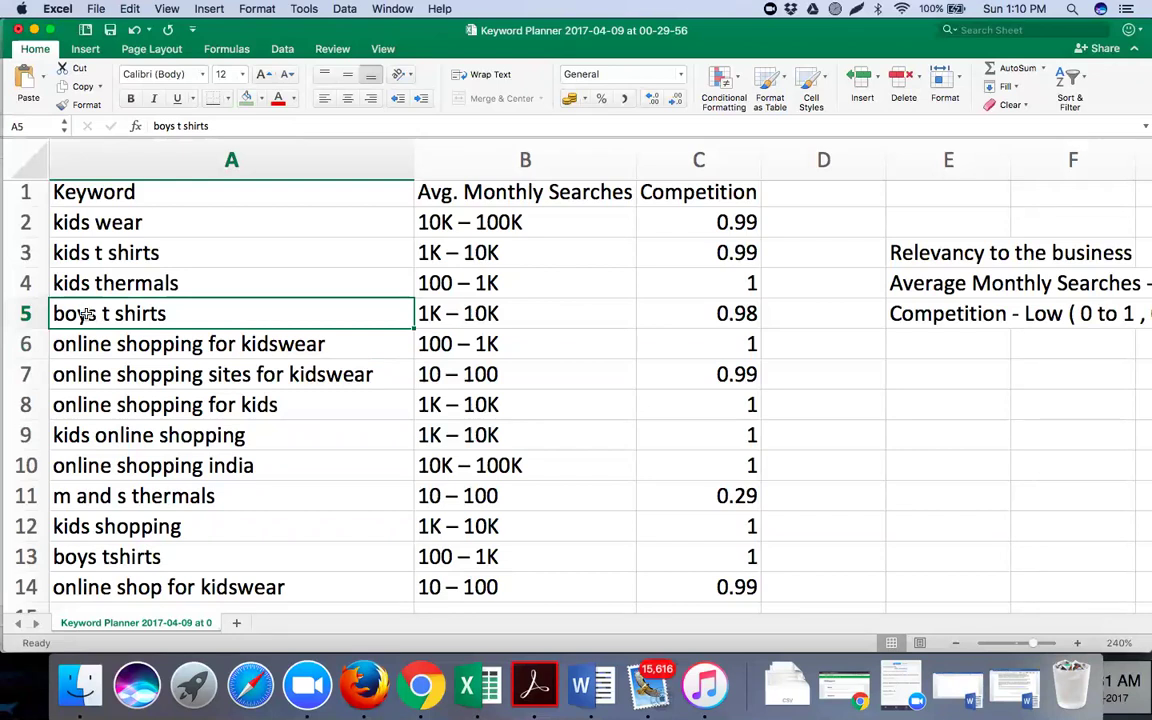
Fill boys t shirts, online shopping india, boys tshirts and m and s thermals cells red
left_click(261, 98)
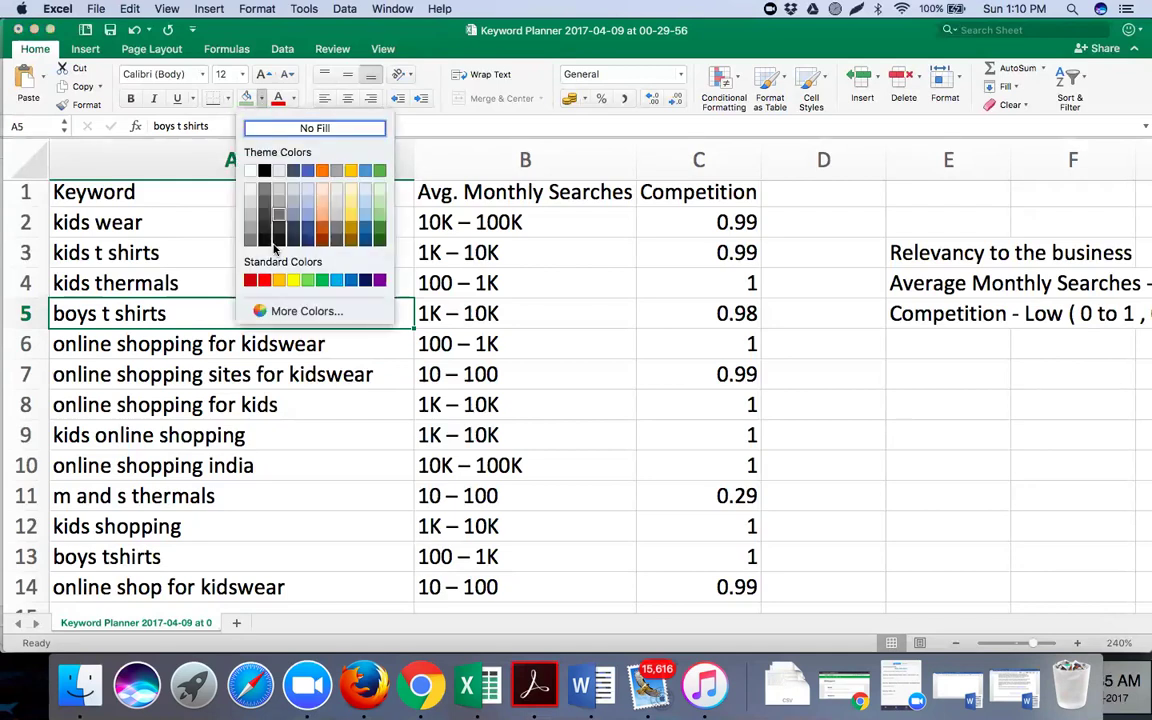
left_click(265, 281)
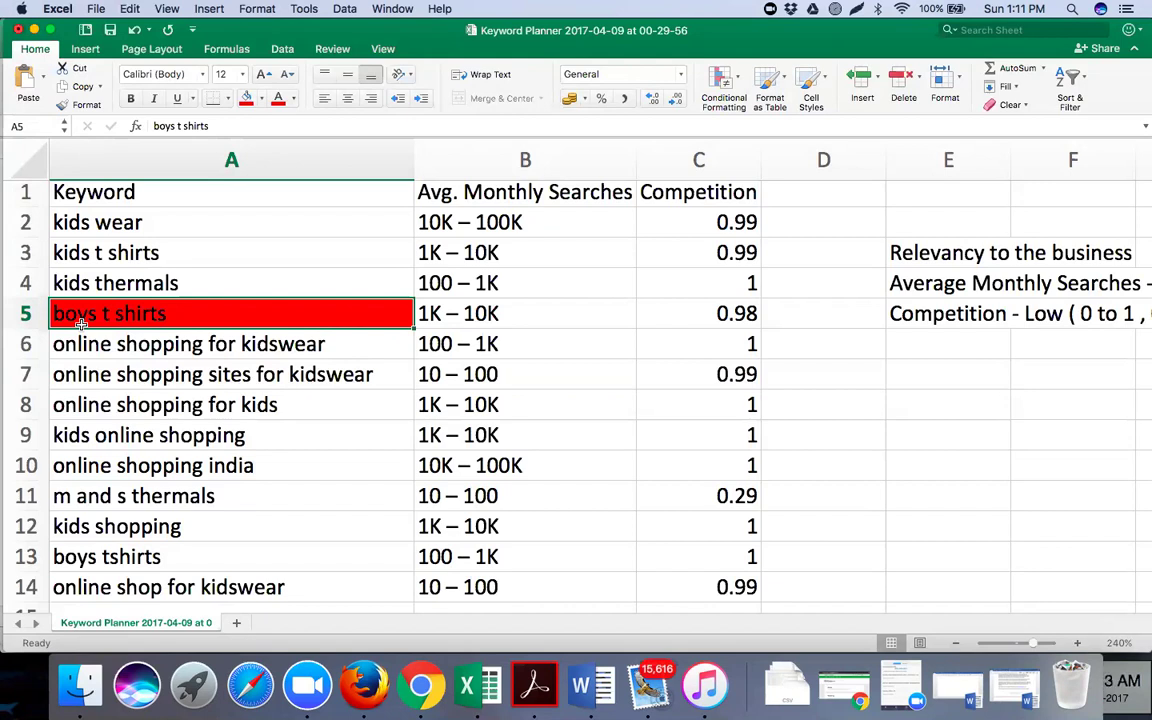
left_click(93, 361)
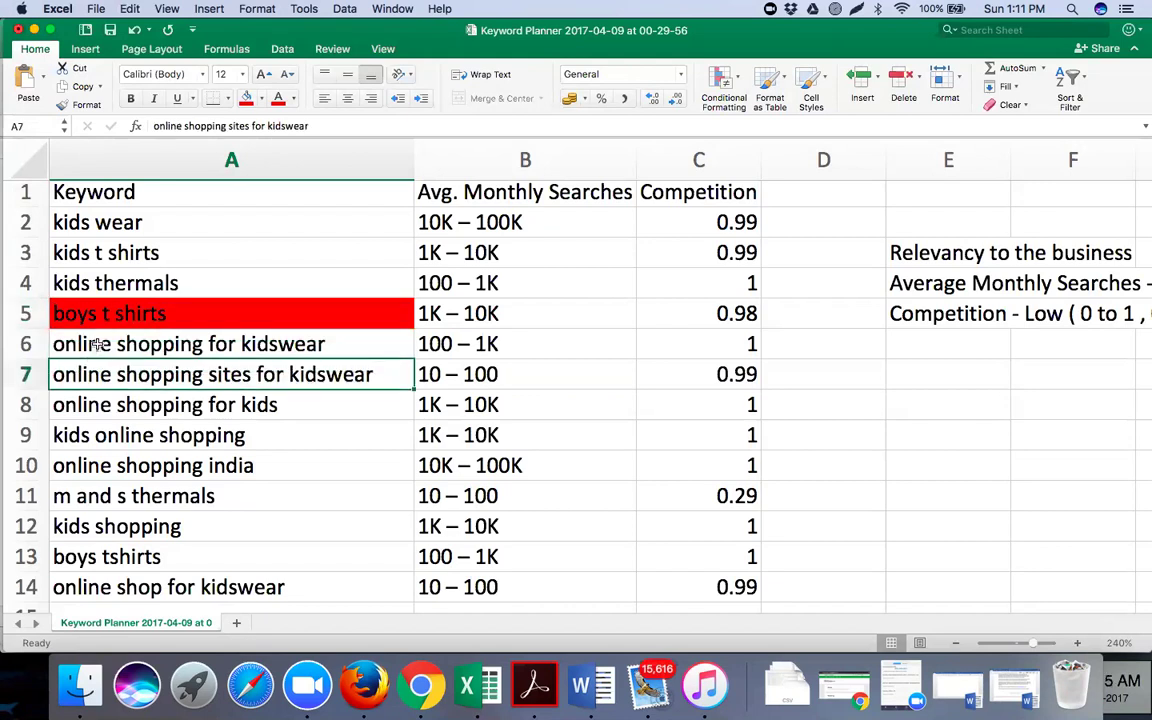
left_click(105, 406)
left_click(106, 435)
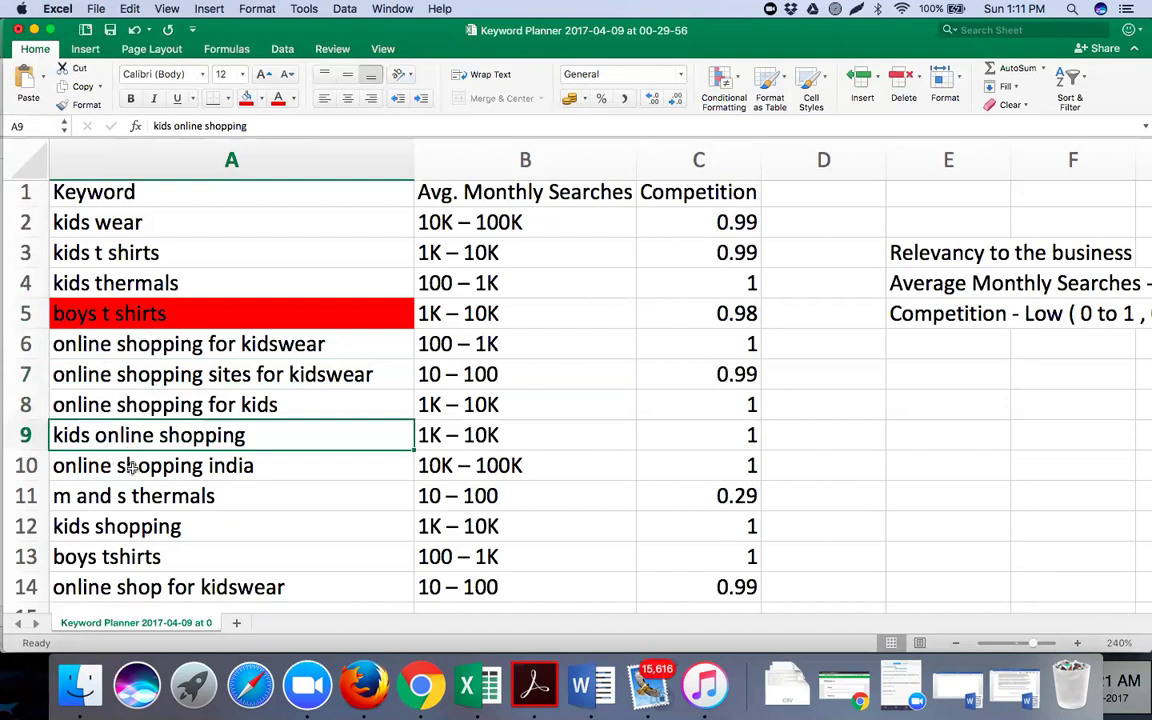
left_click(130, 465)
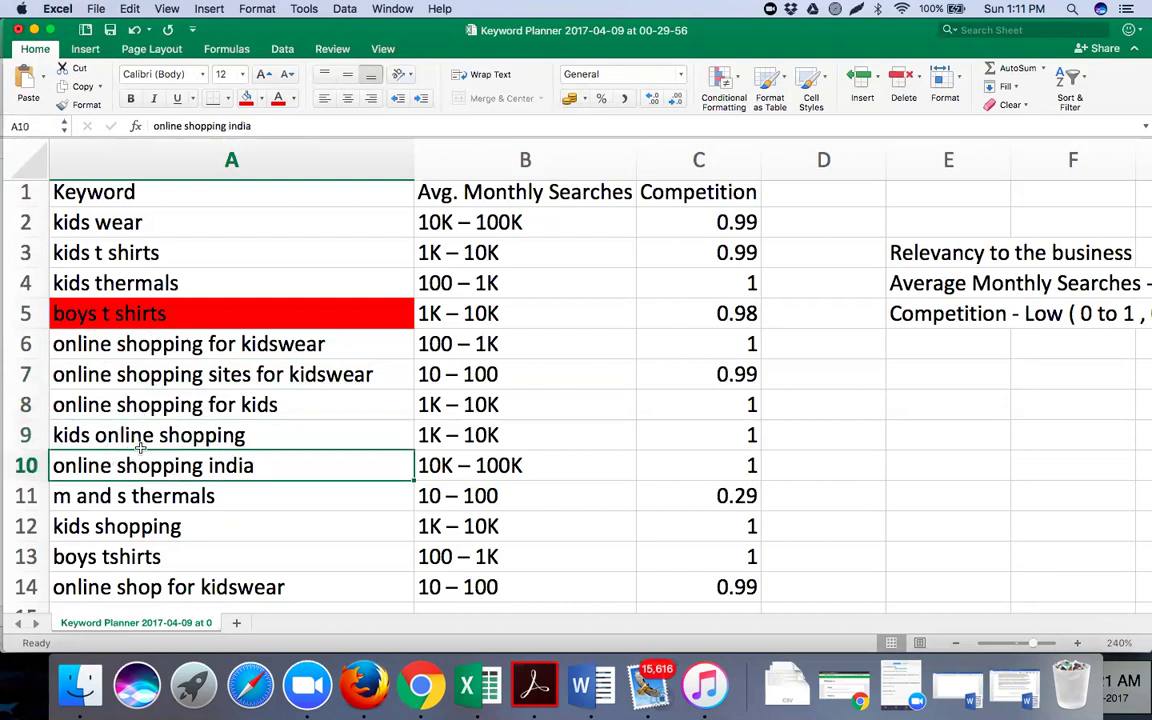
left_click(247, 100)
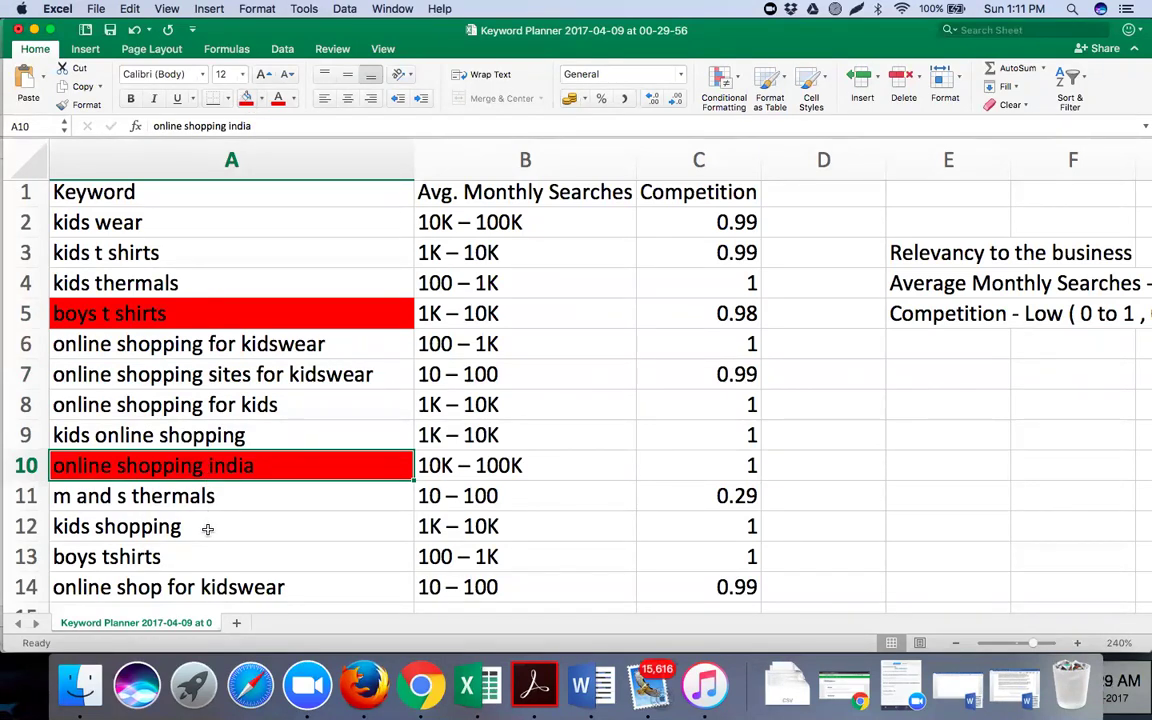
left_click(200, 530)
left_click(220, 553)
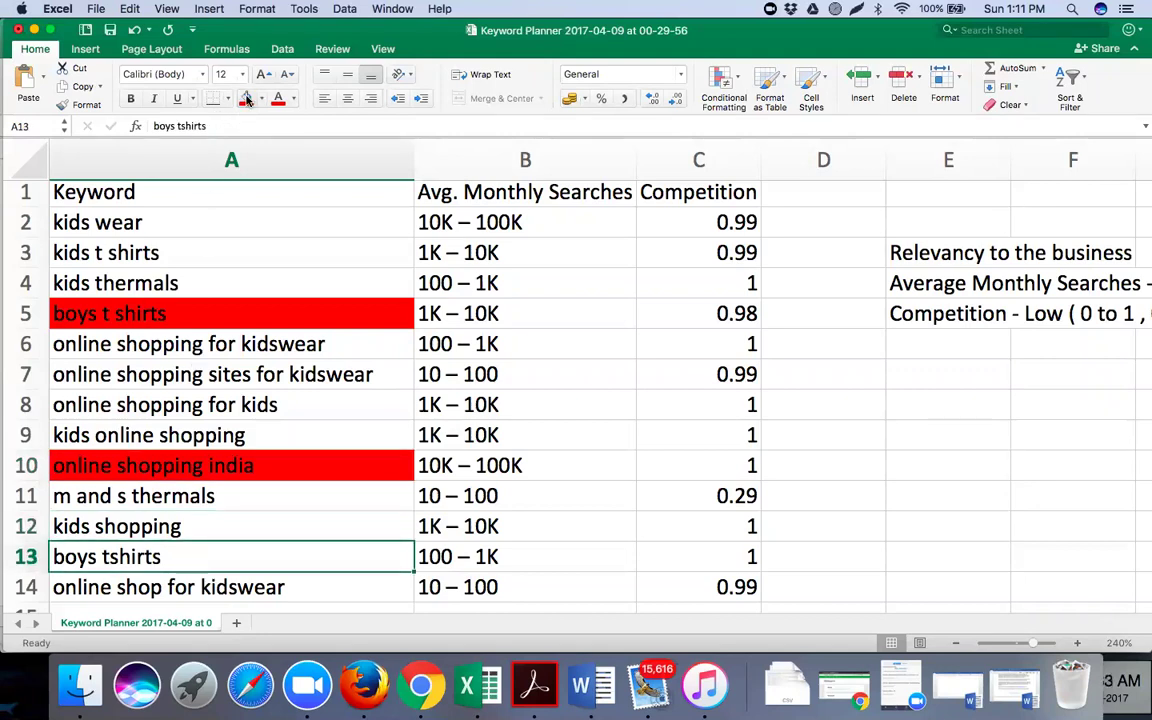
left_click(247, 99)
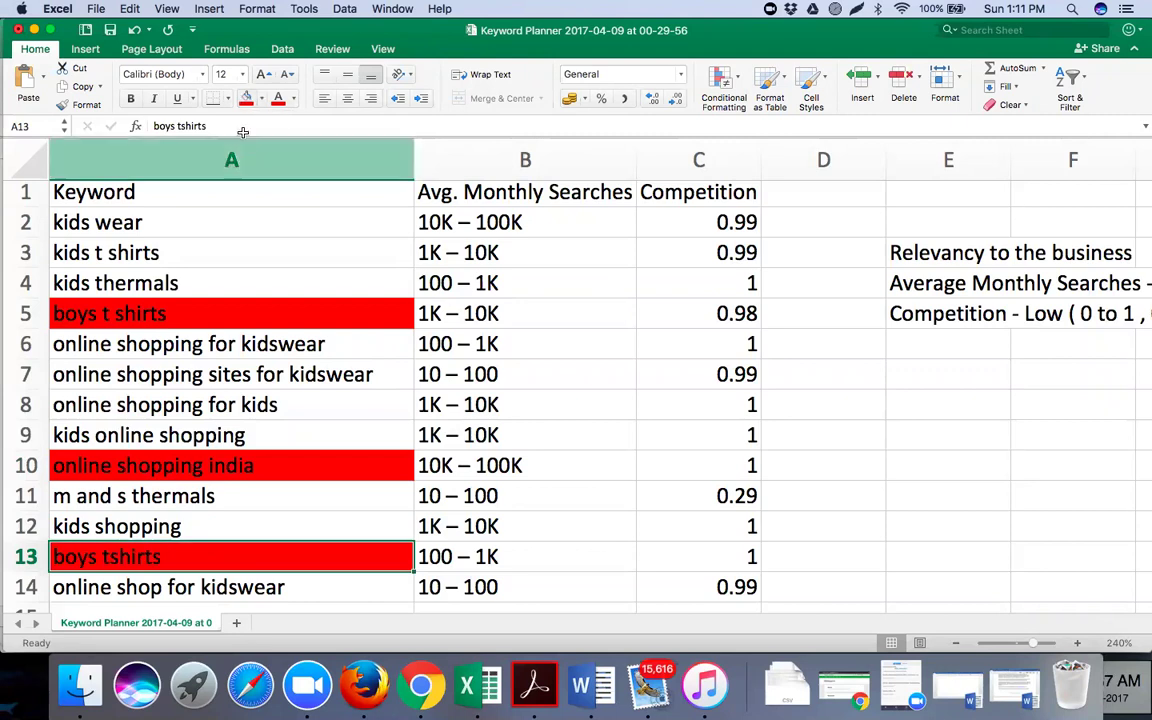
left_click(97, 502)
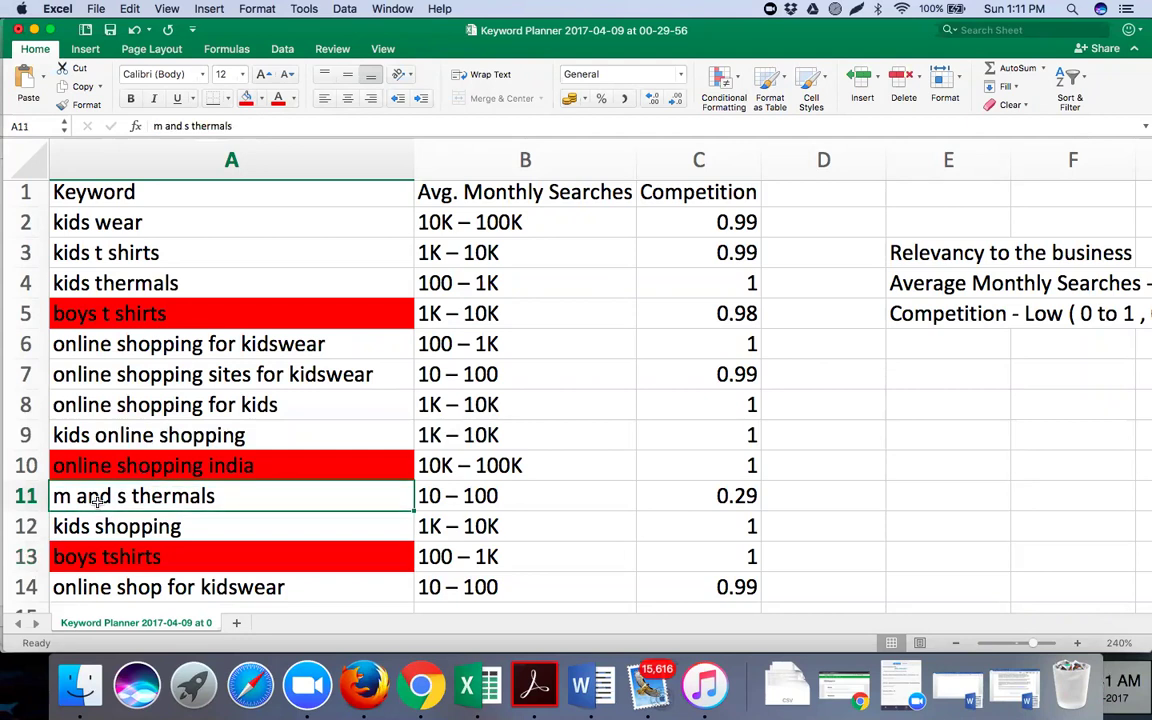
left_click(245, 100)
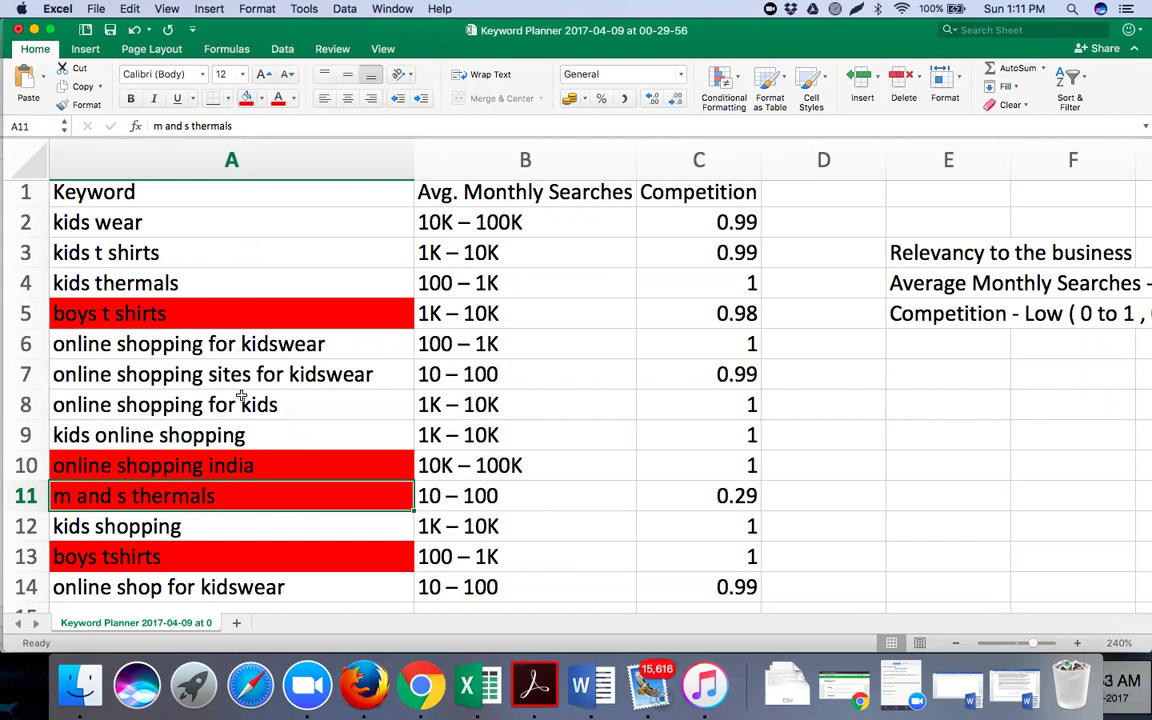
scroll(241, 397, "down", 1)
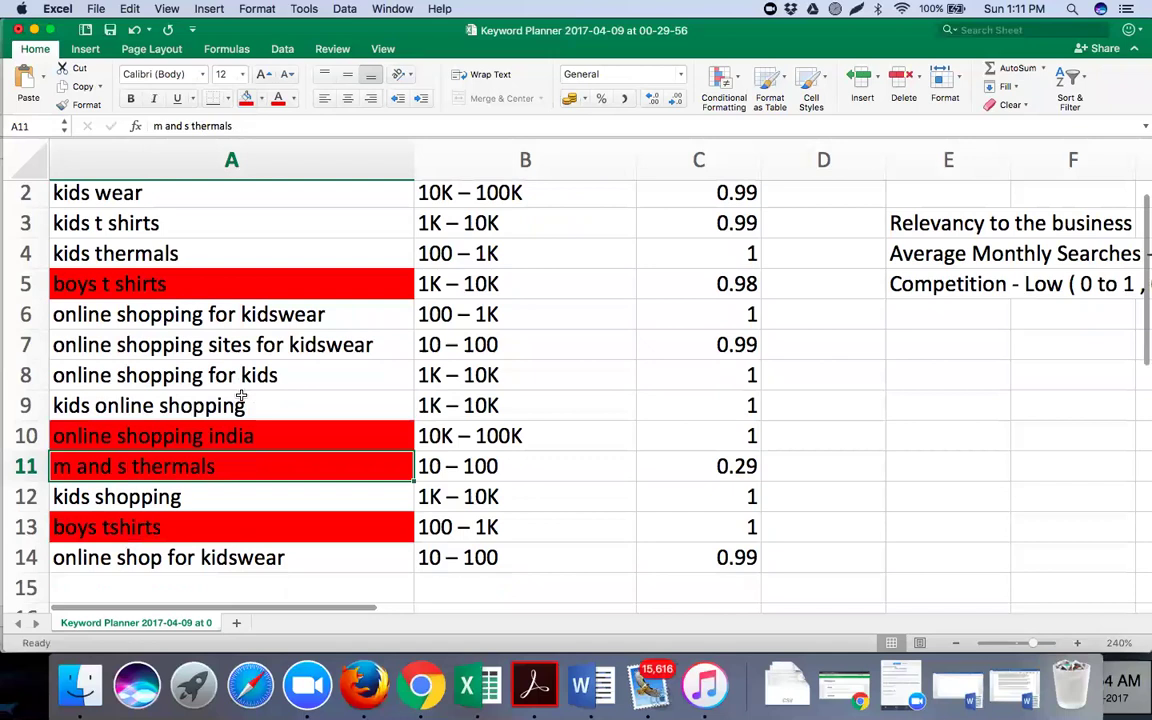
scroll(241, 397, "down", 1)
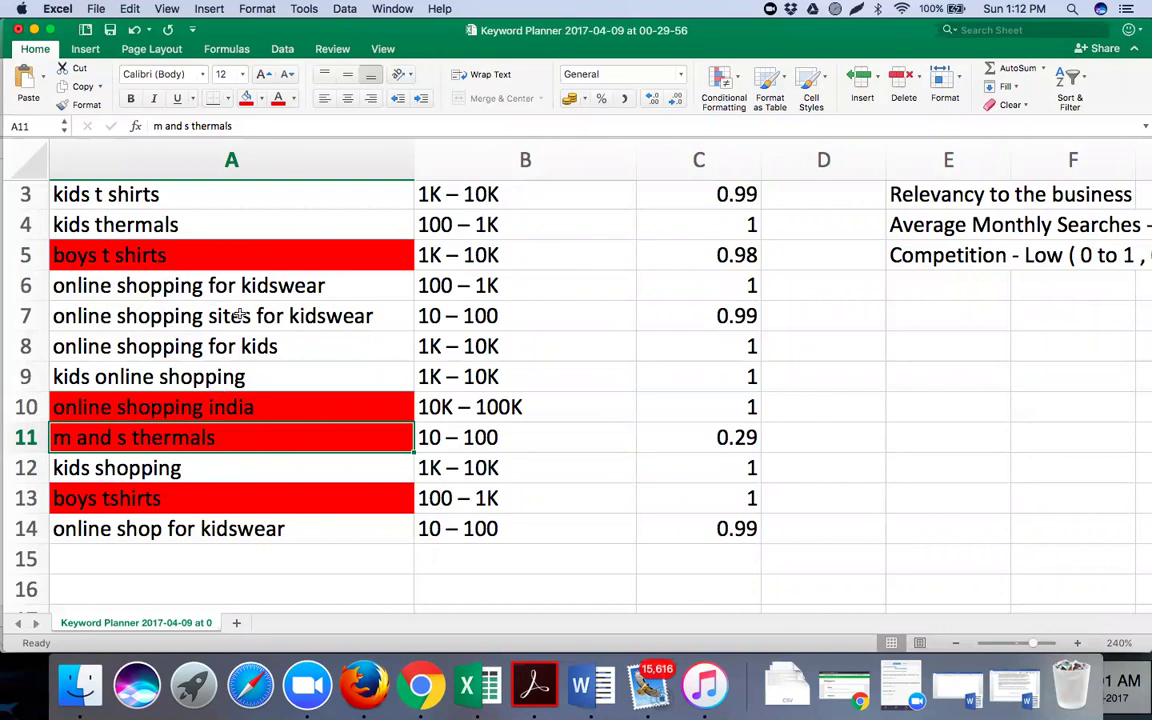
left_click(895, 195)
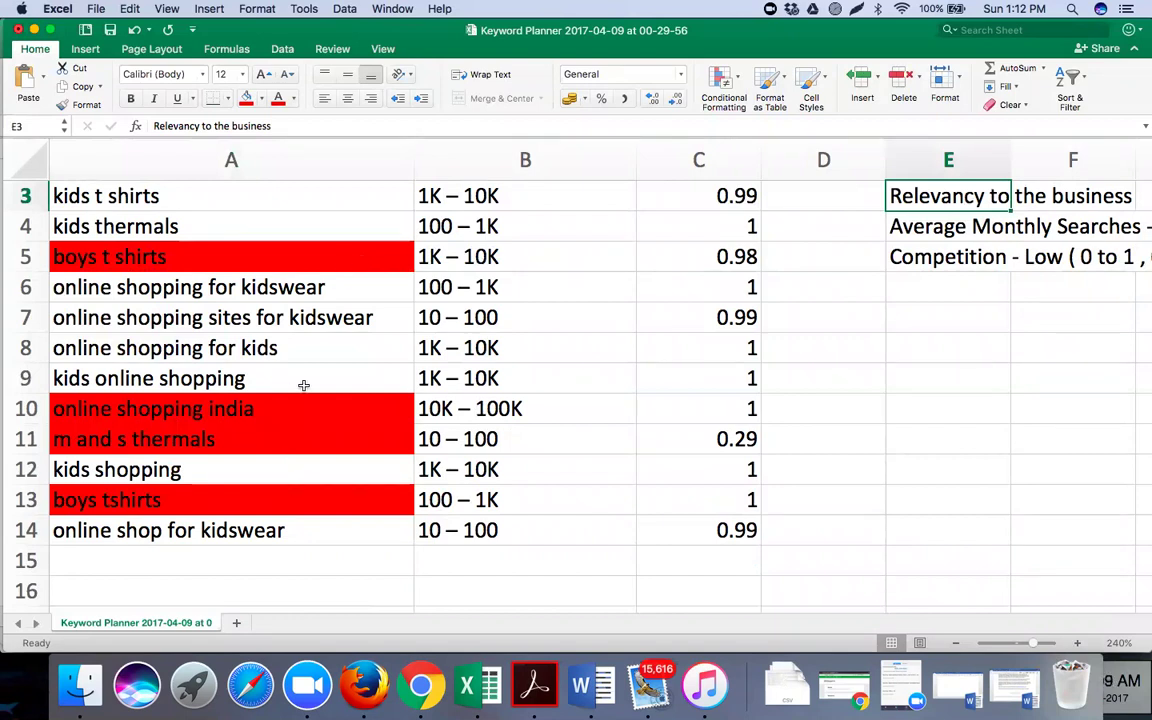
scroll(304, 385, "up", 2)
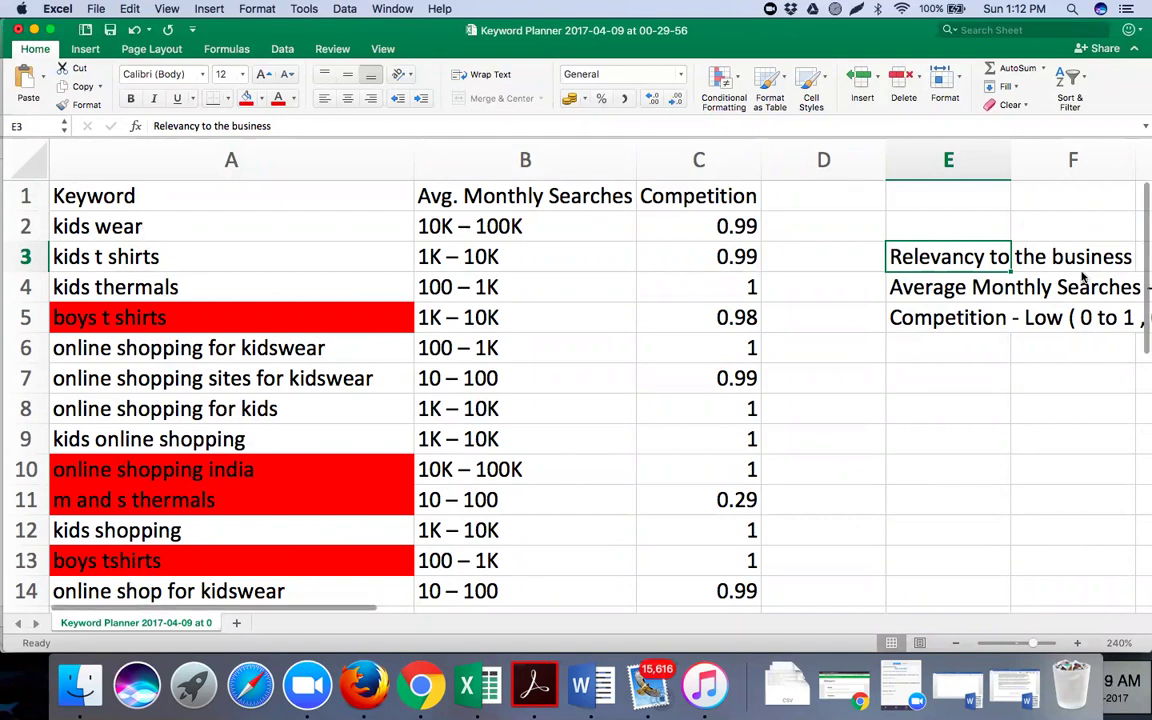
left_click(1021, 416)
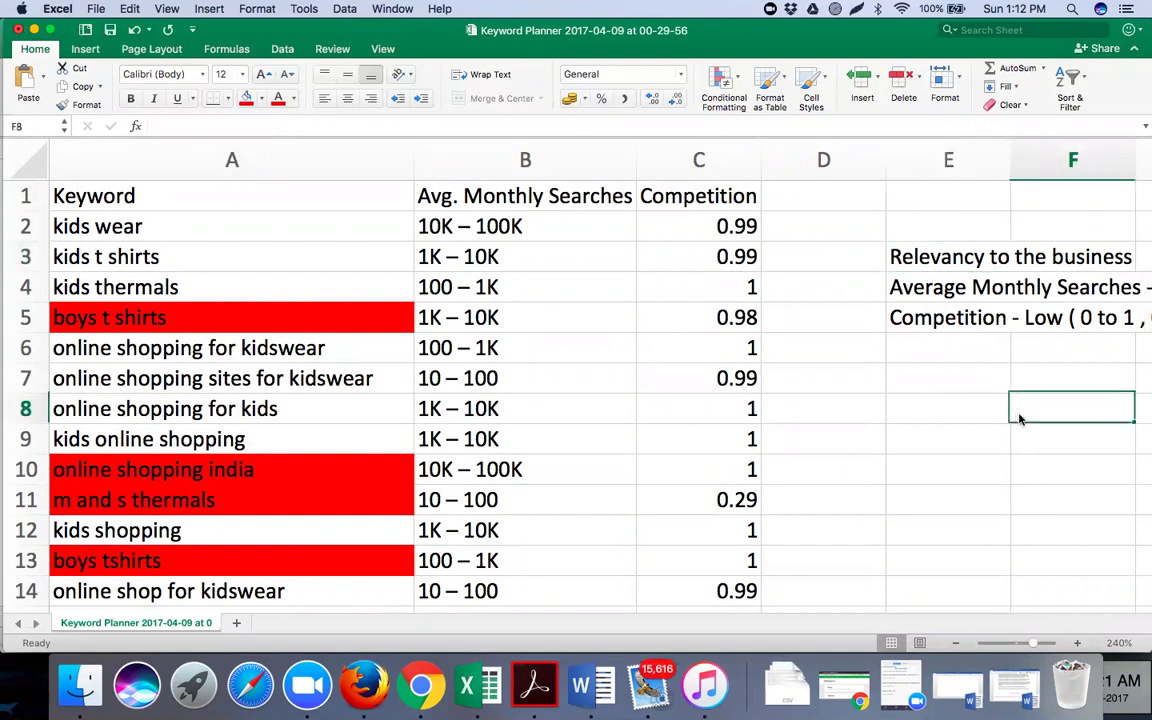
scroll(1020, 418, "right", 1)
scroll(1021, 418, "right", 8)
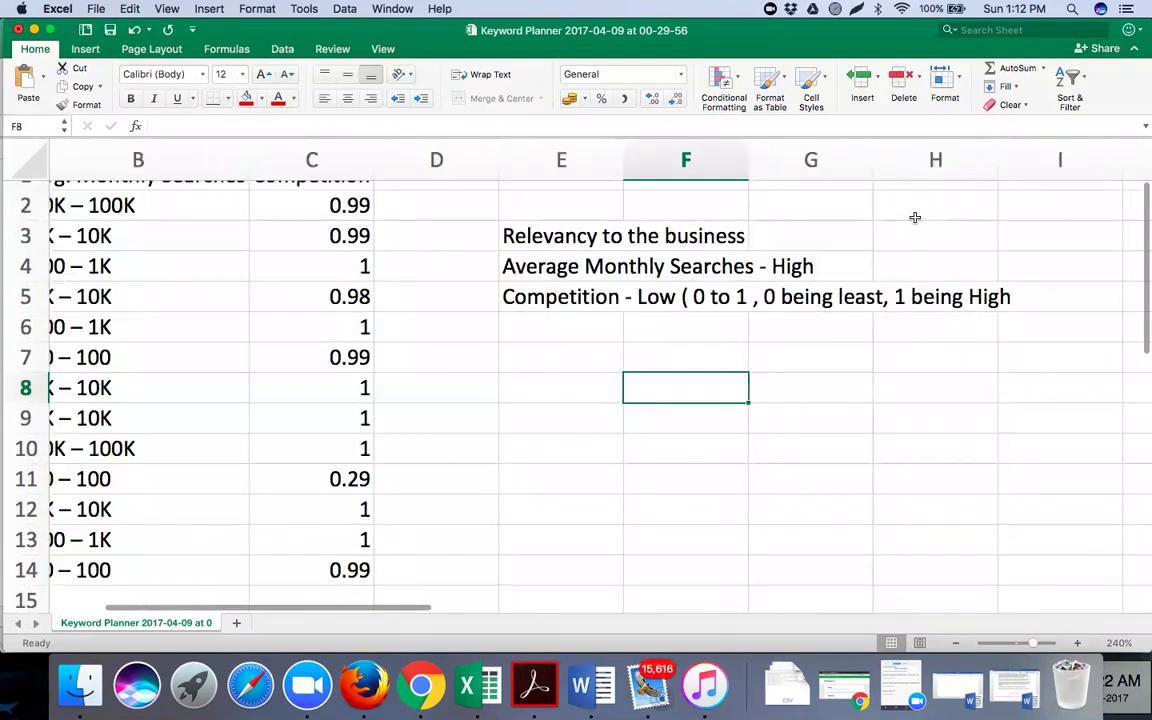
left_click(915, 231)
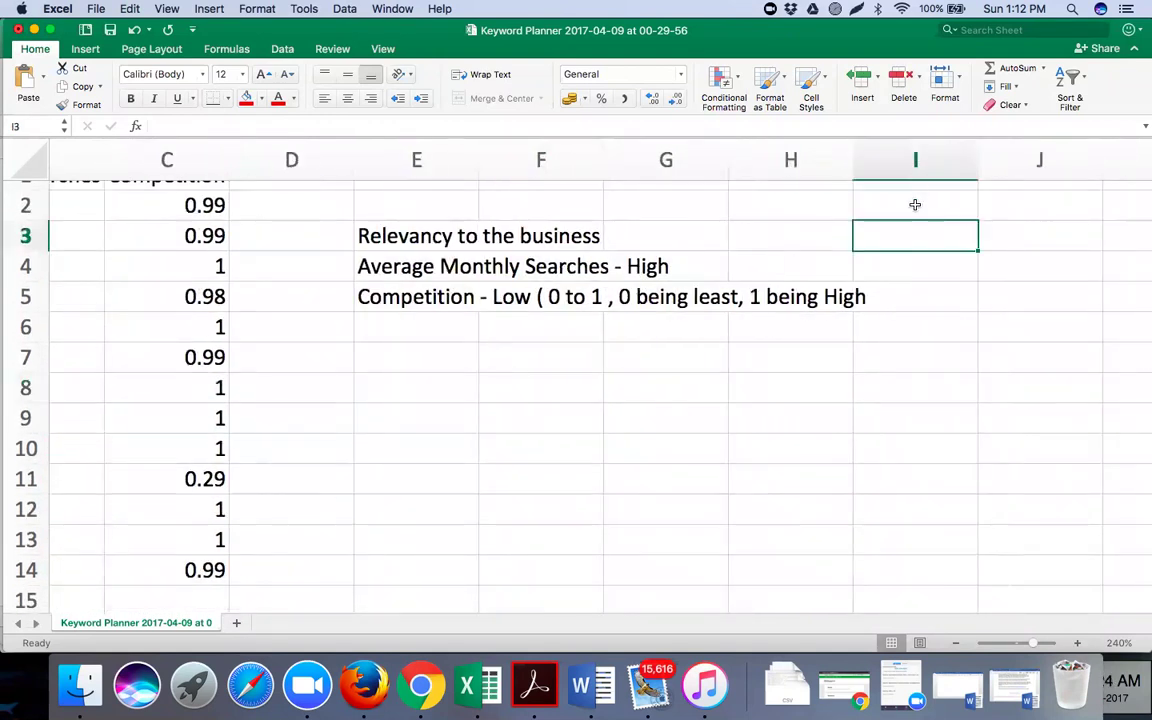
Enter the keyword counts 13 in I2, 9 in I3 and 6 in I6
left_click(915, 204)
type("13")
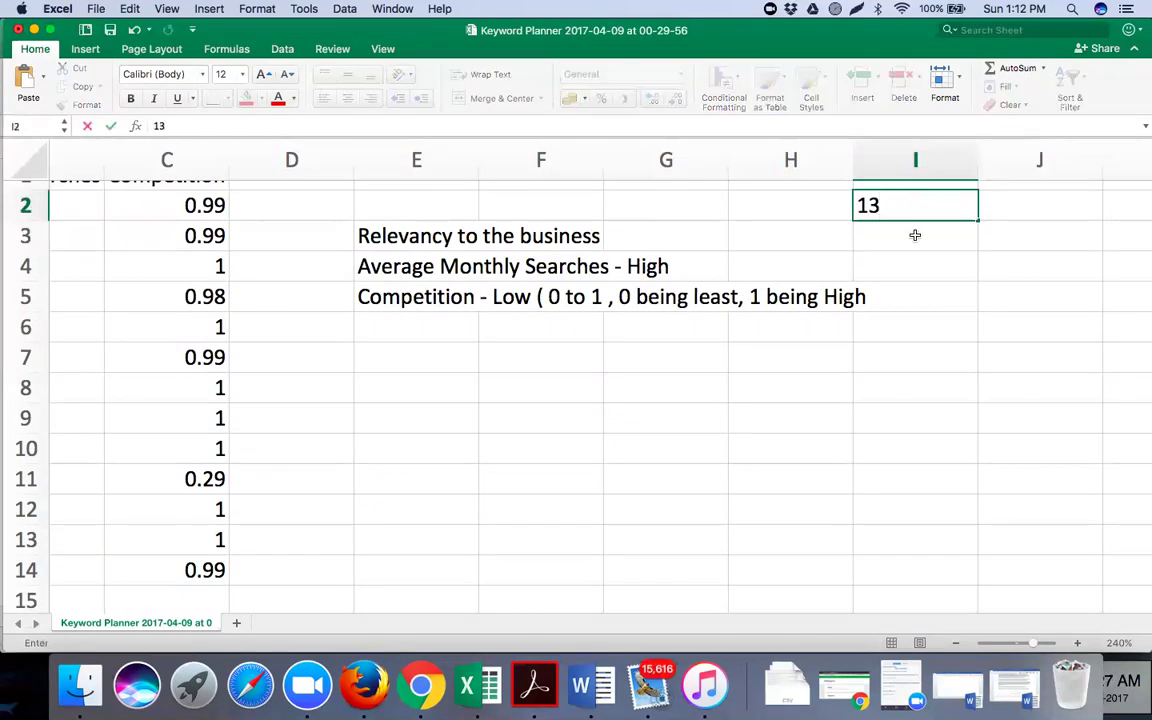
left_click(915, 235)
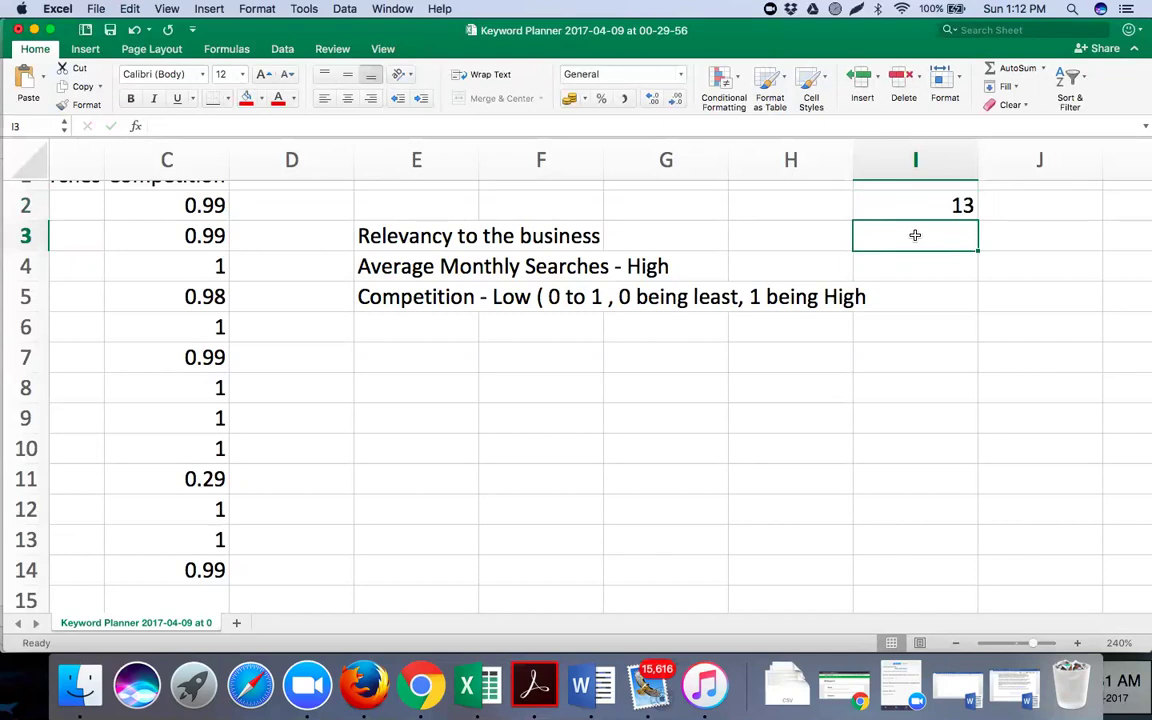
type("9")
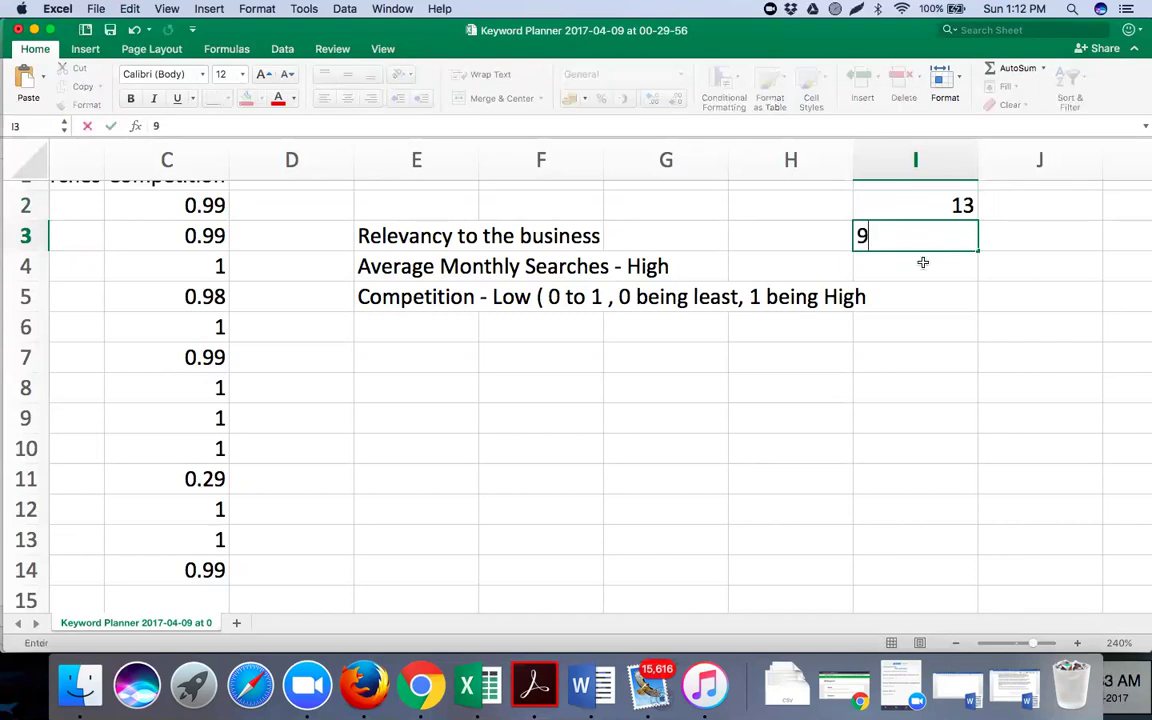
left_click(923, 262)
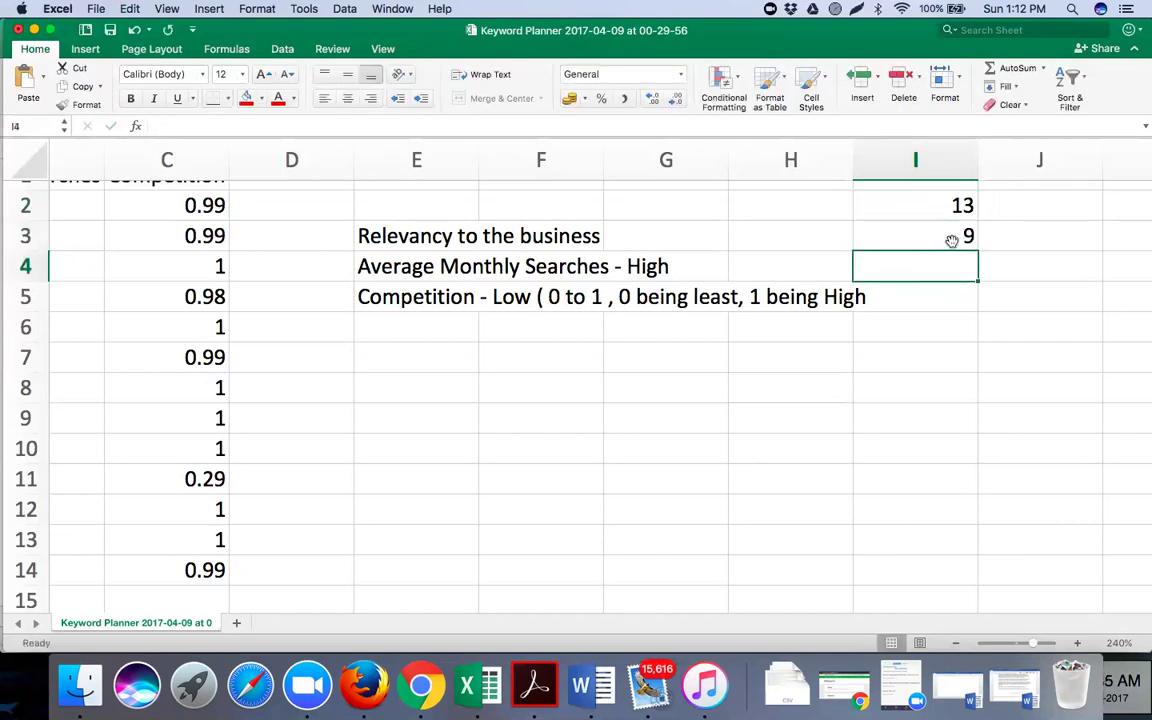
left_click(957, 205)
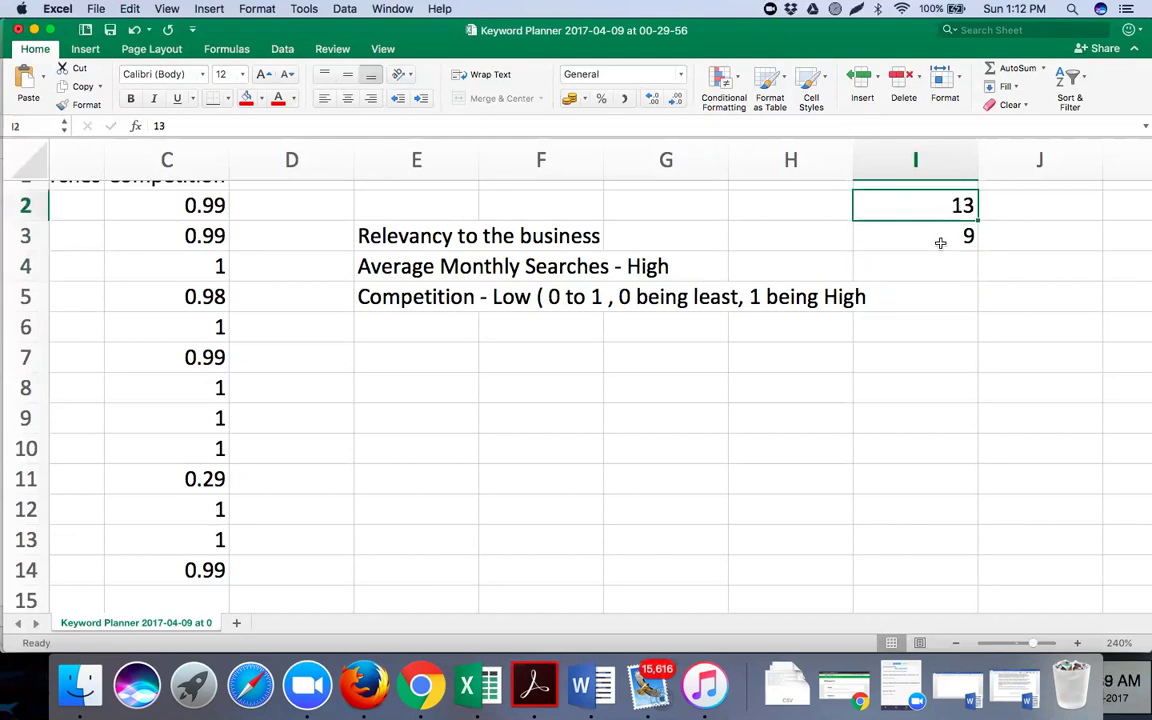
left_click(940, 243)
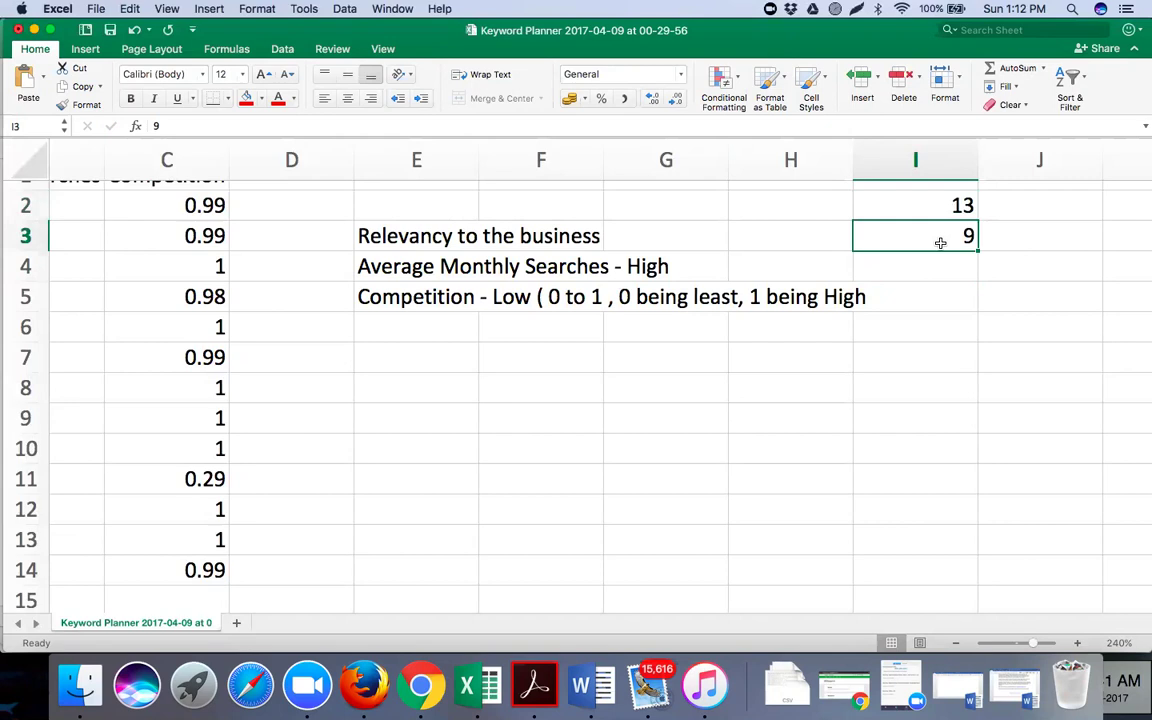
left_click_drag(934, 264, 934, 315)
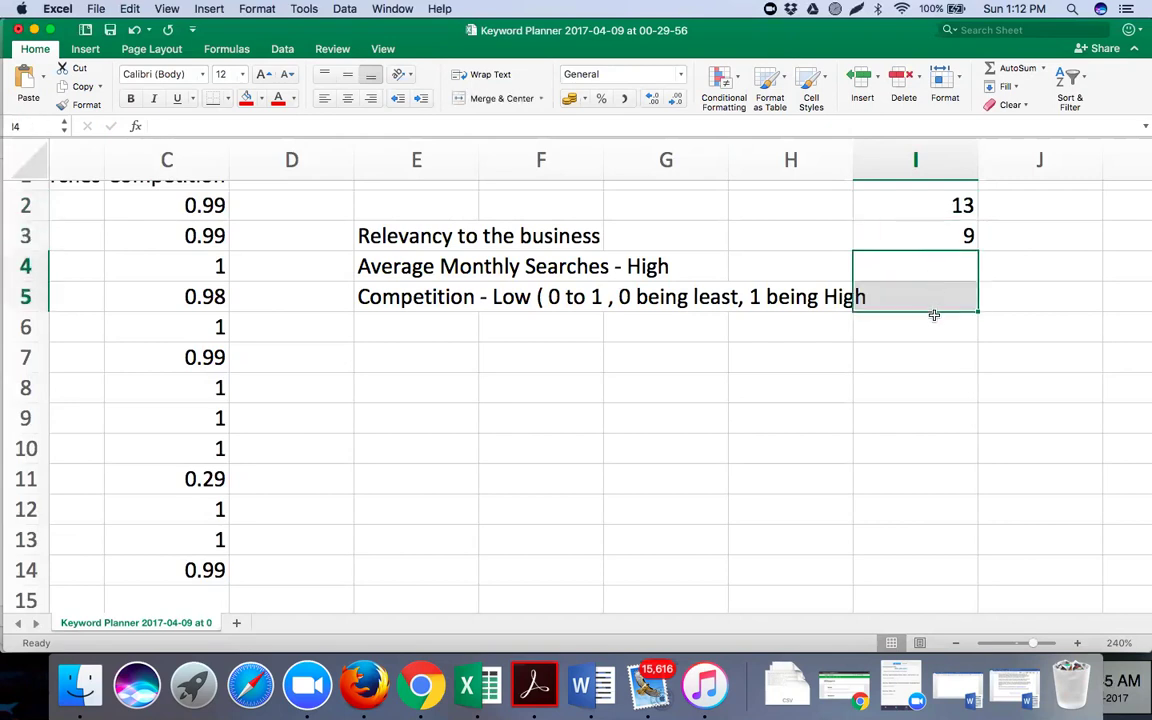
left_click(934, 327)
type("6")
left_click(939, 392)
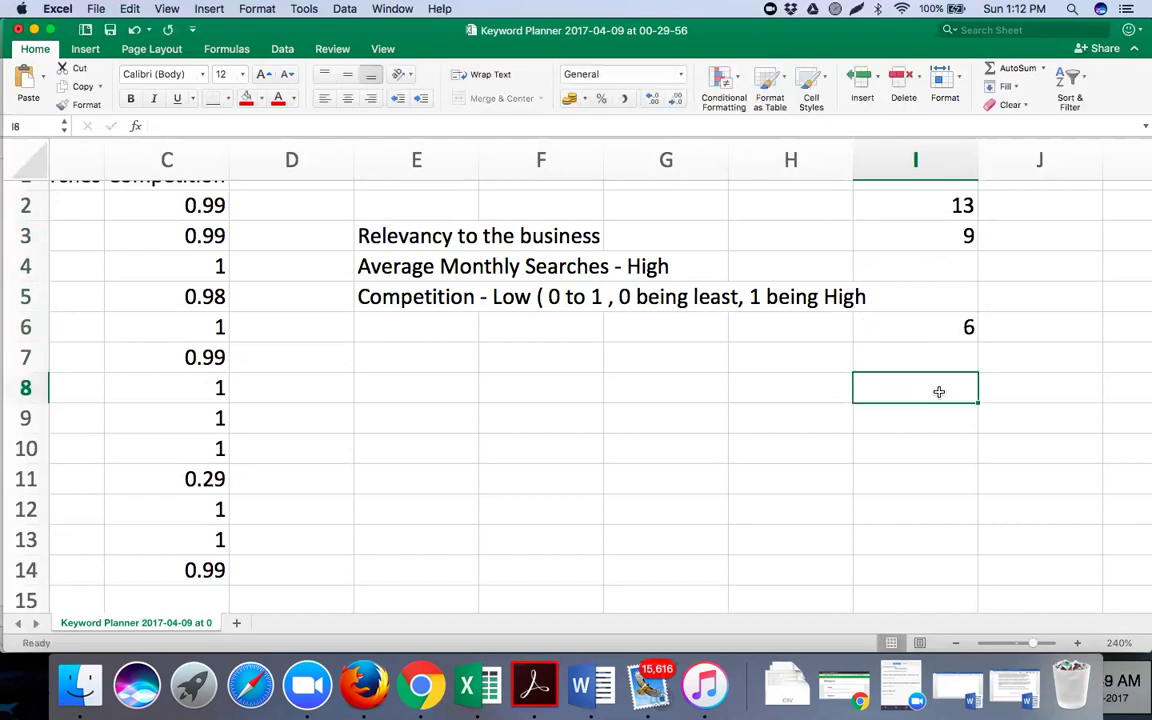
left_click(944, 327)
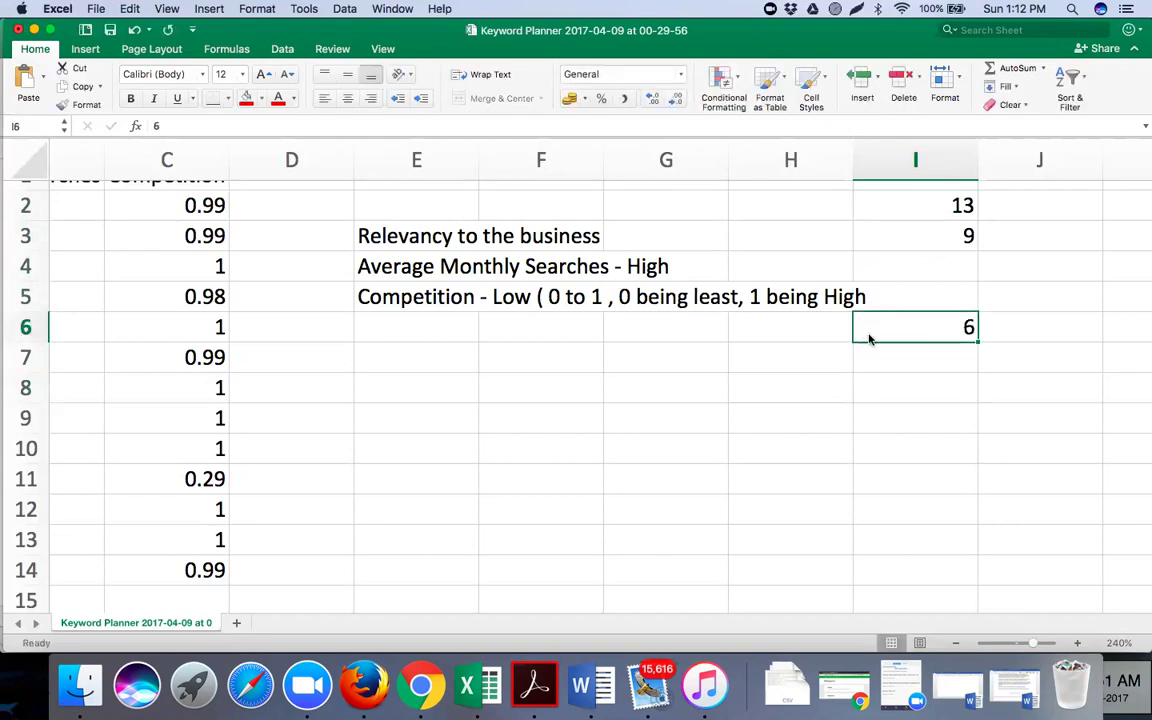
left_click(415, 683)
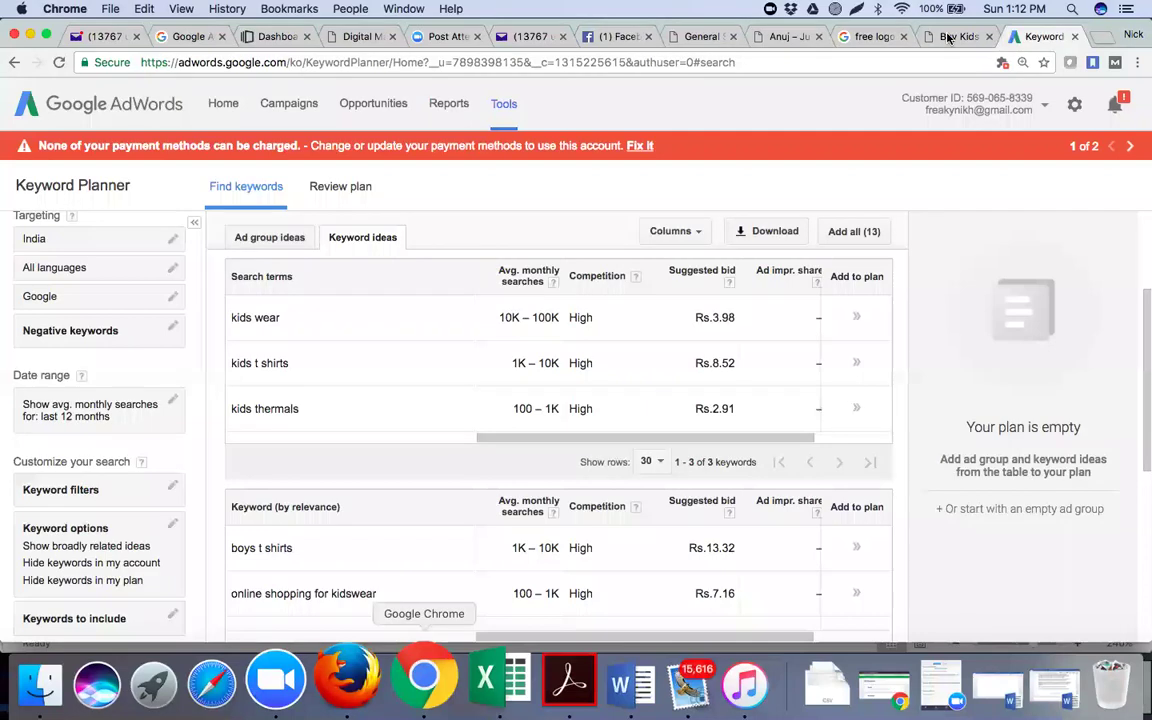
key("ctrl+shift+Tab")
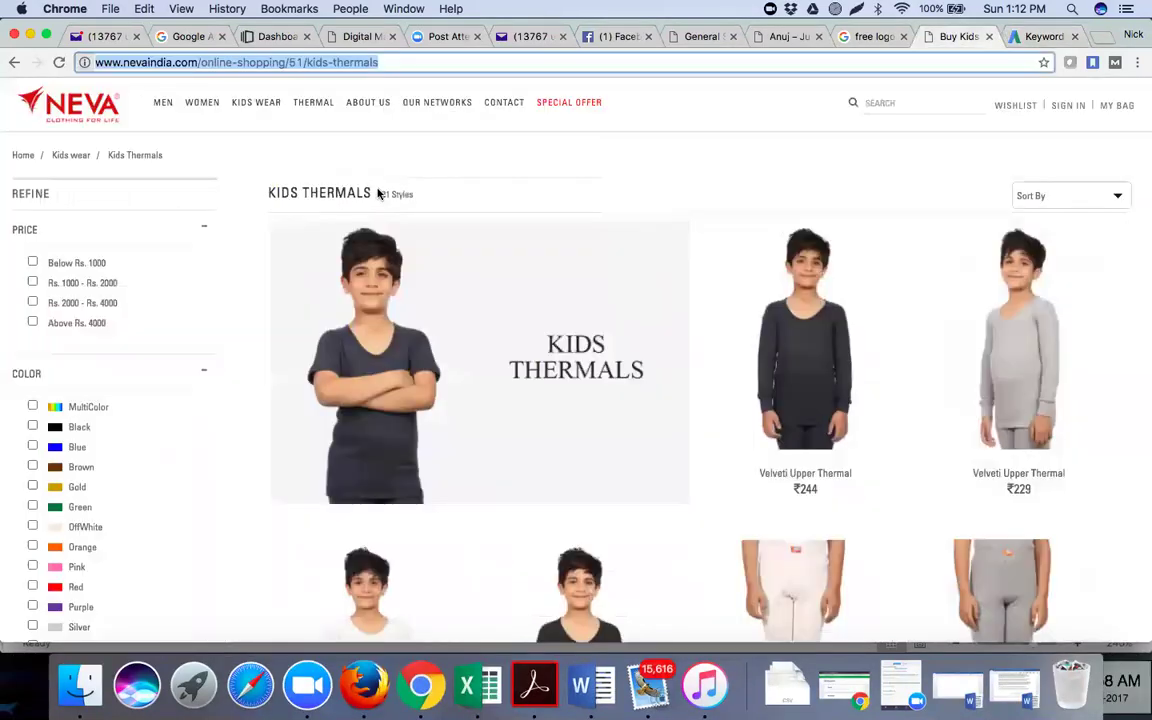
mouse_move(252, 108)
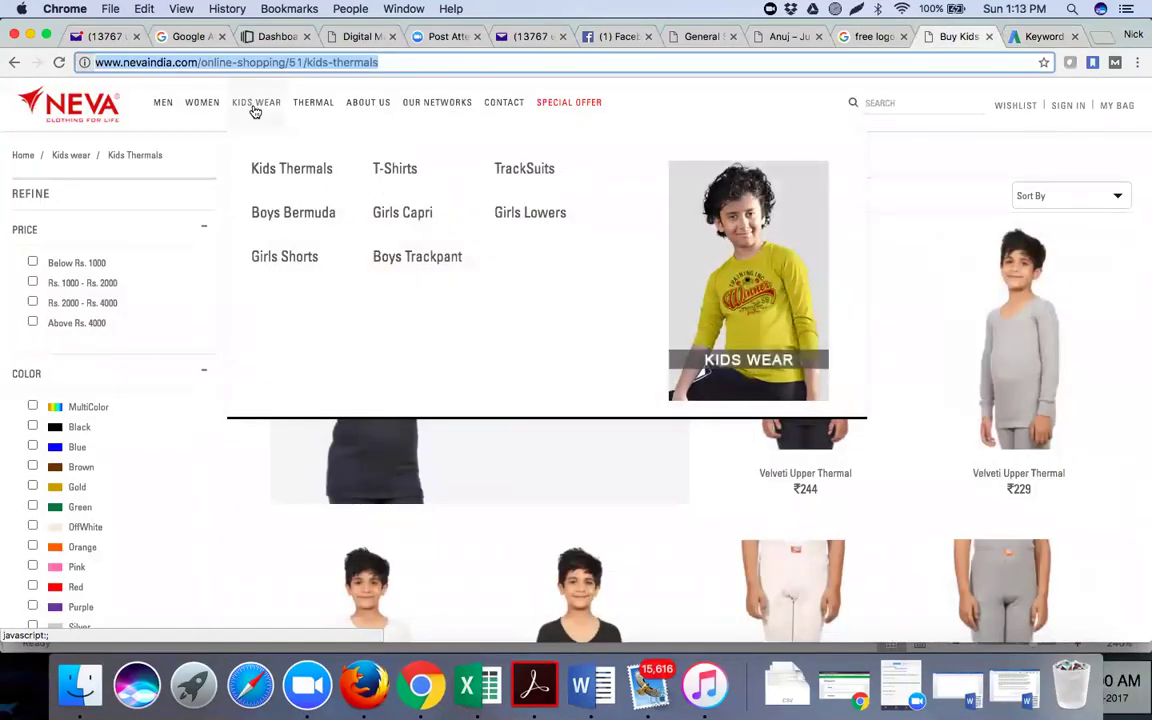
left_click(820, 130)
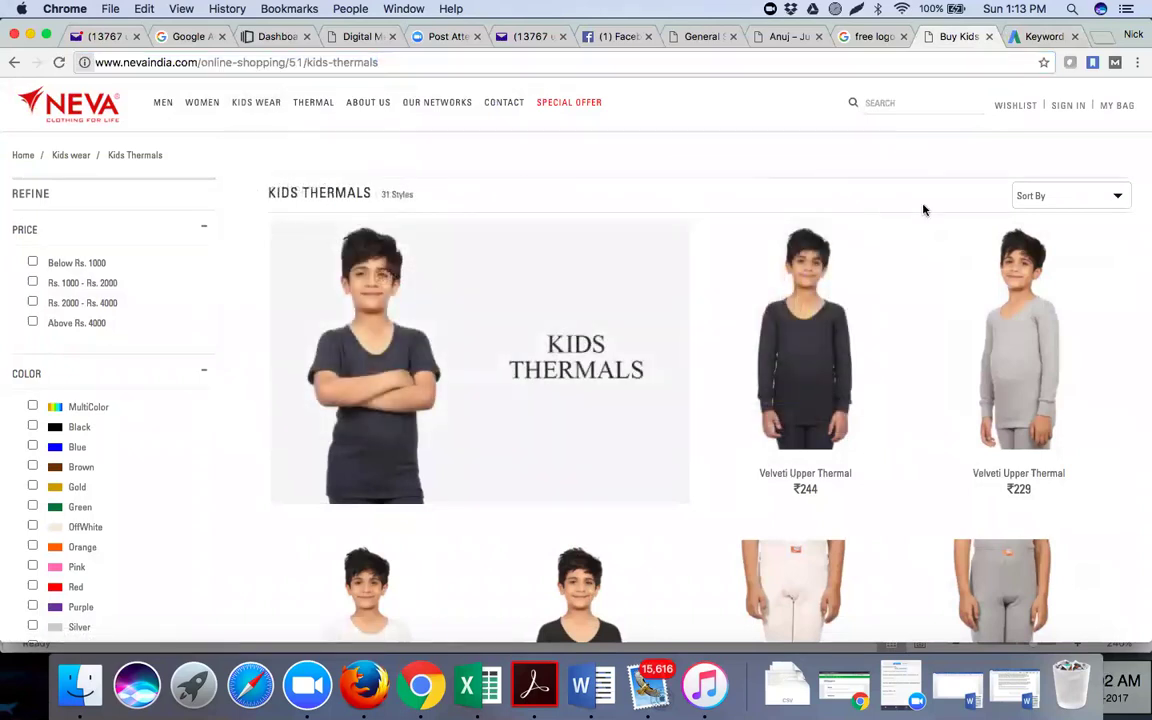
scroll(927, 356, "down", 5)
scroll(927, 356, "down", 15)
scroll(927, 356, "up", 5)
scroll(927, 356, "up", 8)
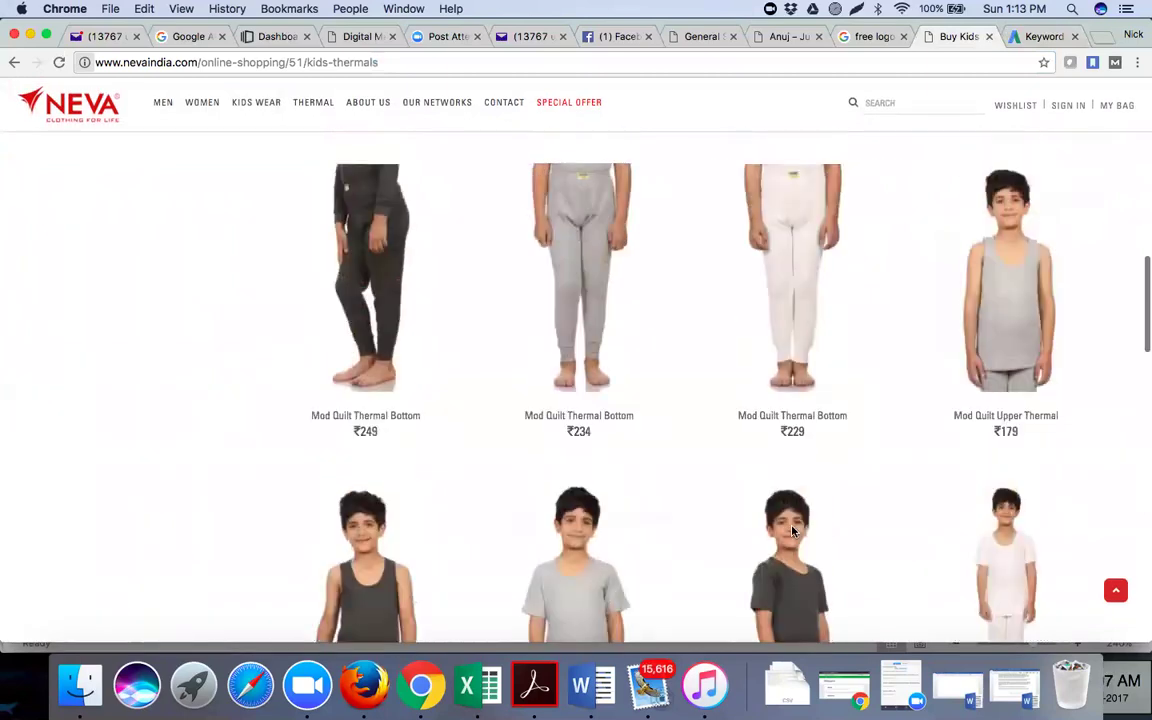
scroll(792, 532, "up", 4)
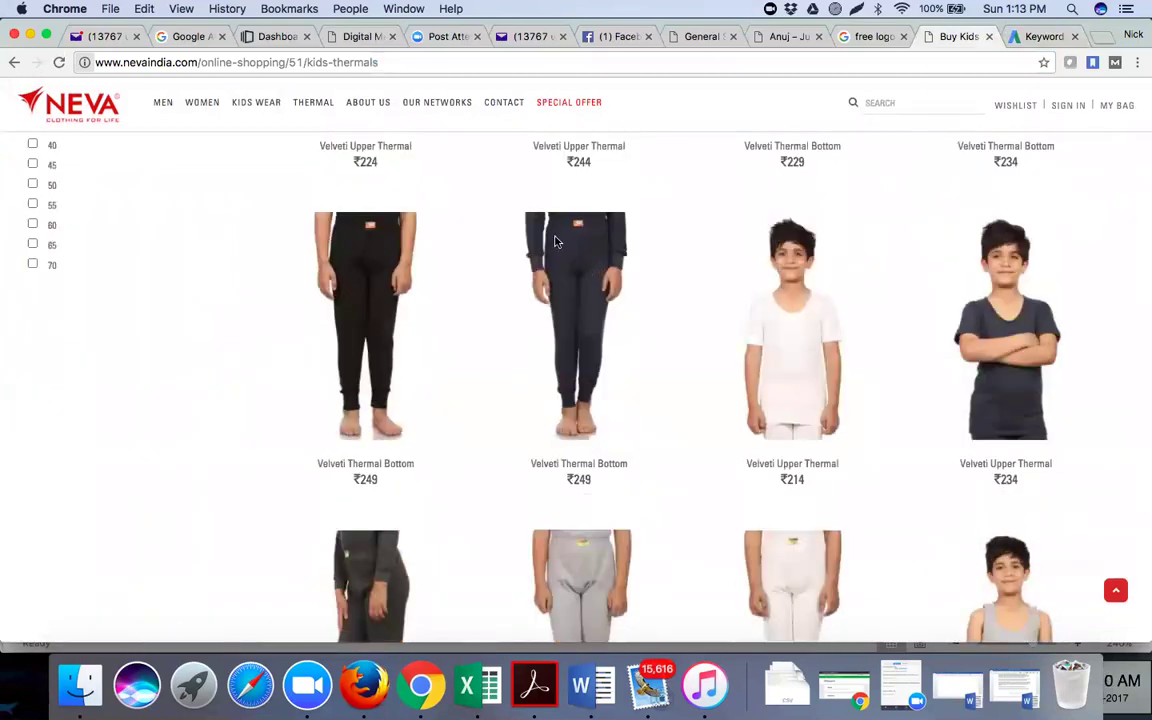
left_click(1031, 38)
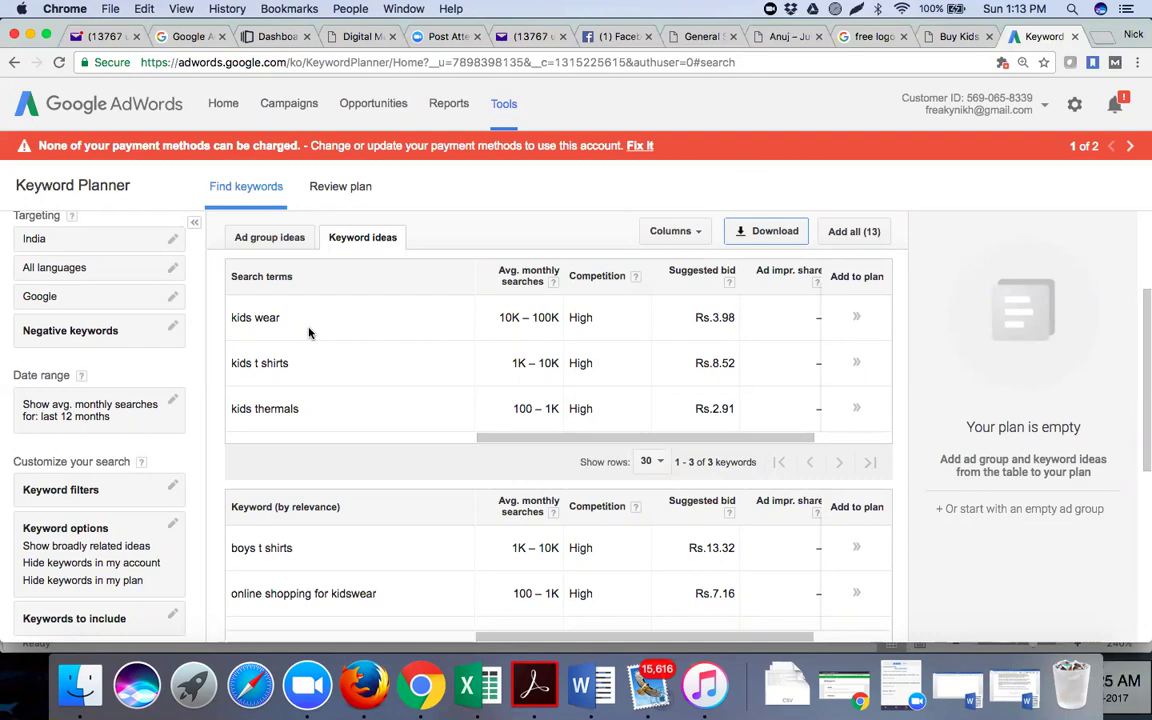
Scroll through all ten keyword ideas to the pagination bar, then bring the keyword workbook (tallies 13, 9, 6) forward
scroll(478, 424, "down", 2)
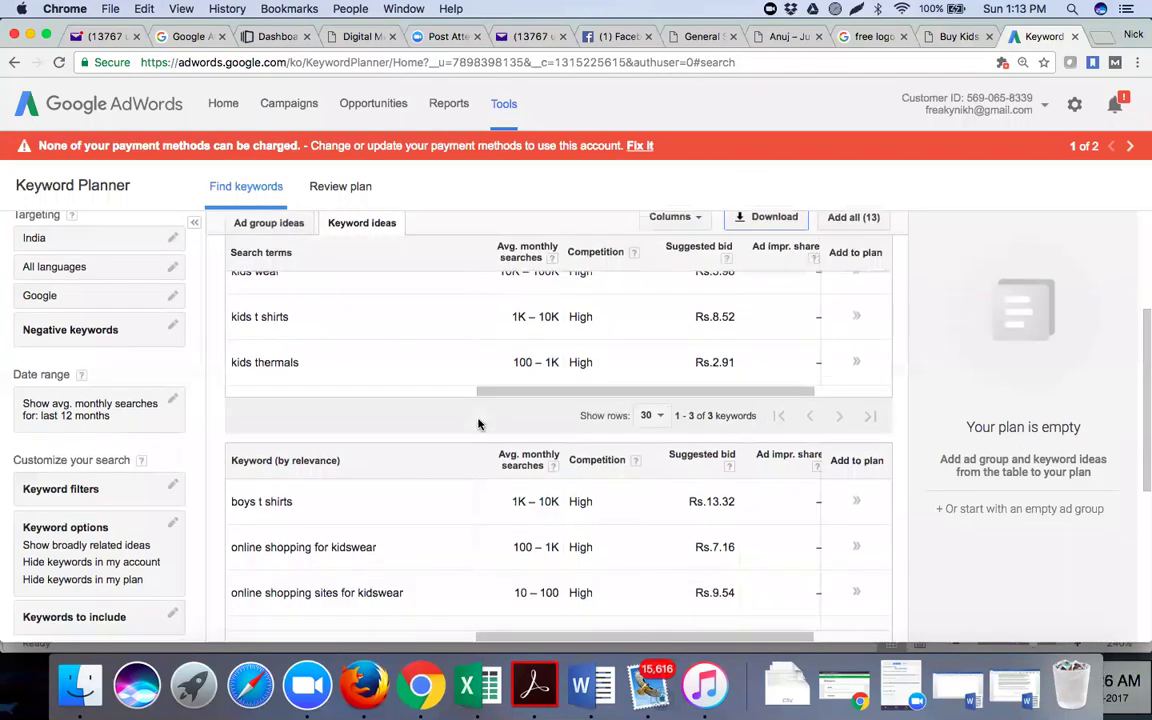
scroll(478, 424, "down", 4)
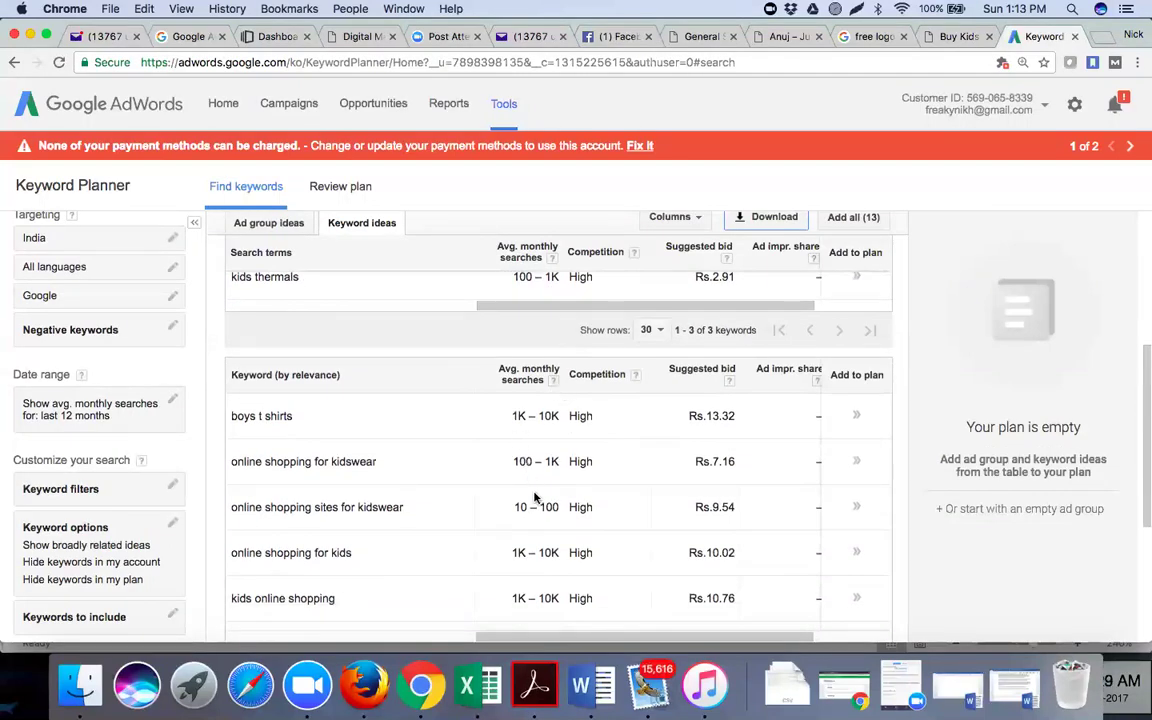
scroll(534, 500, "down", 4)
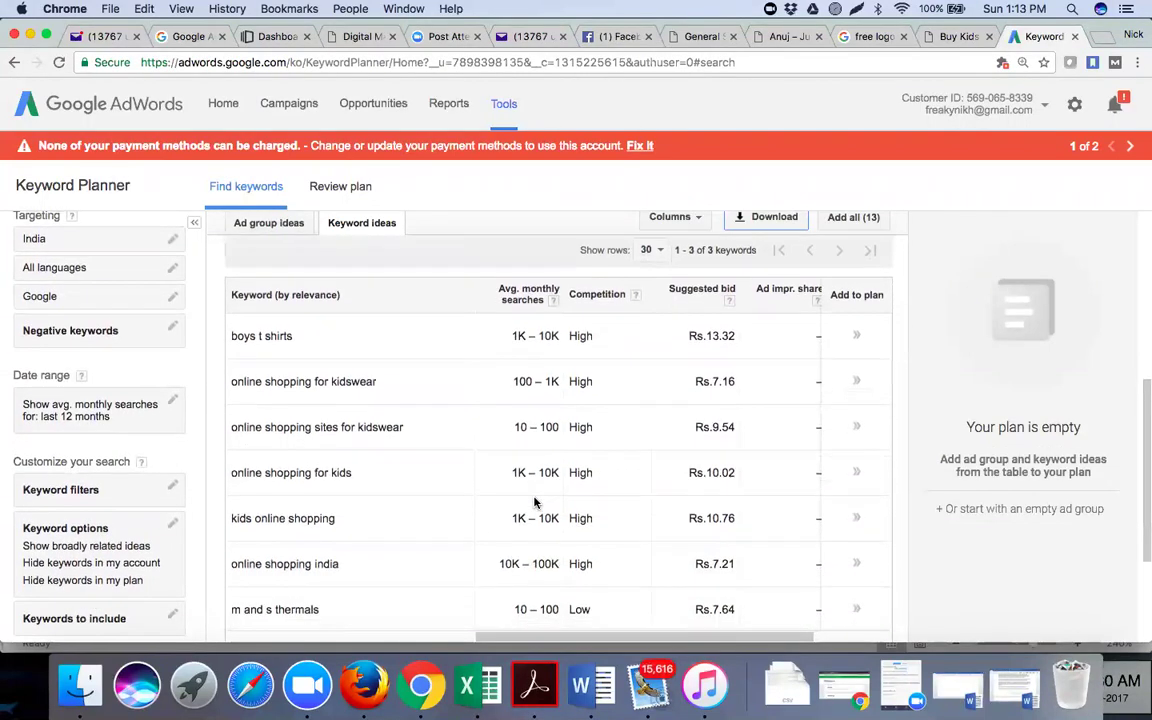
scroll(534, 502, "down", 8)
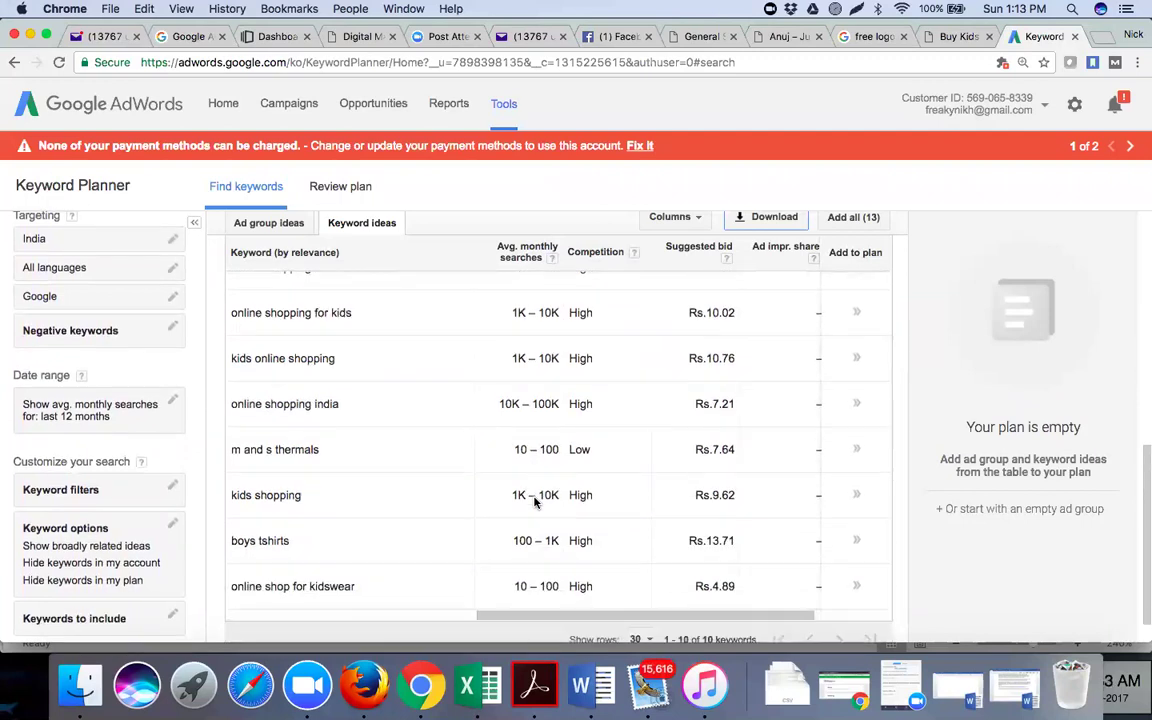
scroll(534, 502, "down", 2)
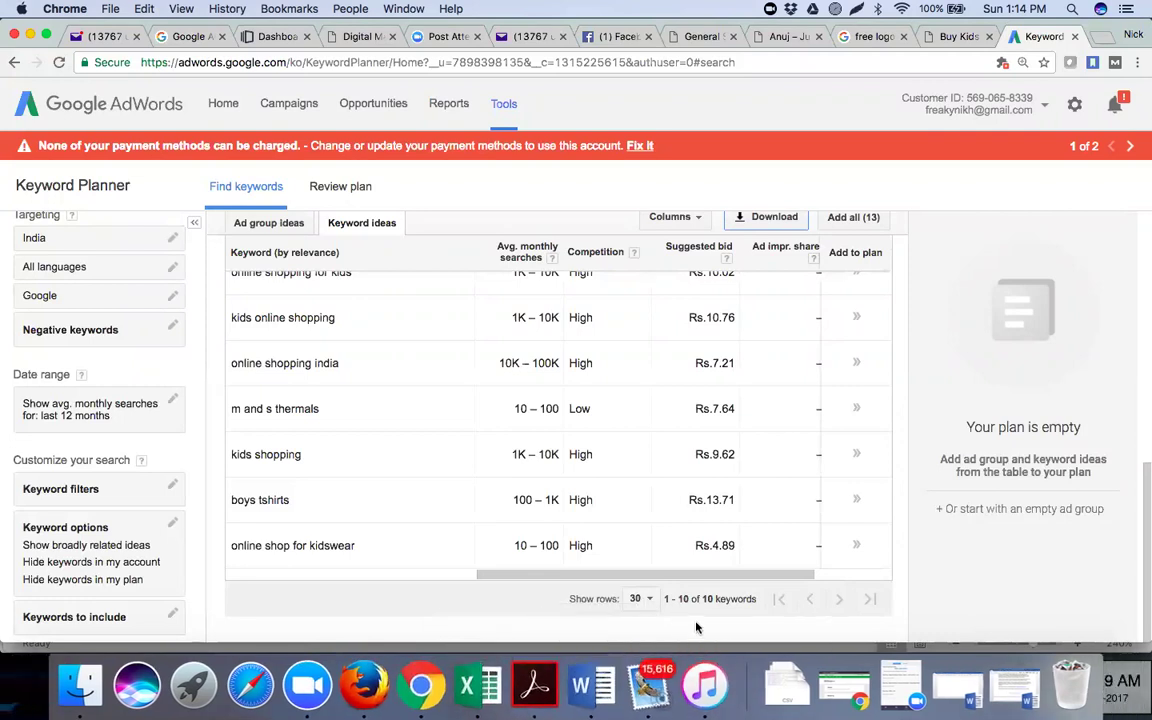
left_click(480, 678)
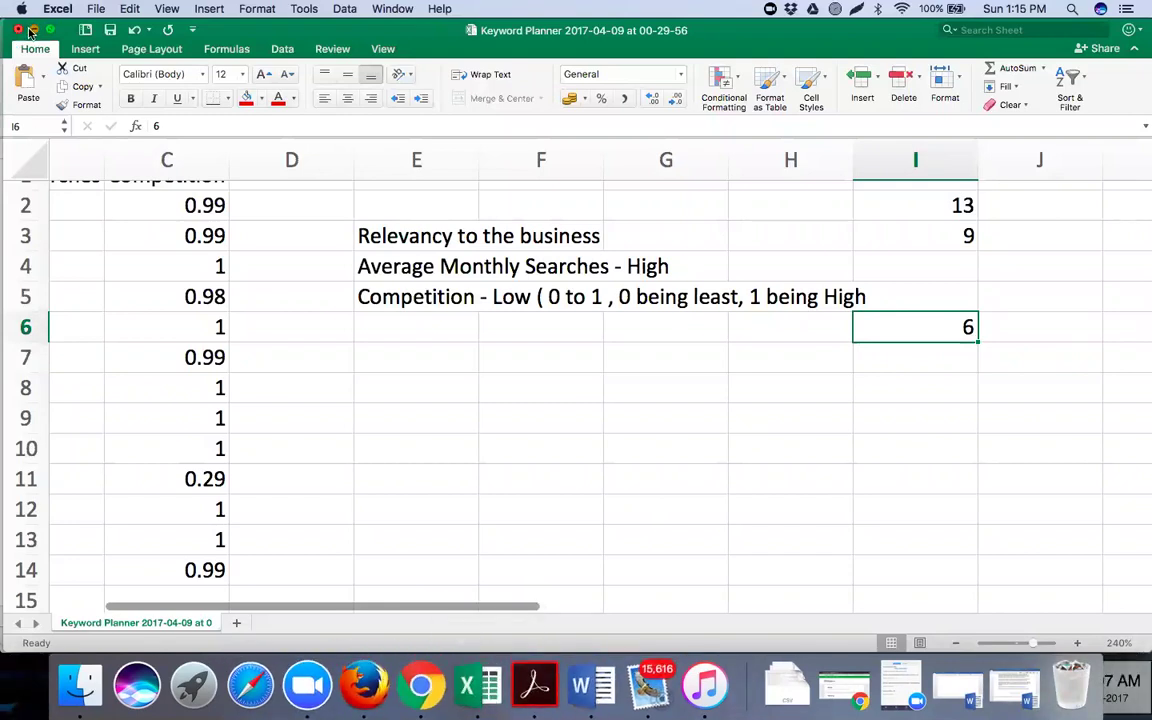
Minimise the Keyword Planner and participant details workbooks, then check Sheet1 of BATCH_timings and close it
left_click(32, 31)
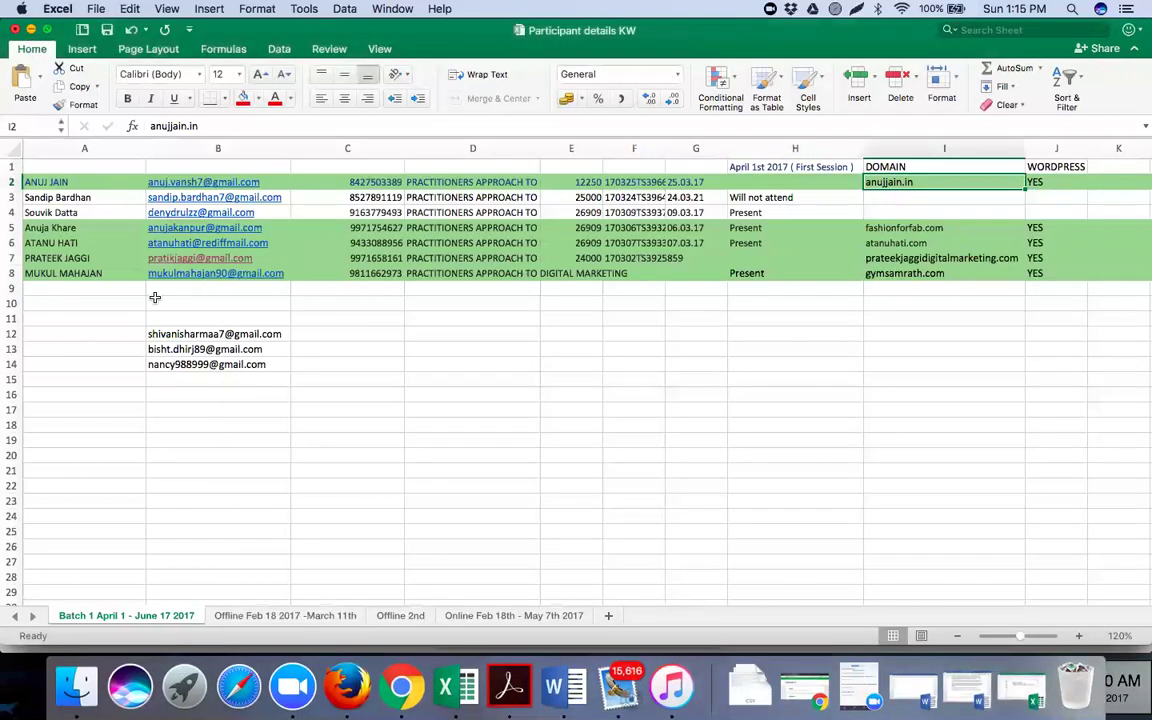
key("super+m")
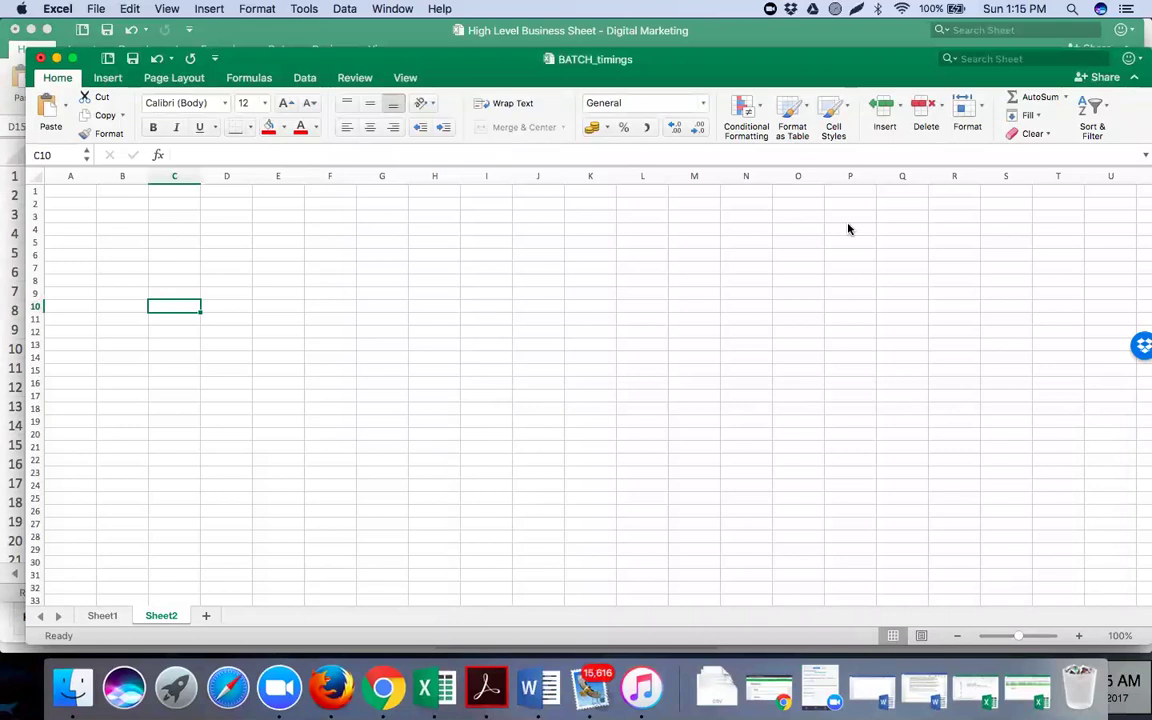
left_click(106, 616)
left_click(216, 508)
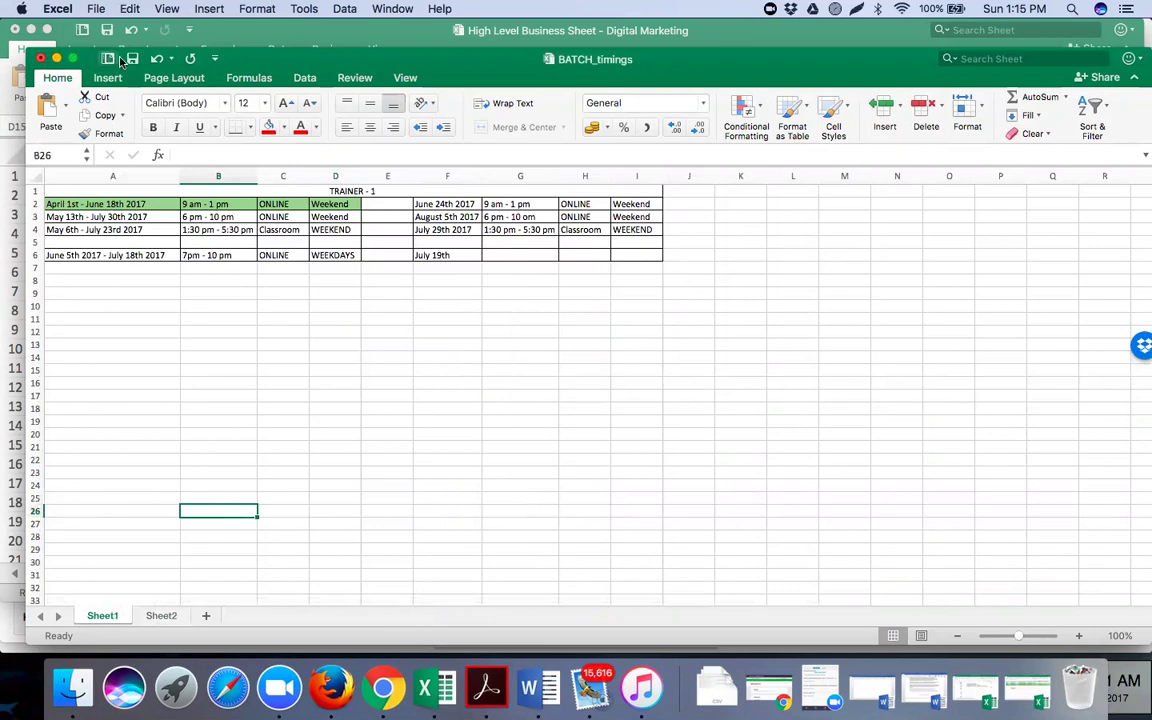
left_click(40, 59)
Take High Level Business Sheet out of full screen and minimise it
left_click(308, 386)
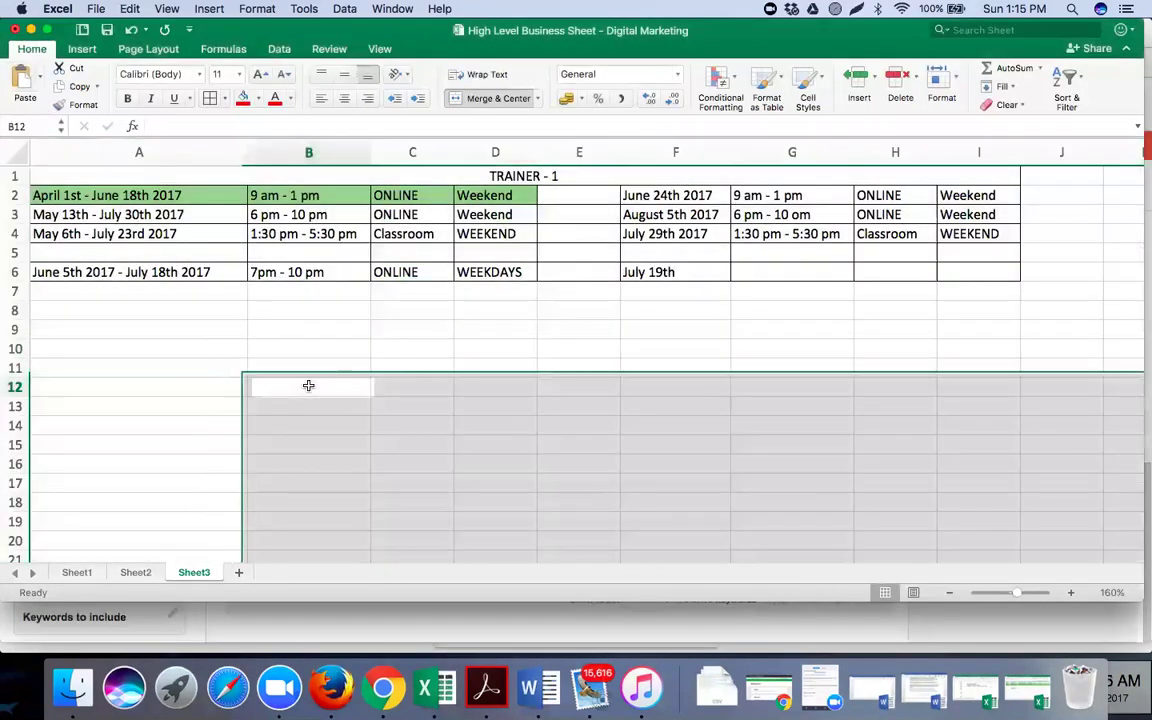
left_click(44, 31)
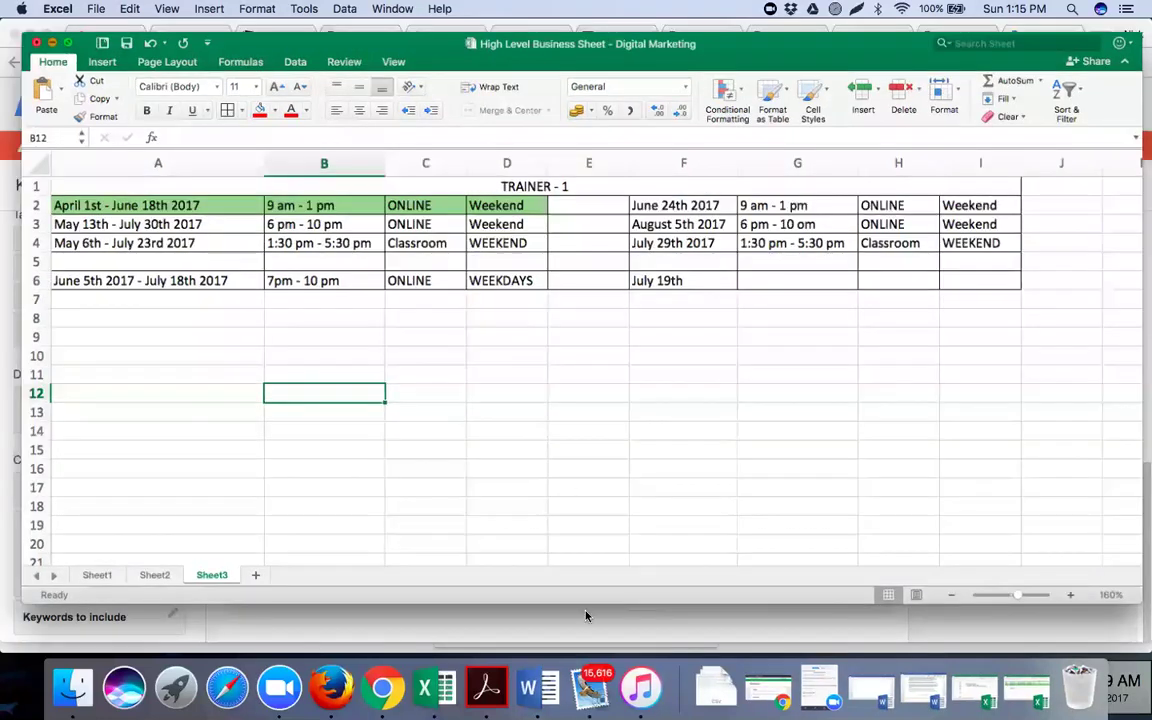
key("super+m")
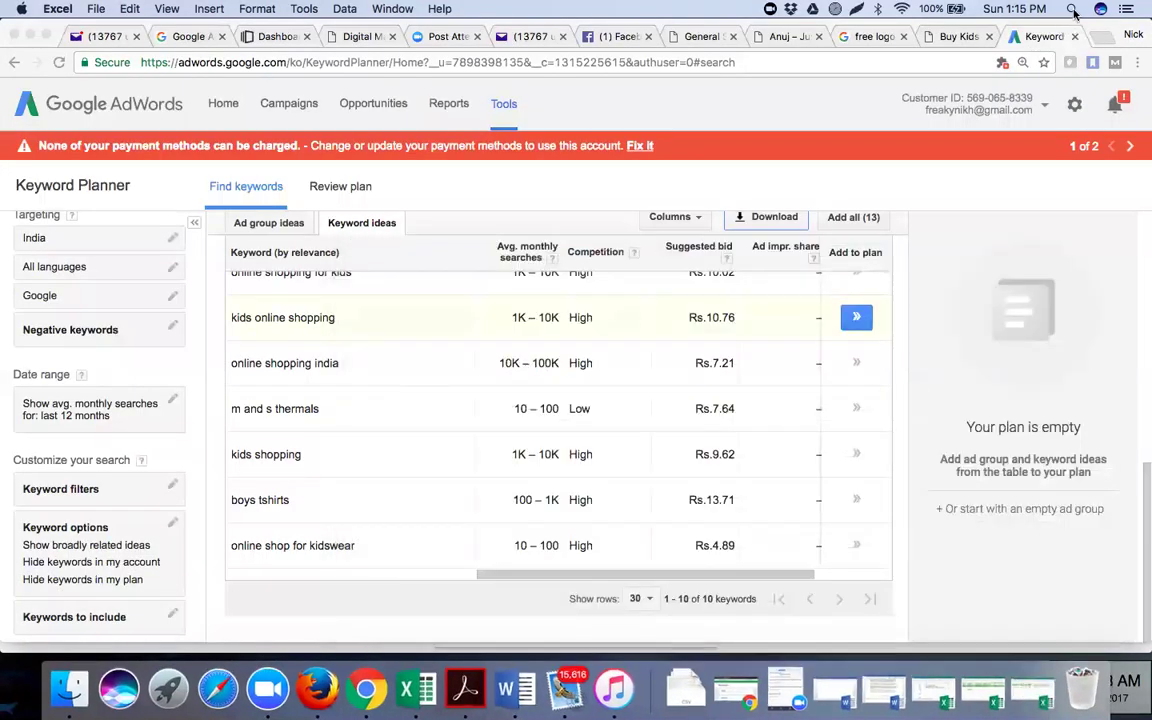
Search Spotlight for 'propchill meta' and open PropChill Meta Sheet.xlsx
left_click(1073, 10)
type("propchill")
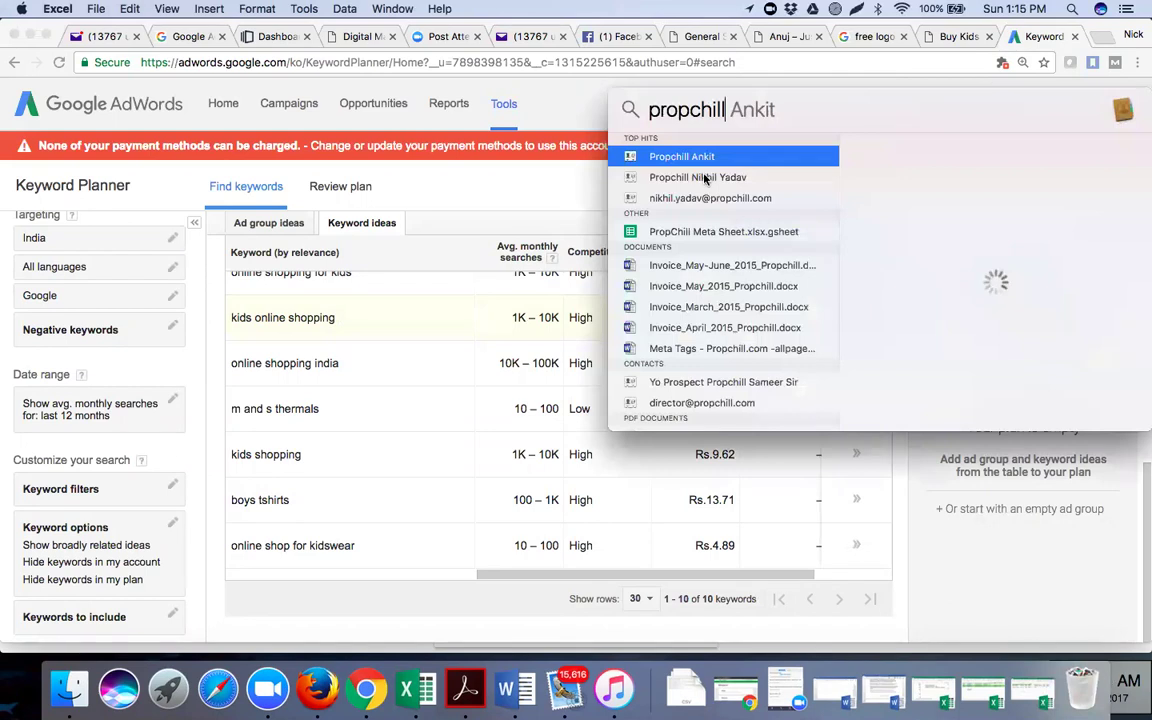
key("Escape")
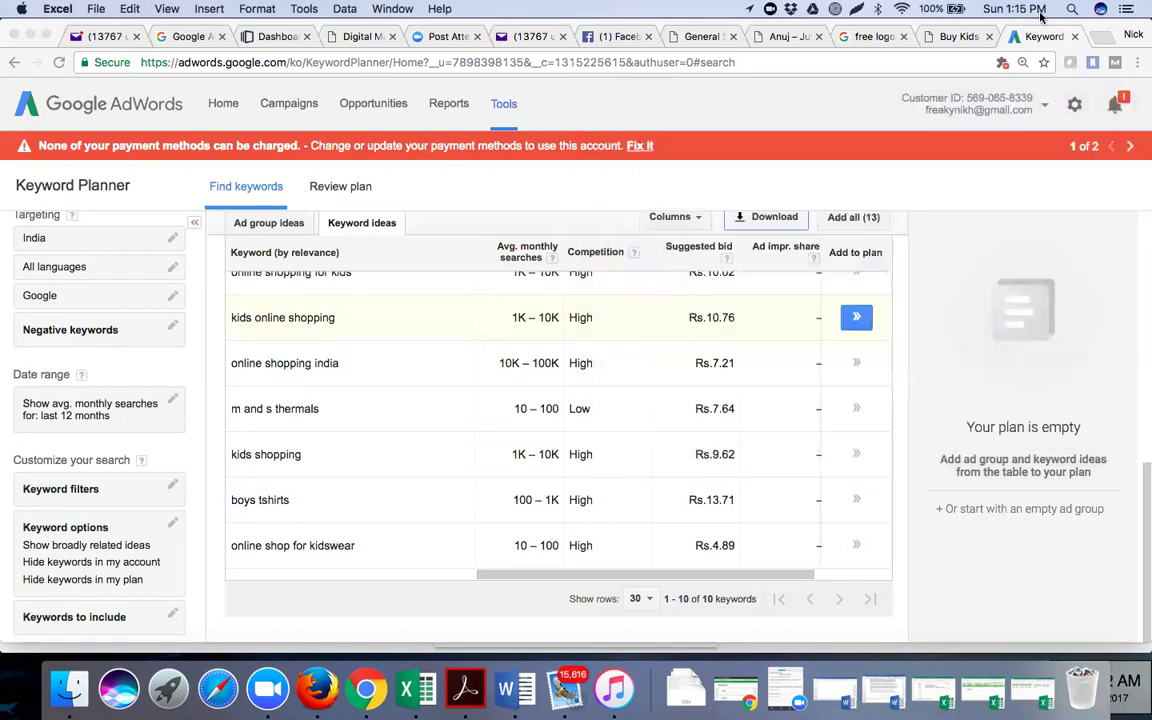
left_click(1071, 10)
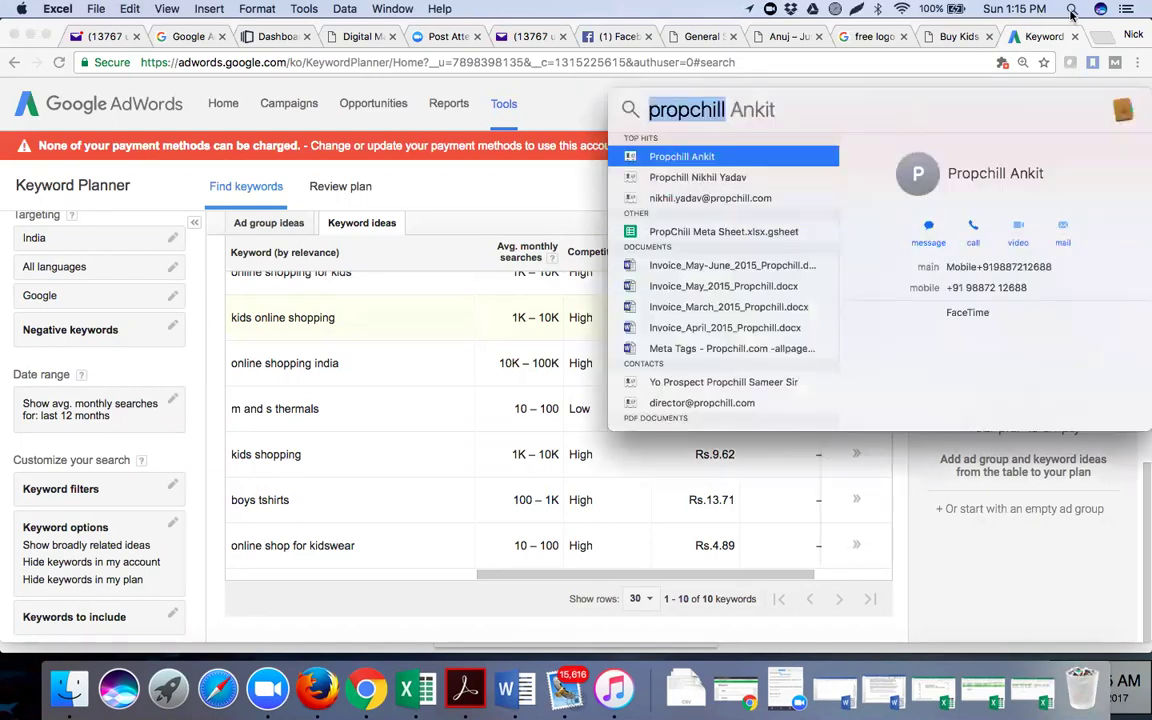
key("Right")
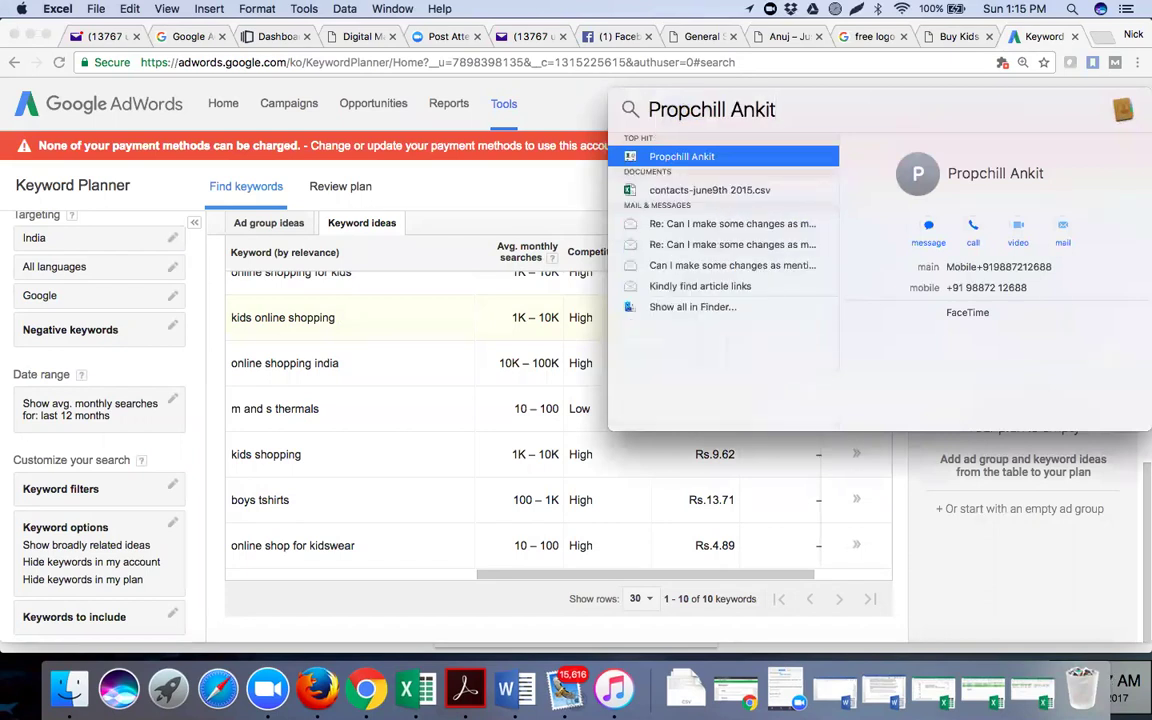
key("BackSpace")
key("BackSpace")
key("BackSpace")
key("BackSpace")
key("BackSpace")
type("meta")
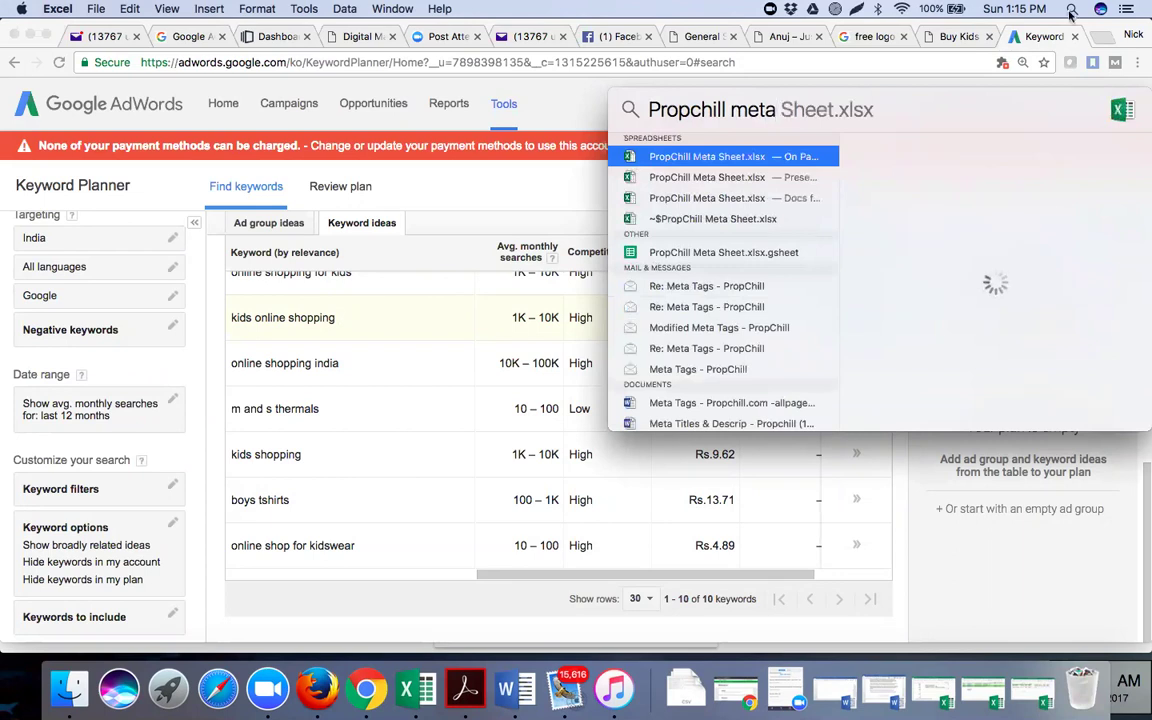
left_click(714, 157)
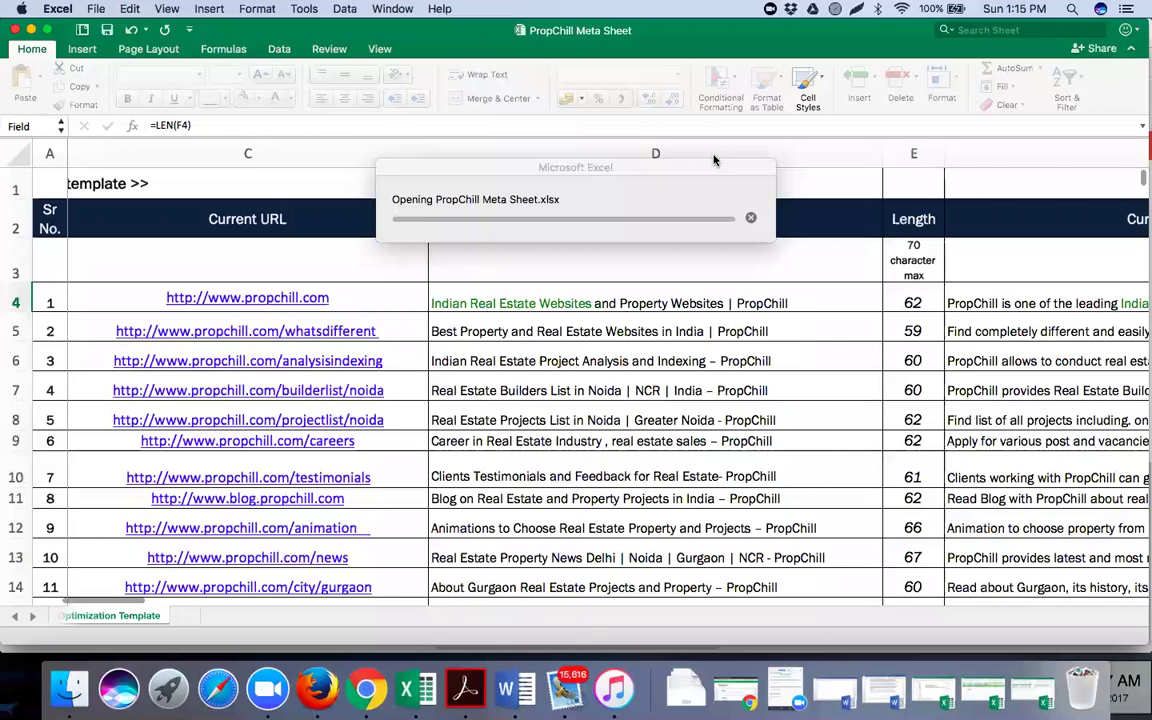
Let PropChill Meta Sheet.xlsx finish loading with its URLs, titles and lengths, then return to Chrome
scroll(748, 358, "right", 2)
scroll(748, 358, "down", 1)
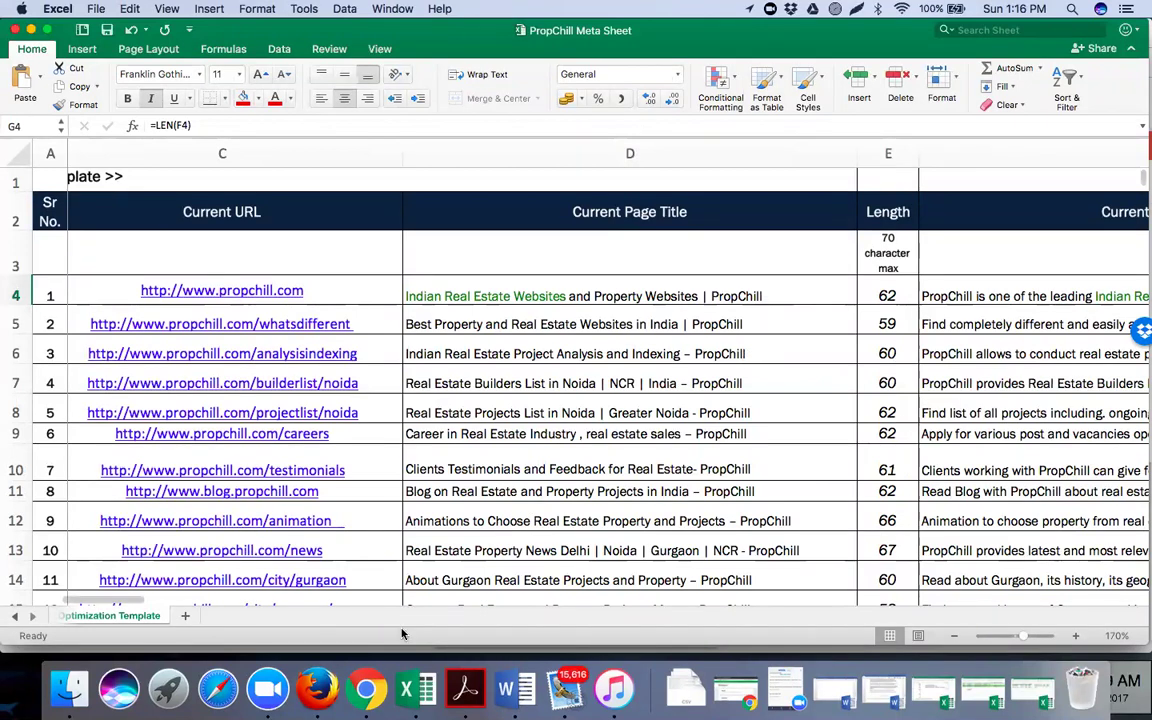
left_click(362, 681)
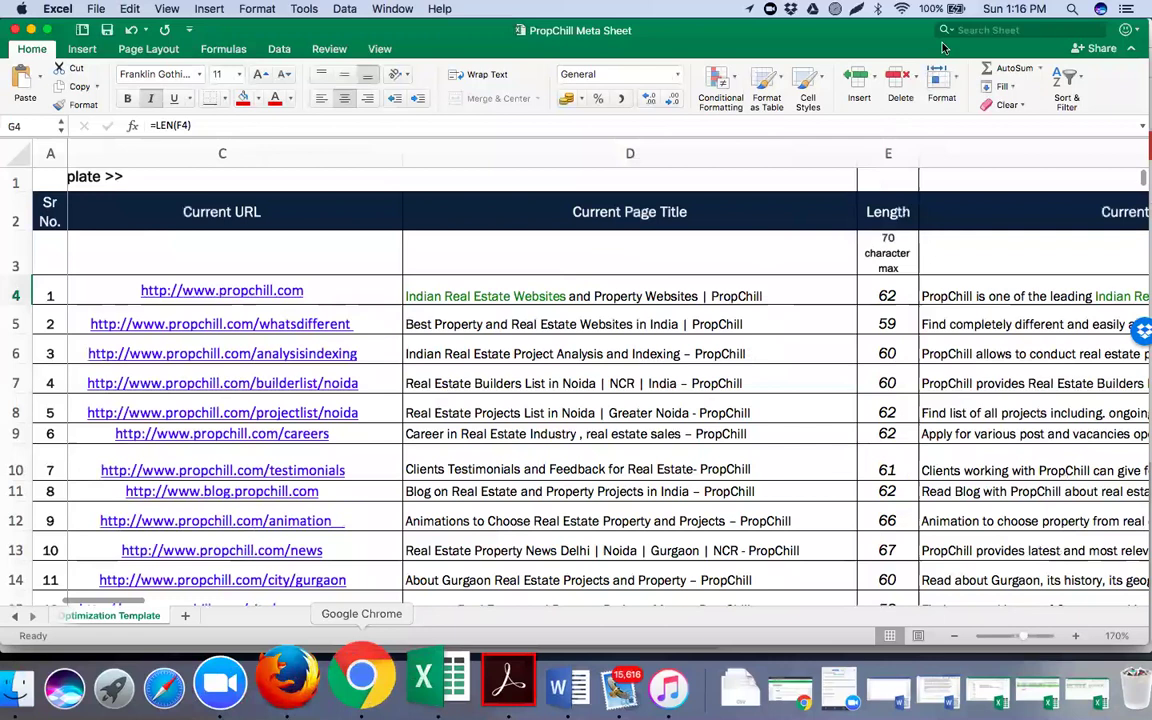
Switch to the Neva Kids Thermals store tab and return to the top of the page
left_click(948, 38)
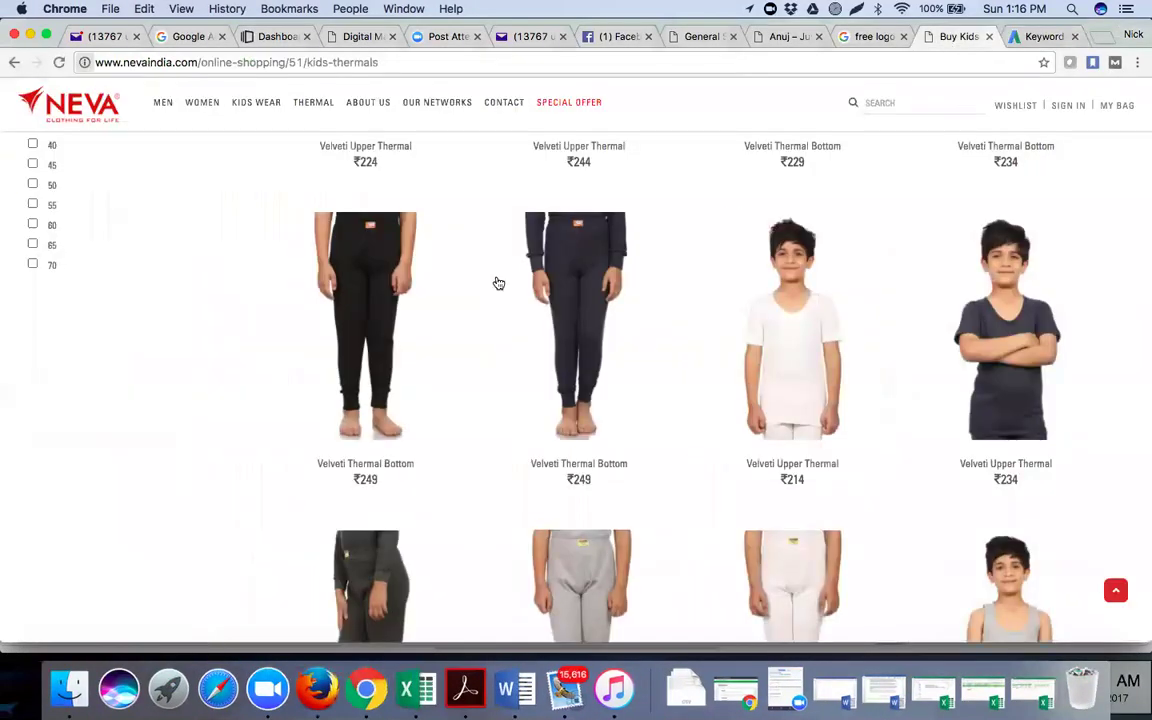
scroll(498, 283, "up", 10)
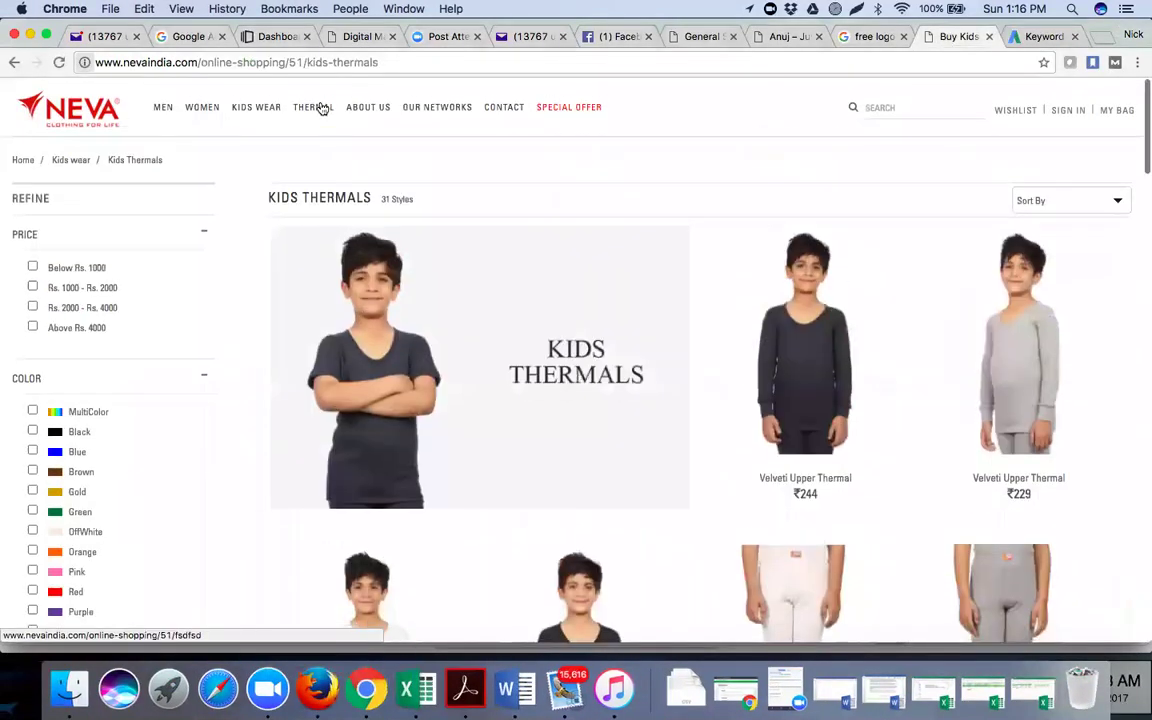
mouse_move(343, 107)
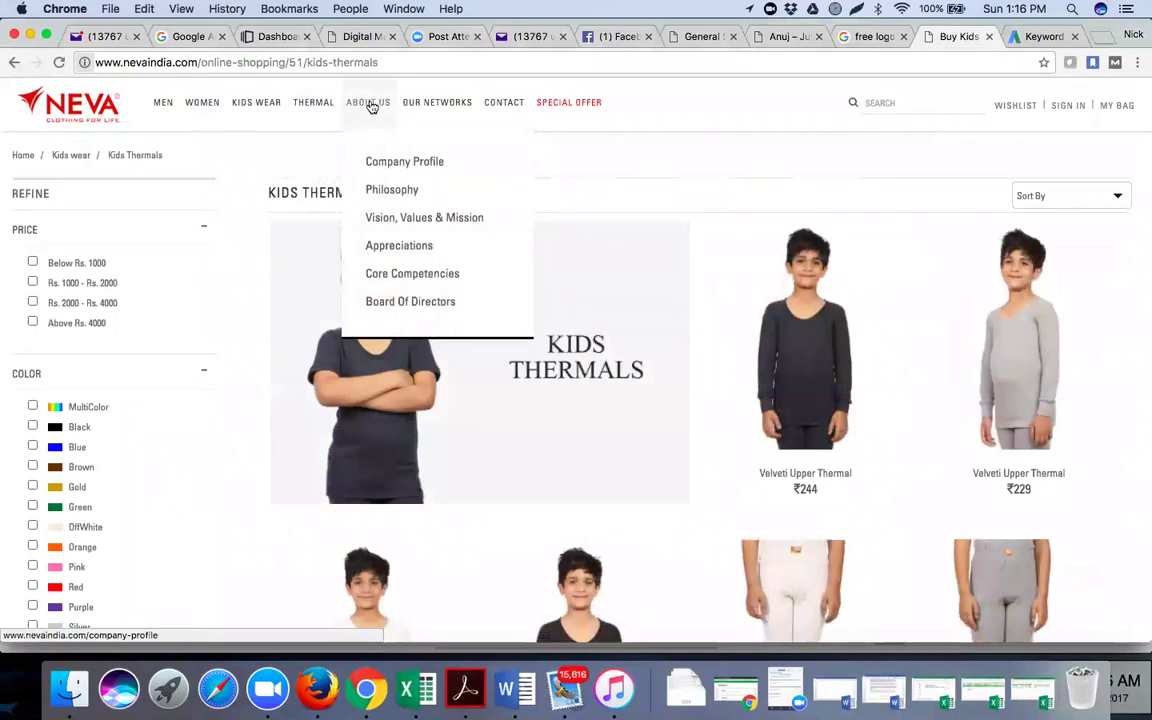
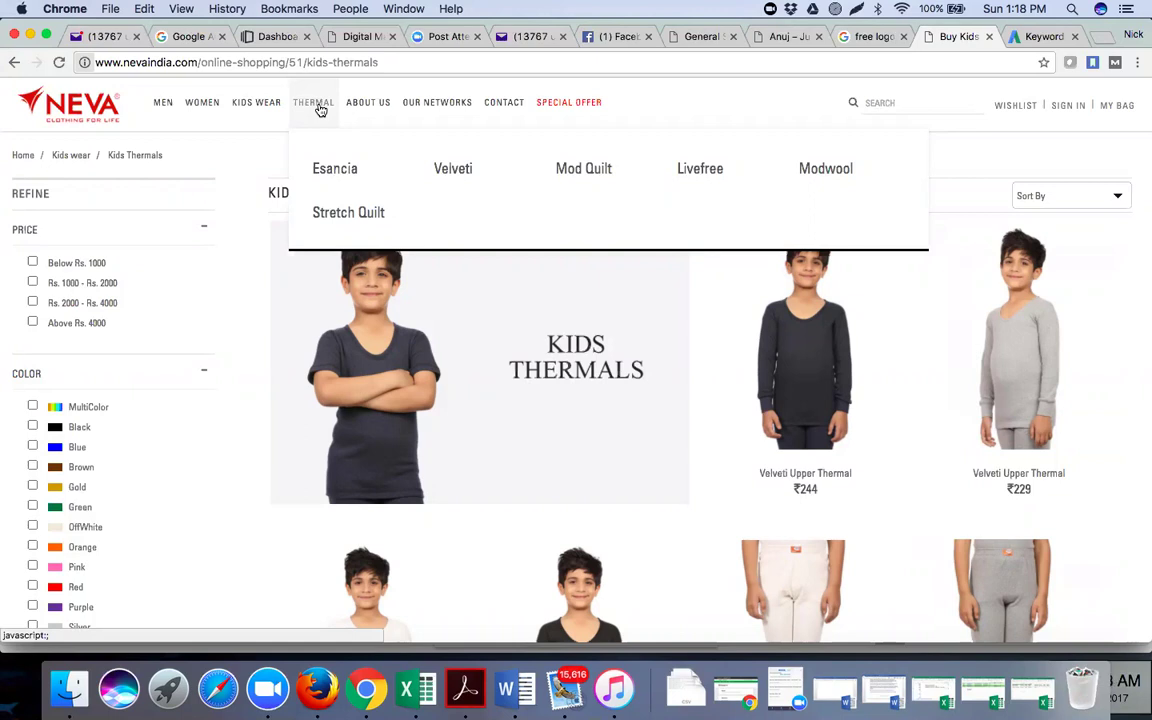
Bring the PropChill Meta Sheet forward, select the D5 page title, and browse the 11 URLs
mouse_move(257, 103)
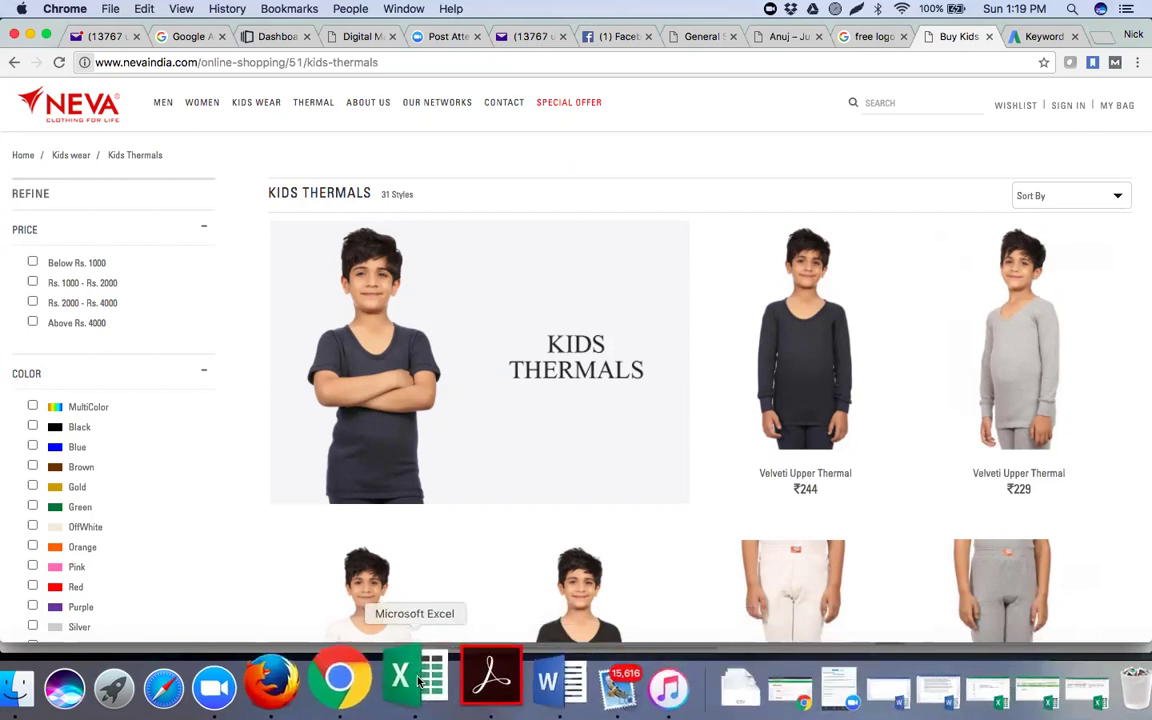
left_click(419, 680)
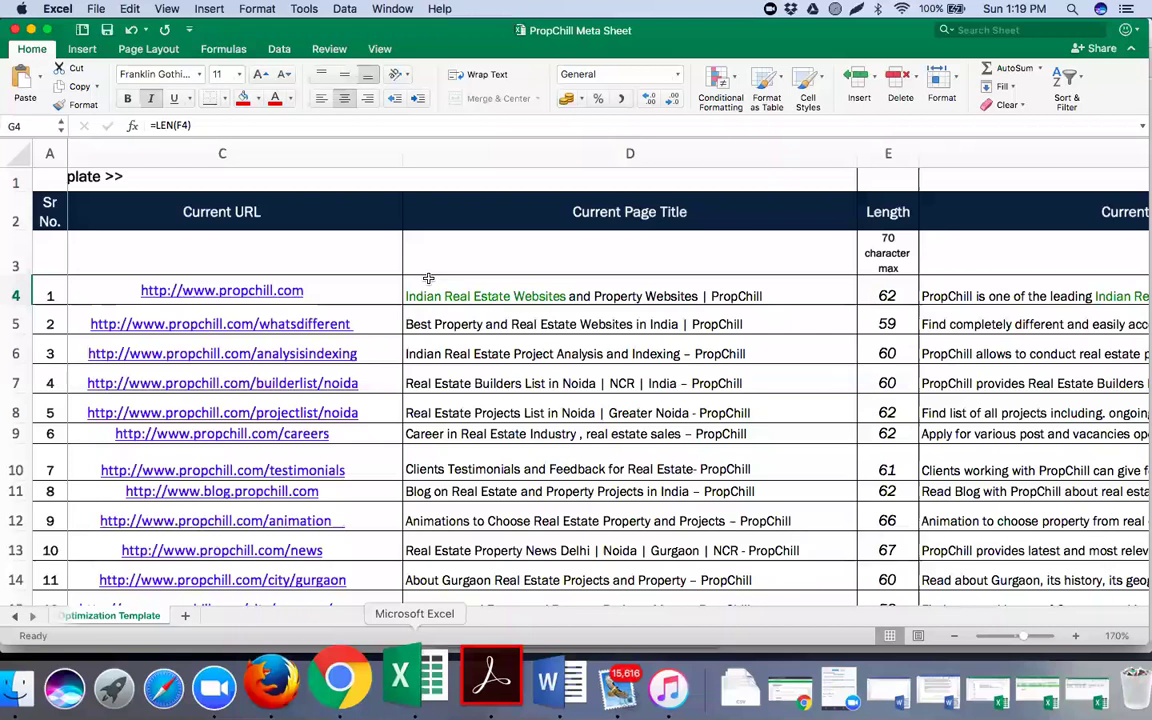
left_click(478, 324)
scroll(478, 324, "left", 2)
scroll(478, 324, "left", 3)
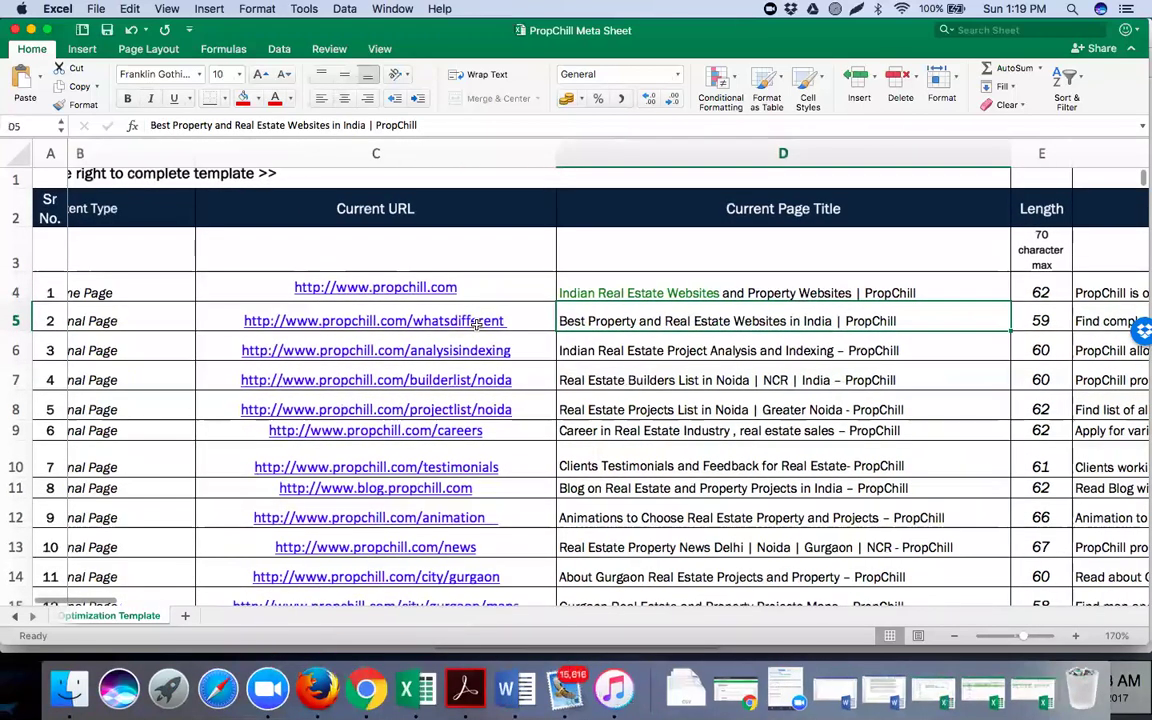
scroll(478, 324, "left", 2)
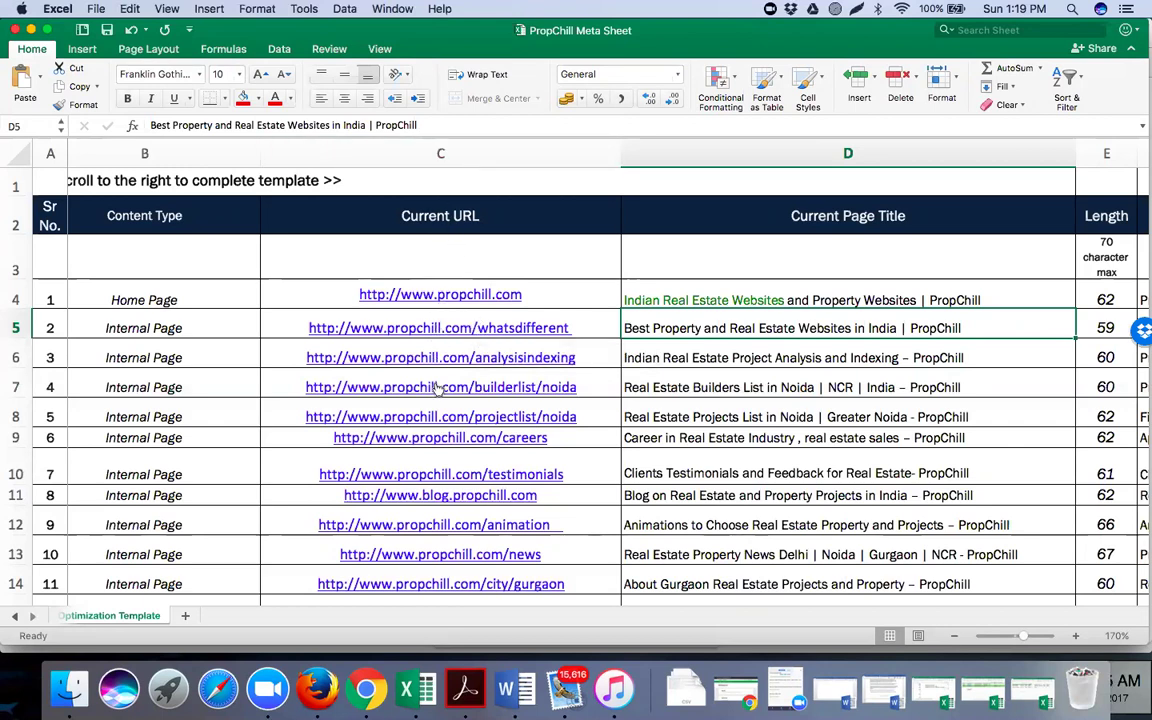
scroll(436, 388, "down", 2)
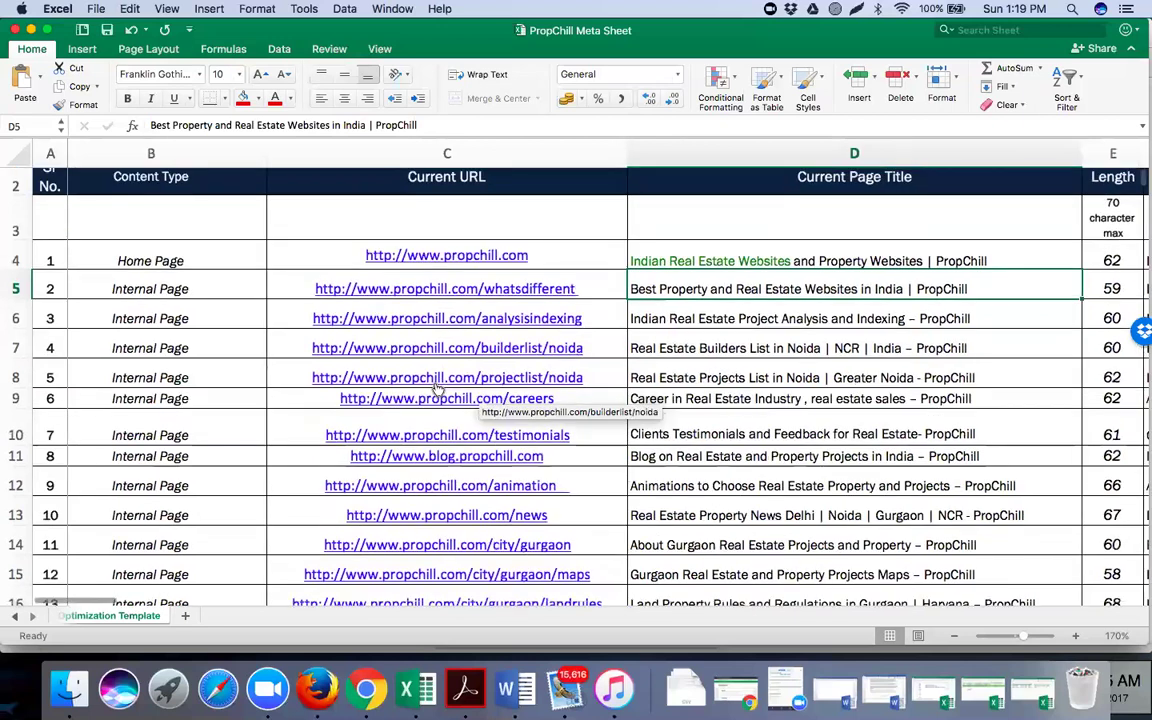
scroll(436, 388, "down", 5)
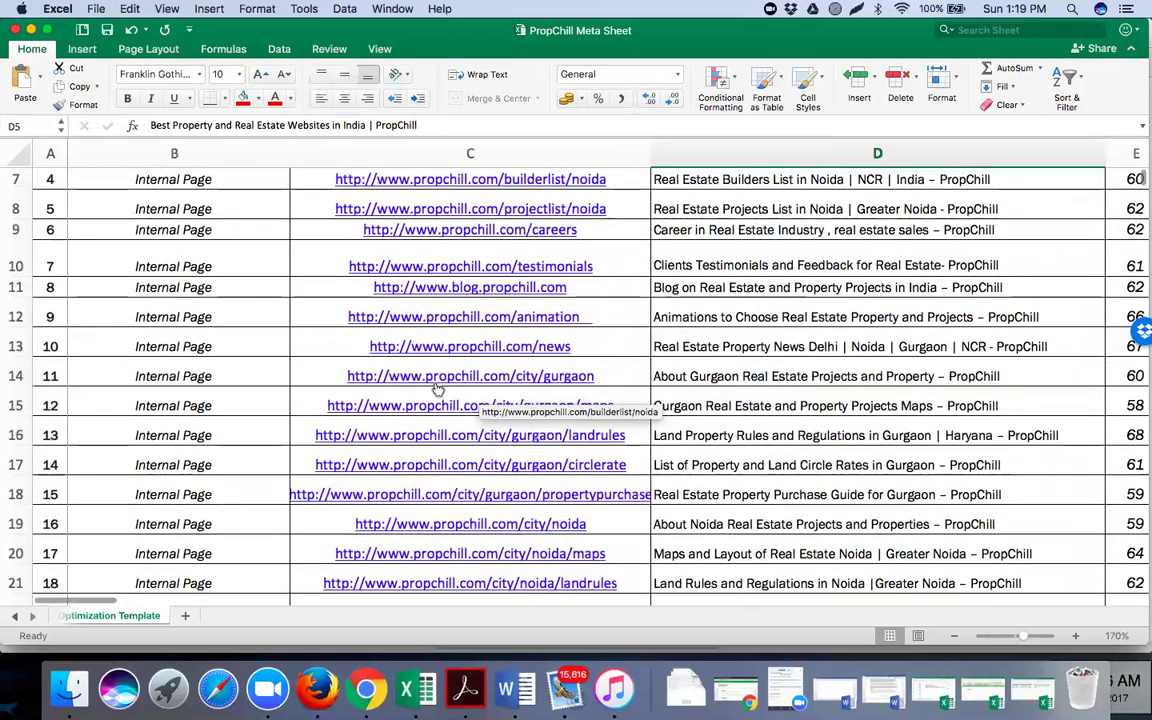
scroll(436, 388, "down", 6)
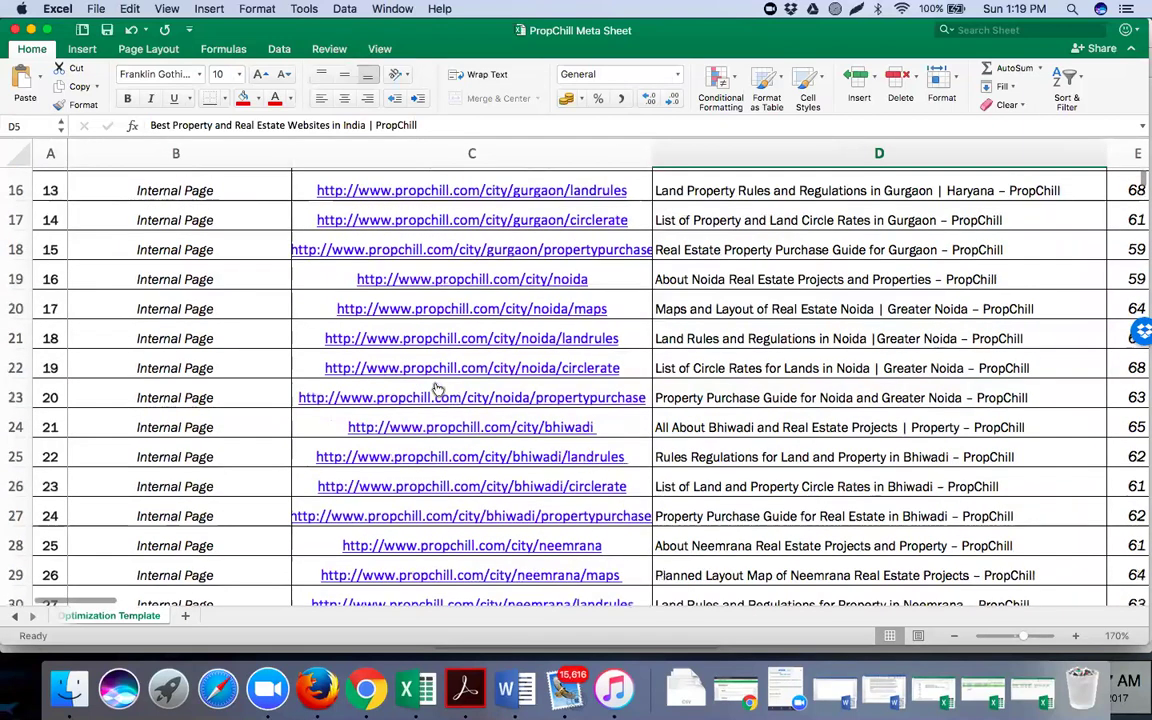
scroll(436, 388, "down", 5)
scroll(436, 390, "up", 3)
scroll(436, 388, "up", 10)
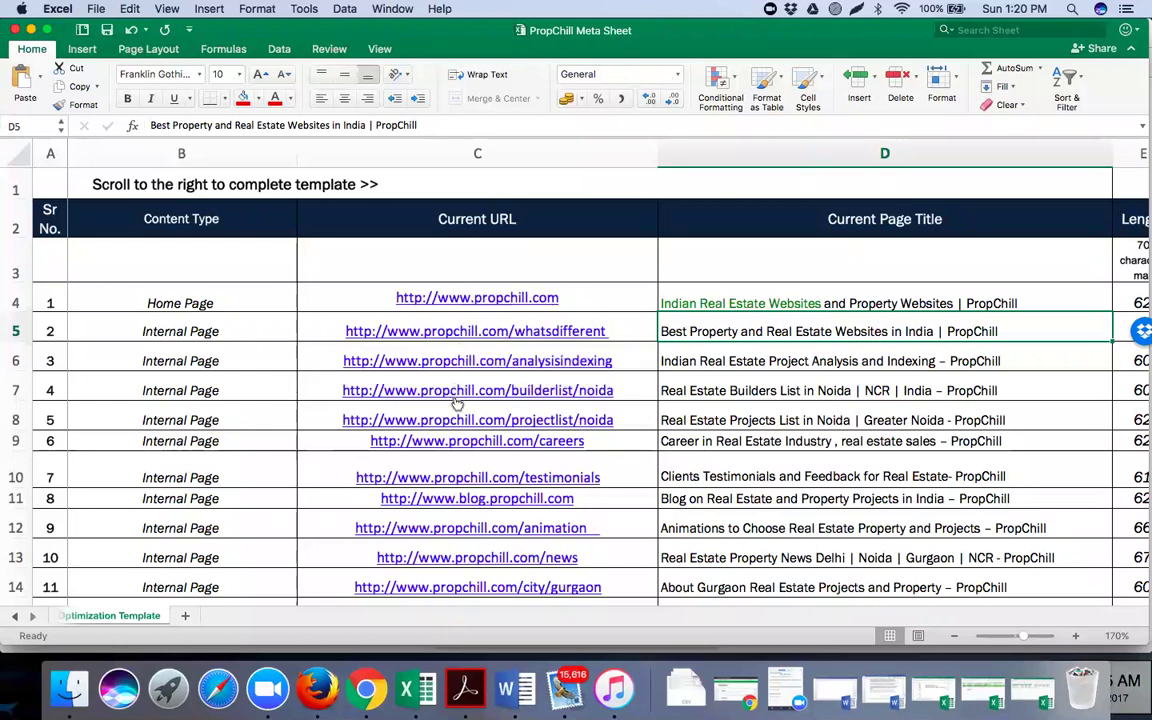
scroll(450, 467, "down", 1)
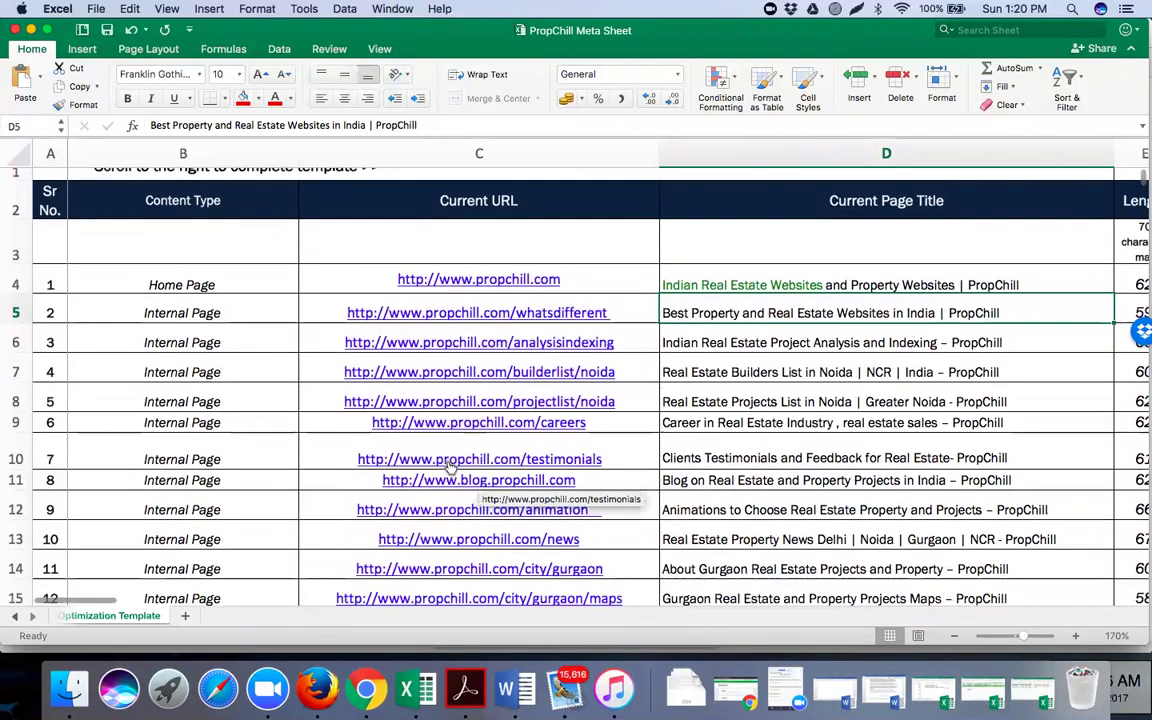
scroll(450, 467, "down", 3)
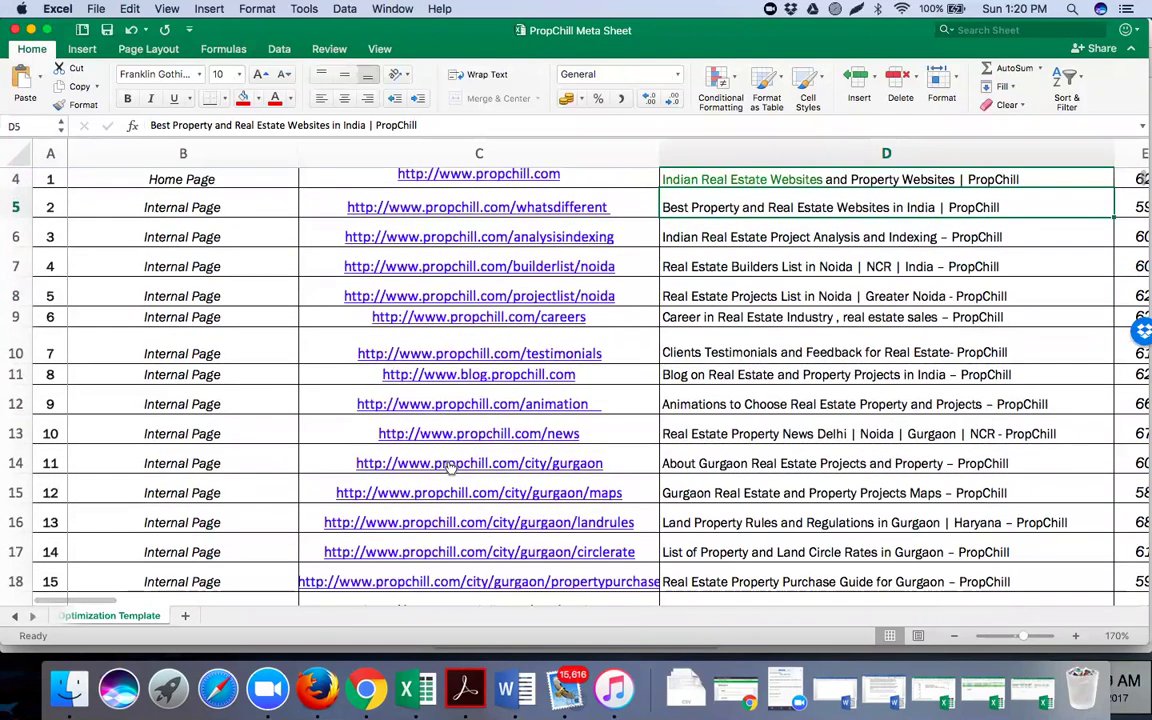
scroll(450, 467, "down", 2)
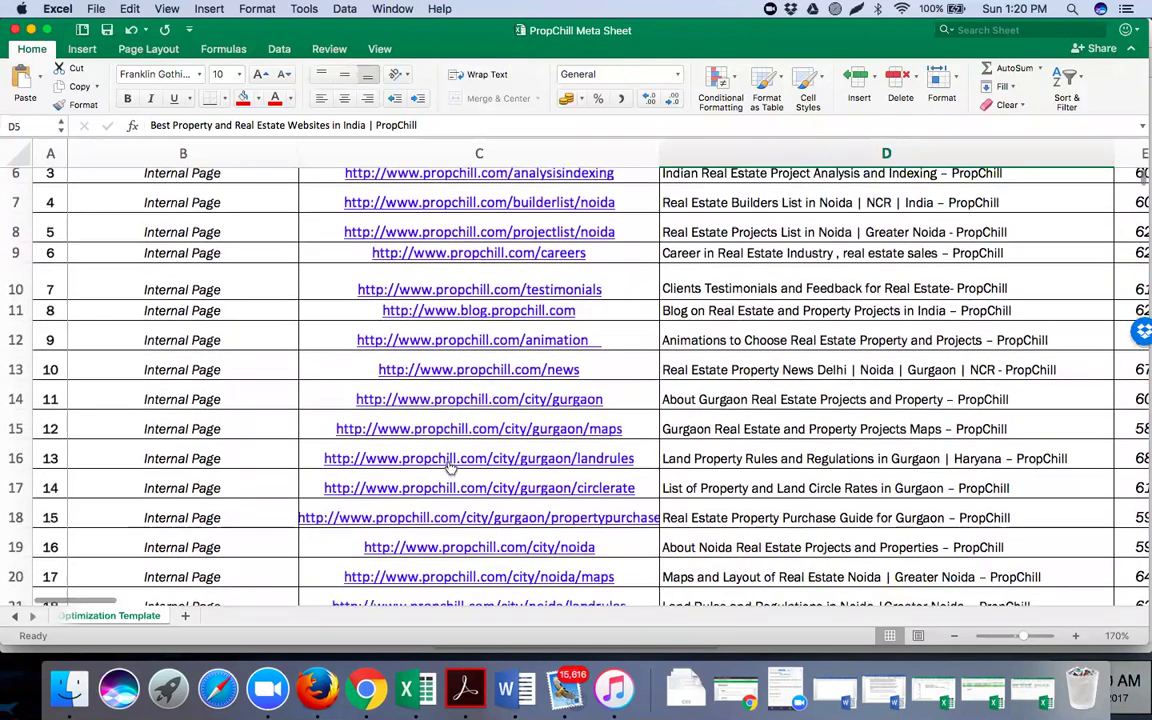
scroll(450, 467, "down", 3)
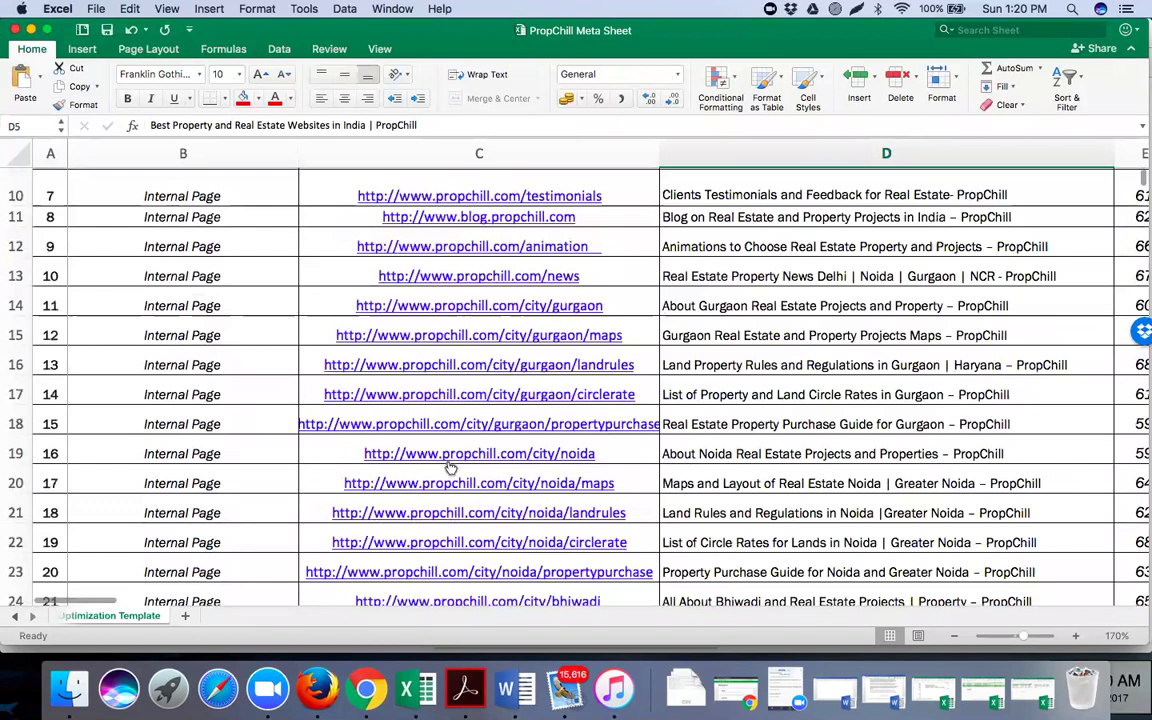
scroll(450, 467, "down", 5)
scroll(450, 467, "down", 8)
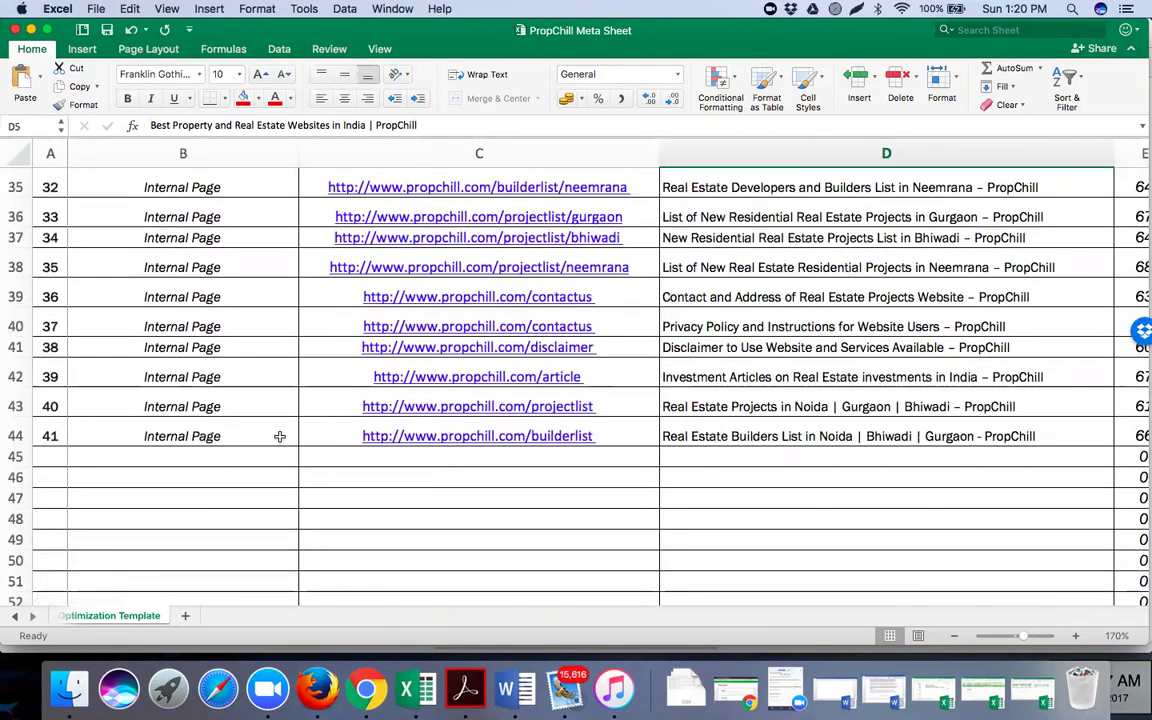
scroll(508, 364, "up", 1)
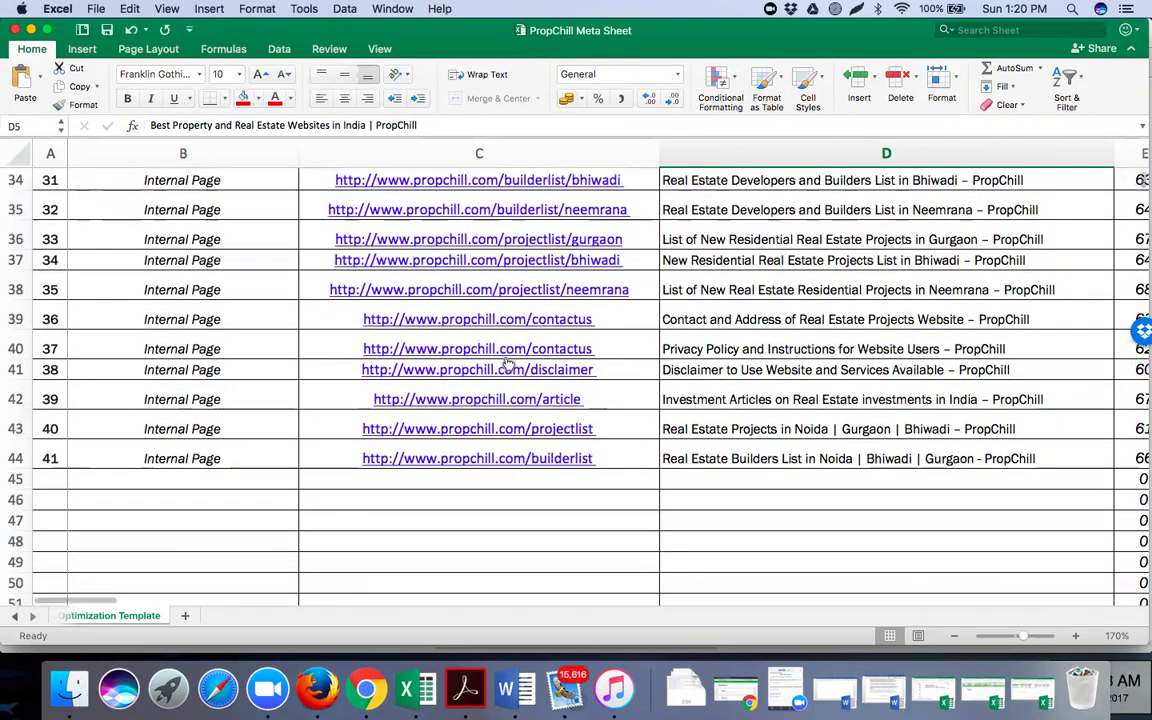
scroll(508, 364, "up", 2)
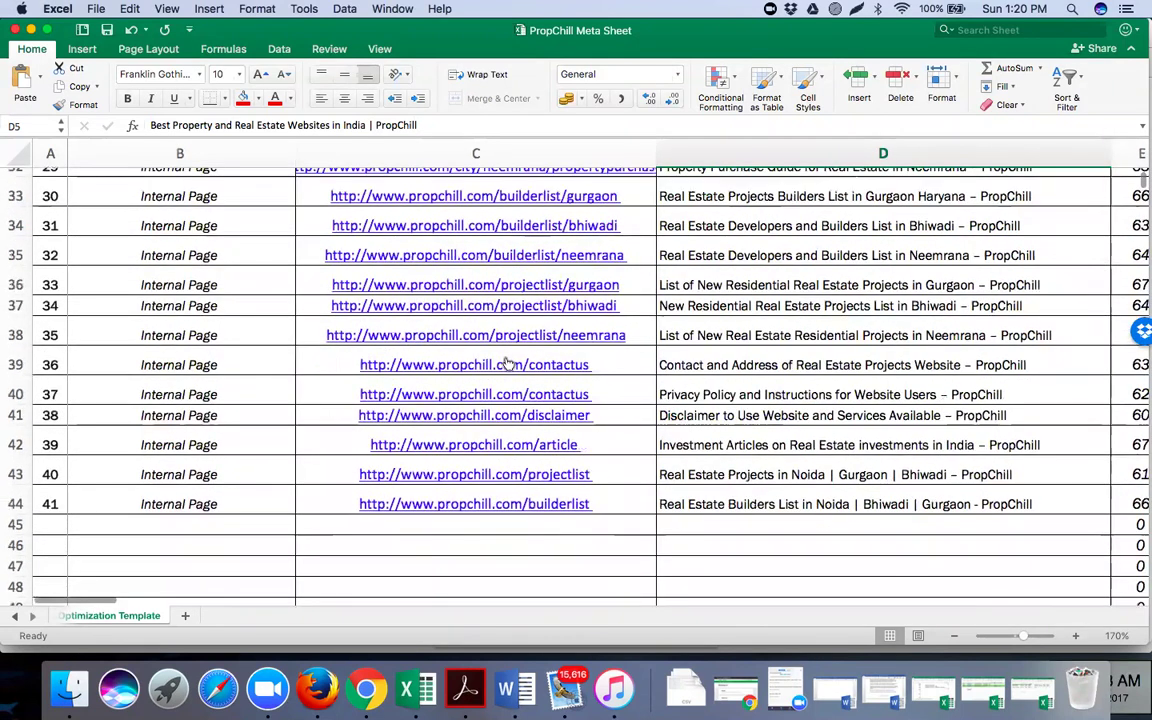
scroll(508, 364, "up", 12)
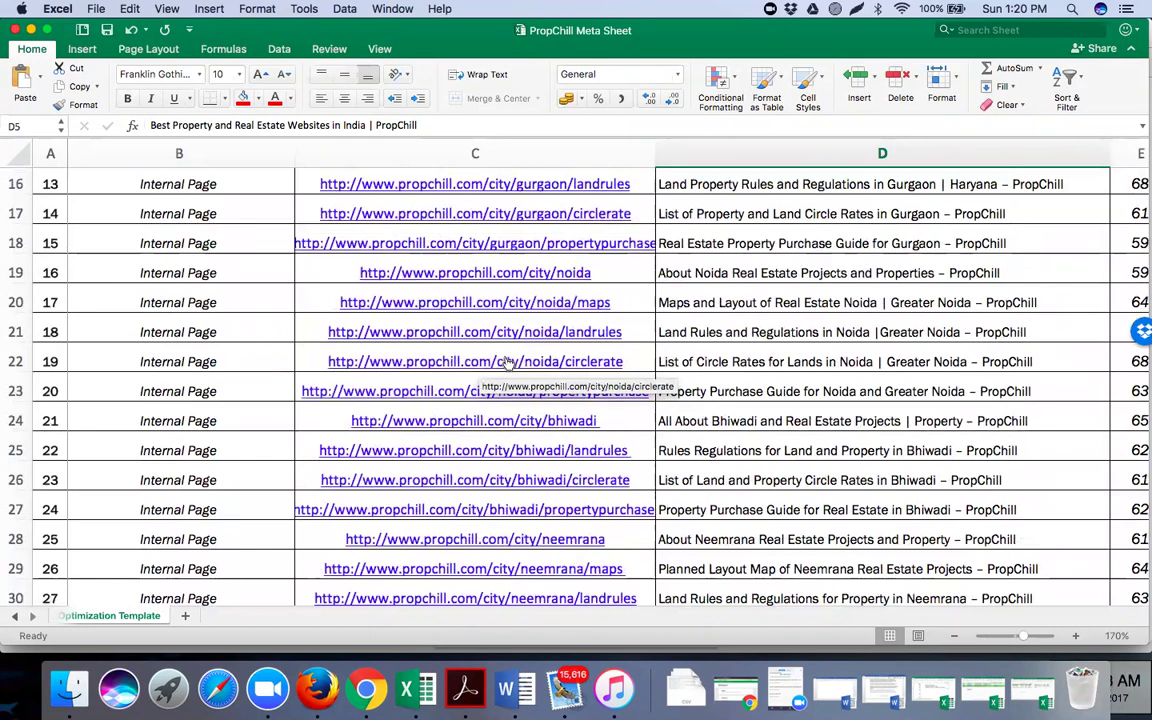
scroll(508, 364, "up", 2)
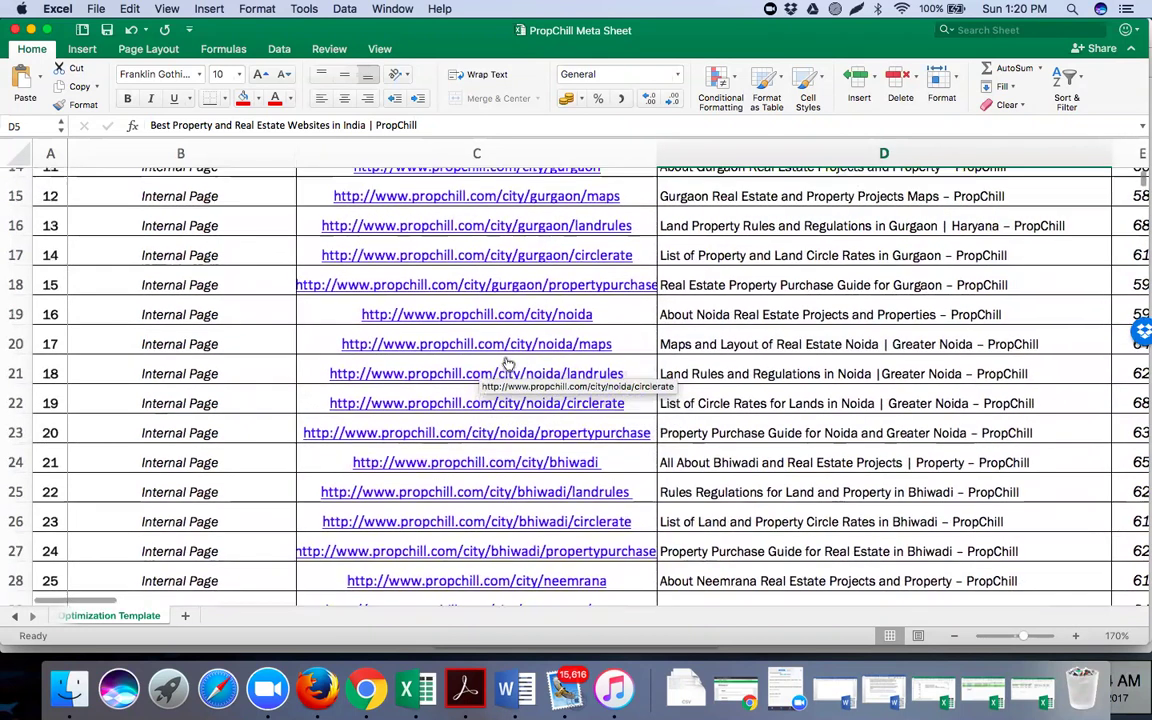
scroll(508, 364, "up", 3)
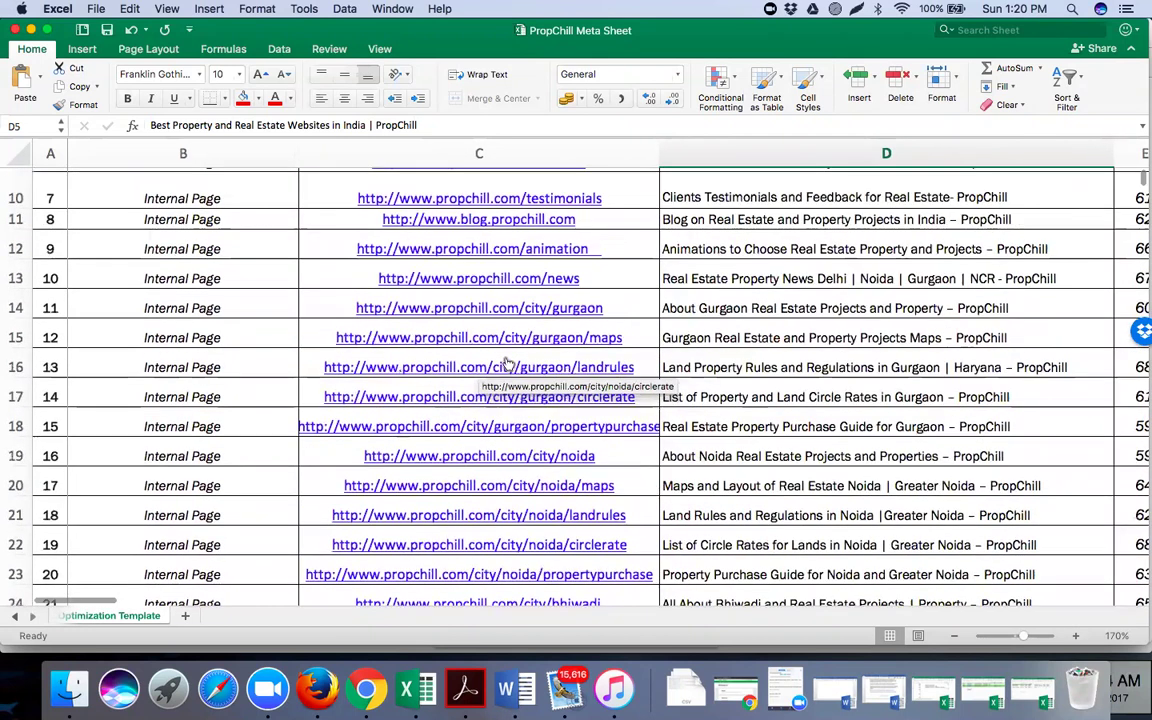
scroll(695, 289, "up", 6)
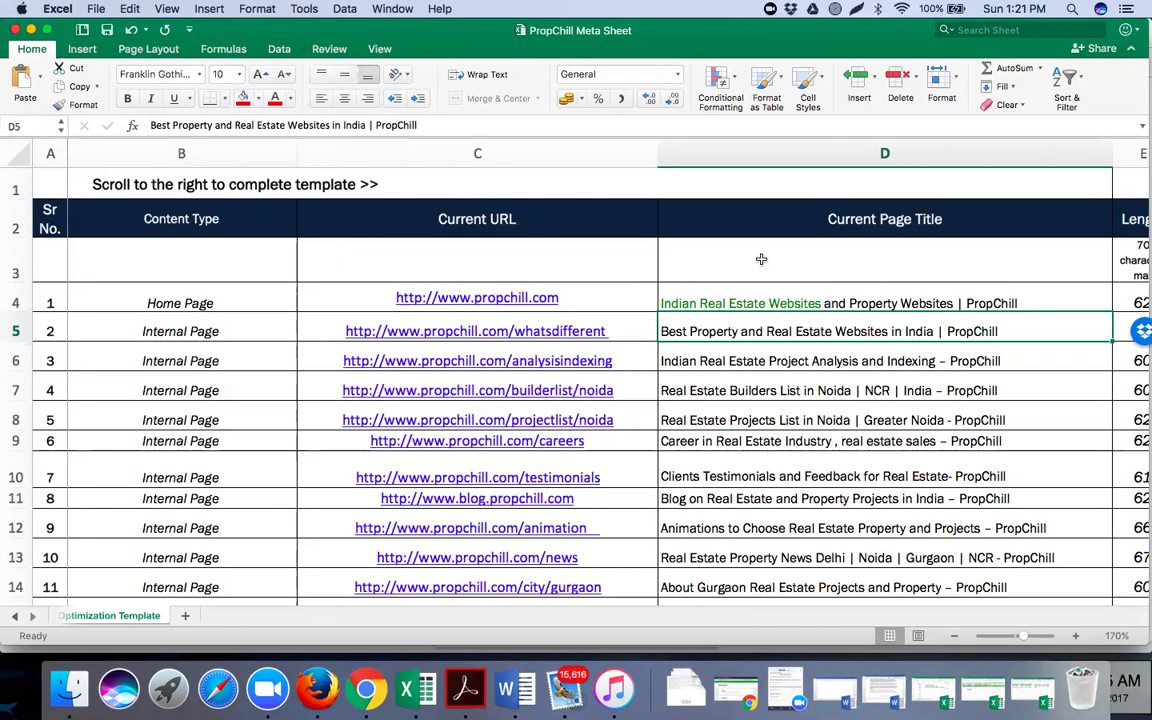
scroll(733, 338, "right", 3)
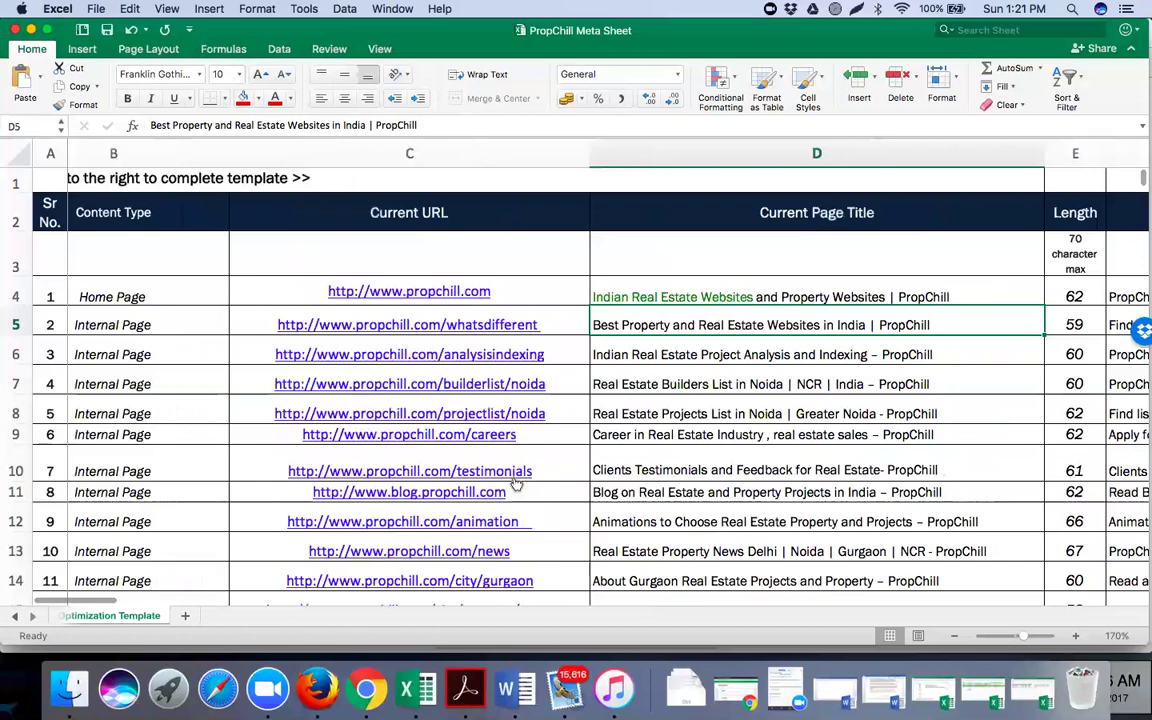
scroll(516, 484, "right", 1)
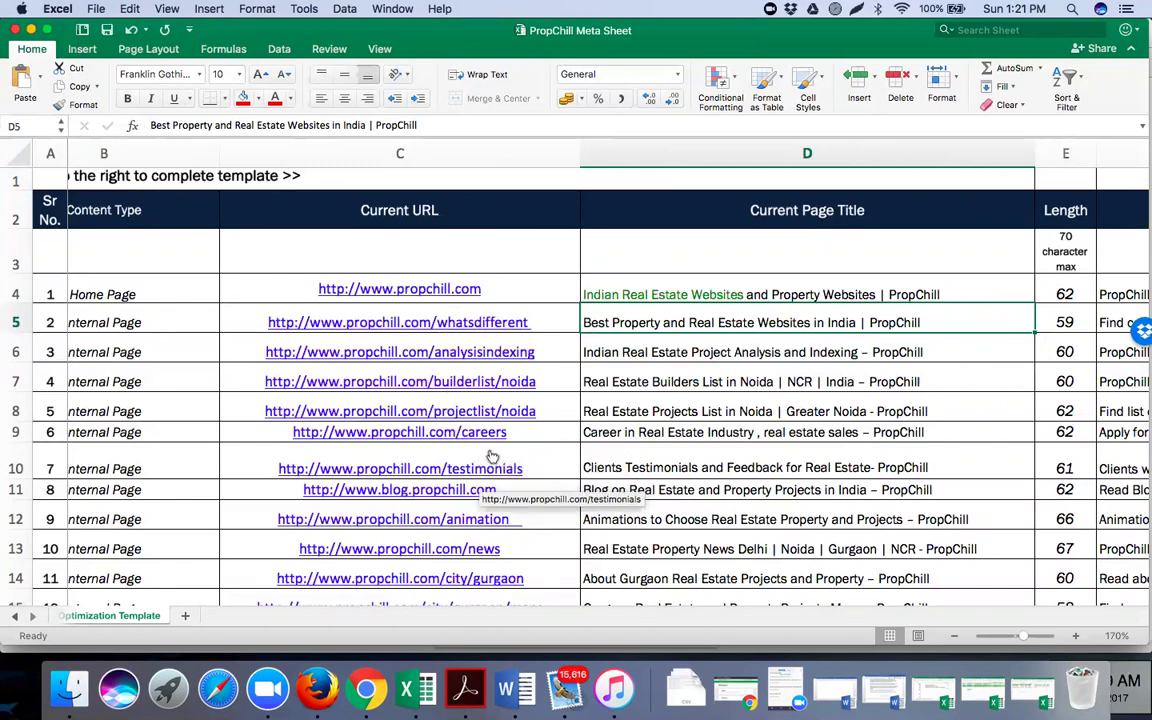
scroll(400, 450, "down", 3)
scroll(300, 440, "right", 2)
scroll(300, 440, "down", 1)
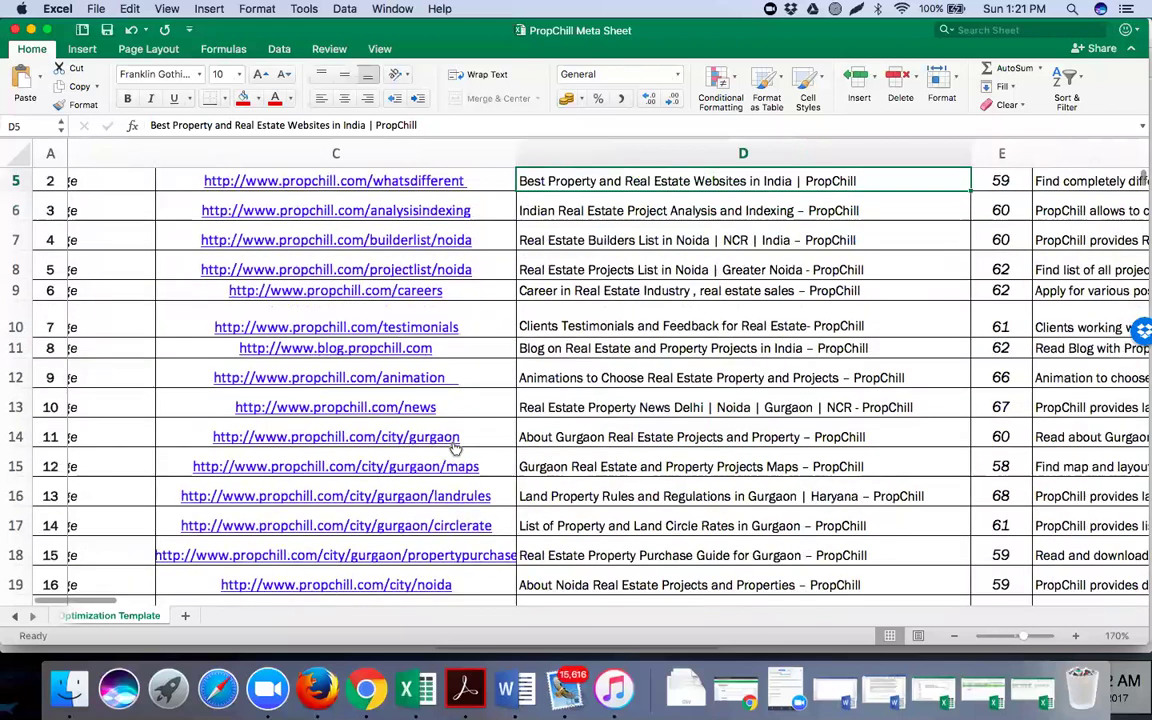
scroll(430, 446, "down", 1)
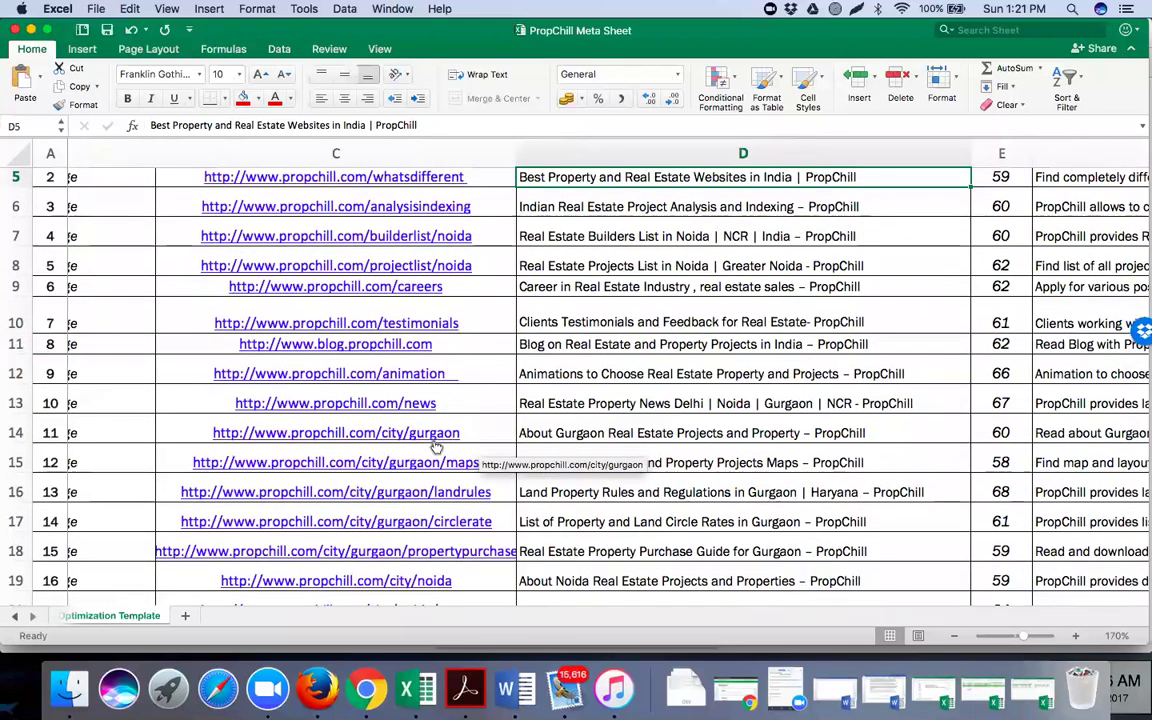
scroll(430, 440, "down", 1)
scroll(350, 370, "down", 1)
scroll(400, 370, "down", 5)
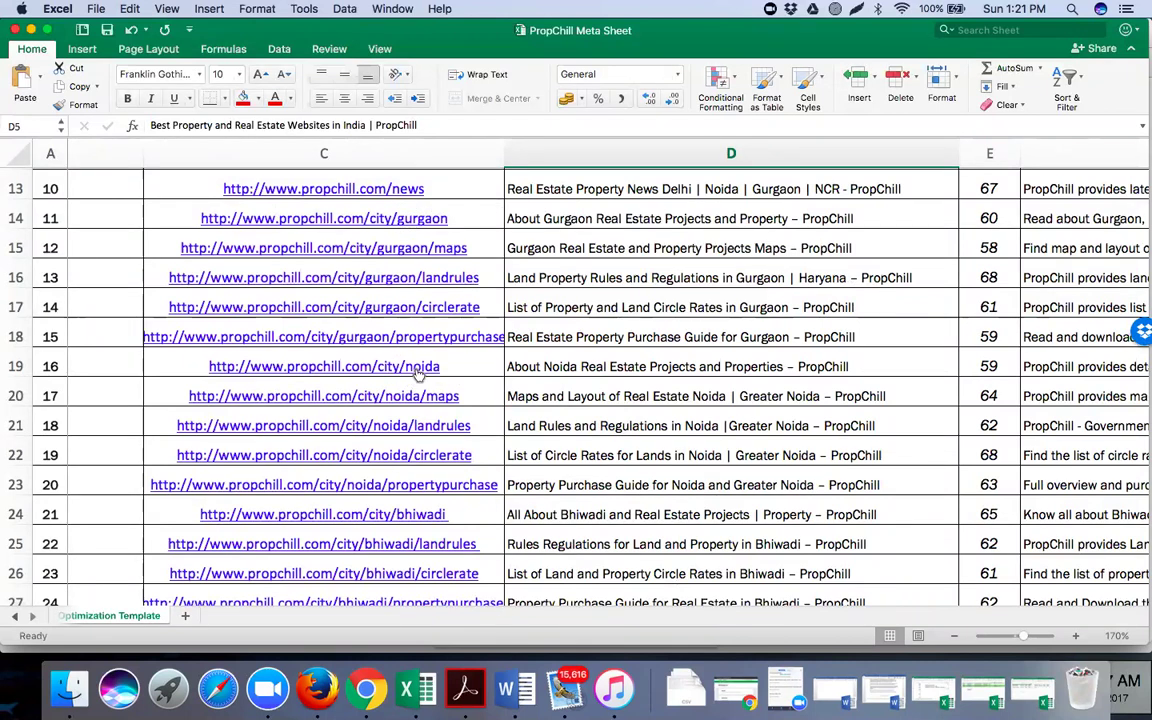
scroll(592, 376, "right", 1)
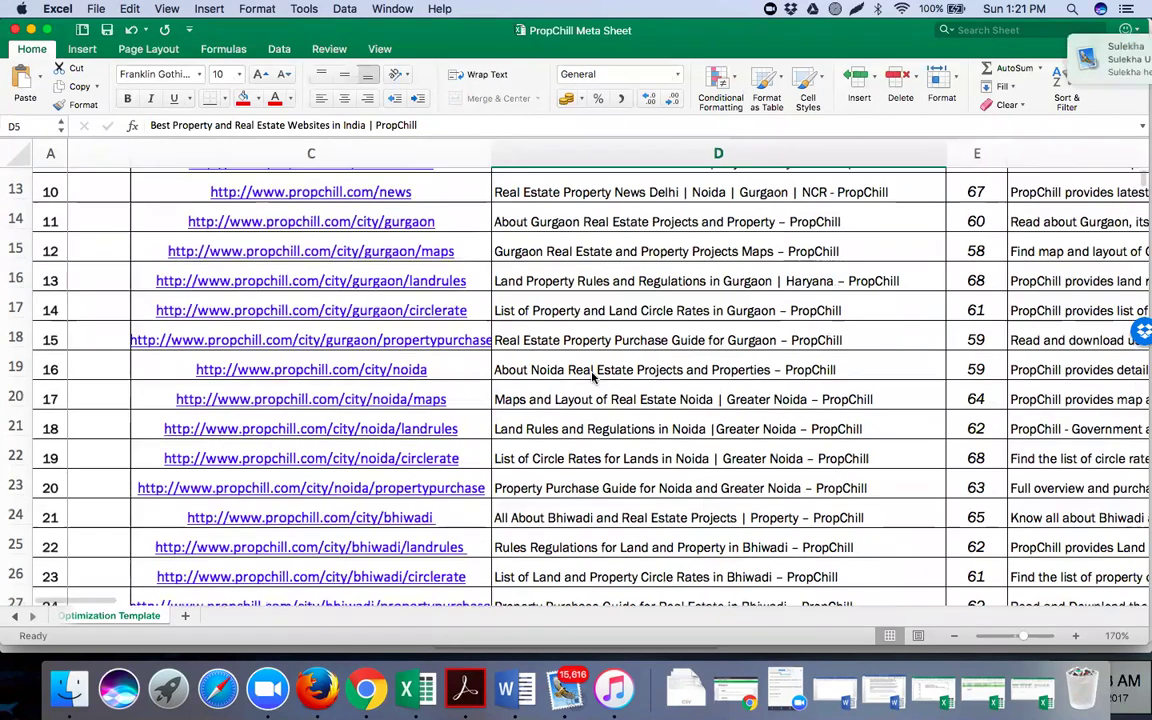
scroll(592, 376, "right", 1)
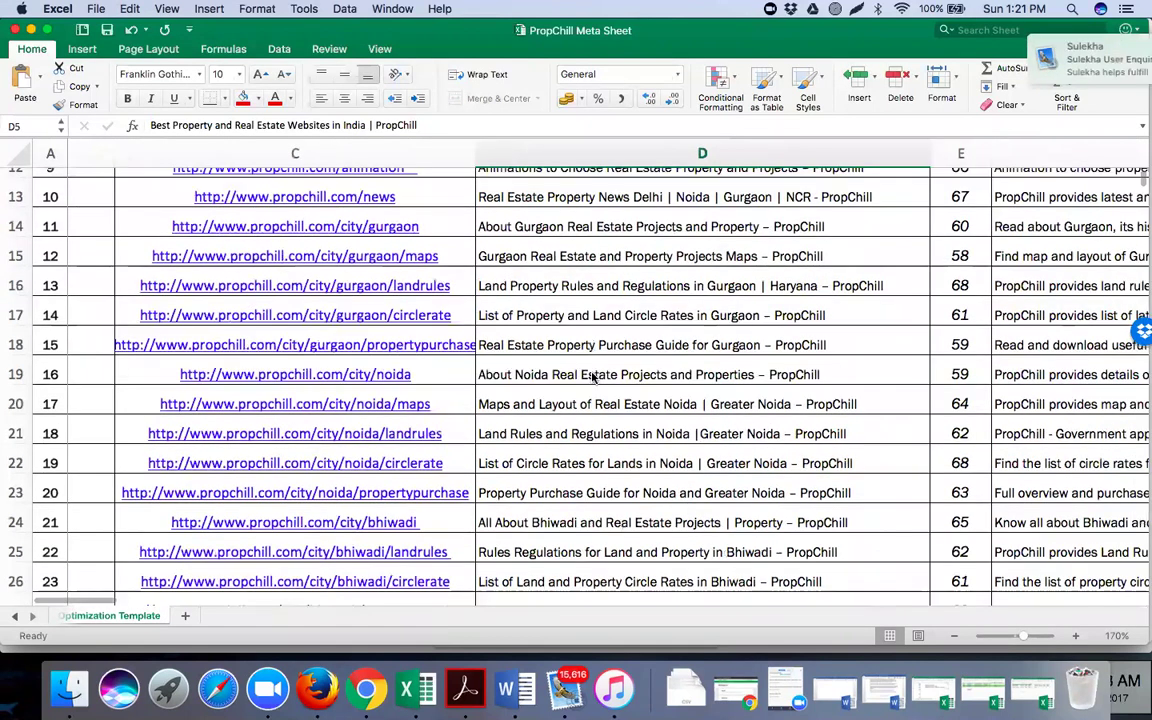
scroll(592, 376, "right", 5)
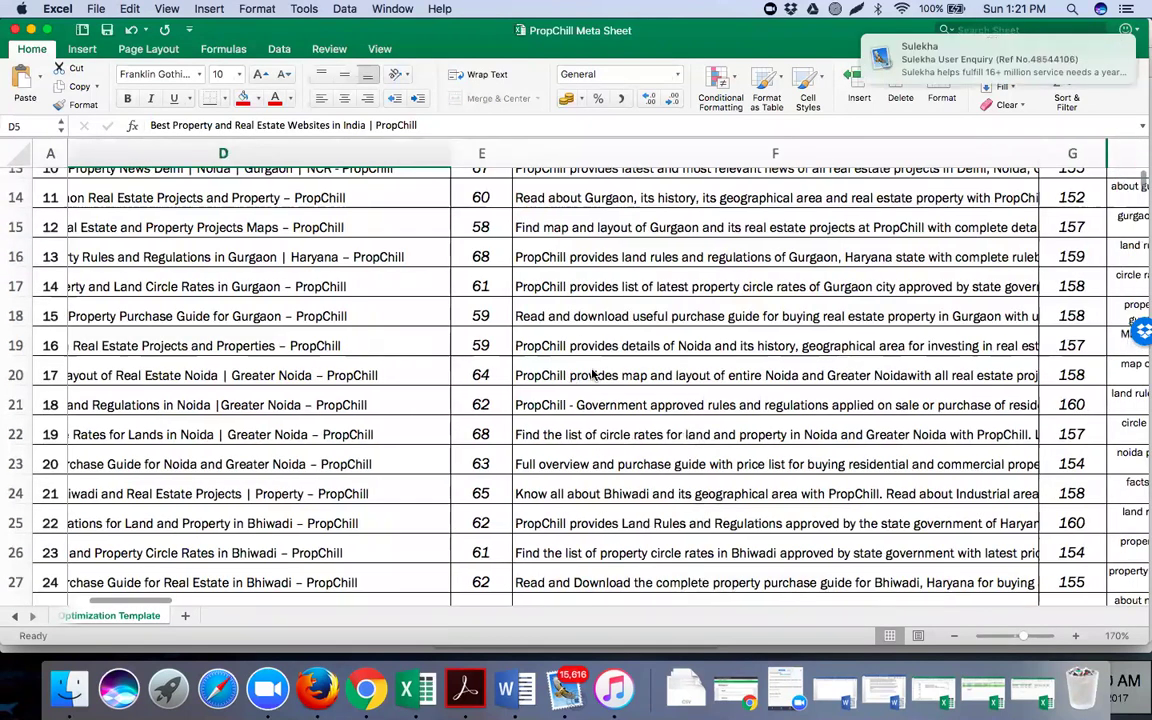
scroll(511, 286, "right", 5)
left_click(511, 286)
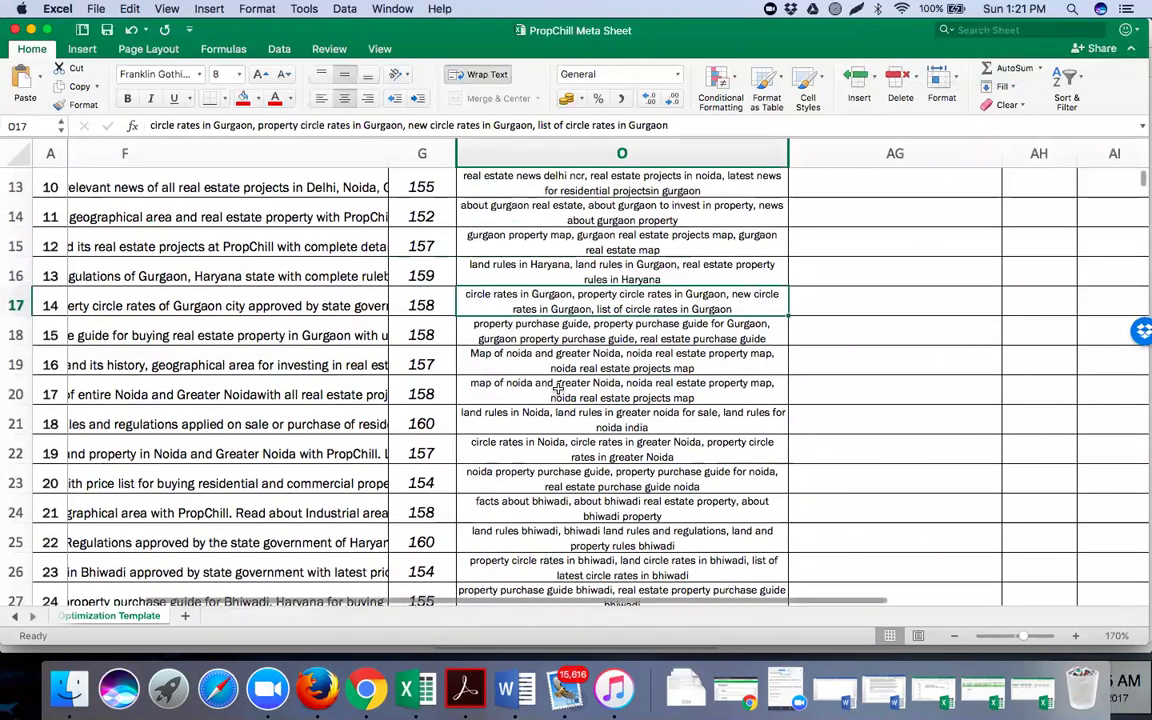
left_click(558, 390)
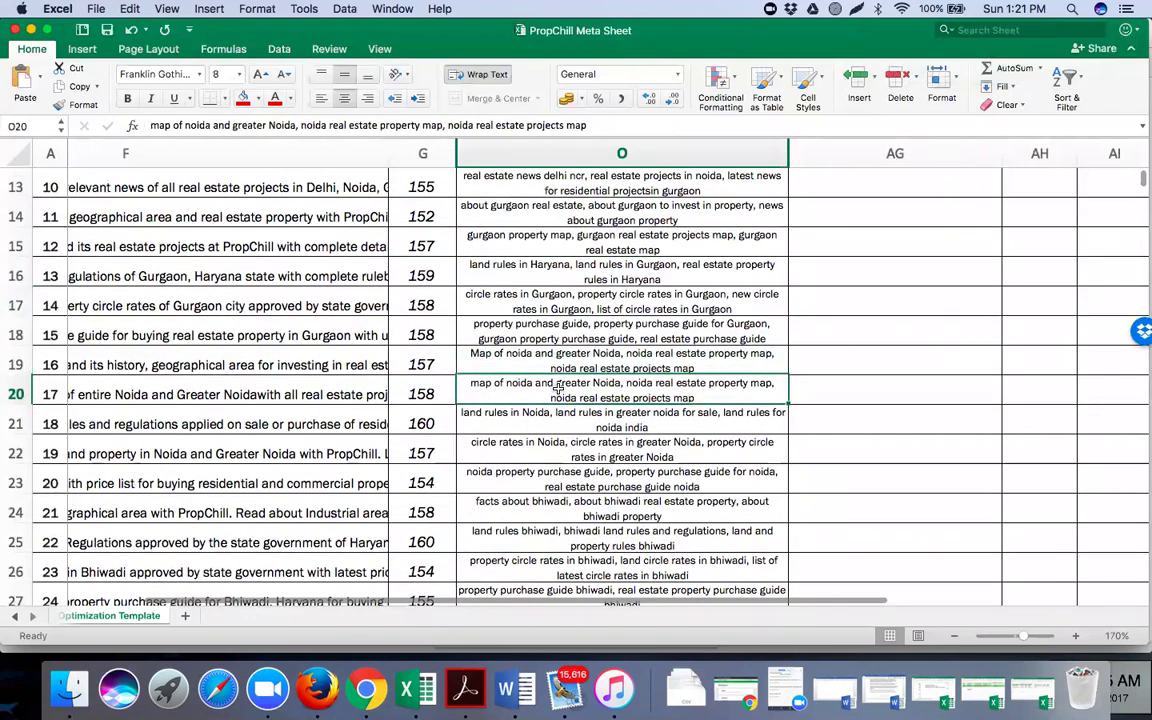
scroll(604, 290, "up", 2)
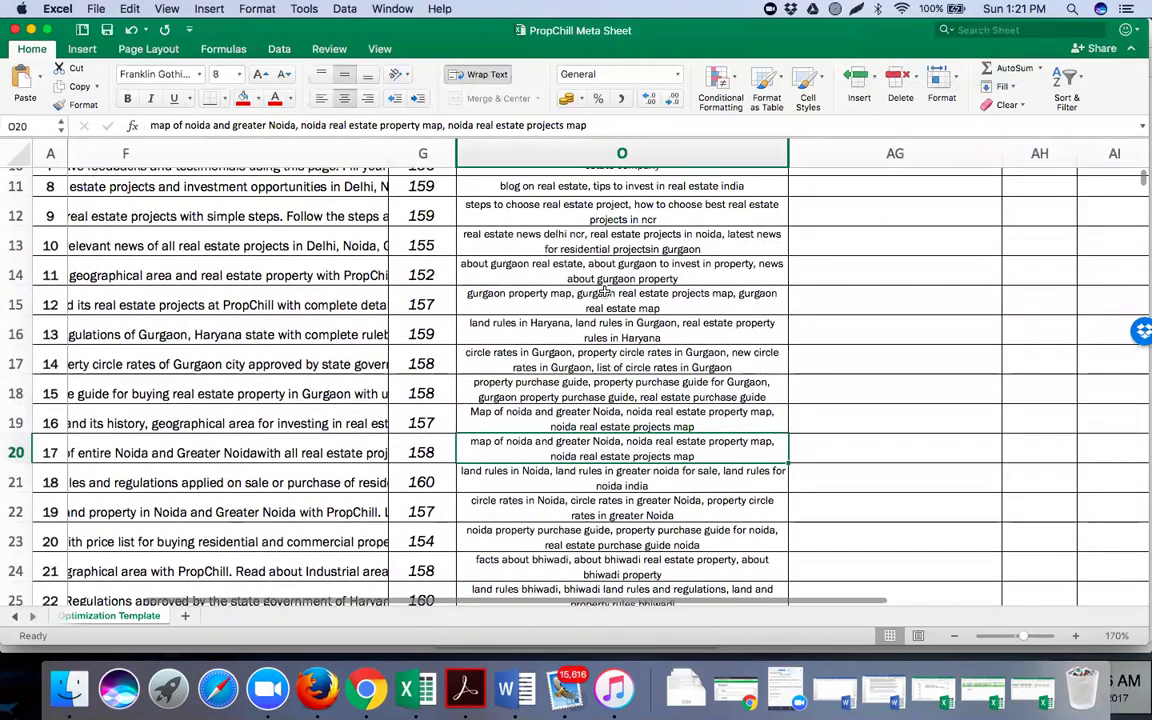
scroll(604, 290, "up", 1)
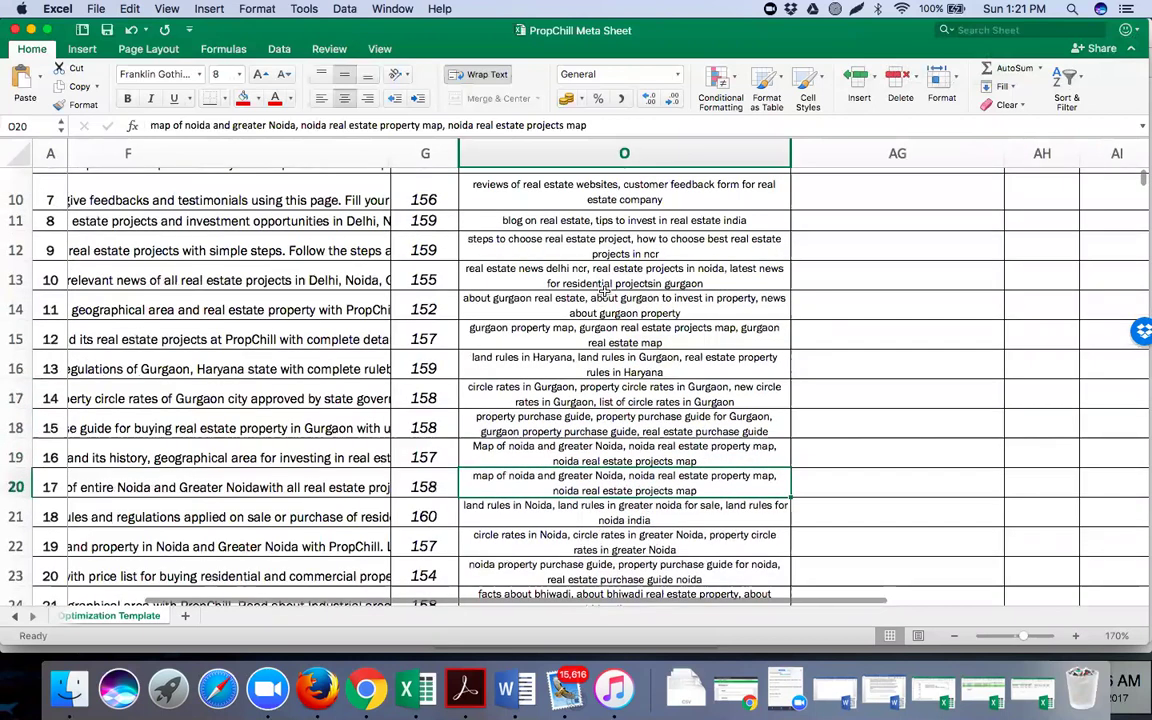
scroll(604, 290, "up", 8)
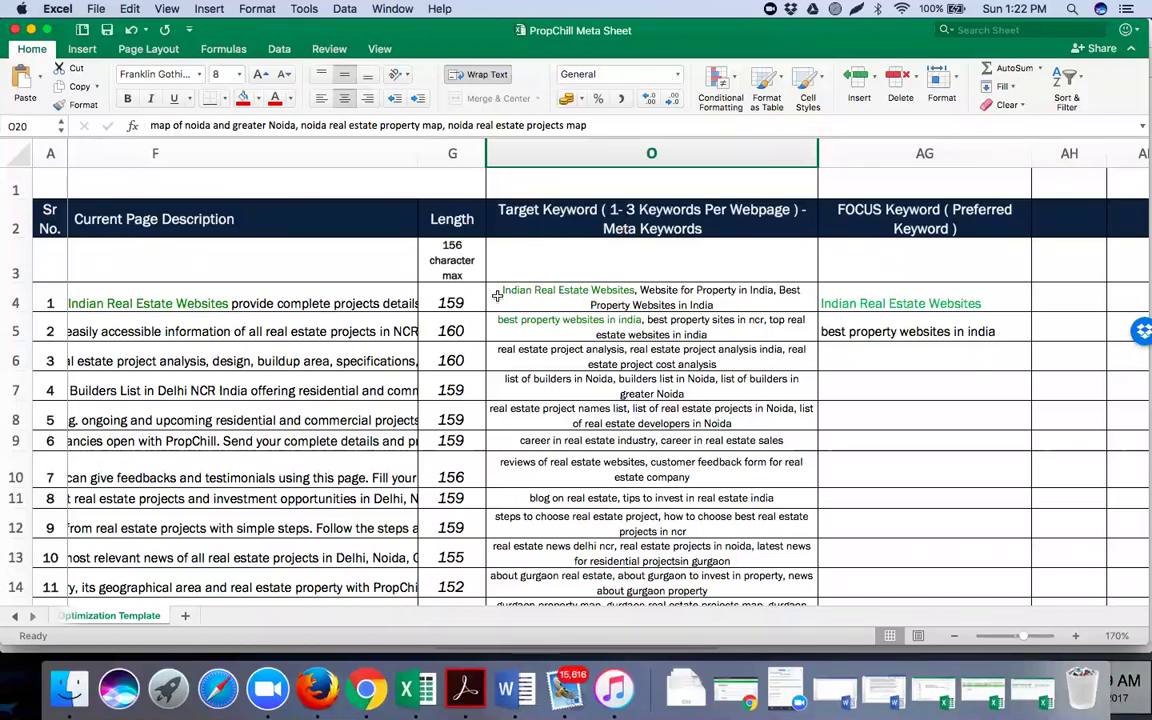
left_click(565, 295)
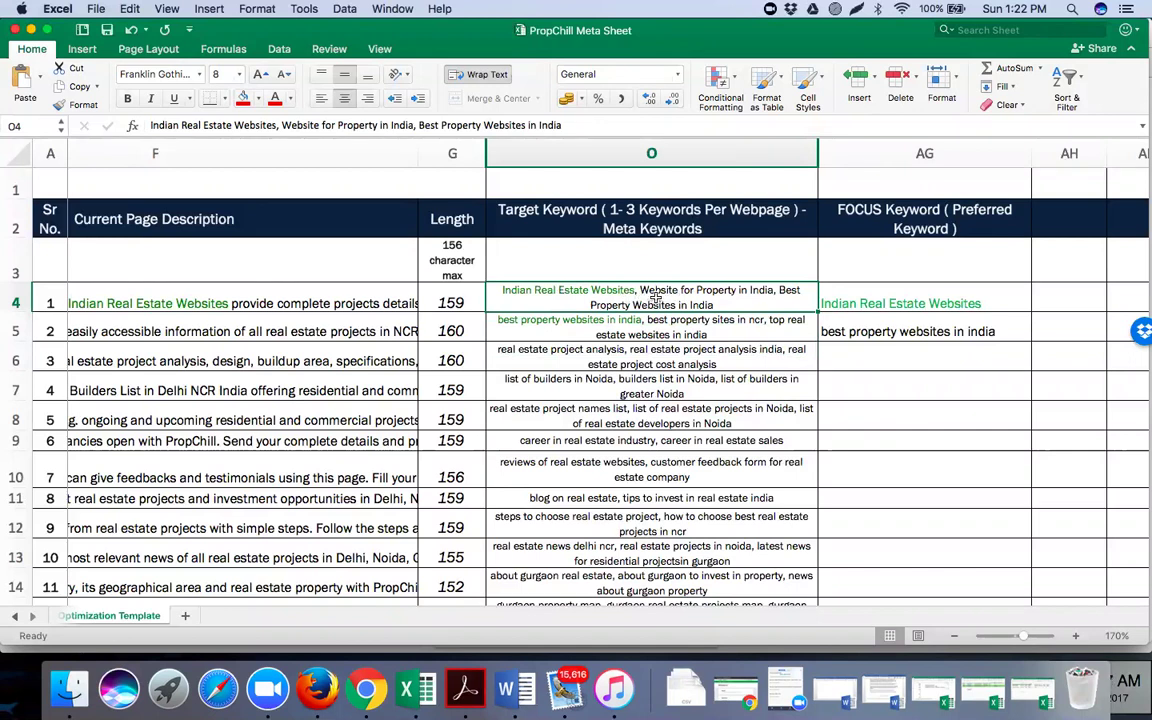
scroll(513, 306, "left", 1)
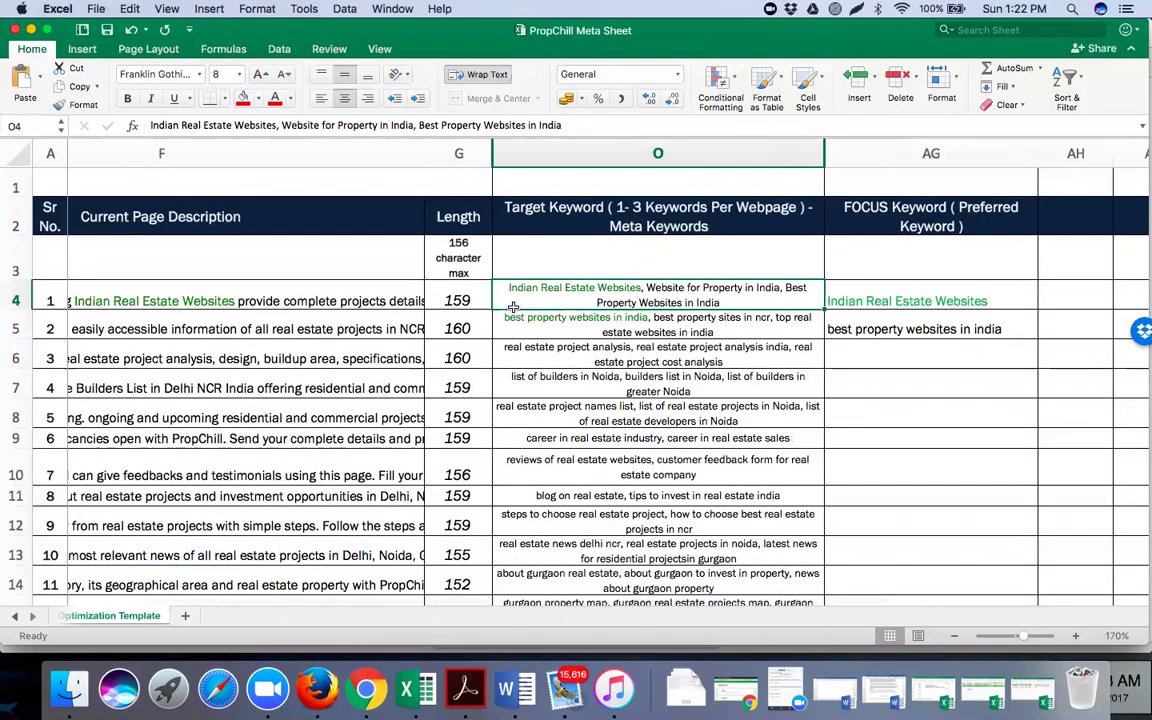
scroll(513, 306, "left", 3)
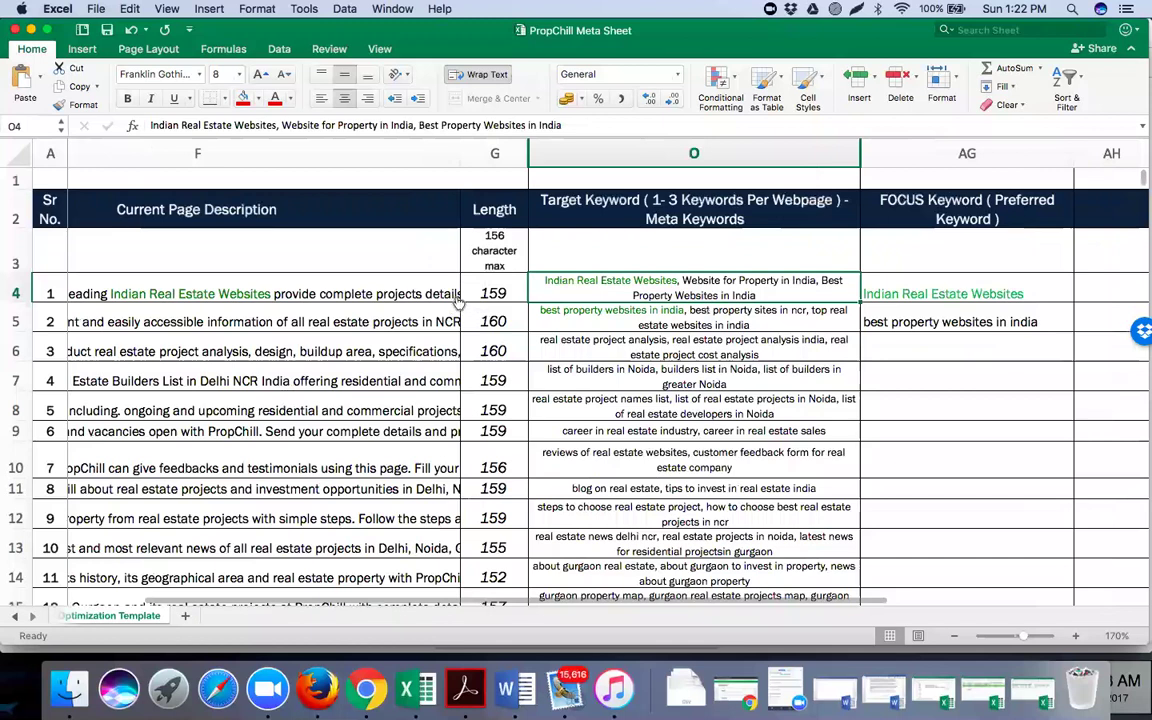
scroll(457, 300, "left", 5)
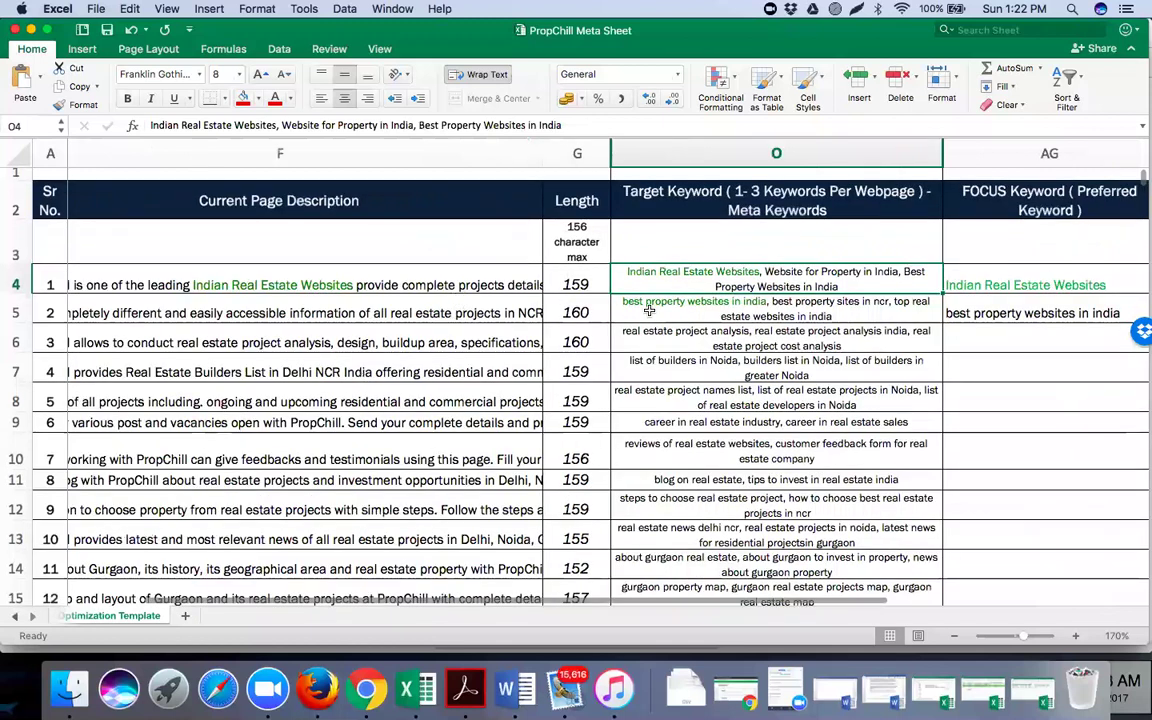
scroll(649, 311, "left", 10)
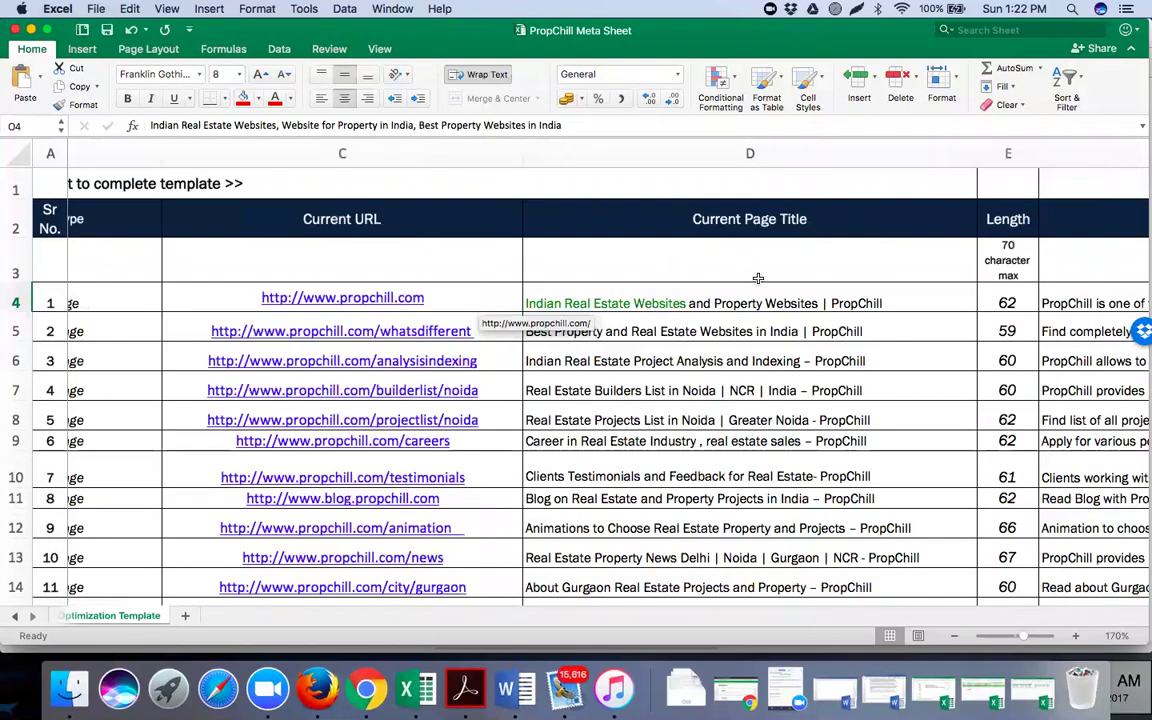
scroll(758, 278, "right", 10)
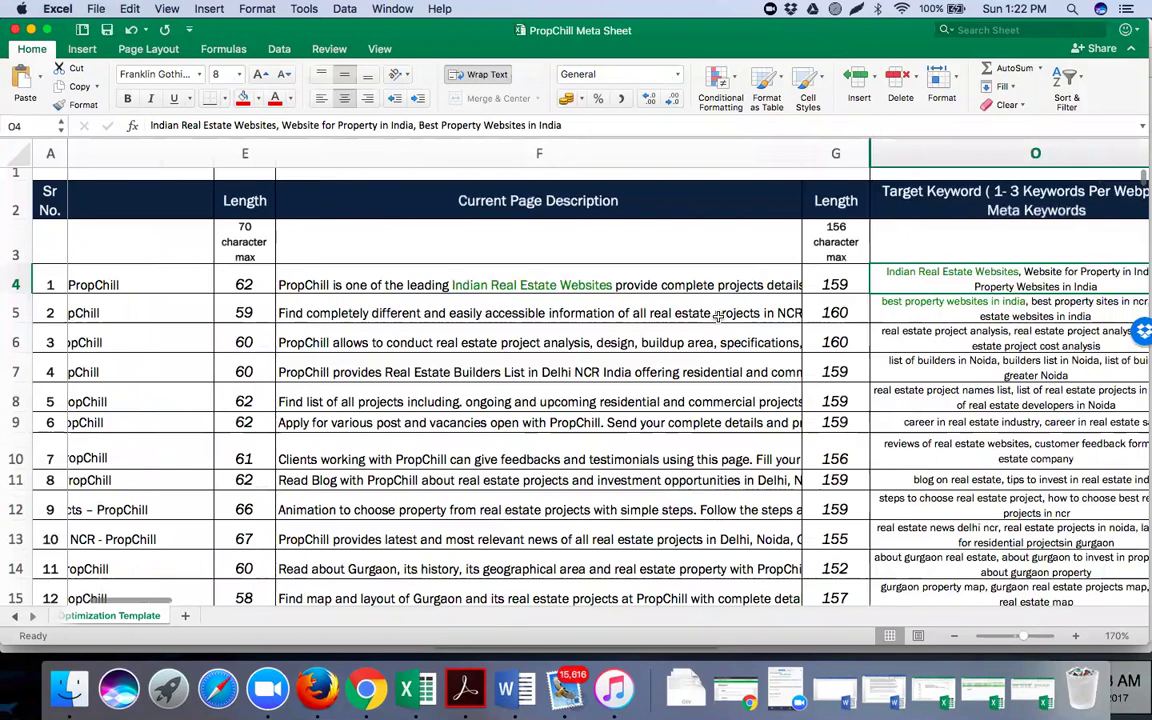
scroll(718, 316, "right", 5)
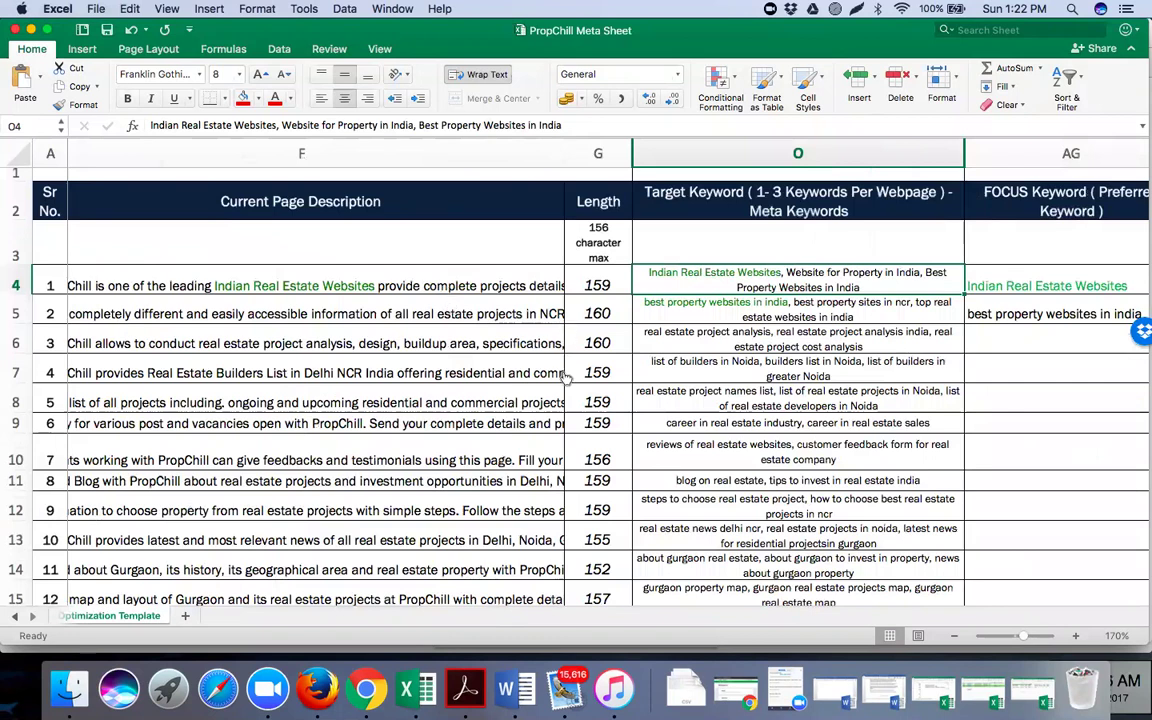
scroll(566, 420, "left", 5)
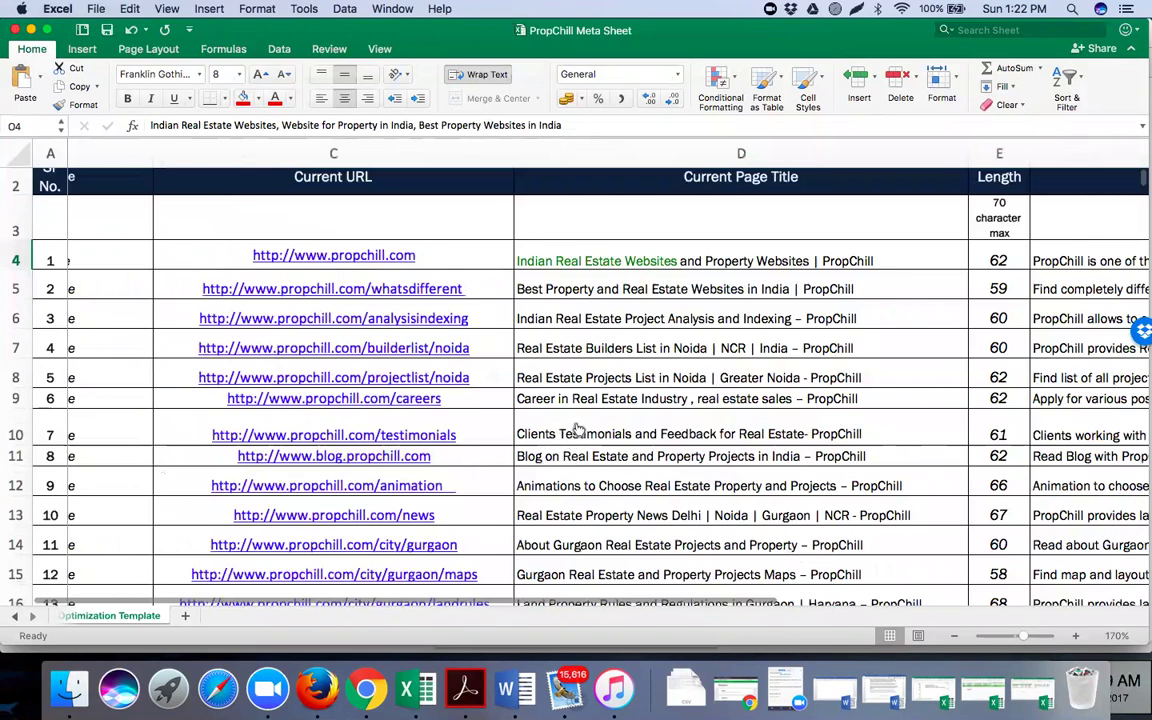
scroll(578, 430, "right", 5)
scroll(578, 430, "down", 3)
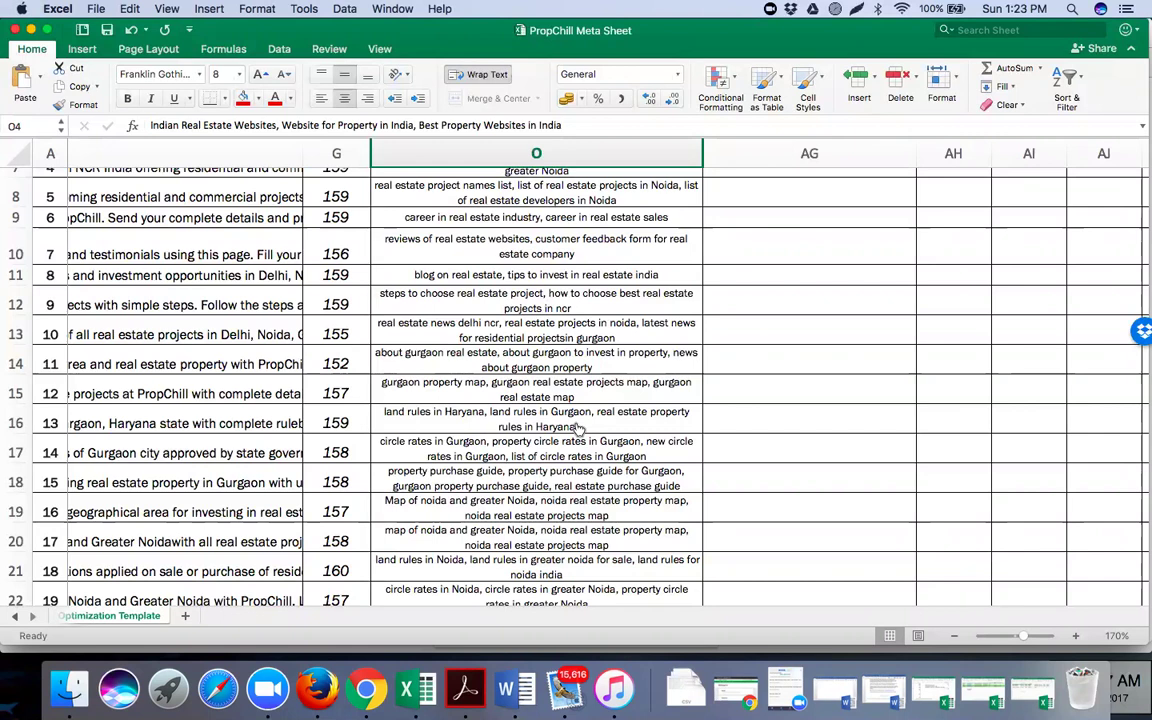
Select cell O14 to read the About Gurgaon page's keywords, starting 'about gurgaon real estate'
left_click(488, 422)
scroll(488, 422, "up", 2)
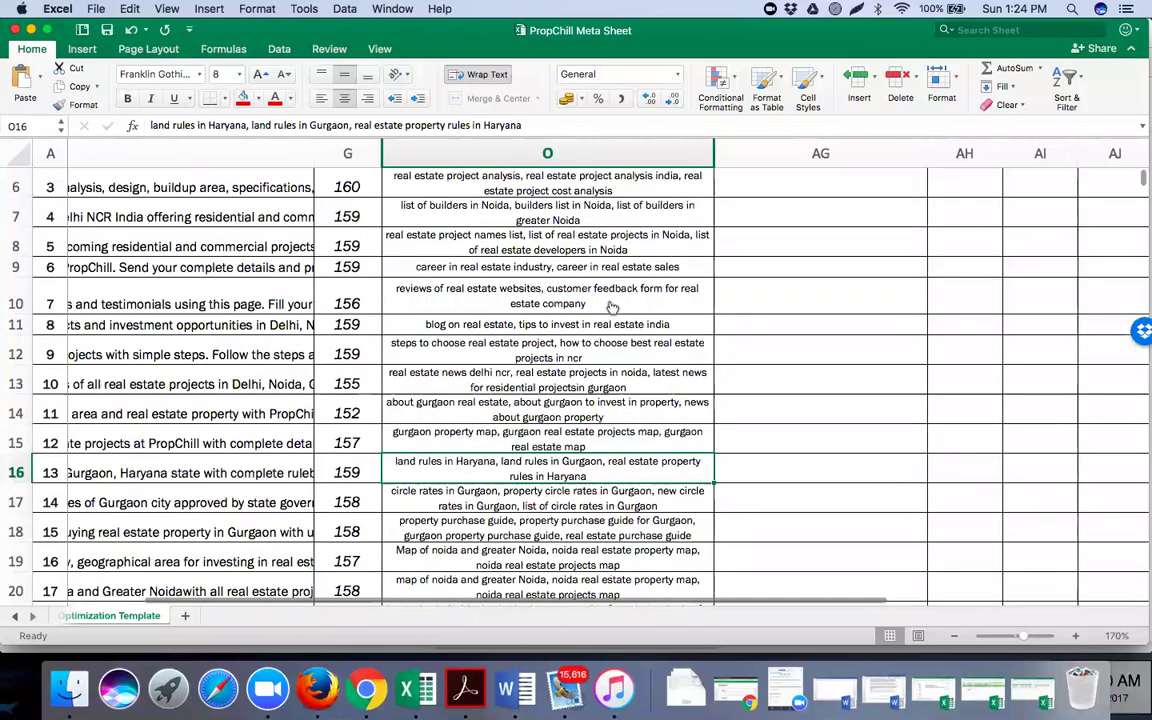
scroll(548, 440, "up", 5)
scroll(548, 440, "left", 1)
scroll(548, 440, "left", 2)
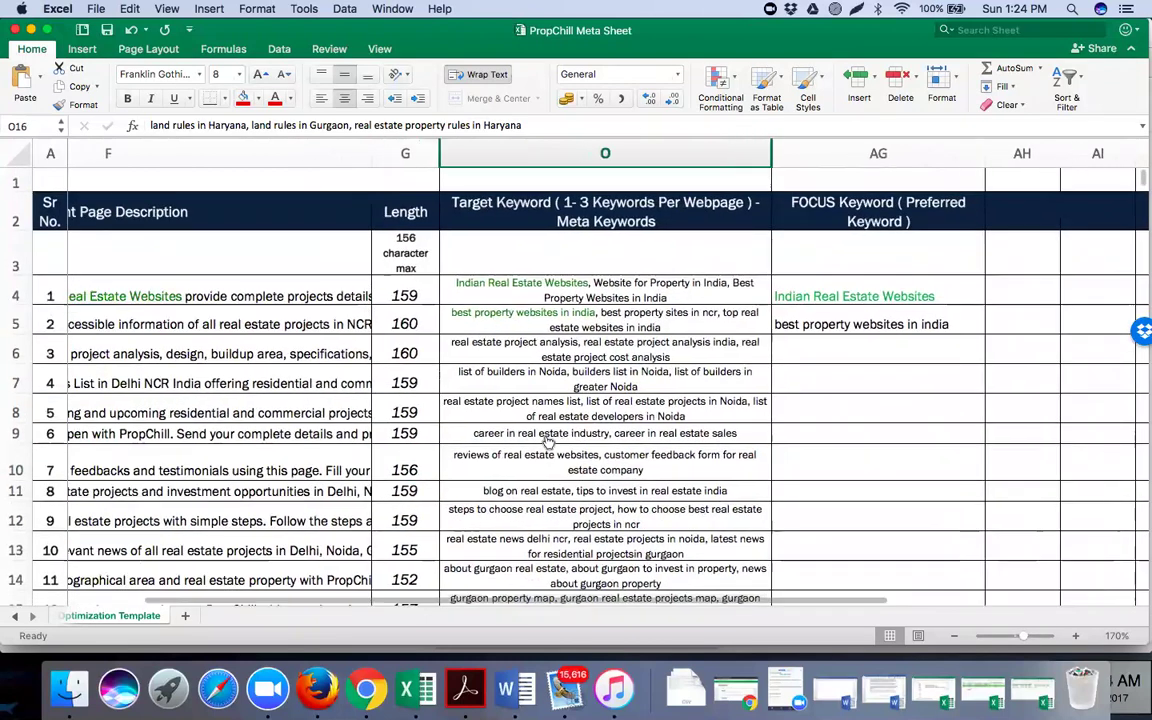
scroll(548, 440, "left", 5)
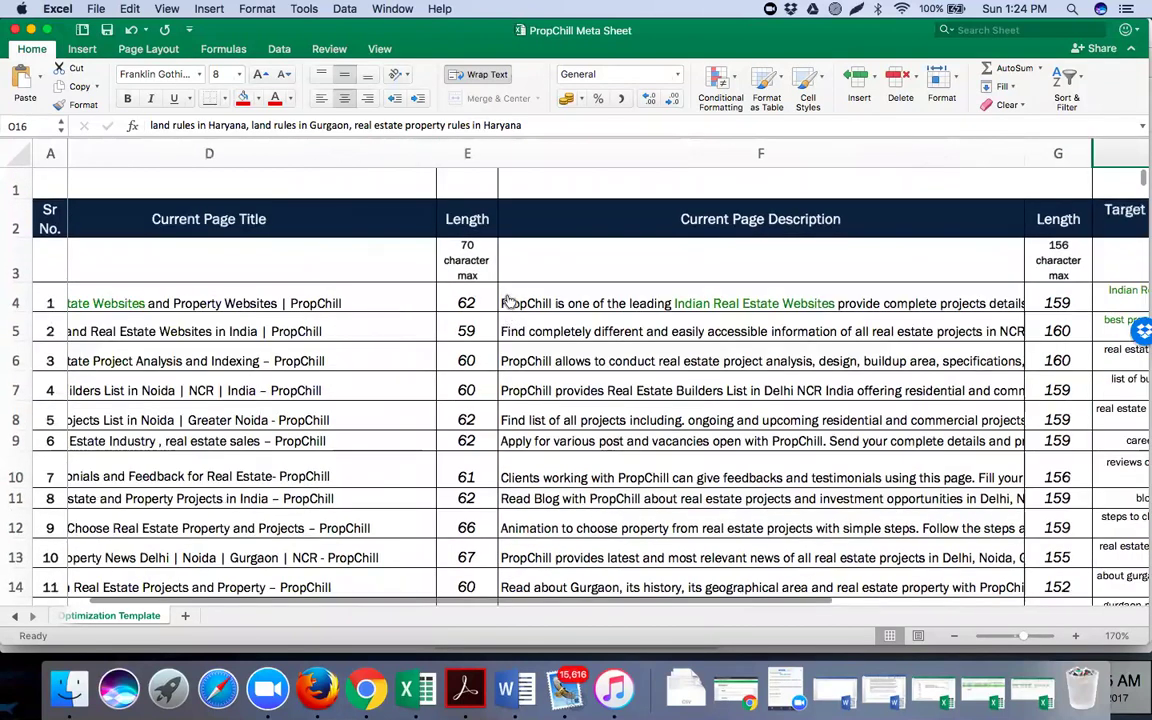
scroll(497, 407, "left", 10)
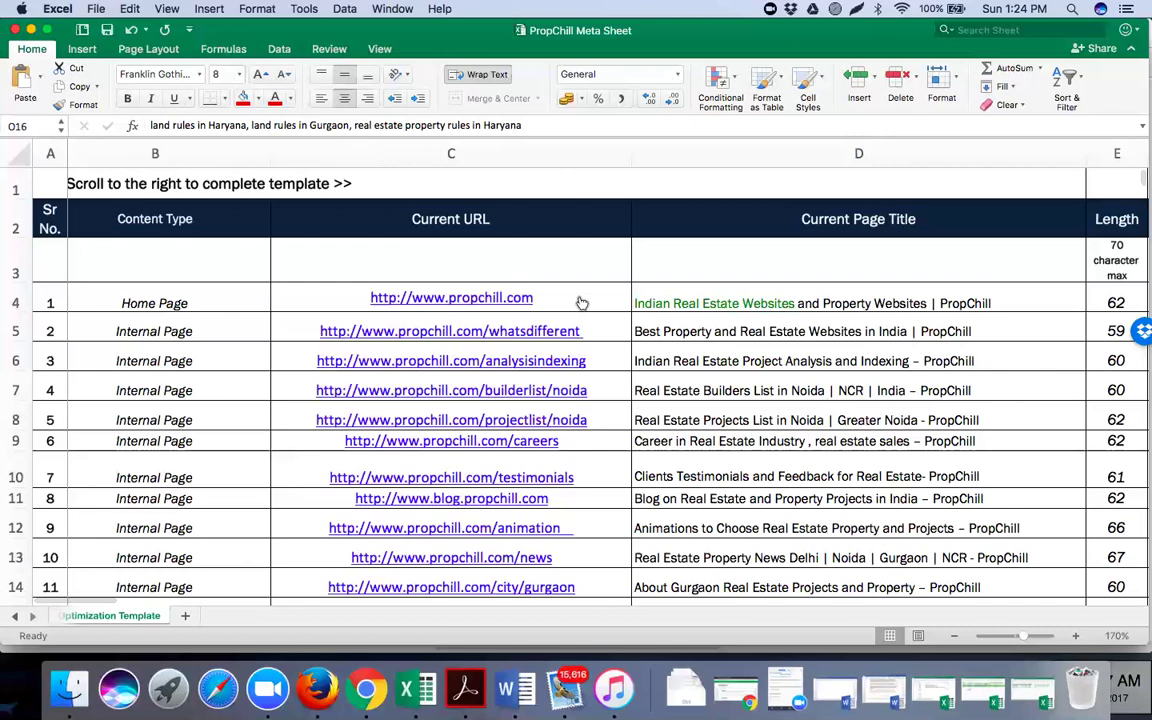
scroll(581, 303, "down", 5)
scroll(600, 280, "right", 5)
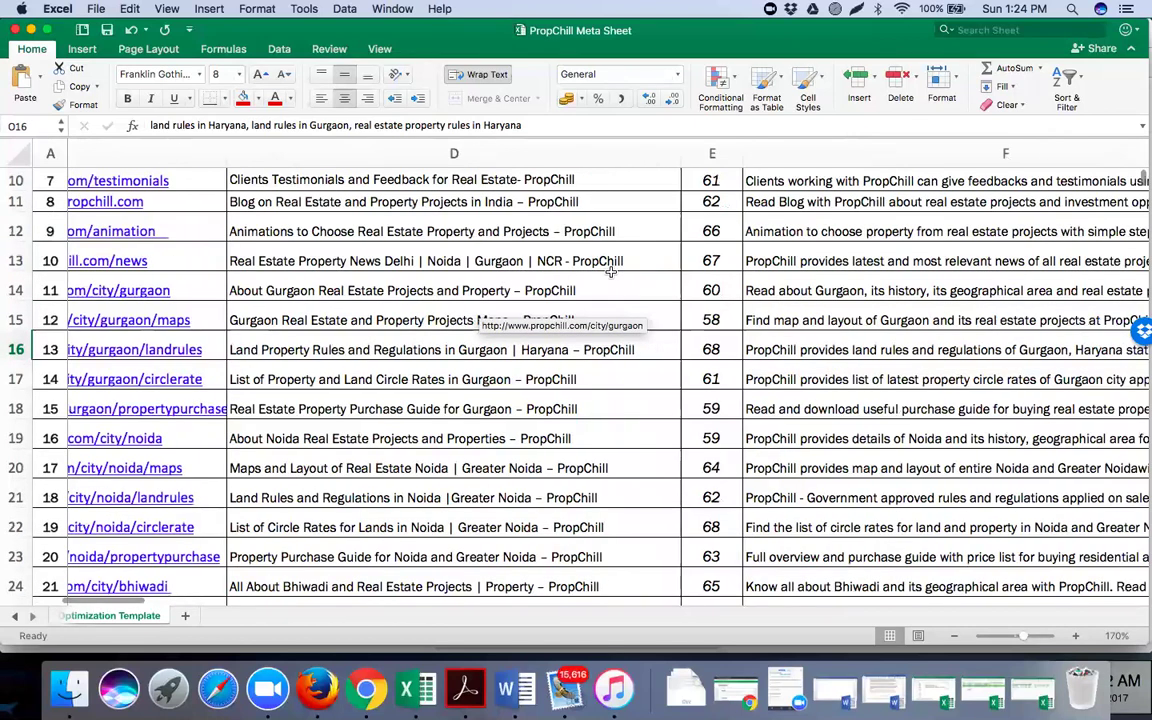
scroll(630, 262, "right", 5)
left_click(676, 271)
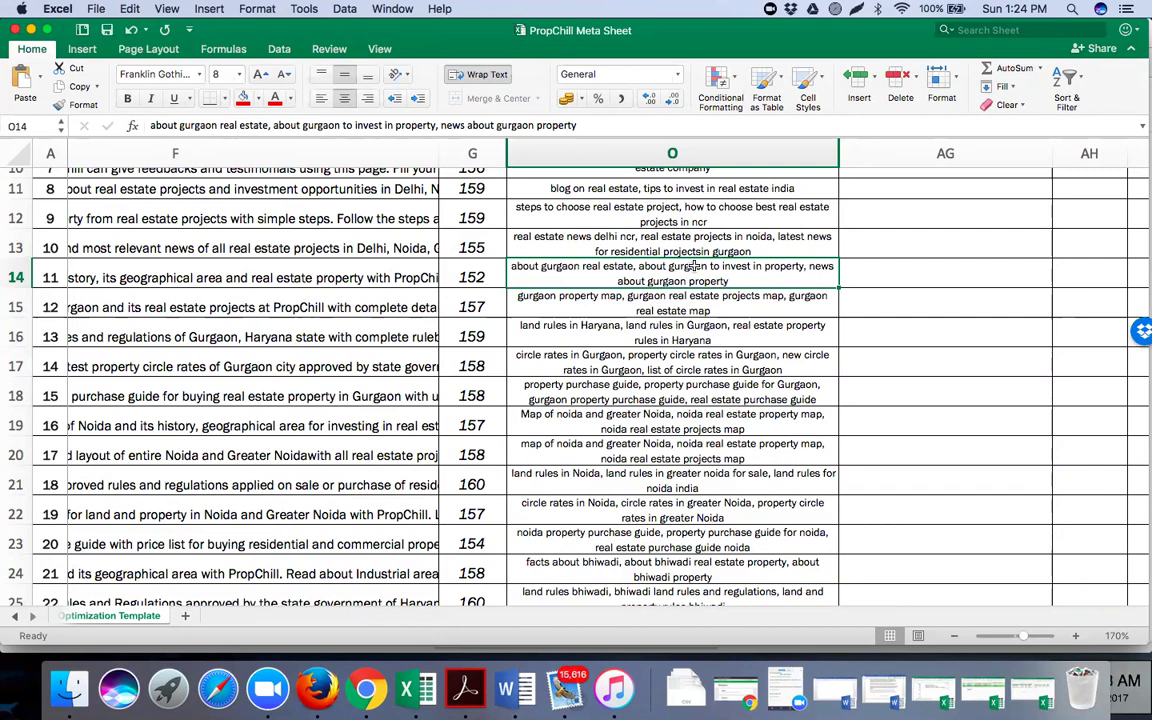
scroll(695, 265, "up", 1)
scroll(304, 300, "up", 2)
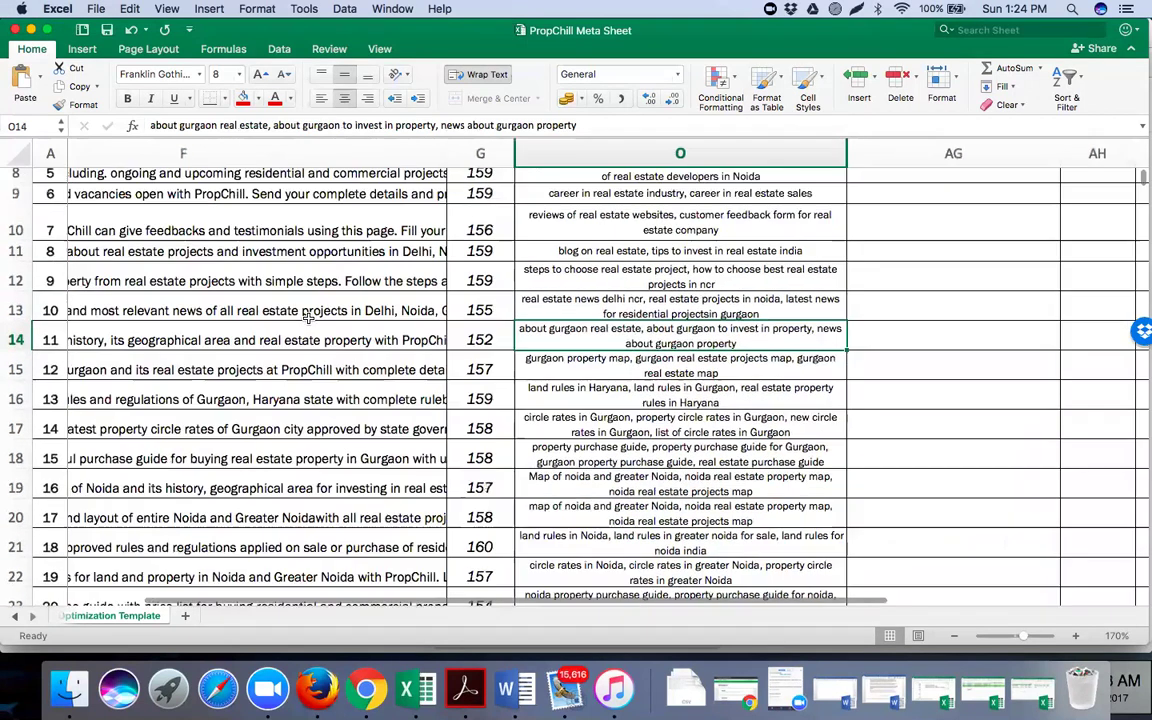
scroll(307, 318, "up", 3)
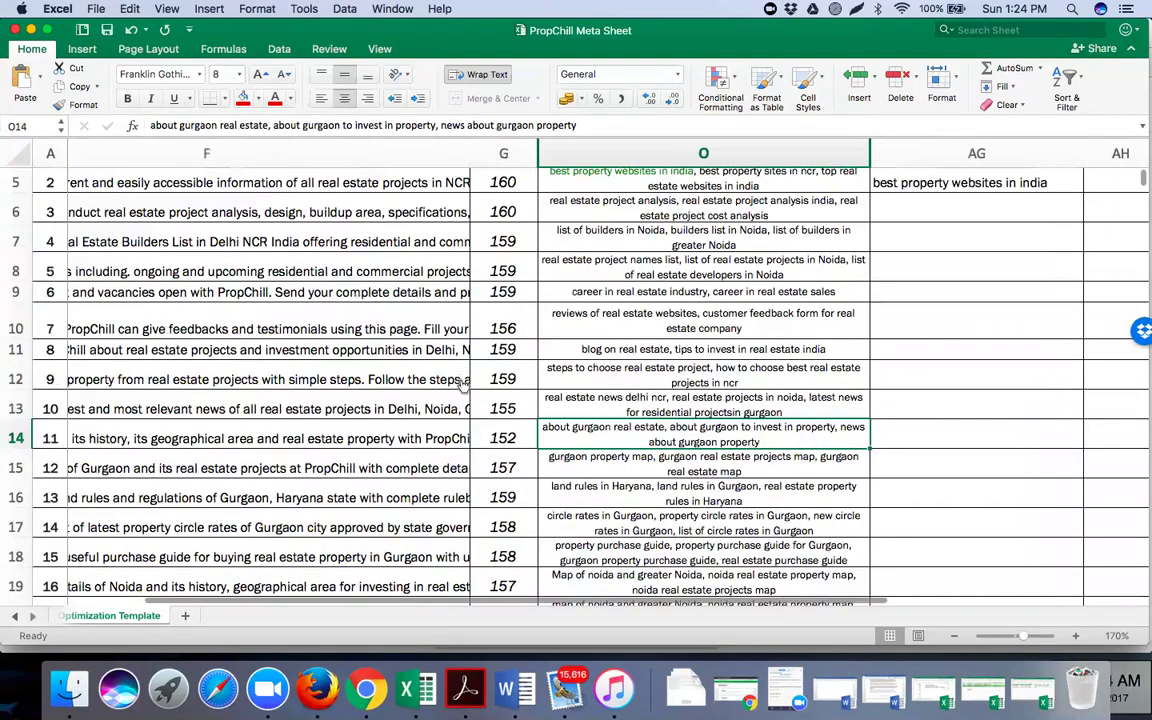
scroll(468, 410, "left", 2)
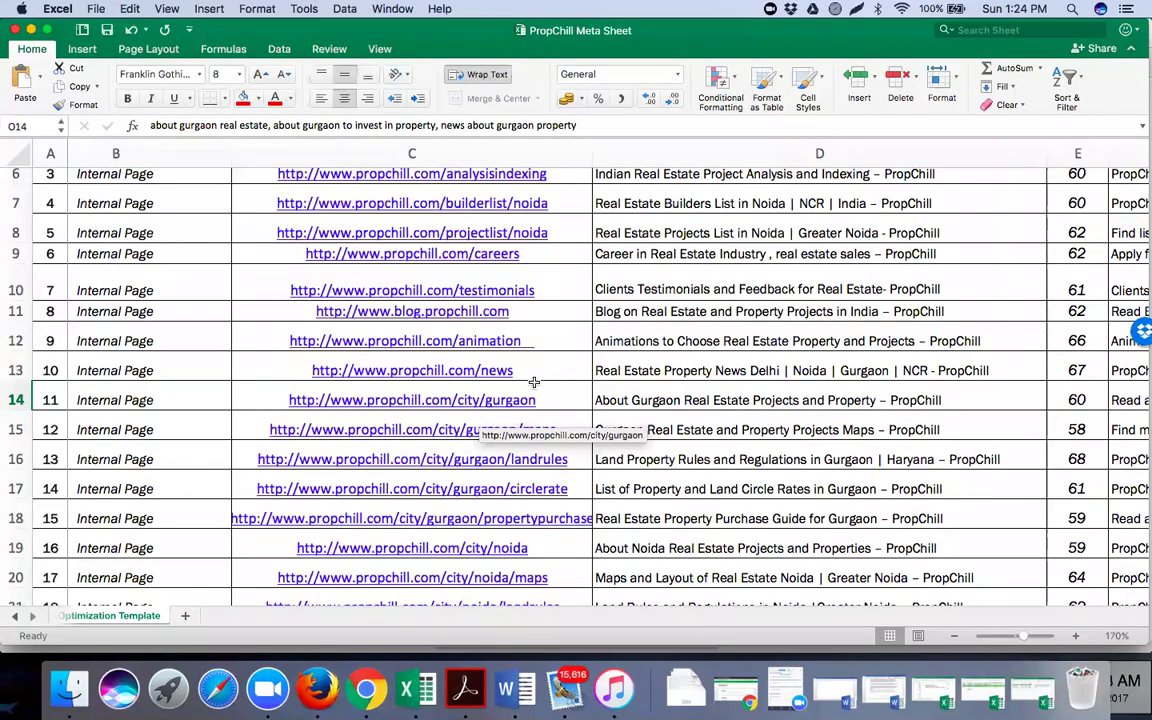
scroll(490, 345, "right", 10)
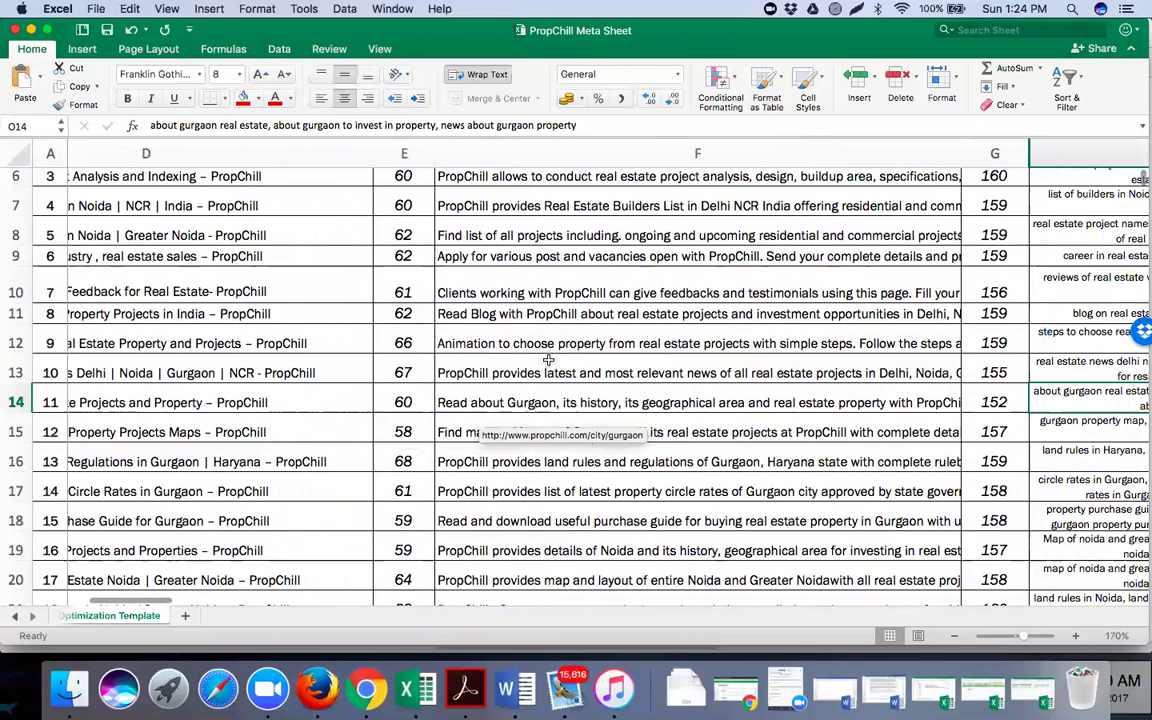
scroll(548, 360, "right", 6)
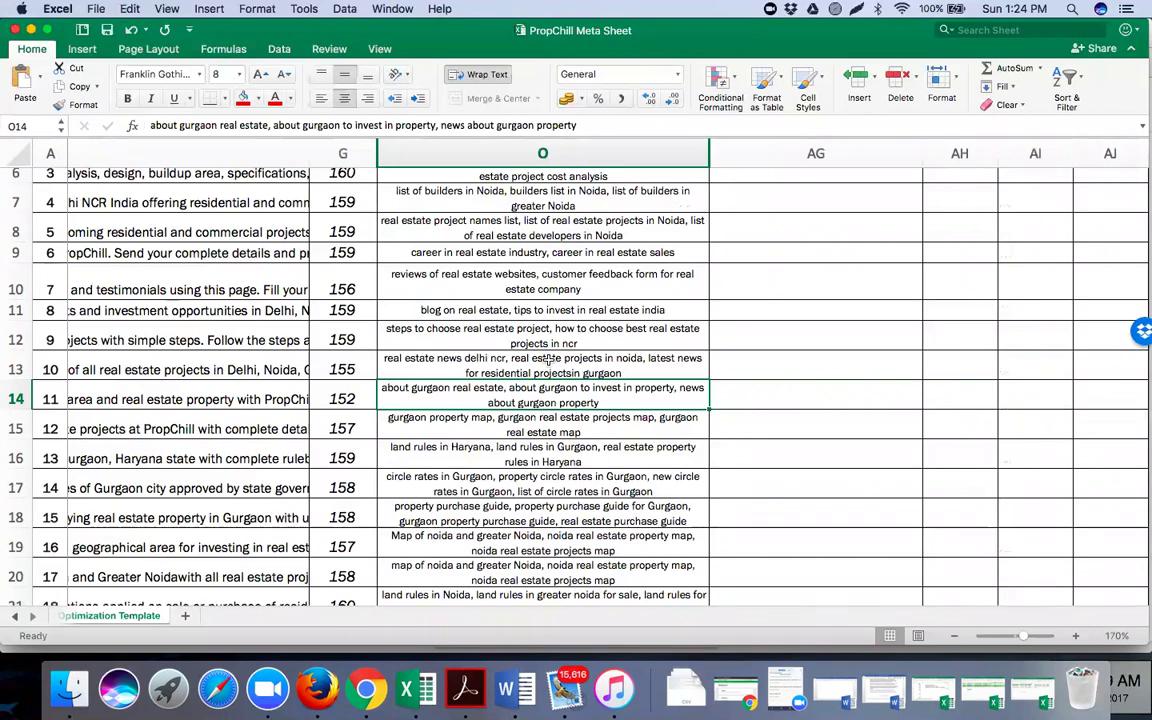
scroll(548, 360, "up", 1)
scroll(548, 358, "up", 2)
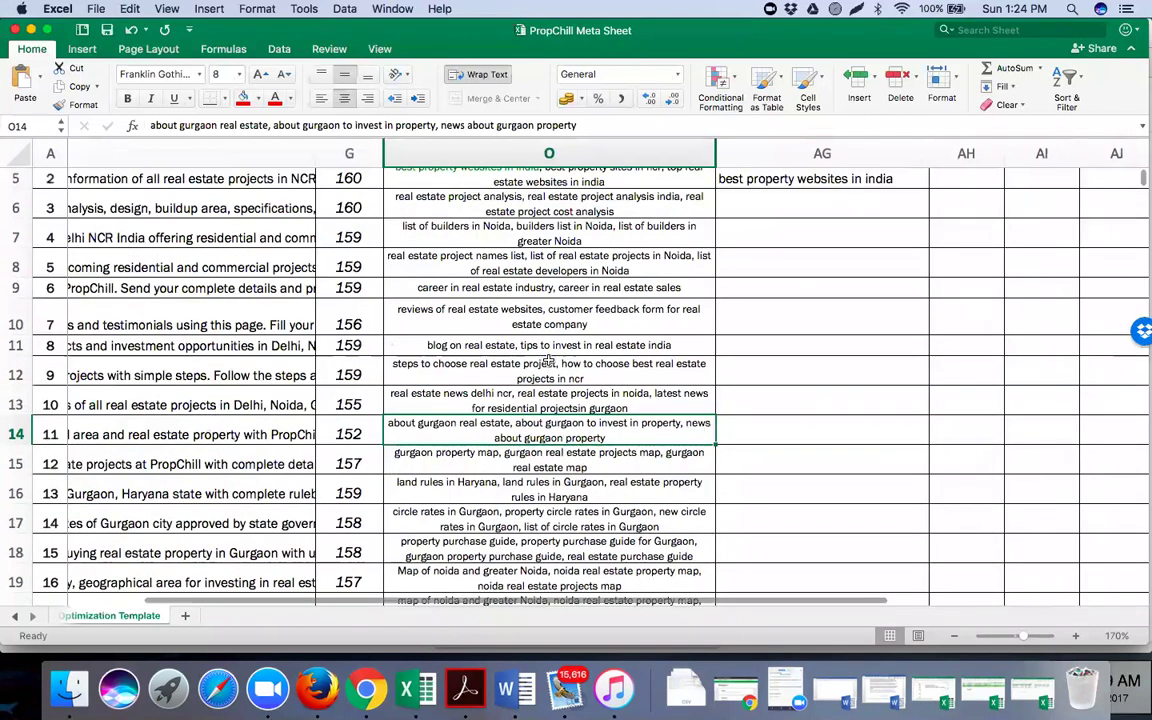
scroll(548, 360, "up", 1)
scroll(548, 356, "up", 4)
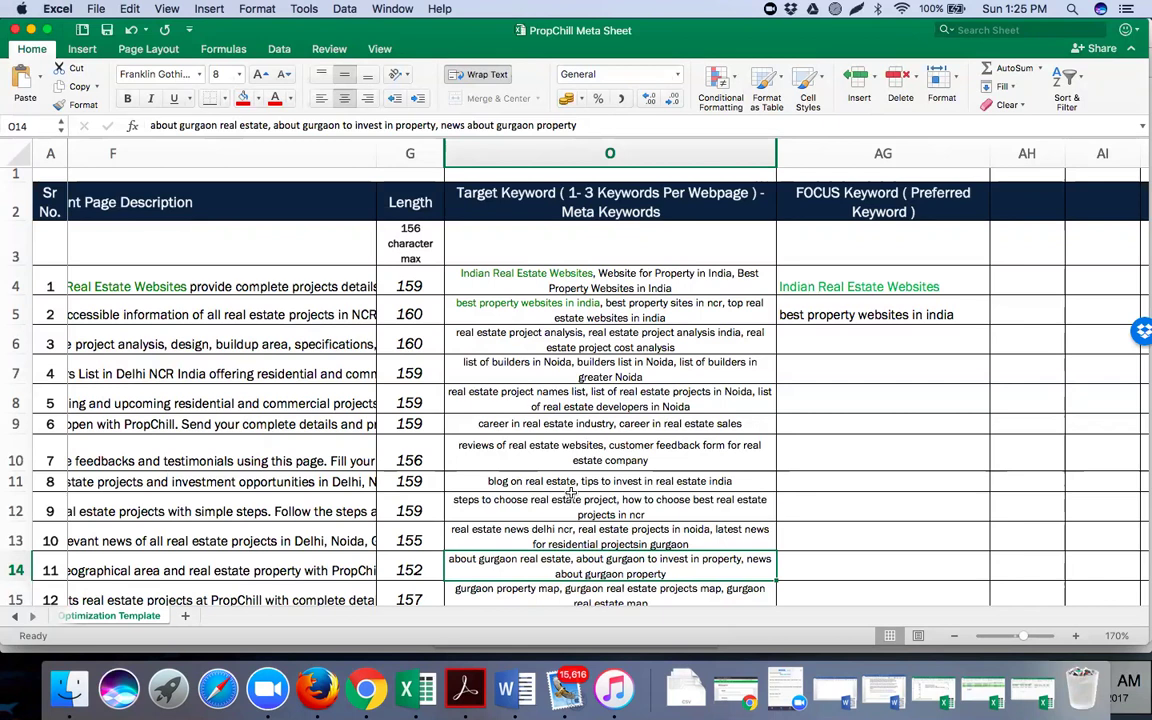
scroll(570, 492, "down", 1)
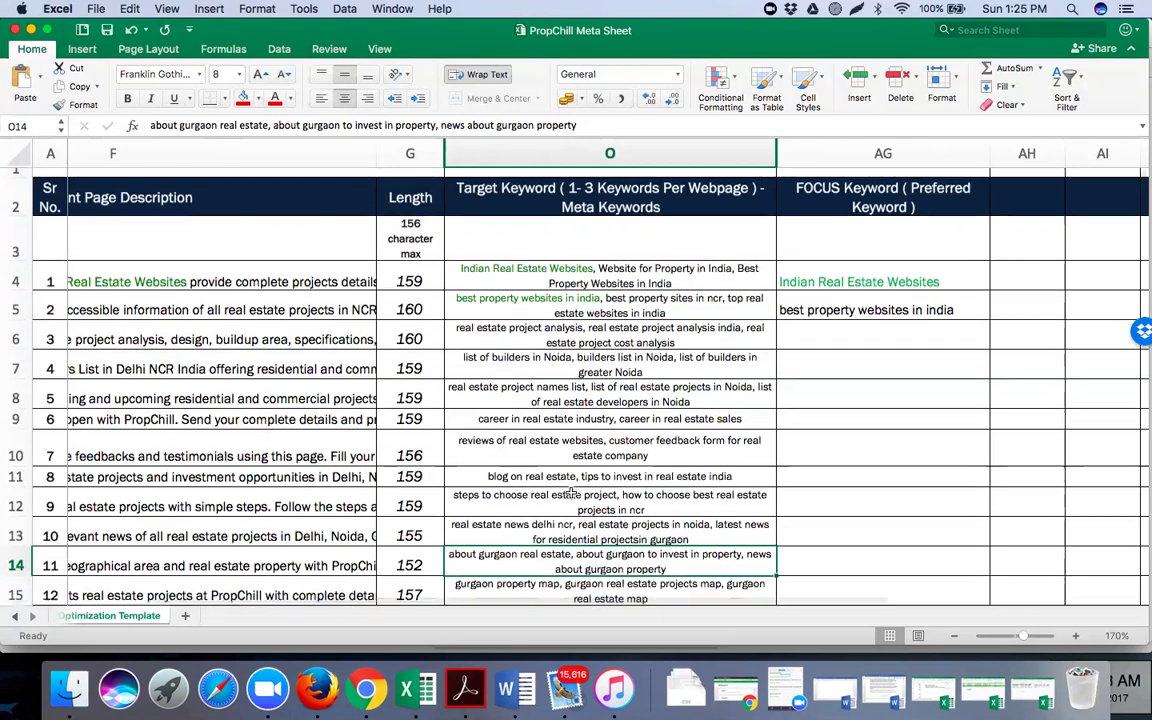
scroll(570, 492, "down", 3)
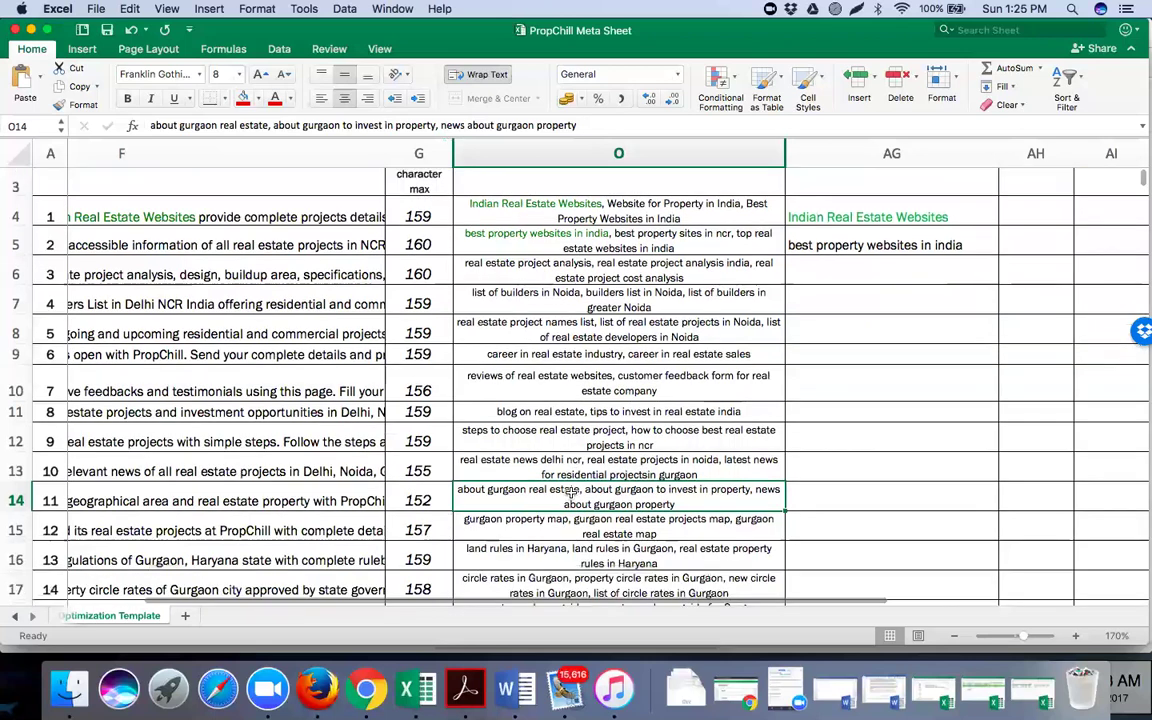
scroll(573, 492, "down", 10)
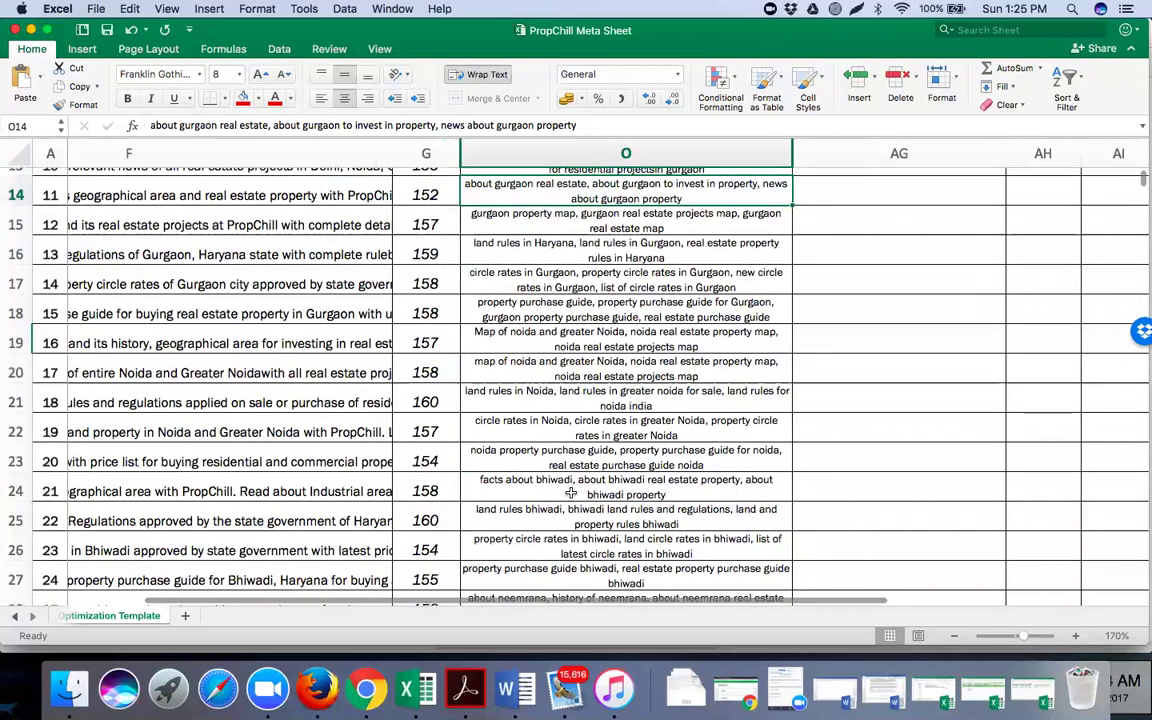
scroll(570, 492, "down", 12)
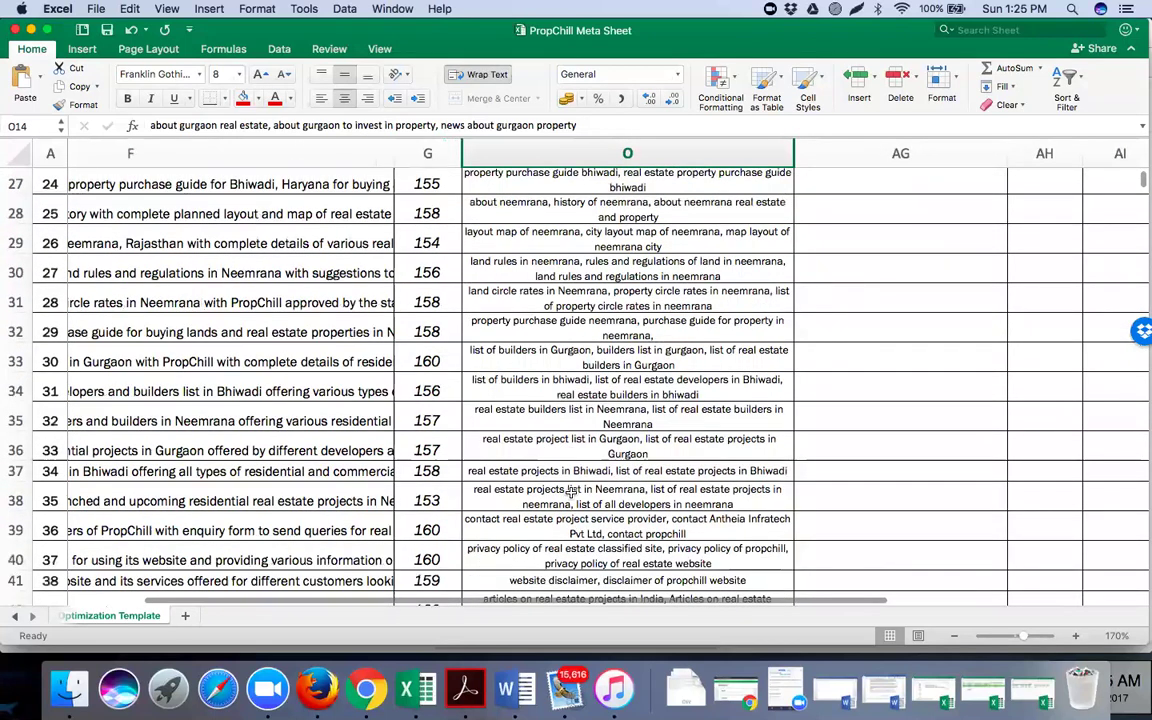
scroll(570, 492, "down", 10)
scroll(570, 492, "up", 2)
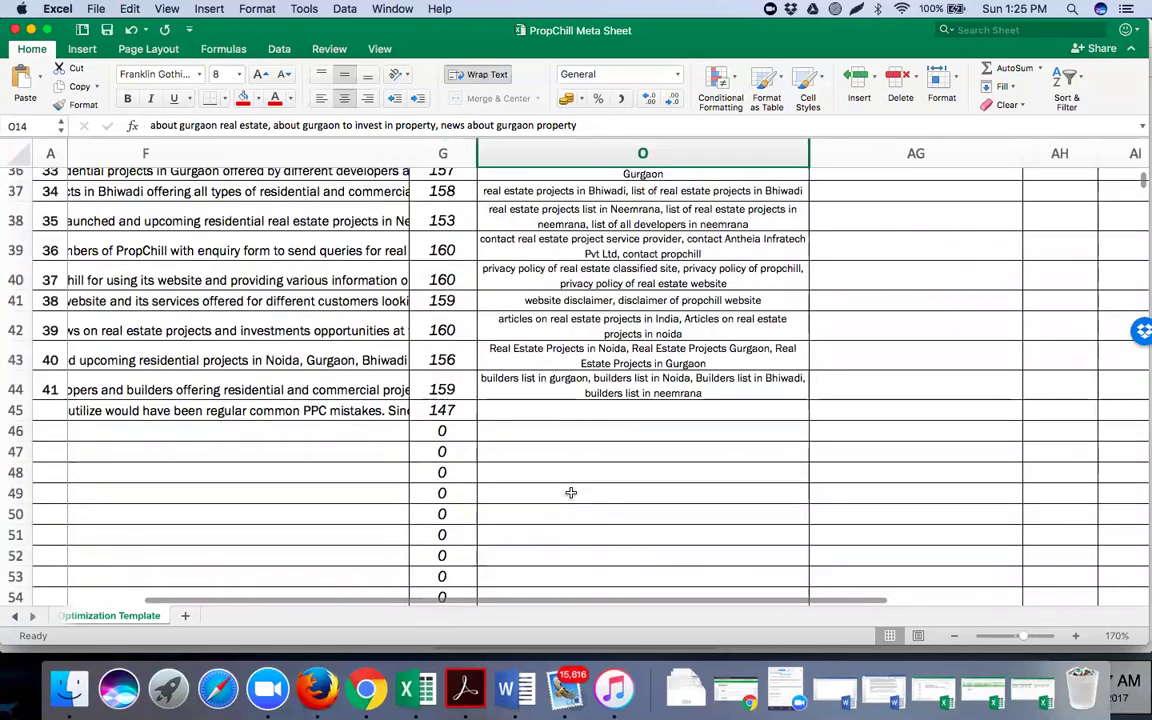
scroll(570, 492, "up", 18)
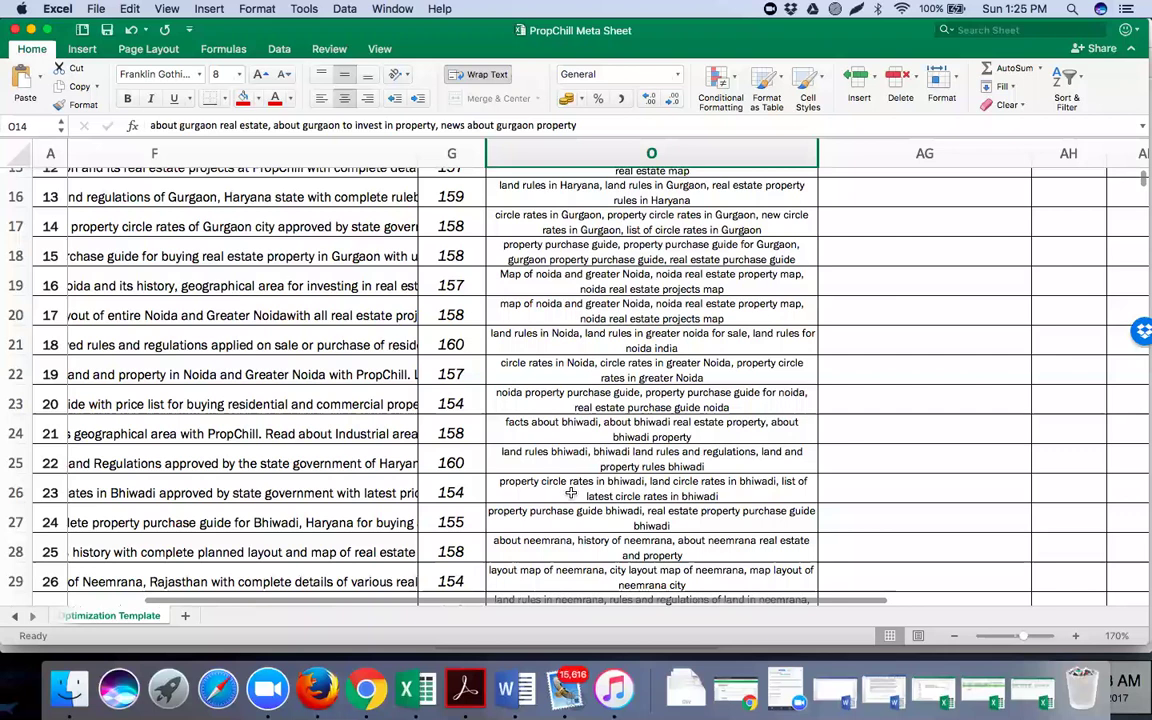
scroll(570, 492, "up", 12)
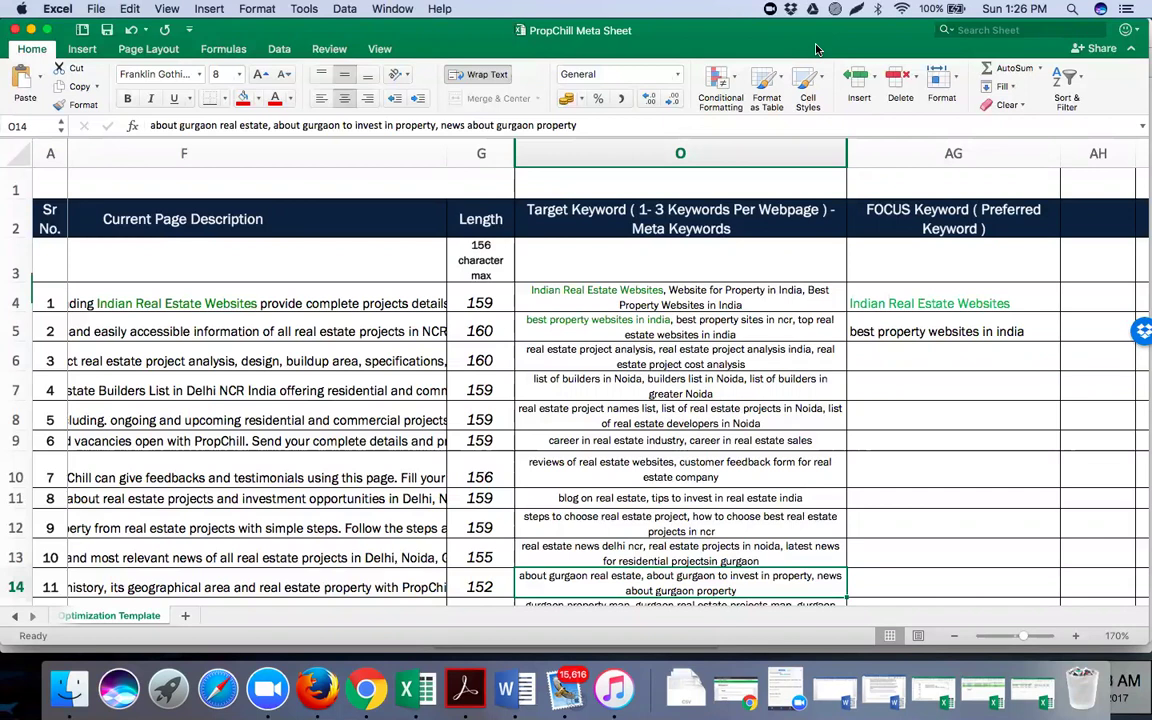
Select cell O6 to view the project analysis page's meta keywords
left_click(618, 355)
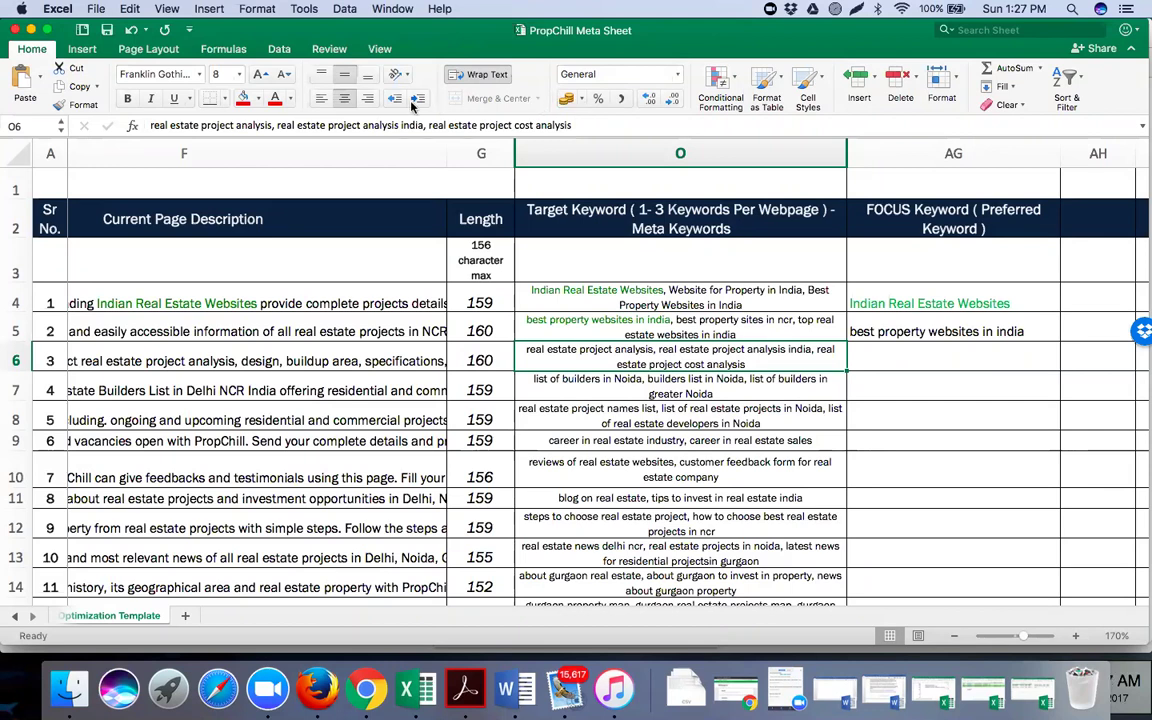
Switch to Google Chrome, showing NEVA's Kids Thermals page
left_click(368, 683)
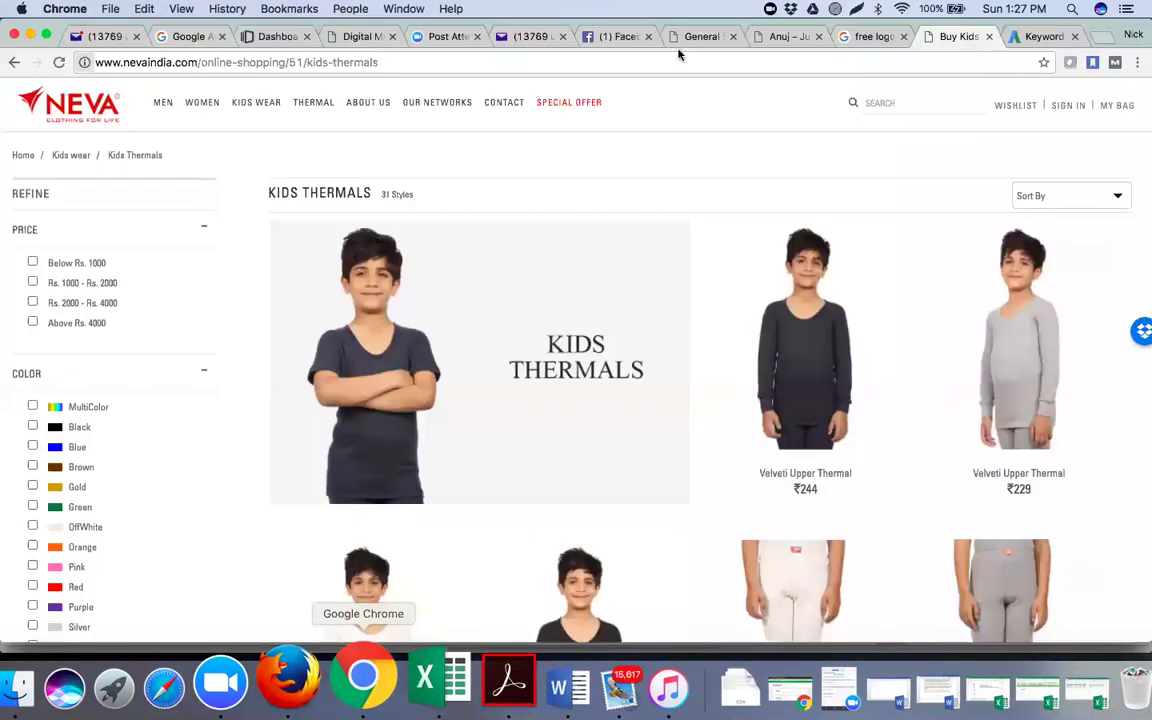
Show the 'free logo making websites' search results from the top, with suggestions dismissed
left_click(858, 38)
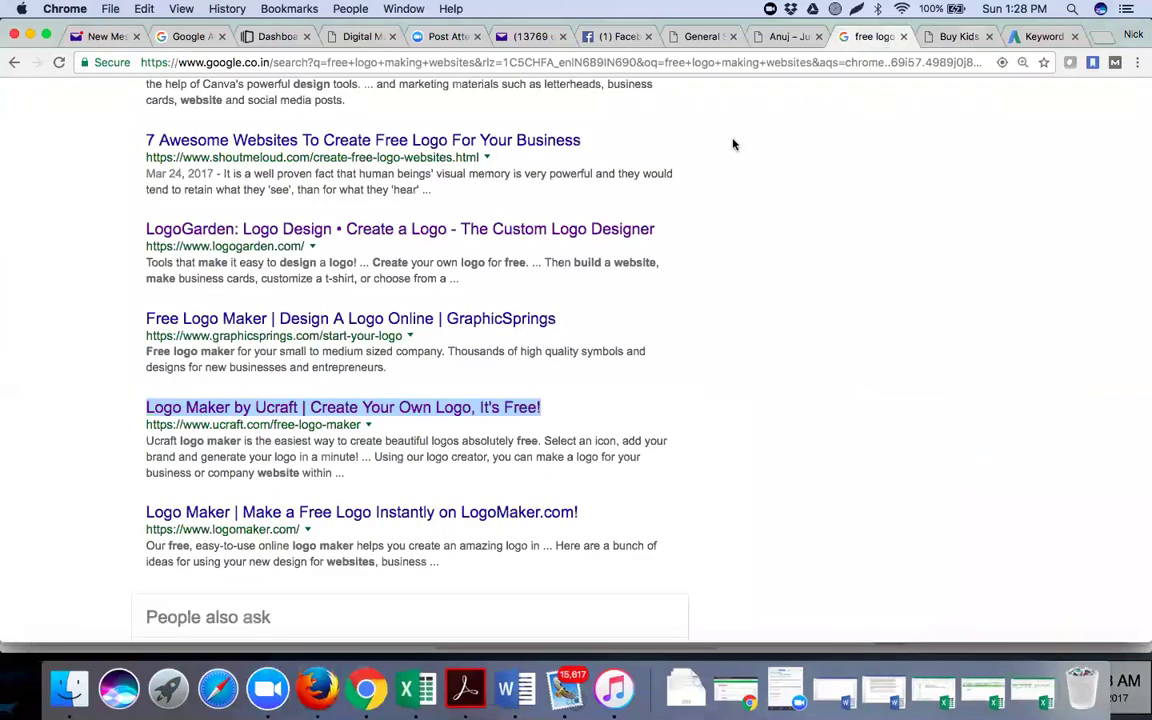
scroll(166, 117, "up", 5)
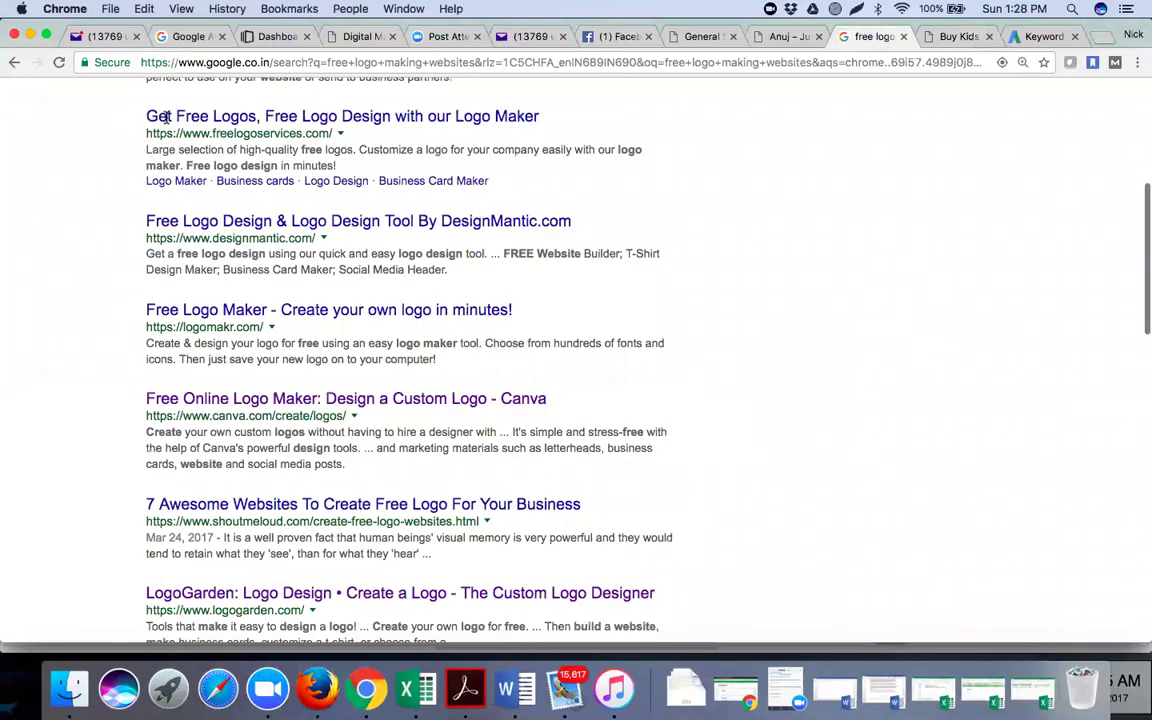
scroll(166, 117, "up", 5)
left_click(160, 115)
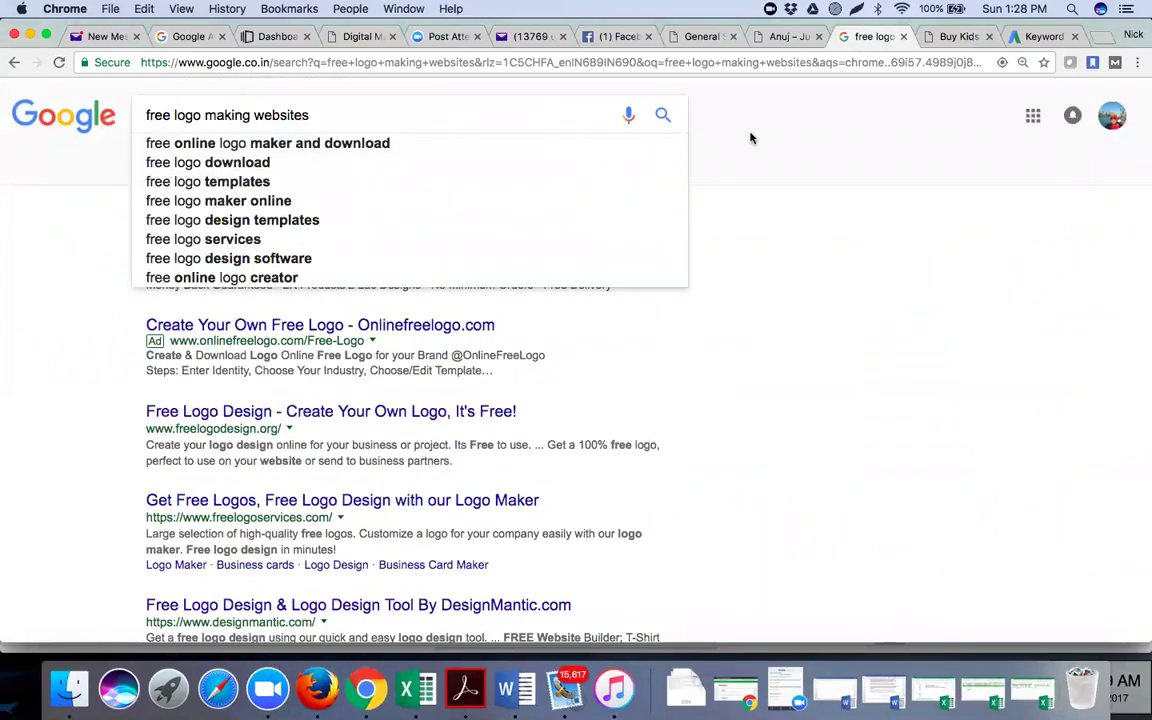
left_click(453, 101)
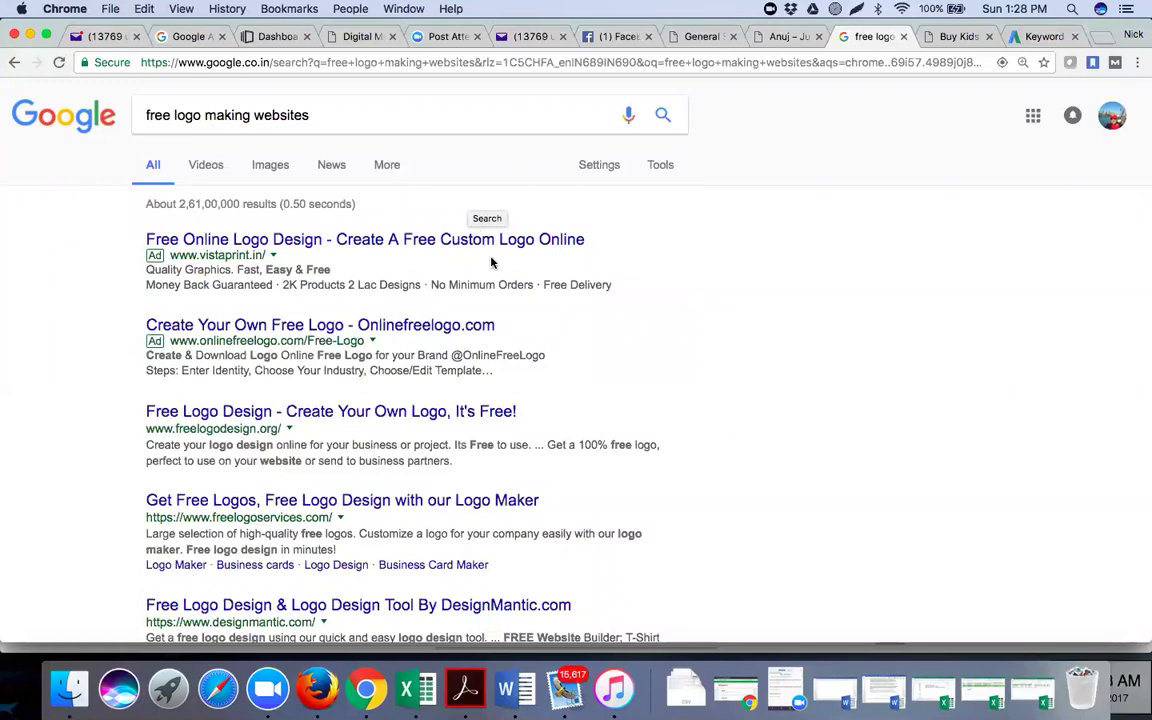